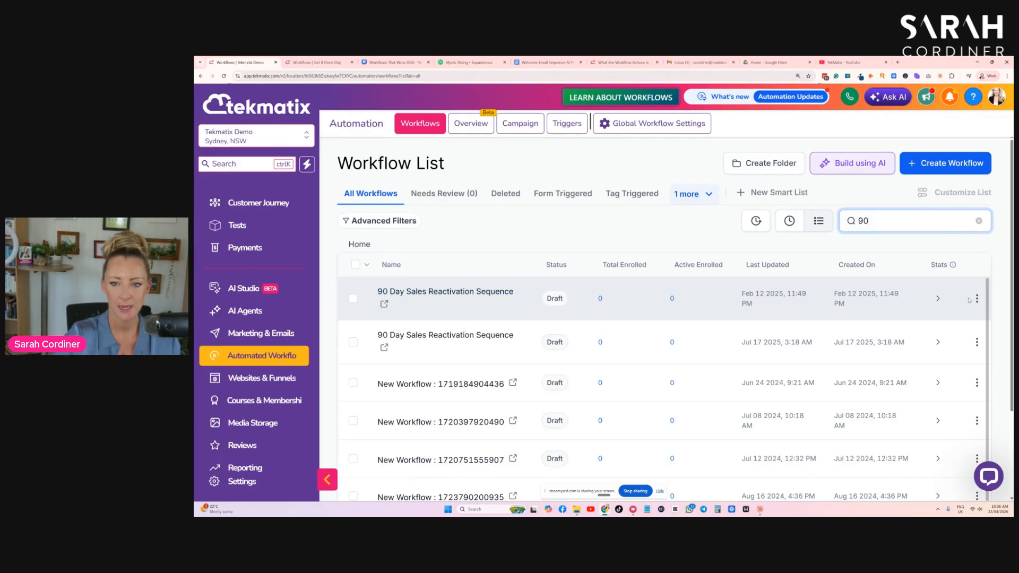
- Duplicate the 90 Day Sales Reactivation Sequence workflow, naming the copy *90 Day Sales Reactivation Sequence
{"action": "left_click", "coordinate": [977, 300]}
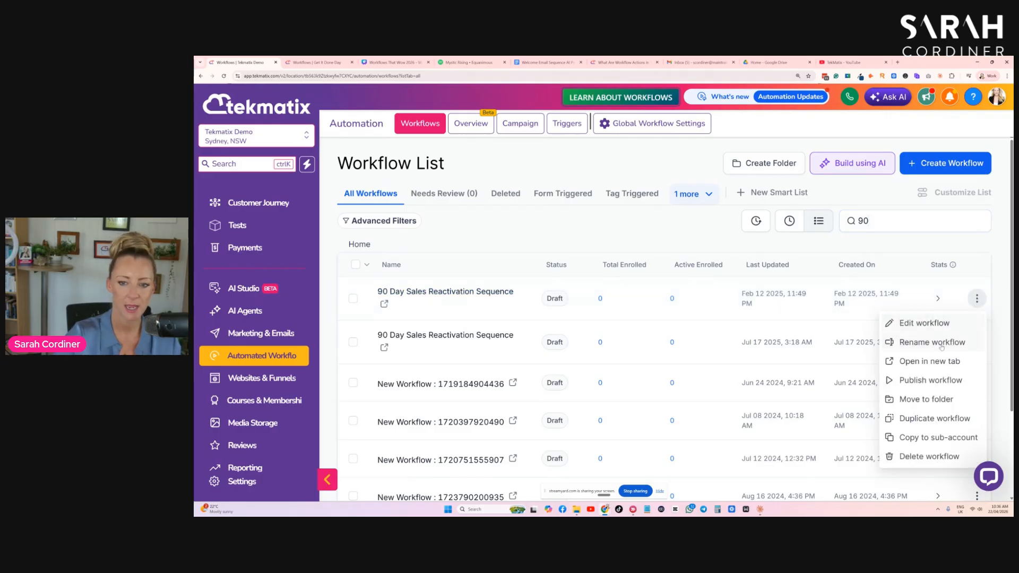
{"action": "left_click", "coordinate": [917, 419]}
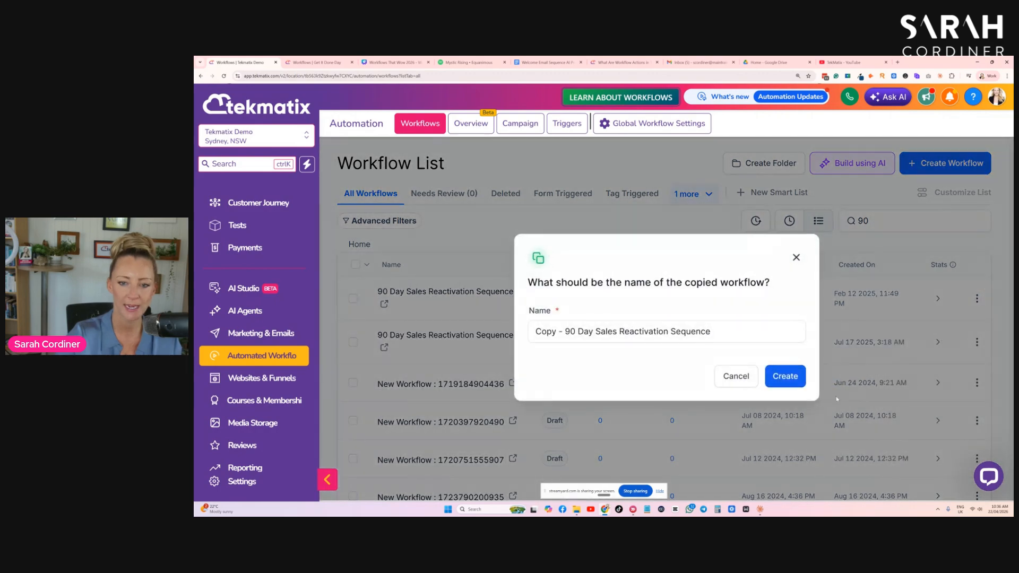
{"action": "left_click_drag", "start_coordinate": [566, 331], "coordinate": [530, 331]}
{"action": "key", "text": "BackSpace"}
{"action": "key", "text": "F12"}
{"action": "left_click", "coordinate": [465, 339]}
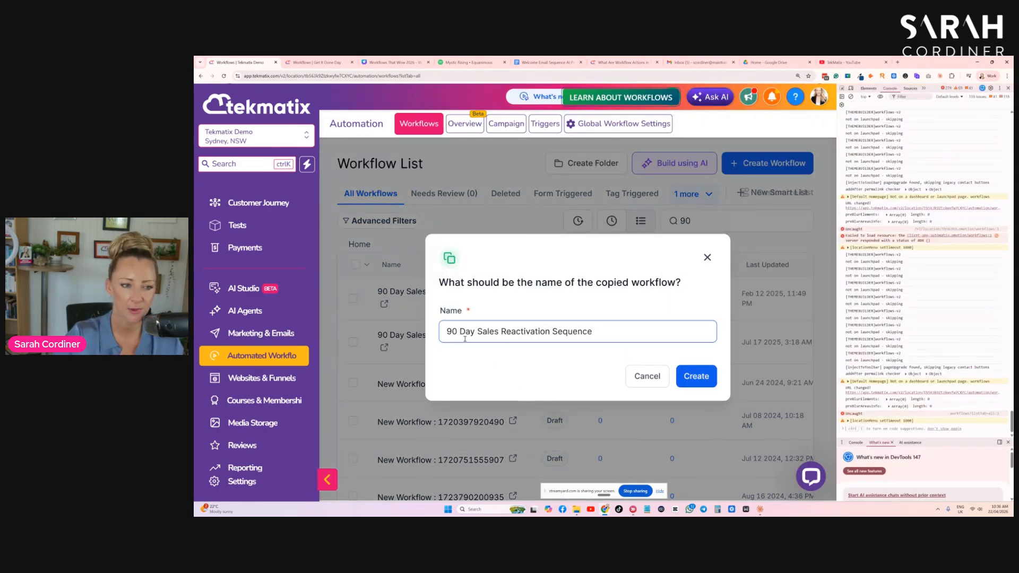
{"action": "left_click", "coordinate": [1008, 88]}
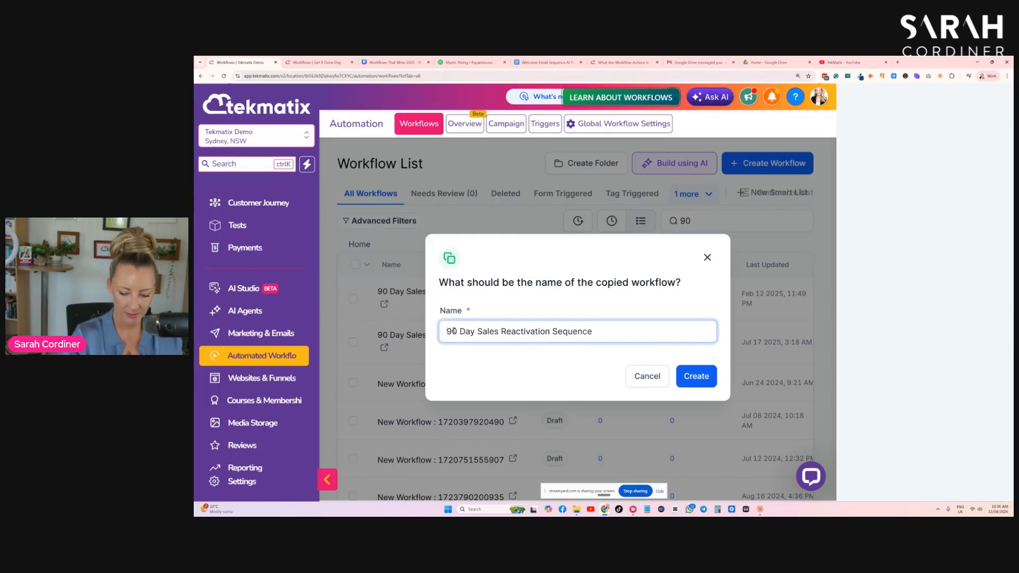
{"action": "type", "text": "*"}
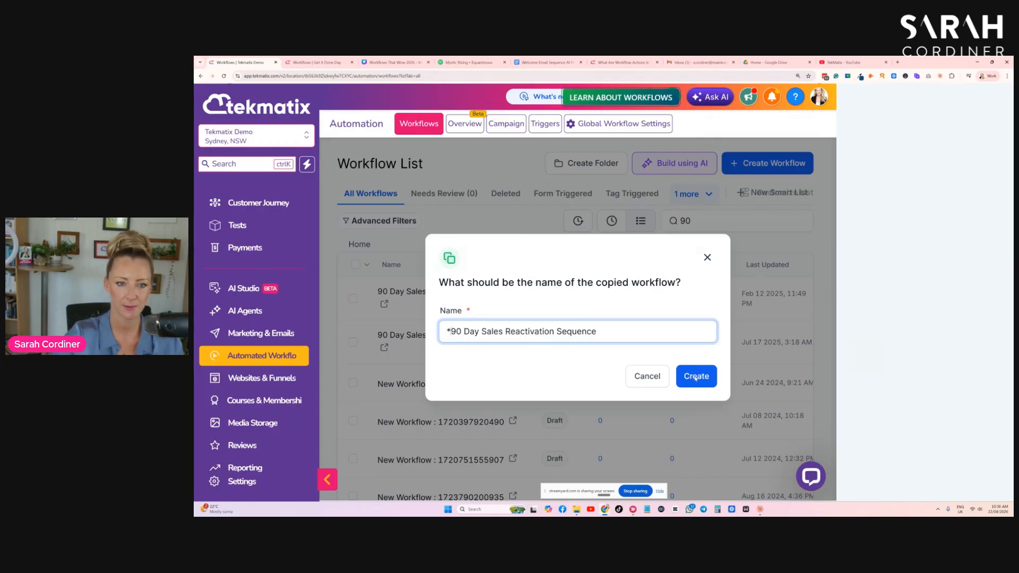
{"action": "left_click", "coordinate": [677, 374]}
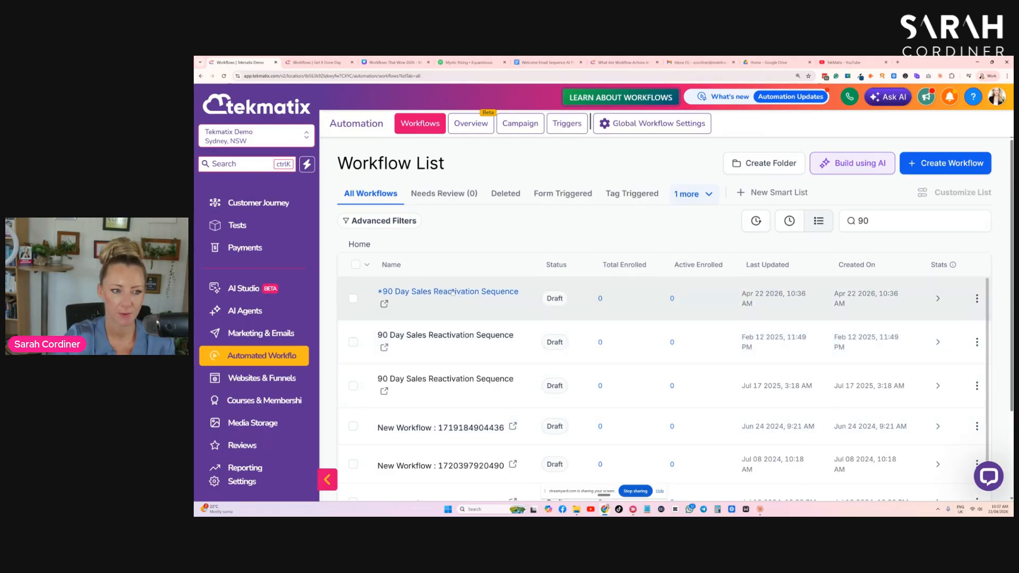
- Sort the workflow list by most recent and open the *90 Day Sales Reactivation Sequence copy in the builder
{"action": "left_click", "coordinate": [794, 220]}
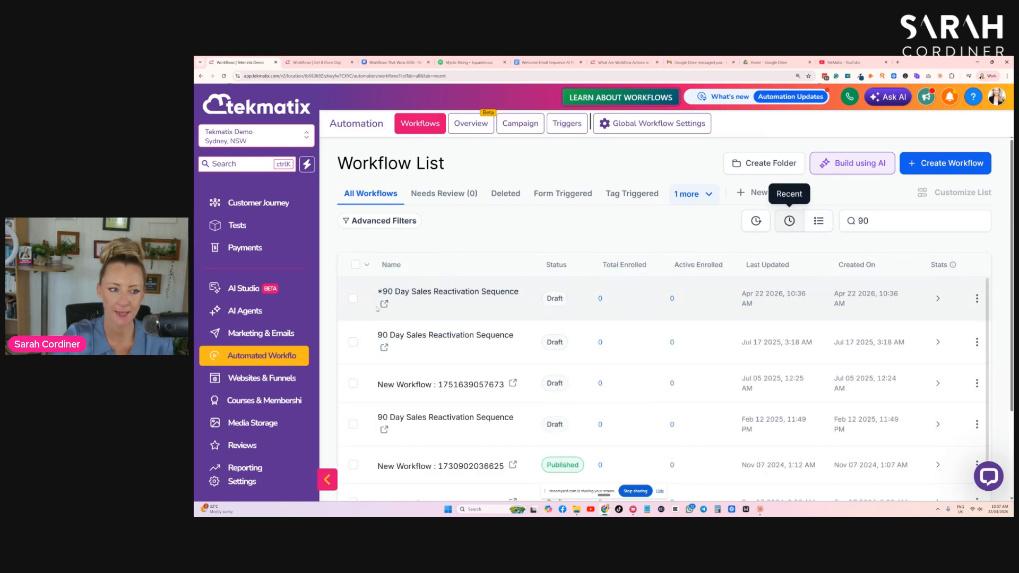
{"action": "left_click", "coordinate": [415, 291]}
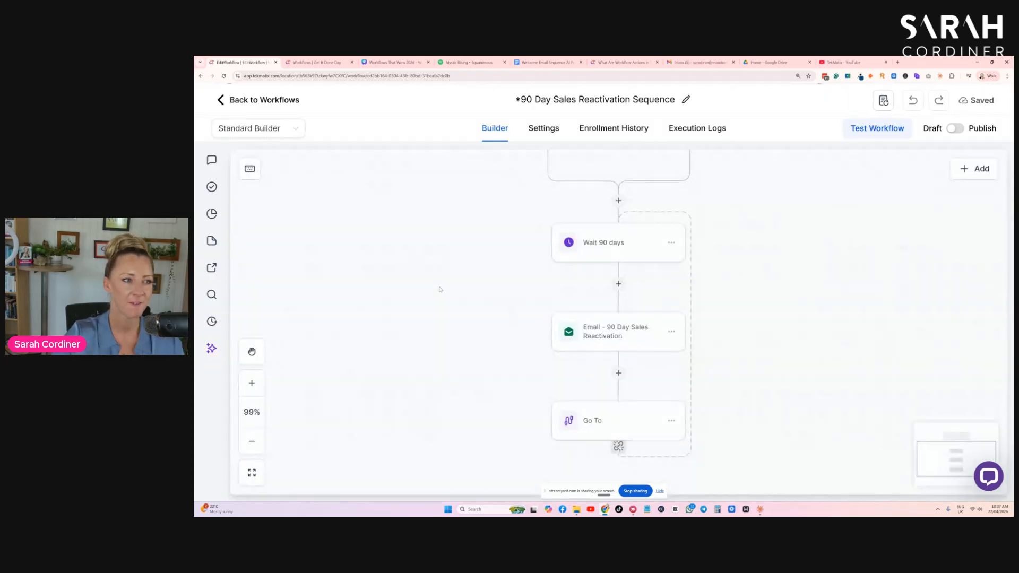
{"action": "scroll", "coordinate": [493, 276], "scroll_direction": "up", "scroll_amount": 3}
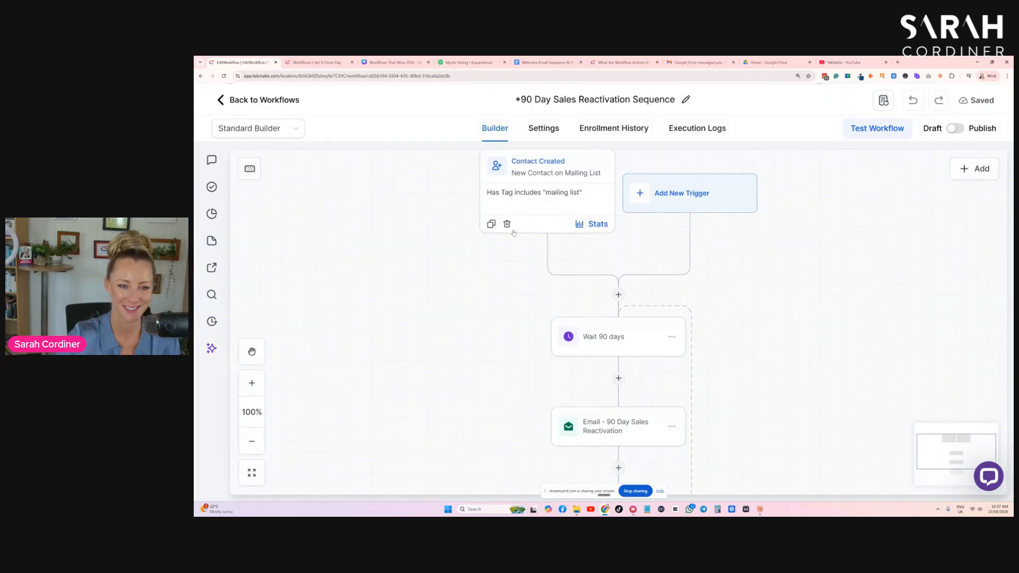
{"action": "key", "text": "ctrl+minus"}
{"action": "key", "text": "ctrl+minus"}
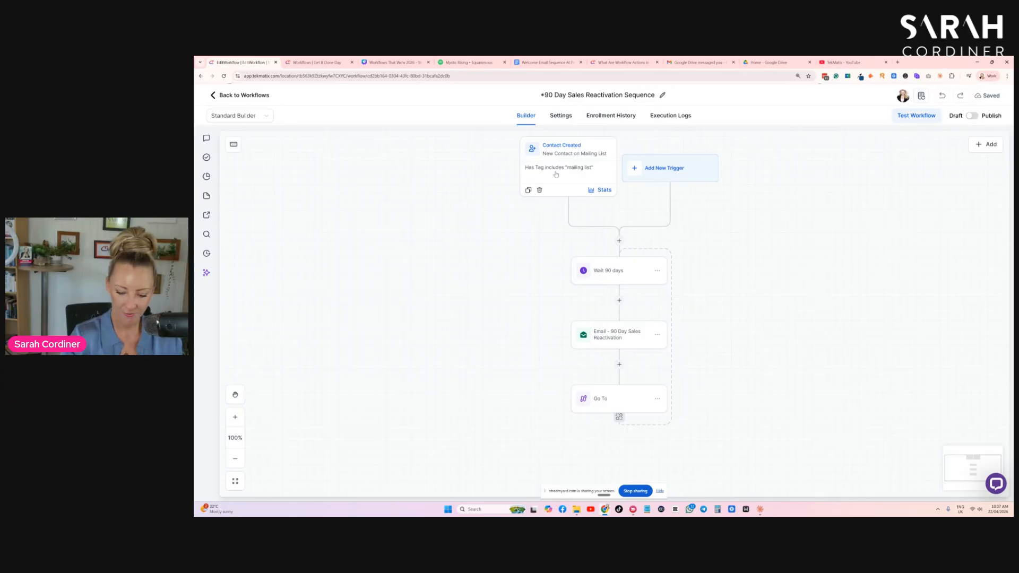
{"action": "key", "text": "ctrl+plus"}
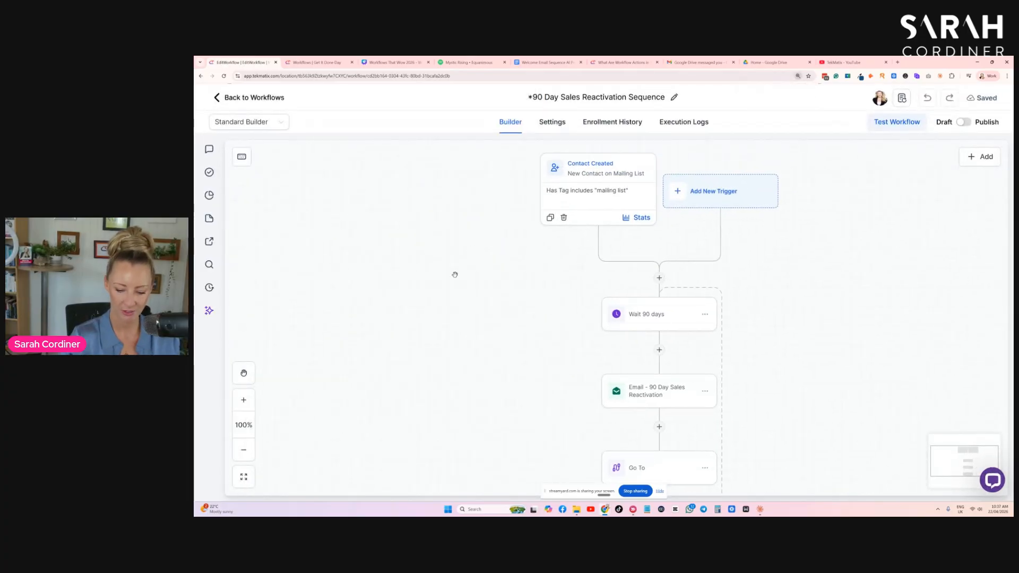
{"action": "key", "text": "ctrl+plus"}
{"action": "left_click_drag", "start_coordinate": [651, 380], "coordinate": [521, 359]}
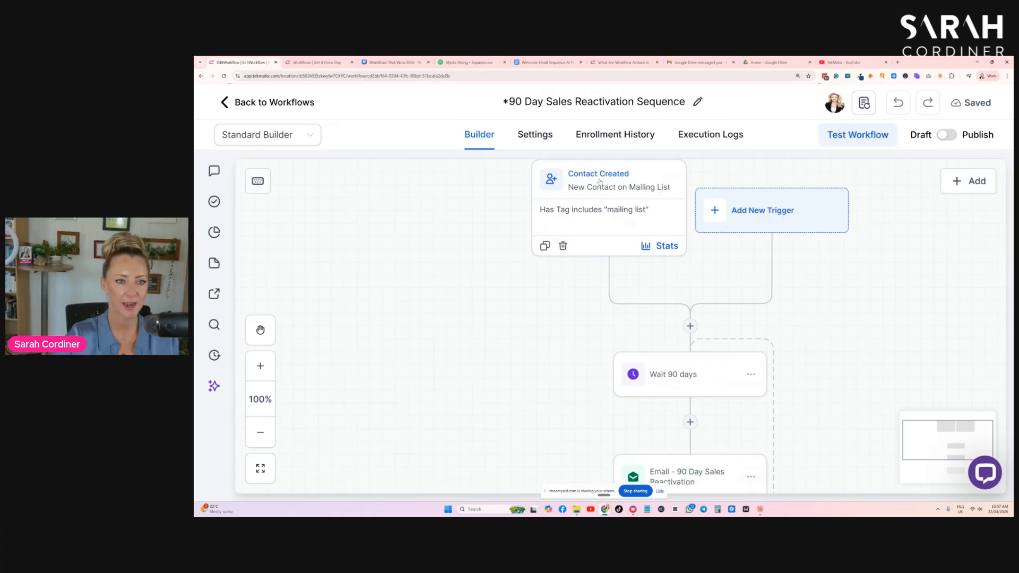
- Inspect the settings of the existing Contact Created trigger with the mailing list tag filter
{"action": "left_click", "coordinate": [586, 203]}
{"action": "scroll", "coordinate": [653, 399], "scroll_direction": "down", "scroll_amount": 1}
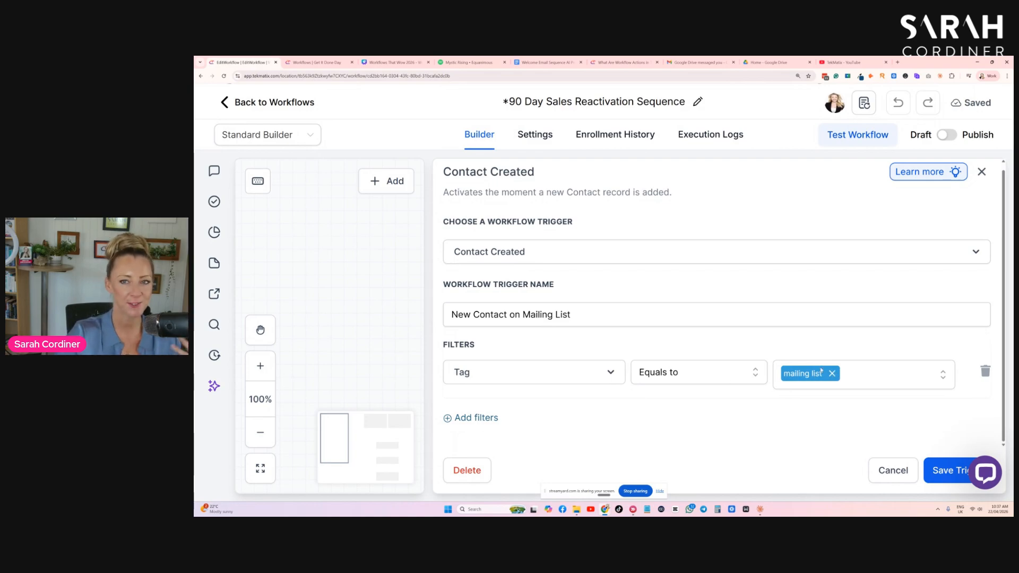
{"action": "left_click", "coordinate": [982, 171]}
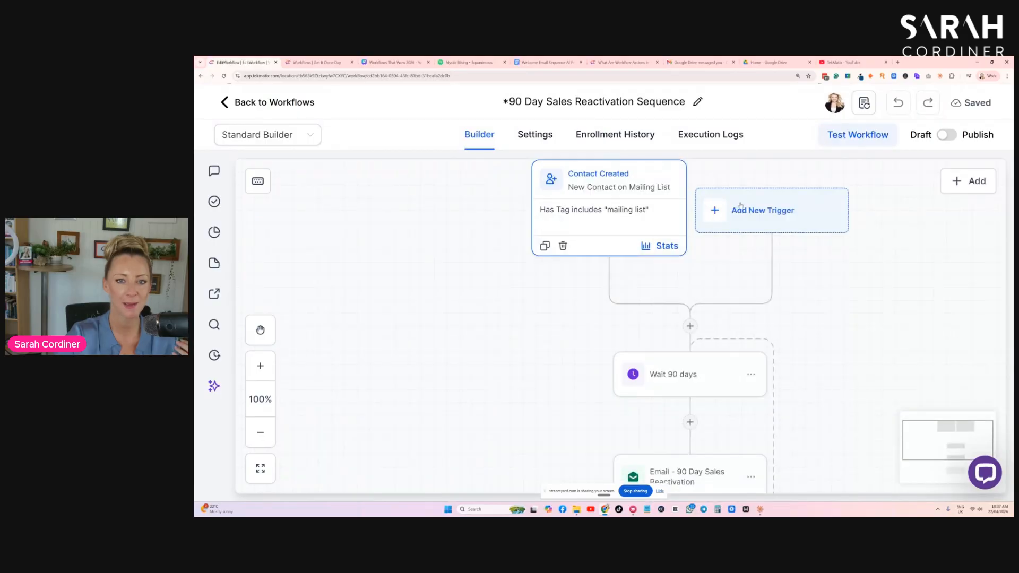
- Add a new Contact Created trigger without any filters and save it
{"action": "left_click", "coordinate": [781, 218]}
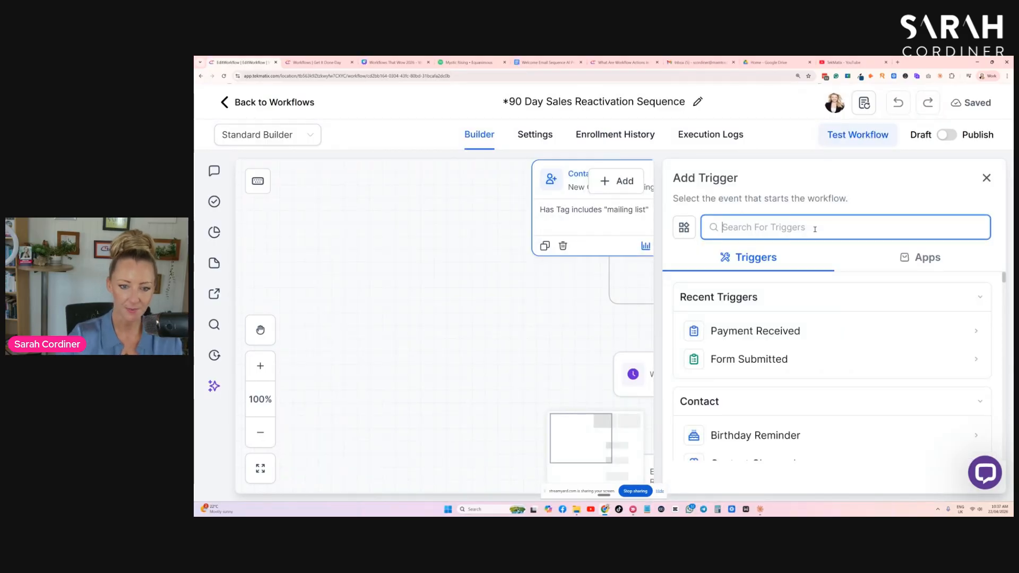
{"action": "scroll", "coordinate": [785, 333], "scroll_direction": "down", "scroll_amount": 2}
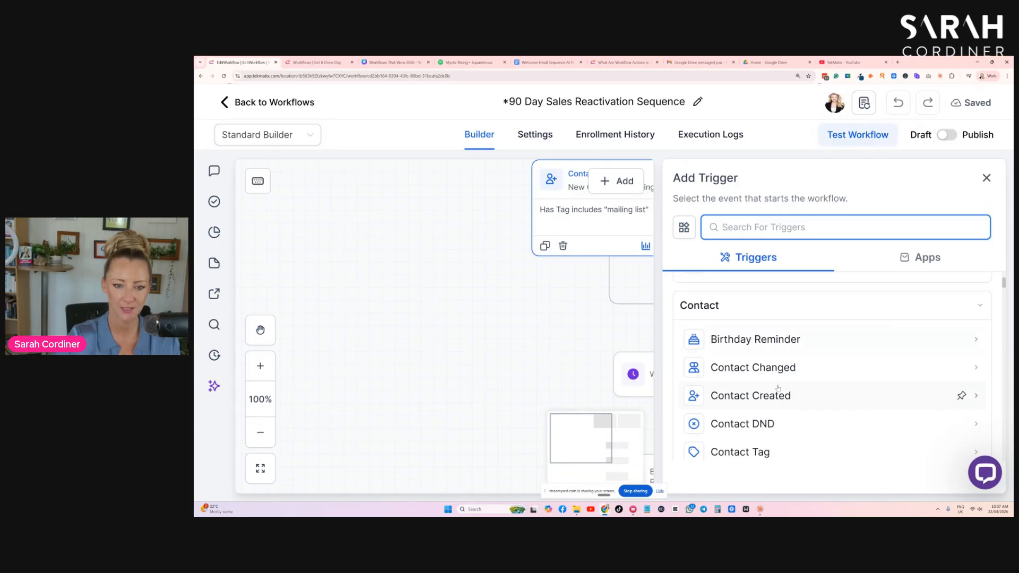
{"action": "scroll", "coordinate": [785, 333], "scroll_direction": "down", "scroll_amount": 1}
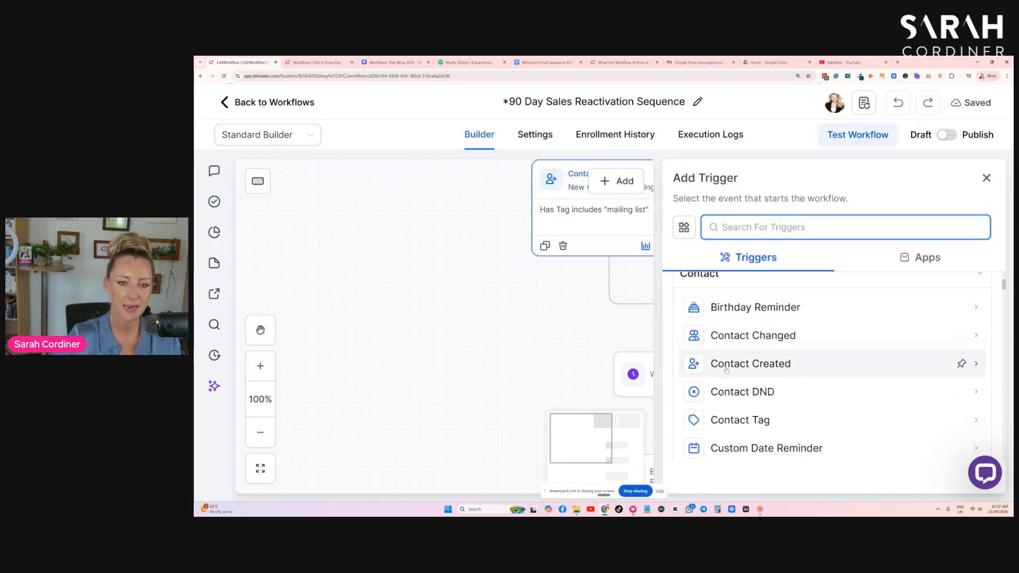
{"action": "left_click", "coordinate": [760, 367]}
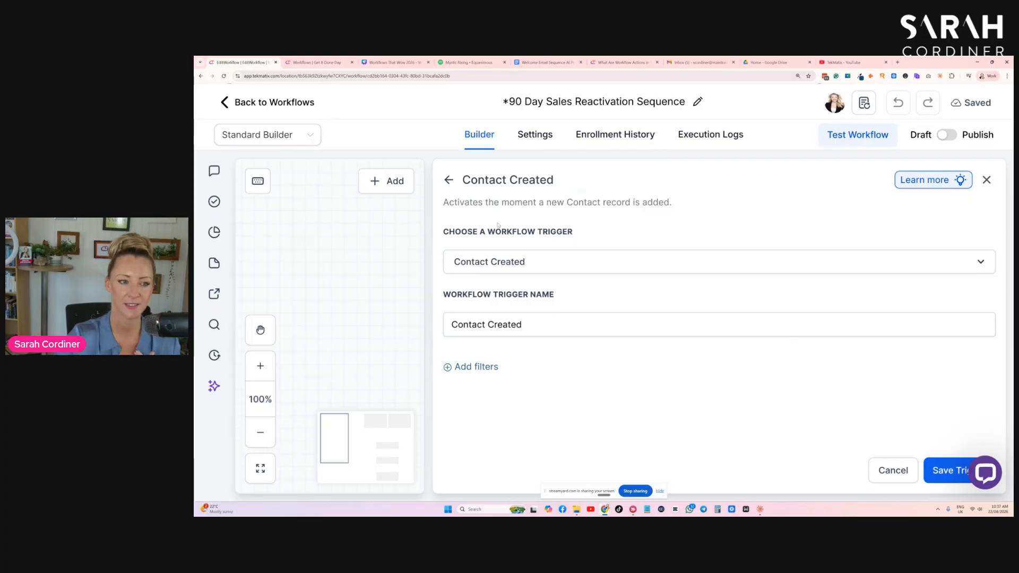
{"action": "left_click", "coordinate": [951, 472]}
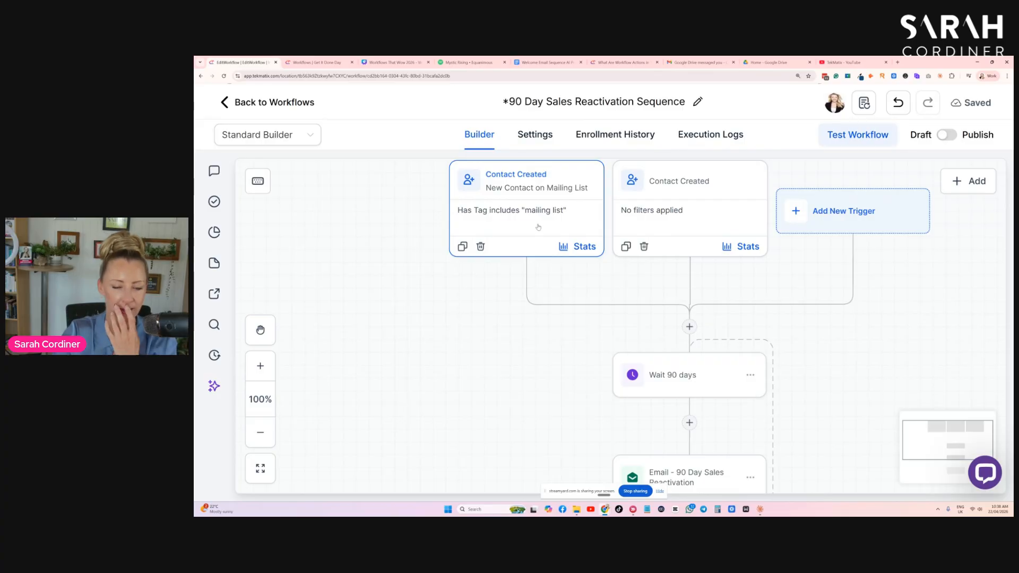
- Delete the original Contact Created trigger that filters on the mailing list tag
{"action": "left_click_drag", "start_coordinate": [489, 377], "coordinate": [455, 382]}
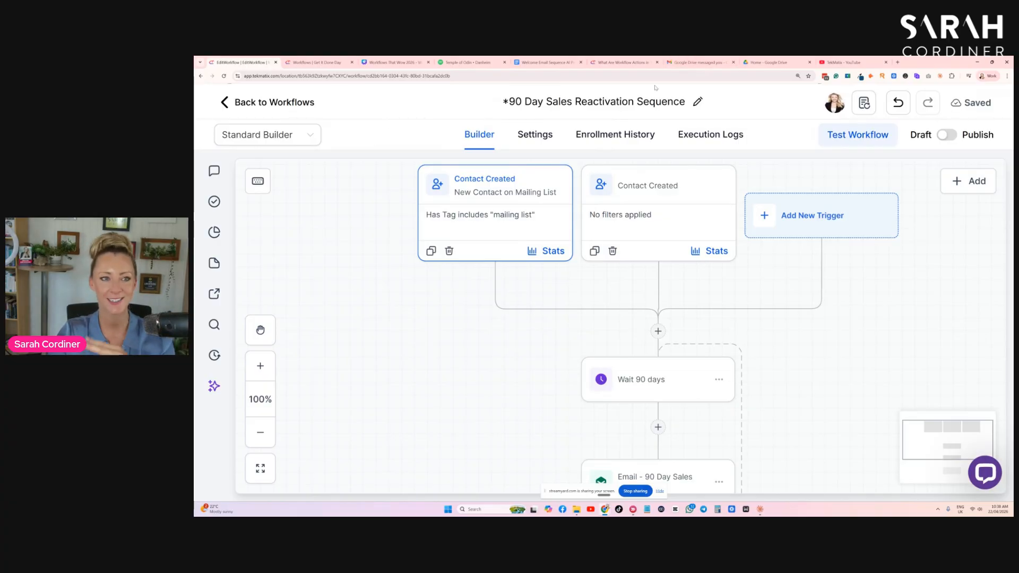
{"action": "scroll", "coordinate": [663, 203], "scroll_direction": "down", "scroll_amount": 2}
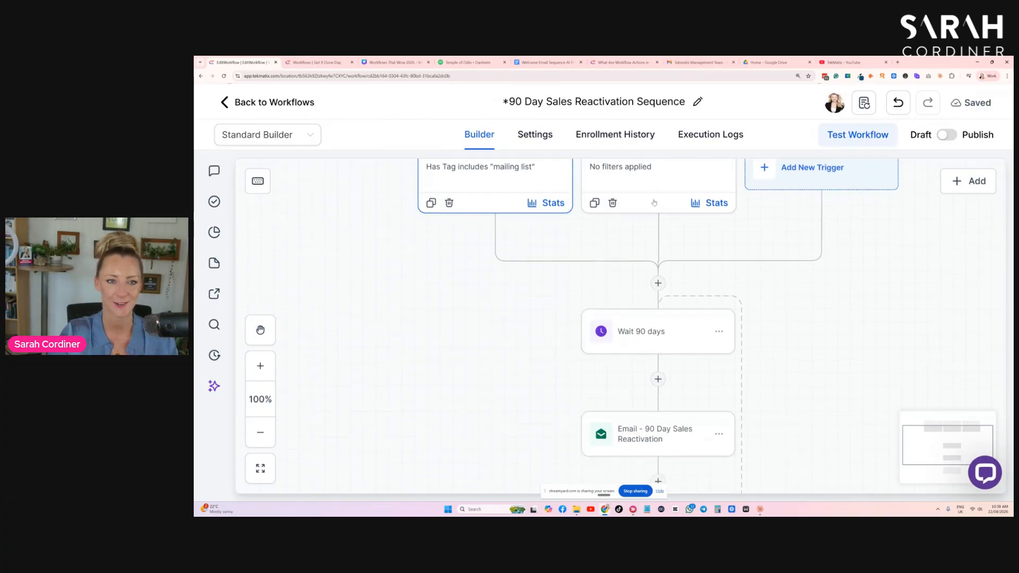
{"action": "scroll", "coordinate": [650, 200], "scroll_direction": "up", "scroll_amount": 2}
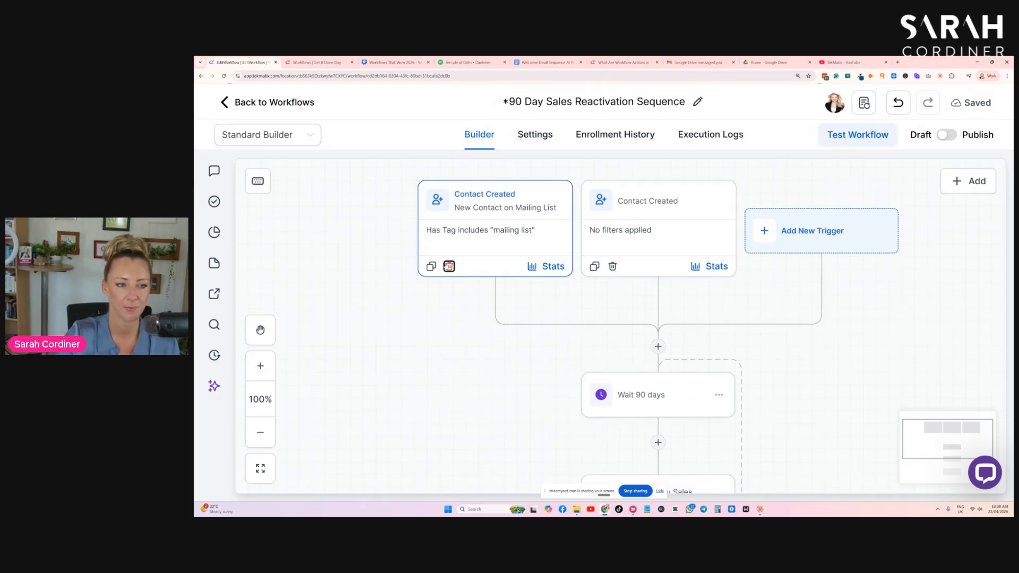
{"action": "left_click", "coordinate": [449, 267]}
{"action": "left_click", "coordinate": [754, 332]}
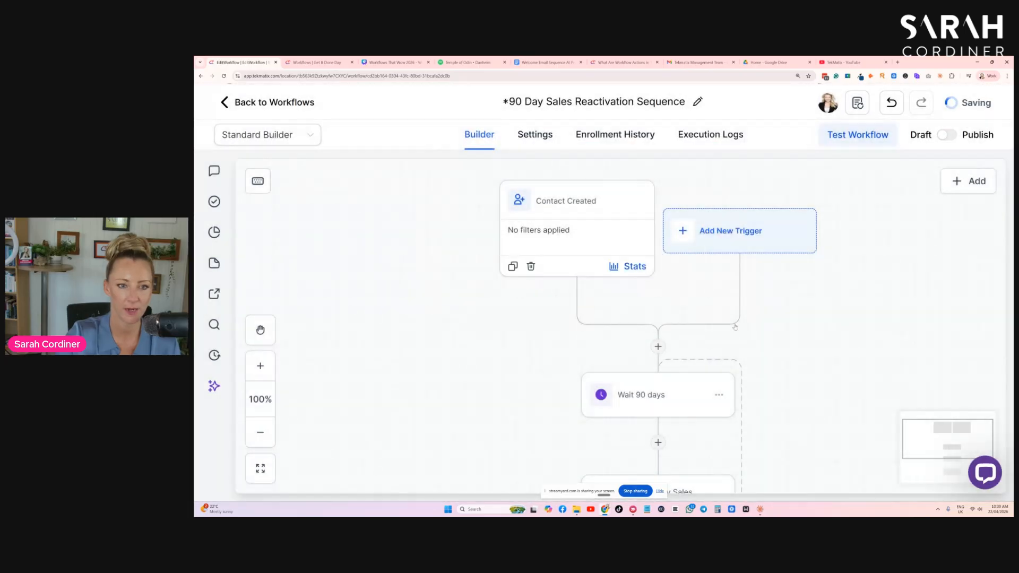
- Review the workflow steps and the Wait 90 days action settings without changing them
{"action": "scroll", "coordinate": [580, 202], "scroll_direction": "down", "scroll_amount": 5}
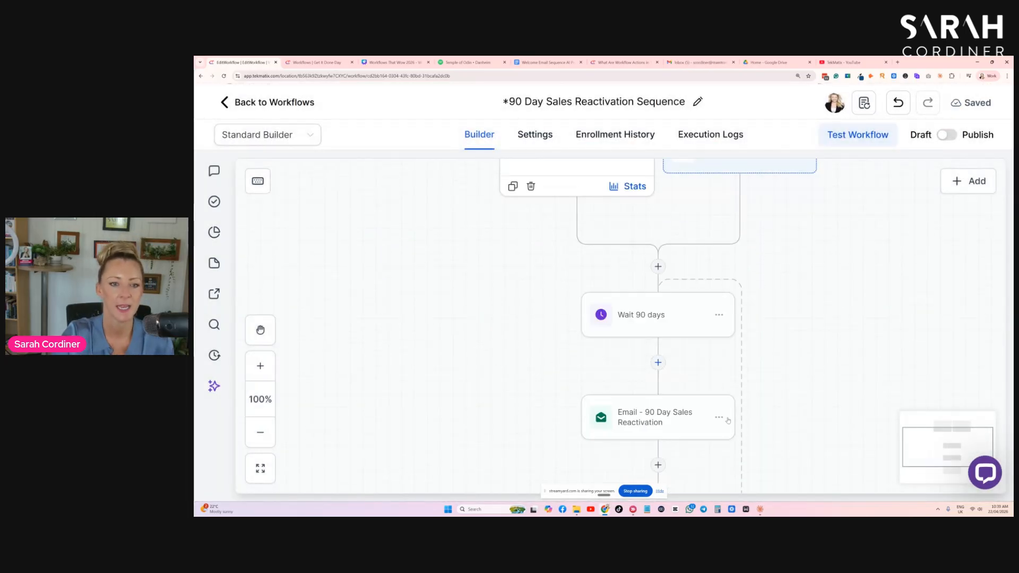
{"action": "scroll", "coordinate": [549, 266], "scroll_direction": "up", "scroll_amount": 3}
{"action": "scroll", "coordinate": [599, 214], "scroll_direction": "down", "scroll_amount": 2}
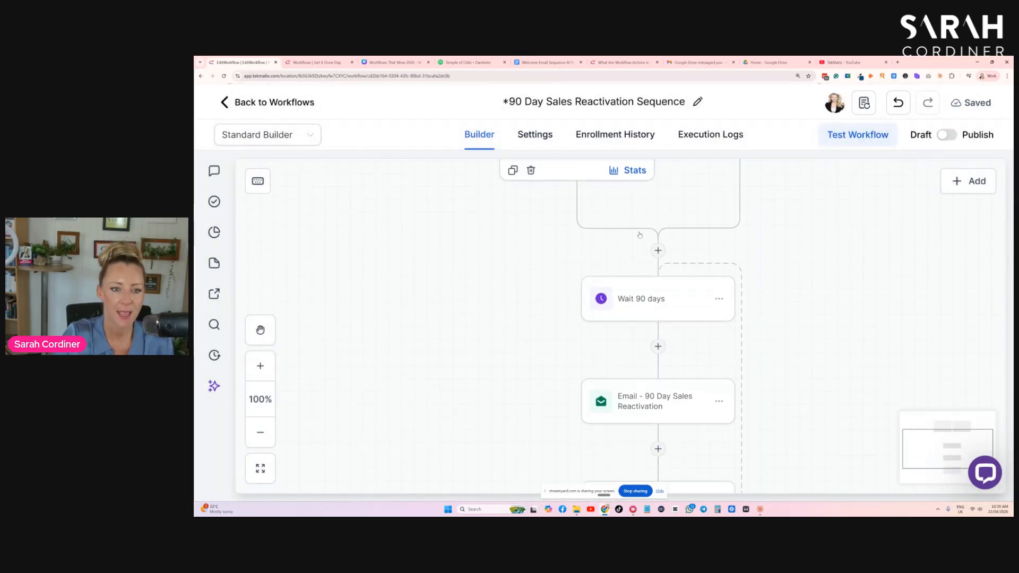
{"action": "scroll", "coordinate": [662, 311], "scroll_direction": "up", "scroll_amount": 1}
{"action": "scroll", "coordinate": [662, 311], "scroll_direction": "up", "scroll_amount": 1}
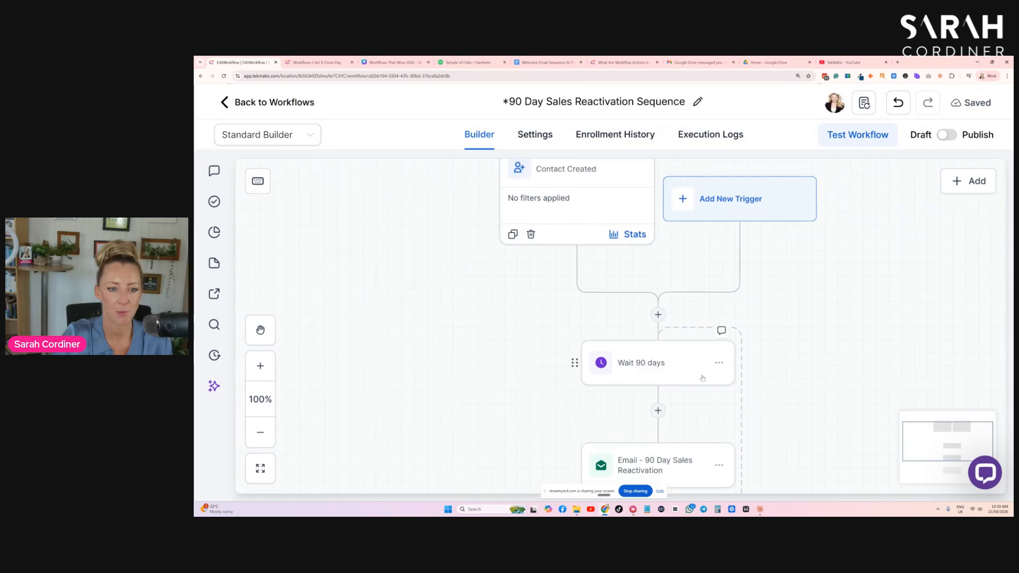
{"action": "scroll", "coordinate": [662, 372], "scroll_direction": "up", "scroll_amount": 1}
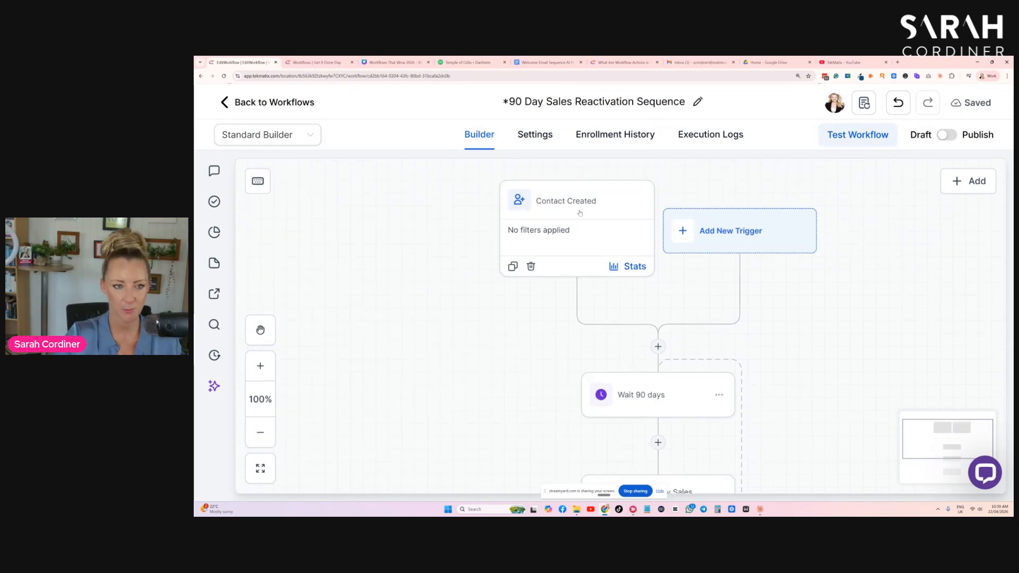
{"action": "scroll", "coordinate": [580, 213], "scroll_direction": "down", "scroll_amount": 1}
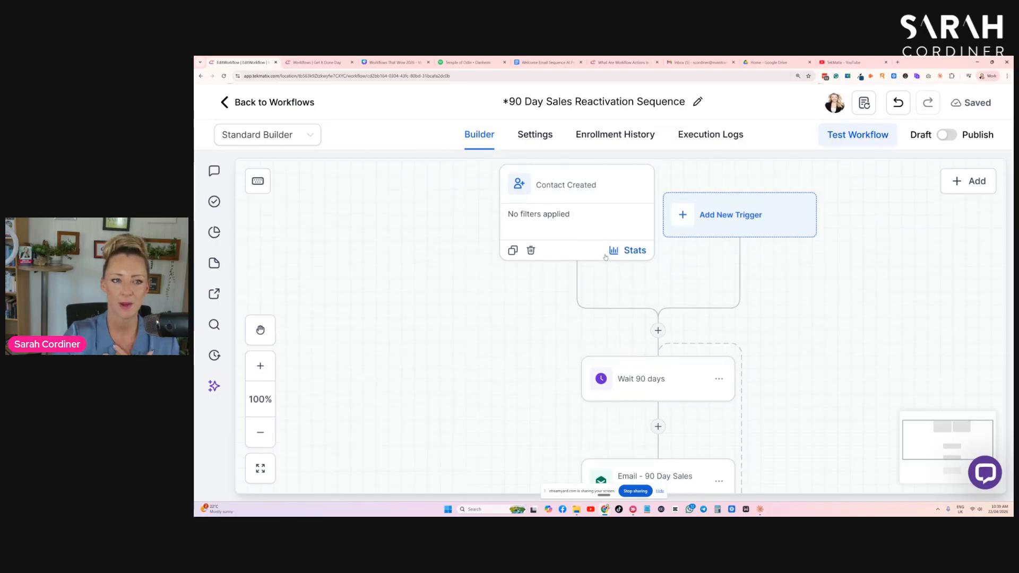
{"action": "scroll", "coordinate": [637, 286], "scroll_direction": "down", "scroll_amount": 2}
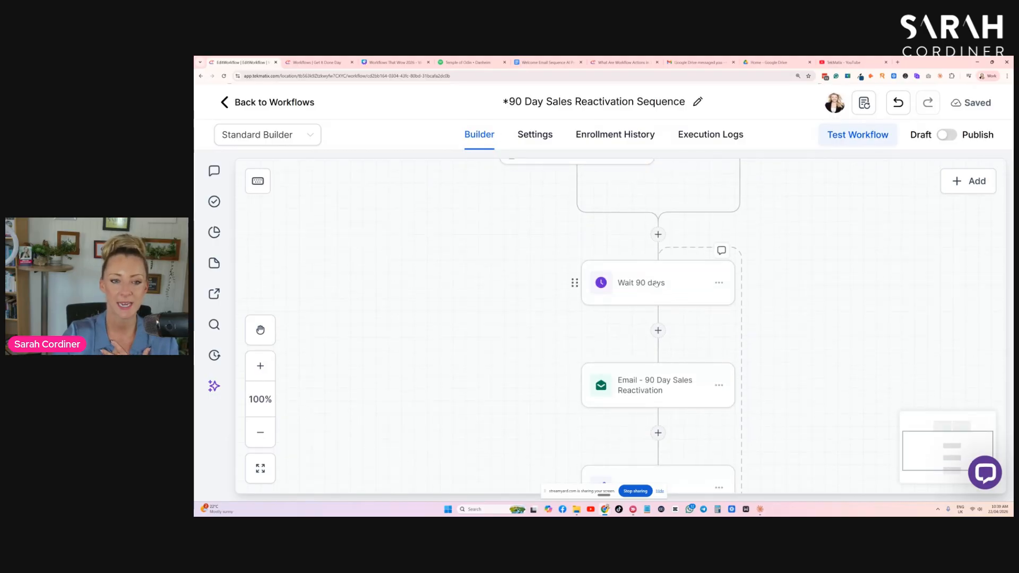
{"action": "left_click", "coordinate": [647, 291]}
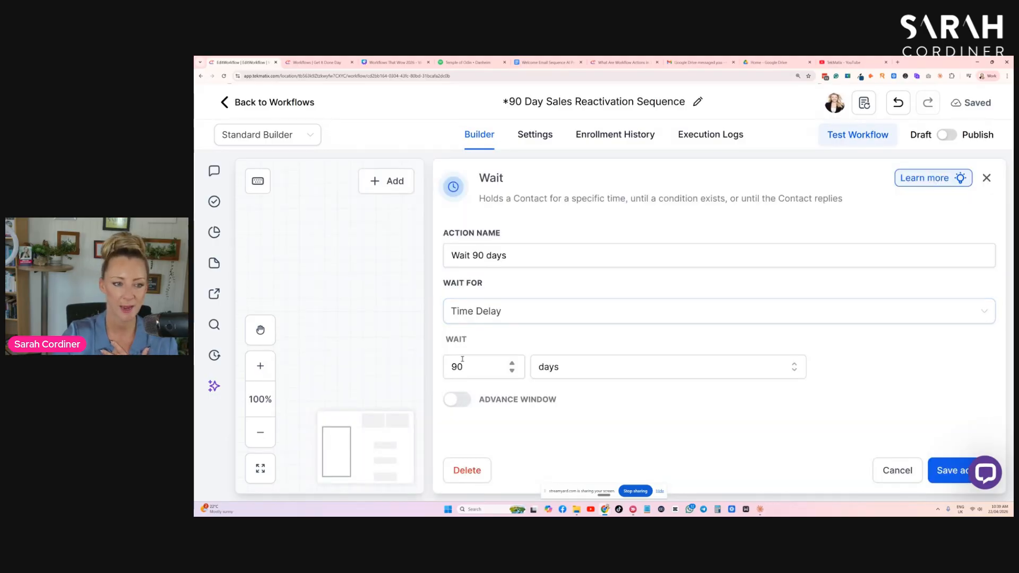
{"action": "left_click", "coordinate": [906, 468]}
- Open the email action and replace its From Name with the Account location name custom value
{"action": "scroll", "coordinate": [682, 314], "scroll_direction": "down", "scroll_amount": 1}
{"action": "left_click", "coordinate": [682, 315]}
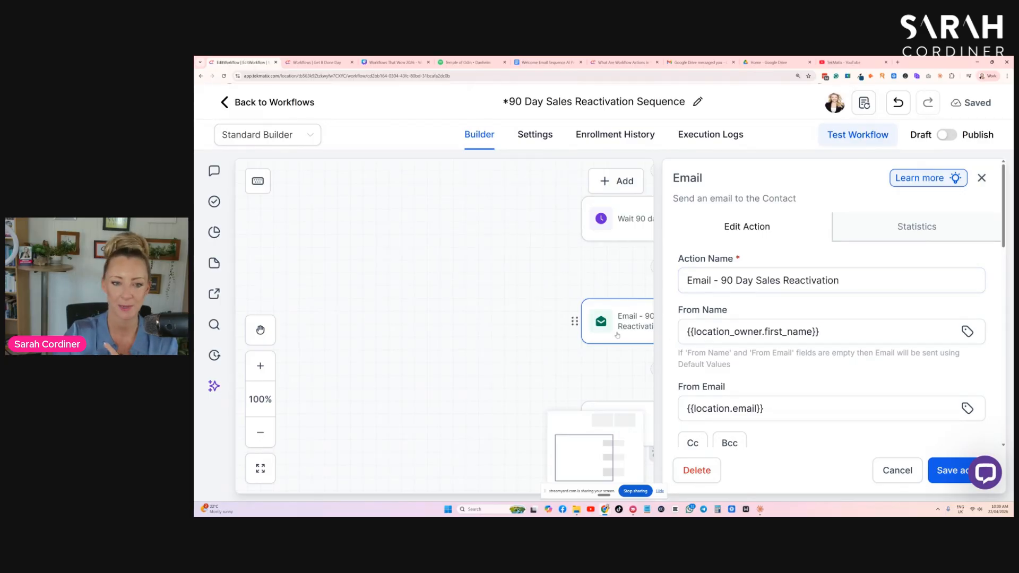
{"action": "scroll", "coordinate": [840, 256], "scroll_direction": "down", "scroll_amount": 3}
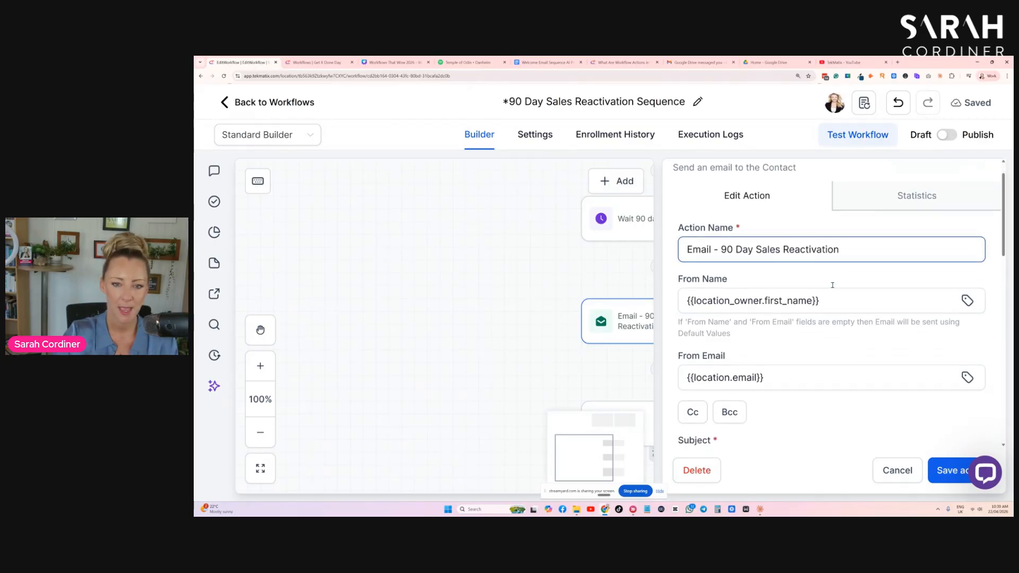
{"action": "triple_click", "coordinate": [743, 236]}
{"action": "key", "text": "BackSpace"}
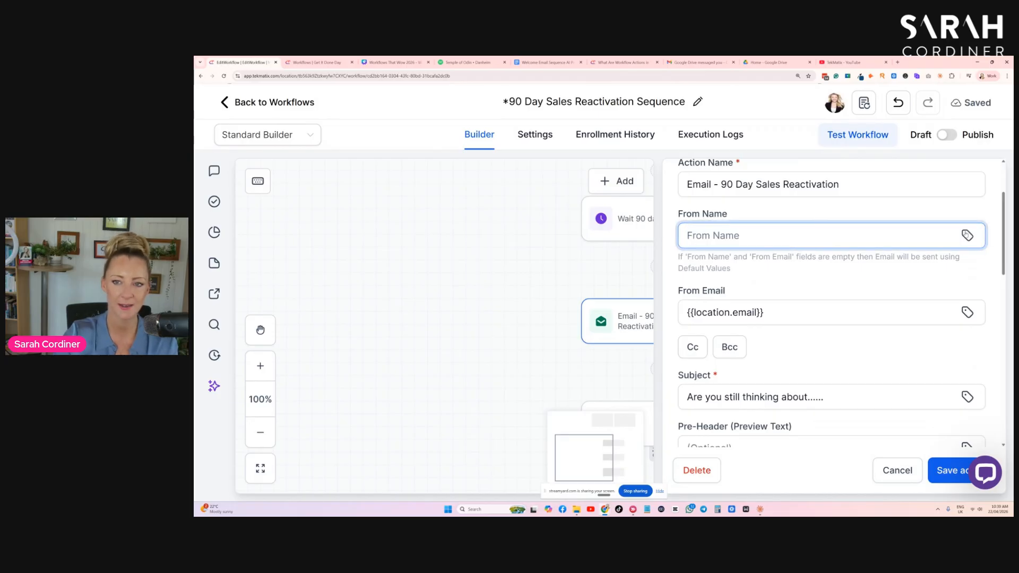
{"action": "left_click", "coordinate": [968, 236]}
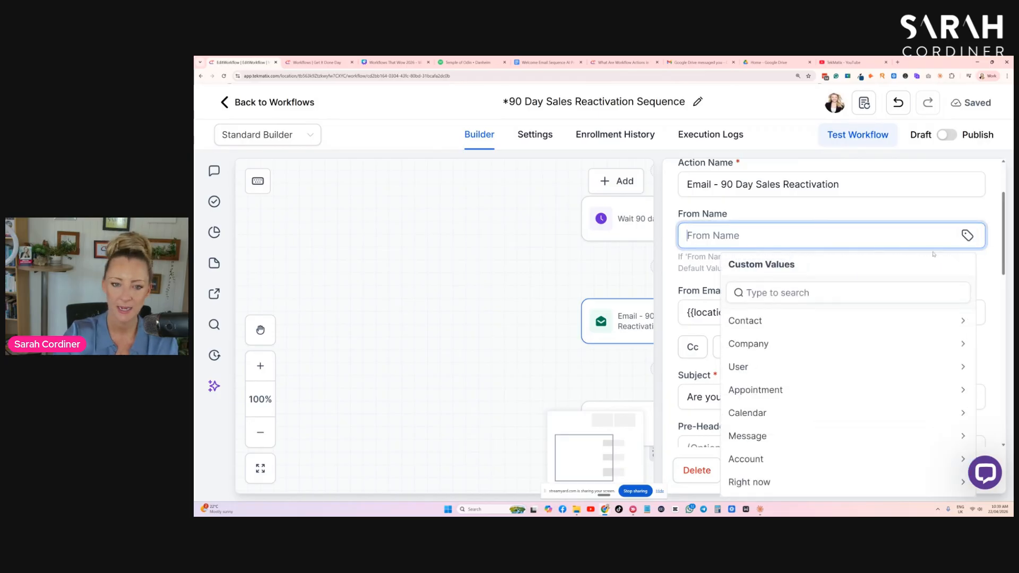
{"action": "left_click", "coordinate": [768, 459]}
{"action": "left_click", "coordinate": [741, 324]}
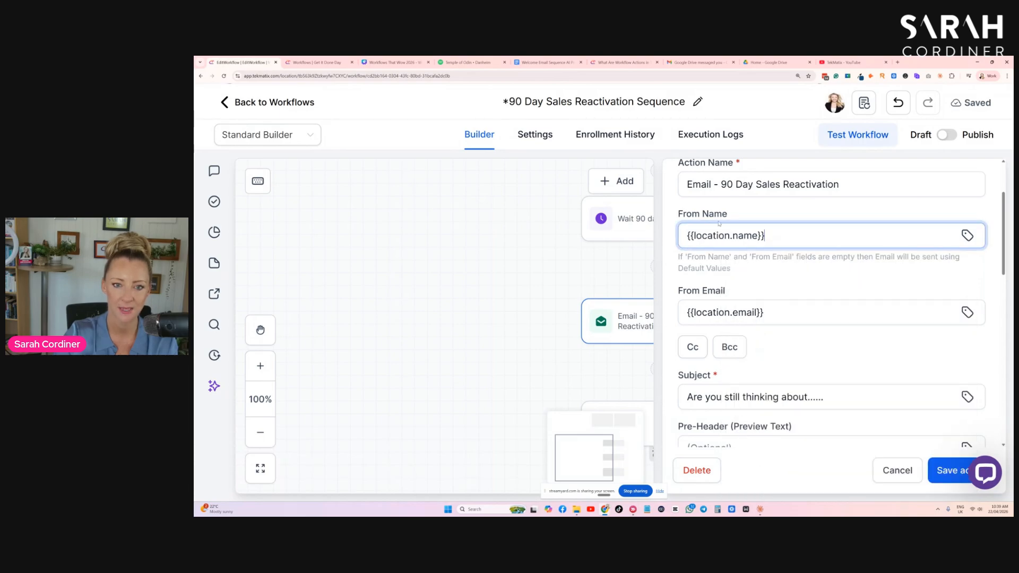
{"action": "left_click", "coordinate": [975, 234]}
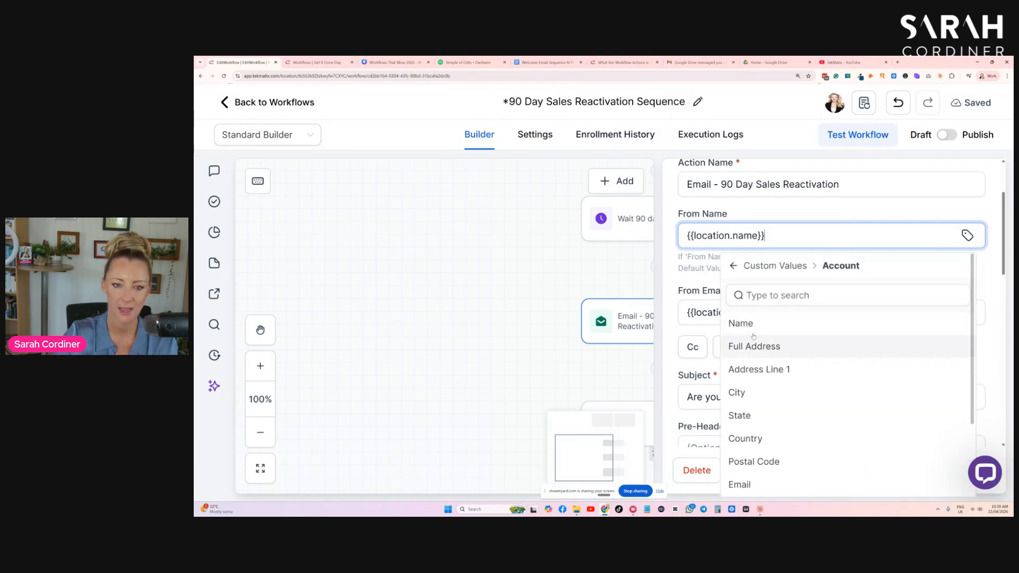
{"action": "left_click", "coordinate": [735, 267]}
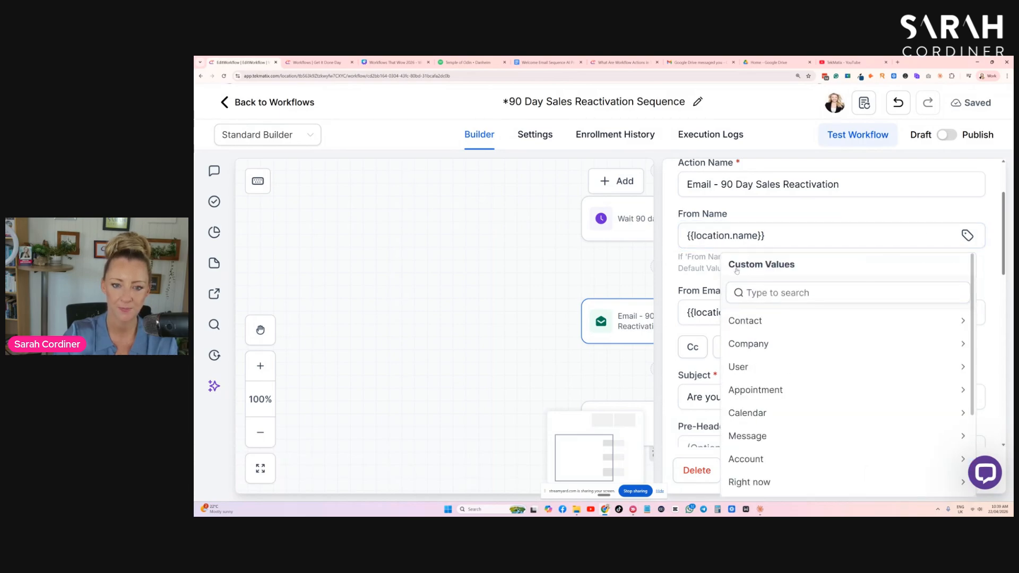
{"action": "left_click", "coordinate": [749, 460]}
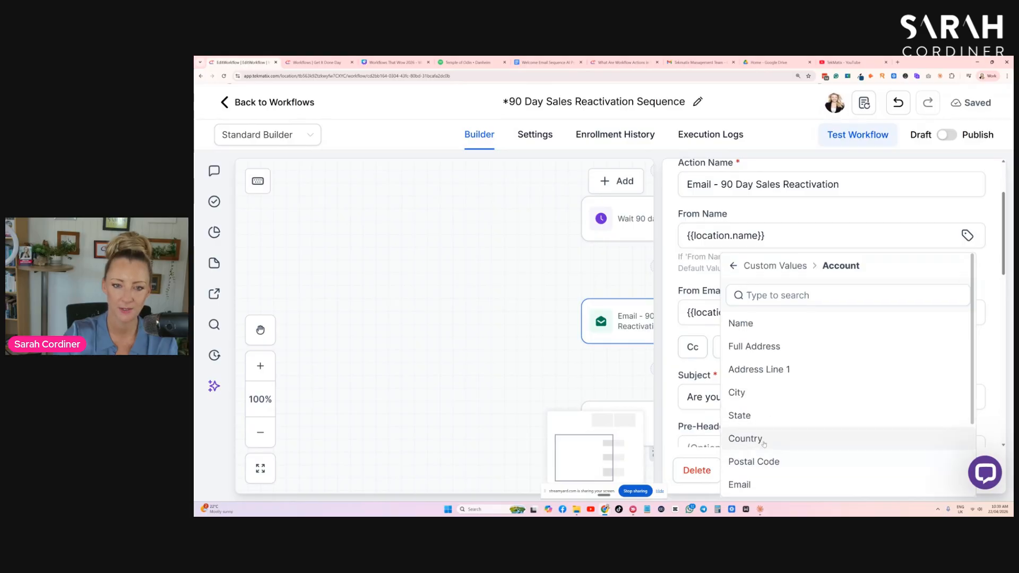
{"action": "left_click", "coordinate": [815, 209]}
- Replace the From Email with the Account Email custom value
{"action": "scroll", "coordinate": [752, 260], "scroll_direction": "up", "scroll_amount": 1}
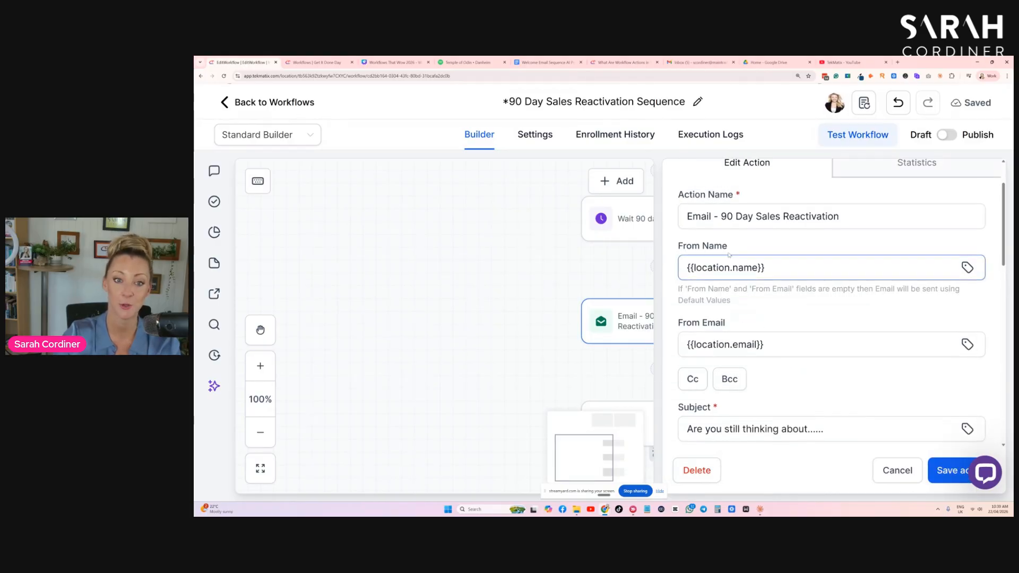
{"action": "left_click_drag", "start_coordinate": [737, 248], "coordinate": [649, 248]}
{"action": "scroll", "coordinate": [813, 251], "scroll_direction": "down", "scroll_amount": 2}
{"action": "left_click_drag", "start_coordinate": [778, 280], "coordinate": [661, 290]}
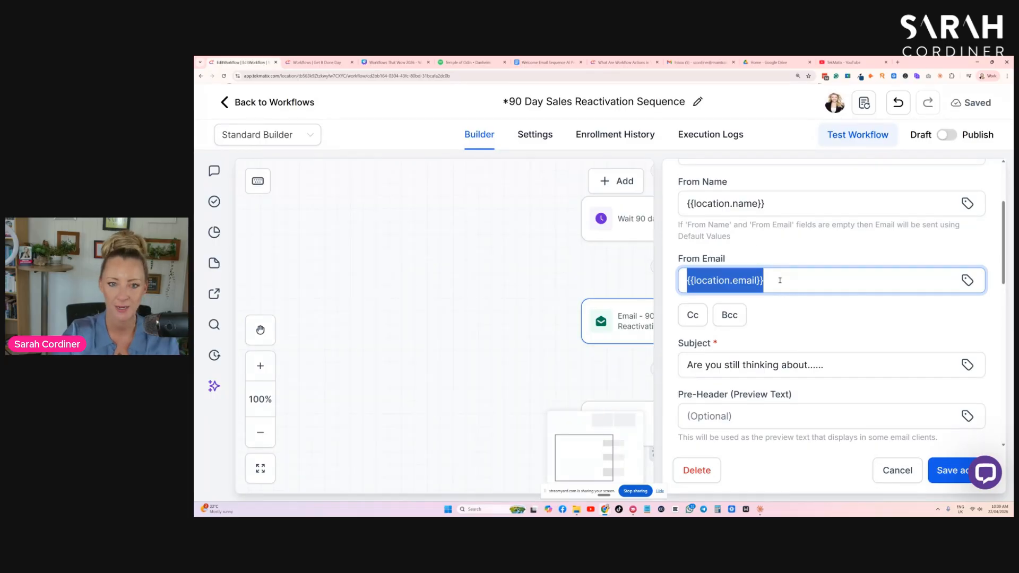
{"action": "key", "text": "BackSpace"}
{"action": "left_click", "coordinate": [968, 280]}
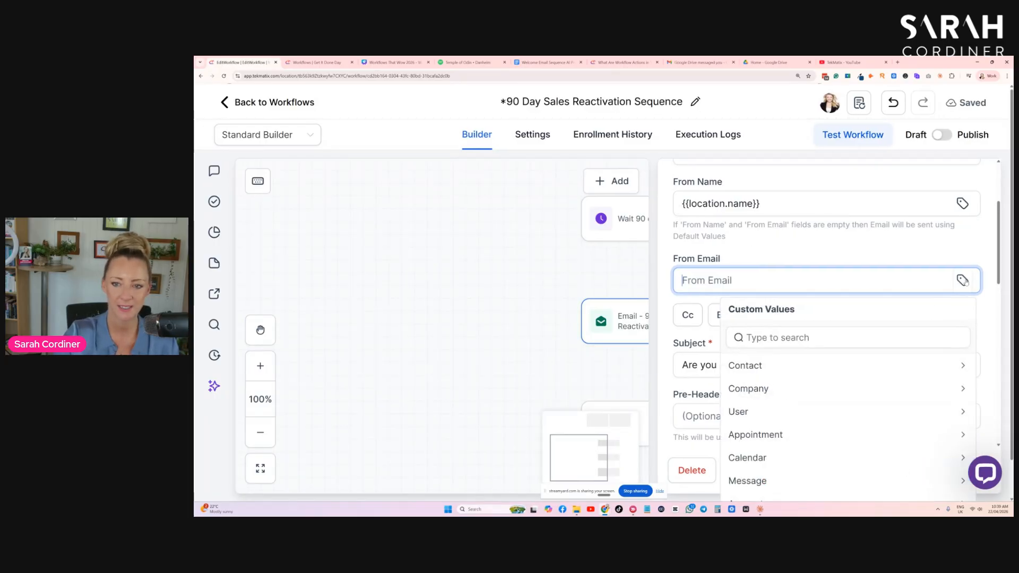
{"action": "scroll", "coordinate": [846, 394], "scroll_direction": "down", "scroll_amount": 2}
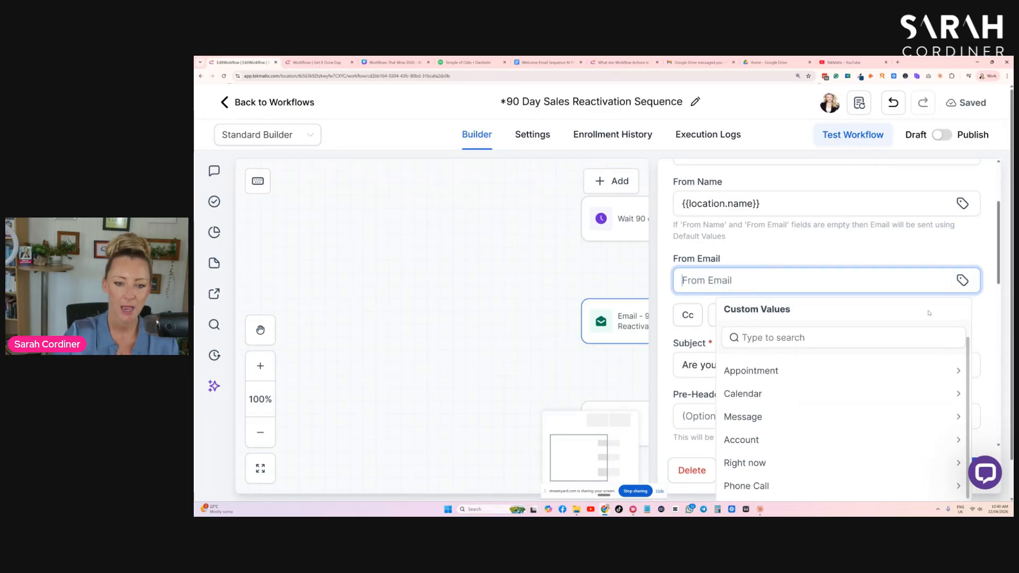
{"action": "left_click", "coordinate": [748, 442]}
{"action": "scroll", "coordinate": [751, 424], "scroll_direction": "down", "scroll_amount": 2}
{"action": "left_click", "coordinate": [752, 420]}
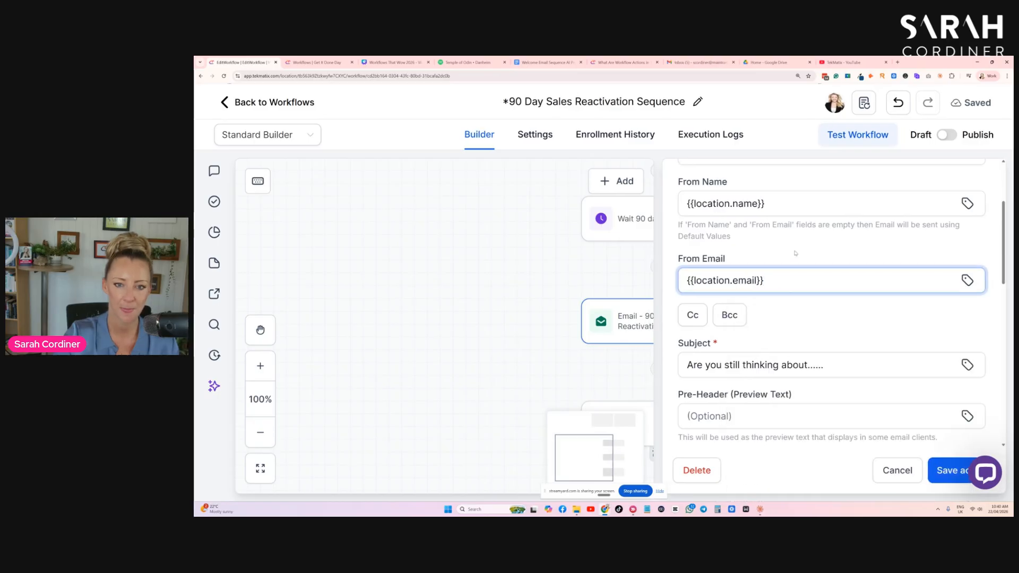
- Delete the trailing dots so the subject reads 'Are you still thinking about'
{"action": "scroll", "coordinate": [760, 291], "scroll_direction": "up", "scroll_amount": 1}
{"action": "scroll", "coordinate": [760, 291], "scroll_direction": "down", "scroll_amount": 4}
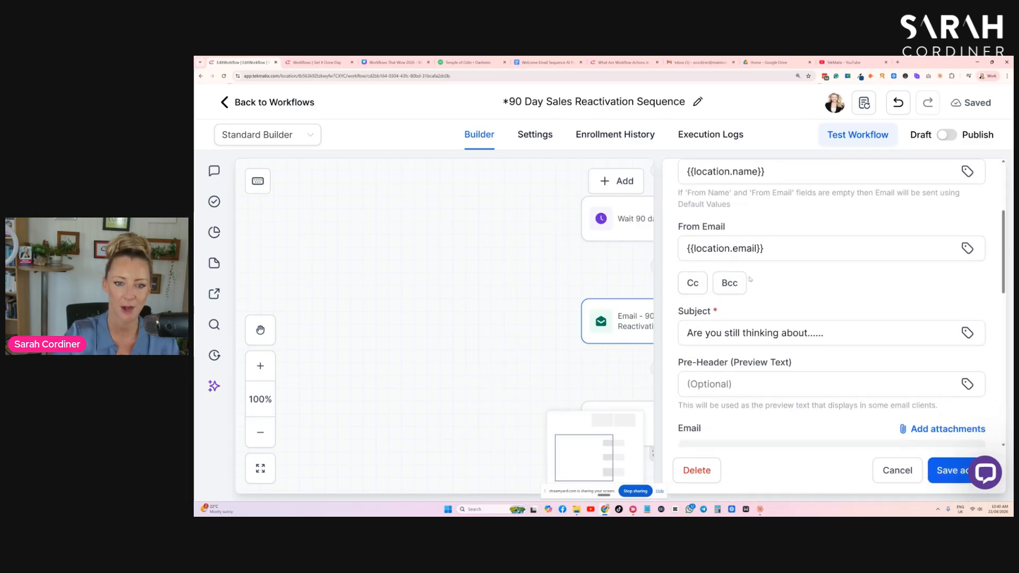
{"action": "triple_click", "coordinate": [865, 266]}
{"action": "left_click", "coordinate": [865, 266]}
{"action": "left_click_drag", "start_coordinate": [866, 266], "coordinate": [685, 269]}
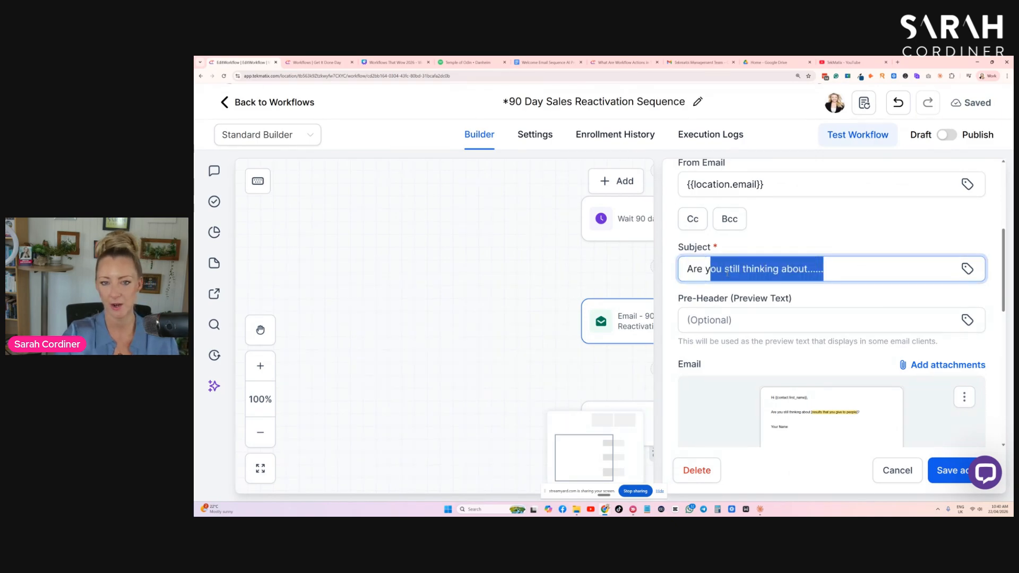
{"action": "left_click", "coordinate": [839, 268]}
{"action": "left_click_drag", "start_coordinate": [840, 269], "coordinate": [808, 269]}
{"action": "key", "text": "BackSpace"}
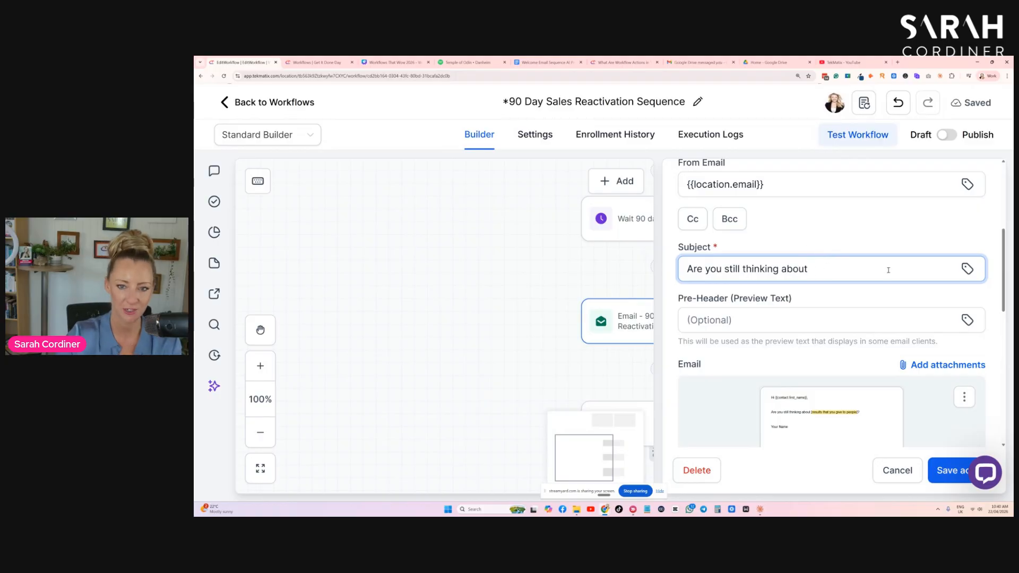
- Review the email body and its linked design without changing anything
{"action": "scroll", "coordinate": [849, 255], "scroll_direction": "down", "scroll_amount": 3}
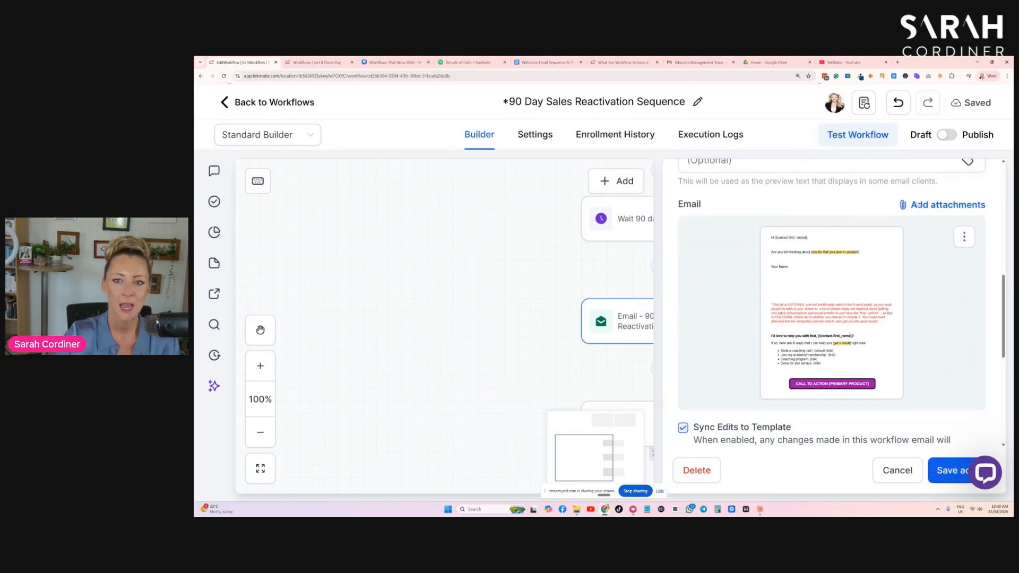
{"action": "scroll", "coordinate": [913, 195], "scroll_direction": "down", "scroll_amount": 1}
{"action": "scroll", "coordinate": [918, 212], "scroll_direction": "down", "scroll_amount": 2}
{"action": "scroll", "coordinate": [924, 234], "scroll_direction": "up", "scroll_amount": 2}
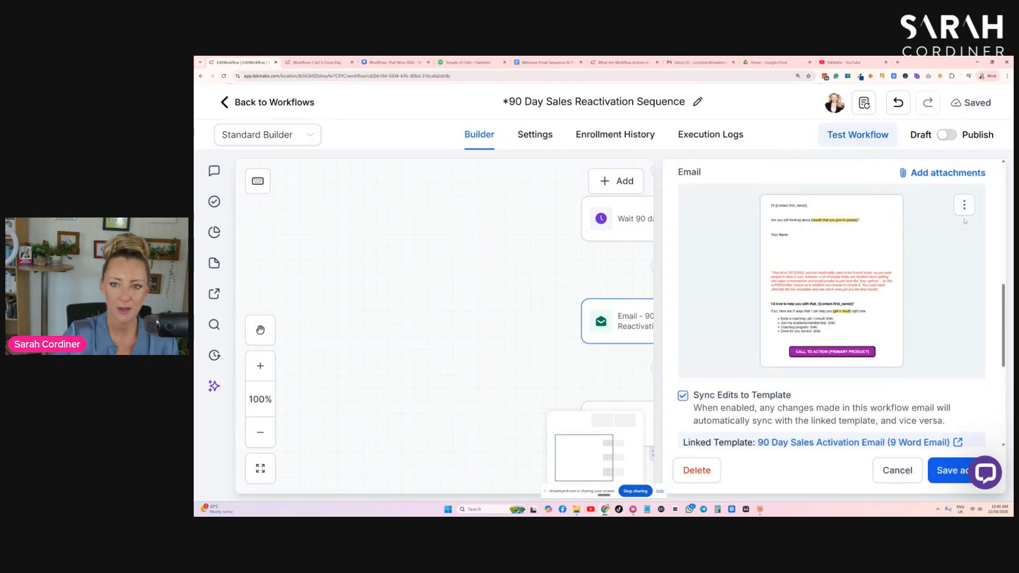
{"action": "scroll", "coordinate": [924, 233], "scroll_direction": "up", "scroll_amount": 1}
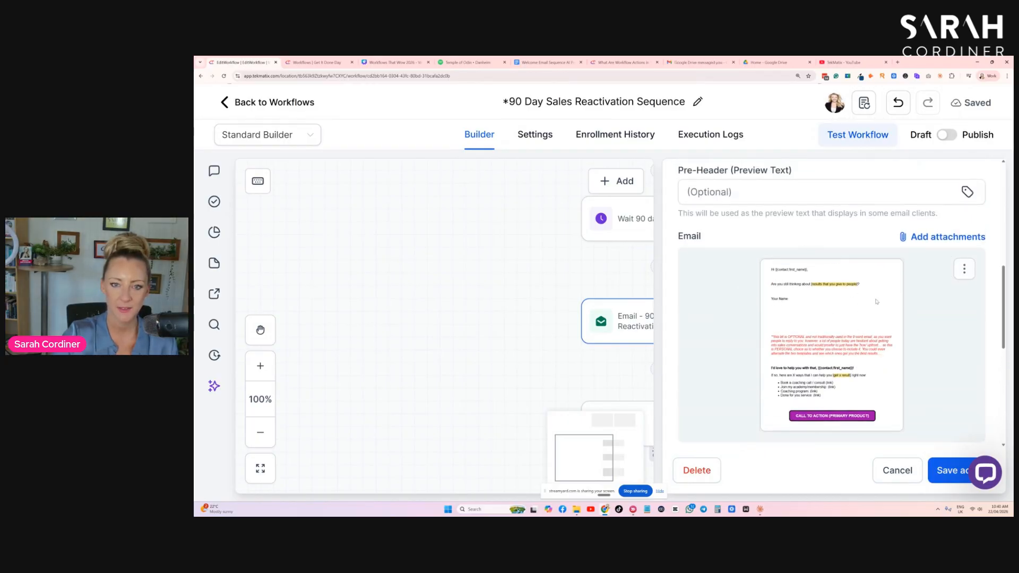
{"action": "left_click", "coordinate": [963, 272]}
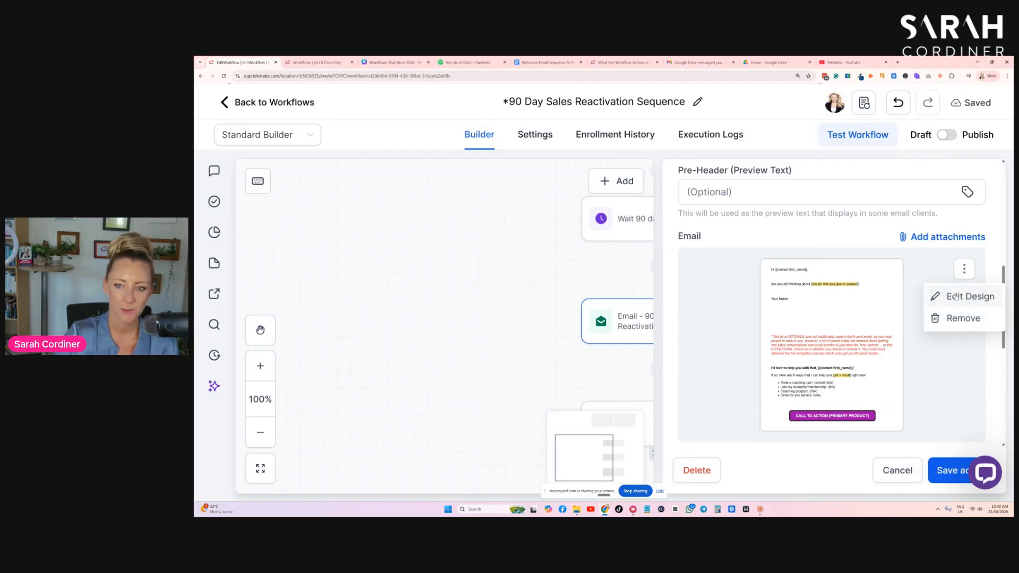
{"action": "left_click", "coordinate": [956, 297]}
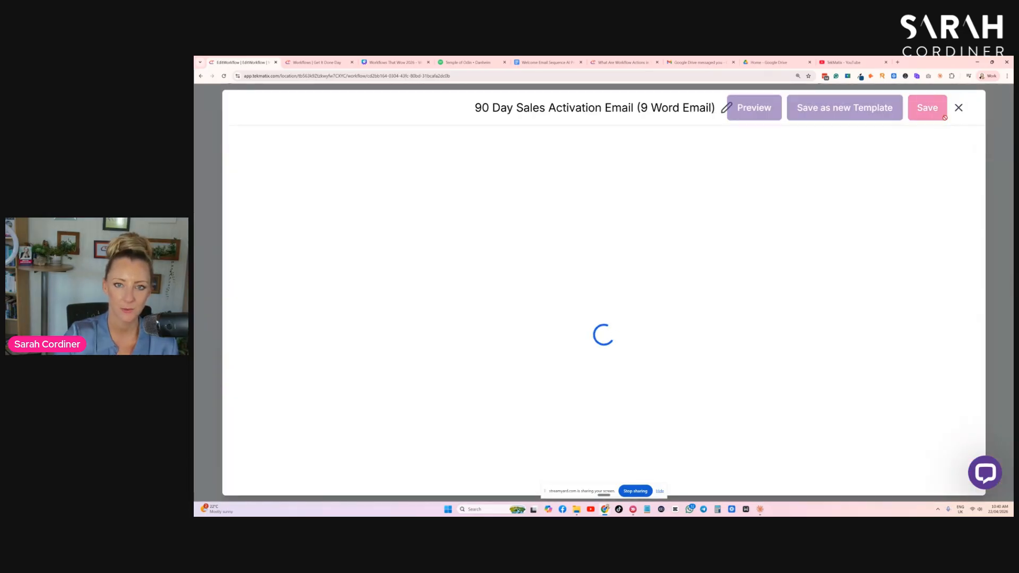
{"action": "left_click", "coordinate": [959, 108]}
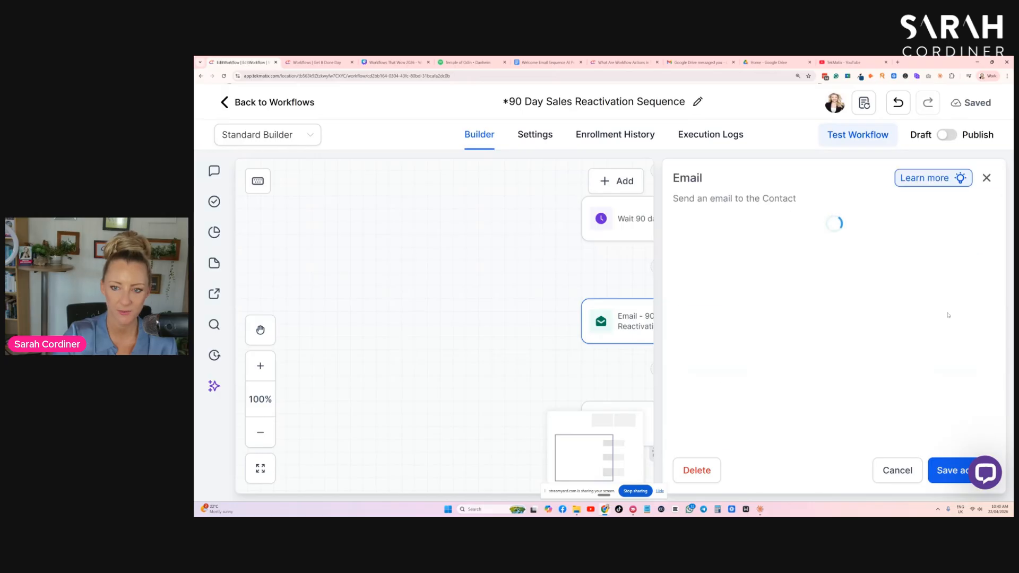
- Remove the linked email design from the email action
{"action": "scroll", "coordinate": [947, 317], "scroll_direction": "down", "scroll_amount": 5}
{"action": "left_click", "coordinate": [965, 268]}
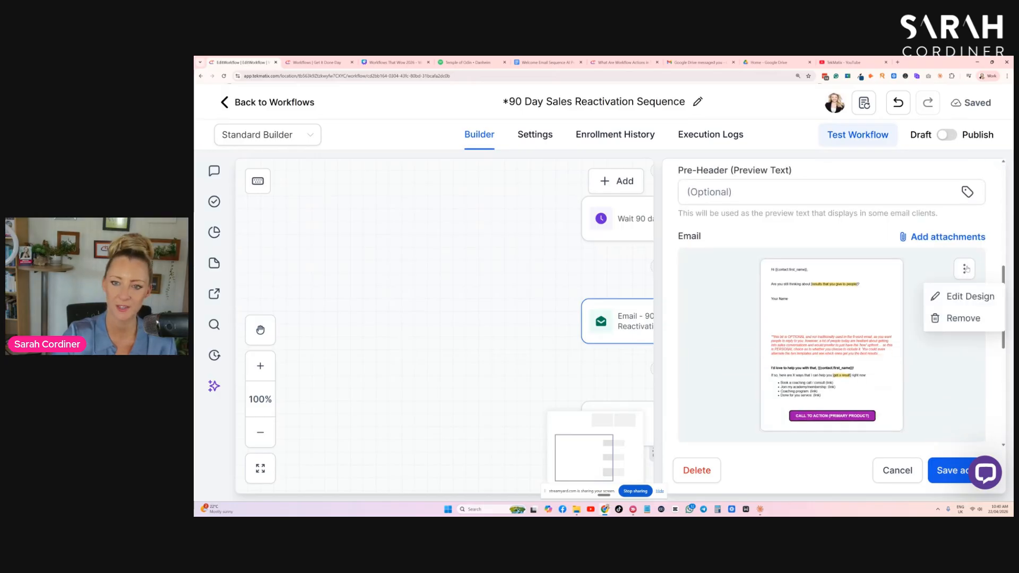
{"action": "left_click", "coordinate": [954, 318]}
- Select the existing template **MASTER EMAIL TEMPLATE after searching for 'master', and open its design
{"action": "scroll", "coordinate": [828, 318], "scroll_direction": "down", "scroll_amount": 3}
{"action": "scroll", "coordinate": [818, 316], "scroll_direction": "up", "scroll_amount": 3}
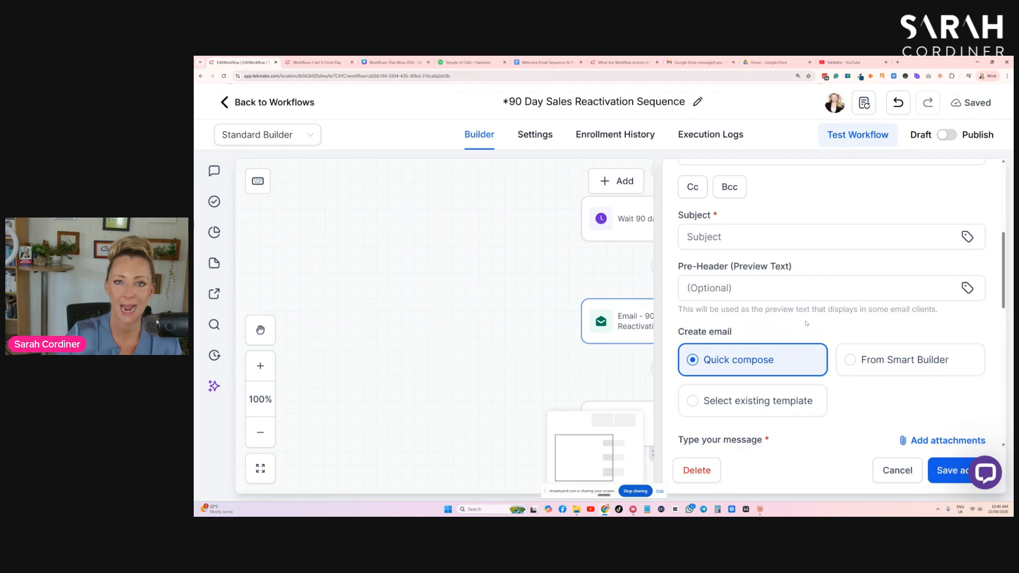
{"action": "scroll", "coordinate": [808, 318], "scroll_direction": "down", "scroll_amount": 1}
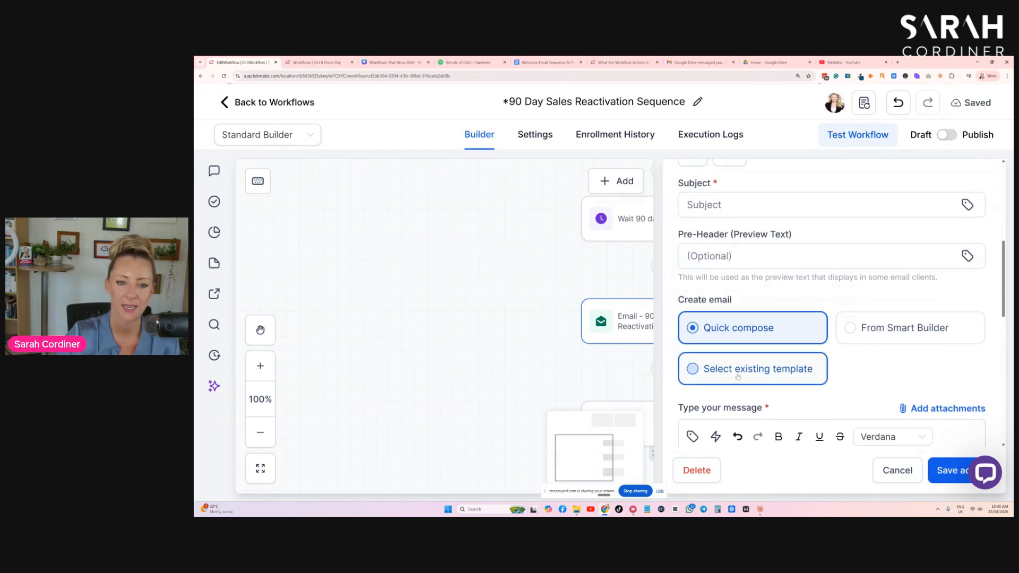
{"action": "left_click", "coordinate": [717, 378]}
{"action": "scroll", "coordinate": [768, 348], "scroll_direction": "down", "scroll_amount": 2}
{"action": "left_click", "coordinate": [768, 348]}
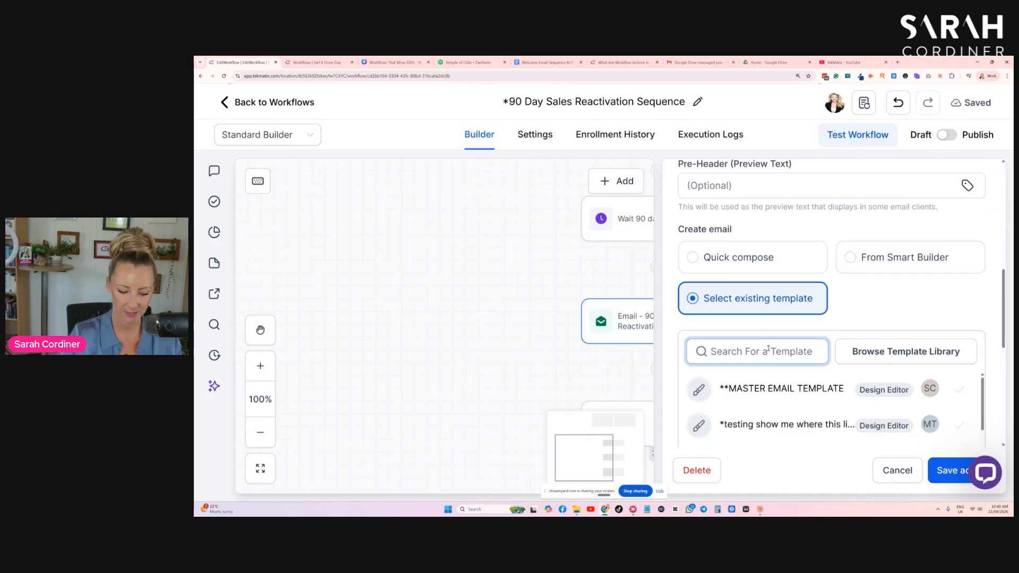
{"action": "type", "text": "master"}
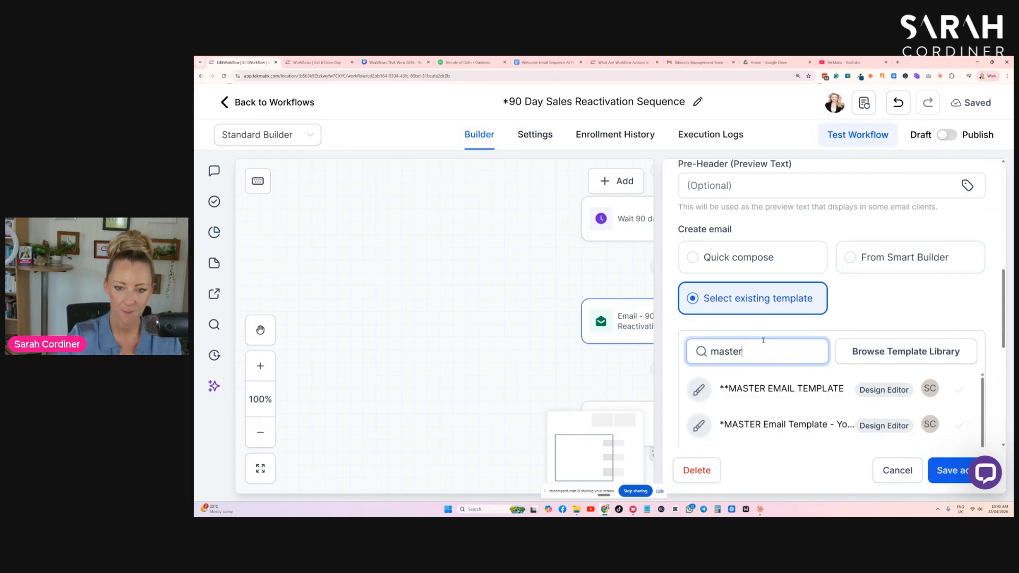
{"action": "scroll", "coordinate": [745, 346], "scroll_direction": "down", "scroll_amount": 1}
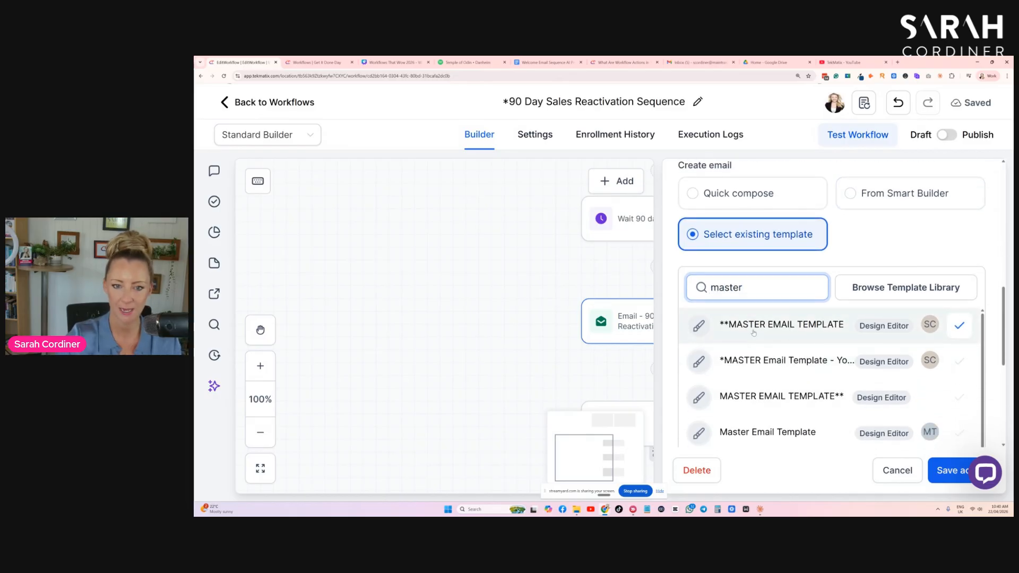
{"action": "left_click", "coordinate": [963, 327]}
{"action": "left_click", "coordinate": [963, 199]}
{"action": "left_click", "coordinate": [945, 228]}
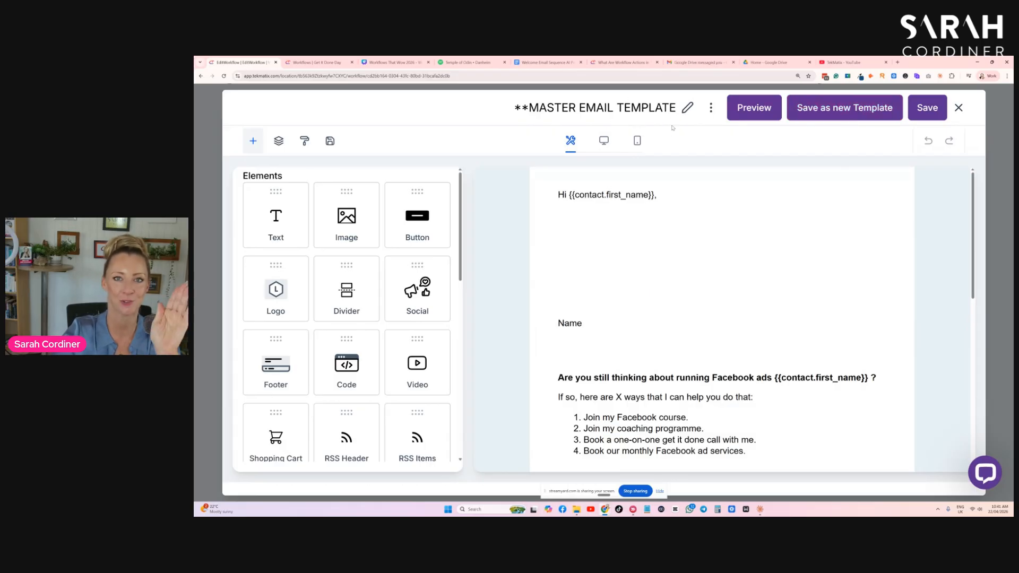
- Save the design as a new template named '90 Day Sales Activation Email'
{"action": "left_click", "coordinate": [843, 108]}
{"action": "left_click_drag", "start_coordinate": [628, 298], "coordinate": [451, 314]}
{"action": "key", "text": "BackSpace"}
{"action": "type", "text": "90 Day Sales Activation Email"}
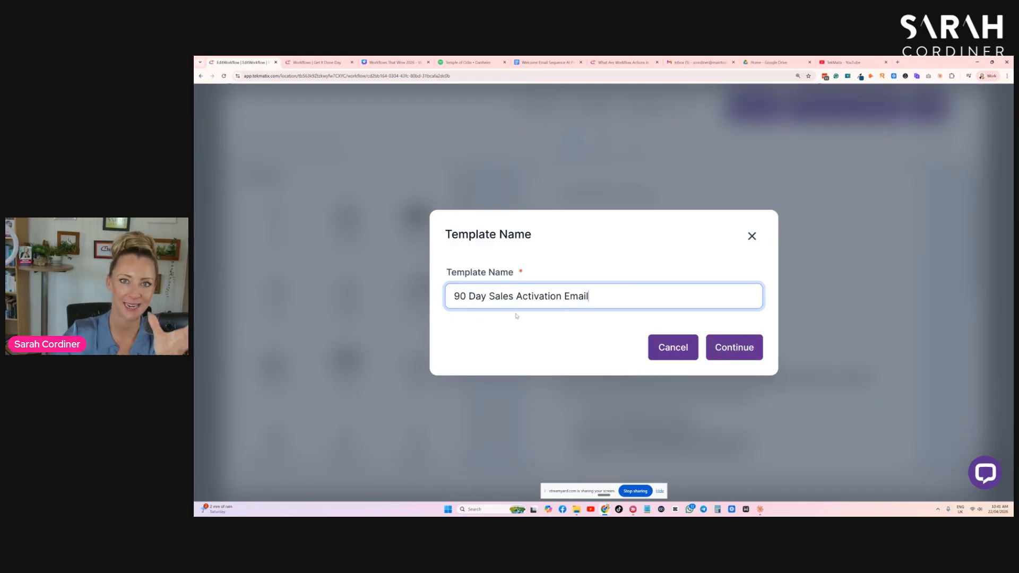
{"action": "left_click", "coordinate": [734, 347]}
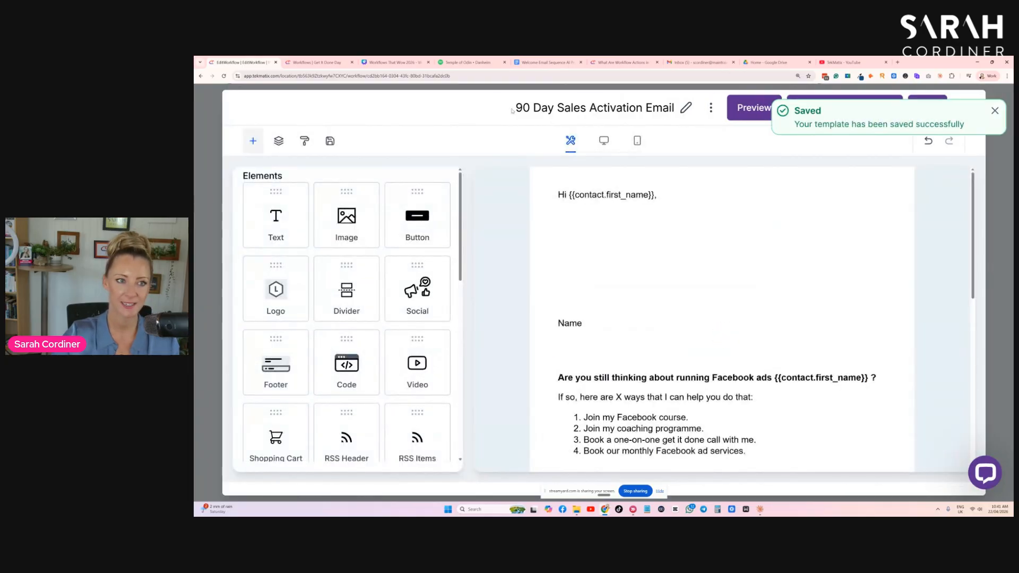
- Paste the line 'Are you still thinking about losing weight?' into the email's first text block
{"action": "left_click", "coordinate": [585, 108]}
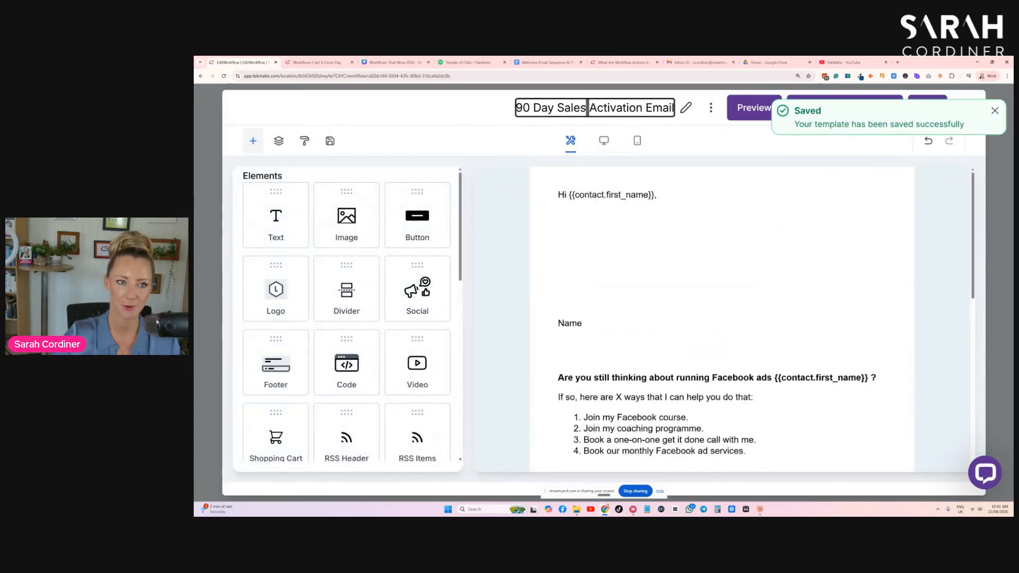
{"action": "left_click", "coordinate": [584, 241]}
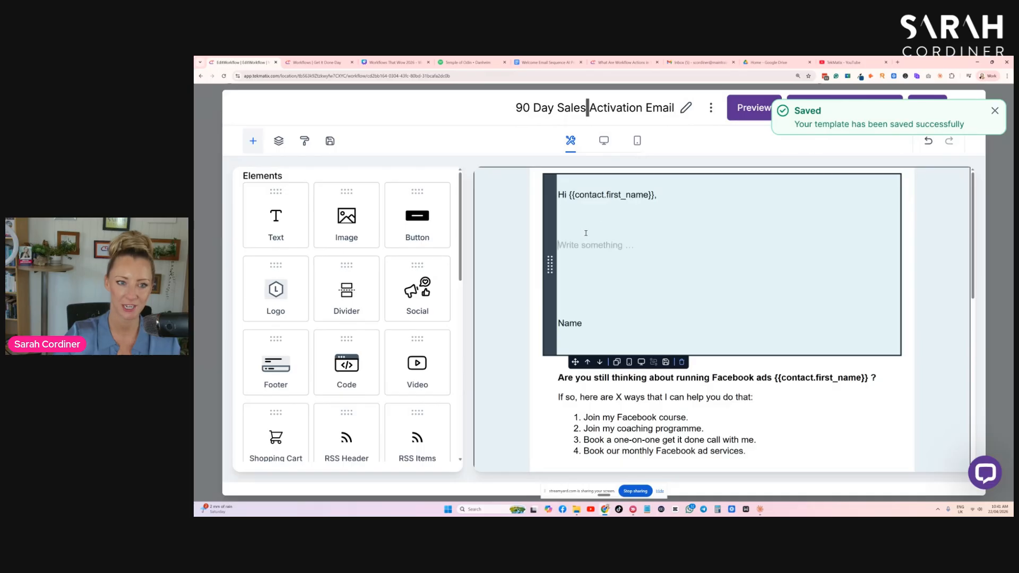
{"action": "left_click", "coordinate": [581, 227]}
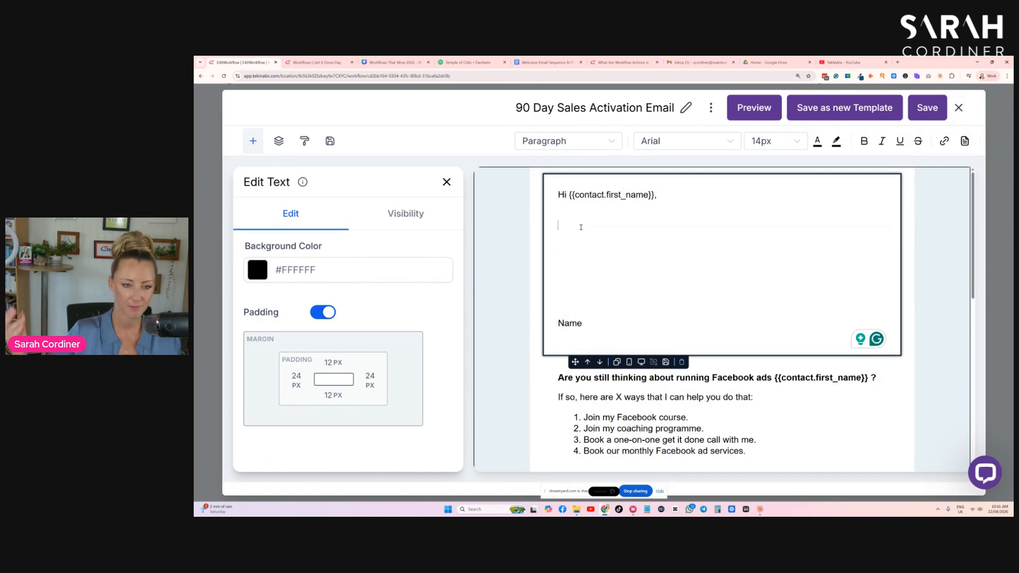
{"action": "type", "text": "Are you still thinking about losing weight?"}
{"action": "key", "text": "Delete"}
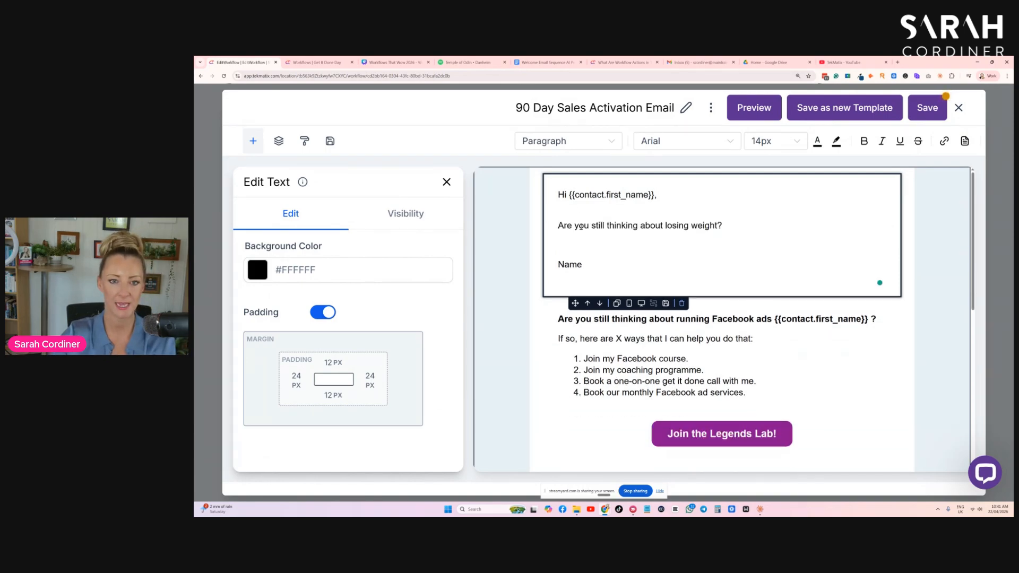
- Replace the Name placeholder with the sender's first name followed by an 'x' sign-off
{"action": "double_click", "coordinate": [569, 264]}
{"action": "type", "text": "Sarag"}
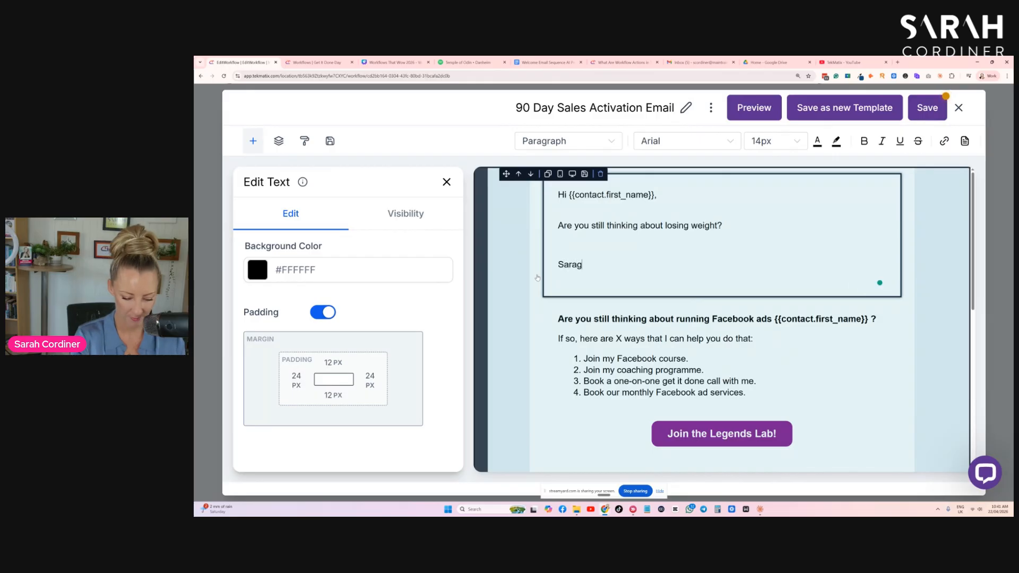
{"action": "type", "text": "h x"}
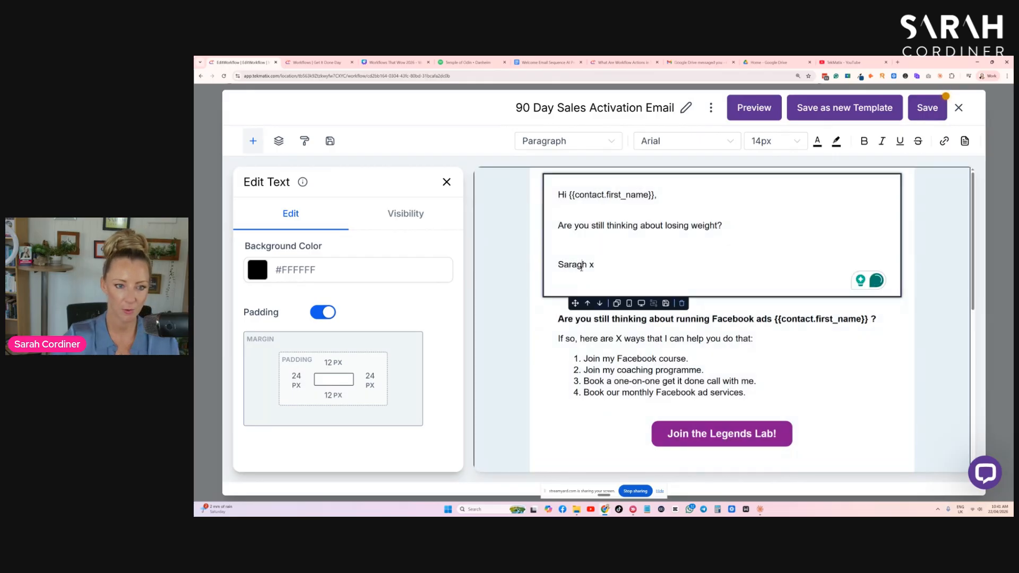
{"action": "key", "text": "BackSpace"}
- Review the rest of the email down to the footer
{"action": "scroll", "coordinate": [739, 378], "scroll_direction": "down", "scroll_amount": 3}
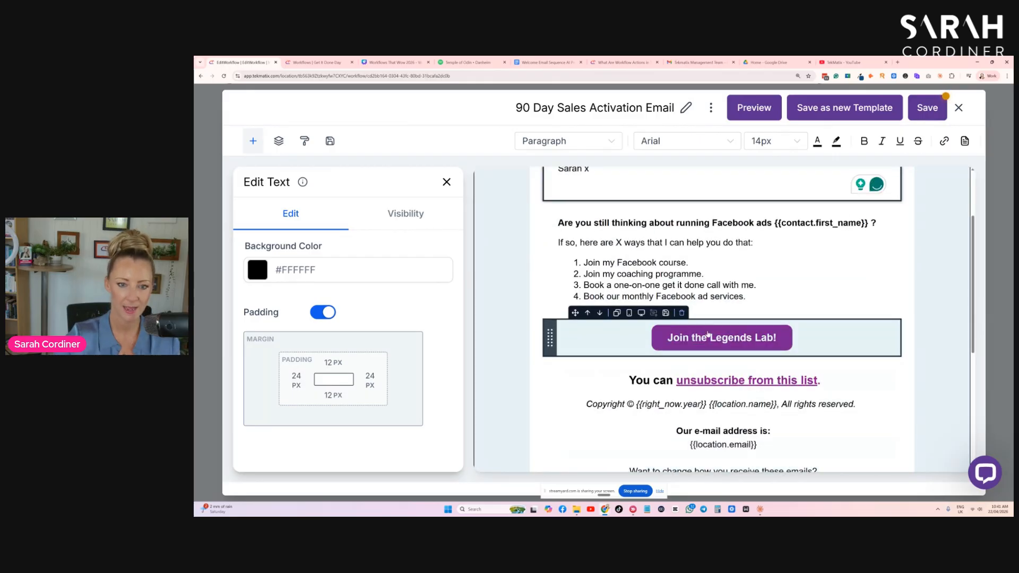
{"action": "scroll", "coordinate": [681, 396], "scroll_direction": "down", "scroll_amount": 1}
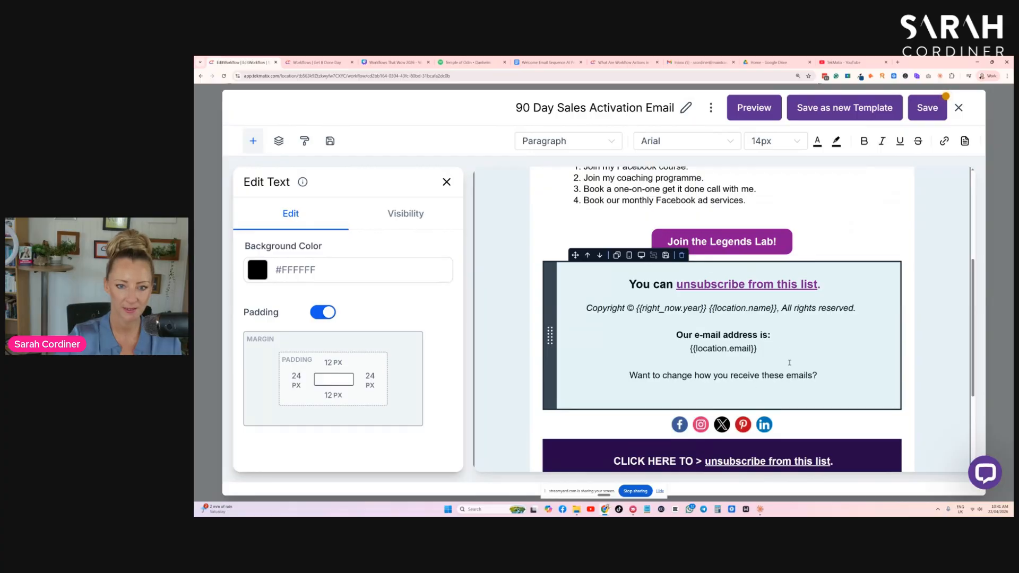
{"action": "scroll", "coordinate": [763, 368], "scroll_direction": "up", "scroll_amount": 4}
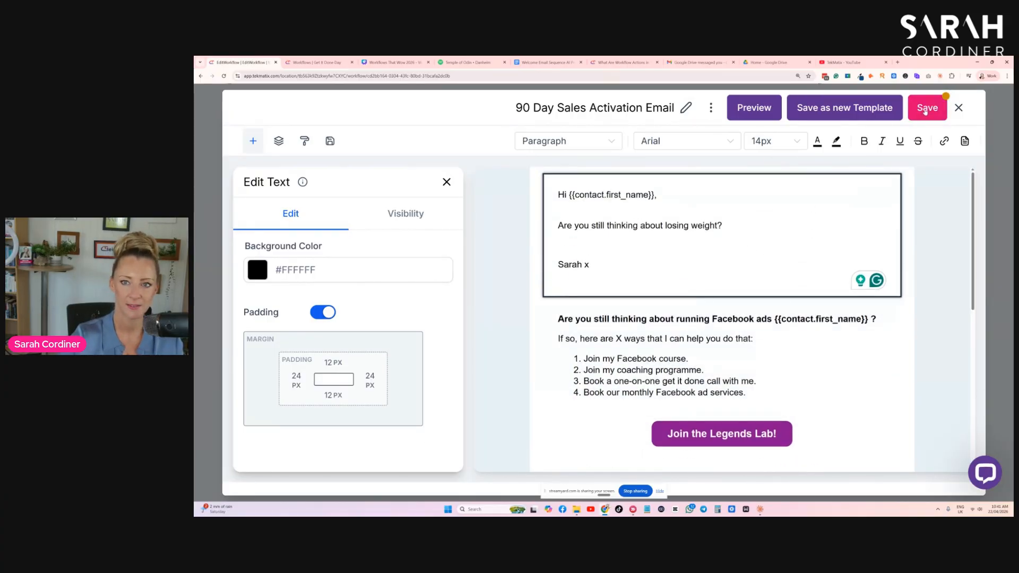
- Save the email design, close the editor and save the workflow's email action, confirming the template change
{"action": "left_click", "coordinate": [925, 110]}
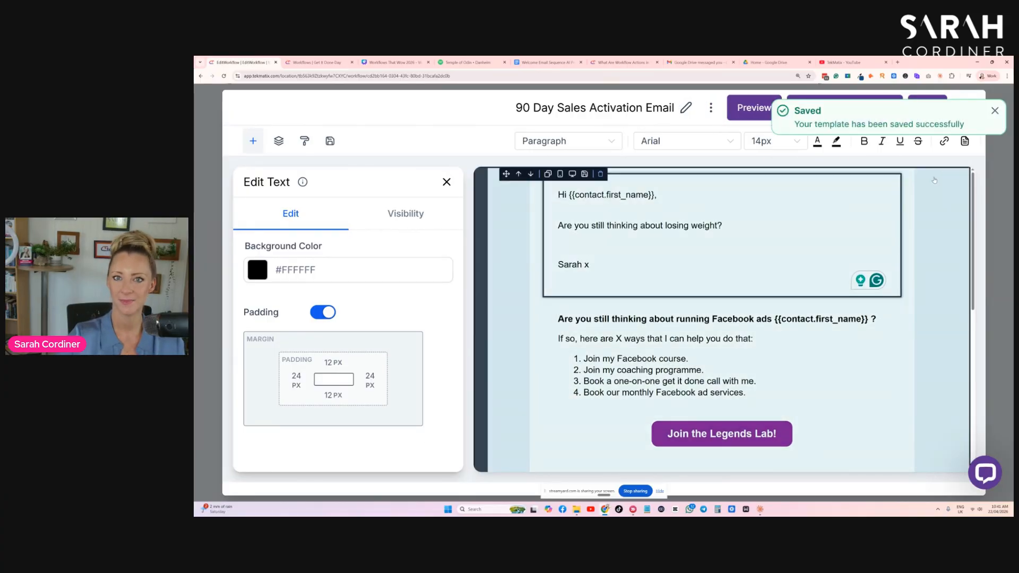
{"action": "left_click", "coordinate": [995, 111]}
{"action": "left_click", "coordinate": [961, 108]}
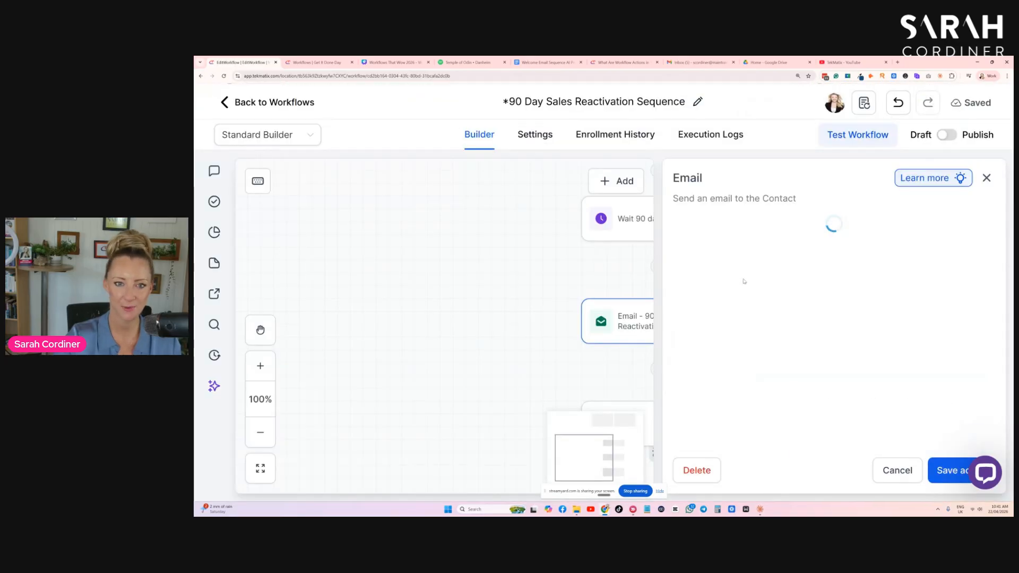
{"action": "left_click", "coordinate": [945, 469]}
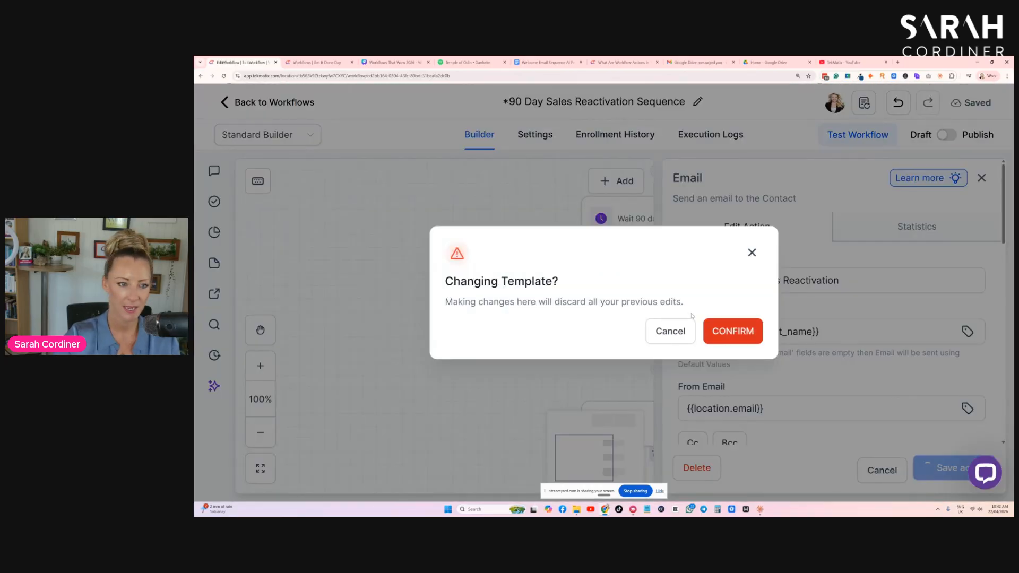
{"action": "left_click", "coordinate": [727, 329]}
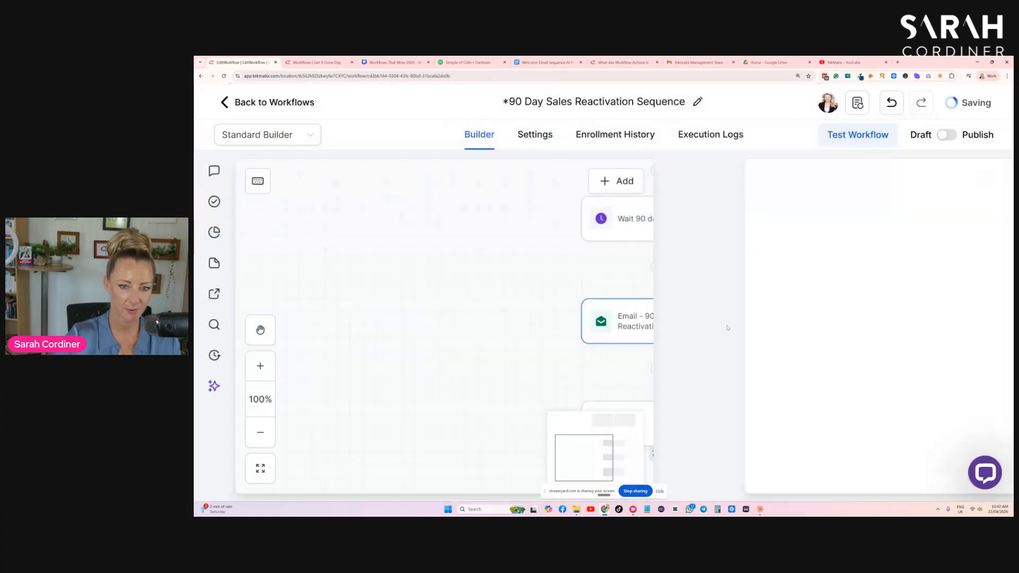
- Review the workflow's steps from the Contact Created trigger down to the Go To action
{"action": "scroll", "coordinate": [809, 291], "scroll_direction": "down", "scroll_amount": 3}
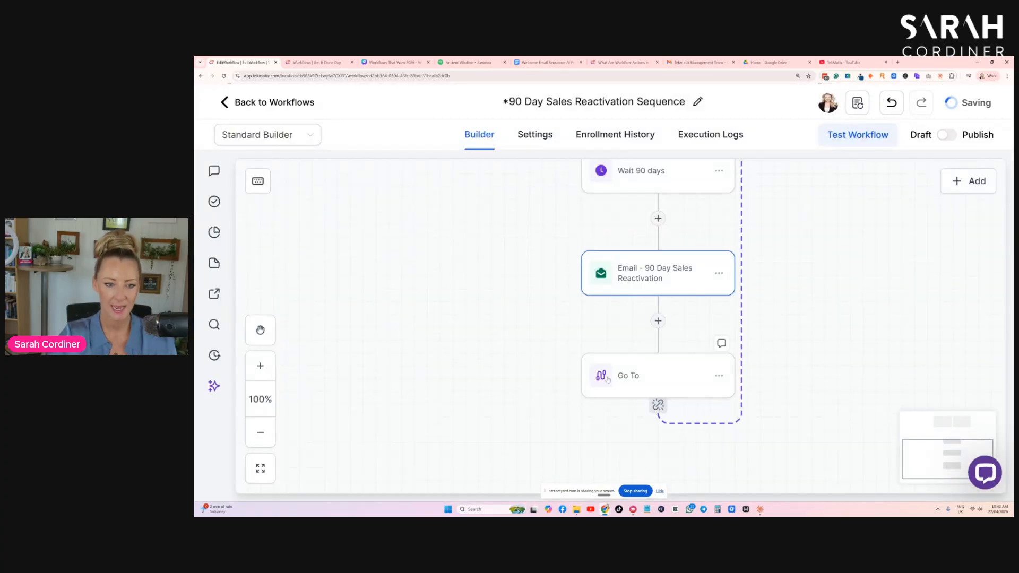
{"action": "scroll", "coordinate": [879, 284], "scroll_direction": "up", "scroll_amount": 4}
{"action": "scroll", "coordinate": [879, 284], "scroll_direction": "up", "scroll_amount": 5}
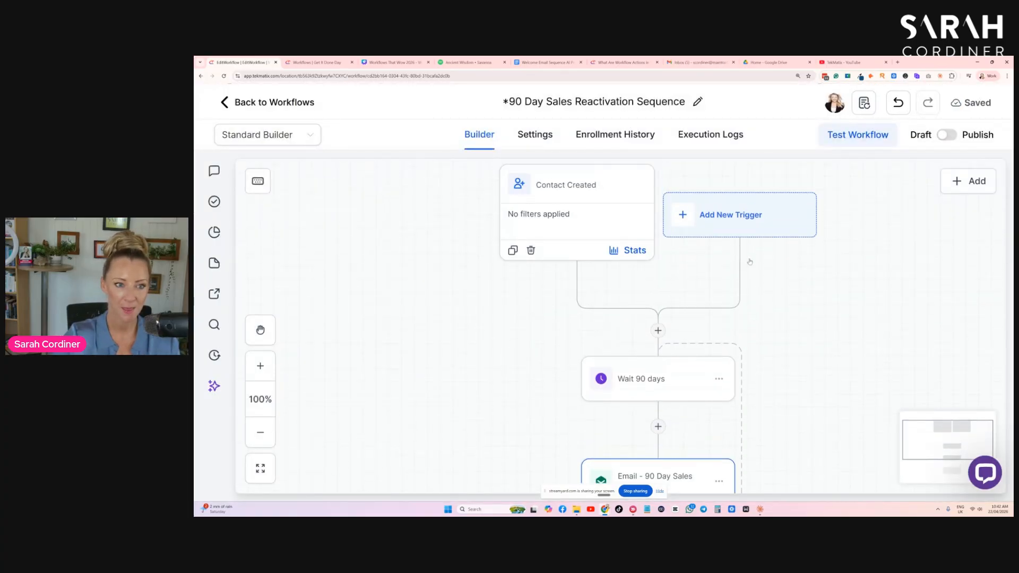
{"action": "scroll", "coordinate": [571, 201], "scroll_direction": "down", "scroll_amount": 2}
{"action": "scroll", "coordinate": [641, 363], "scroll_direction": "down", "scroll_amount": 3}
{"action": "scroll", "coordinate": [653, 372], "scroll_direction": "down", "scroll_amount": 2}
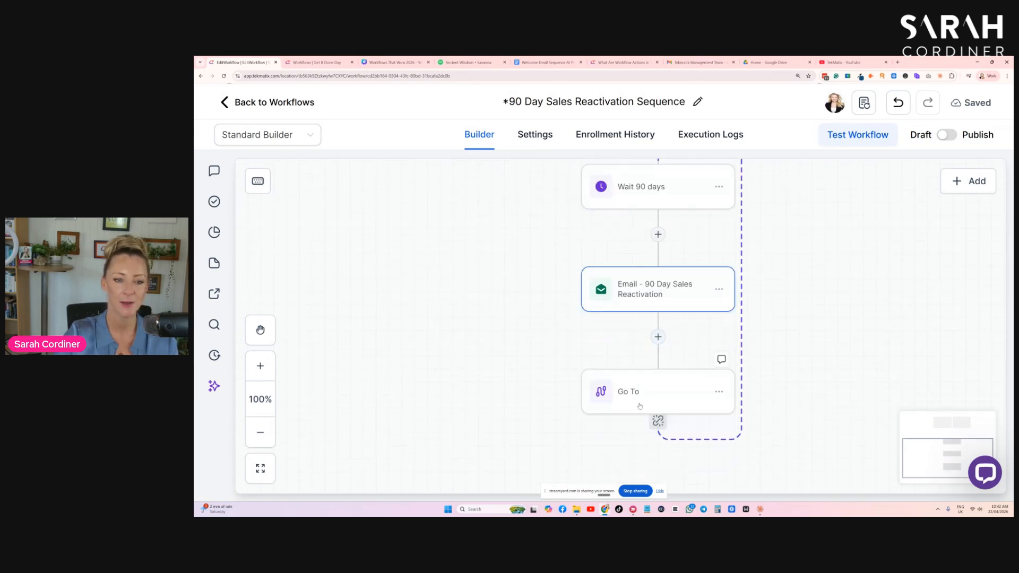
{"action": "scroll", "coordinate": [645, 403], "scroll_direction": "up", "scroll_amount": 1}
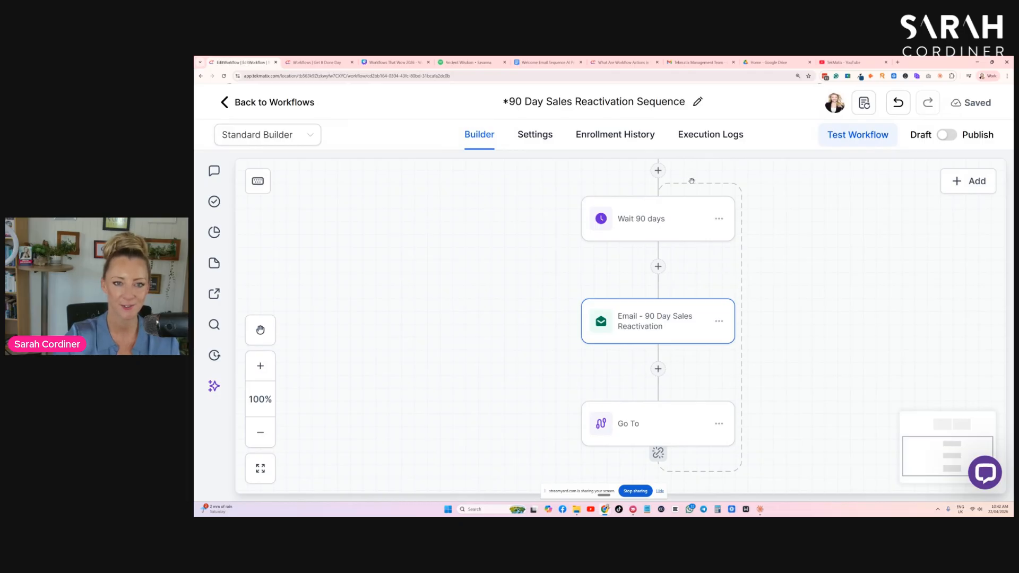
{"action": "left_click_drag", "start_coordinate": [721, 184], "coordinate": [801, 339]}
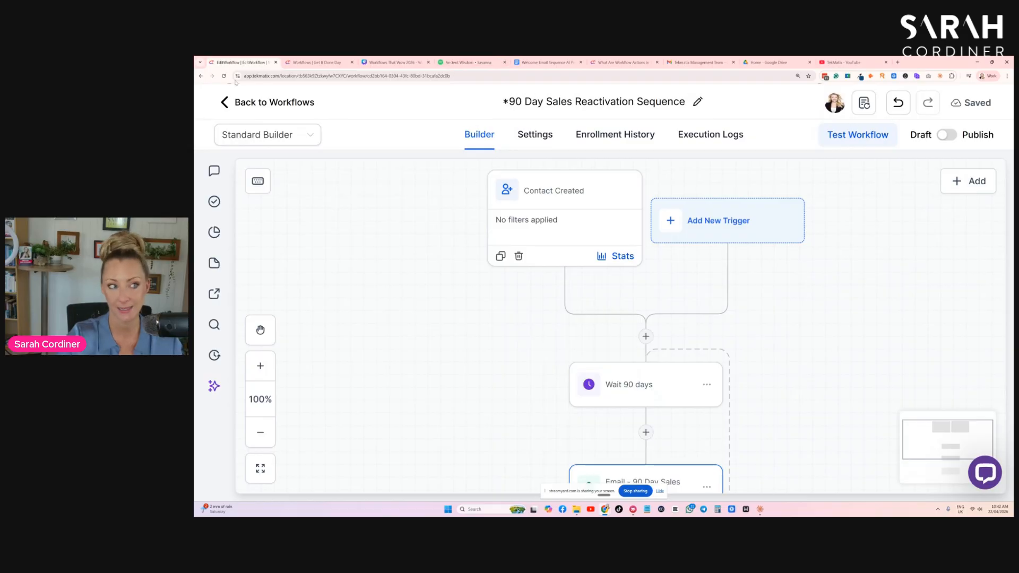
- Leave the workflow, open the contacts list and select all contacts
{"action": "left_click", "coordinate": [232, 103]}
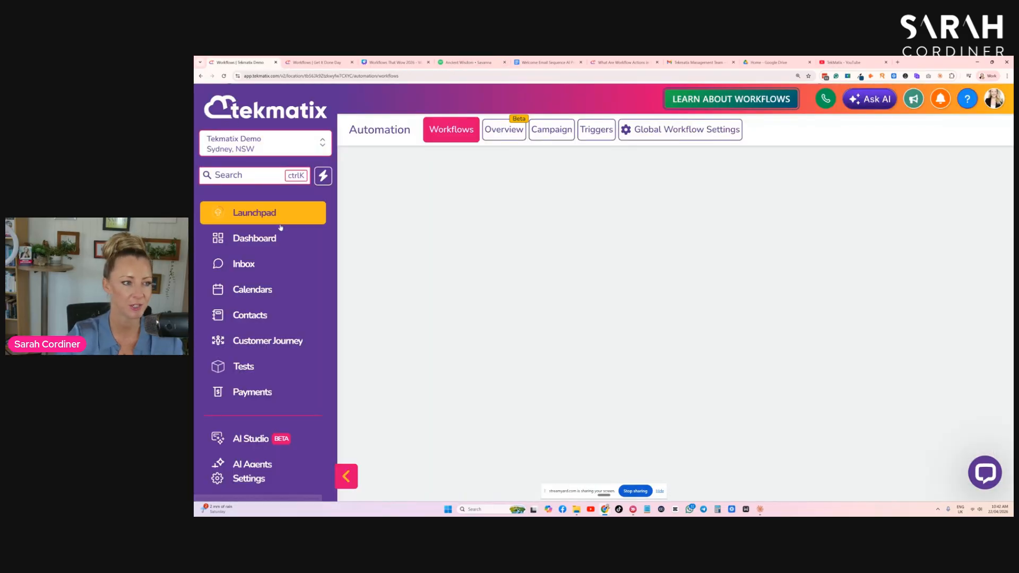
{"action": "left_click", "coordinate": [260, 321]}
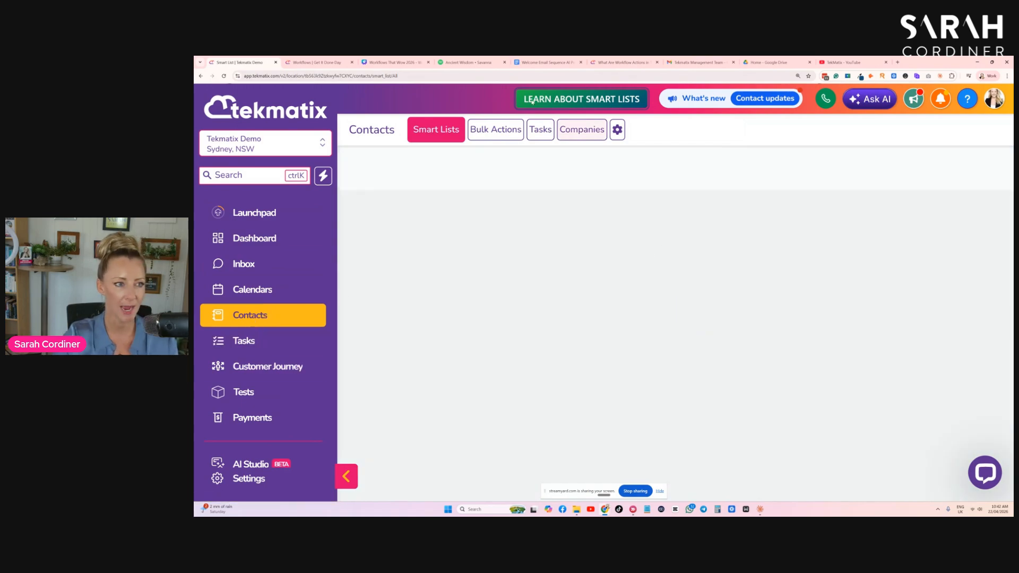
{"action": "left_click", "coordinate": [360, 261]}
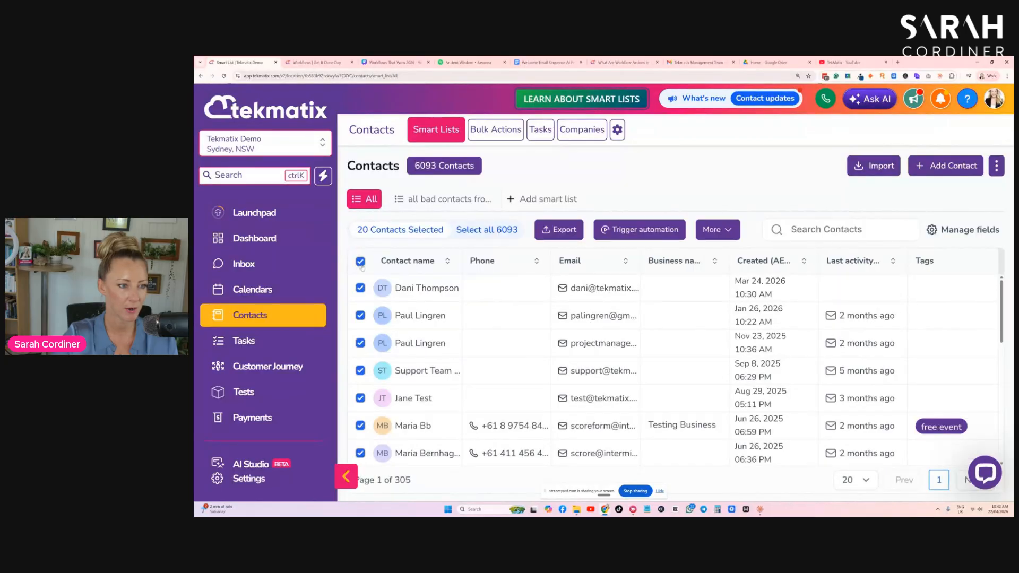
{"action": "left_click", "coordinate": [492, 231]}
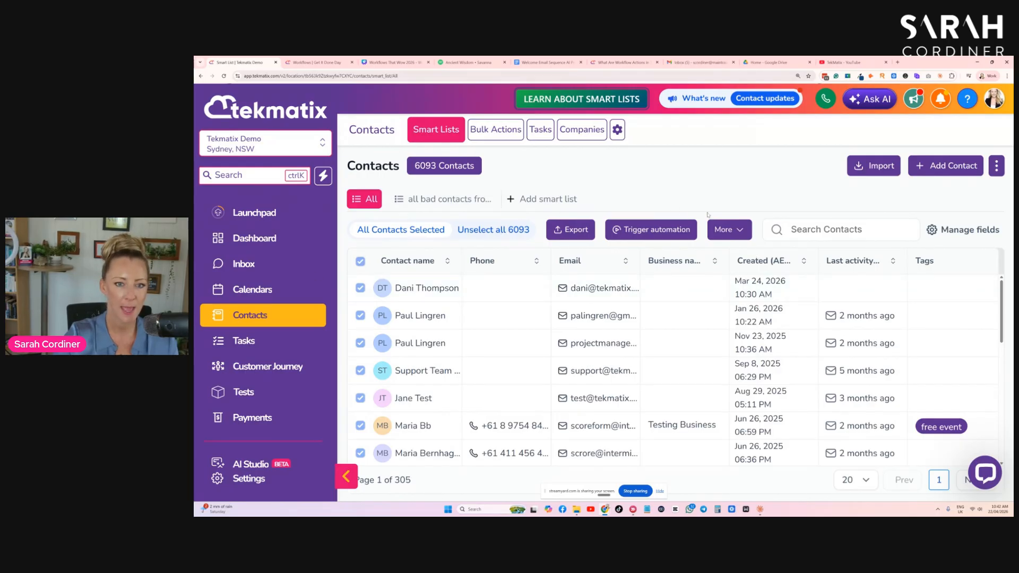
- Try to trigger a workflow automation named 'adding to the 90 day sequence' for all selected contacts, searching workflows for 90
{"action": "left_click", "coordinate": [652, 230]}
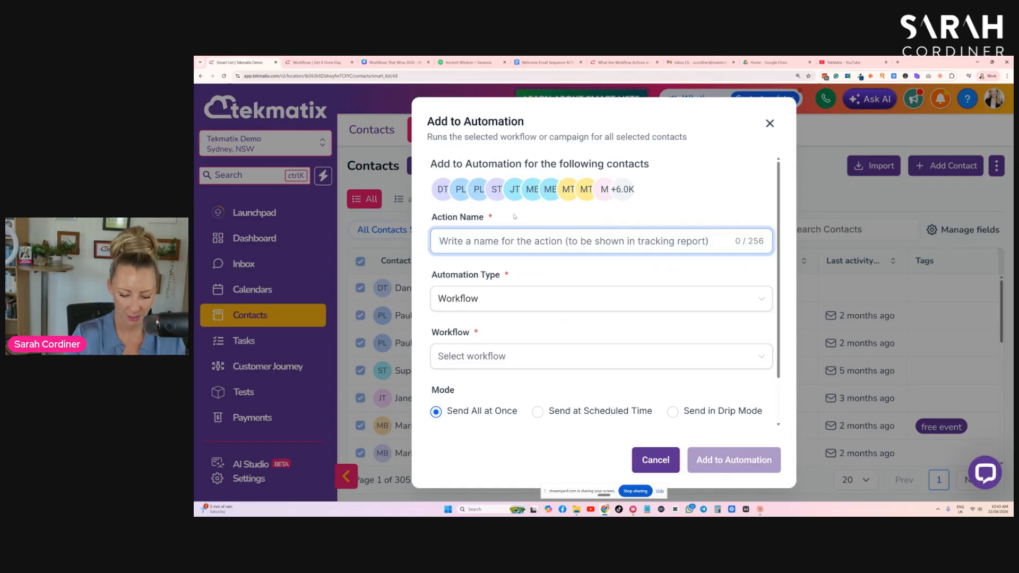
{"action": "type", "text": "adding to the 90 day sequence"}
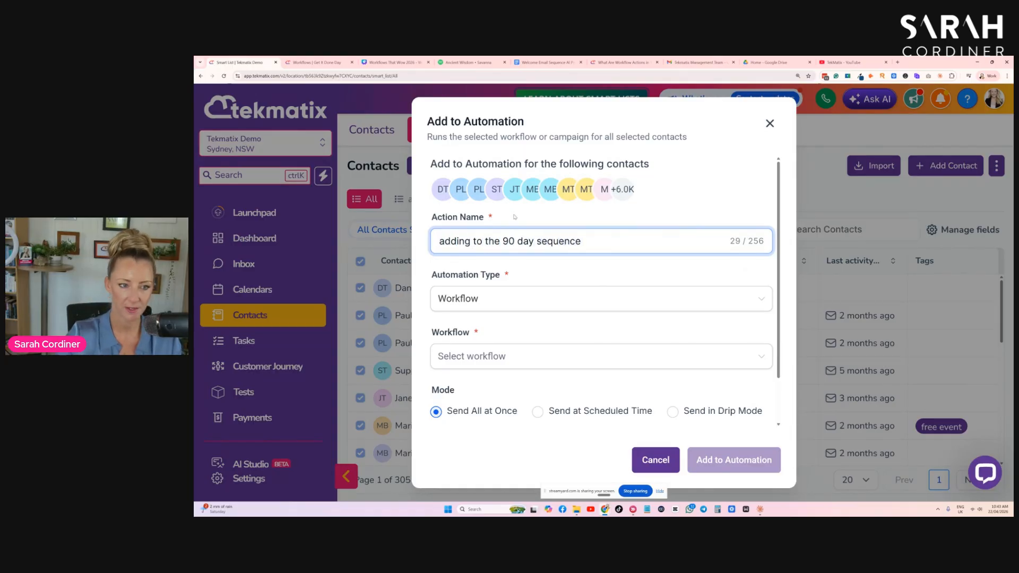
{"action": "left_click", "coordinate": [537, 298]}
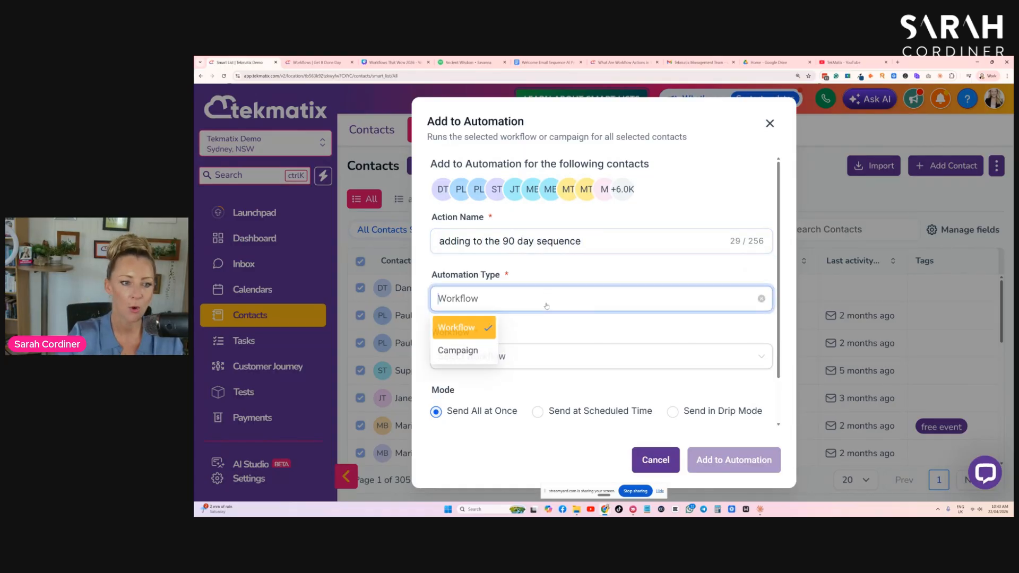
{"action": "left_click", "coordinate": [463, 328]}
{"action": "left_click", "coordinate": [470, 356]}
{"action": "type", "text": "90"}
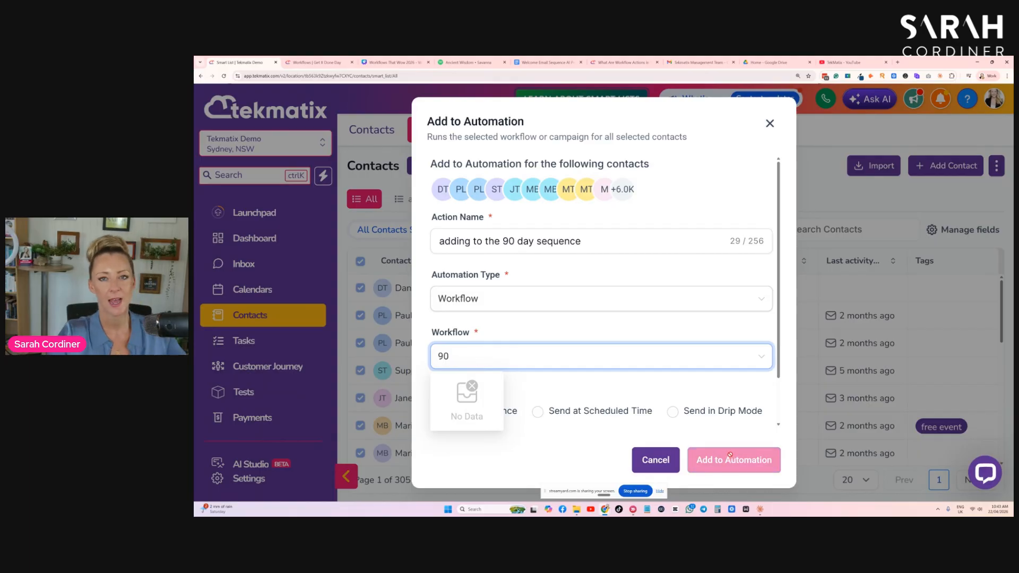
{"action": "left_click", "coordinate": [770, 123]}
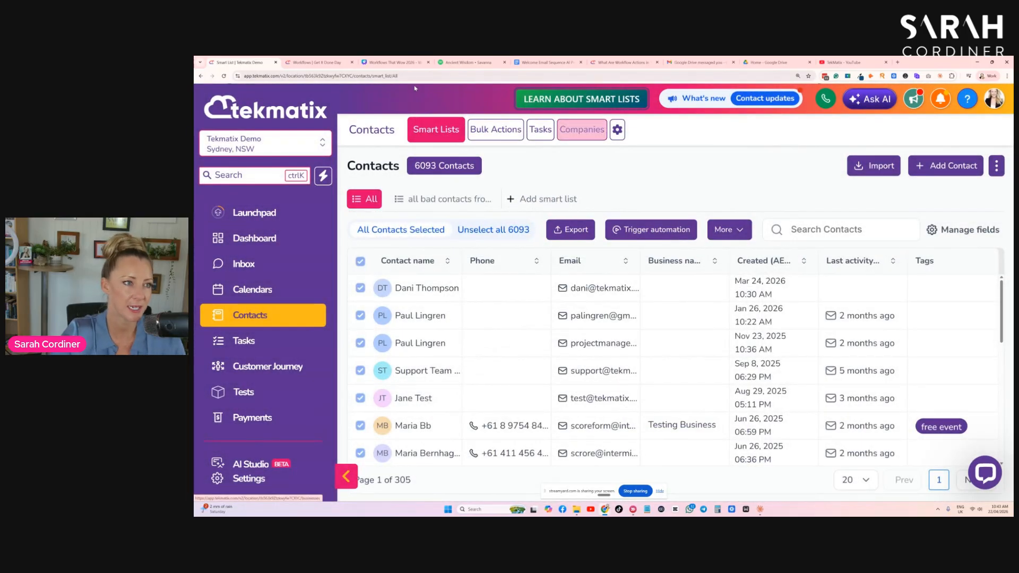
{"action": "left_click", "coordinate": [319, 62]}
{"action": "left_click", "coordinate": [240, 64]}
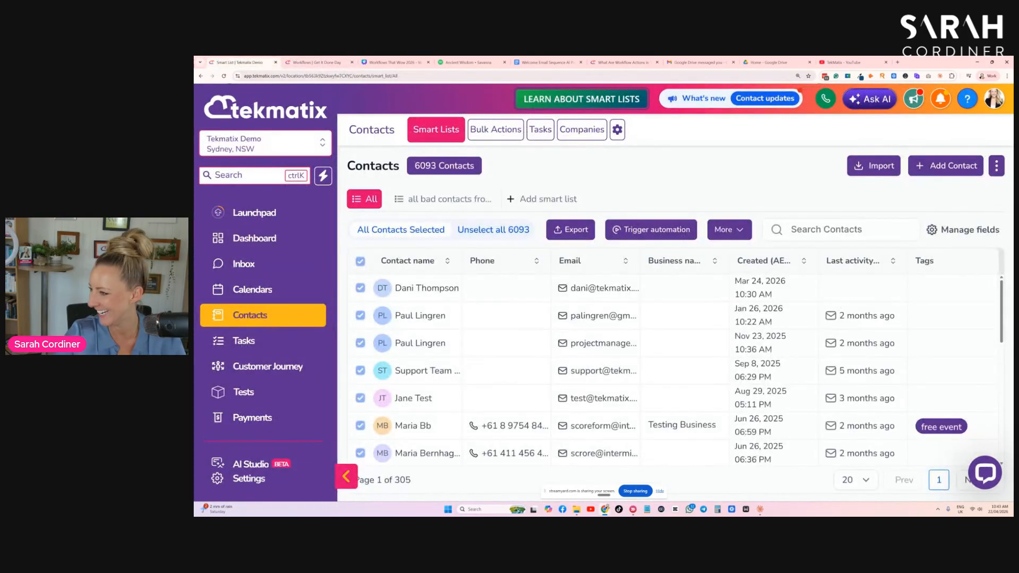
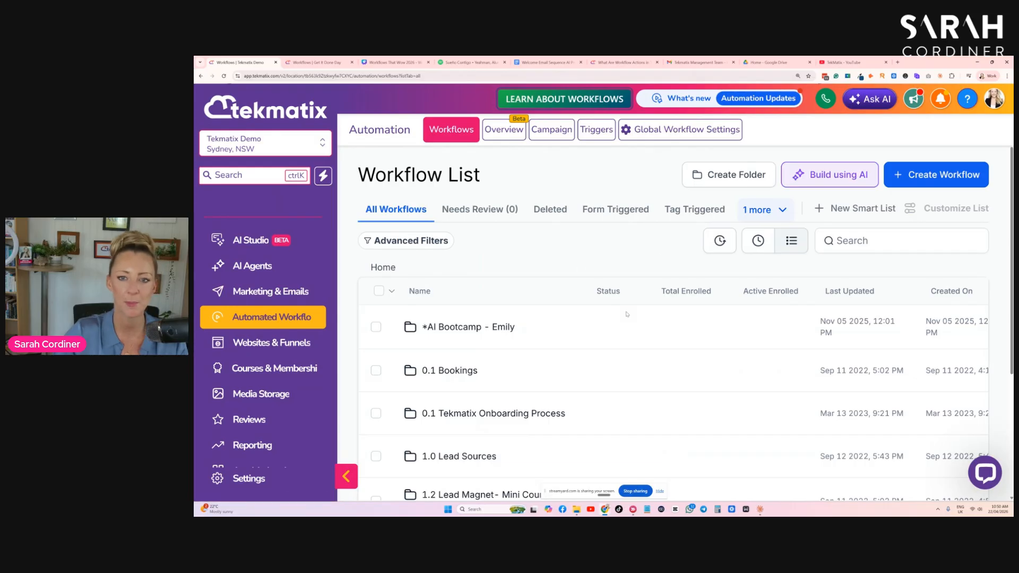
- Search the workflow list for welcome
{"action": "type", "text": "welcomm"}
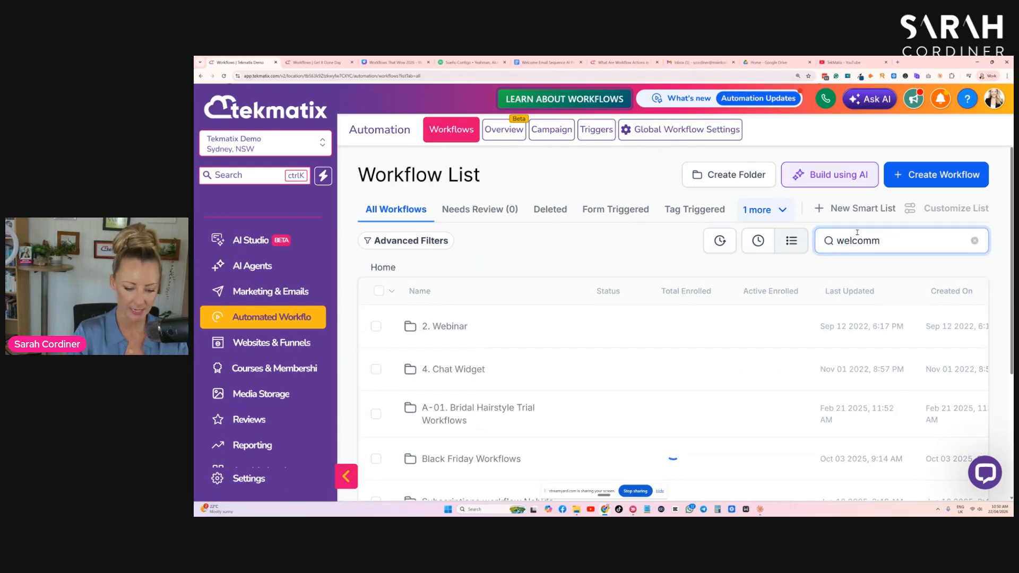
{"action": "key", "text": "BackSpace"}
{"action": "type", "text": "e"}
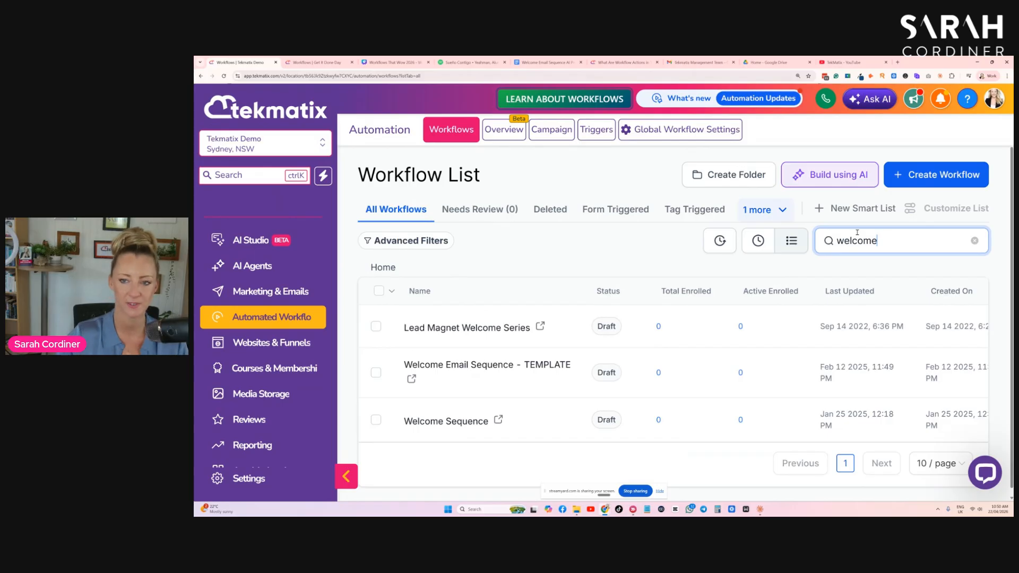
{"action": "scroll", "coordinate": [799, 202], "scroll_direction": "down", "scroll_amount": 1}
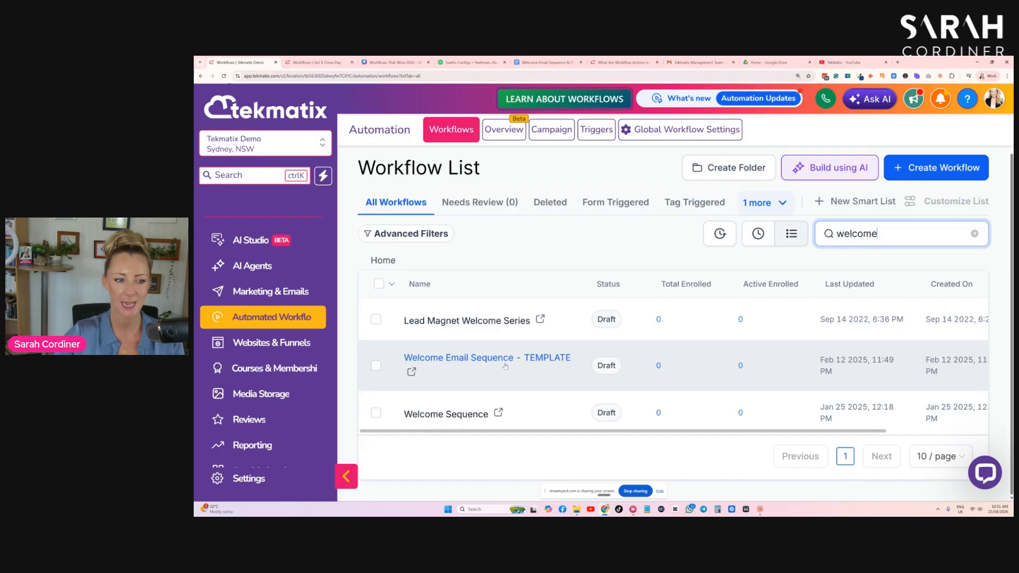
{"action": "left_click_drag", "start_coordinate": [603, 434], "coordinate": [727, 437]}
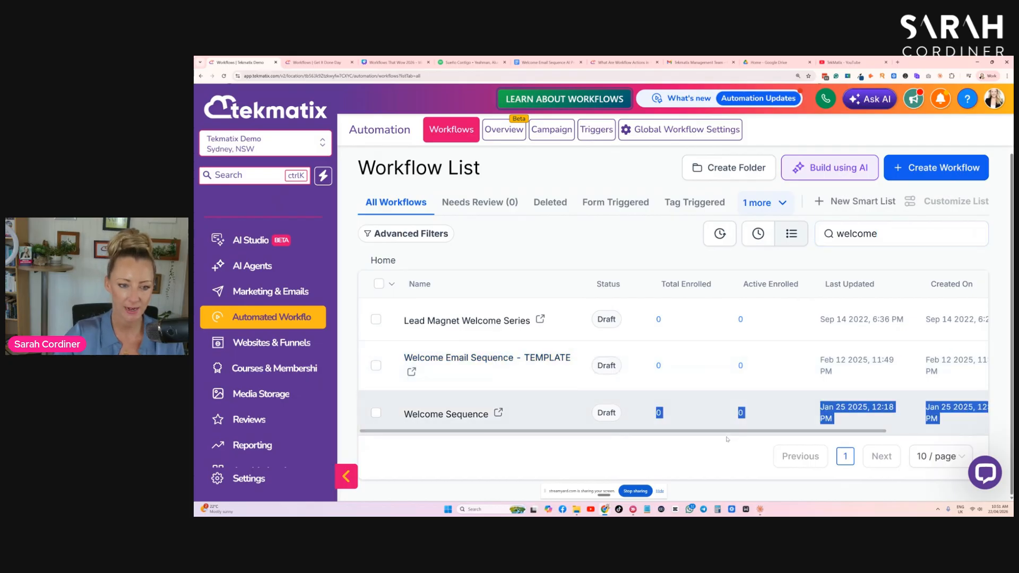
{"action": "scroll", "coordinate": [724, 433], "scroll_direction": "right", "scroll_amount": 3}
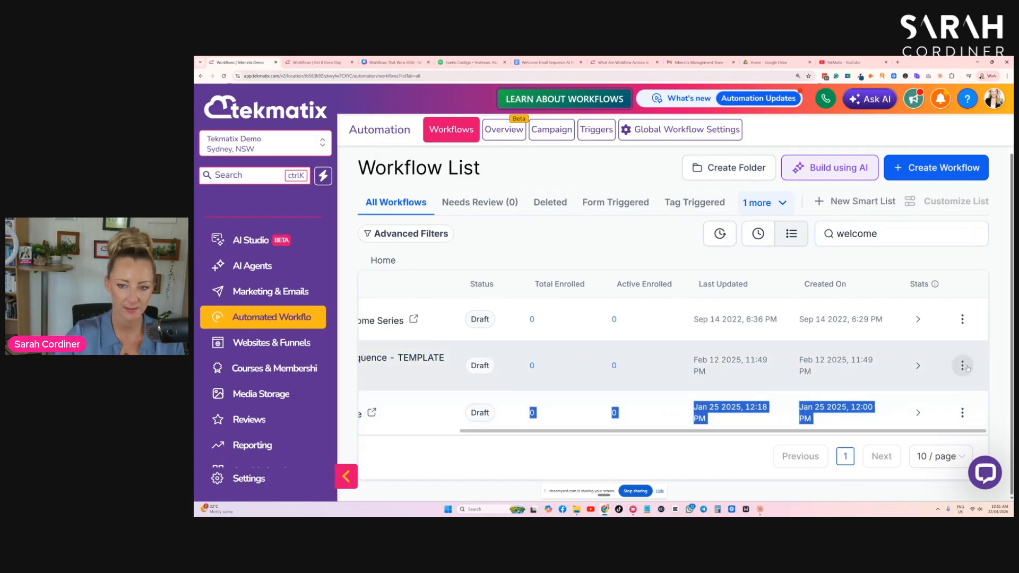
- Duplicate the Welcome Email Sequence - TEMPLATE workflow, naming the copy *Welcome Email Sequence - followed by the owner's name
{"action": "left_click", "coordinate": [962, 365]}
{"action": "left_click", "coordinate": [913, 294]}
{"action": "left_click", "coordinate": [743, 335]}
{"action": "left_click_drag", "start_coordinate": [743, 335], "coordinate": [679, 337]}
{"action": "key", "text": "BackSpace"}
{"action": "left_click_drag", "start_coordinate": [556, 336], "coordinate": [505, 342]}
{"action": "key", "text": "BackSpace"}
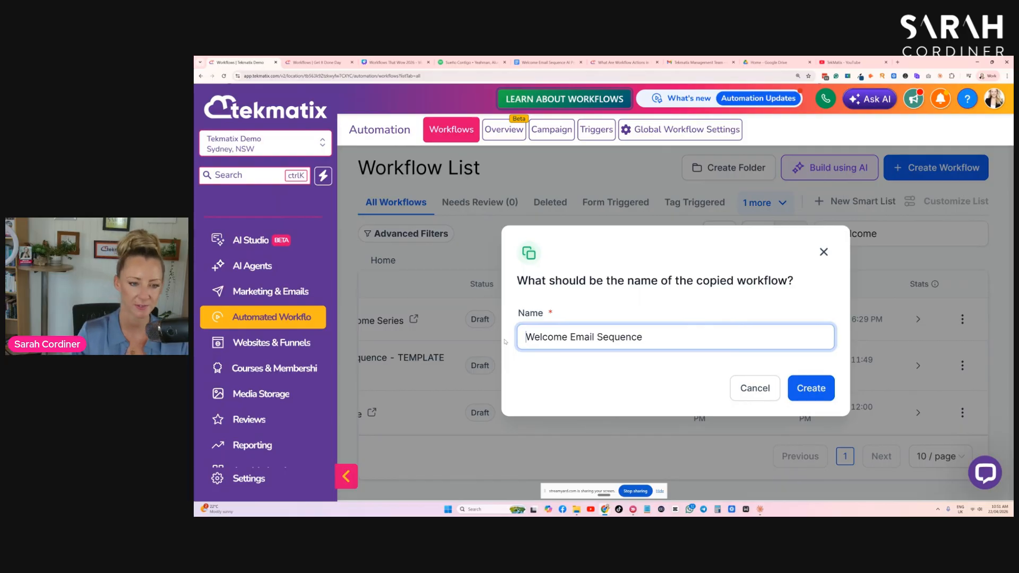
{"action": "type", "text": "*"}
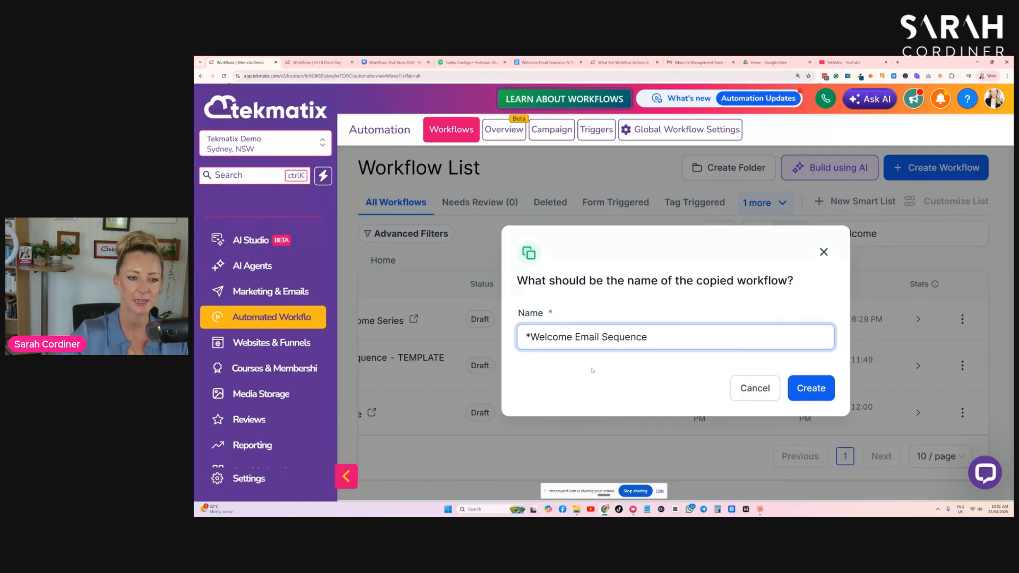
{"action": "left_click", "coordinate": [662, 335]}
{"action": "type", "text": "- Sarah Cordiner"}
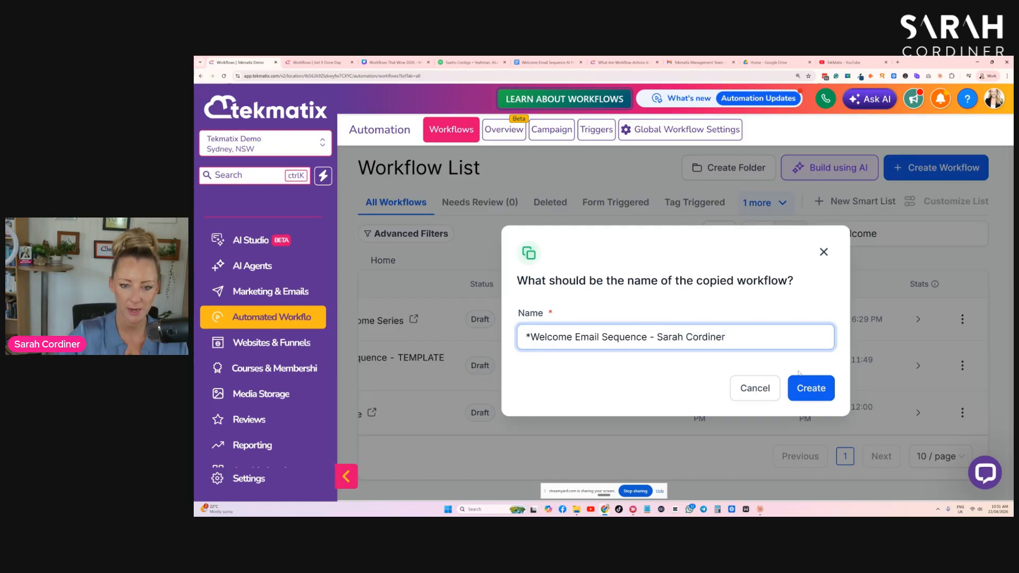
{"action": "left_click", "coordinate": [803, 378]}
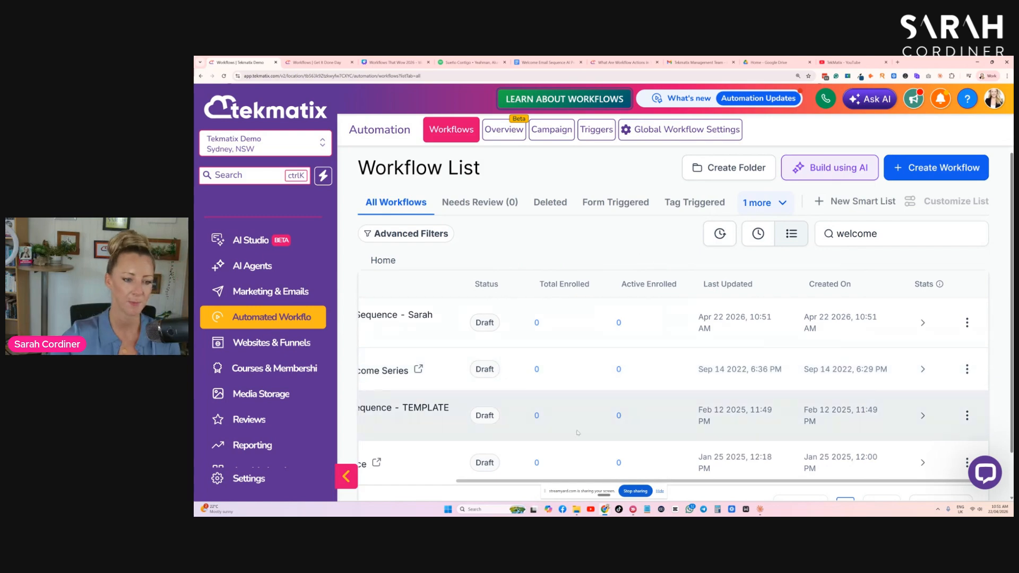
- Open the newly copied welcome sequence workflow in the builder
{"action": "left_click_drag", "start_coordinate": [476, 482], "coordinate": [416, 350]}
{"action": "left_click", "coordinate": [398, 328]}
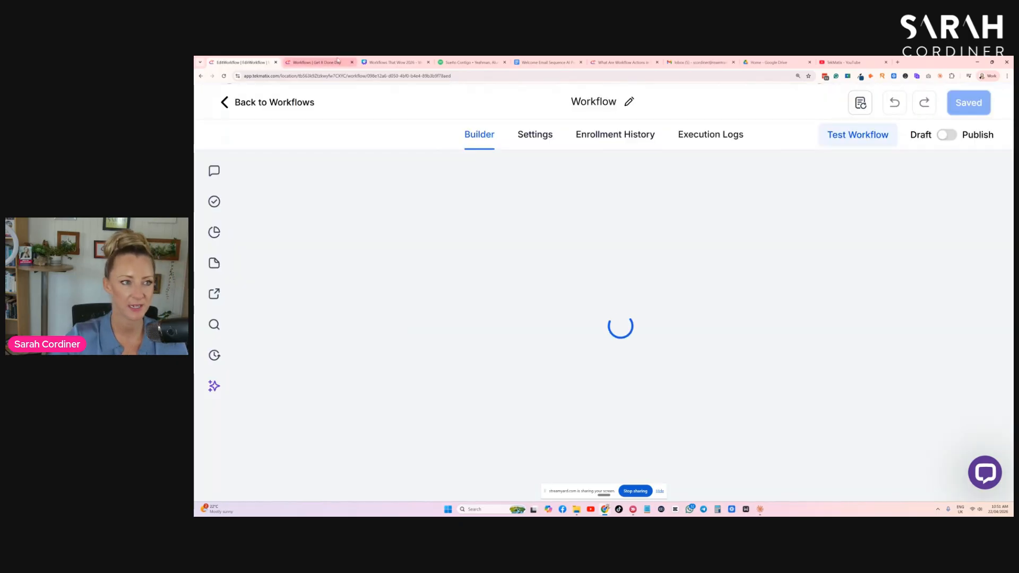
- Switch to the Canva presentation and open the Google Doc linked from the AI prompt for your welcome sequence slide
{"action": "left_click", "coordinate": [394, 63]}
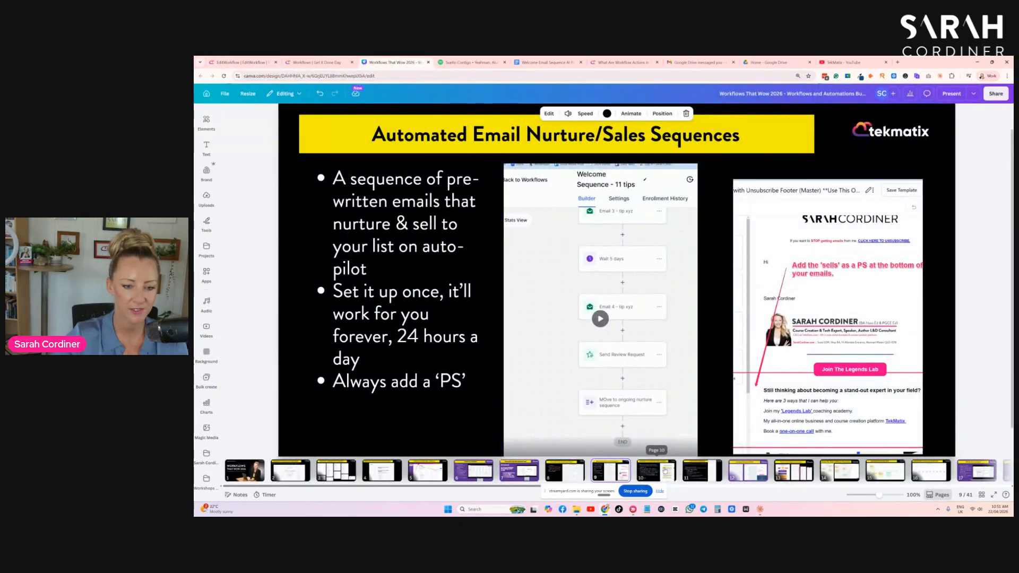
{"action": "left_click", "coordinate": [658, 470]}
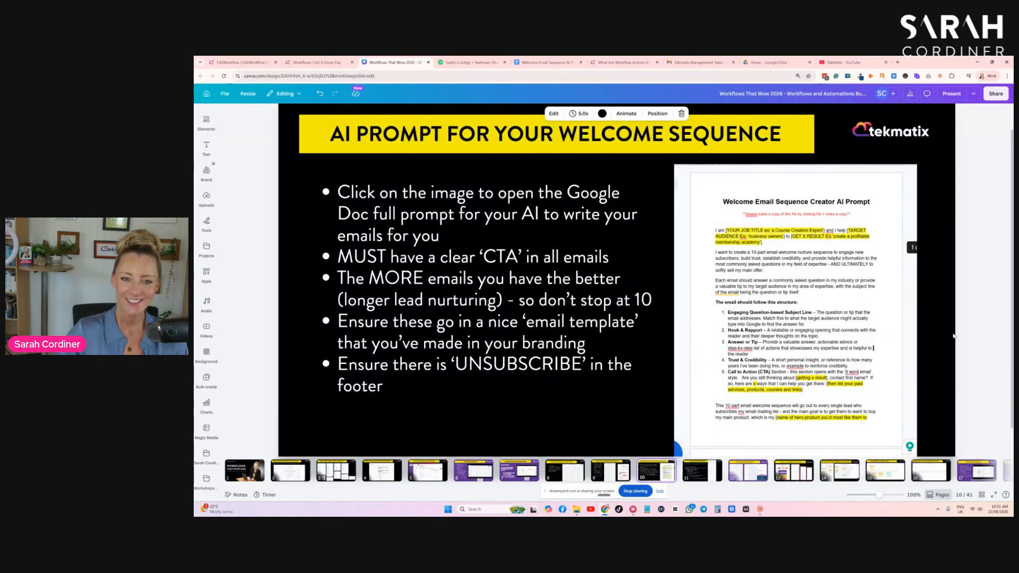
{"action": "left_click", "coordinate": [788, 176]}
{"action": "left_click", "coordinate": [788, 150]}
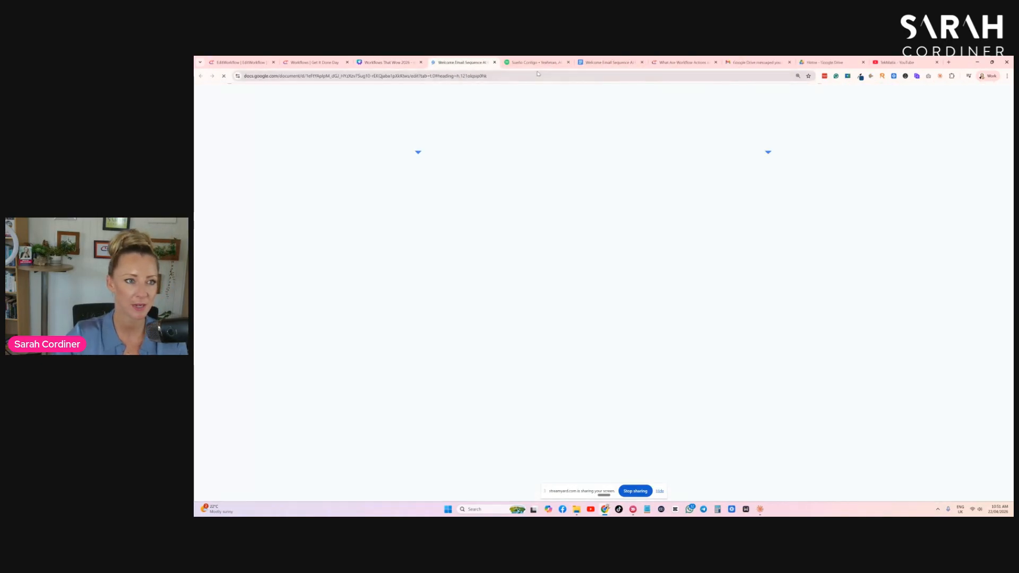
- Copy the link to the Welcome Email Sequence Creator AI Prompt document
{"action": "left_click", "coordinate": [611, 62]}
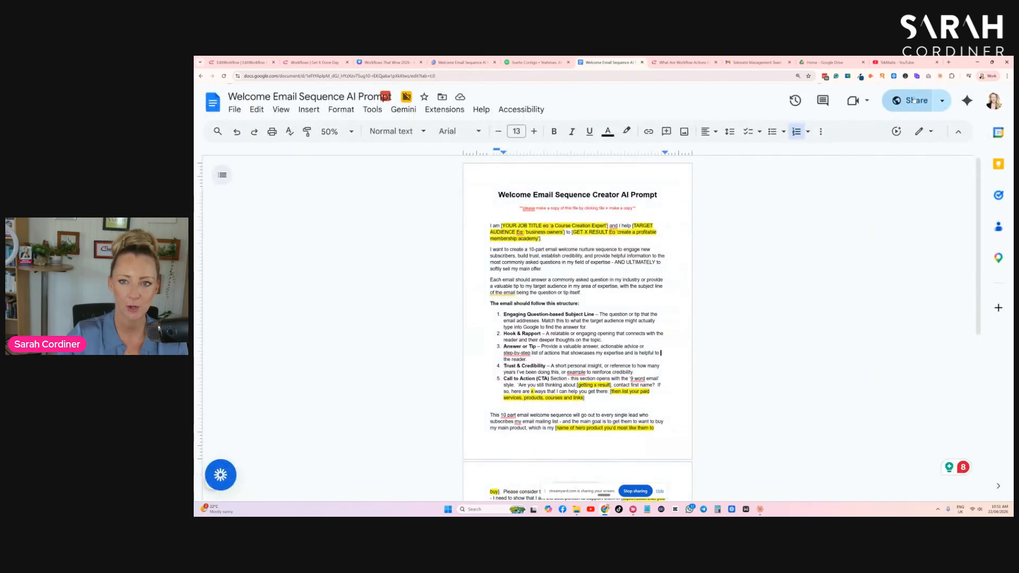
{"action": "left_click", "coordinate": [910, 103]}
{"action": "left_click", "coordinate": [510, 408]}
{"action": "left_click", "coordinate": [693, 412]}
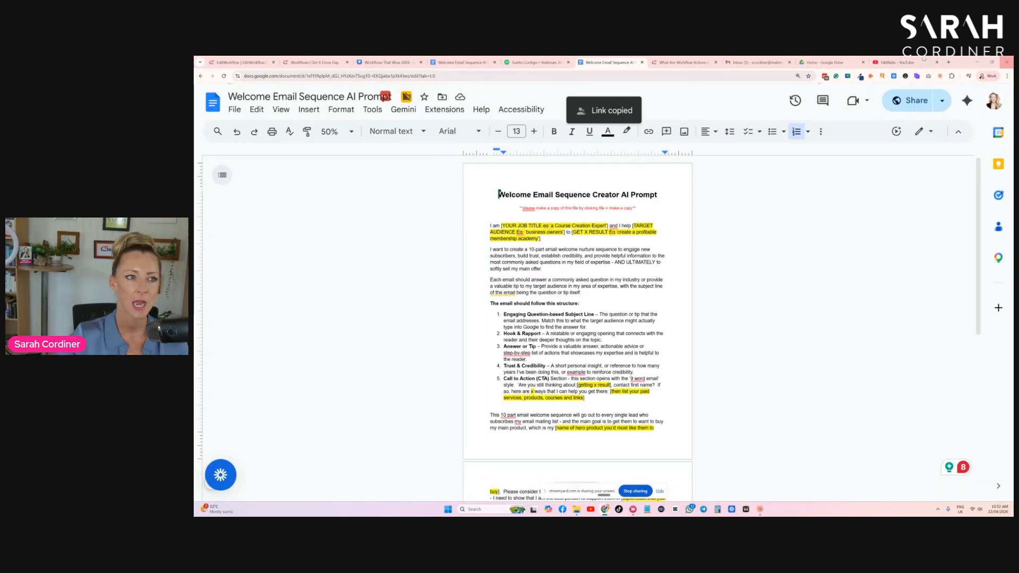
{"action": "left_click", "coordinate": [494, 62]}
{"action": "left_click", "coordinate": [388, 62]}
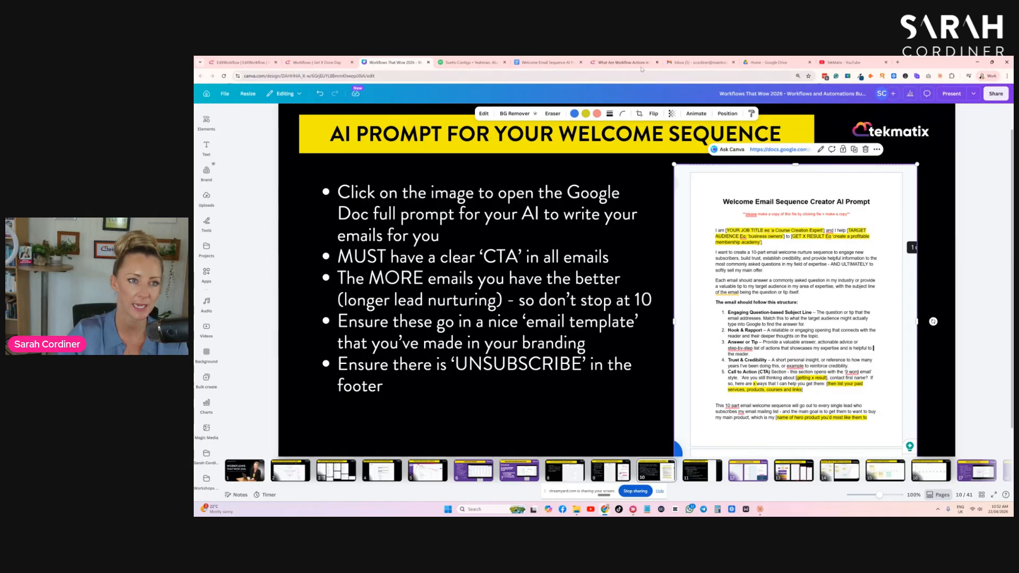
{"action": "left_click", "coordinate": [548, 62]}
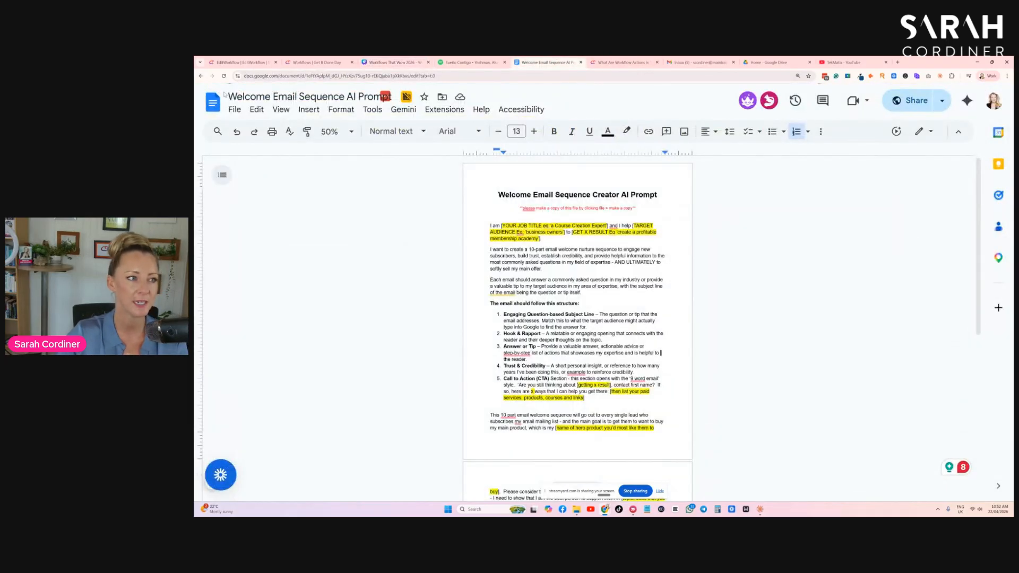
{"action": "left_click", "coordinate": [234, 109]}
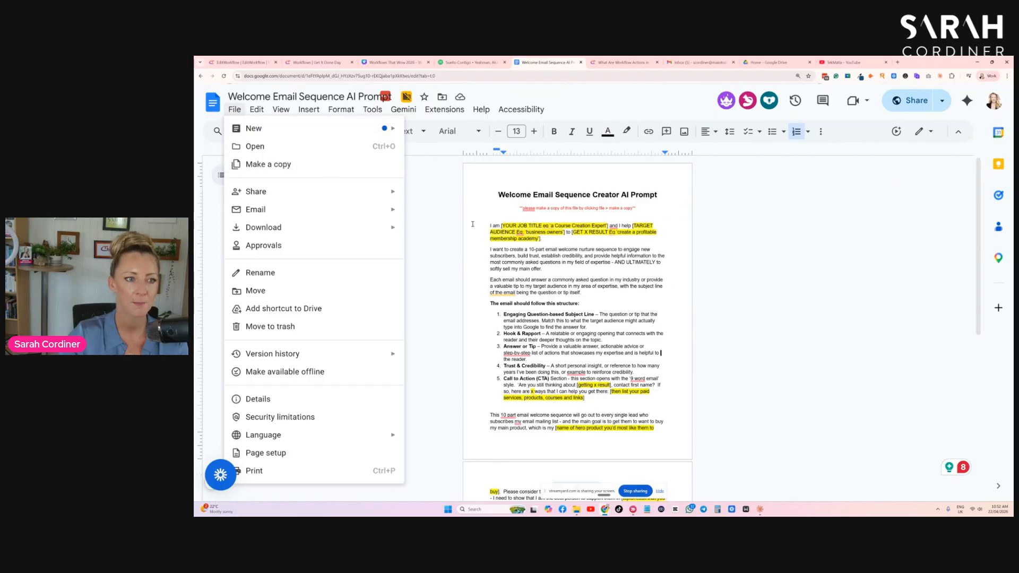
{"action": "left_click", "coordinate": [439, 215]}
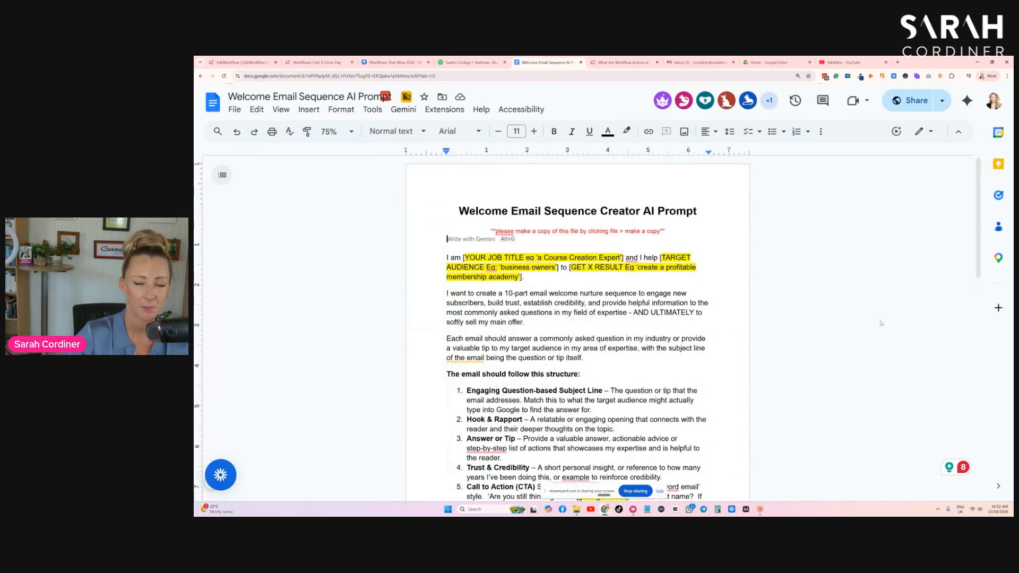
- Add the line 'Fill in the gaps yourself with everything you know about me.' below the document's title
{"action": "scroll", "coordinate": [736, 360], "scroll_direction": "down", "scroll_amount": 5}
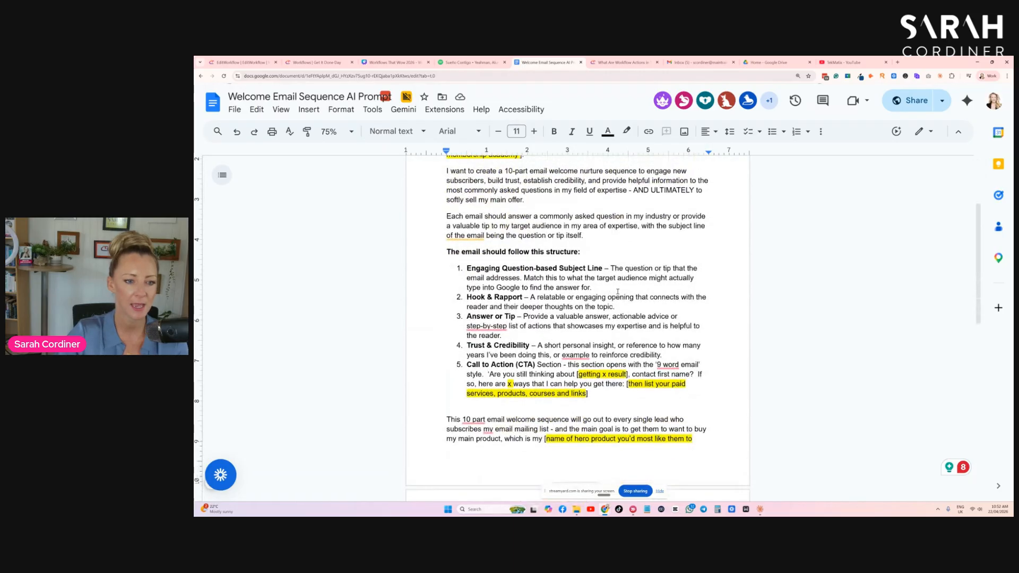
{"action": "scroll", "coordinate": [737, 360], "scroll_direction": "up", "scroll_amount": 5}
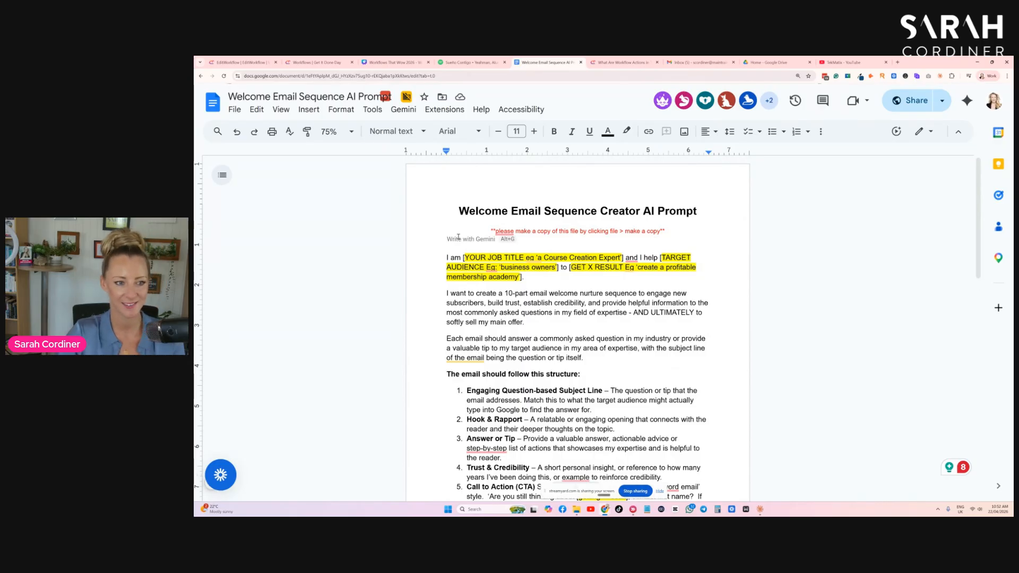
{"action": "key", "text": "ctrl+v"}
{"action": "left_click", "coordinate": [442, 239]}
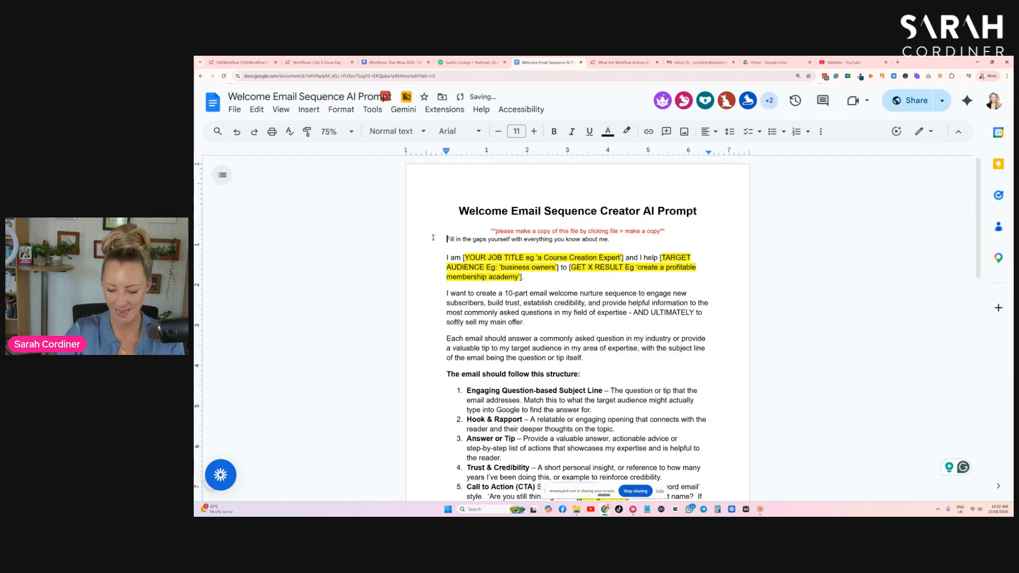
{"action": "key", "text": "Return"}
- Read through the prompt document's instructions
{"action": "scroll", "coordinate": [570, 275], "scroll_direction": "down", "scroll_amount": 3}
{"action": "scroll", "coordinate": [579, 271], "scroll_direction": "up", "scroll_amount": 3}
{"action": "scroll", "coordinate": [589, 270], "scroll_direction": "down", "scroll_amount": 3}
{"action": "scroll", "coordinate": [594, 268], "scroll_direction": "down", "scroll_amount": 8}
{"action": "scroll", "coordinate": [644, 259], "scroll_direction": "up", "scroll_amount": 6}
{"action": "scroll", "coordinate": [644, 259], "scroll_direction": "up", "scroll_amount": 5}
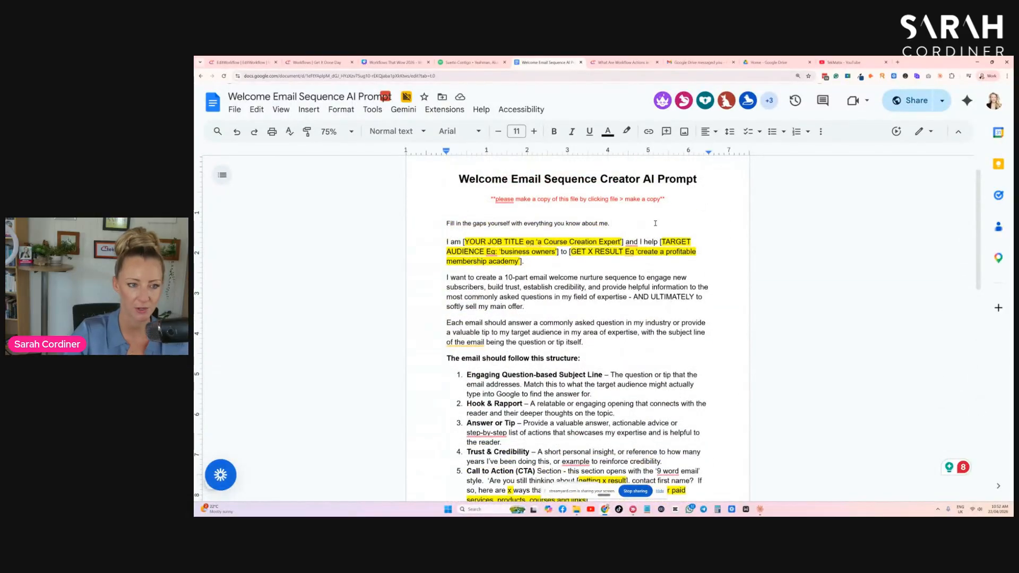
{"action": "scroll", "coordinate": [656, 223], "scroll_direction": "down", "scroll_amount": 1}
{"action": "scroll", "coordinate": [633, 253], "scroll_direction": "down", "scroll_amount": 2}
{"action": "scroll", "coordinate": [629, 265], "scroll_direction": "up", "scroll_amount": 4}
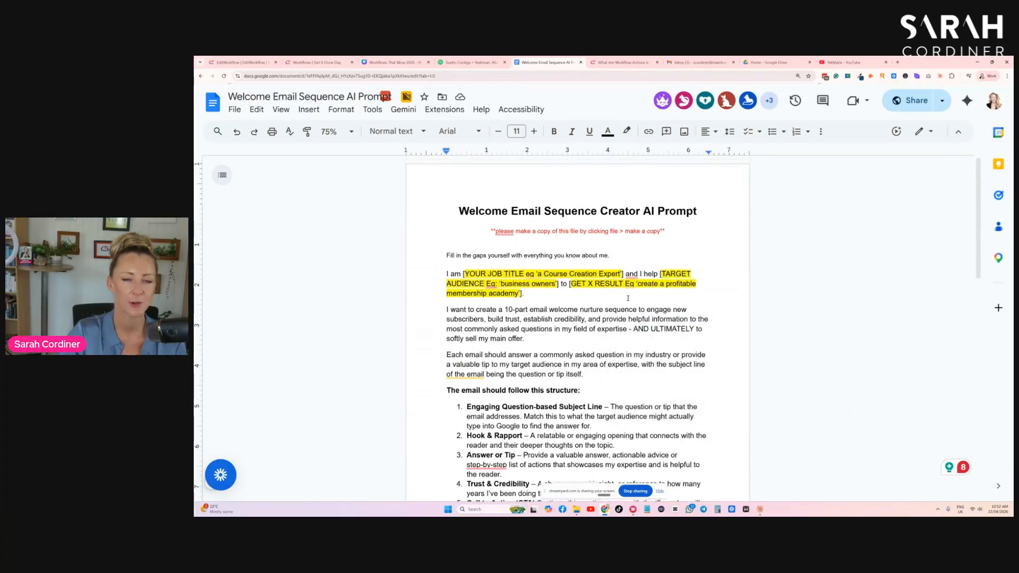
{"action": "scroll", "coordinate": [630, 295], "scroll_direction": "down", "scroll_amount": 1}
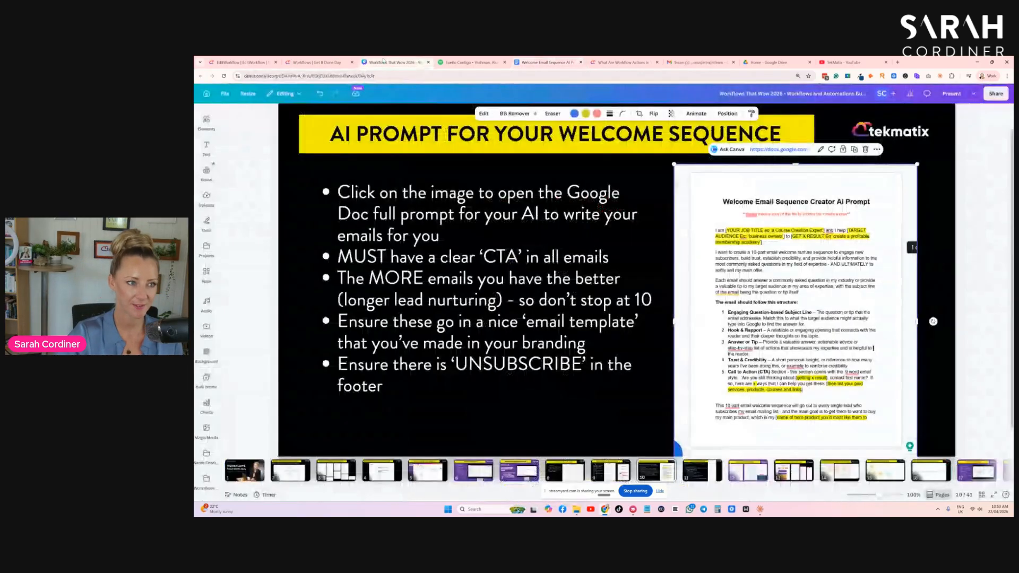
- Return to the copied workflow and zoom into its steps starting from the Contact Created trigger
{"action": "left_click", "coordinate": [393, 62]}
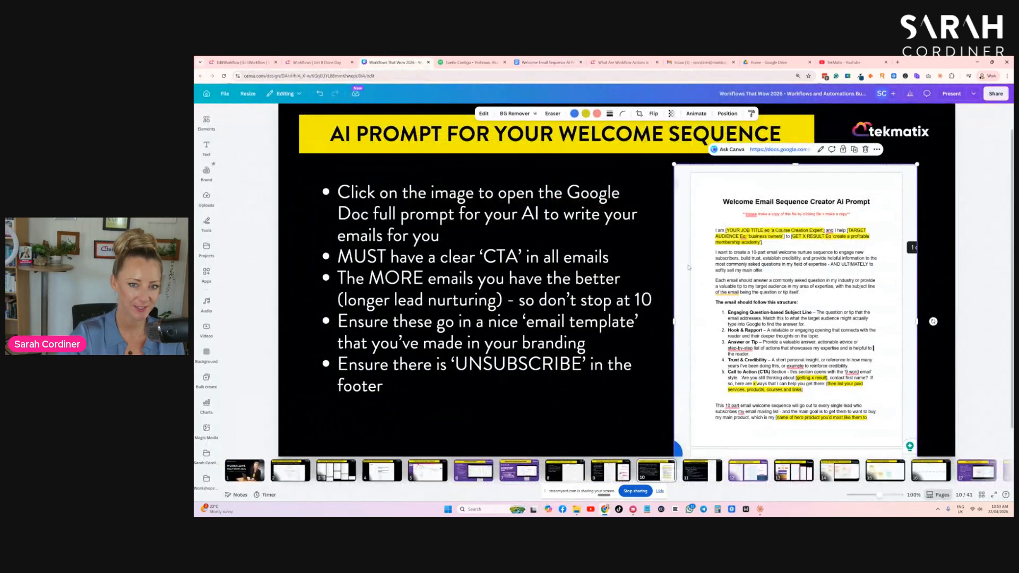
{"action": "left_click", "coordinate": [539, 419]}
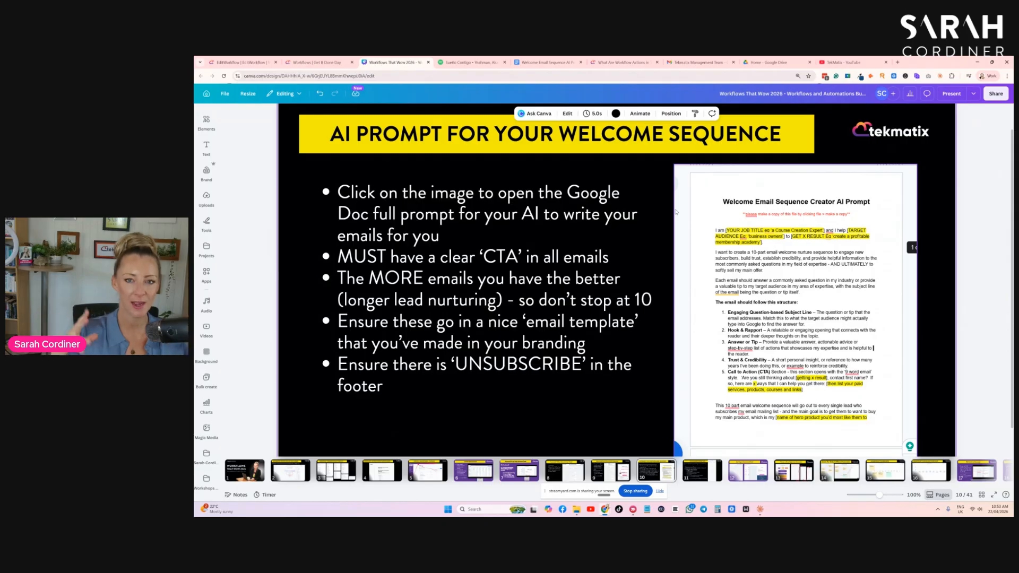
{"action": "left_click", "coordinate": [224, 64]}
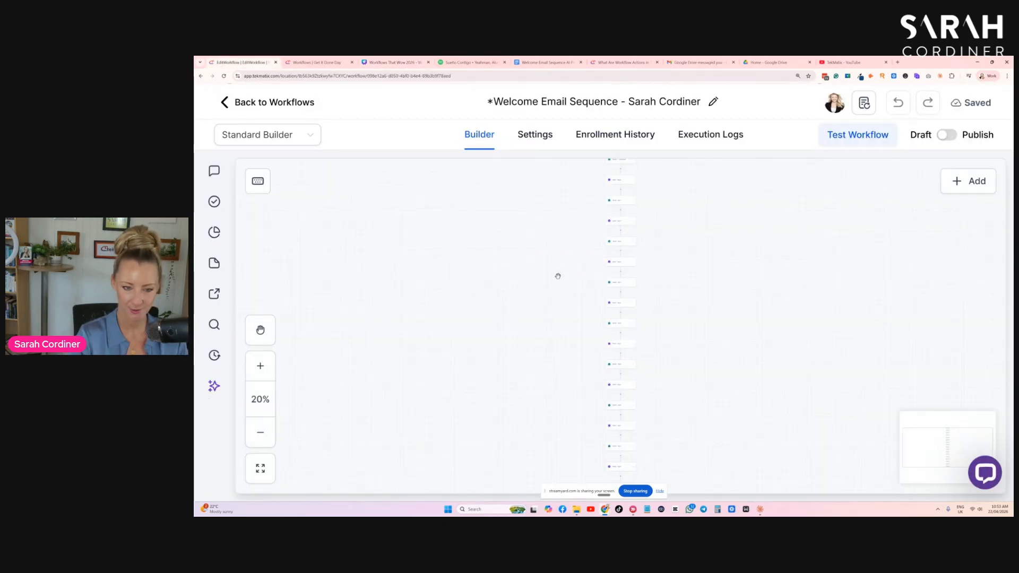
{"action": "scroll", "coordinate": [558, 276], "scroll_direction": "up", "scroll_amount": 5}
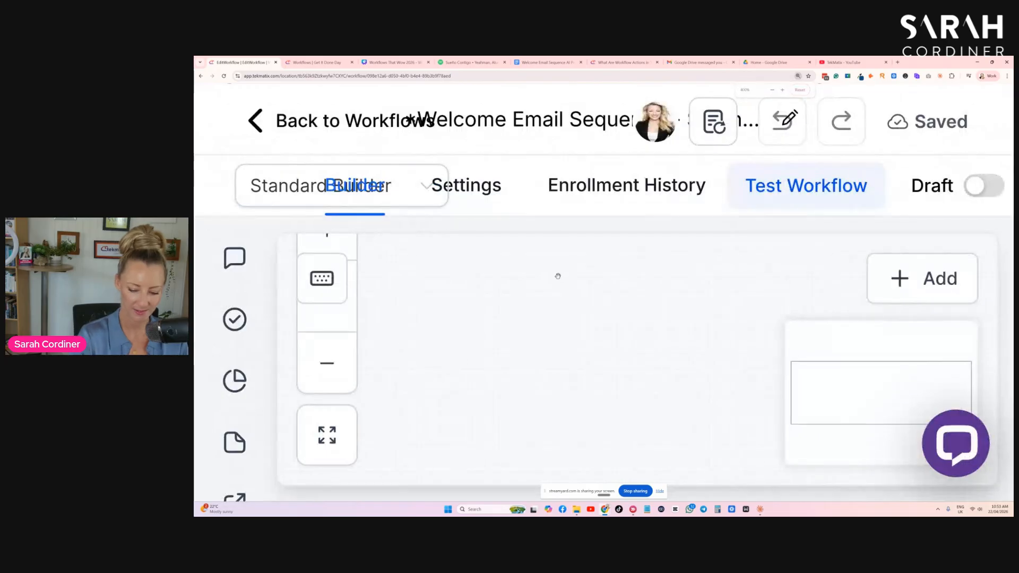
{"action": "left_click", "coordinate": [260, 366]}
{"action": "left_click", "coordinate": [260, 366]}
{"action": "left_click", "coordinate": [260, 366]}
{"action": "left_click", "coordinate": [260, 366]}
{"action": "left_click", "coordinate": [261, 366]}
{"action": "left_click", "coordinate": [261, 366]}
{"action": "scroll", "coordinate": [448, 289], "scroll_direction": "up", "scroll_amount": 4}
{"action": "scroll", "coordinate": [449, 289], "scroll_direction": "up", "scroll_amount": 10}
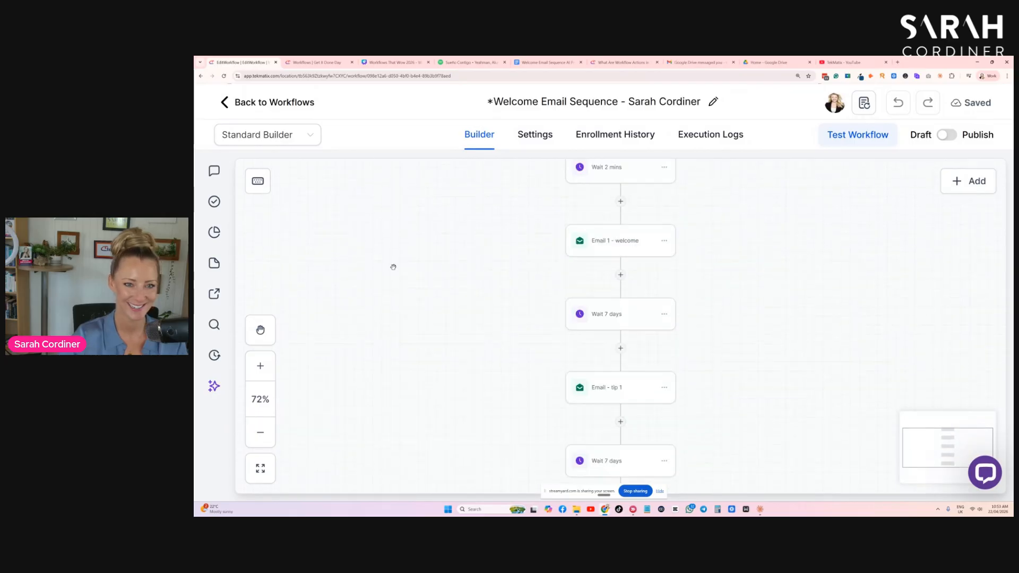
{"action": "scroll", "coordinate": [504, 319], "scroll_direction": "down", "scroll_amount": 3}
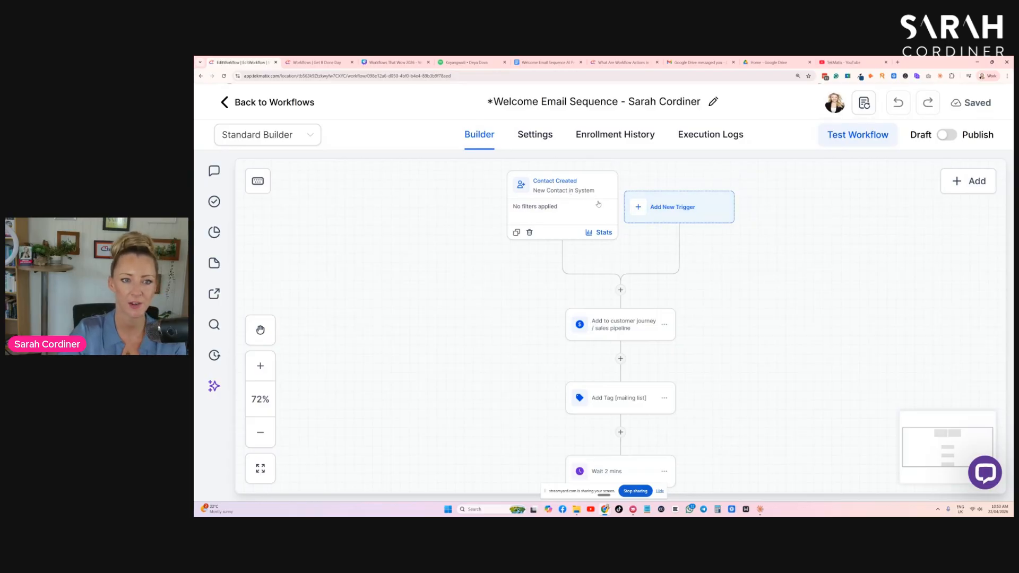
{"action": "scroll", "coordinate": [668, 210], "scroll_direction": "right", "scroll_amount": 1}
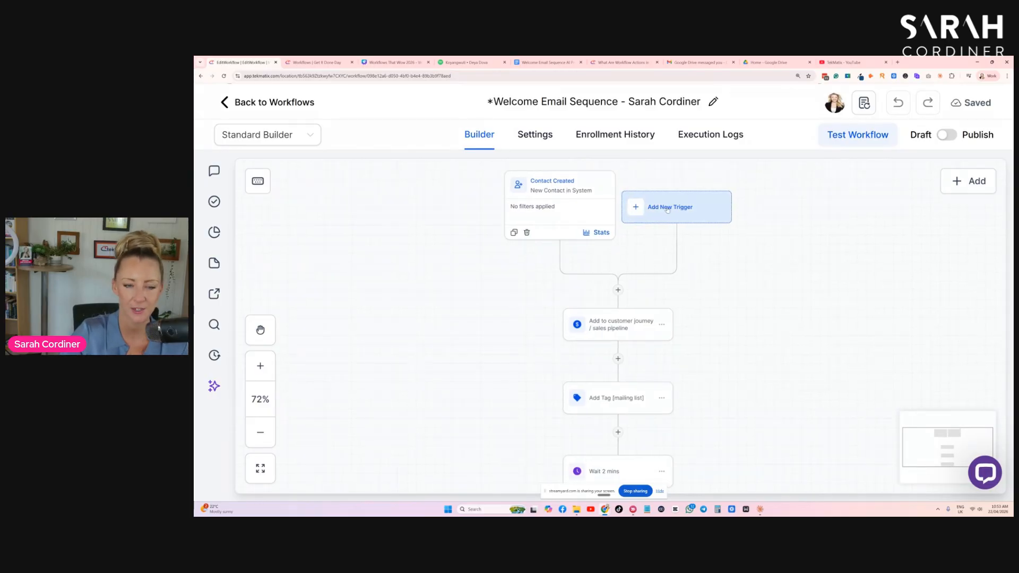
- Open the Add Trigger list, browse the contact triggers, and close it without adding one
{"action": "left_click", "coordinate": [668, 209]}
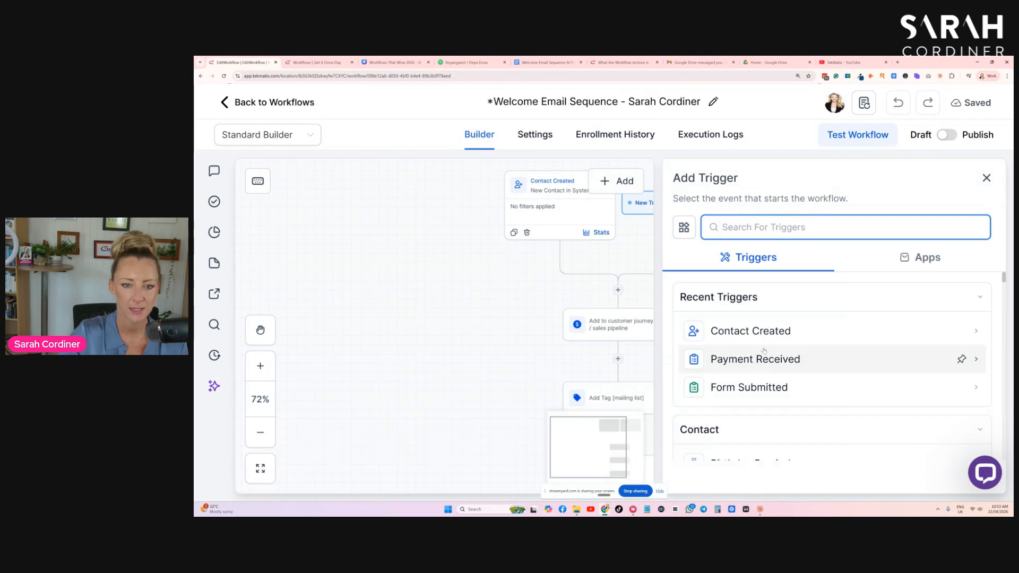
{"action": "scroll", "coordinate": [787, 309], "scroll_direction": "down", "scroll_amount": 2}
{"action": "scroll", "coordinate": [787, 309], "scroll_direction": "down", "scroll_amount": 1}
{"action": "scroll", "coordinate": [764, 393], "scroll_direction": "up", "scroll_amount": 1}
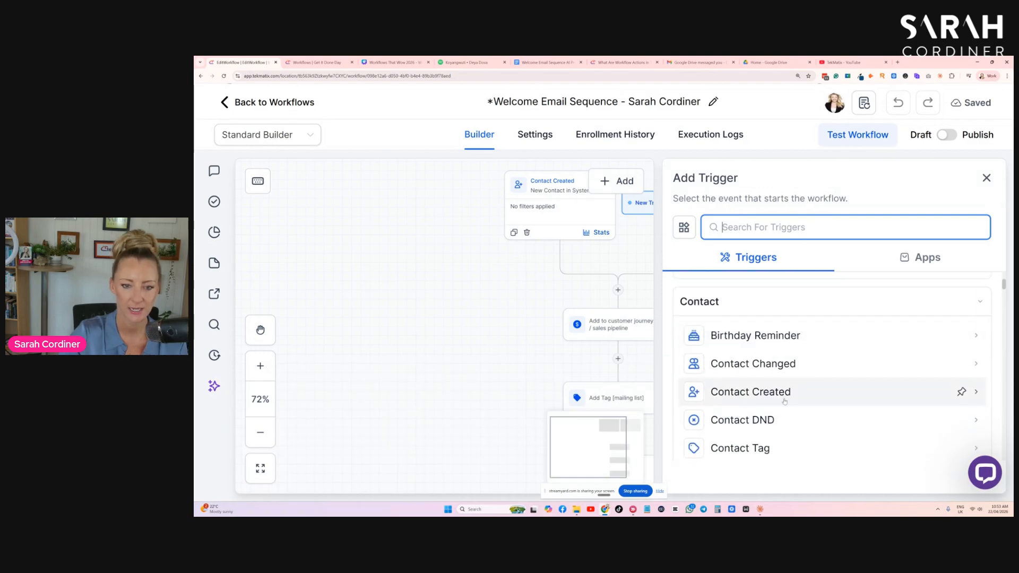
{"action": "left_click", "coordinate": [536, 205]}
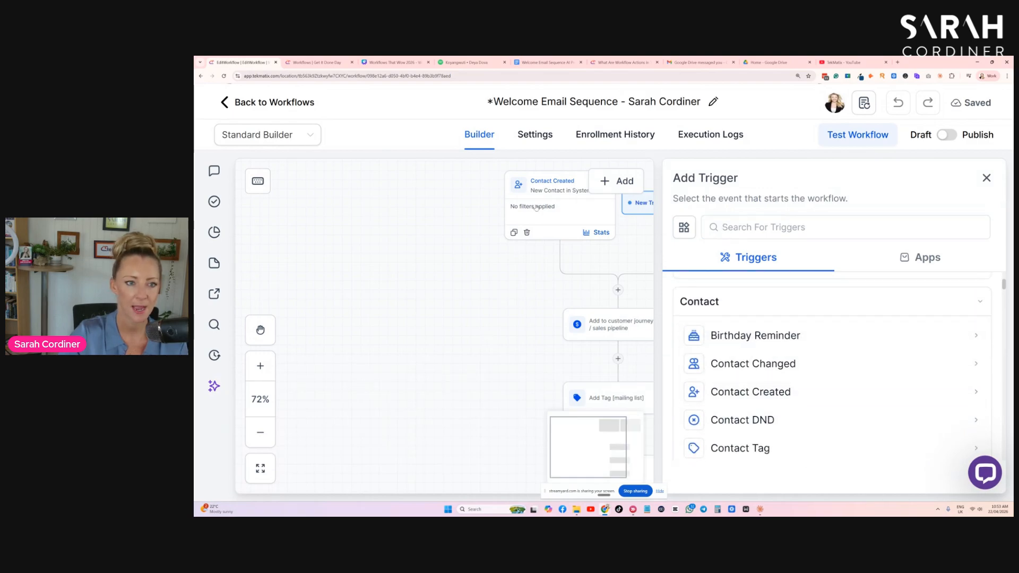
{"action": "left_click", "coordinate": [986, 178]}
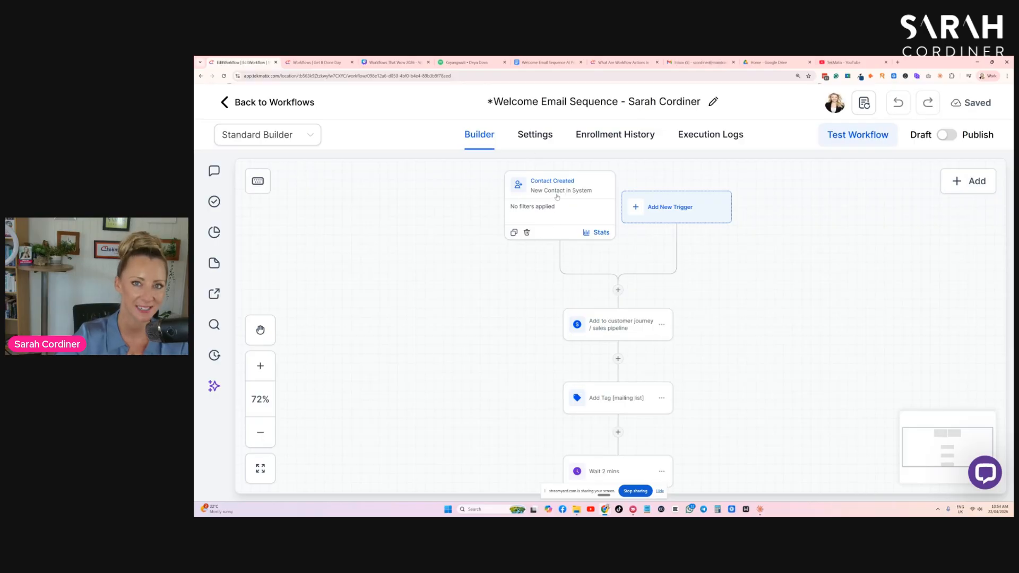
- Scroll and zoom through the workflow's steps to review the email sequence
{"action": "scroll", "coordinate": [541, 214], "scroll_direction": "down", "scroll_amount": 5}
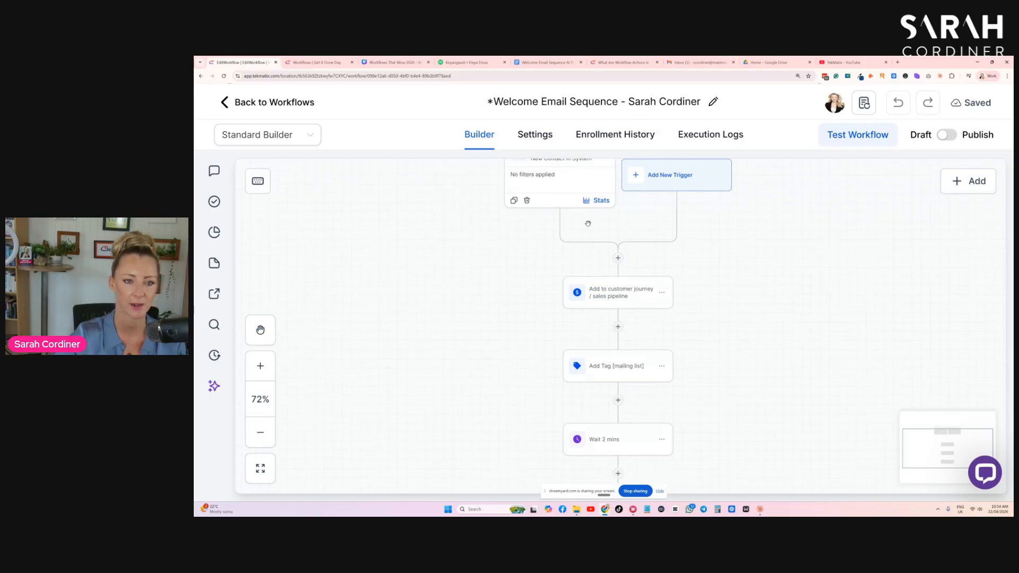
{"action": "scroll", "coordinate": [633, 287], "scroll_direction": "down", "scroll_amount": 3}
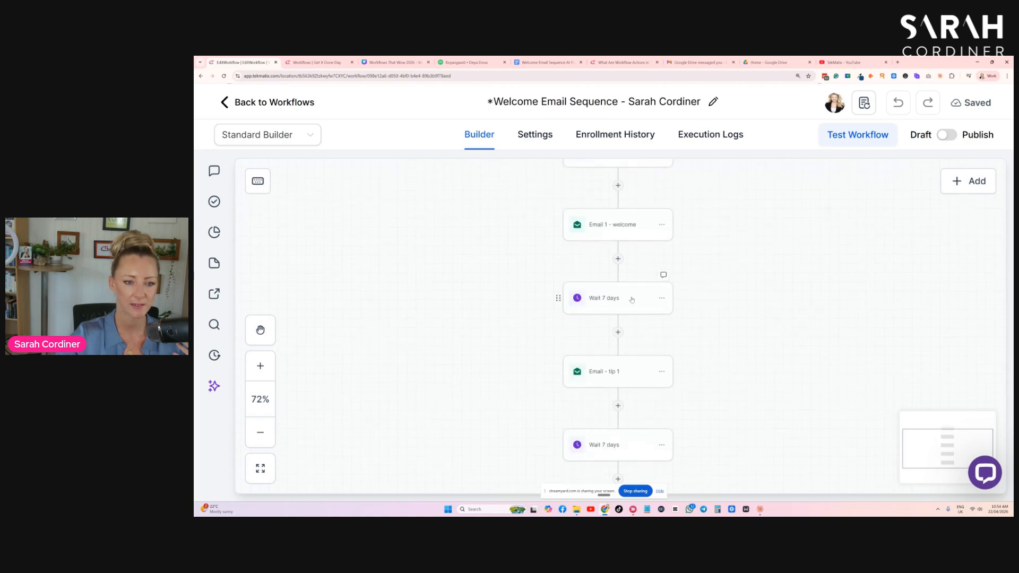
{"action": "scroll", "coordinate": [625, 335], "scroll_direction": "up", "scroll_amount": 3}
{"action": "scroll", "coordinate": [624, 335], "scroll_direction": "down", "scroll_amount": 2}
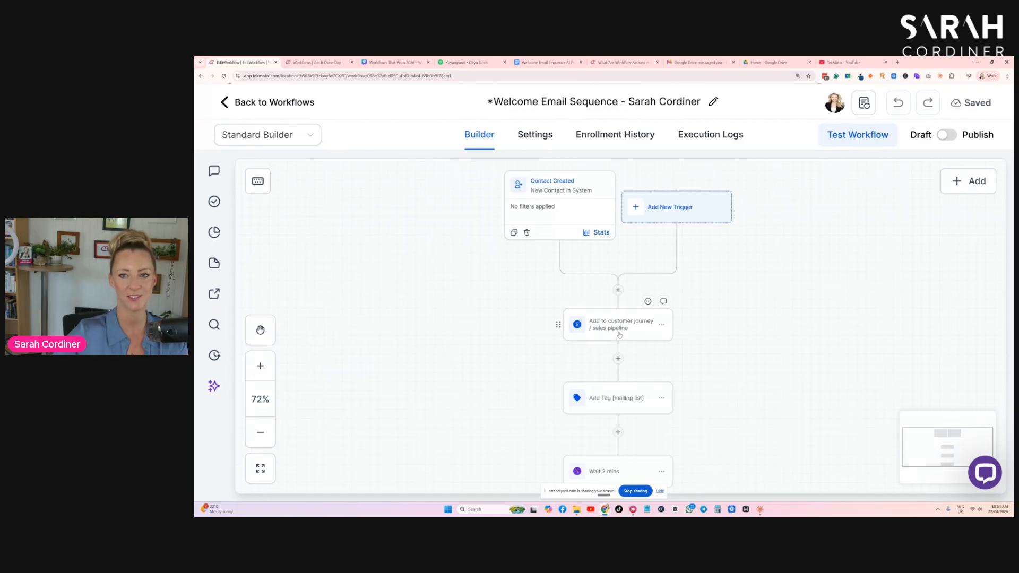
{"action": "scroll", "coordinate": [750, 295], "scroll_direction": "down", "scroll_amount": 2}
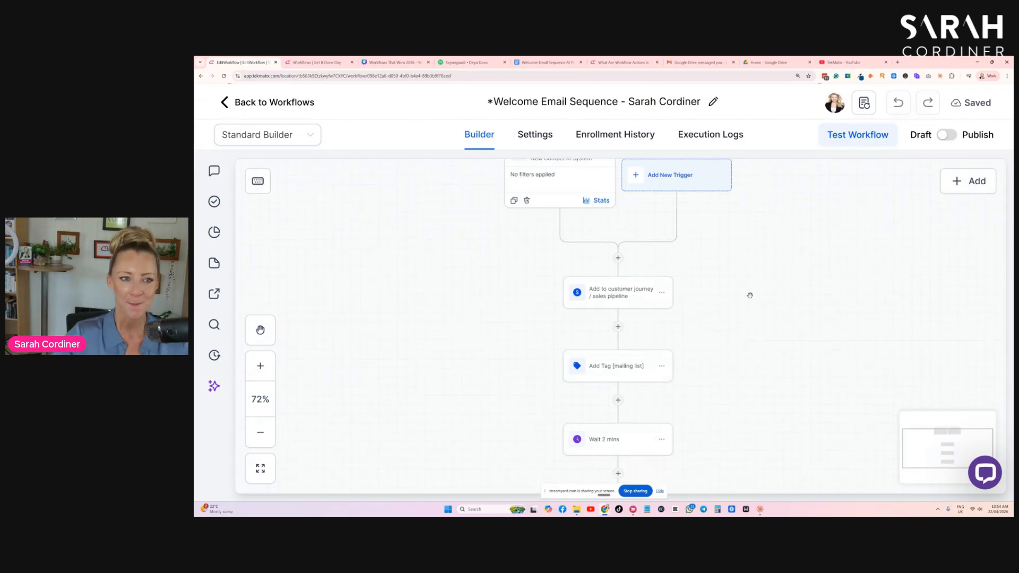
{"action": "scroll", "coordinate": [750, 295], "scroll_direction": "up", "scroll_amount": 1}
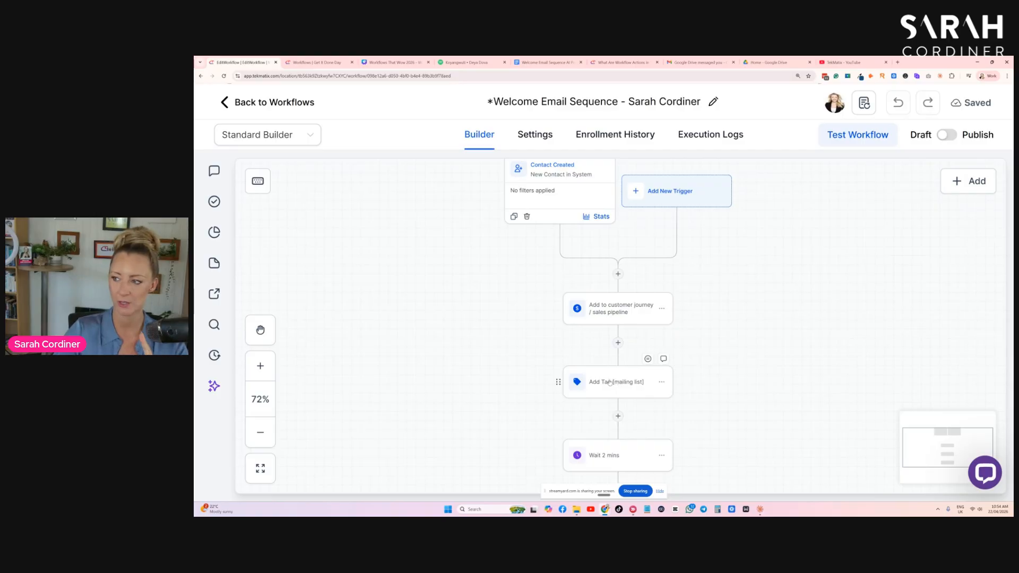
{"action": "key", "text": "ctrl+plus"}
{"action": "left_click_drag", "start_coordinate": [608, 367], "coordinate": [520, 382]}
{"action": "scroll", "coordinate": [821, 363], "scroll_direction": "down", "scroll_amount": 3}
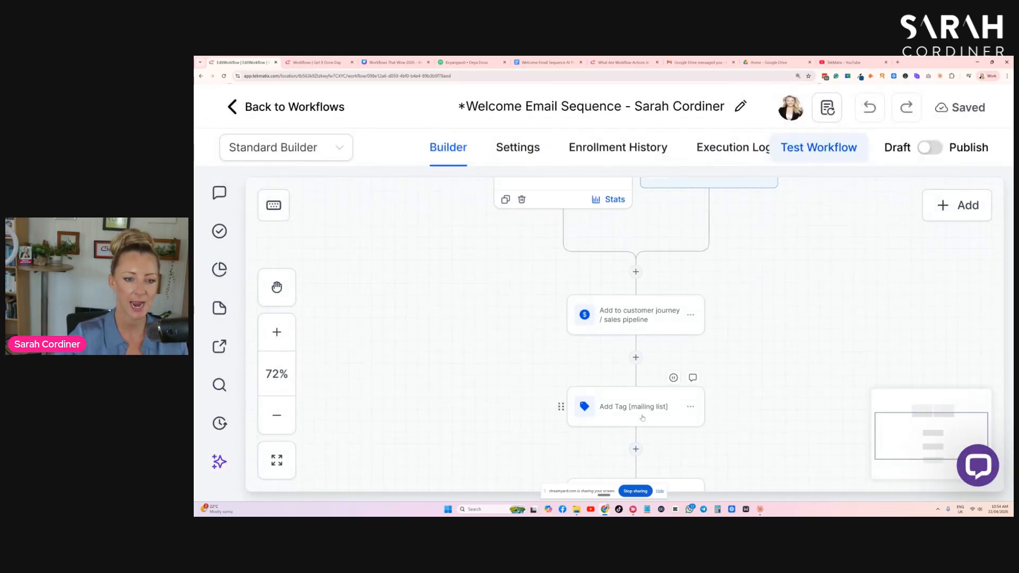
- Inspect the Add Tag [mailing list] action's tag settings and close it without changes
{"action": "left_click", "coordinate": [672, 377]}
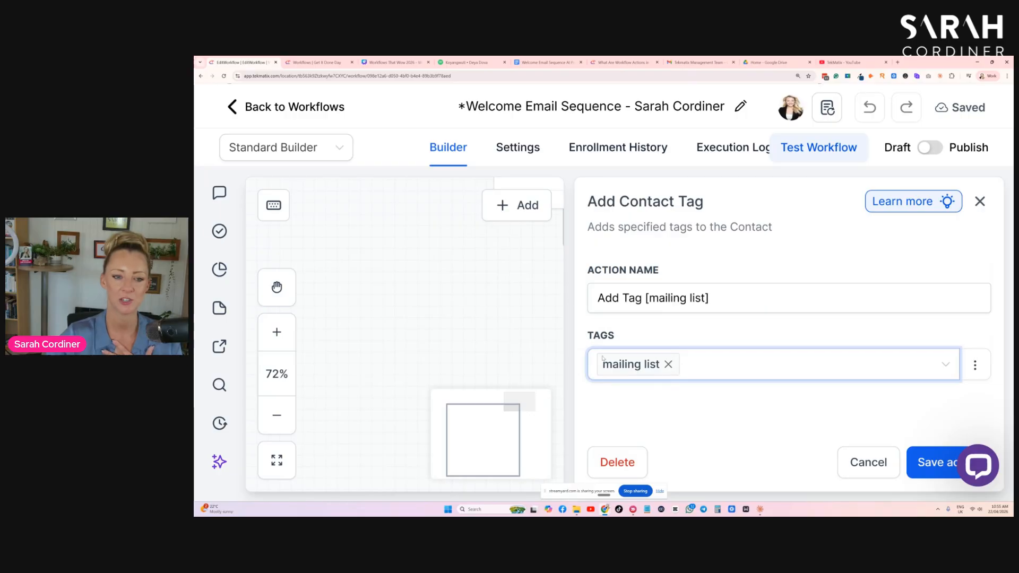
{"action": "left_click", "coordinate": [827, 277]}
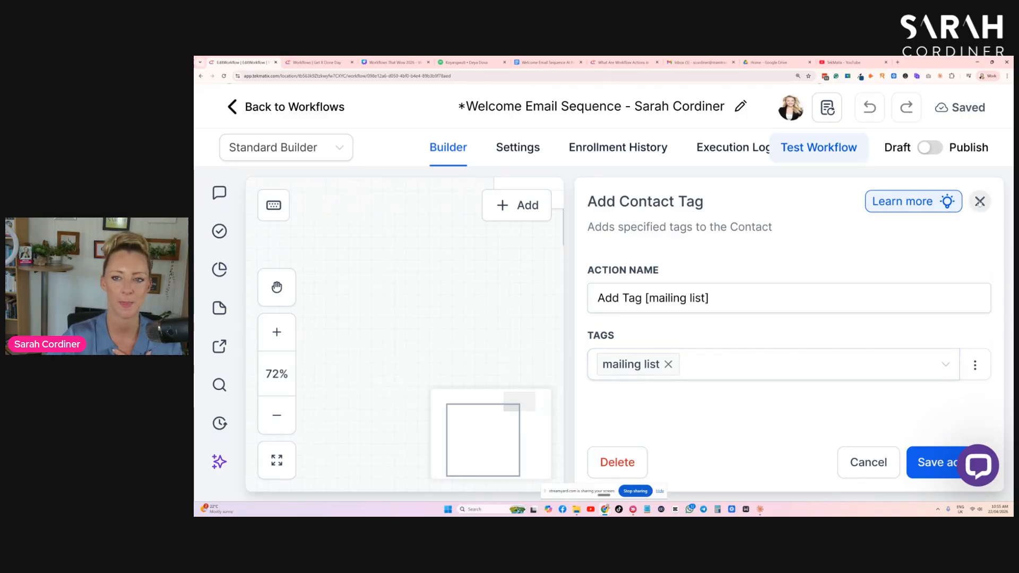
{"action": "left_click", "coordinate": [980, 202]}
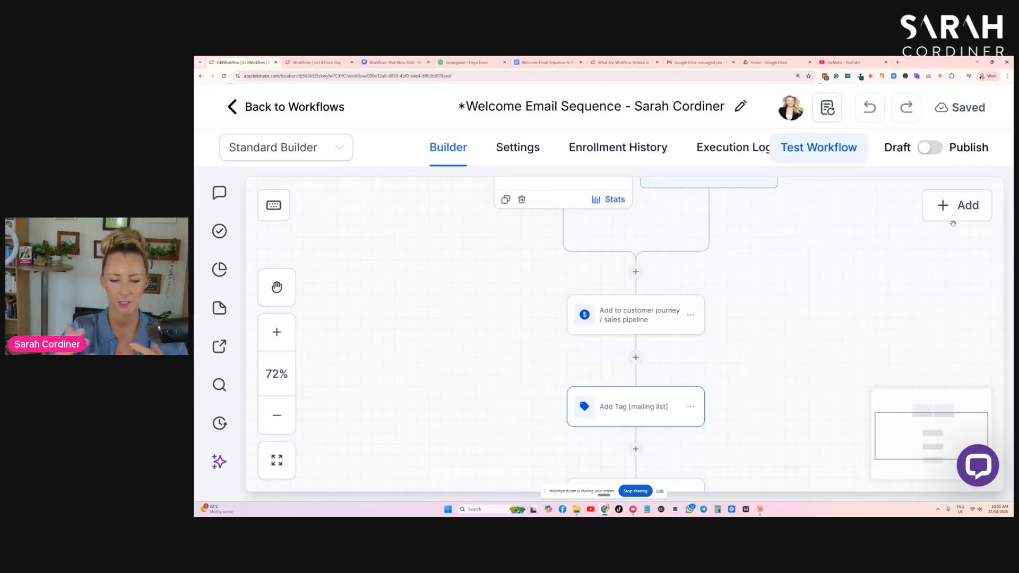
{"action": "left_click_drag", "start_coordinate": [759, 277], "coordinate": [764, 342]}
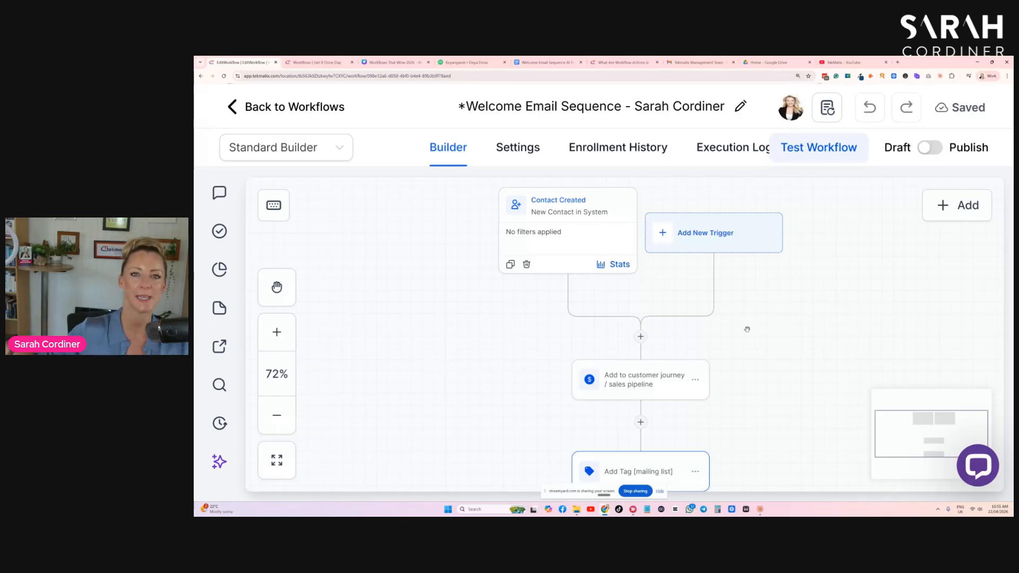
{"action": "scroll", "coordinate": [621, 425], "scroll_direction": "down", "scroll_amount": 1}
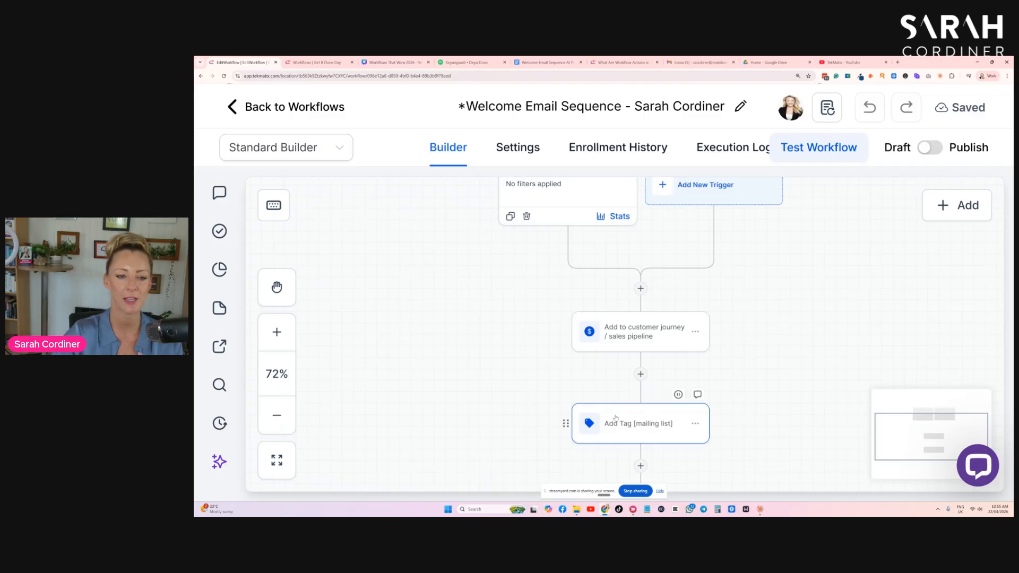
{"action": "left_click", "coordinate": [633, 425]}
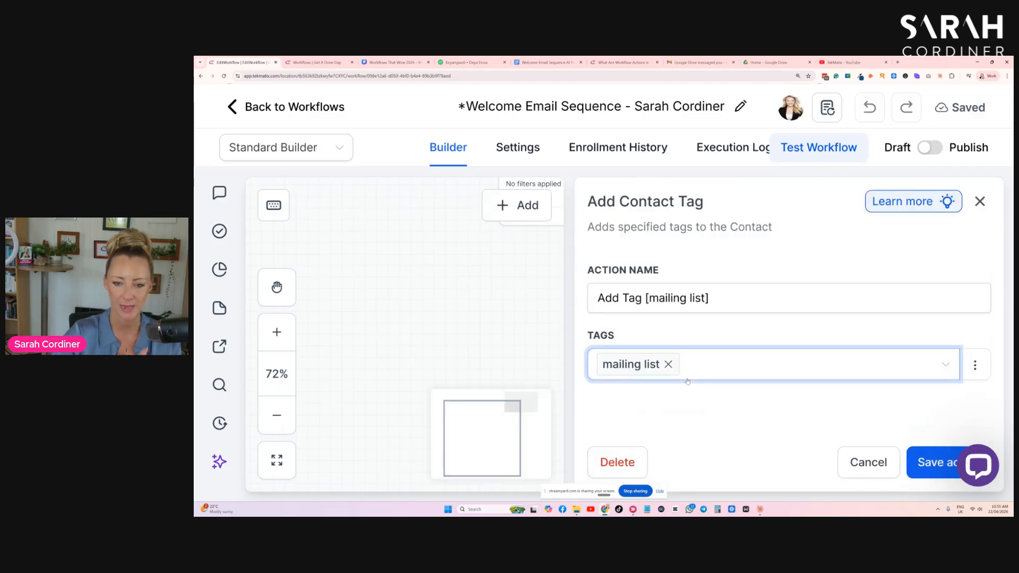
{"action": "left_click", "coordinate": [872, 472]}
{"action": "scroll", "coordinate": [779, 326], "scroll_direction": "up", "scroll_amount": 1}
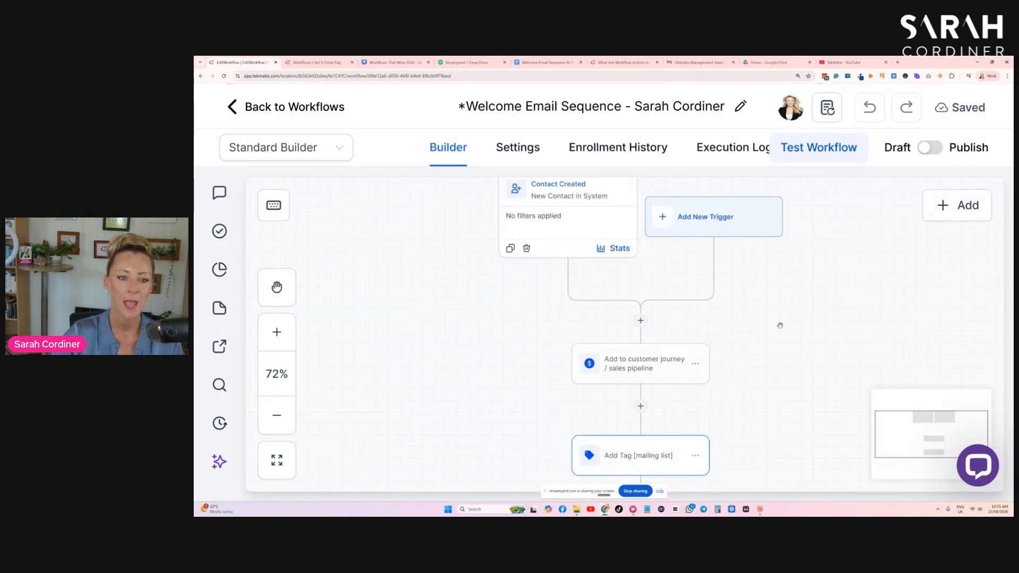
{"action": "scroll", "coordinate": [765, 329], "scroll_direction": "down", "scroll_amount": 1}
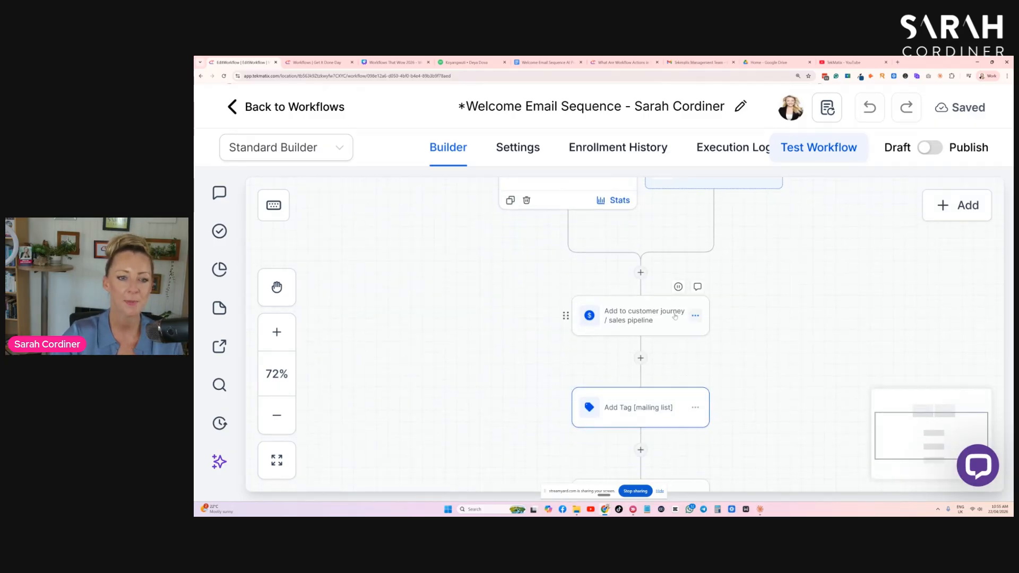
- Open the Add to customer journey / sales pipeline action and browse its pipeline options
{"action": "left_click", "coordinate": [624, 320]}
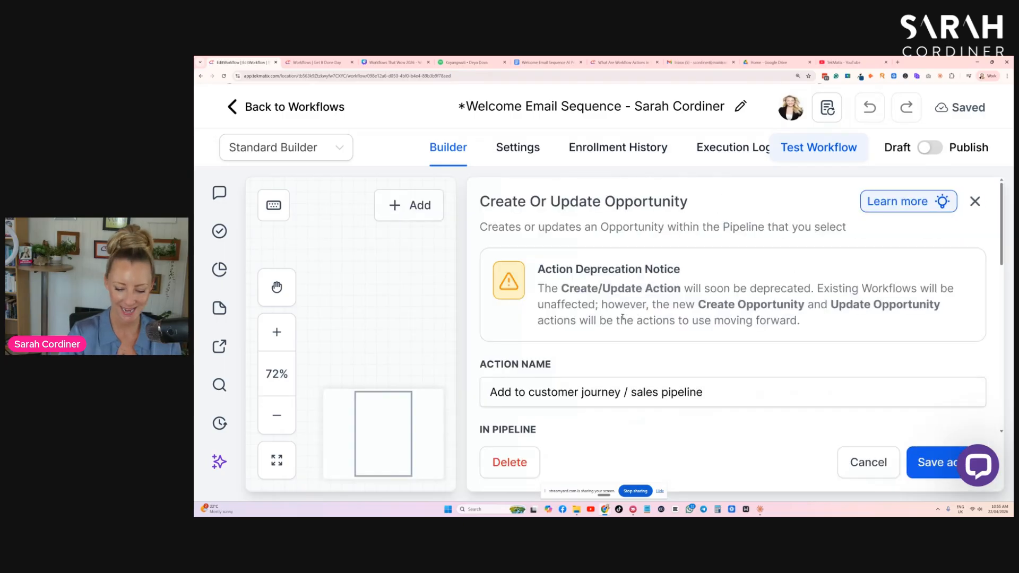
{"action": "key", "text": "ctrl+minus"}
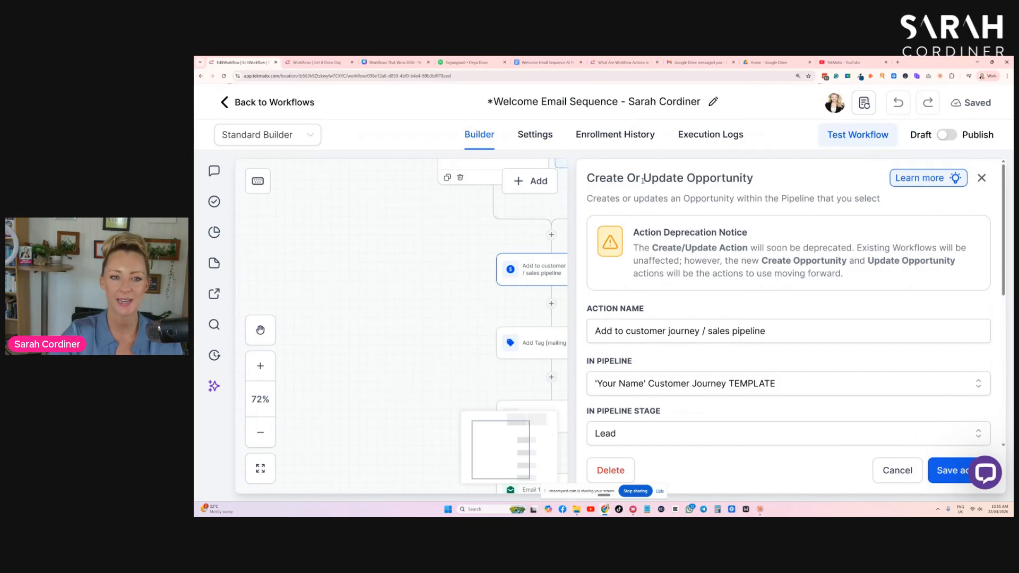
{"action": "left_click_drag", "start_coordinate": [643, 179], "coordinate": [768, 179]}
{"action": "left_click", "coordinate": [775, 178]}
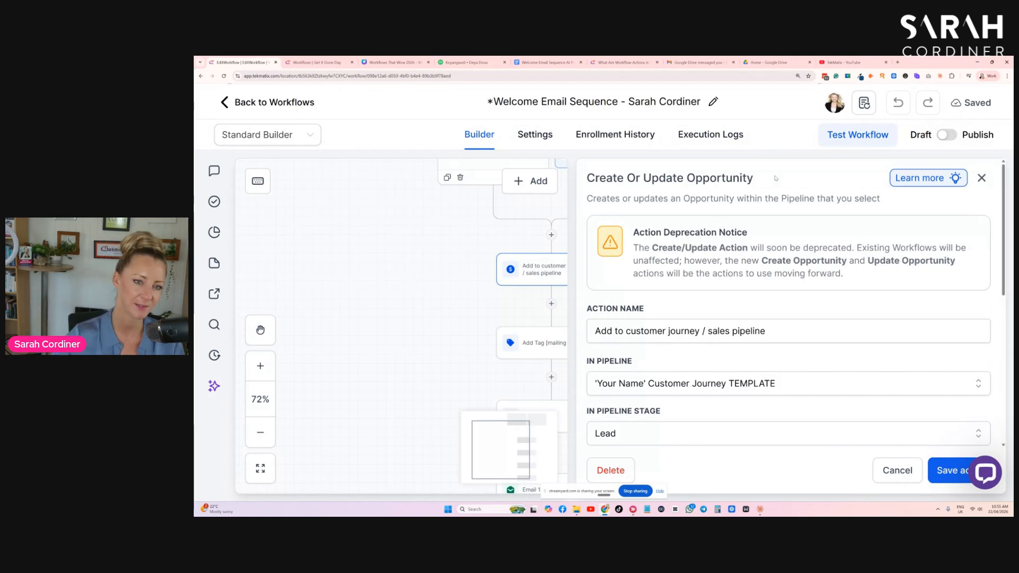
{"action": "scroll", "coordinate": [759, 230], "scroll_direction": "down", "scroll_amount": 1}
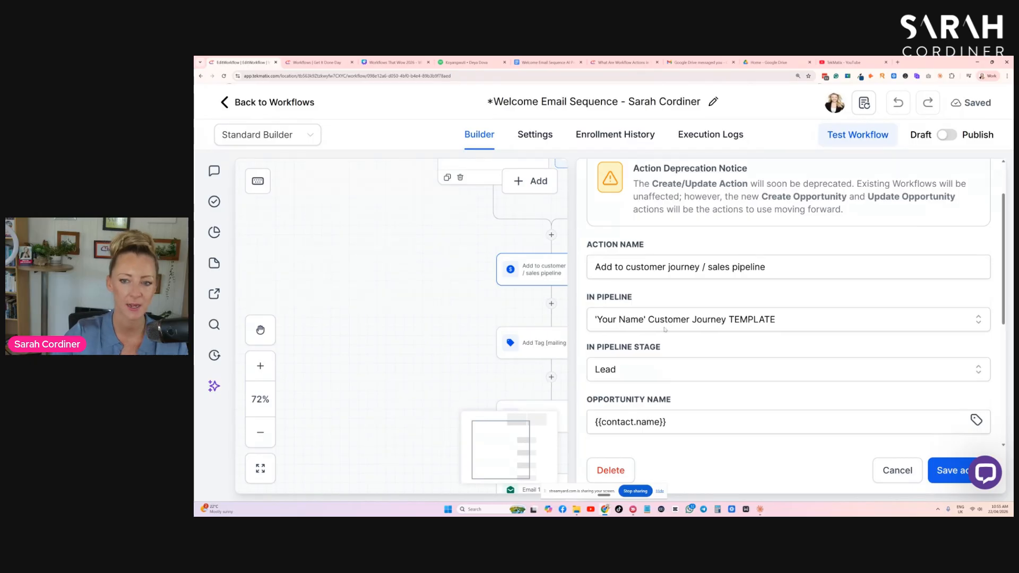
{"action": "left_click", "coordinate": [666, 323]}
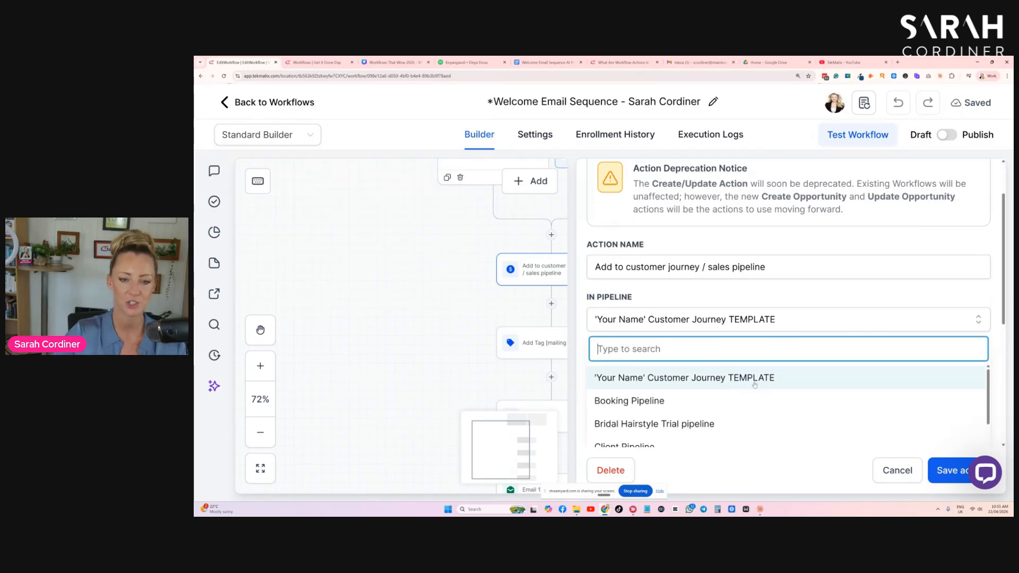
{"action": "scroll", "coordinate": [702, 380], "scroll_direction": "down", "scroll_amount": 1}
{"action": "scroll", "coordinate": [694, 382], "scroll_direction": "up", "scroll_amount": 1}
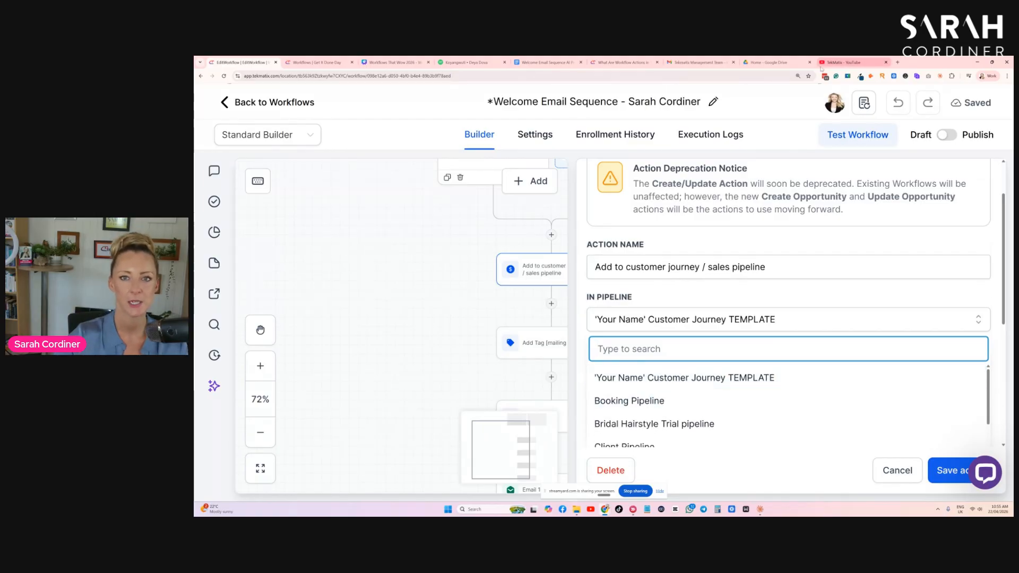
- Switch to the TekMatix YouTube channel's playlists, browse them, and return to the workflow
{"action": "left_click", "coordinate": [852, 62]}
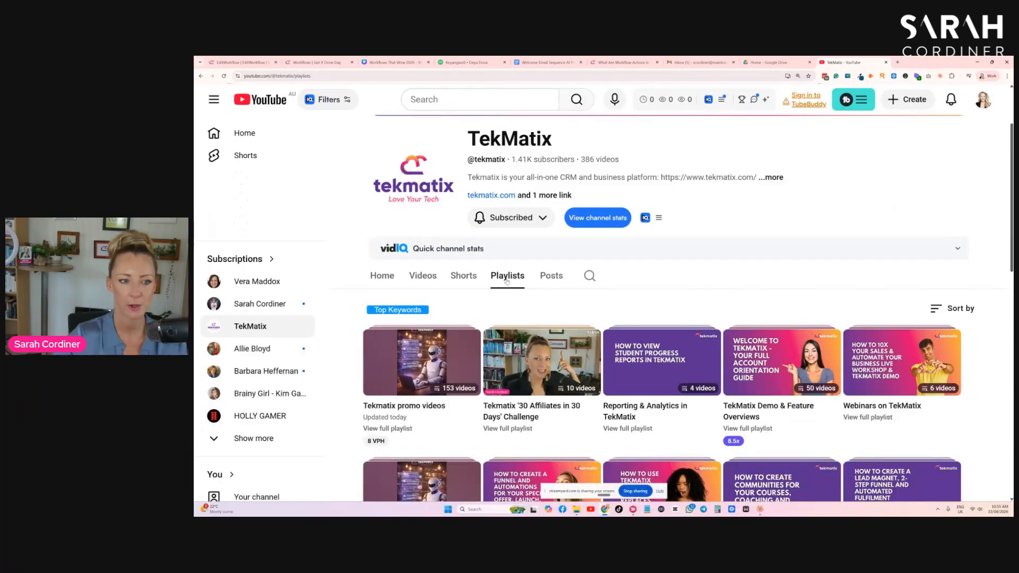
{"action": "scroll", "coordinate": [750, 283], "scroll_direction": "down", "scroll_amount": 3}
{"action": "scroll", "coordinate": [750, 283], "scroll_direction": "down", "scroll_amount": 8}
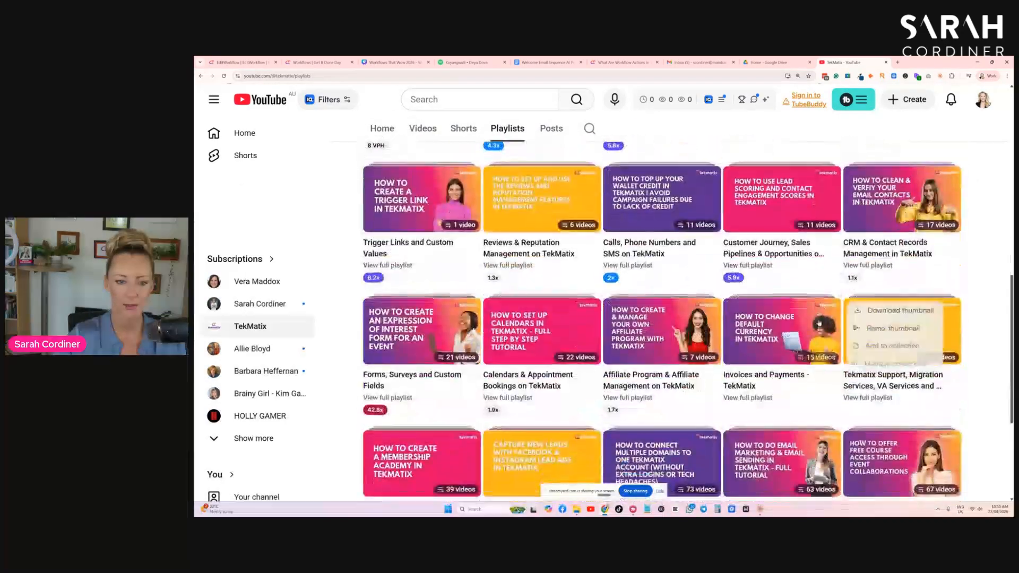
{"action": "scroll", "coordinate": [670, 311], "scroll_direction": "down", "scroll_amount": 3}
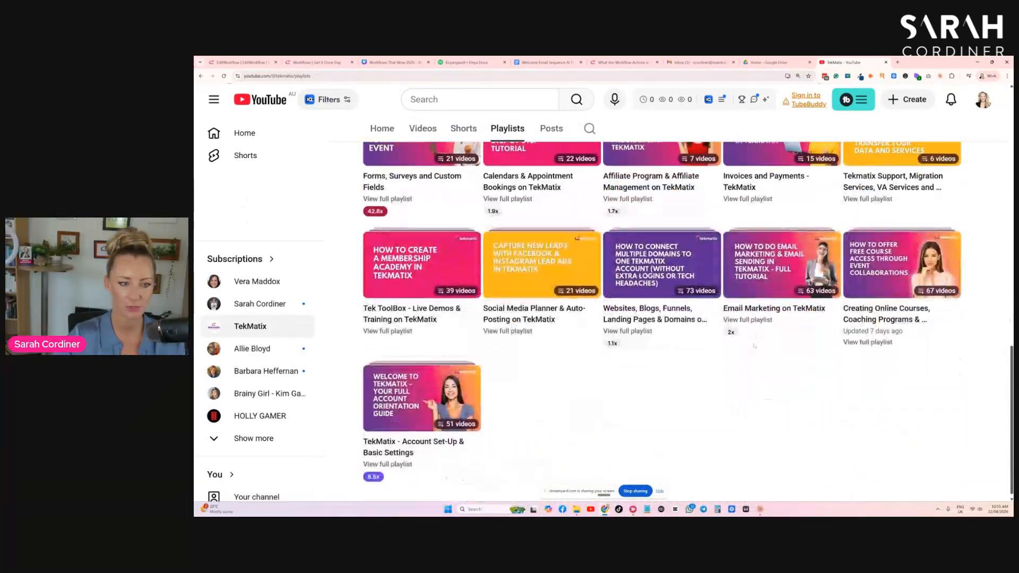
{"action": "scroll", "coordinate": [789, 258], "scroll_direction": "up", "scroll_amount": 6}
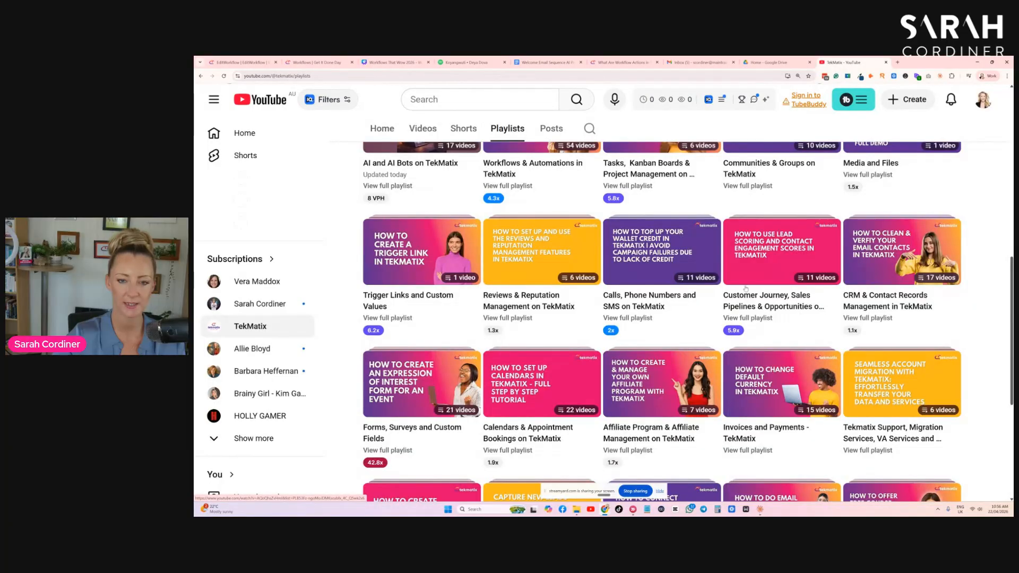
{"action": "mouse_move", "coordinate": [783, 257]}
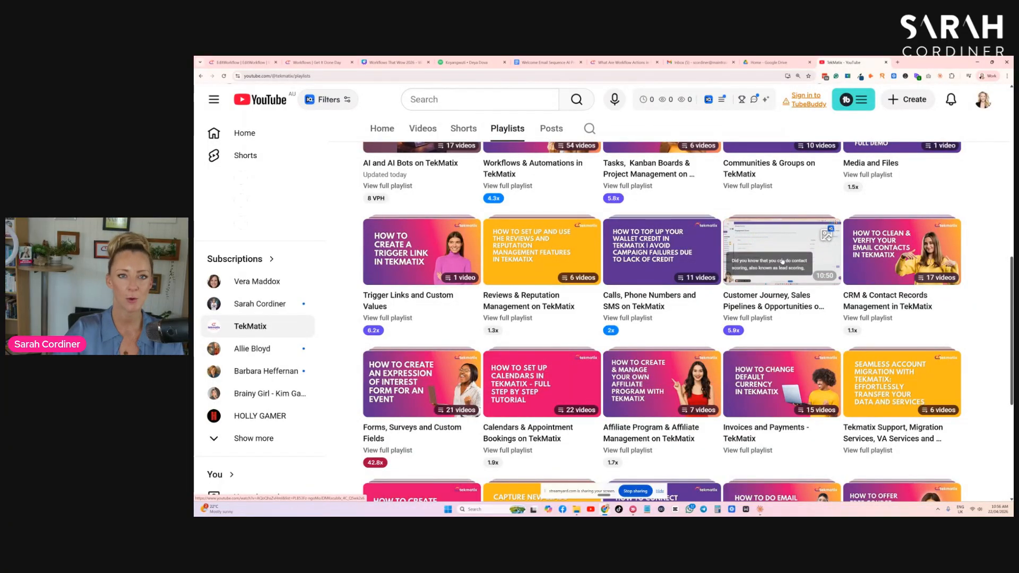
{"action": "scroll", "coordinate": [801, 244], "scroll_direction": "up", "scroll_amount": 1}
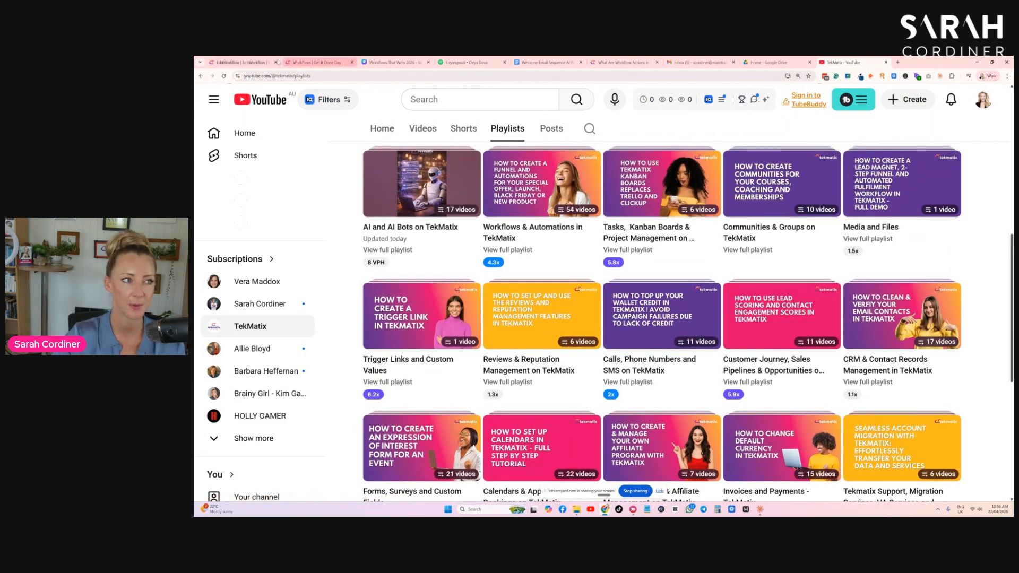
{"action": "left_click", "coordinate": [316, 62]}
{"action": "left_click", "coordinate": [242, 63]}
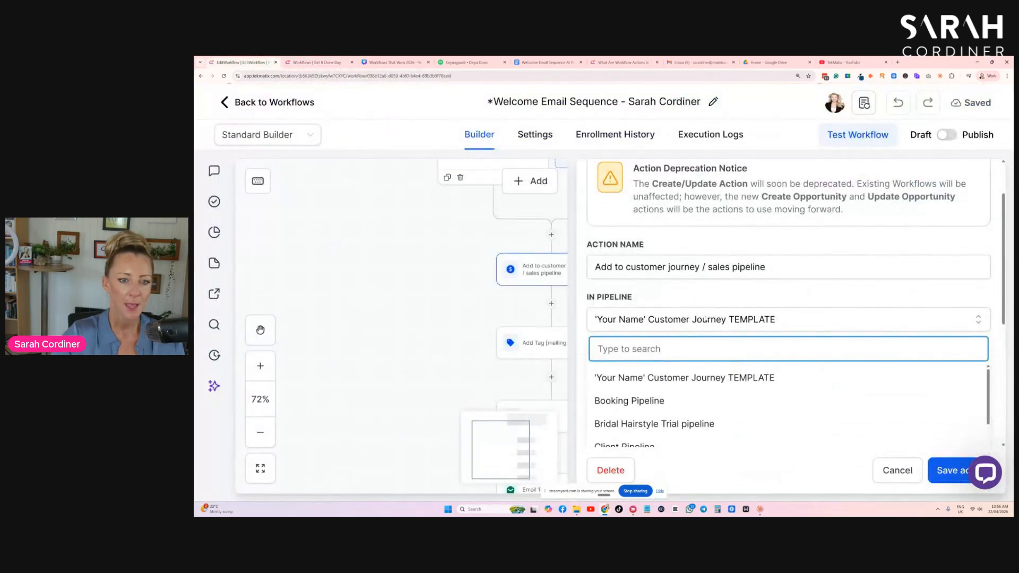
- Set the action's pipeline to 'Your Name' Customer Journey TEMPLATE and its pipeline stage to Lead
{"action": "left_click", "coordinate": [687, 321]}
{"action": "left_click", "coordinate": [685, 321]}
{"action": "scroll", "coordinate": [695, 366], "scroll_direction": "down", "scroll_amount": 5}
{"action": "scroll", "coordinate": [705, 355], "scroll_direction": "up", "scroll_amount": 5}
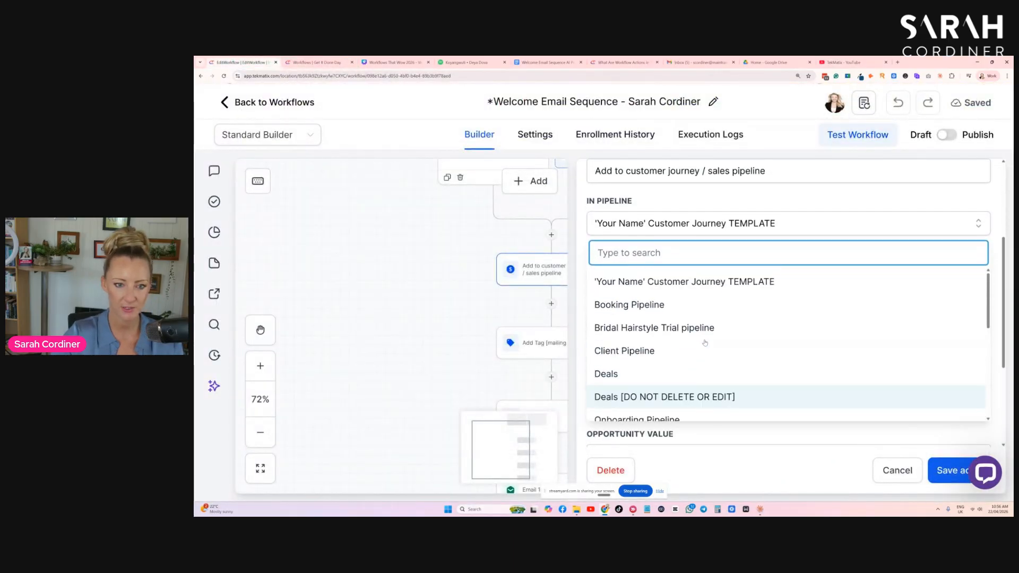
{"action": "left_click", "coordinate": [701, 282]}
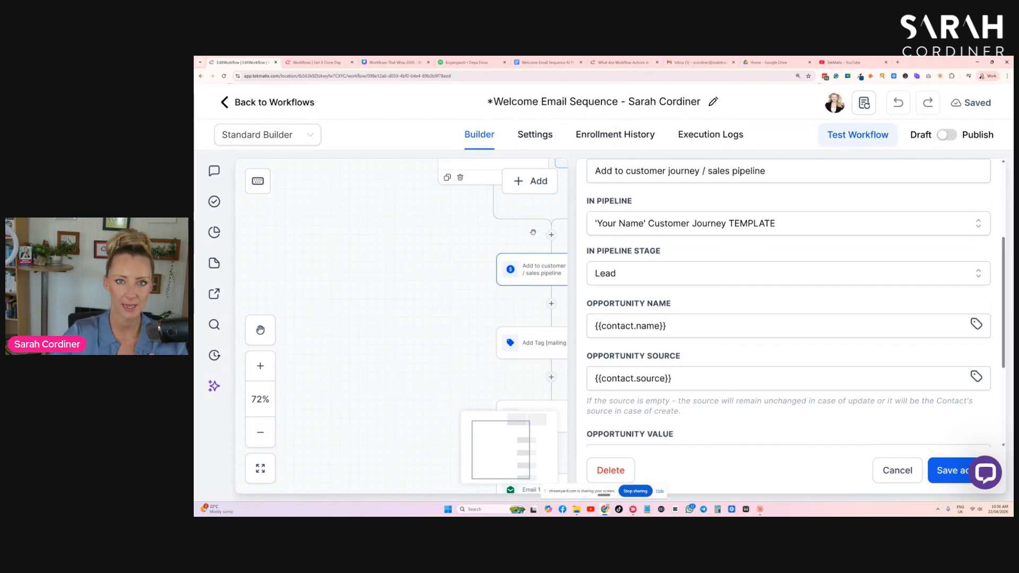
{"action": "left_click", "coordinate": [642, 277]}
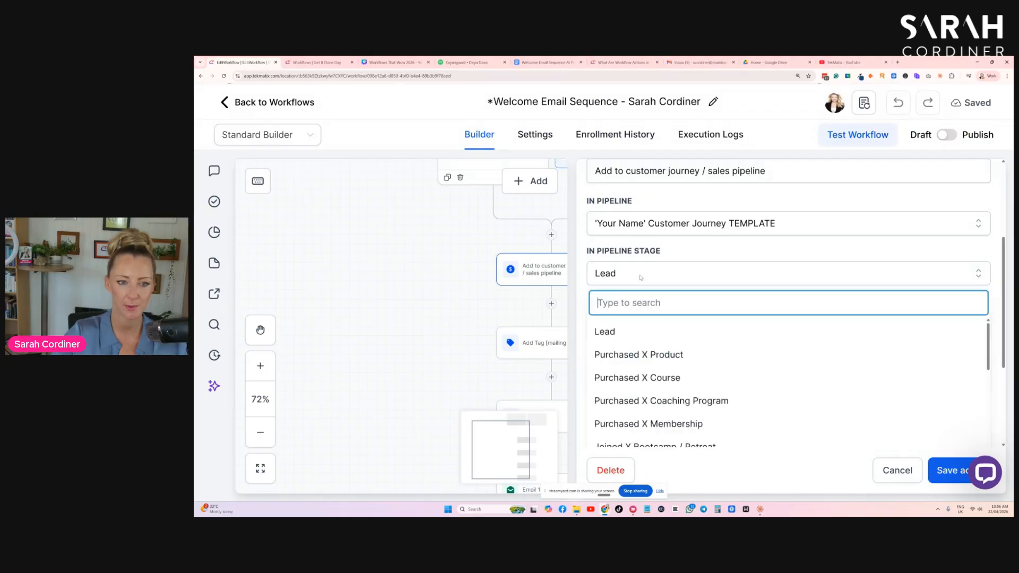
{"action": "left_click", "coordinate": [631, 330]}
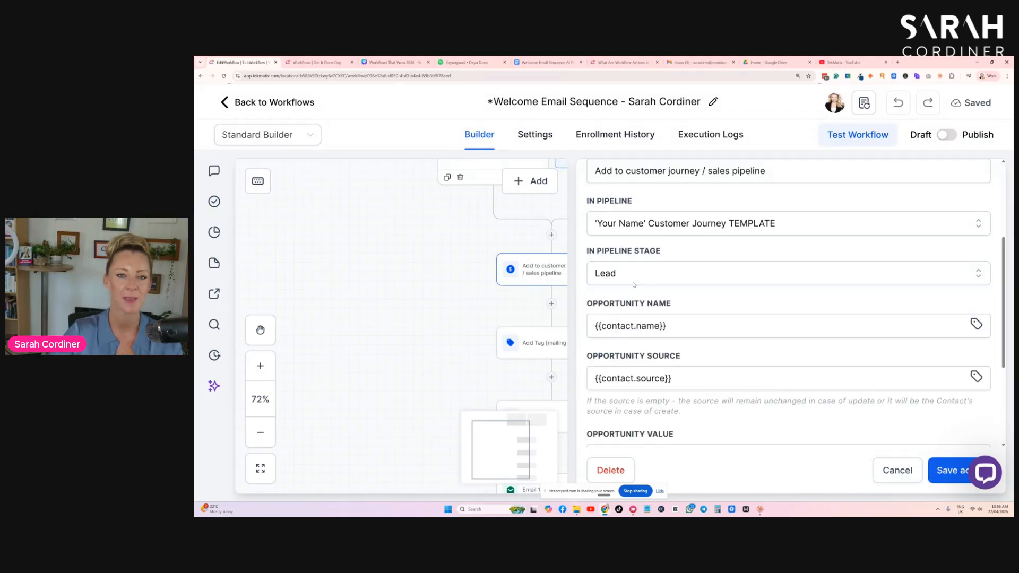
- Set the pipeline action's opportunity value to 1500
{"action": "scroll", "coordinate": [626, 269], "scroll_direction": "down", "scroll_amount": 2}
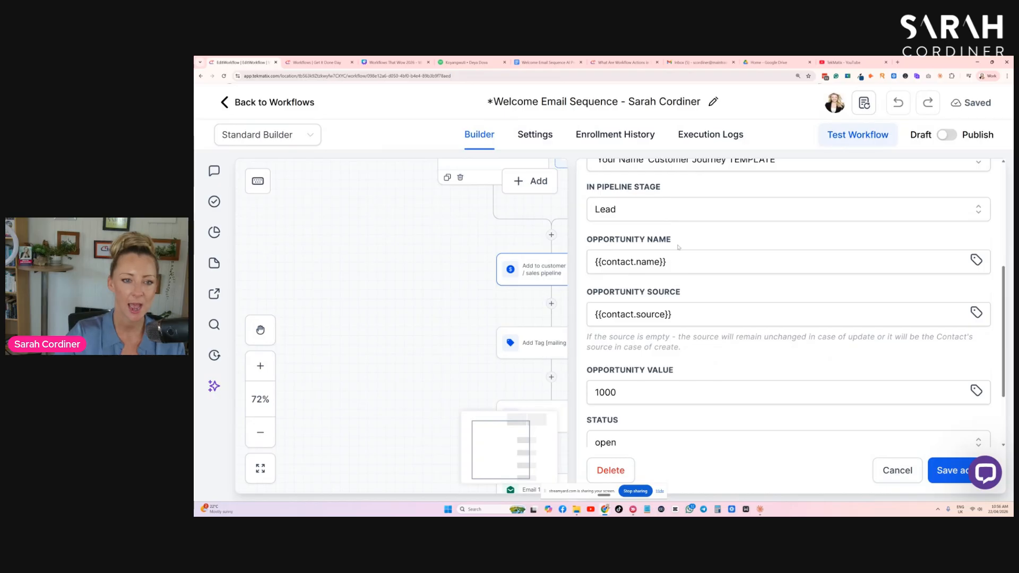
{"action": "left_click_drag", "start_coordinate": [704, 263], "coordinate": [594, 270]}
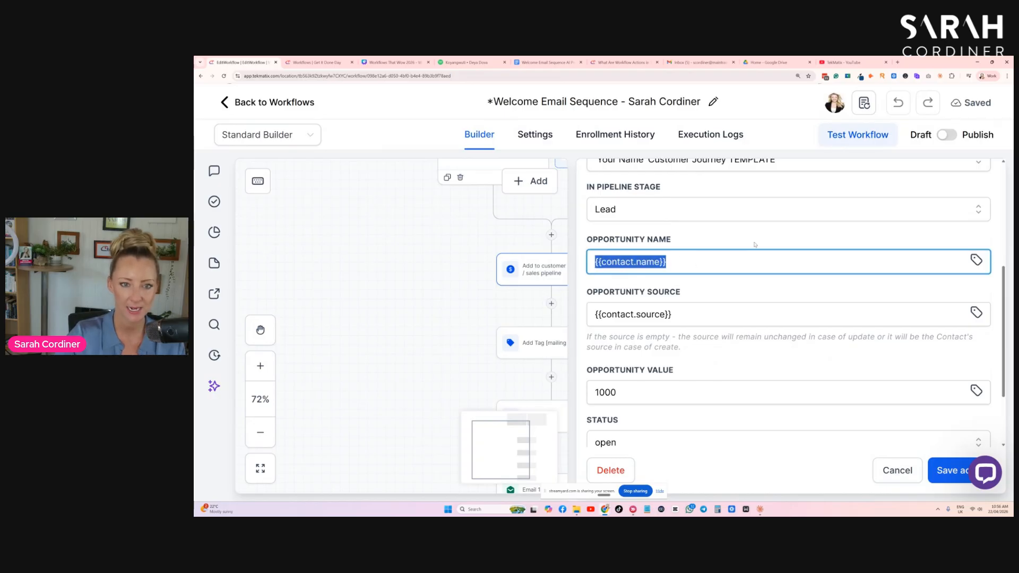
{"action": "left_click_drag", "start_coordinate": [682, 316], "coordinate": [540, 318]}
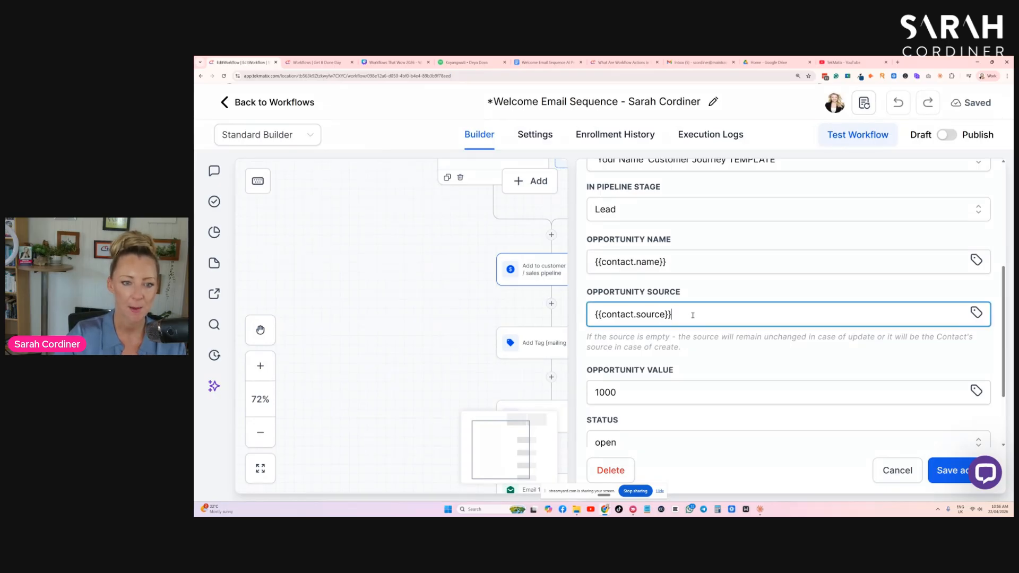
{"action": "left_click", "coordinate": [729, 291]}
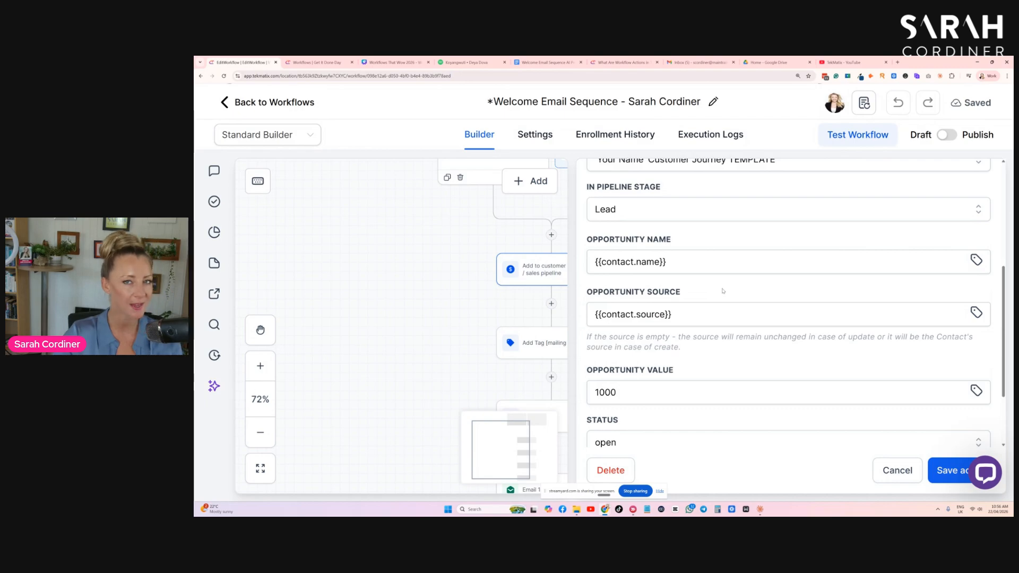
{"action": "scroll", "coordinate": [722, 291], "scroll_direction": "down", "scroll_amount": 2}
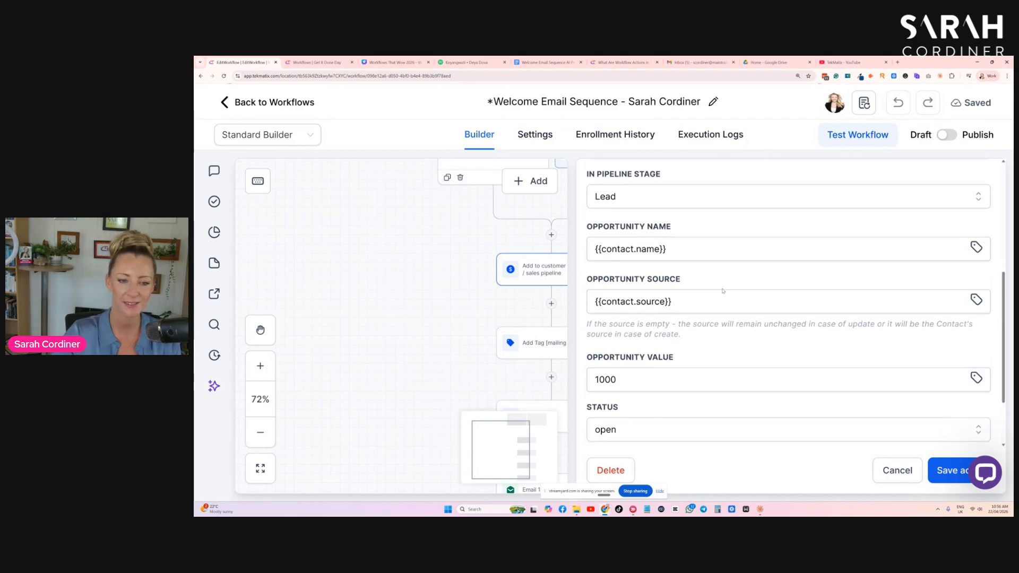
{"action": "left_click_drag", "start_coordinate": [632, 334], "coordinate": [583, 338]}
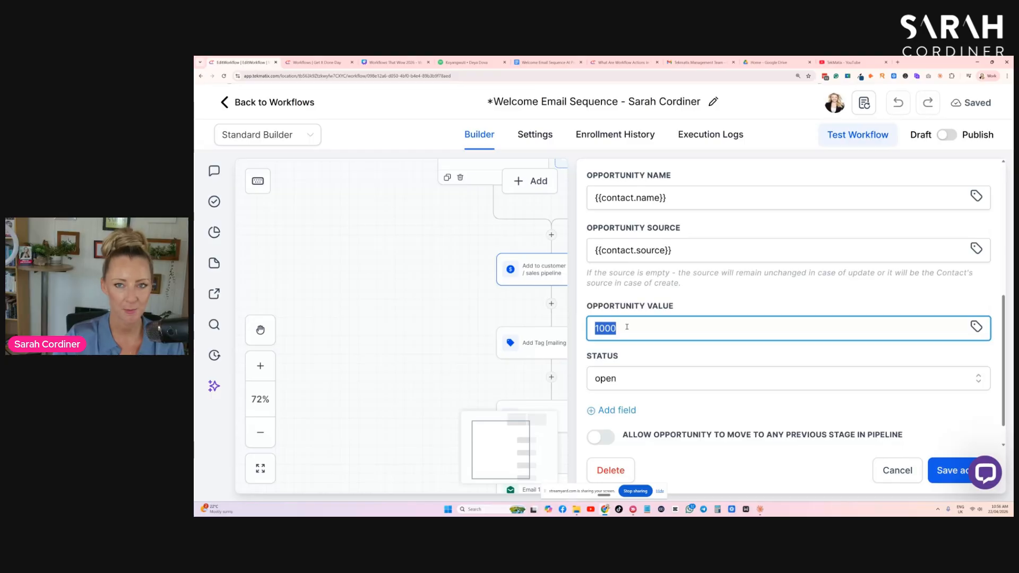
{"action": "left_click", "coordinate": [645, 332]}
{"action": "key", "text": "ctrl+a"}
{"action": "key", "text": "BackSpace"}
{"action": "type", "text": "1500"}
{"action": "left_click", "coordinate": [711, 301]}
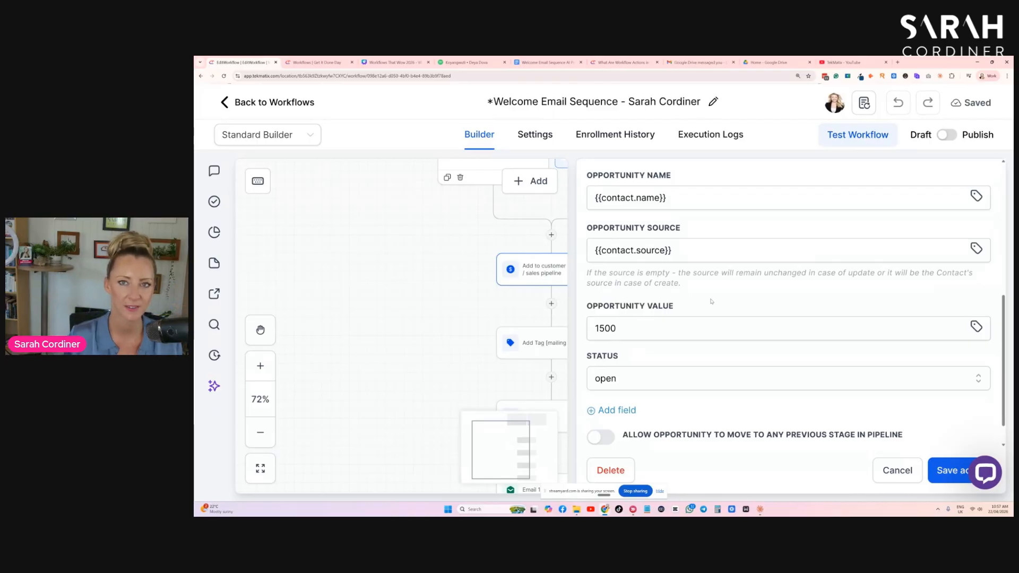
- Switch to the presentation slides, view the Customer Journey slide, and return to the workflow
{"action": "left_click", "coordinate": [393, 62]}
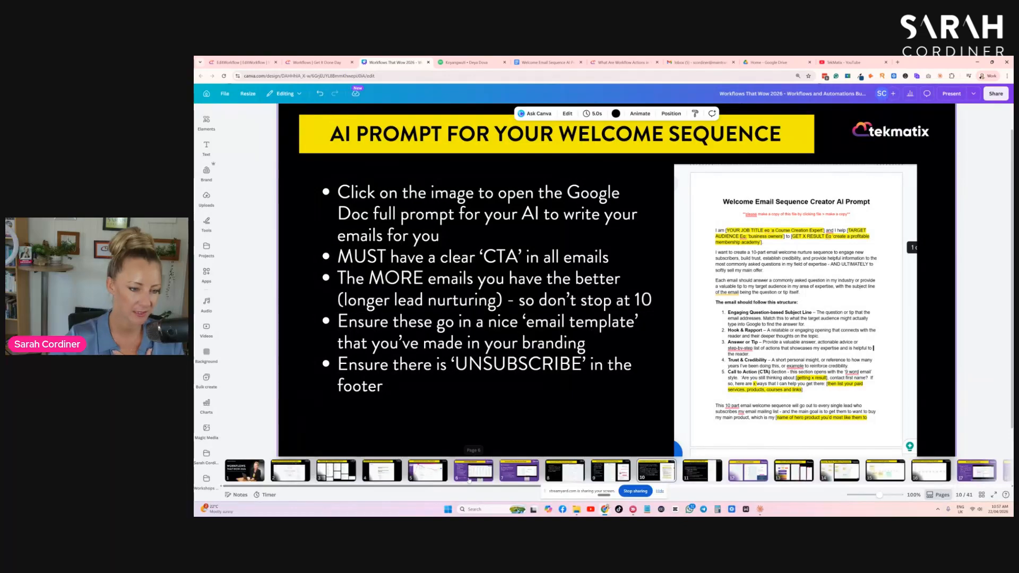
{"action": "left_click", "coordinate": [473, 470]}
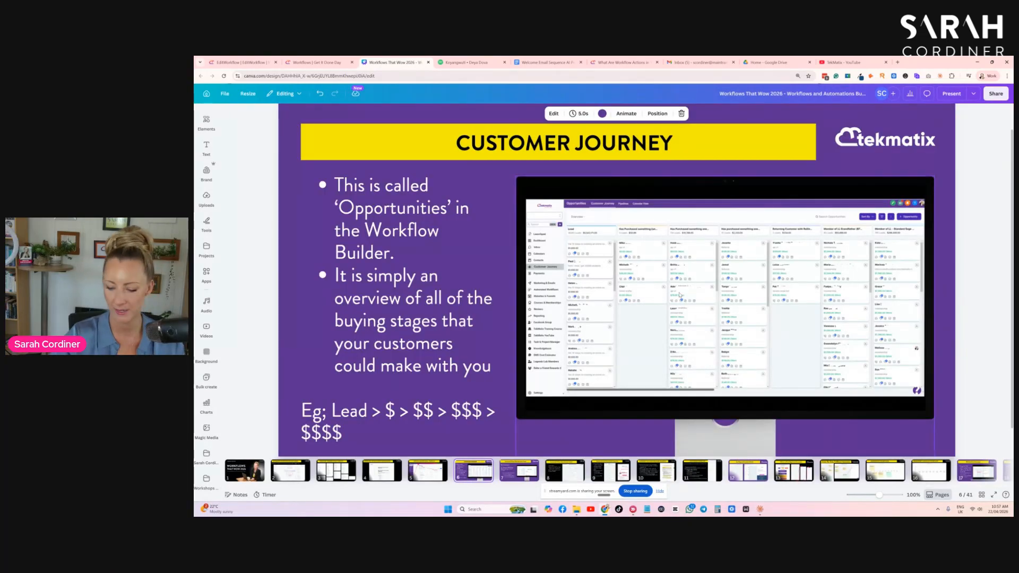
{"action": "scroll", "coordinate": [680, 296], "scroll_direction": "up", "scroll_amount": 3}
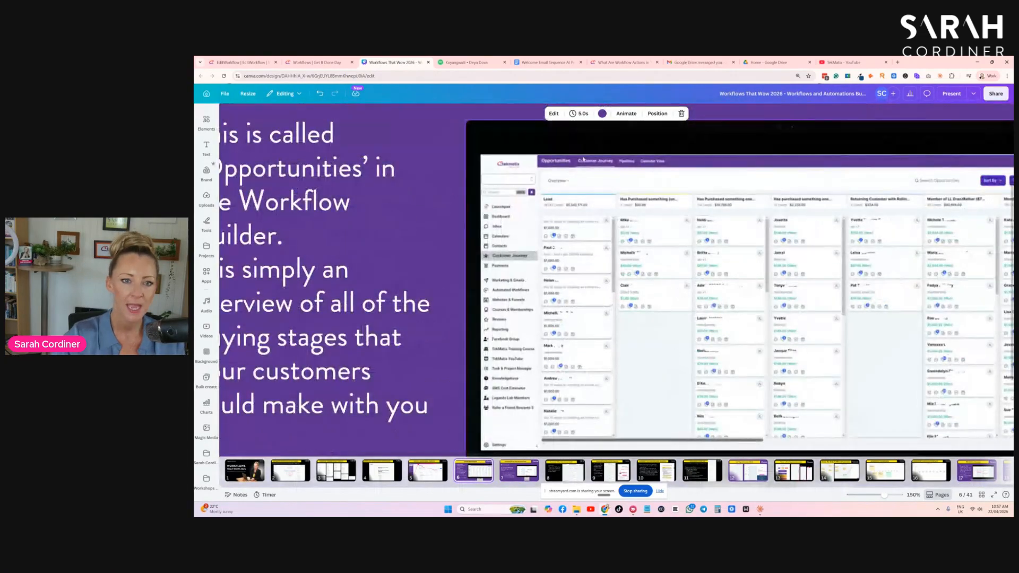
{"action": "left_click_drag", "start_coordinate": [682, 253], "coordinate": [644, 247]}
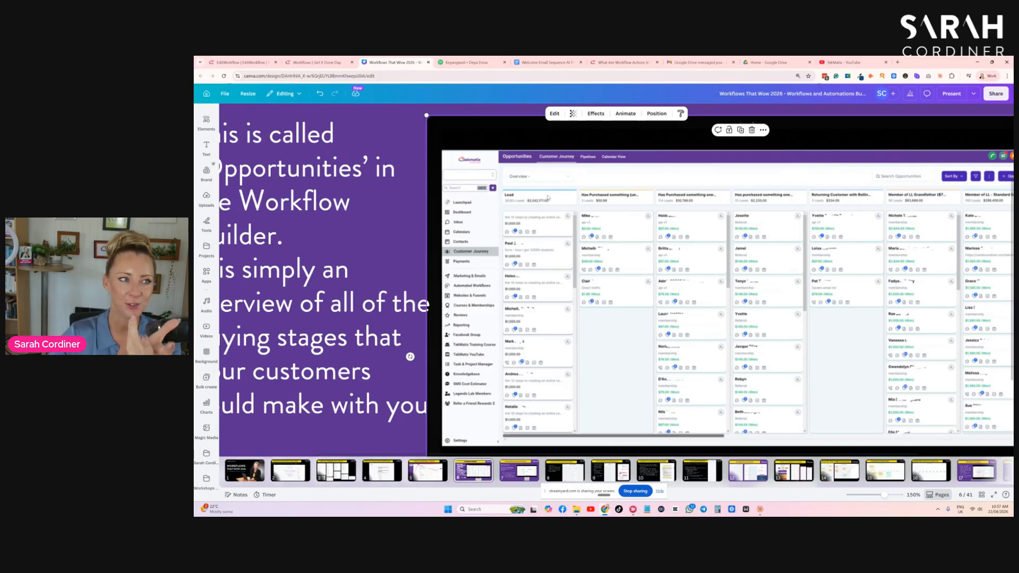
{"action": "left_click", "coordinate": [253, 61]}
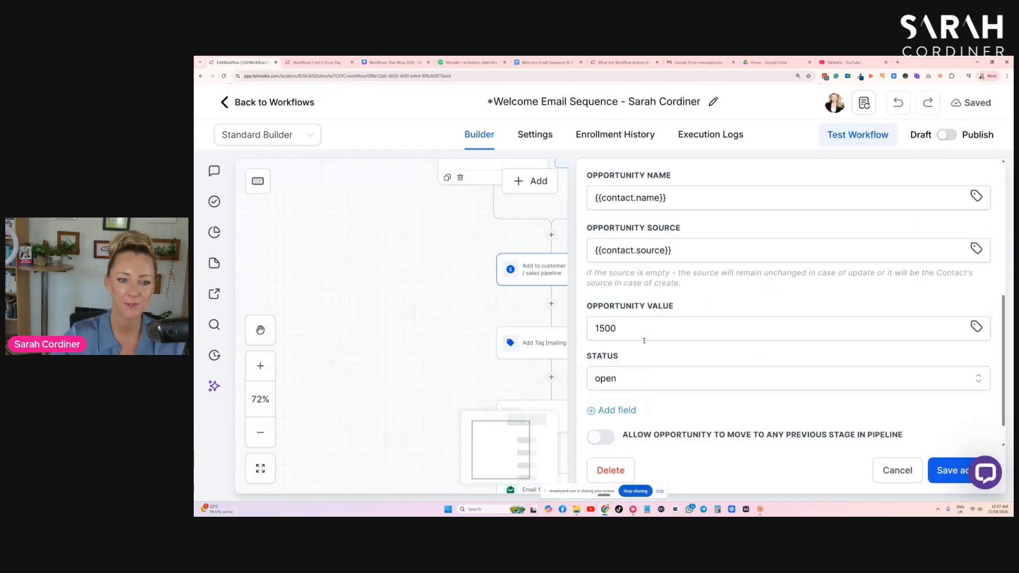
- Review the opportunity value and status options, keep status open, and save the pipeline action
{"action": "double_click", "coordinate": [610, 328]}
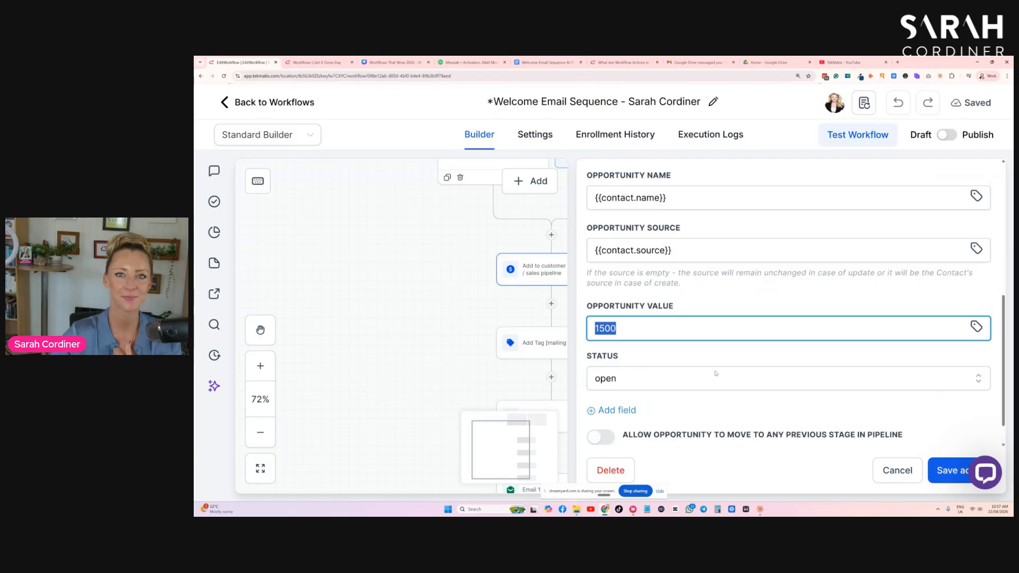
{"action": "left_click", "coordinate": [677, 304]}
{"action": "left_click_drag", "start_coordinate": [676, 306], "coordinate": [584, 306]}
{"action": "left_click", "coordinate": [692, 308]}
{"action": "left_click", "coordinate": [659, 328]}
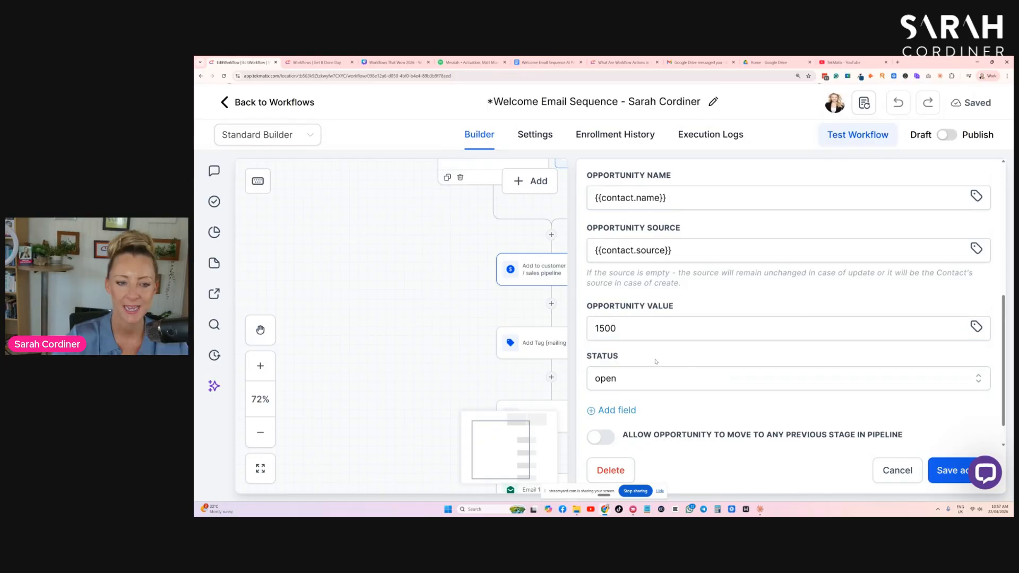
{"action": "left_click", "coordinate": [636, 385]}
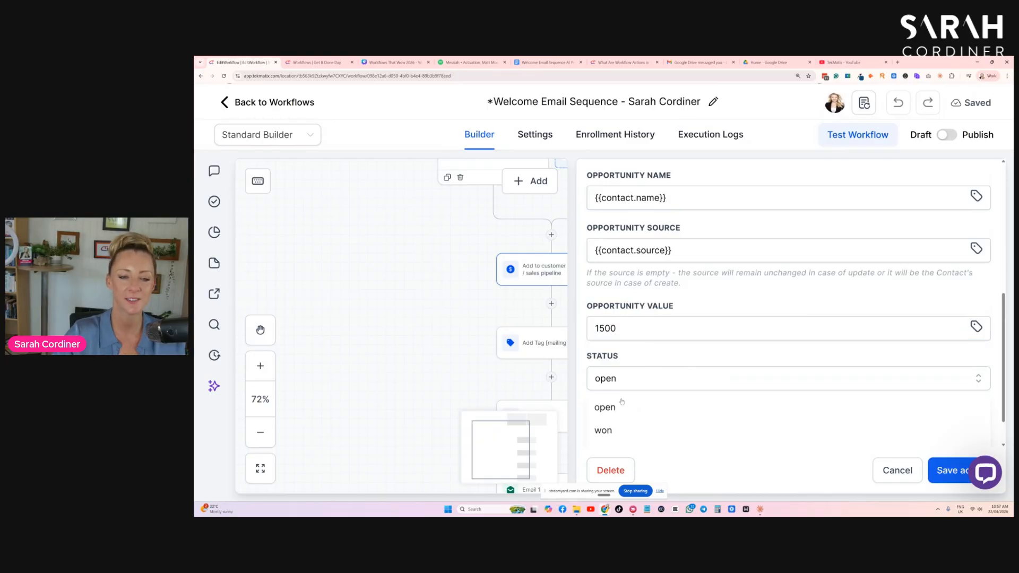
{"action": "left_click", "coordinate": [651, 398]}
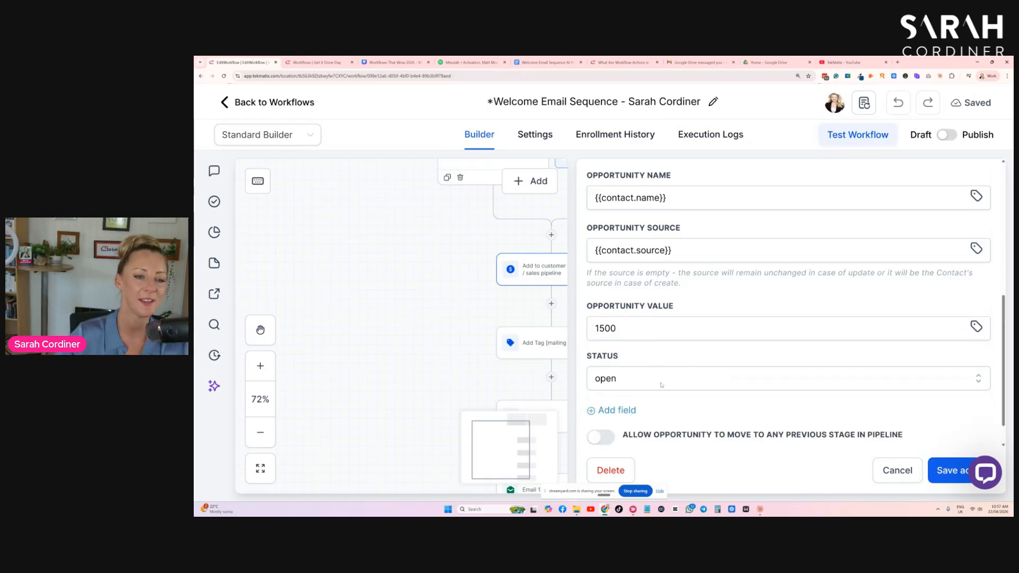
{"action": "left_click", "coordinate": [676, 390]}
{"action": "left_click", "coordinate": [616, 407]}
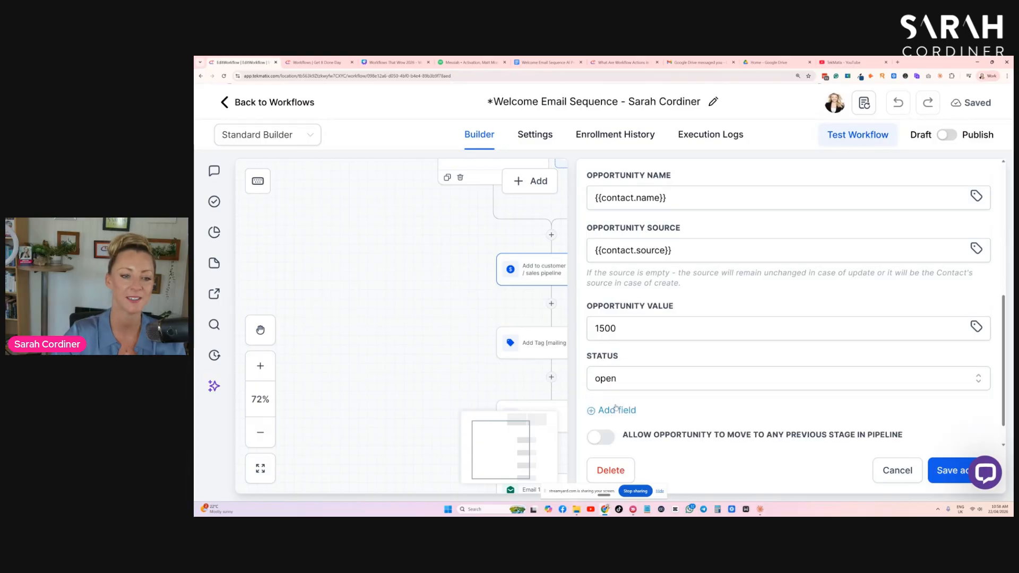
{"action": "scroll", "coordinate": [746, 368], "scroll_direction": "down", "scroll_amount": 1}
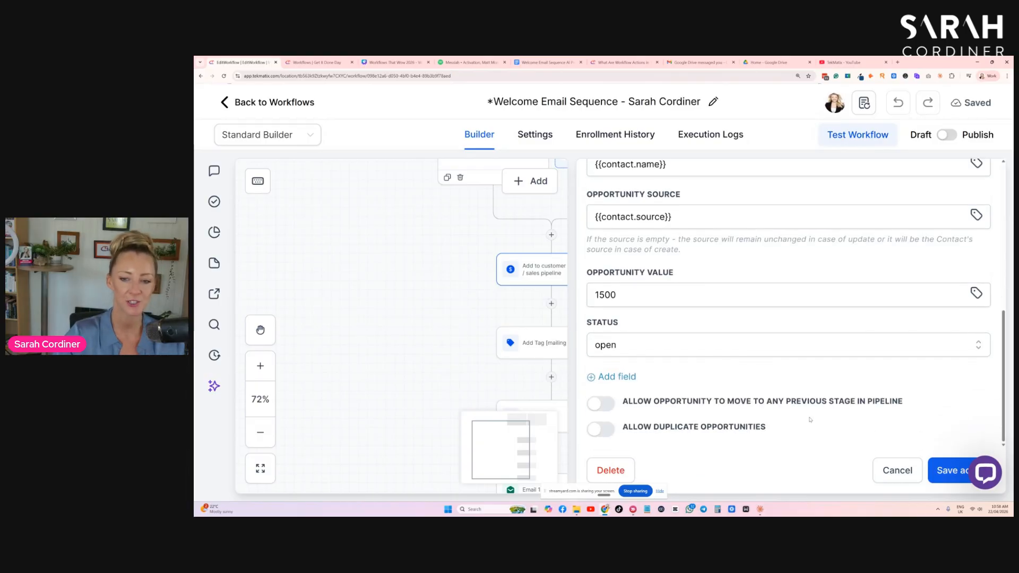
{"action": "left_click", "coordinate": [948, 471]}
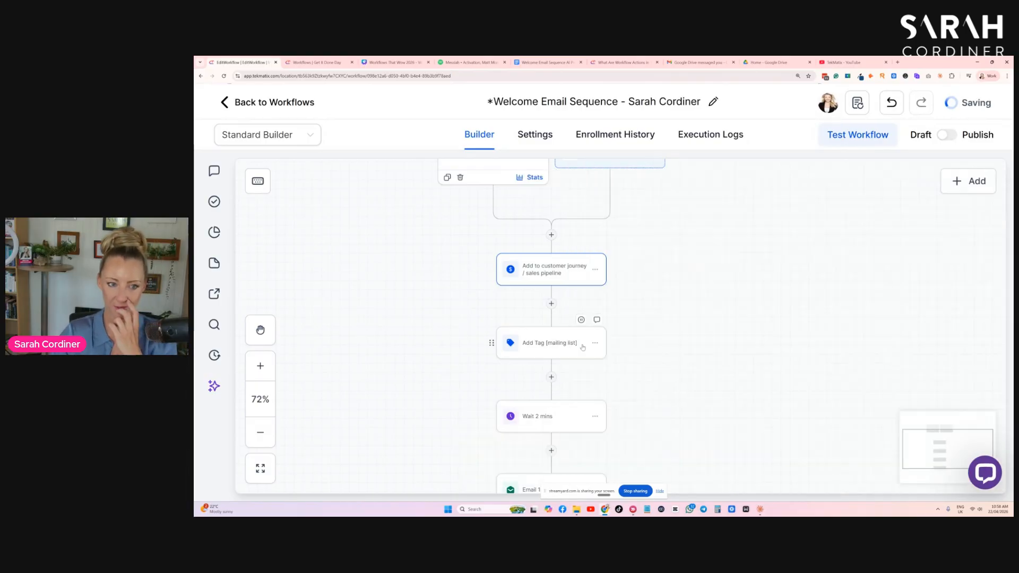
- Add an Add To Notes action after the Add Tag [mailing list] step, pasting a note that the contact joined the mailing list and welcome sequence, and save it
{"action": "left_click_drag", "start_coordinate": [689, 291], "coordinate": [721, 350]}
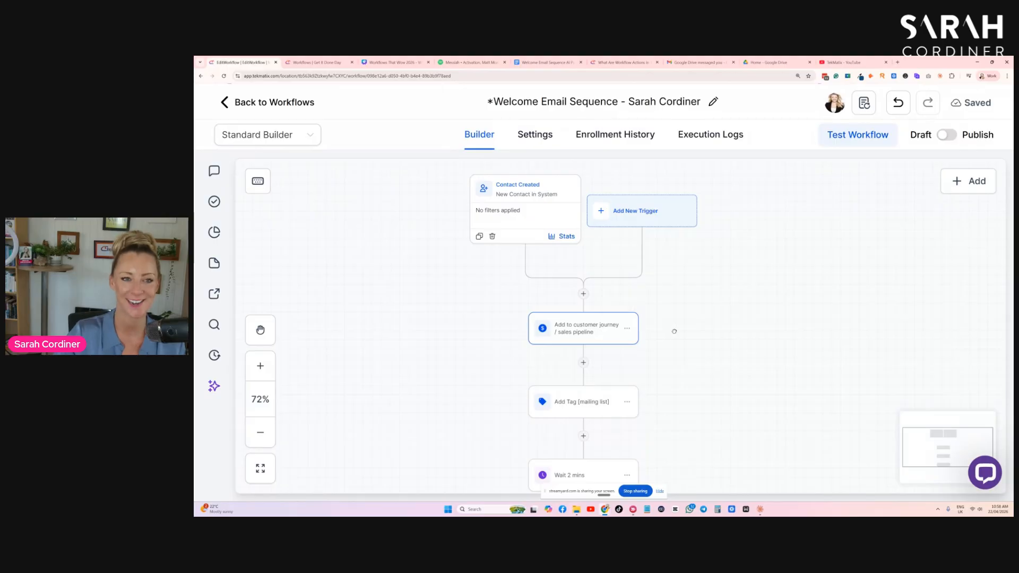
{"action": "left_click_drag", "start_coordinate": [674, 330], "coordinate": [712, 318]}
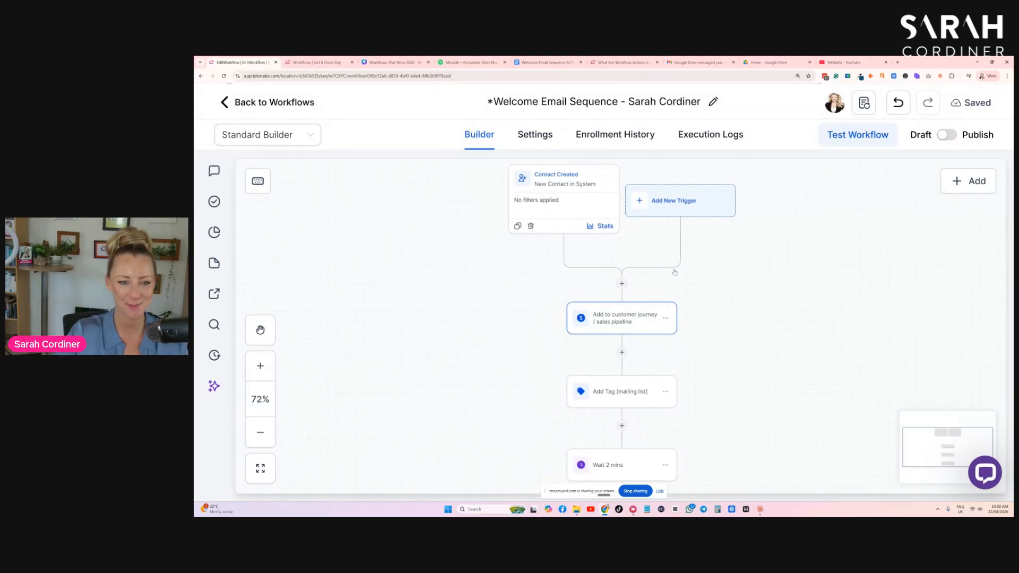
{"action": "scroll", "coordinate": [606, 395], "scroll_direction": "down", "scroll_amount": 2}
{"action": "left_click", "coordinate": [606, 353]}
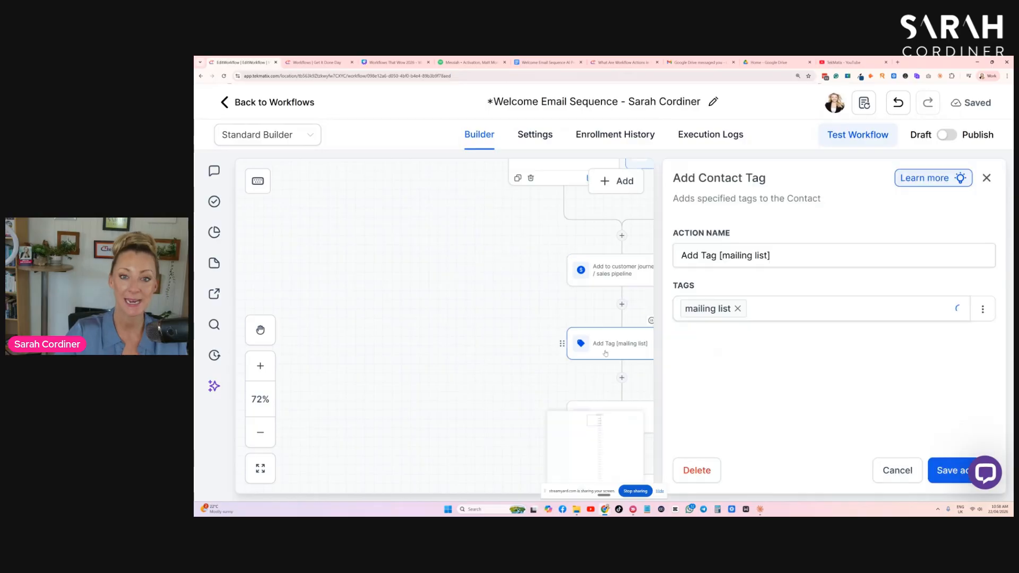
{"action": "left_click", "coordinate": [662, 346]}
{"action": "scroll", "coordinate": [663, 346], "scroll_direction": "down", "scroll_amount": 1}
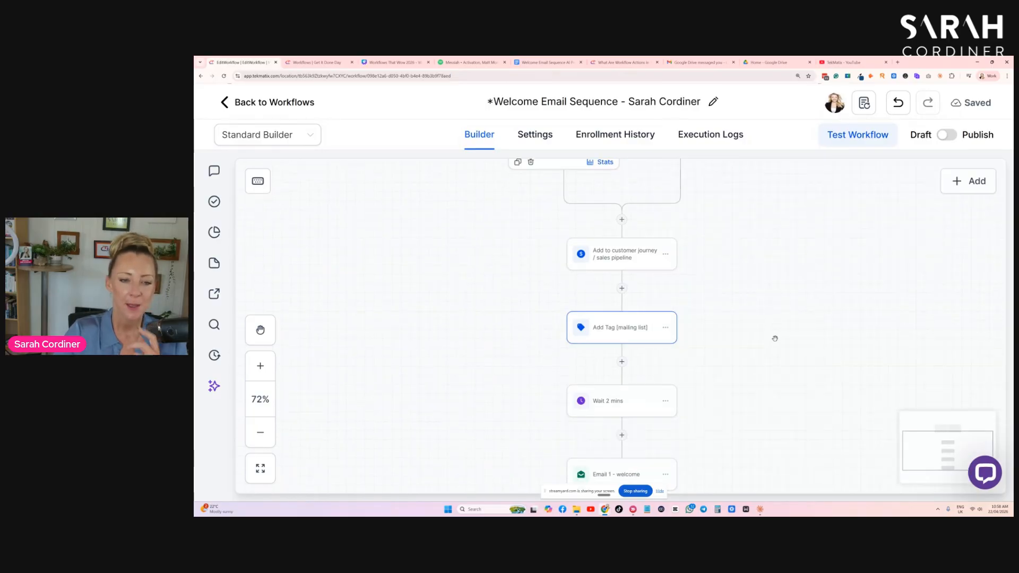
{"action": "left_click", "coordinate": [622, 362]}
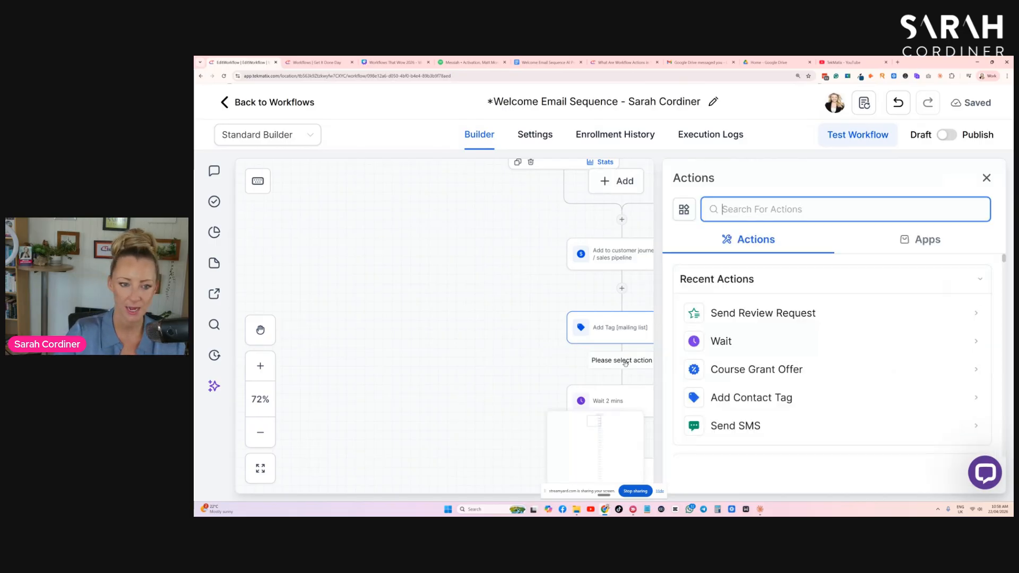
{"action": "type", "text": "note"}
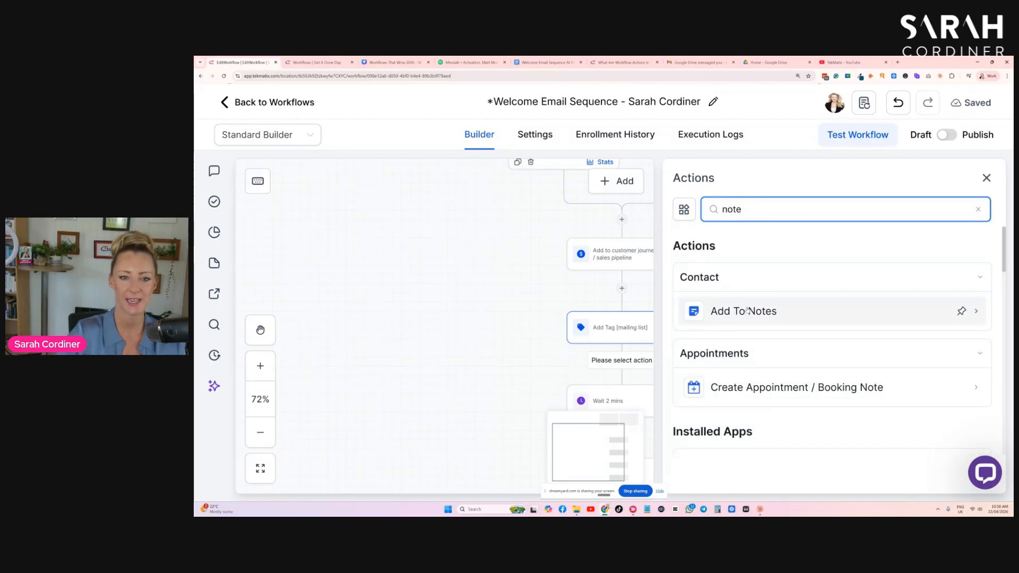
{"action": "left_click", "coordinate": [723, 314]}
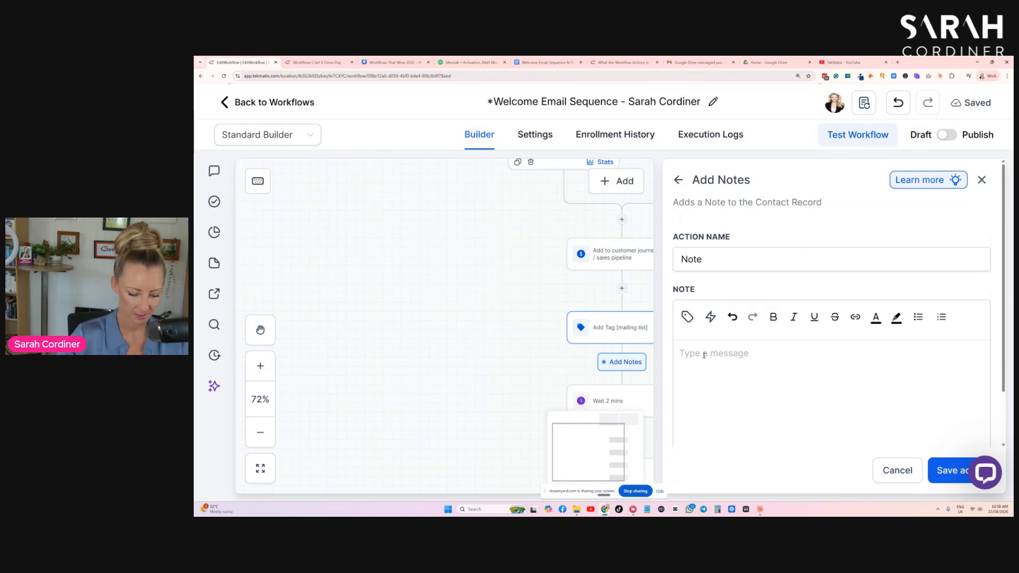
{"action": "left_click", "coordinate": [705, 354]}
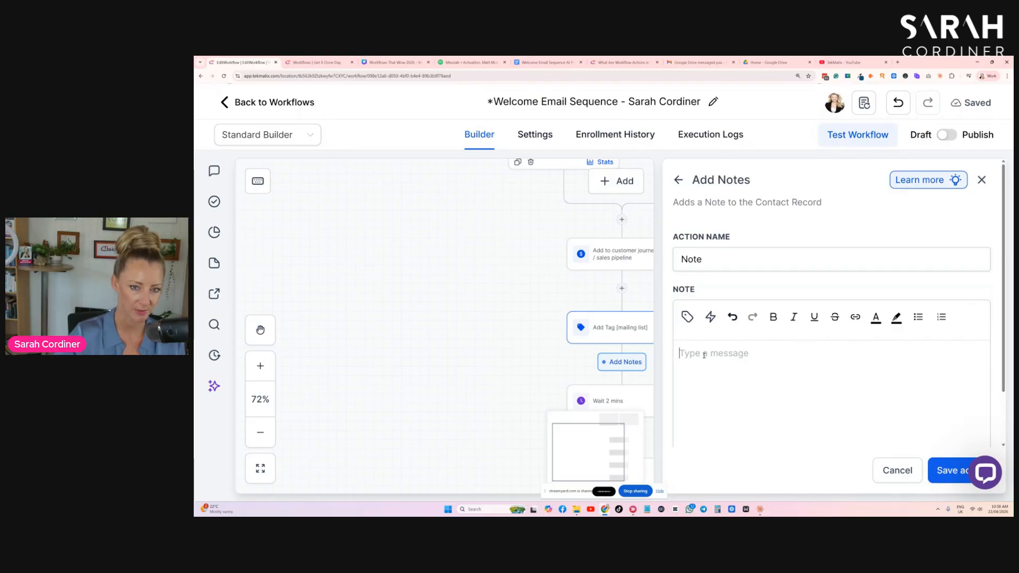
{"action": "type", "text": "this contact has just joined my mailing list as a new contact in the system and has now been added to the welcome email sequence."}
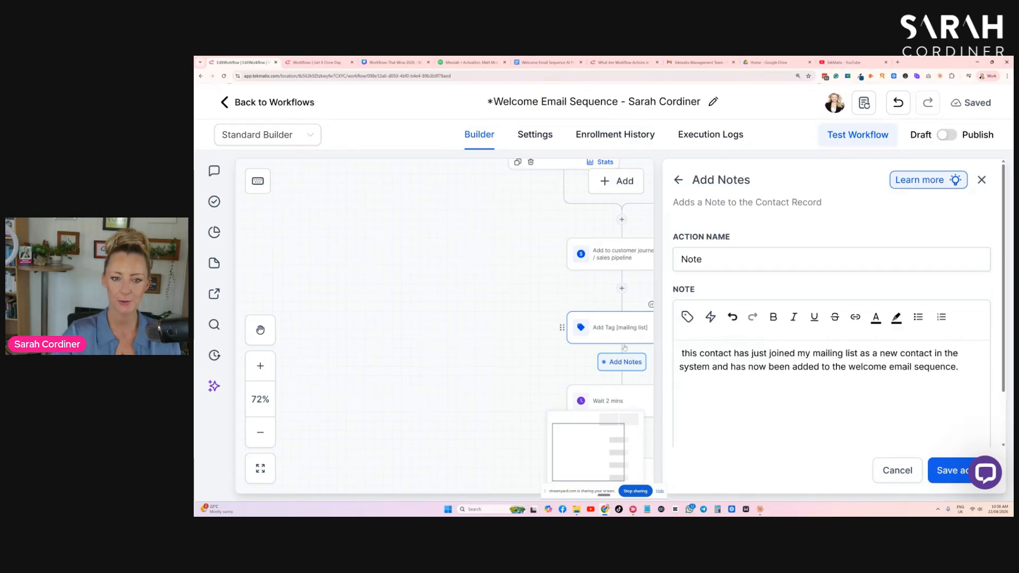
{"action": "left_click", "coordinate": [953, 474]}
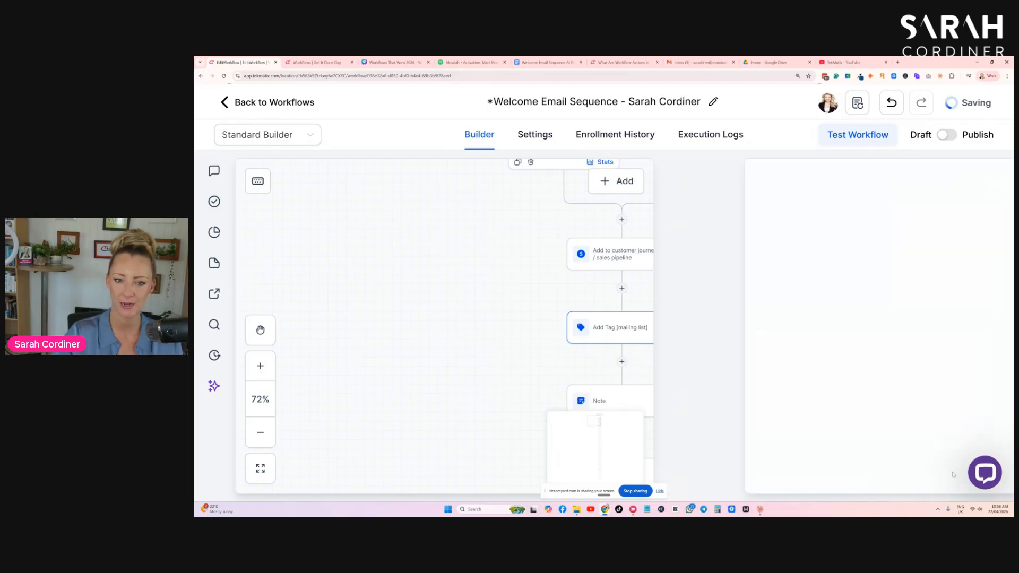
- Switch to the account's Contacts list and open the test contact's record
{"action": "left_click", "coordinate": [298, 62]}
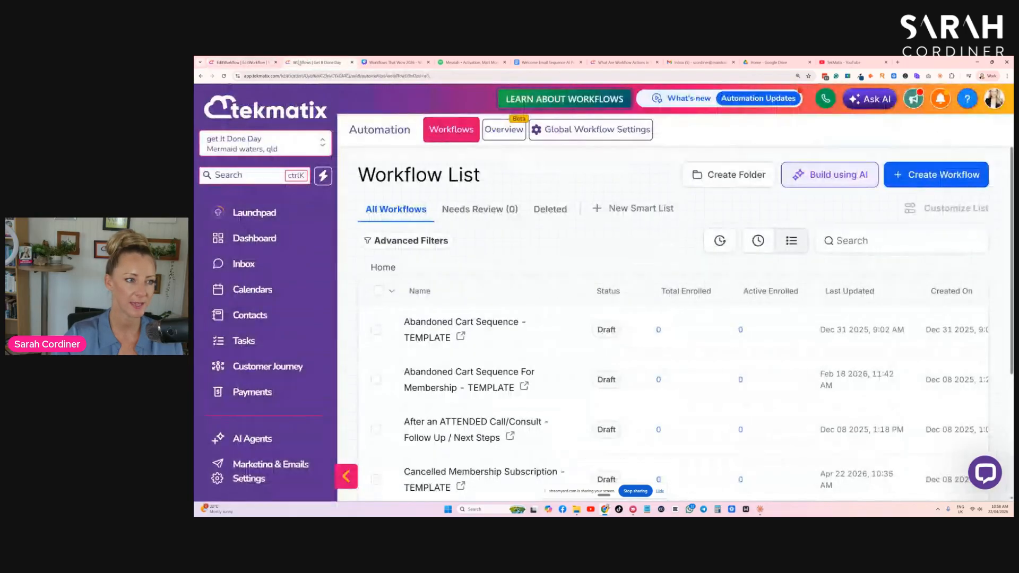
{"action": "left_click", "coordinate": [259, 317]}
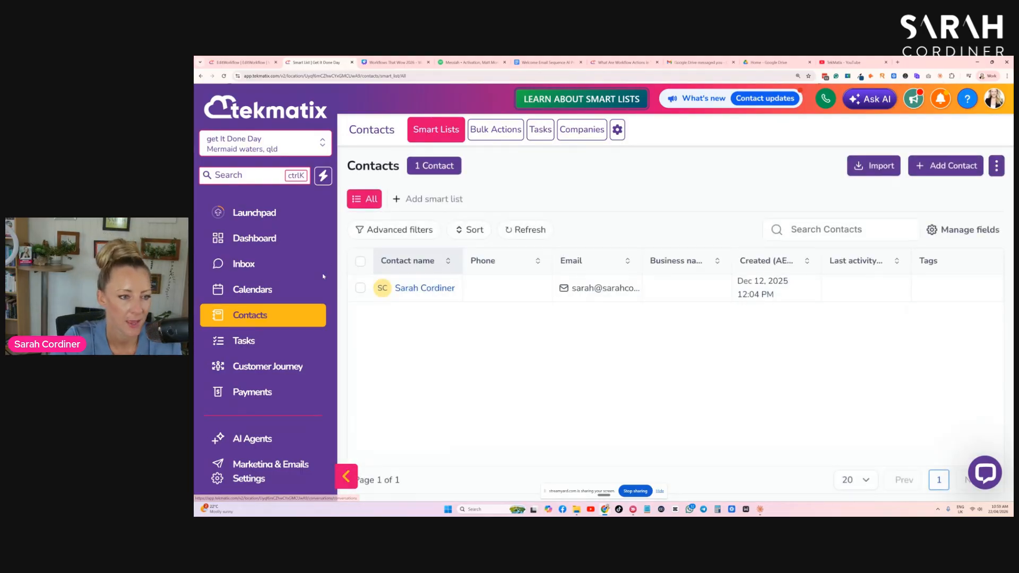
{"action": "left_click", "coordinate": [416, 289]}
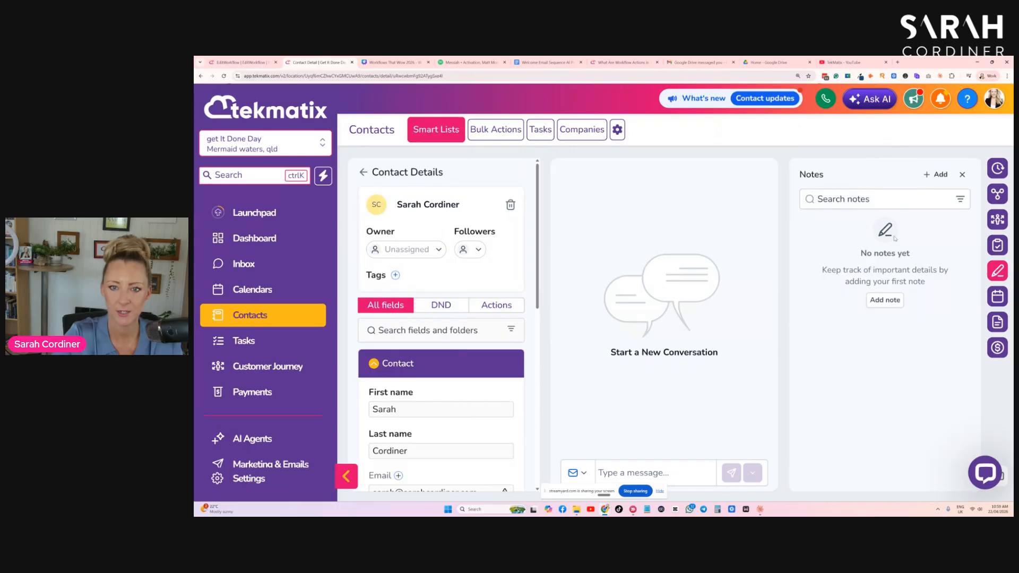
{"action": "scroll", "coordinate": [349, 301], "scroll_direction": "down", "scroll_amount": 3}
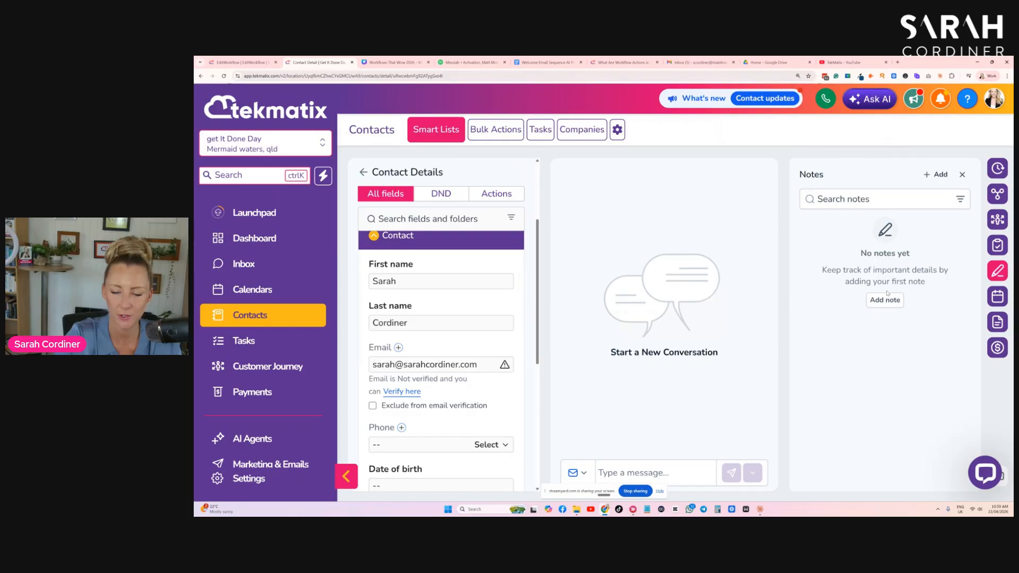
- Add a note titled notes to the contact, describing that the contact requested pricing for the special Facebook ad service, and save it
{"action": "left_click", "coordinate": [934, 176]}
{"action": "left_click", "coordinate": [845, 208]}
{"action": "type", "text": "notes"}
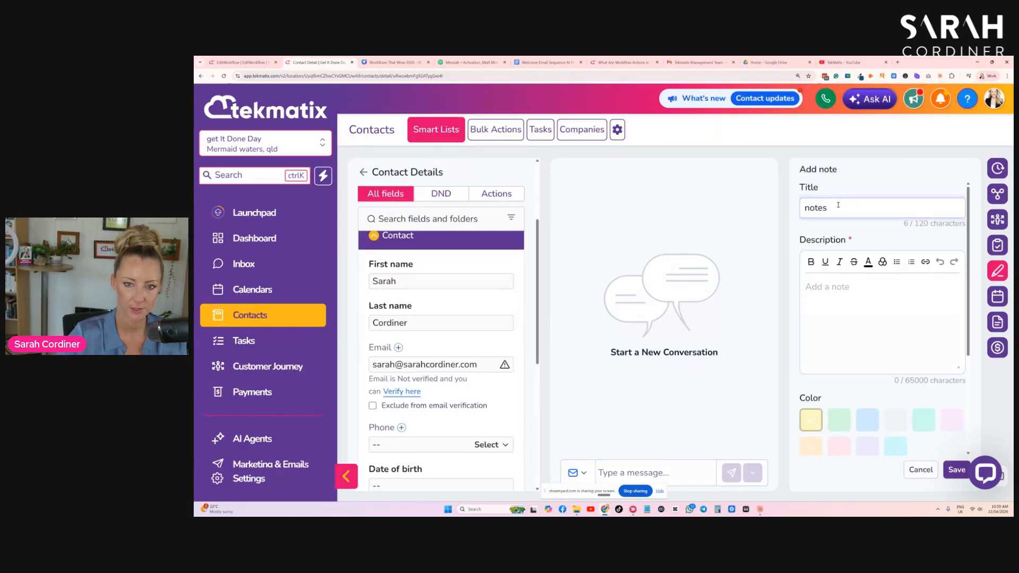
{"action": "left_click", "coordinate": [842, 290]}
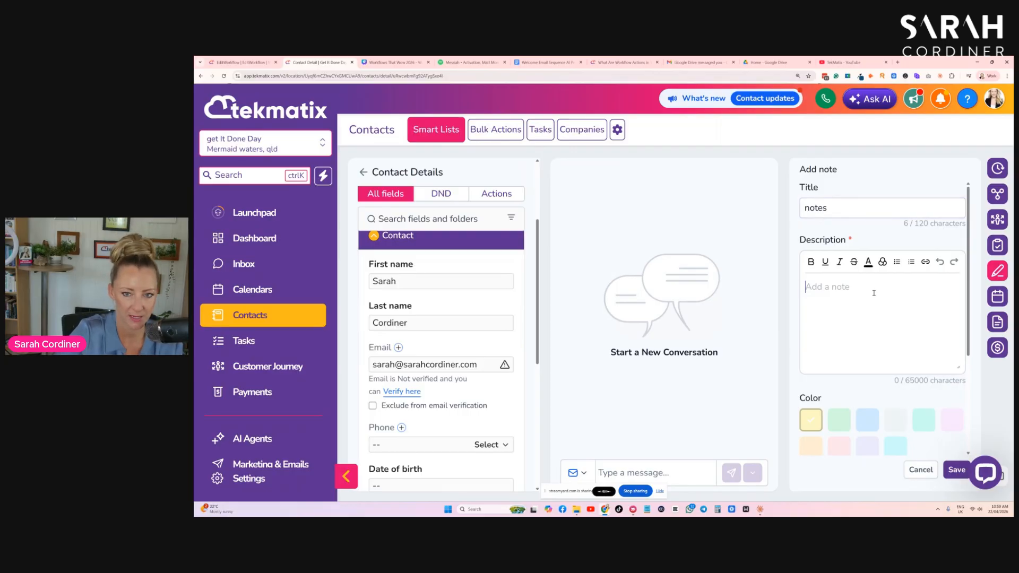
{"action": "type", "text": "today, Sarah requested pricing for the special Facebook ad service."}
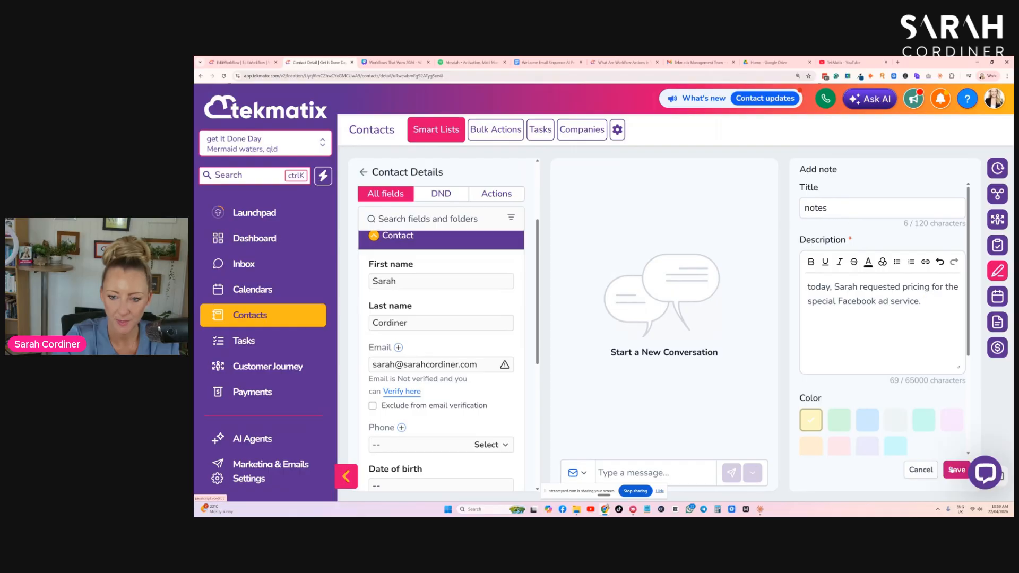
{"action": "left_click", "coordinate": [924, 420]}
{"action": "left_click", "coordinate": [956, 469]}
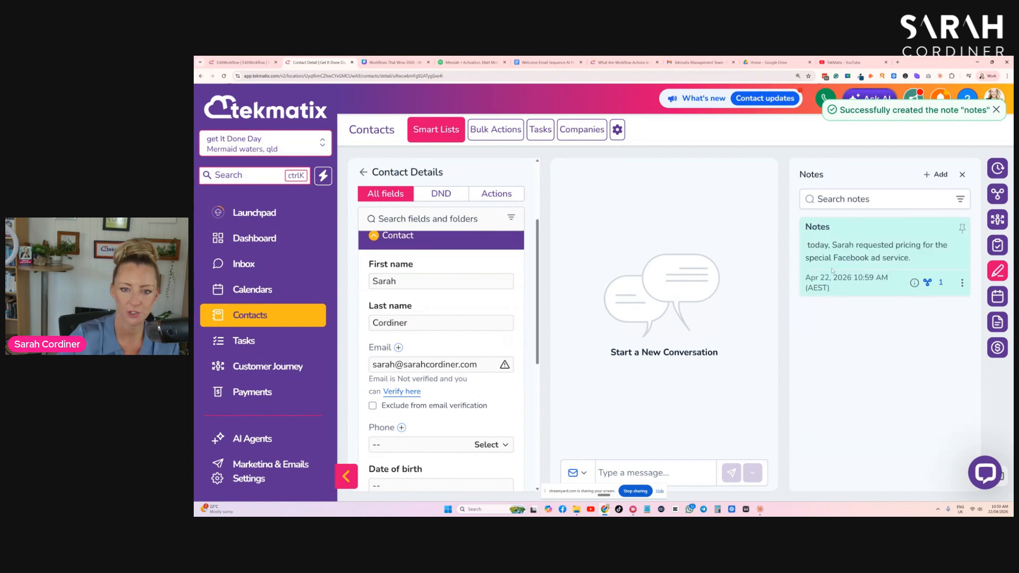
- Look over the contact's Tasks panel, then return to the workflow and review the Note action before closing it
{"action": "left_click_drag", "start_coordinate": [811, 277], "coordinate": [875, 339]}
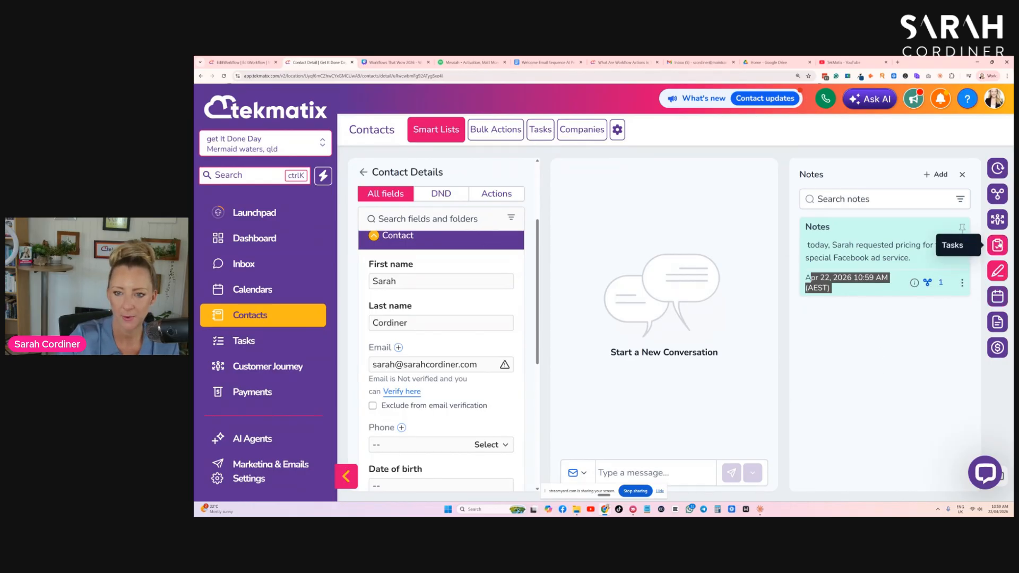
{"action": "left_click", "coordinate": [998, 245]}
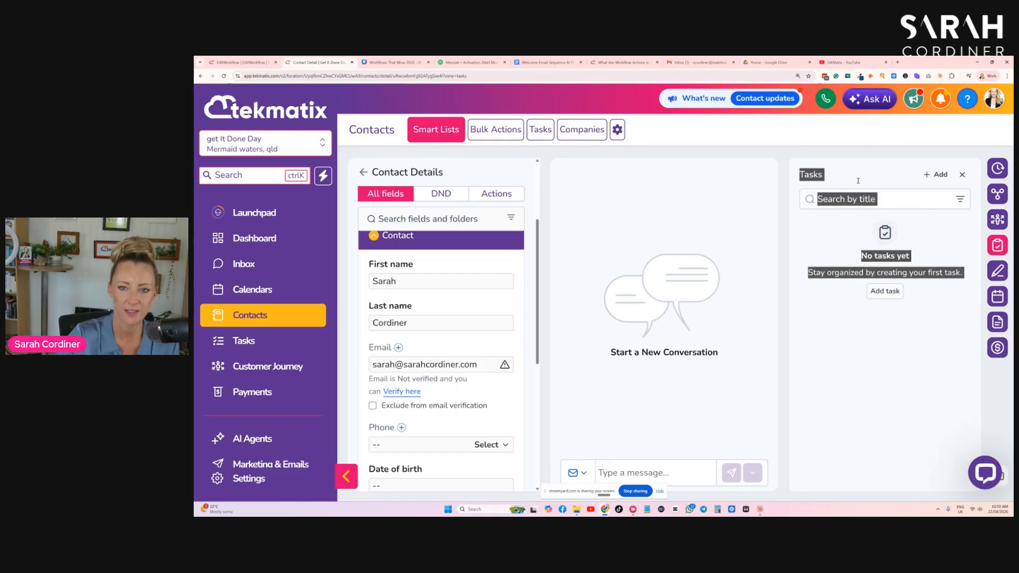
{"action": "left_click", "coordinate": [241, 62]}
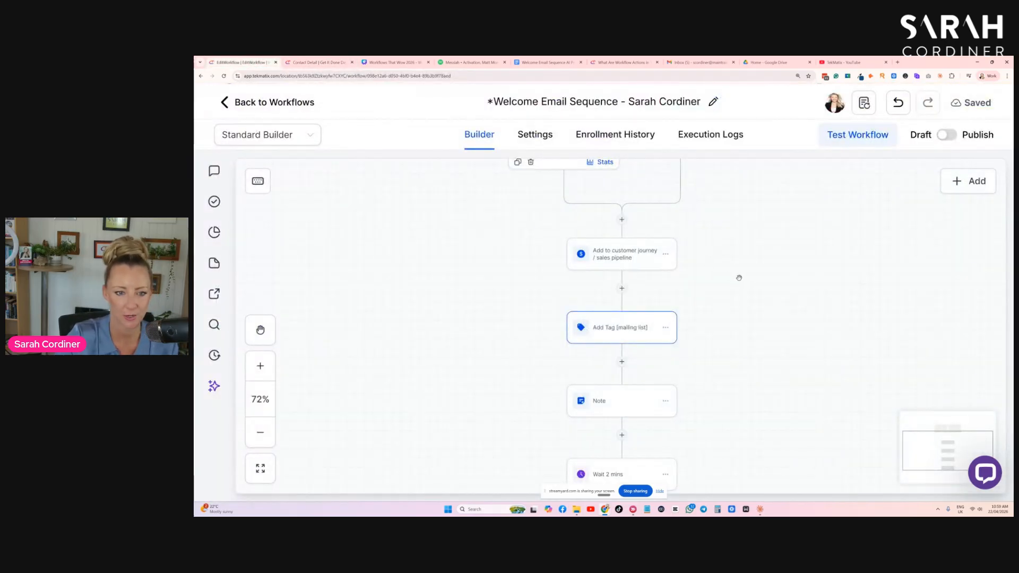
{"action": "scroll", "coordinate": [710, 278], "scroll_direction": "down", "scroll_amount": 2}
{"action": "left_click", "coordinate": [604, 362]}
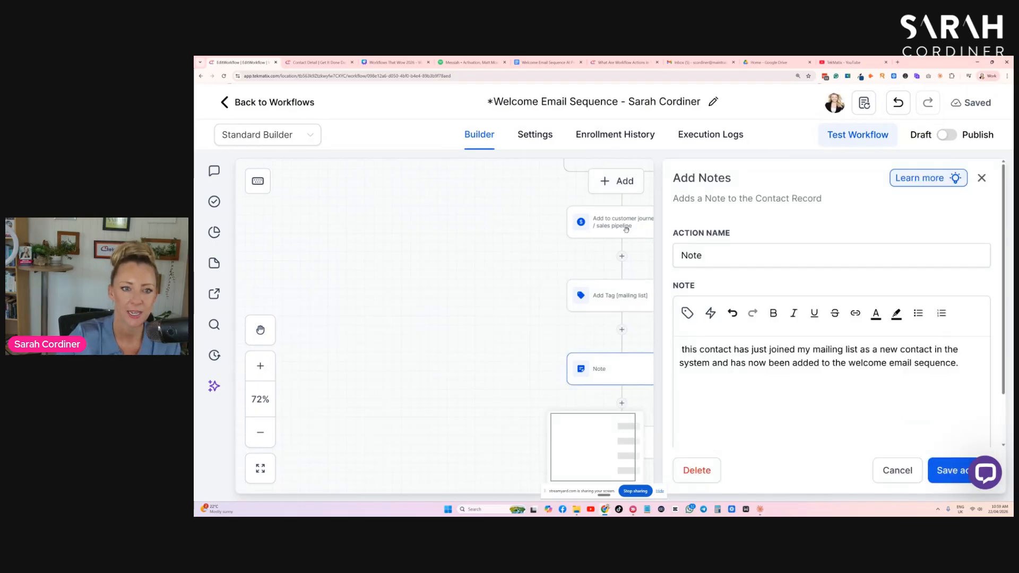
{"action": "scroll", "coordinate": [604, 247], "scroll_direction": "up", "scroll_amount": 3}
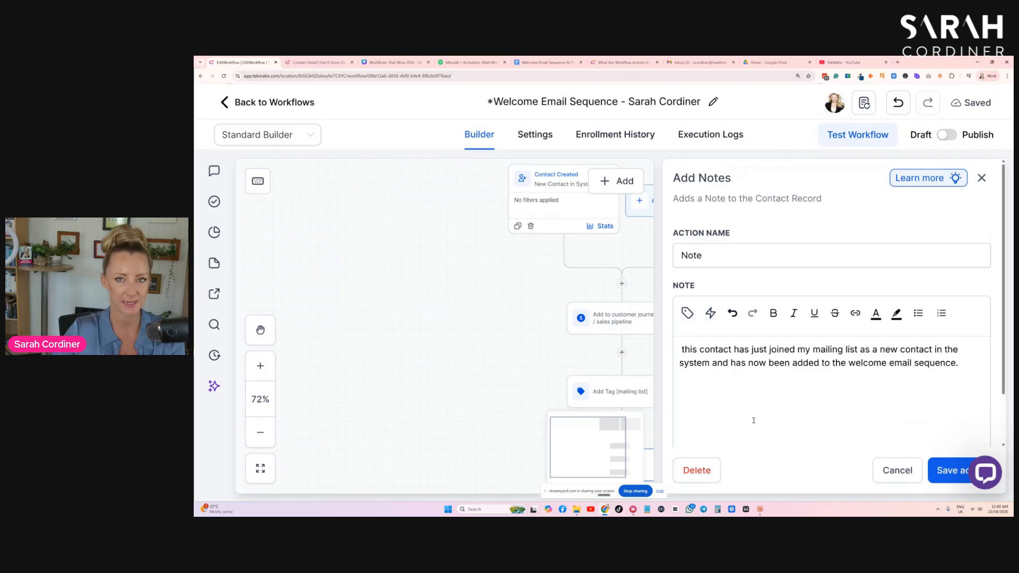
{"action": "left_click", "coordinate": [898, 471]}
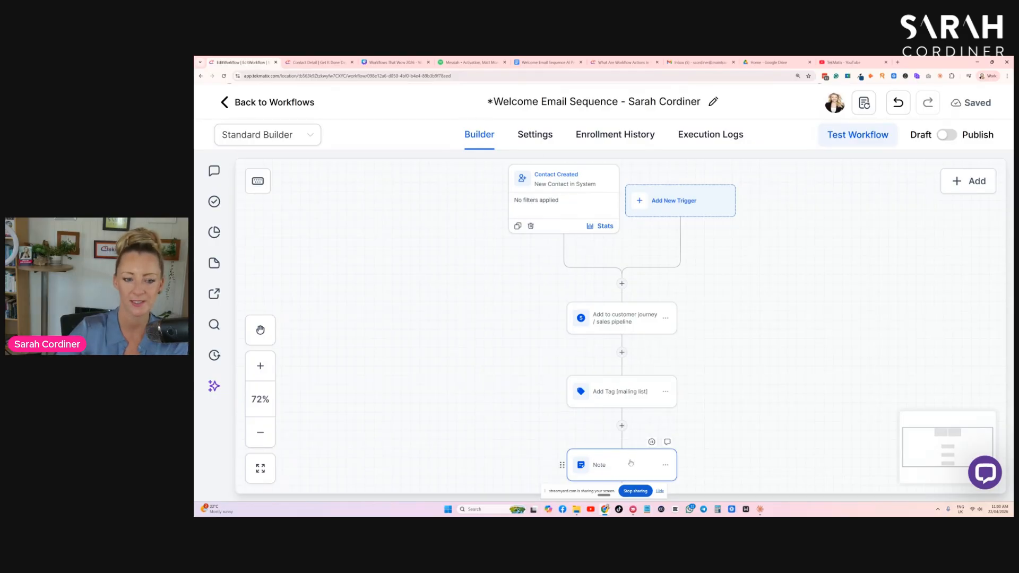
- Open the Email 1 - welcome action further down the workflow
{"action": "scroll", "coordinate": [716, 275], "scroll_direction": "down", "scroll_amount": 2}
{"action": "scroll", "coordinate": [719, 272], "scroll_direction": "down", "scroll_amount": 2}
{"action": "scroll", "coordinate": [627, 328], "scroll_direction": "down", "scroll_amount": 4}
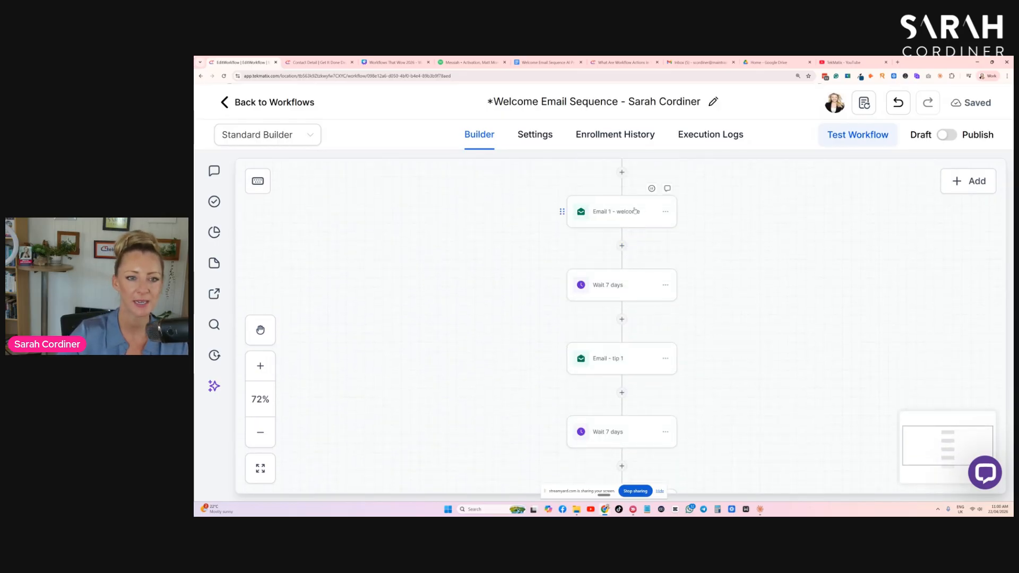
{"action": "left_click", "coordinate": [635, 211]}
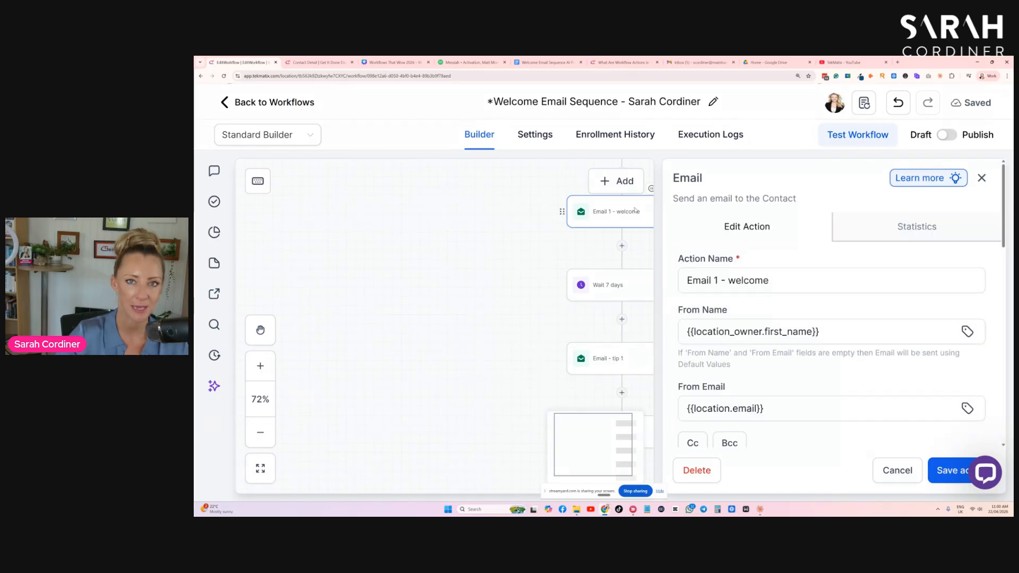
- Review the AI prompt for your welcome sequence slide in the presentation, then return to the workflow
{"action": "left_click", "coordinate": [394, 62]}
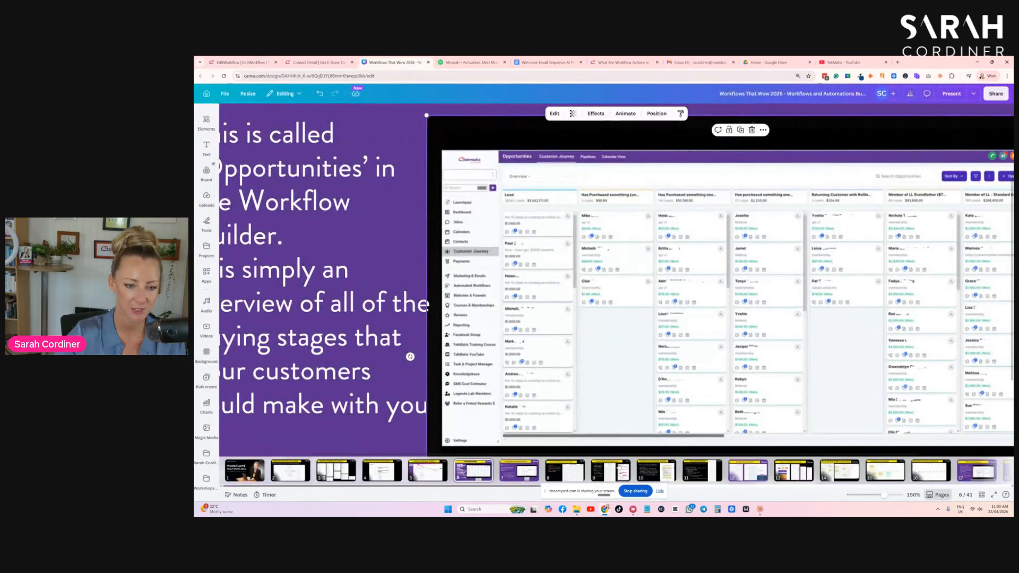
{"action": "left_click", "coordinate": [655, 471]}
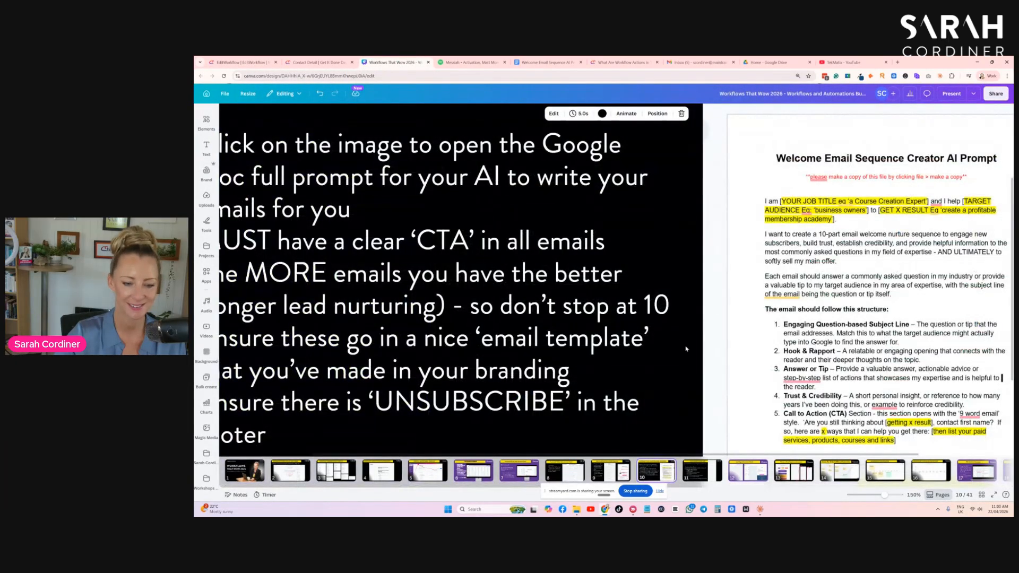
{"action": "scroll", "coordinate": [673, 340], "scroll_direction": "down", "scroll_amount": 3, "text": "ctrl"}
{"action": "scroll", "coordinate": [674, 340], "scroll_direction": "down", "scroll_amount": 1, "text": "ctrl"}
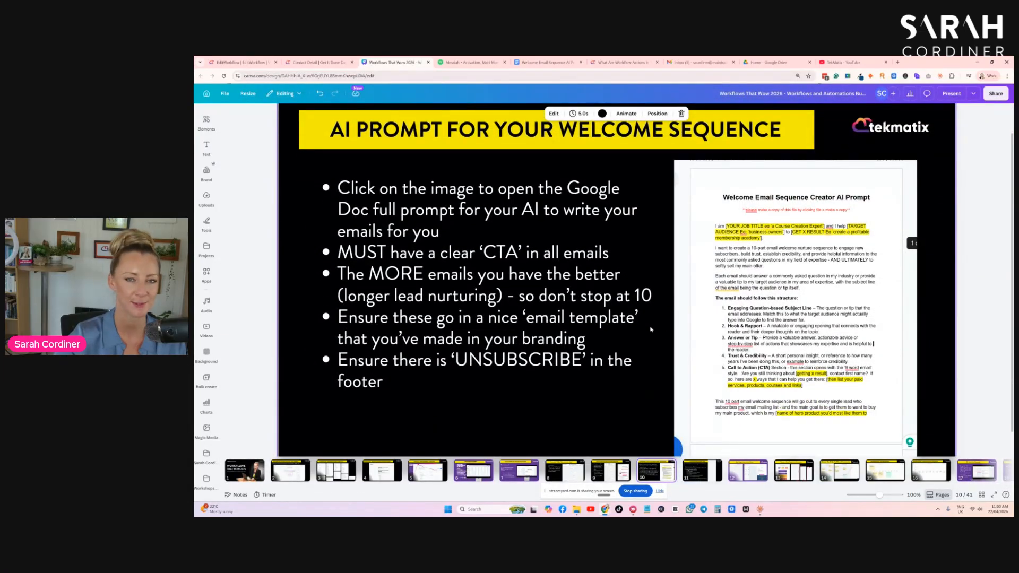
{"action": "left_click", "coordinate": [228, 62]}
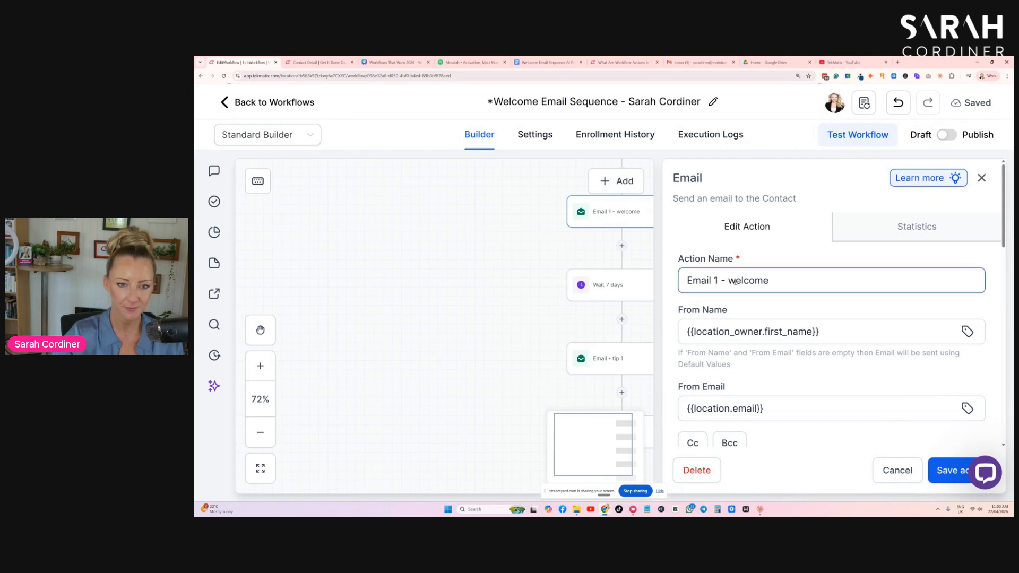
- Replace the email's From Name with the Account Name custom value
{"action": "left_click_drag", "start_coordinate": [743, 259], "coordinate": [679, 260]}
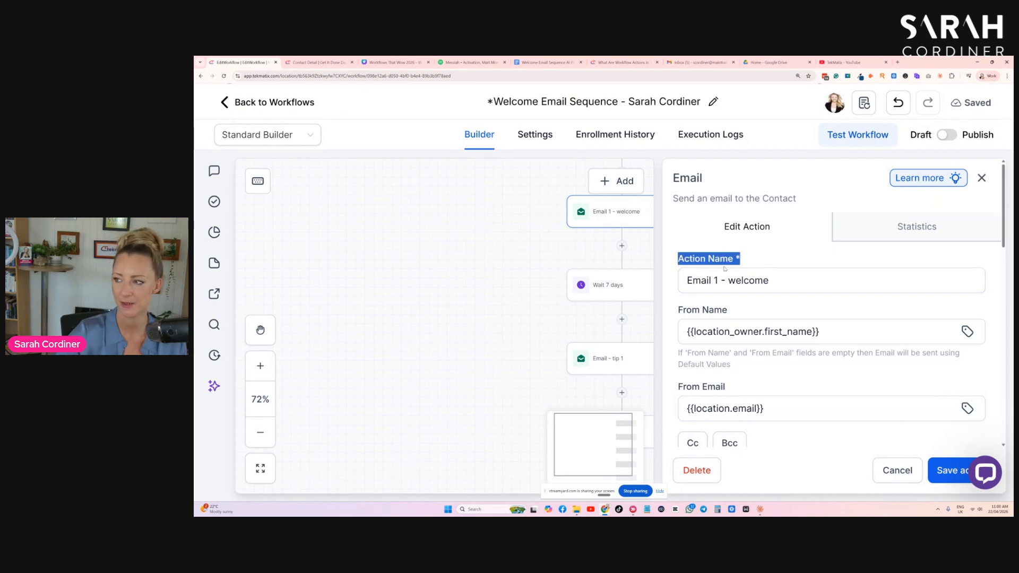
{"action": "left_click", "coordinate": [778, 260]}
{"action": "scroll", "coordinate": [770, 216], "scroll_direction": "down", "scroll_amount": 3}
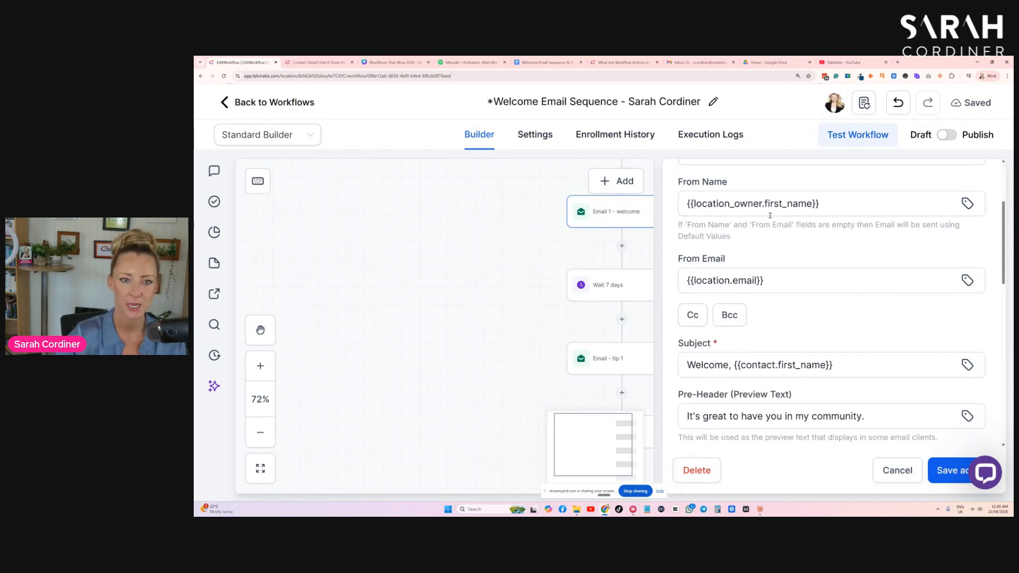
{"action": "scroll", "coordinate": [770, 216], "scroll_direction": "up", "scroll_amount": 1}
{"action": "left_click_drag", "start_coordinate": [982, 267], "coordinate": [686, 267]}
{"action": "key", "text": "BackSpace"}
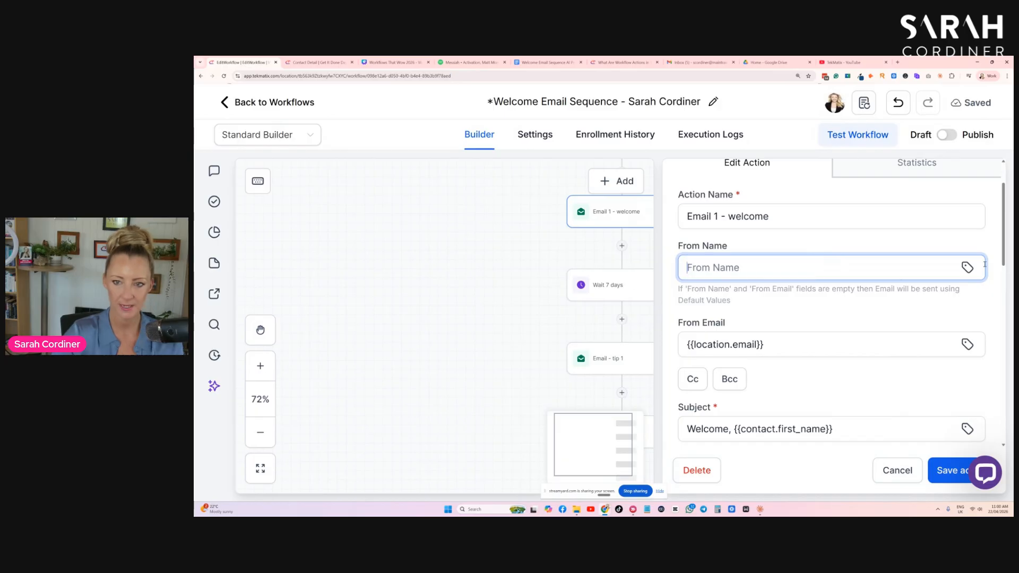
{"action": "left_click", "coordinate": [967, 268]}
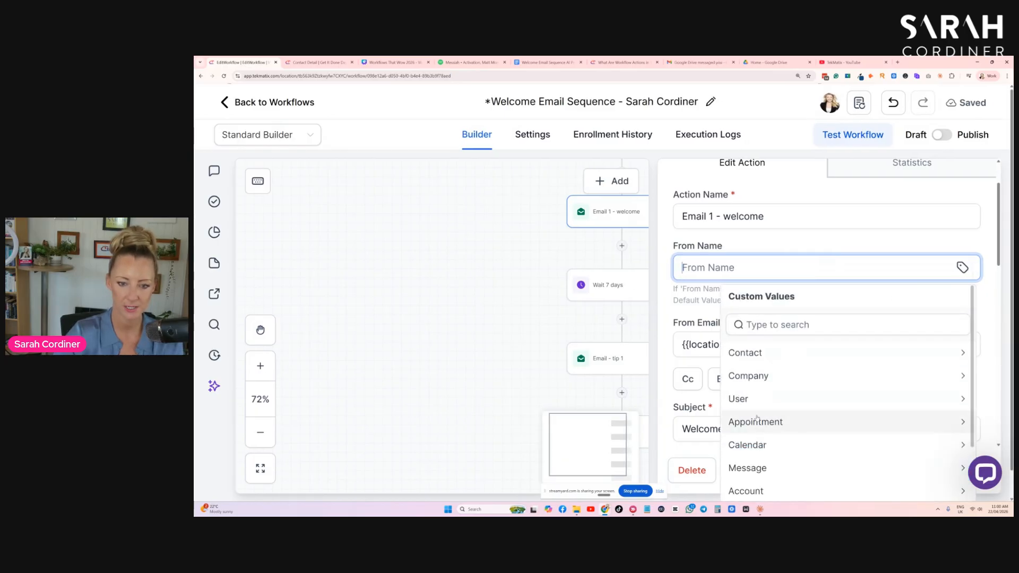
{"action": "left_click", "coordinate": [750, 491]}
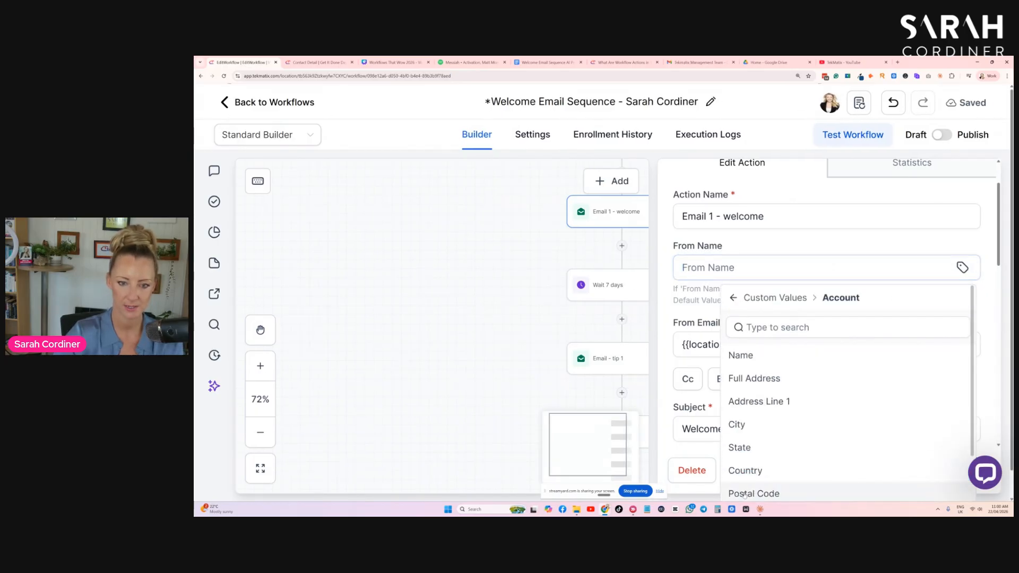
{"action": "left_click", "coordinate": [748, 358]}
- Clear the email's subject and remove its existing message content
{"action": "scroll", "coordinate": [772, 249], "scroll_direction": "down", "scroll_amount": 3}
{"action": "left_click_drag", "start_coordinate": [834, 269], "coordinate": [675, 275]}
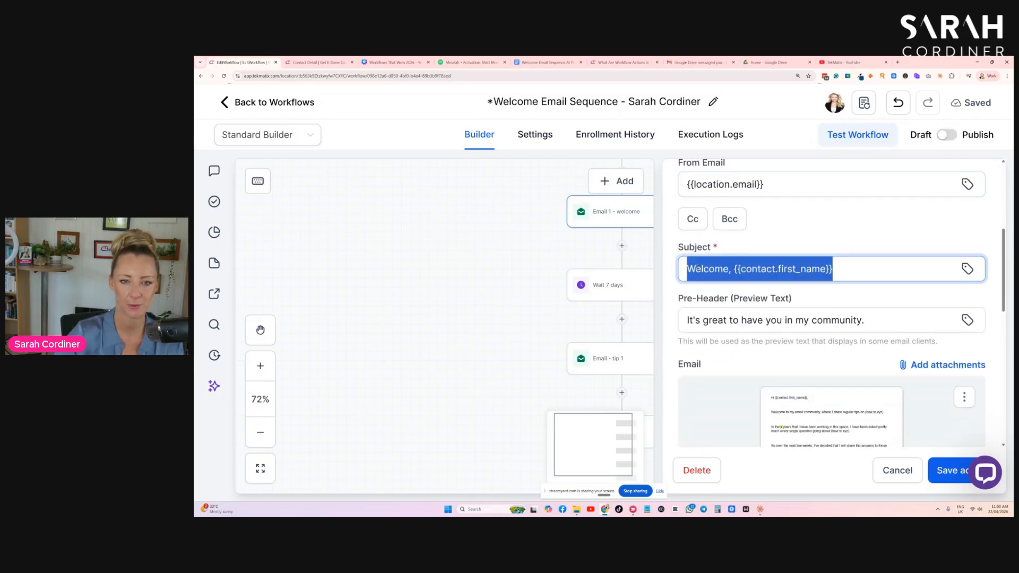
{"action": "left_click", "coordinate": [792, 235]}
{"action": "scroll", "coordinate": [792, 233], "scroll_direction": "down", "scroll_amount": 3}
{"action": "scroll", "coordinate": [964, 280], "scroll_direction": "down", "scroll_amount": 1}
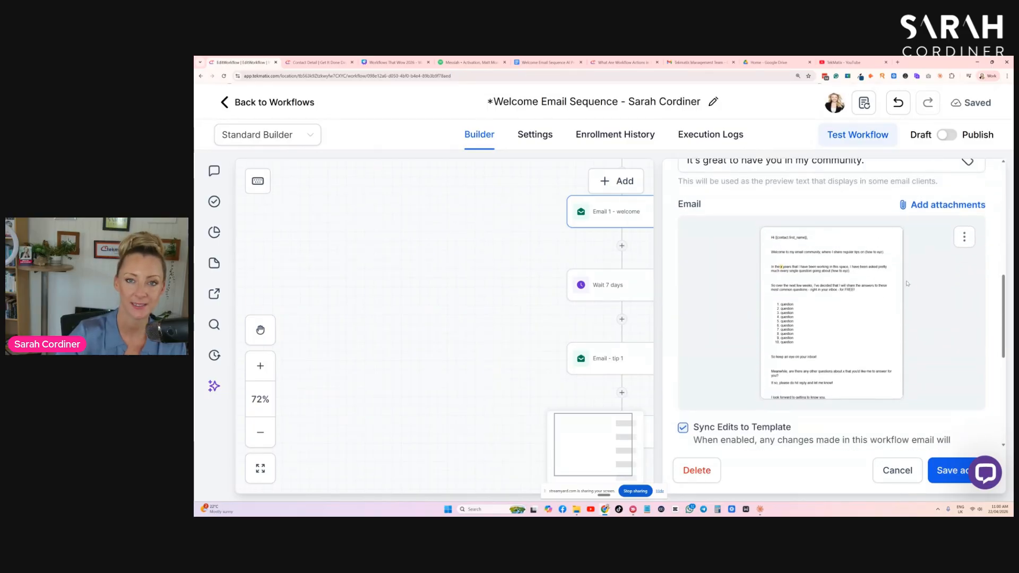
{"action": "left_click_drag", "start_coordinate": [714, 212], "coordinate": [677, 207]}
{"action": "left_click", "coordinate": [965, 239]}
{"action": "left_click", "coordinate": [973, 287]}
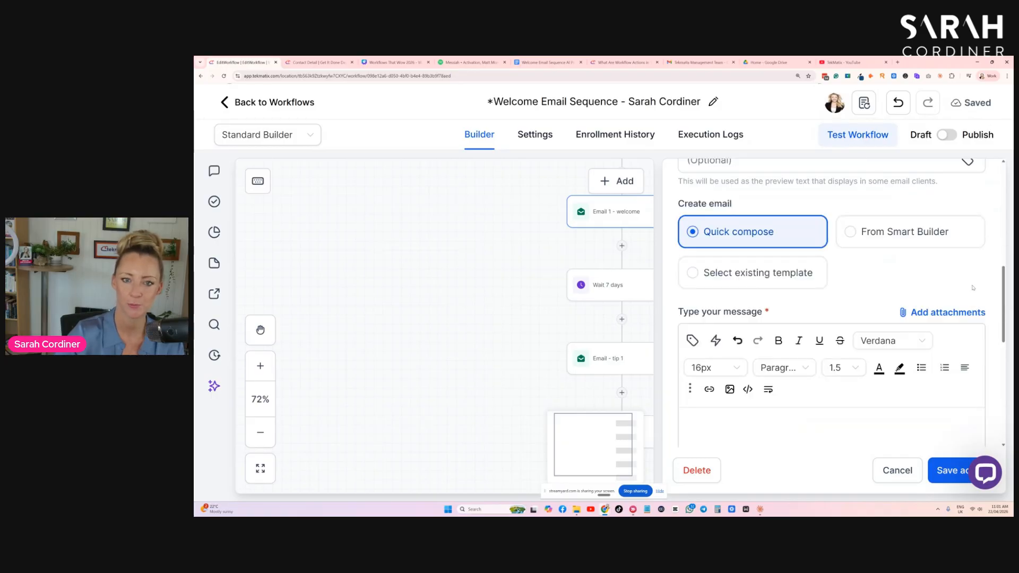
- Switch the email to use an existing template and pick **MASTER EMAIL TEMPLATE
{"action": "scroll", "coordinate": [875, 277], "scroll_direction": "up", "scroll_amount": 2}
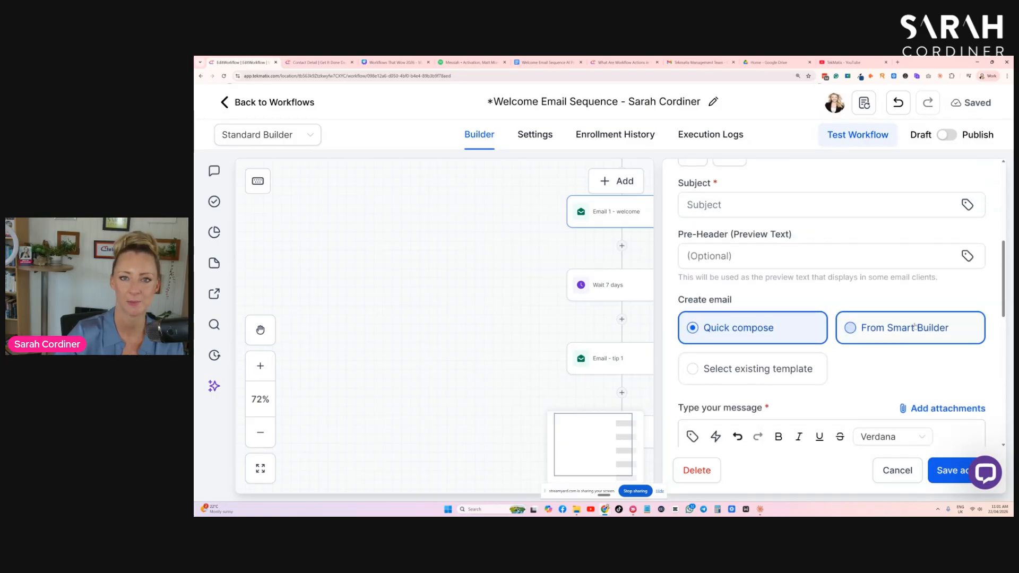
{"action": "scroll", "coordinate": [878, 315], "scroll_direction": "down", "scroll_amount": 1}
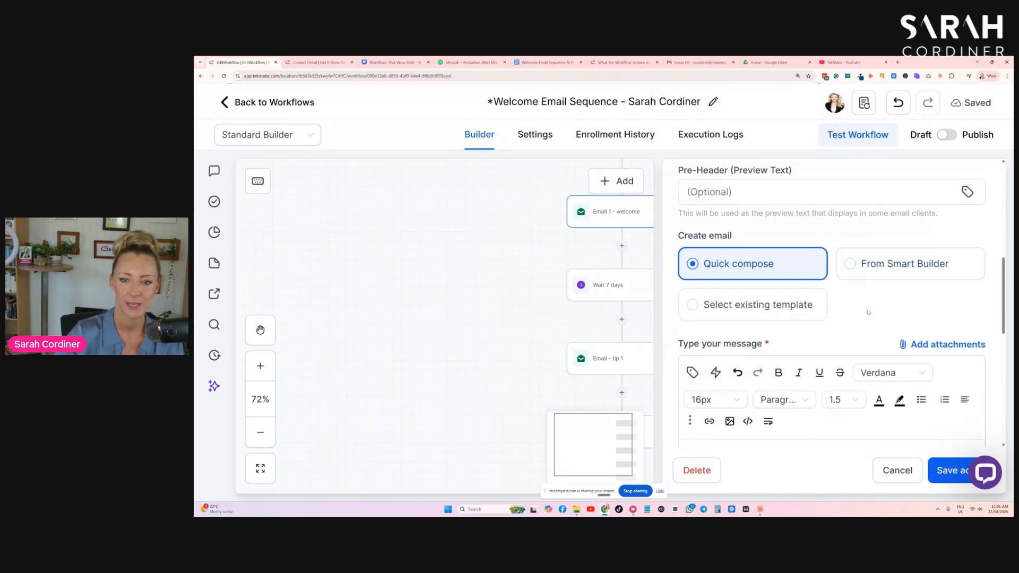
{"action": "left_click", "coordinate": [763, 307]}
{"action": "scroll", "coordinate": [749, 318], "scroll_direction": "down", "scroll_amount": 1}
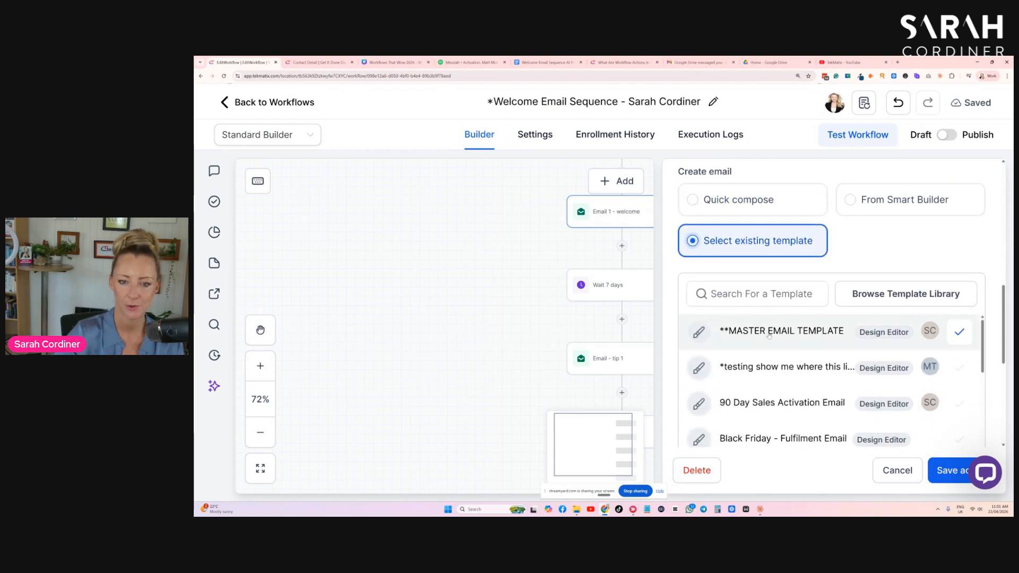
{"action": "left_click", "coordinate": [960, 333]}
- Open the template in the editor and save it as a new template named Welcome Sequence - Email 1 - (tip xxxx)
{"action": "left_click", "coordinate": [964, 205]}
{"action": "left_click", "coordinate": [955, 233]}
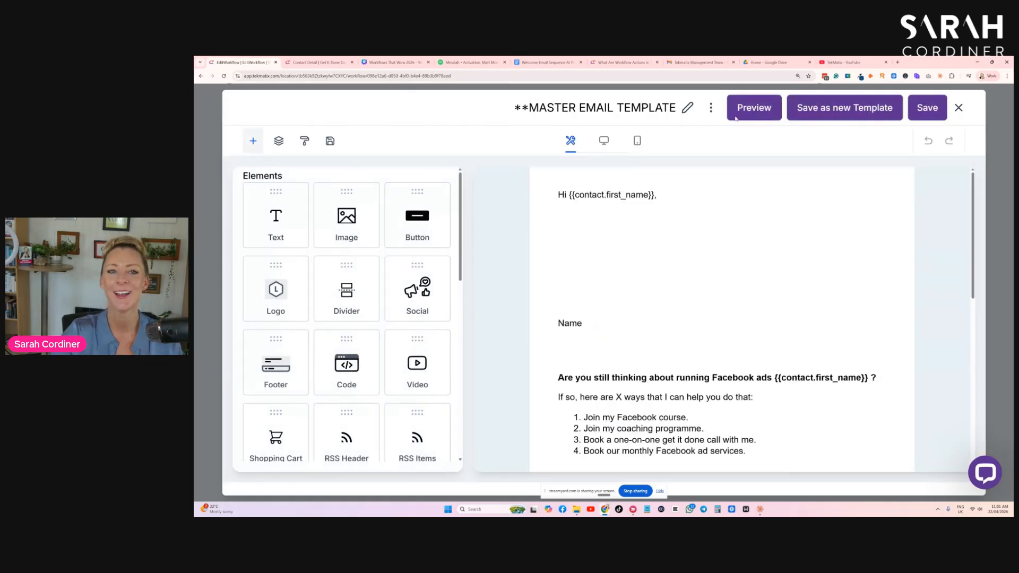
{"action": "left_click", "coordinate": [833, 109]}
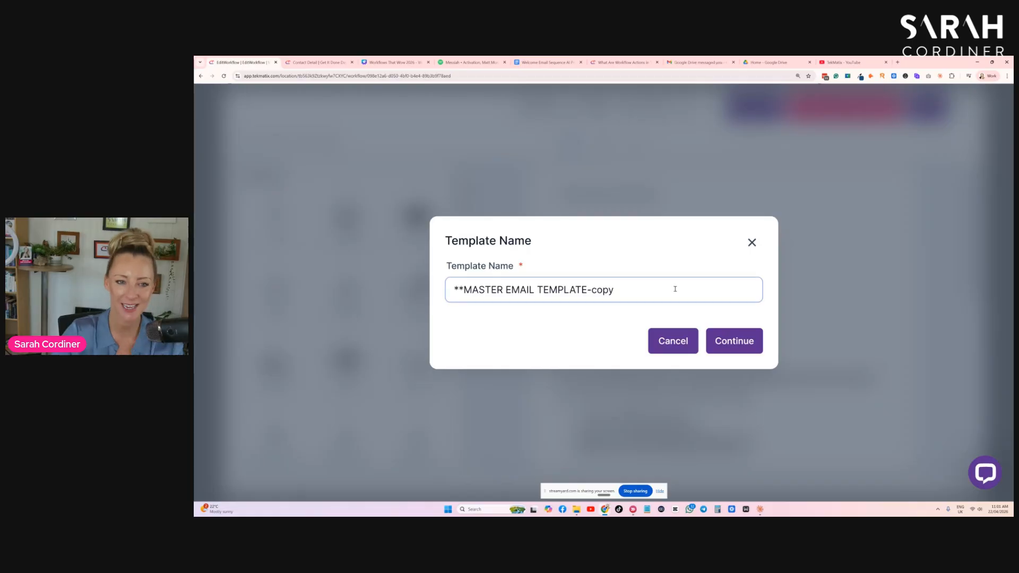
{"action": "left_click_drag", "start_coordinate": [679, 289], "coordinate": [391, 289]}
{"action": "key", "text": "BackSpace"}
{"action": "type", "text": "Welcome Sequence Email 1"}
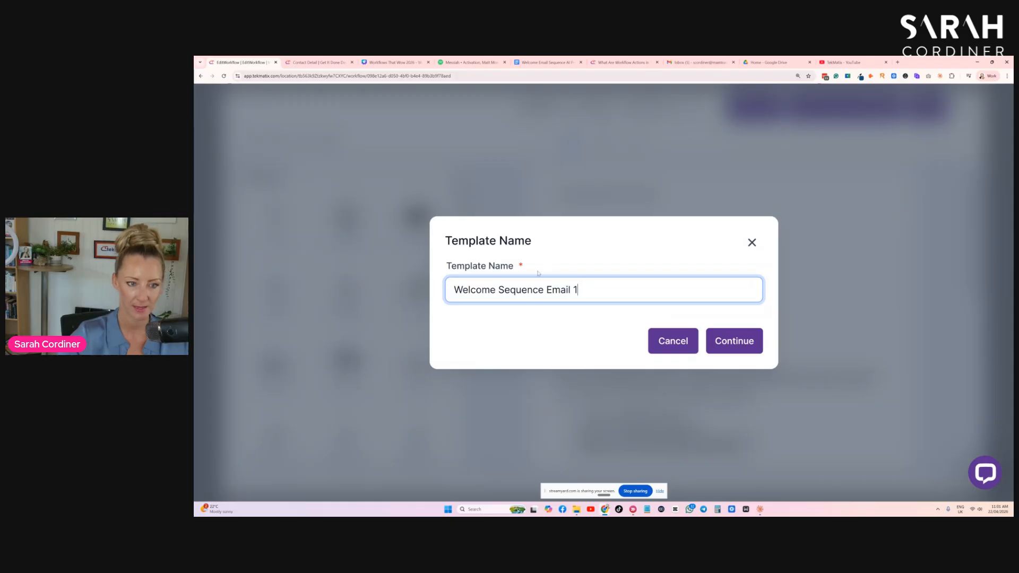
{"action": "type", "text": "- "}
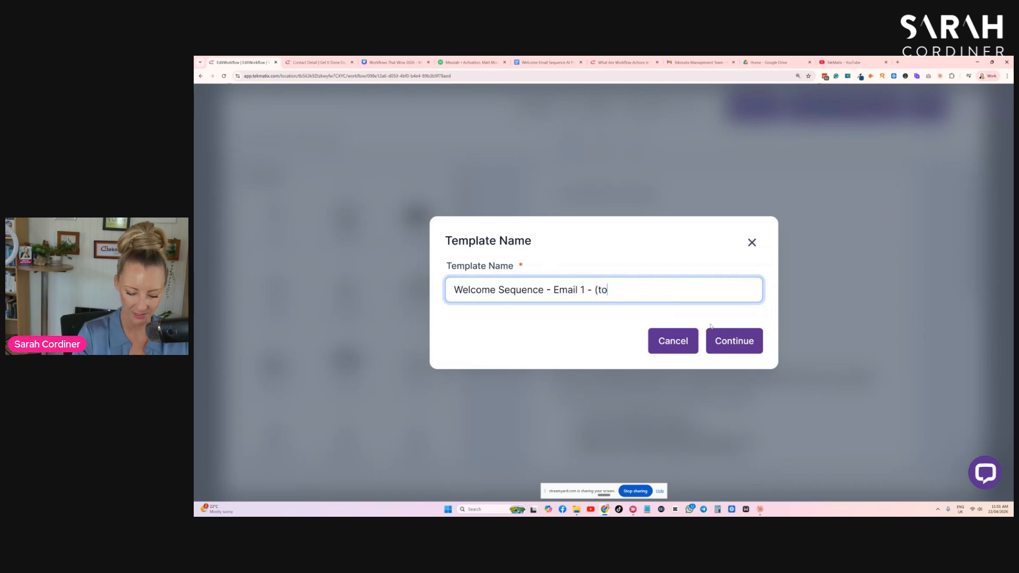
{"action": "type", "text": " - (tip xxxx"}
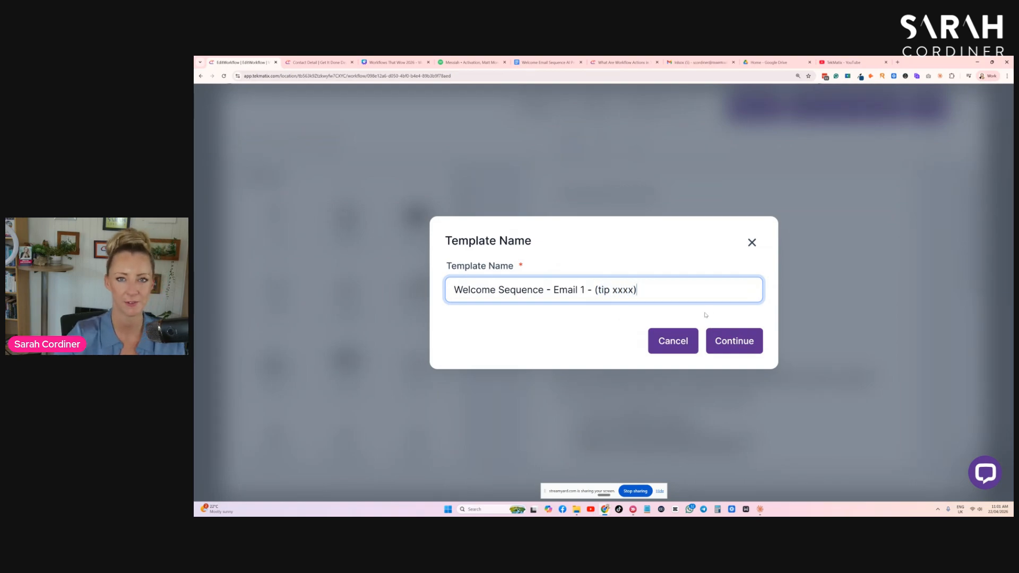
{"action": "left_click", "coordinate": [736, 346]}
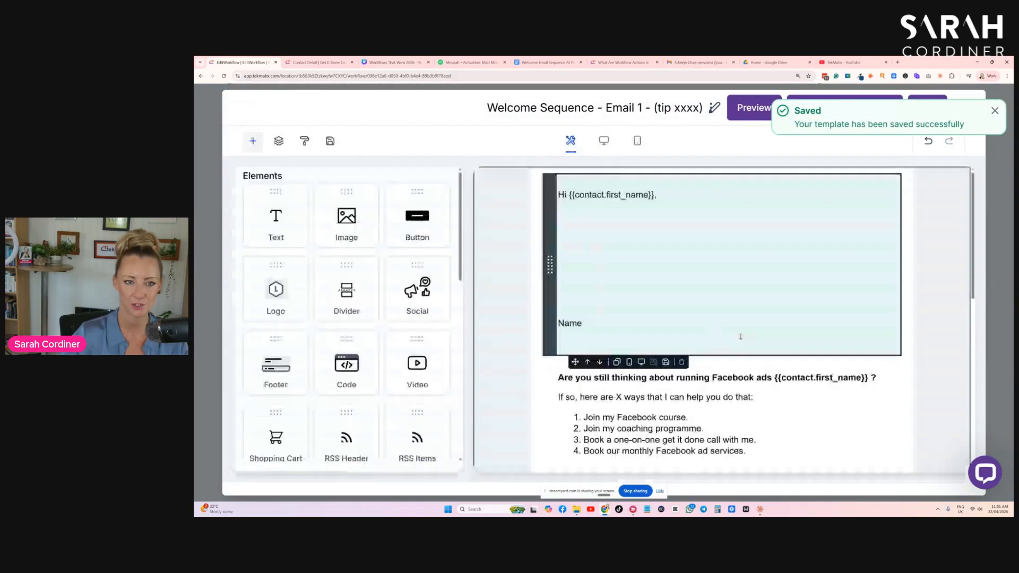
- Paste the tip-of-the-day paragraph into the empty text block below the greeting
{"action": "left_click", "coordinate": [576, 231]}
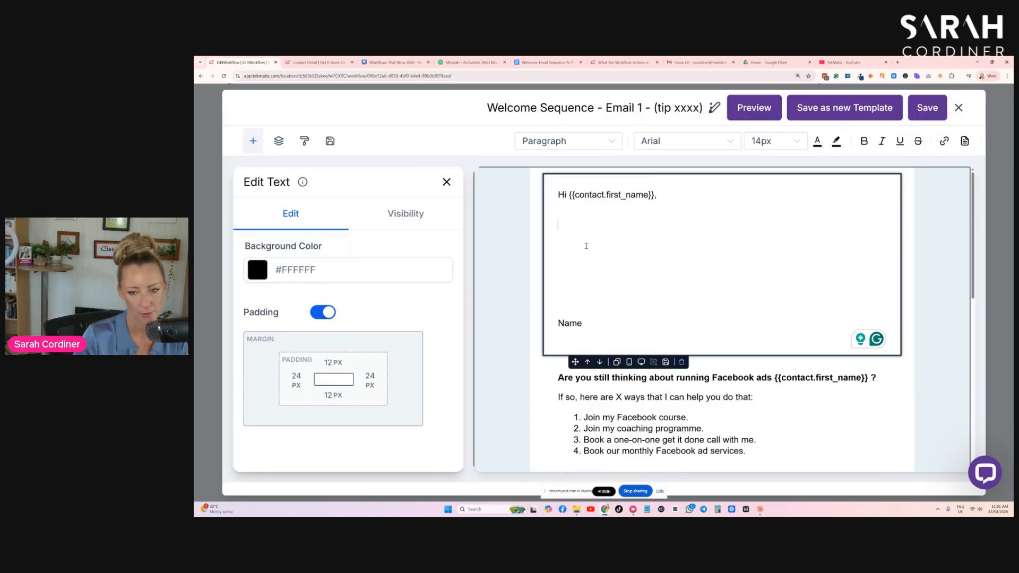
{"action": "type", "text": "This is my amazing tip of the day! Here's how to do X, Y, Z. Here are the three stages of doing that thing, and if you follow these instructions, it's going to be incredible."}
{"action": "key", "text": "Return"}
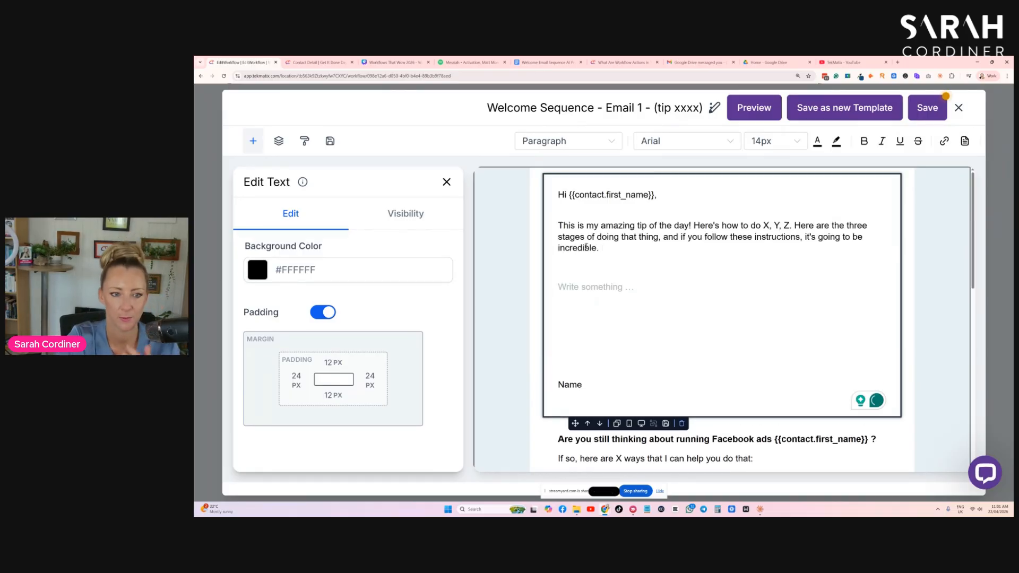
- Paste the closing line "I hope that helps." below the tip paragraph and remove the extra blank lines
{"action": "type", "text": "I hope that helps."}
{"action": "key", "text": "Return"}
{"action": "key", "text": "Return"}
{"action": "key", "text": "BackSpace"}
{"action": "key", "text": "BackSpace"}
{"action": "key", "text": "BackSpace"}
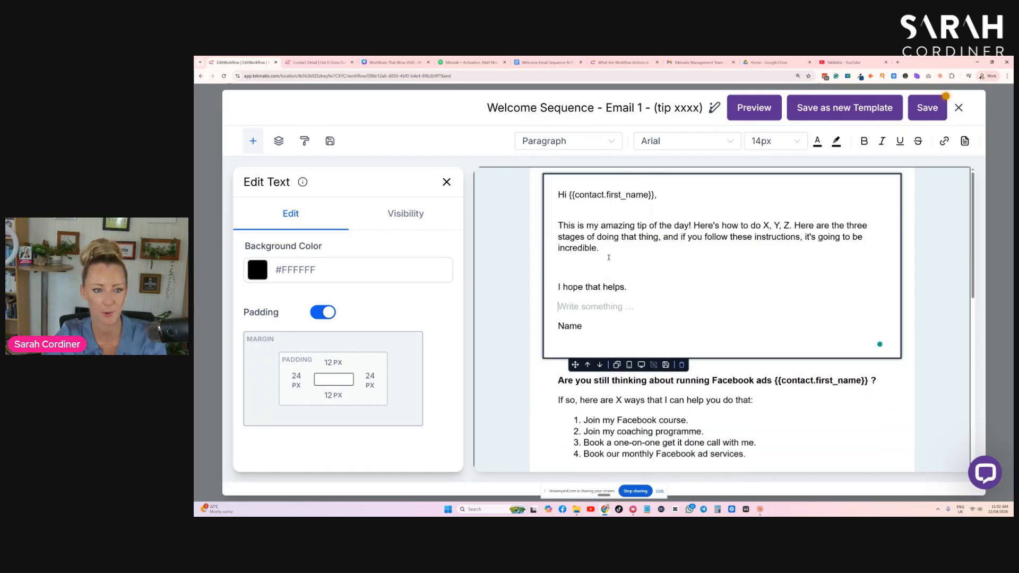
{"action": "left_click", "coordinate": [659, 225]}
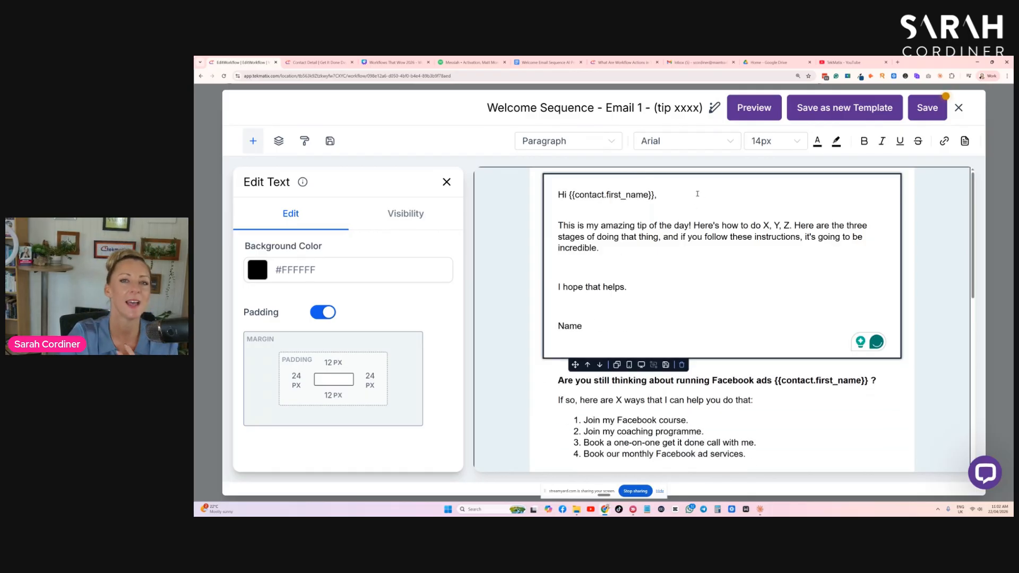
- Save the Welcome Sequence - Email 1 template and close the email editor
{"action": "scroll", "coordinate": [748, 289], "scroll_direction": "down", "scroll_amount": 2}
{"action": "scroll", "coordinate": [672, 336], "scroll_direction": "up", "scroll_amount": 2}
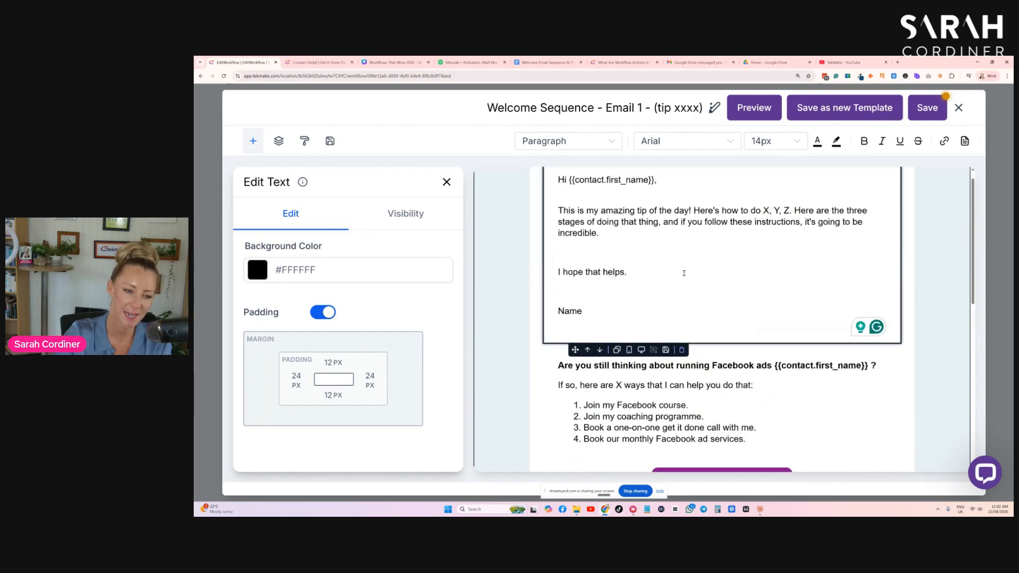
{"action": "scroll", "coordinate": [715, 284], "scroll_direction": "down", "scroll_amount": 3}
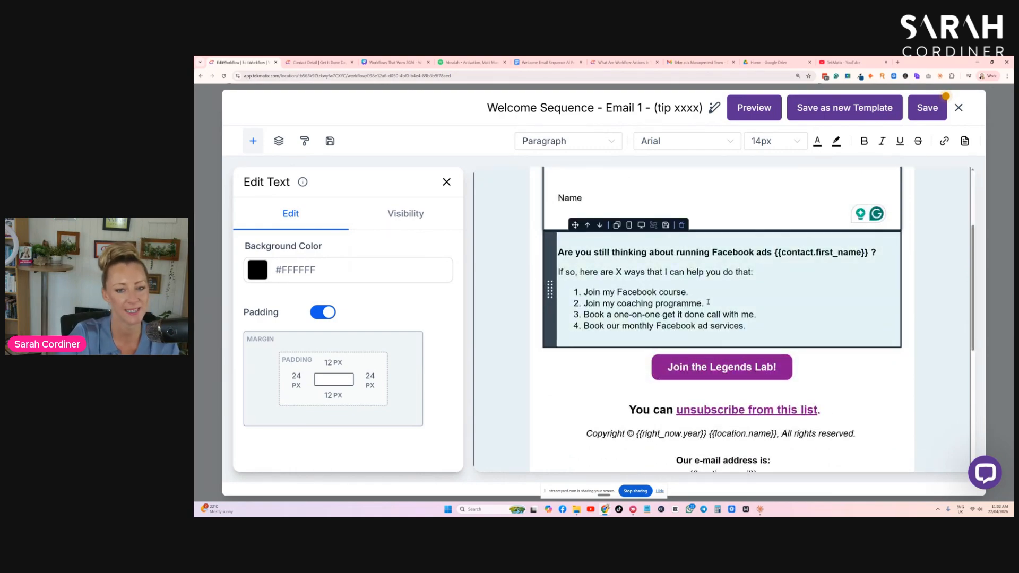
{"action": "scroll", "coordinate": [708, 302], "scroll_direction": "down", "scroll_amount": 3}
{"action": "scroll", "coordinate": [749, 318], "scroll_direction": "up", "scroll_amount": 3}
{"action": "left_click", "coordinate": [928, 108]}
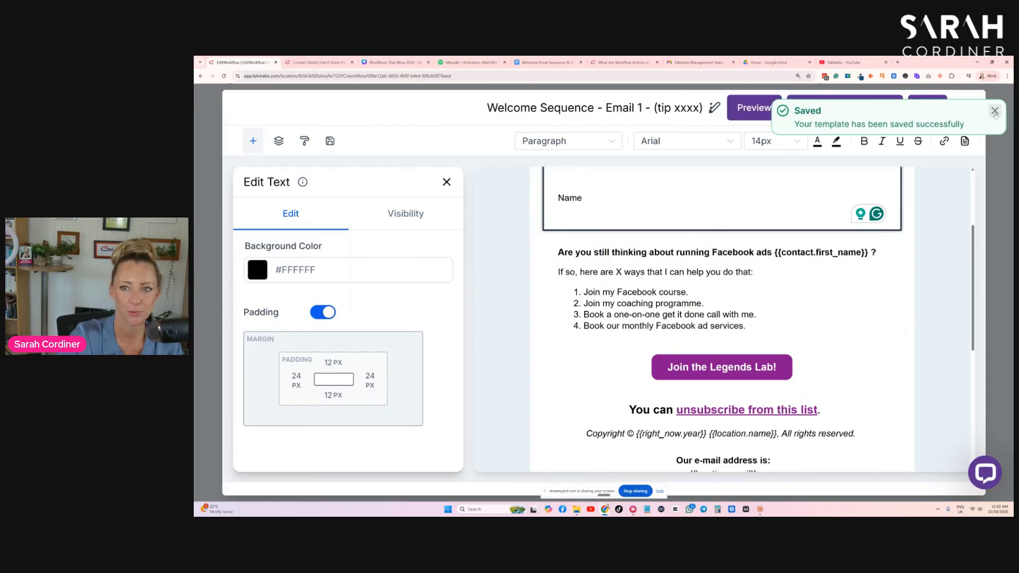
{"action": "left_click", "coordinate": [995, 111]}
{"action": "left_click", "coordinate": [998, 108]}
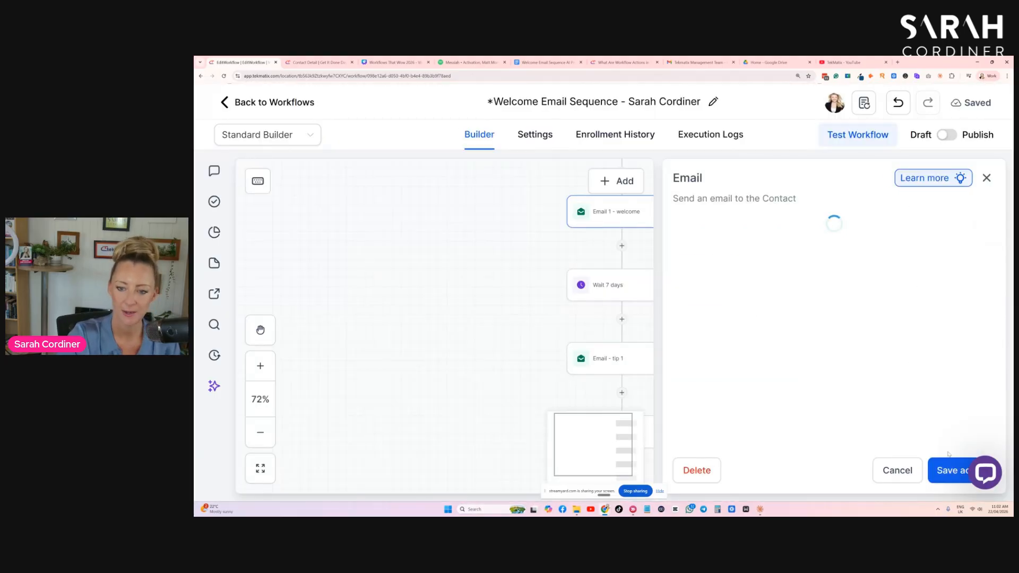
- Save the first email action, confirming the template change
{"action": "left_click", "coordinate": [949, 469]}
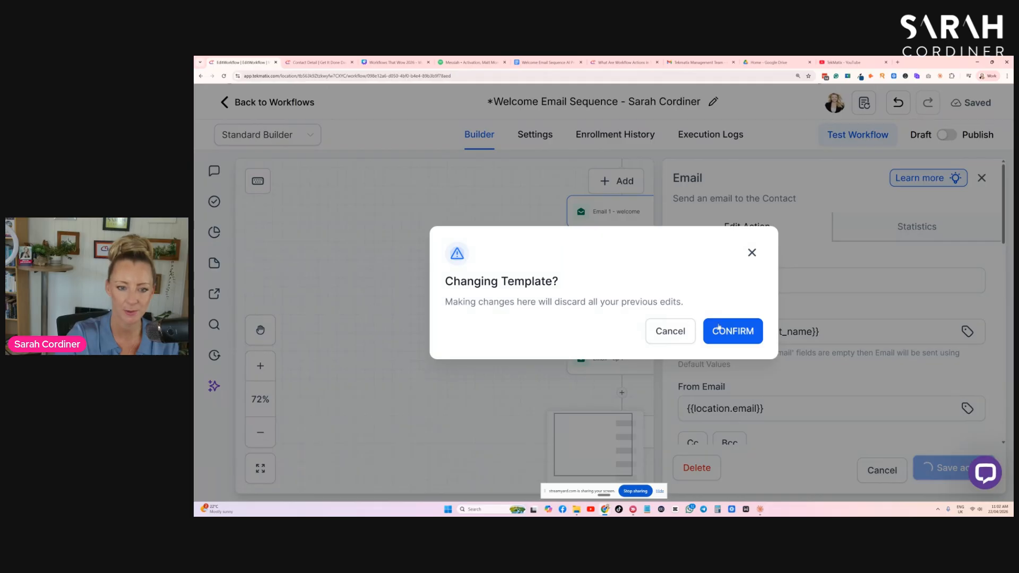
{"action": "left_click", "coordinate": [731, 334]}
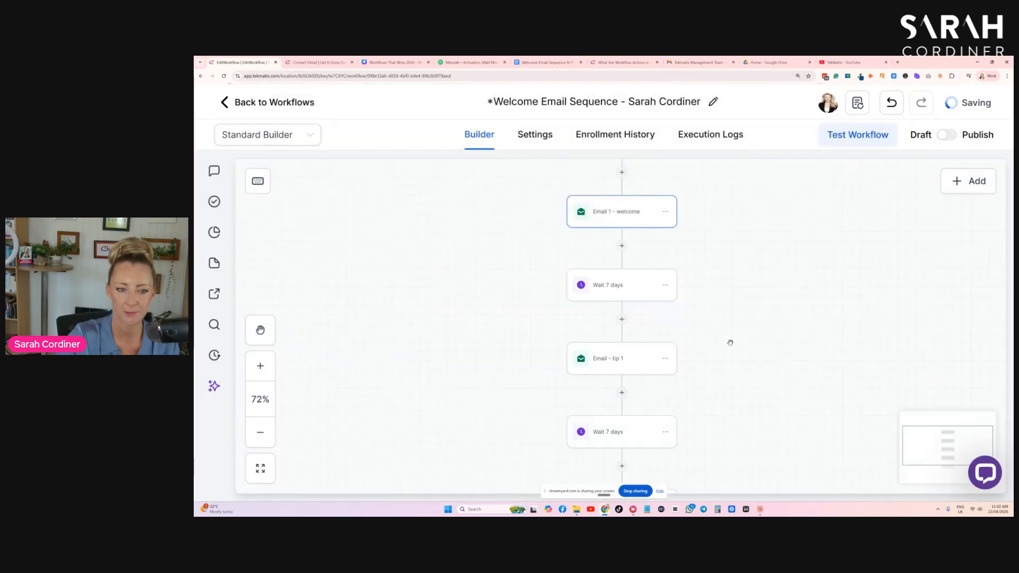
- Review the Email - tip 1 action's settings and linked template, then close it discarding changes
{"action": "left_click", "coordinate": [632, 361]}
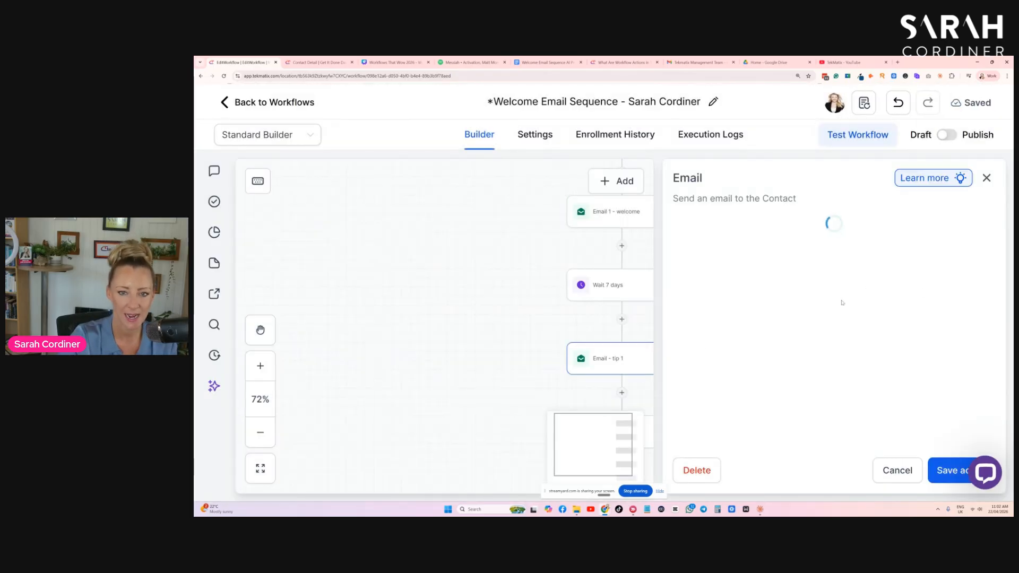
{"action": "scroll", "coordinate": [840, 300], "scroll_direction": "down", "scroll_amount": 3}
{"action": "scroll", "coordinate": [840, 301], "scroll_direction": "down", "scroll_amount": 10}
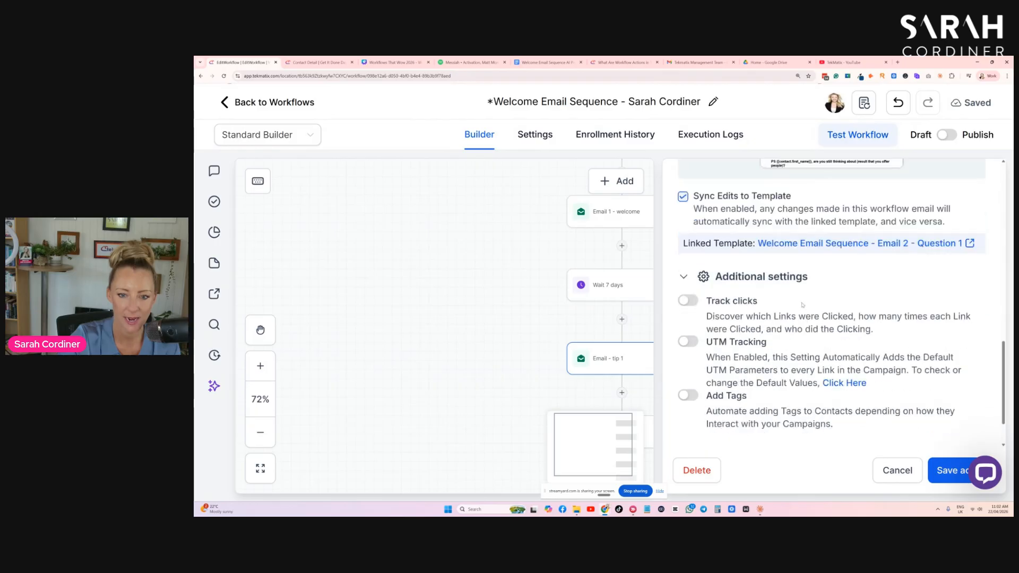
{"action": "scroll", "coordinate": [760, 280], "scroll_direction": "up", "scroll_amount": 6}
{"action": "scroll", "coordinate": [843, 305], "scroll_direction": "up", "scroll_amount": 1}
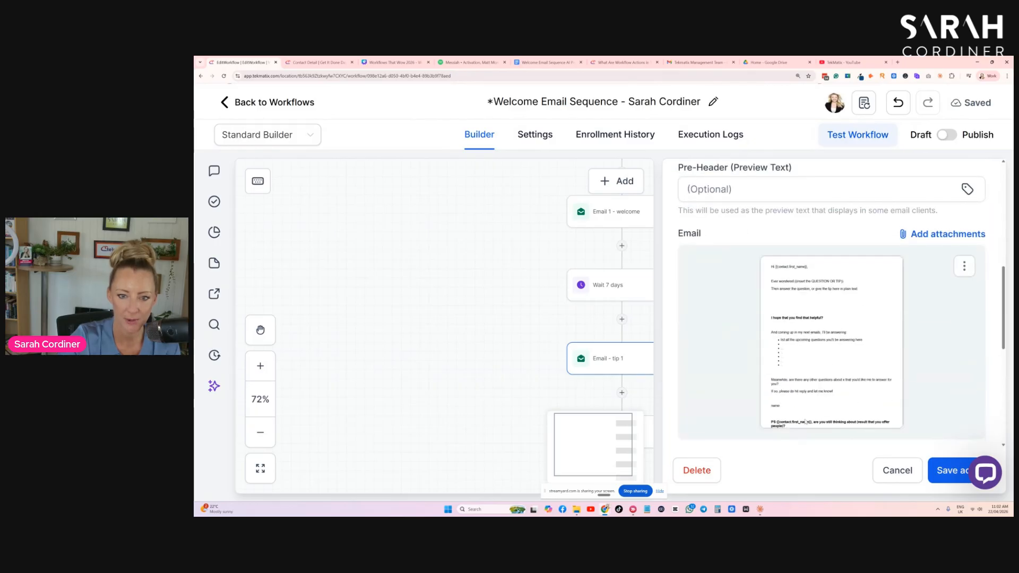
{"action": "left_click", "coordinate": [901, 471]}
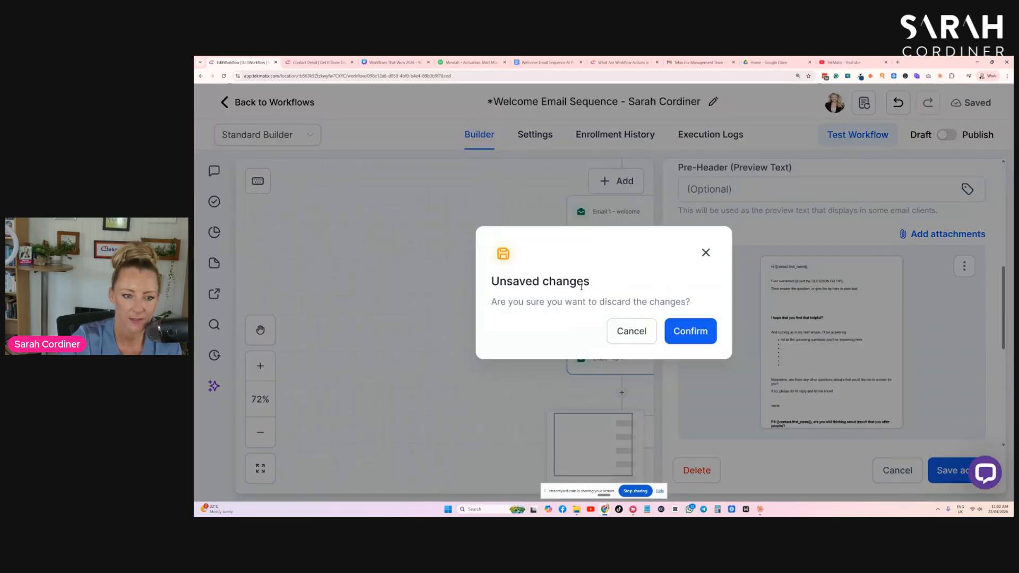
{"action": "left_click", "coordinate": [688, 332]}
- Inspect the delay unit options of the Wait 7 days action after Email - tip 1, then cancel
{"action": "scroll", "coordinate": [734, 319], "scroll_direction": "down", "scroll_amount": 2}
{"action": "scroll", "coordinate": [676, 361], "scroll_direction": "down", "scroll_amount": 2}
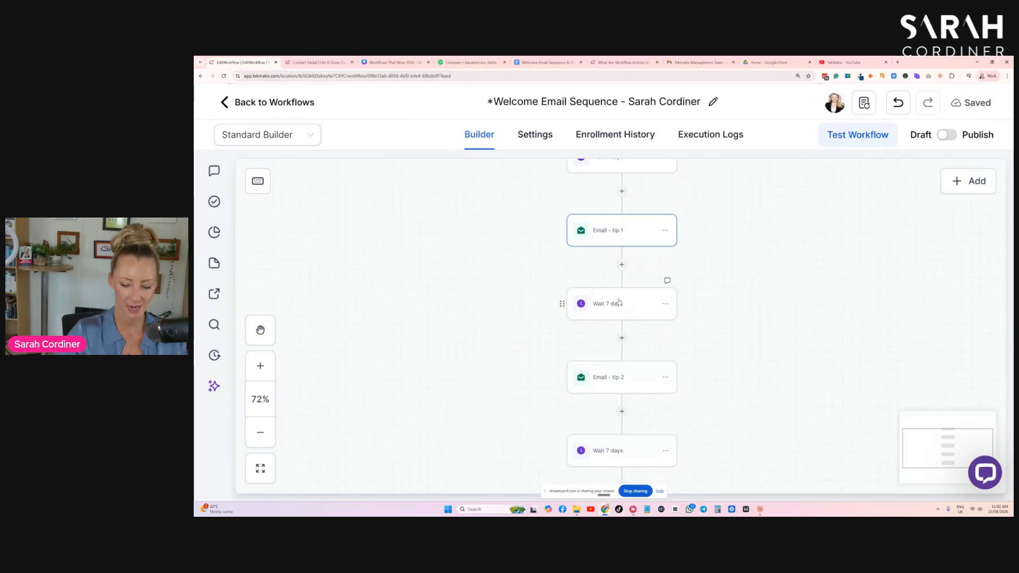
{"action": "key", "text": "ctrl+plus"}
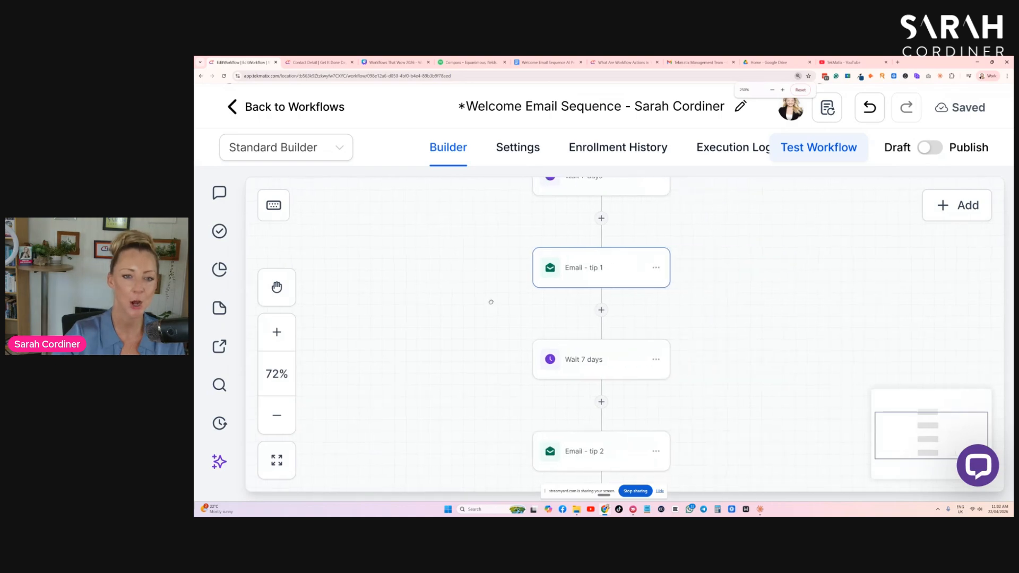
{"action": "left_click_drag", "start_coordinate": [481, 351], "coordinate": [492, 339]}
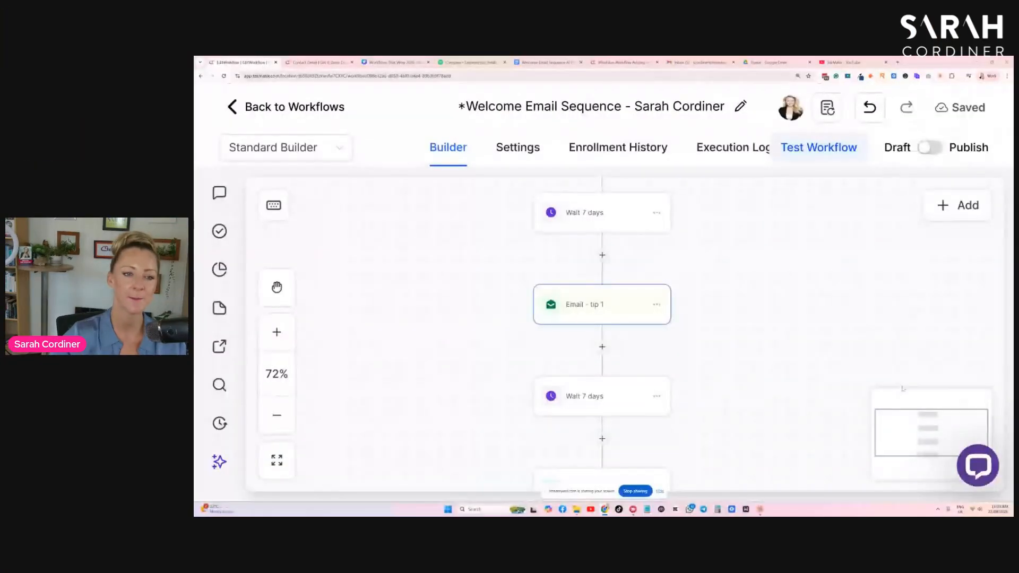
{"action": "scroll", "coordinate": [624, 255], "scroll_direction": "up", "scroll_amount": 1}
{"action": "left_click", "coordinate": [623, 250]}
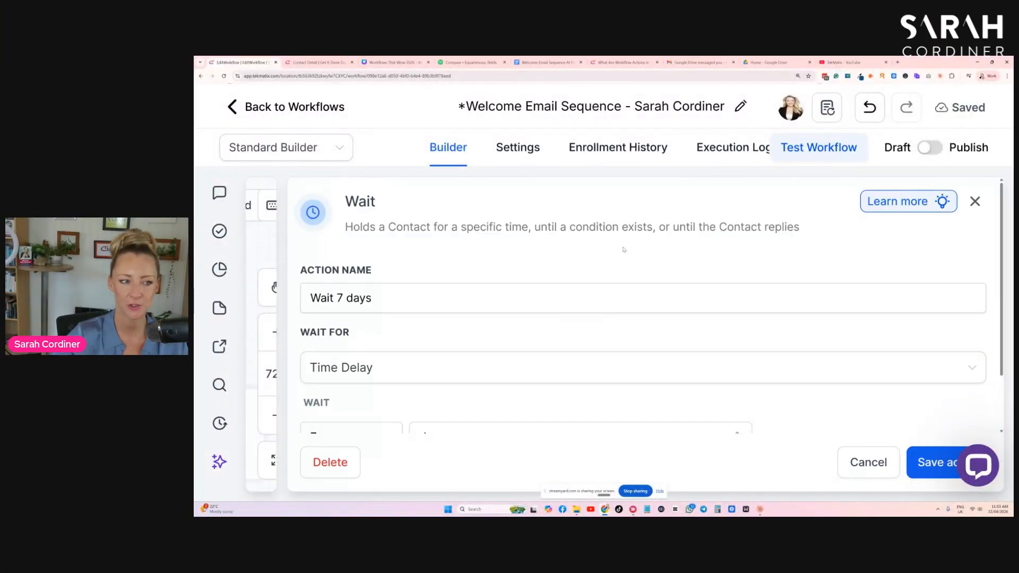
{"action": "scroll", "coordinate": [568, 292], "scroll_direction": "down", "scroll_amount": 2}
{"action": "left_click", "coordinate": [394, 370]}
{"action": "left_click", "coordinate": [509, 373]}
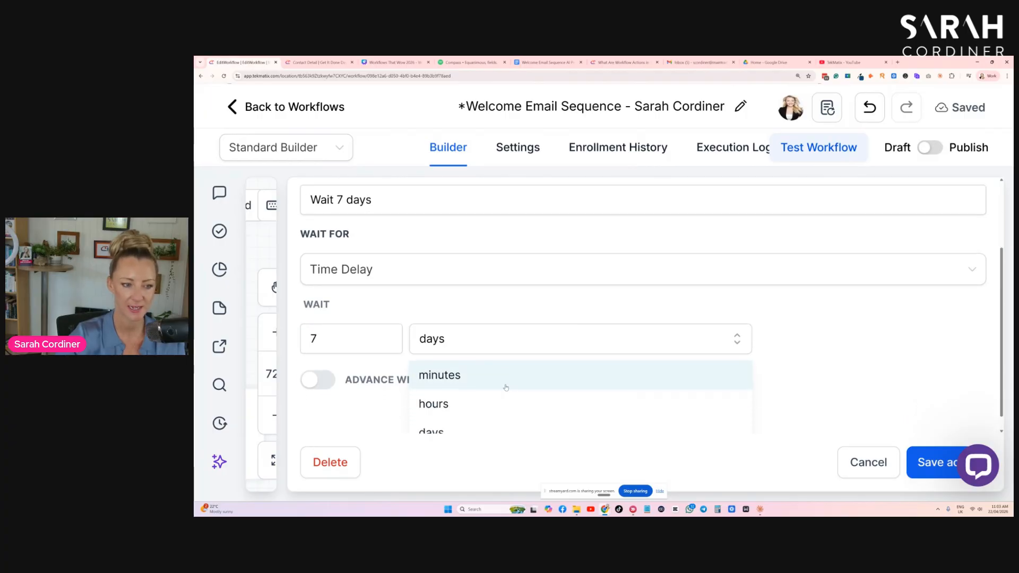
{"action": "scroll", "coordinate": [510, 366], "scroll_direction": "down", "scroll_amount": 1}
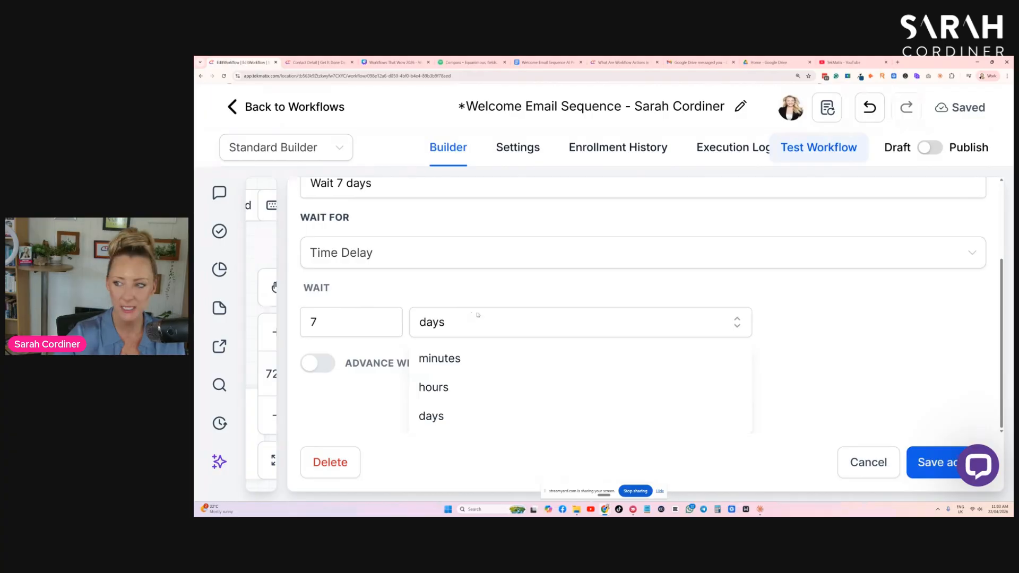
{"action": "left_click", "coordinate": [861, 460]}
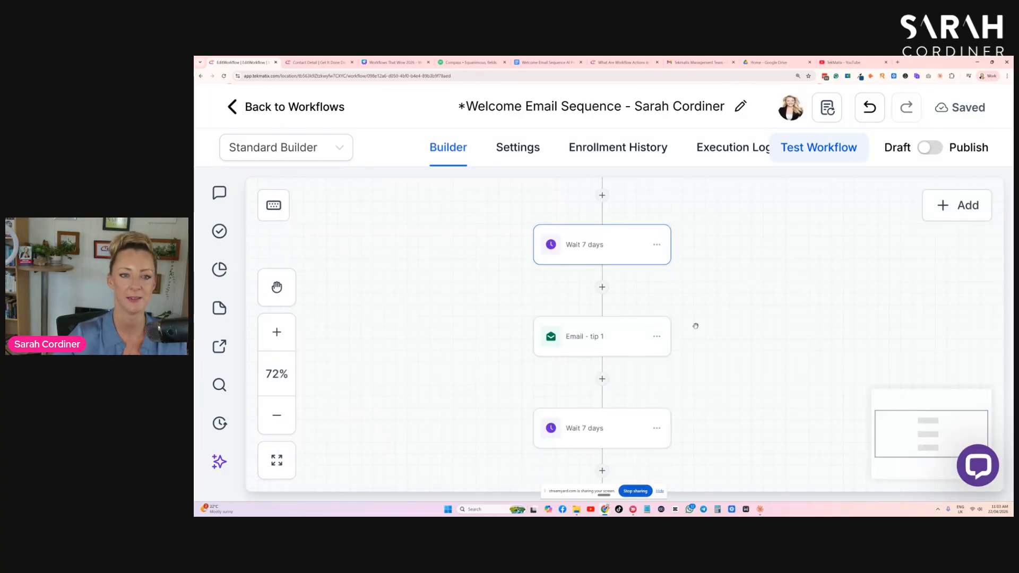
- Review the Email - tip 2 action's content and its design options, then close it discarding changes
{"action": "scroll", "coordinate": [600, 259], "scroll_direction": "down", "scroll_amount": 3}
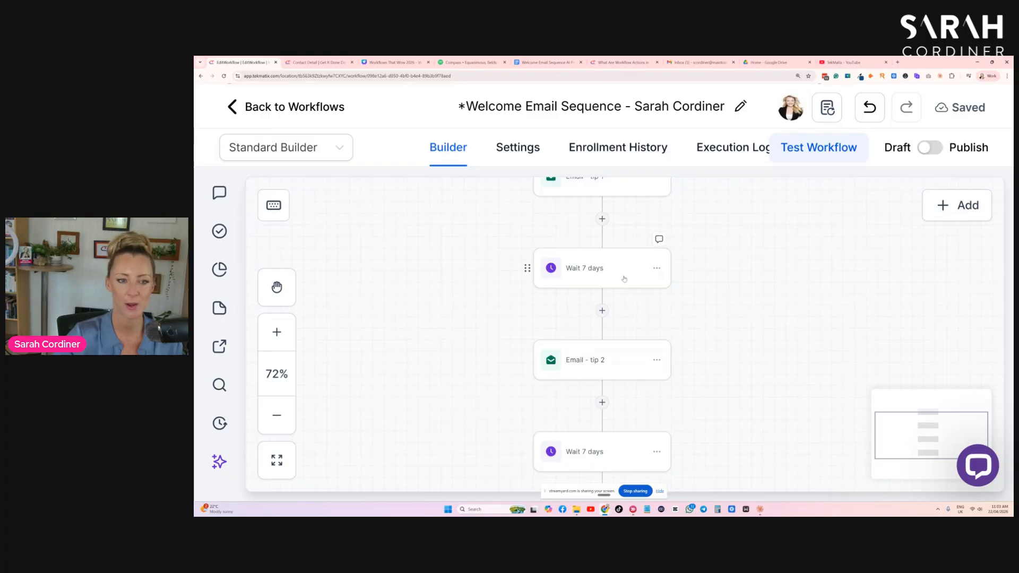
{"action": "scroll", "coordinate": [615, 281], "scroll_direction": "down", "scroll_amount": 1}
{"action": "left_click", "coordinate": [592, 340]}
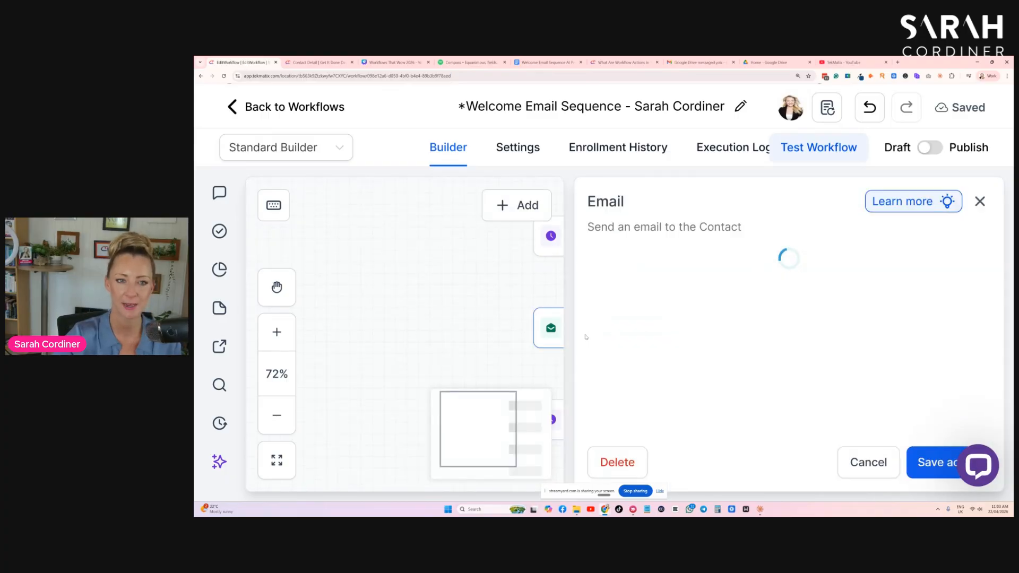
{"action": "scroll", "coordinate": [901, 264], "scroll_direction": "down", "scroll_amount": 2}
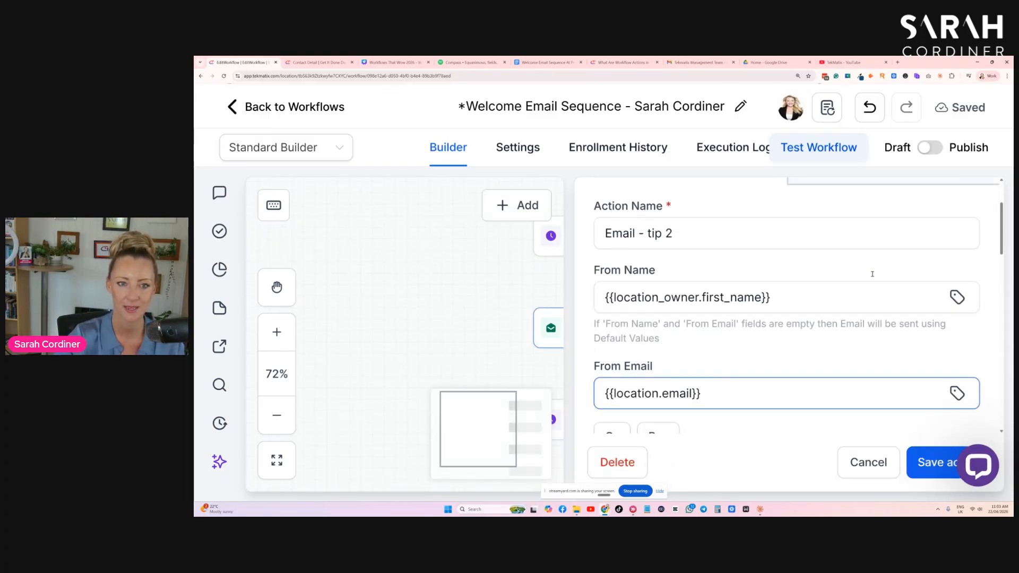
{"action": "scroll", "coordinate": [770, 298], "scroll_direction": "down", "scroll_amount": 6}
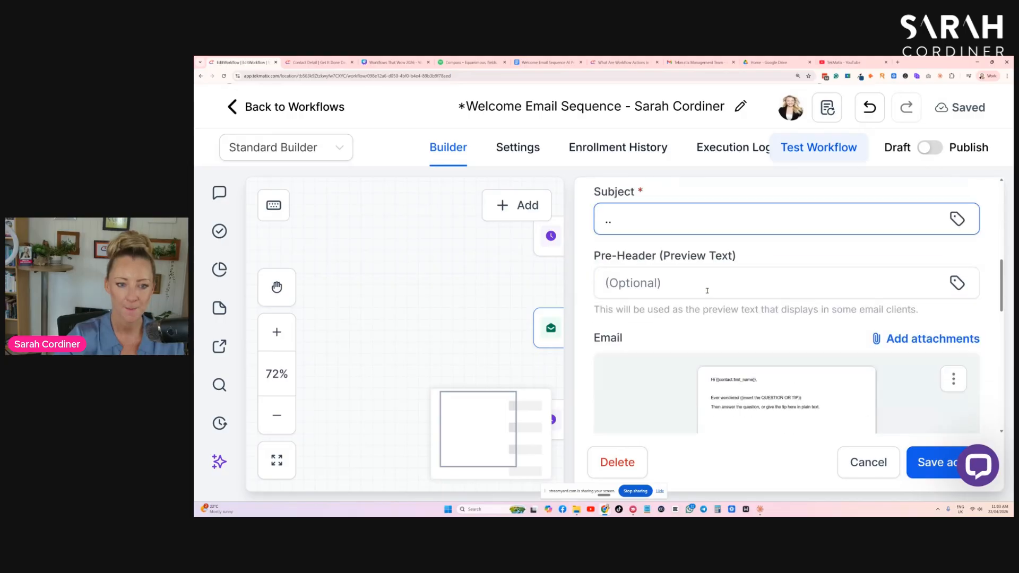
{"action": "scroll", "coordinate": [663, 255], "scroll_direction": "up", "scroll_amount": 2}
{"action": "scroll", "coordinate": [798, 289], "scroll_direction": "down", "scroll_amount": 4}
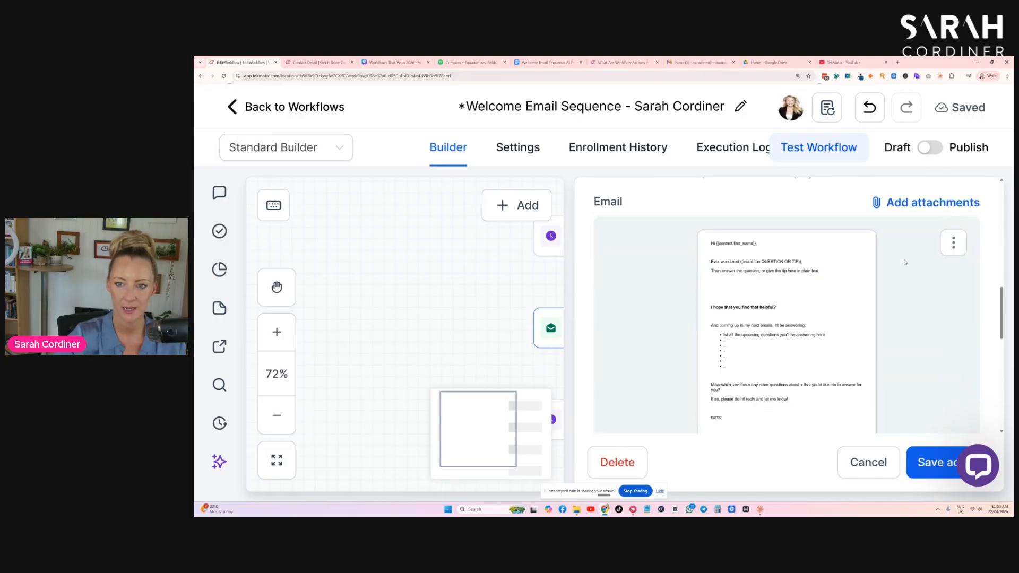
{"action": "left_click", "coordinate": [953, 245]}
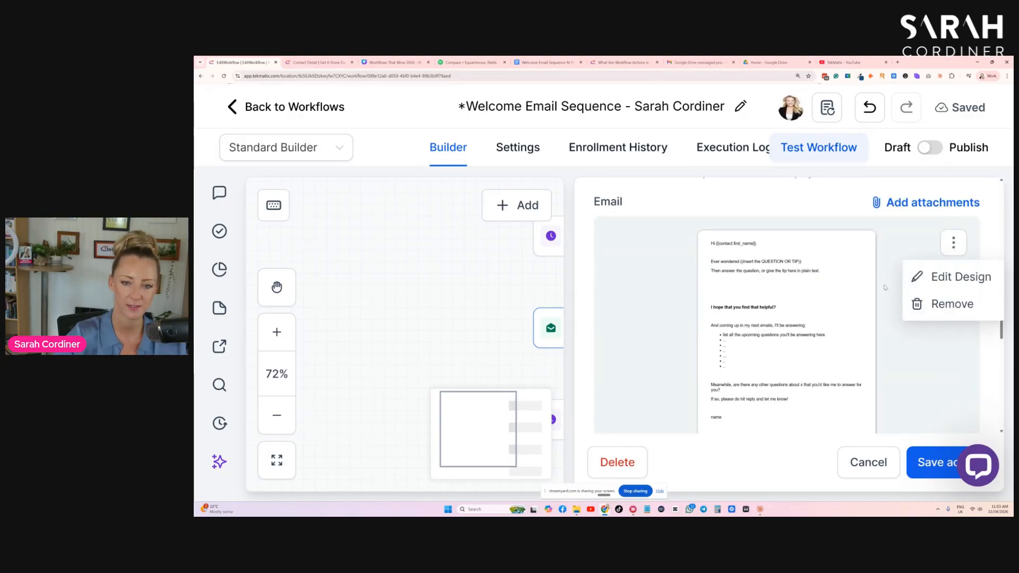
{"action": "scroll", "coordinate": [779, 261], "scroll_direction": "up", "scroll_amount": 3}
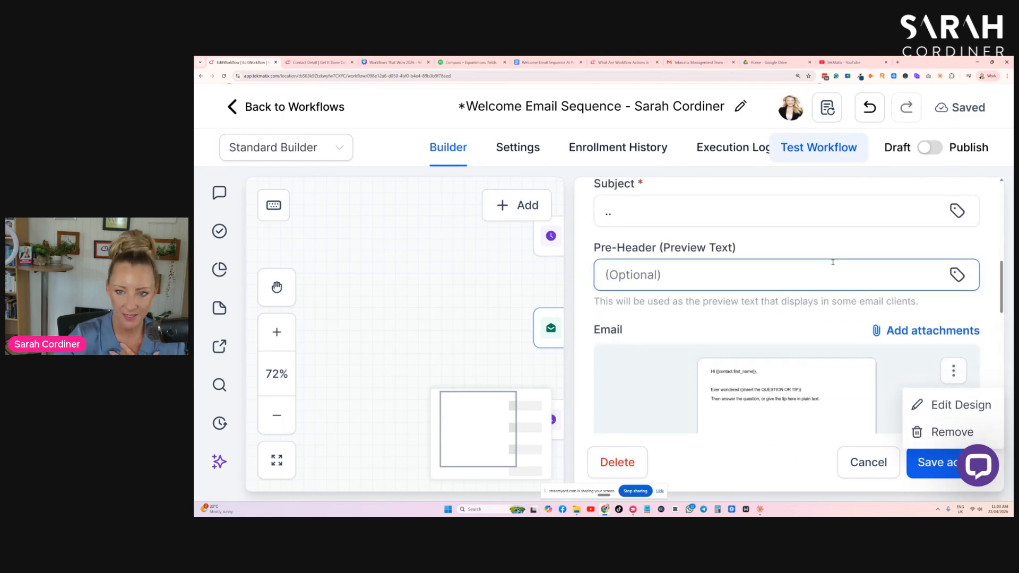
{"action": "left_click", "coordinate": [863, 465]}
{"action": "left_click", "coordinate": [732, 244]}
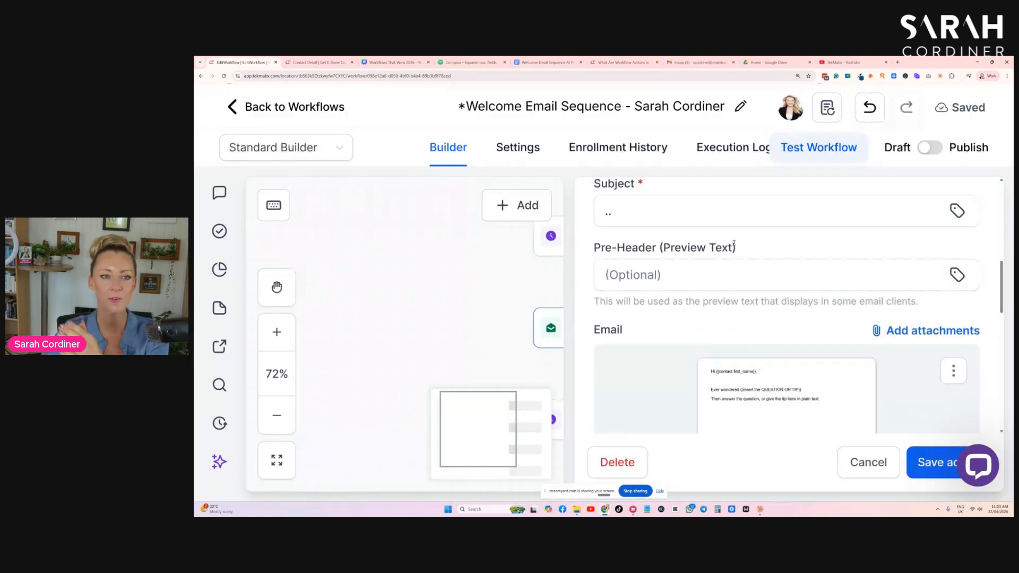
{"action": "left_click", "coordinate": [849, 462]}
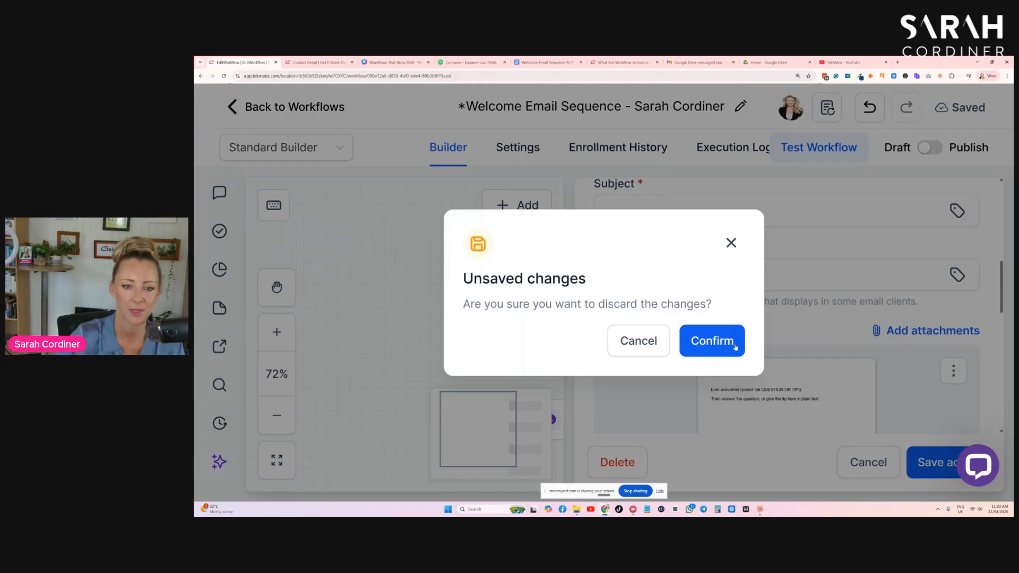
{"action": "left_click", "coordinate": [735, 347]}
- Examine the remaining tip emails and waits down to the end of the workflow
{"action": "scroll", "coordinate": [743, 340], "scroll_direction": "down", "scroll_amount": 1}
{"action": "scroll", "coordinate": [761, 356], "scroll_direction": "up", "scroll_amount": 1}
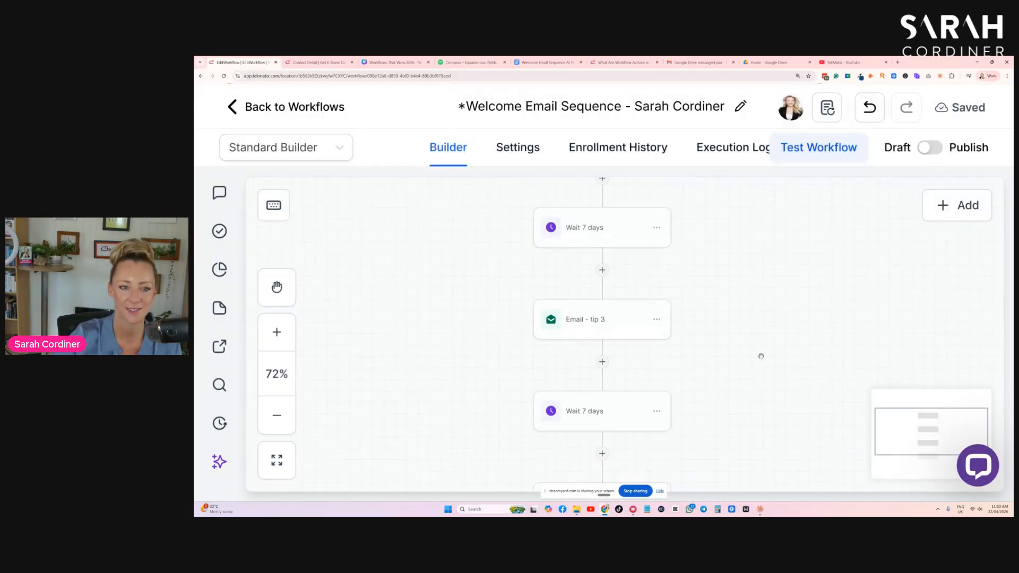
{"action": "scroll", "coordinate": [738, 319], "scroll_direction": "down", "scroll_amount": 5}
{"action": "scroll", "coordinate": [634, 355], "scroll_direction": "down", "scroll_amount": 10}
{"action": "scroll", "coordinate": [676, 311], "scroll_direction": "down", "scroll_amount": 12}
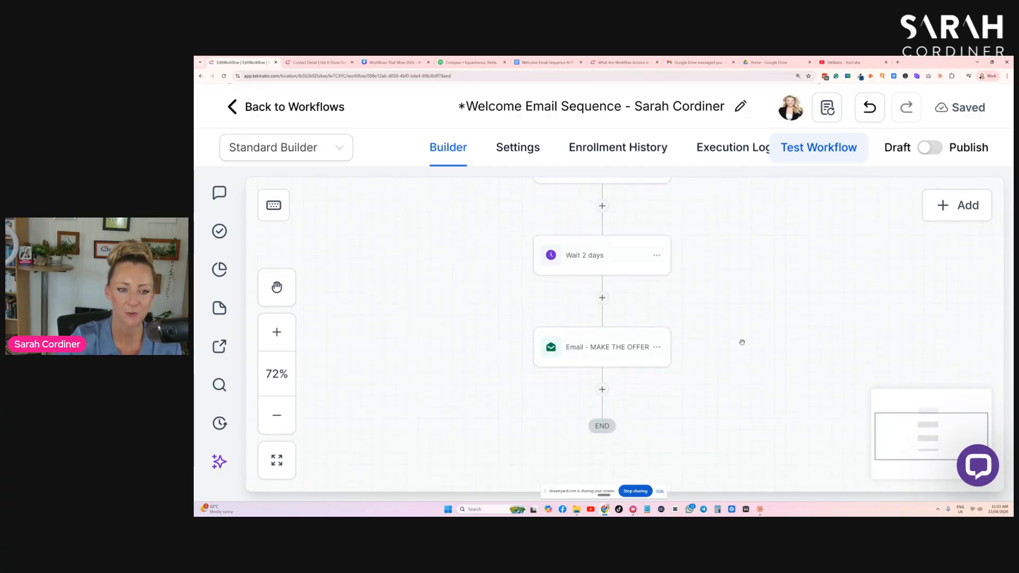
{"action": "scroll", "coordinate": [725, 348], "scroll_direction": "up", "scroll_amount": 4}
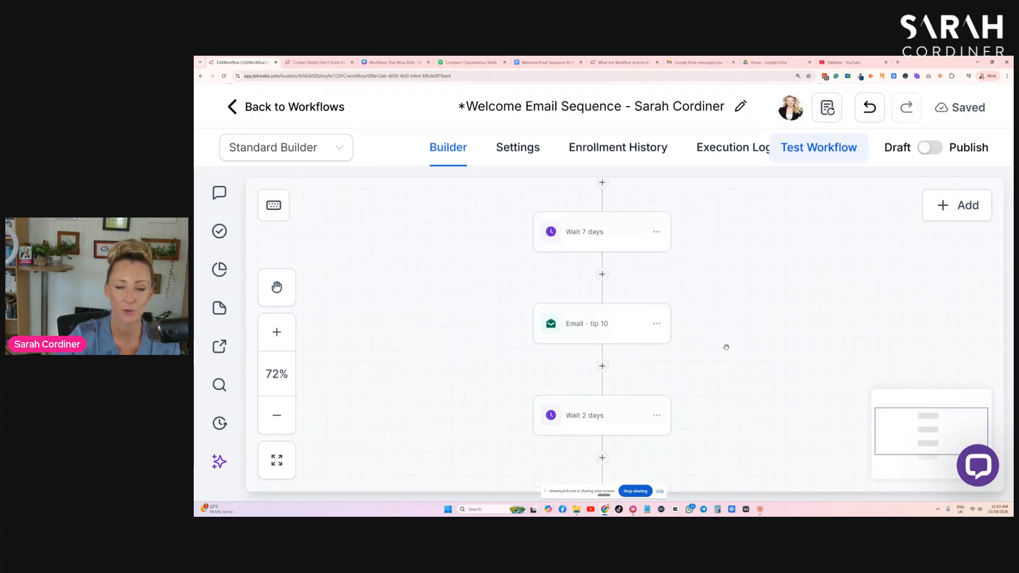
{"action": "scroll", "coordinate": [726, 347], "scroll_direction": "up", "scroll_amount": 2}
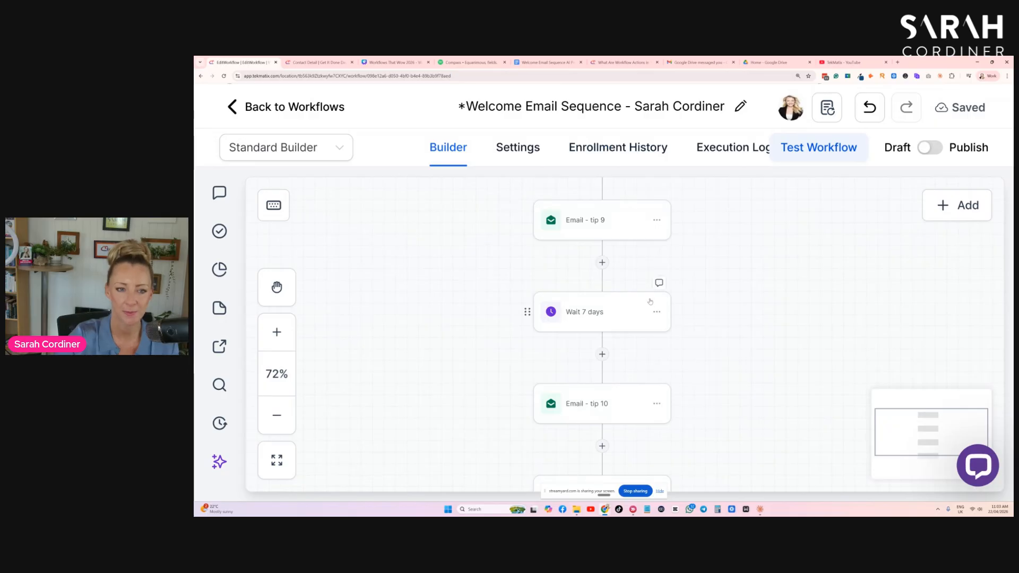
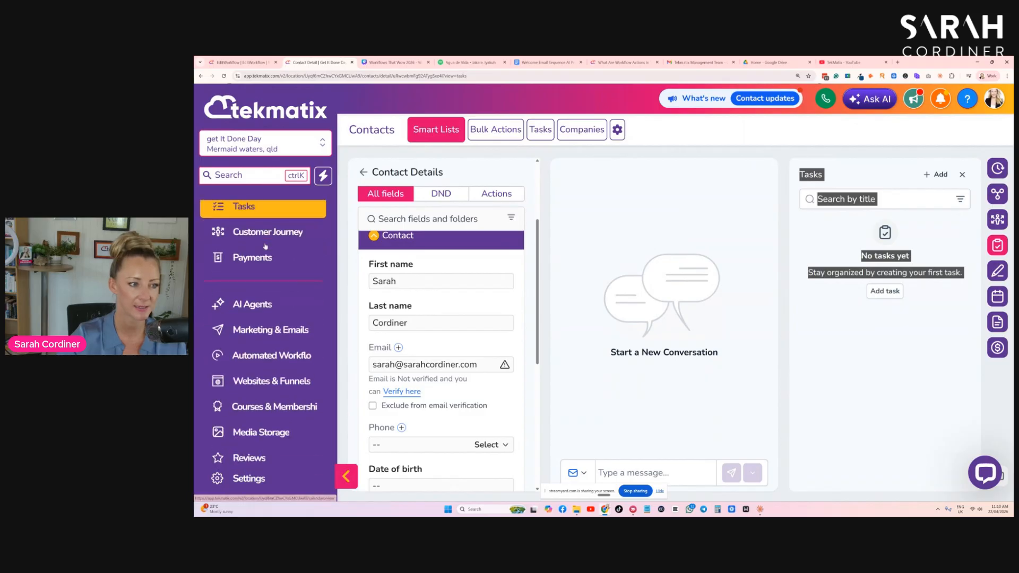
- Copy the link of the Video Transcript document in Media Storage
{"action": "left_click", "coordinate": [279, 317]}
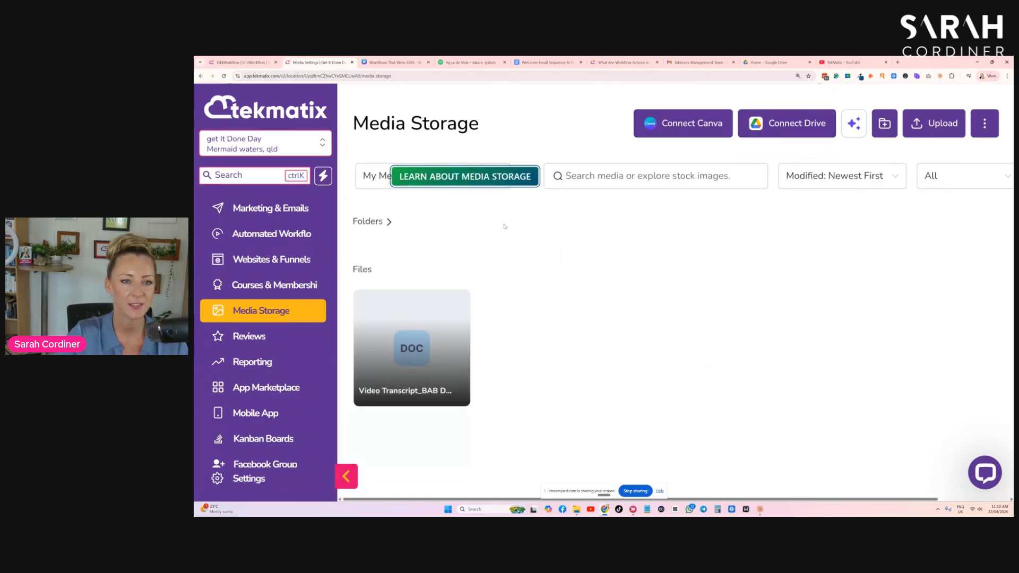
{"action": "mouse_move", "coordinate": [436, 320]}
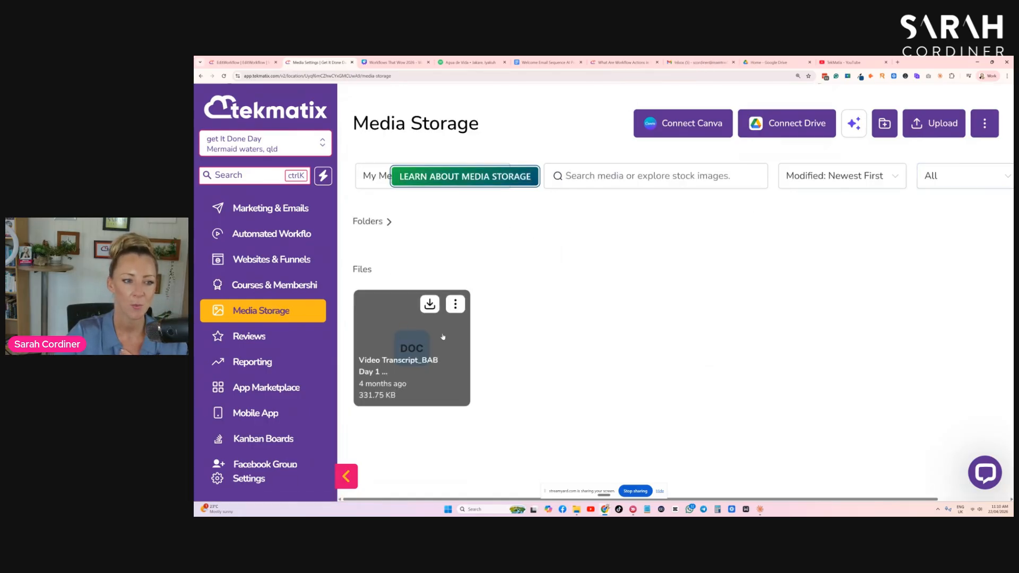
{"action": "left_click", "coordinate": [456, 305]}
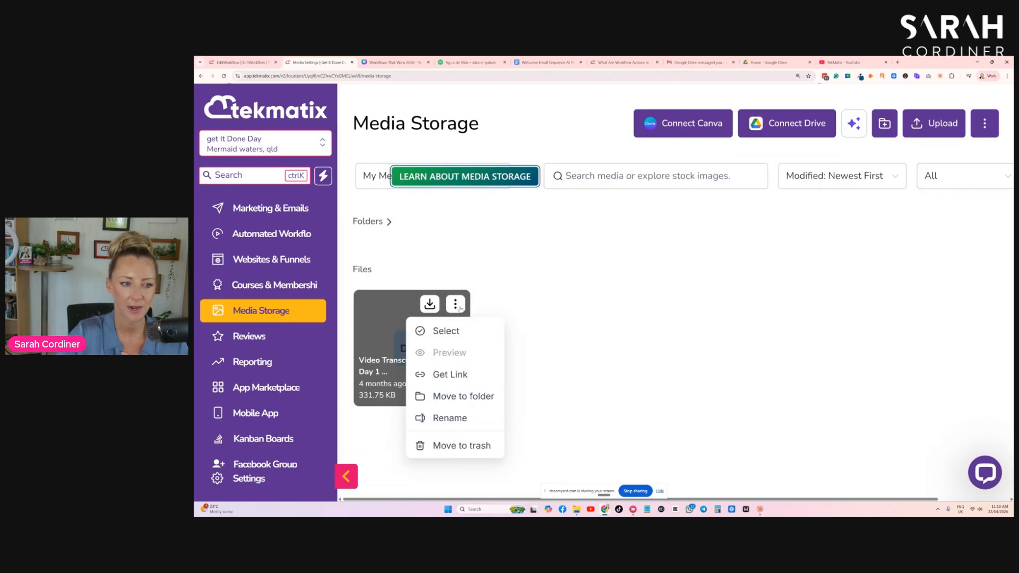
{"action": "left_click", "coordinate": [451, 375]}
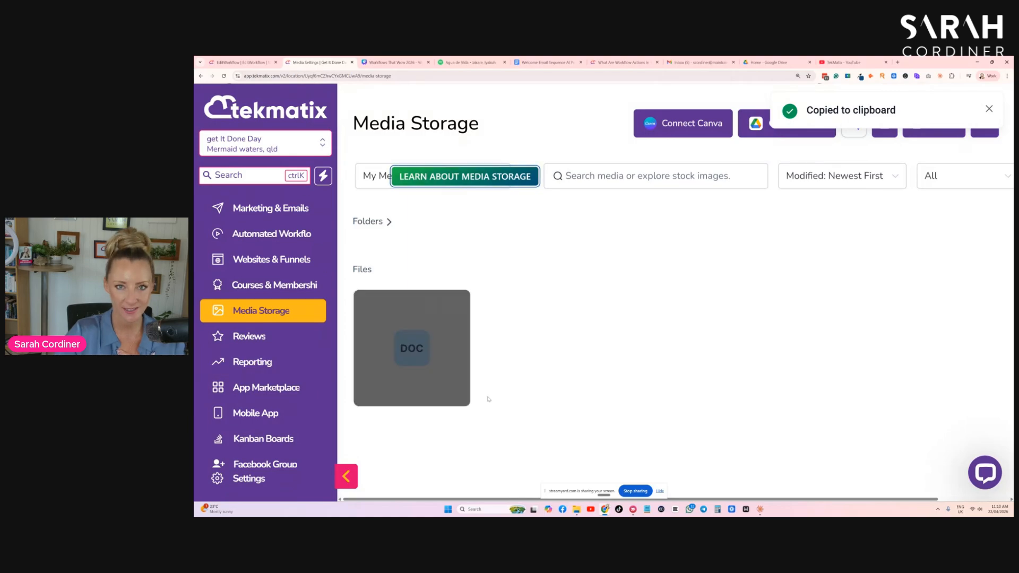
{"action": "mouse_move", "coordinate": [452, 319]}
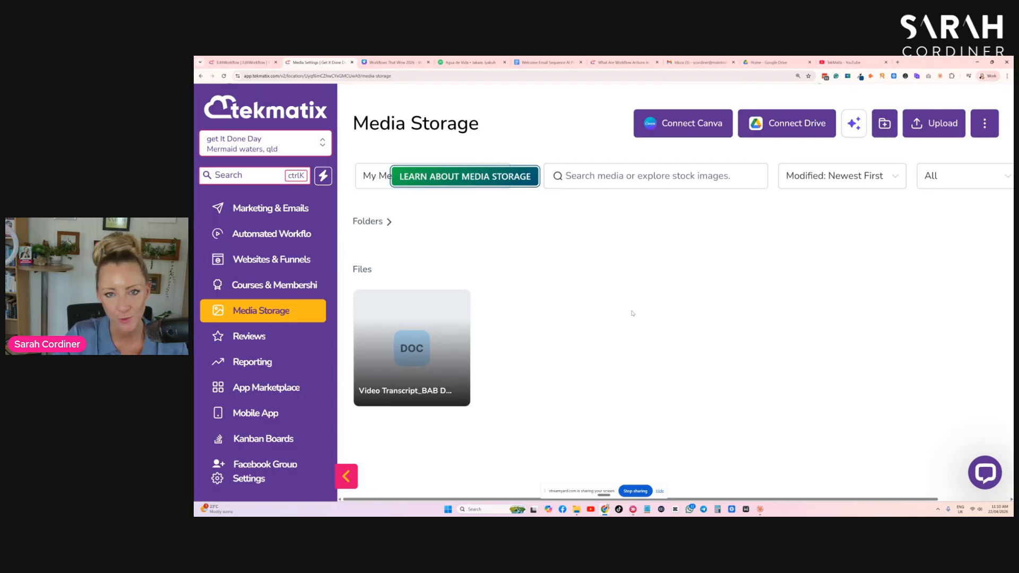
- Switch to the Canva presentation and make the "Create lead magnet workflow:" line bold on the Lead Magnet Workflow slide
{"action": "left_click", "coordinate": [393, 62]}
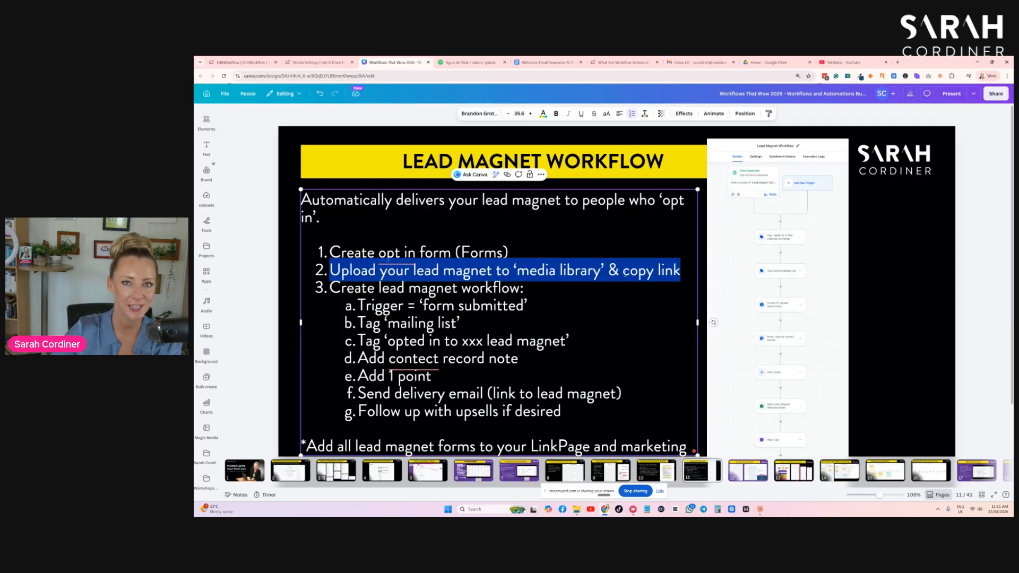
{"action": "left_click", "coordinate": [601, 293]}
{"action": "left_click_drag", "start_coordinate": [329, 287], "coordinate": [547, 295]}
{"action": "key", "text": "ctrl+b"}
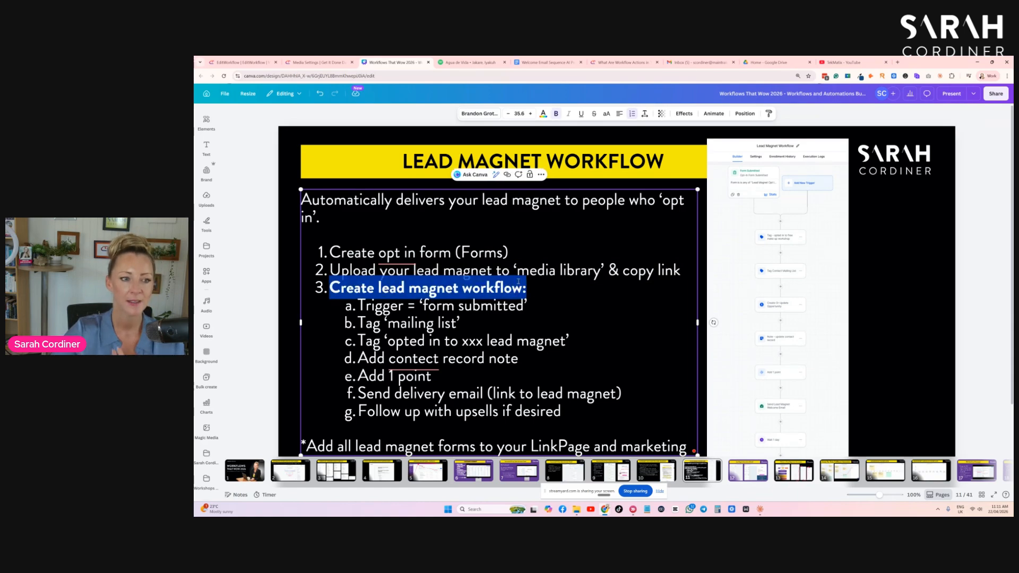
- Go over the trigger, tag and point items in the slide's list and make "Send delivery email" bold
{"action": "left_click_drag", "start_coordinate": [425, 305], "coordinate": [546, 307]}
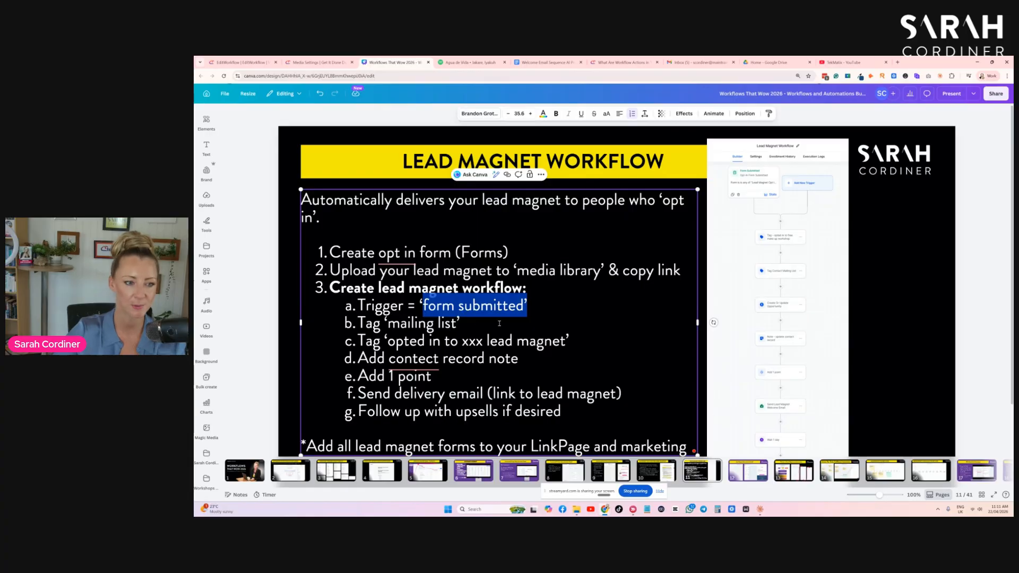
{"action": "left_click_drag", "start_coordinate": [383, 323], "coordinate": [480, 321]}
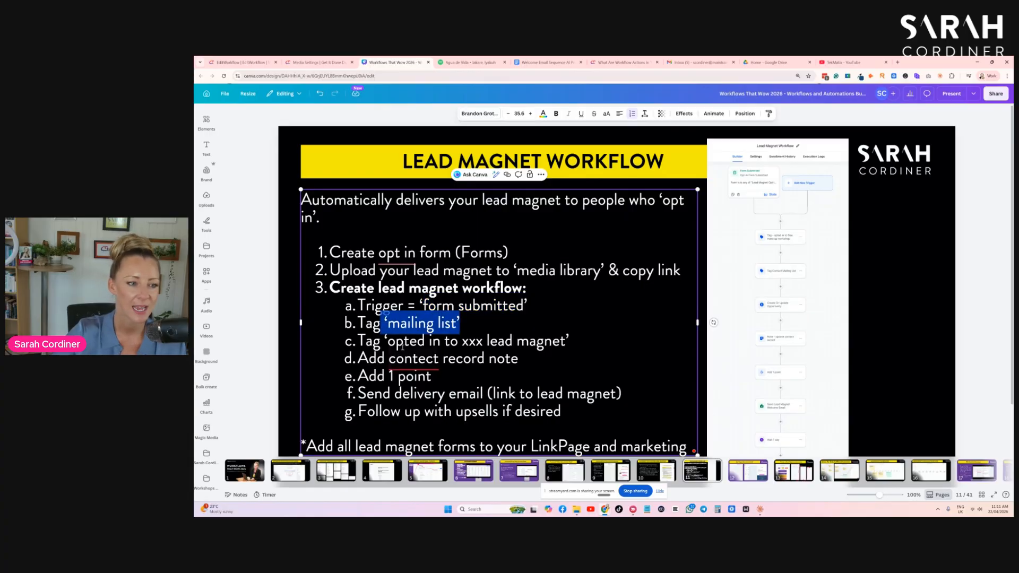
{"action": "mouse_move", "coordinate": [414, 358]}
{"action": "left_click", "coordinate": [391, 372]}
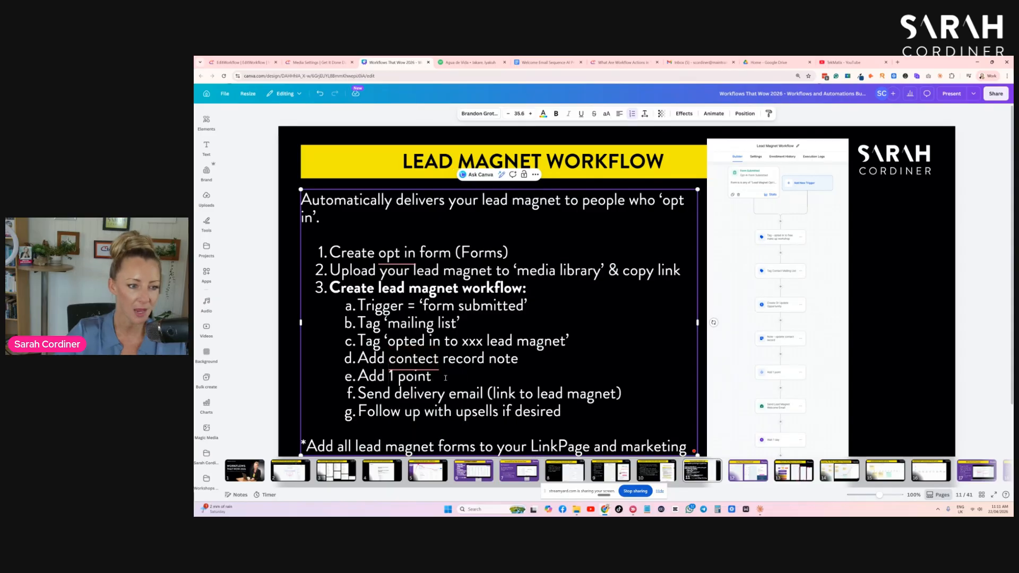
{"action": "left_click_drag", "start_coordinate": [358, 393], "coordinate": [624, 396]}
{"action": "left_click", "coordinate": [490, 394]}
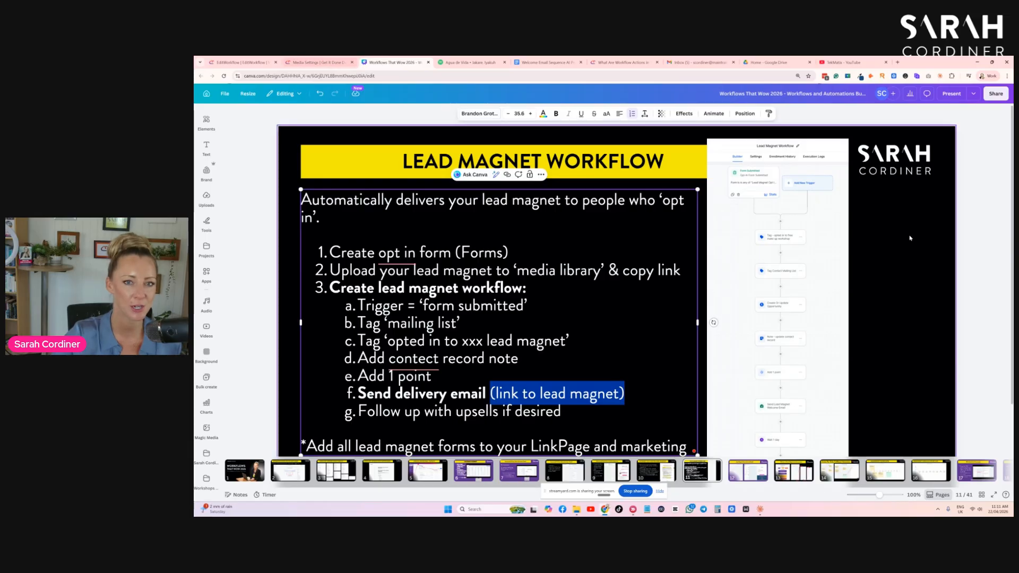
{"action": "left_click", "coordinate": [783, 205]}
- Return to the Tekmatix workflow list, search for "lead magnet" and look through the matching workflows
{"action": "left_click", "coordinate": [253, 63]}
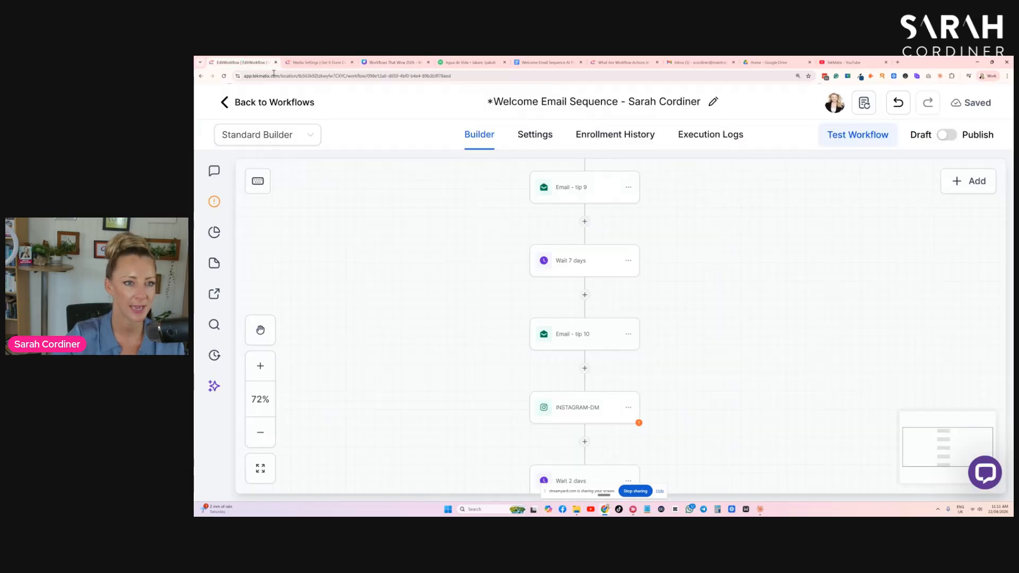
{"action": "left_click", "coordinate": [225, 102]}
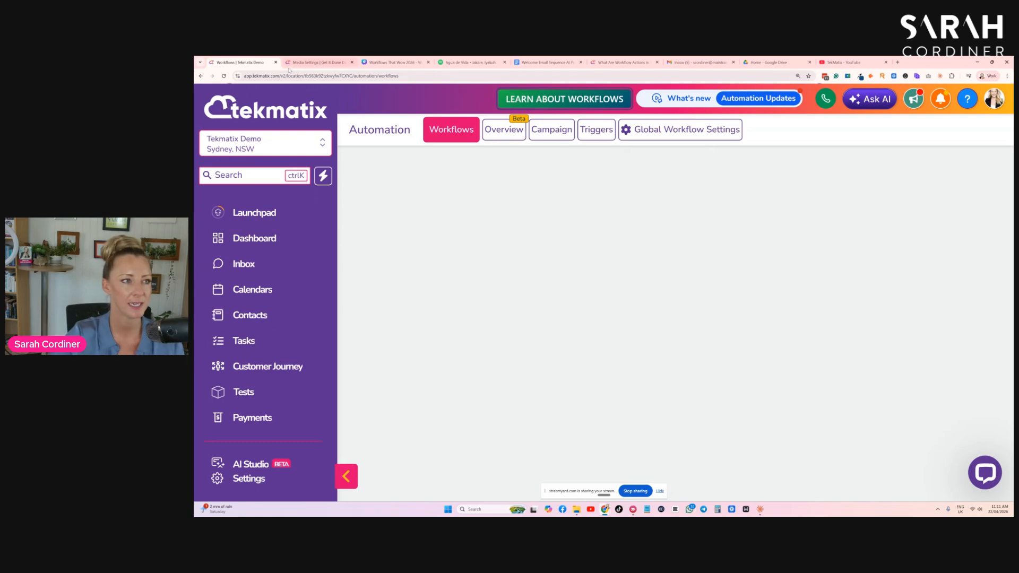
{"action": "scroll", "coordinate": [276, 392], "scroll_direction": "down", "scroll_amount": 3}
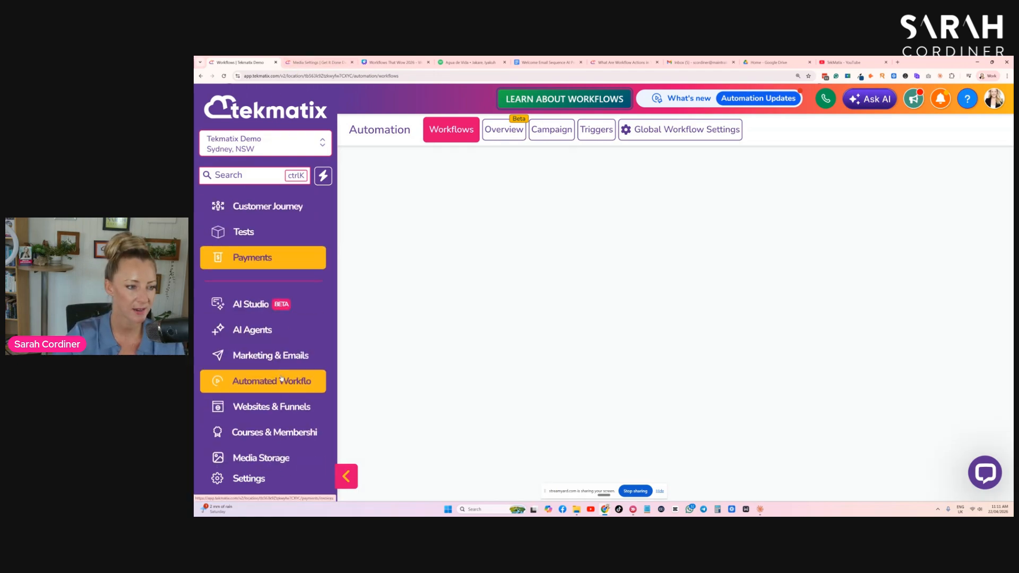
{"action": "left_click", "coordinate": [854, 239]}
{"action": "type", "text": "lead"}
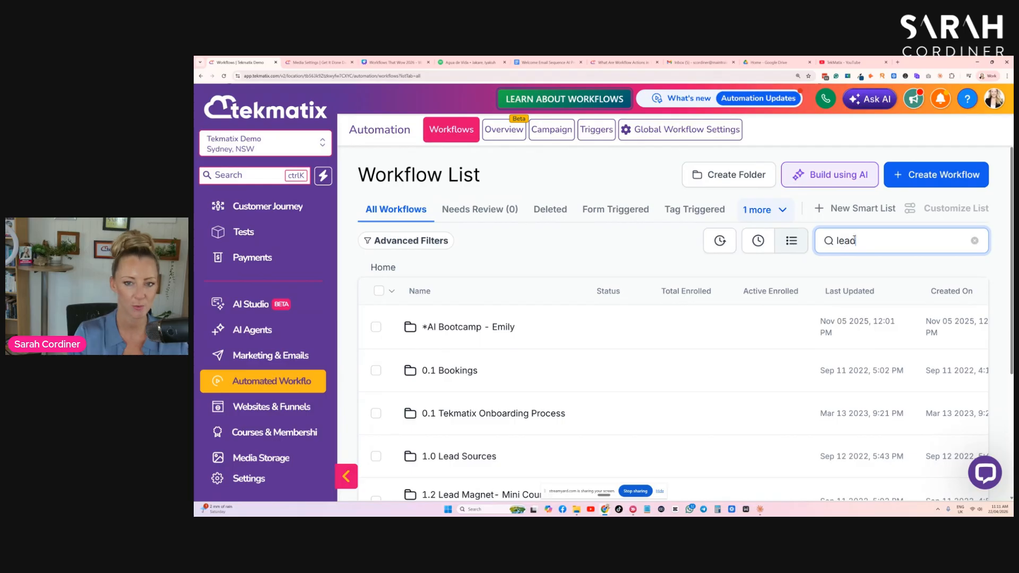
{"action": "scroll", "coordinate": [843, 236], "scroll_direction": "down", "scroll_amount": 5}
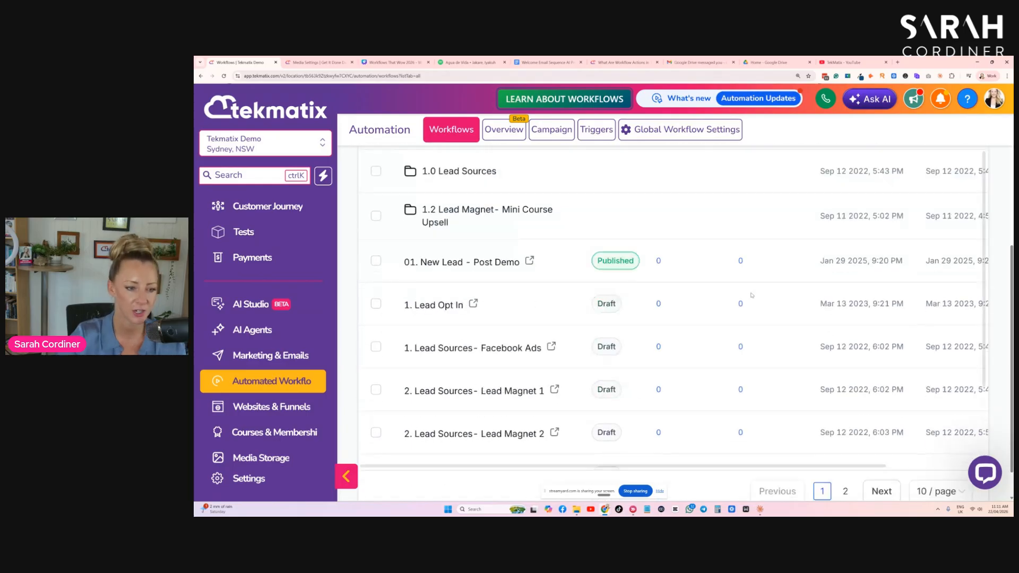
{"action": "scroll", "coordinate": [844, 236], "scroll_direction": "up", "scroll_amount": 4}
{"action": "type", "text": "magnet"}
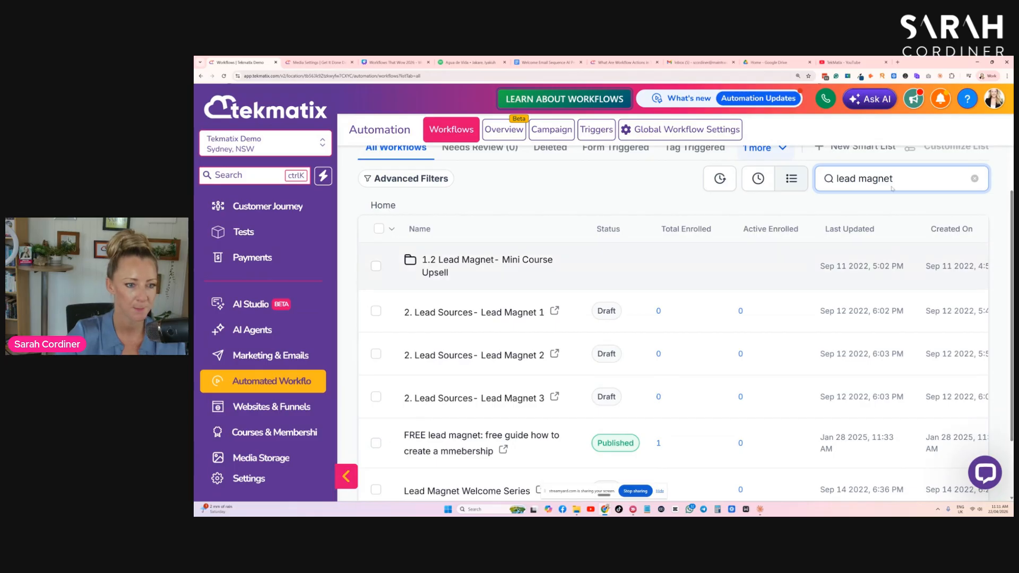
{"action": "scroll", "coordinate": [816, 235], "scroll_direction": "down", "scroll_amount": 1}
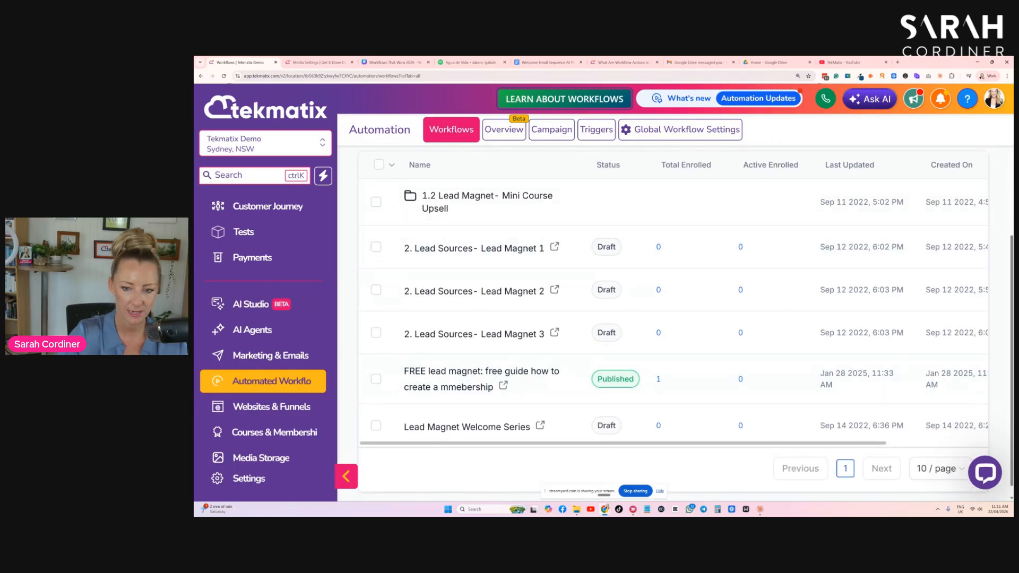
{"action": "scroll", "coordinate": [614, 342], "scroll_direction": "down", "scroll_amount": 1}
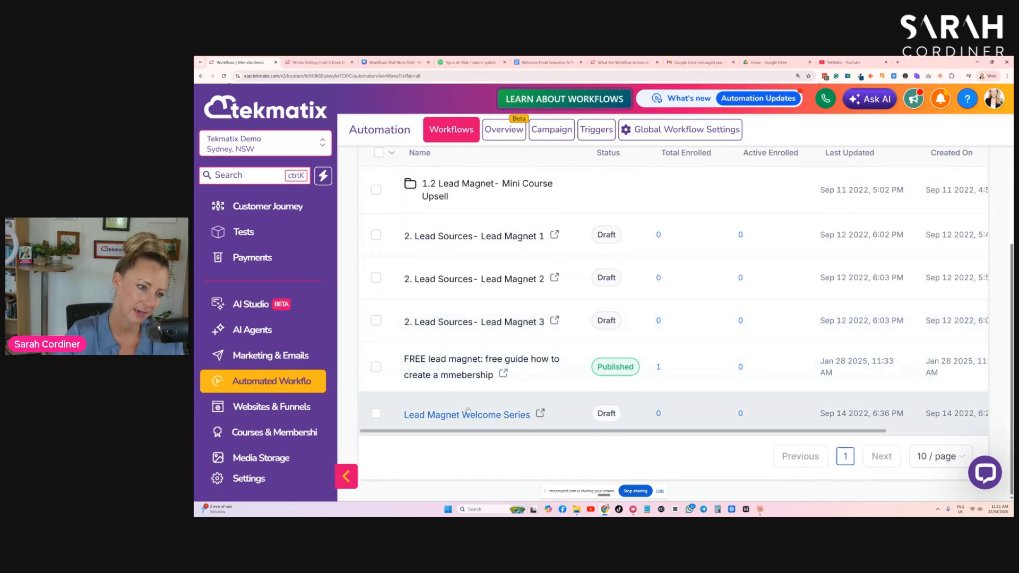
{"action": "scroll", "coordinate": [470, 367], "scroll_direction": "up", "scroll_amount": 1}
{"action": "scroll", "coordinate": [477, 324], "scroll_direction": "down", "scroll_amount": 1}
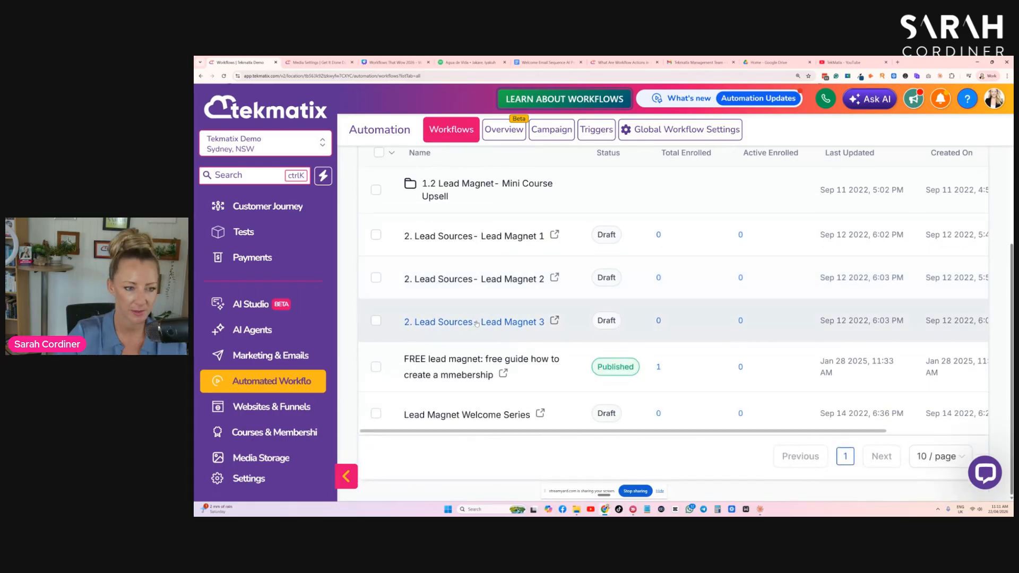
{"action": "scroll", "coordinate": [476, 324], "scroll_direction": "up", "scroll_amount": 2}
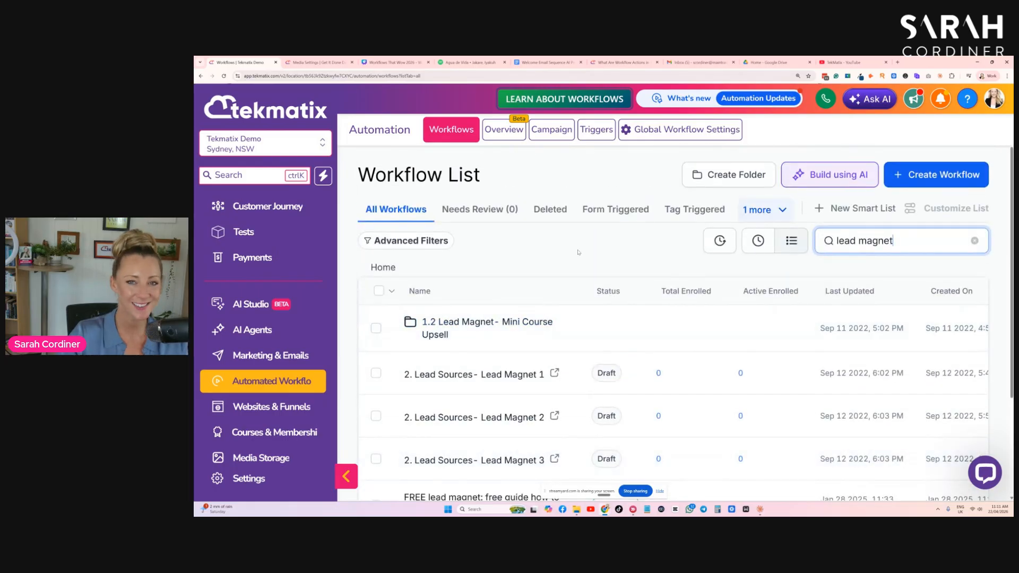
- Create a new blank workflow and name it "Lead Magnet (name of lead magnet)"
{"action": "left_click", "coordinate": [906, 181]}
{"action": "left_click", "coordinate": [908, 207]}
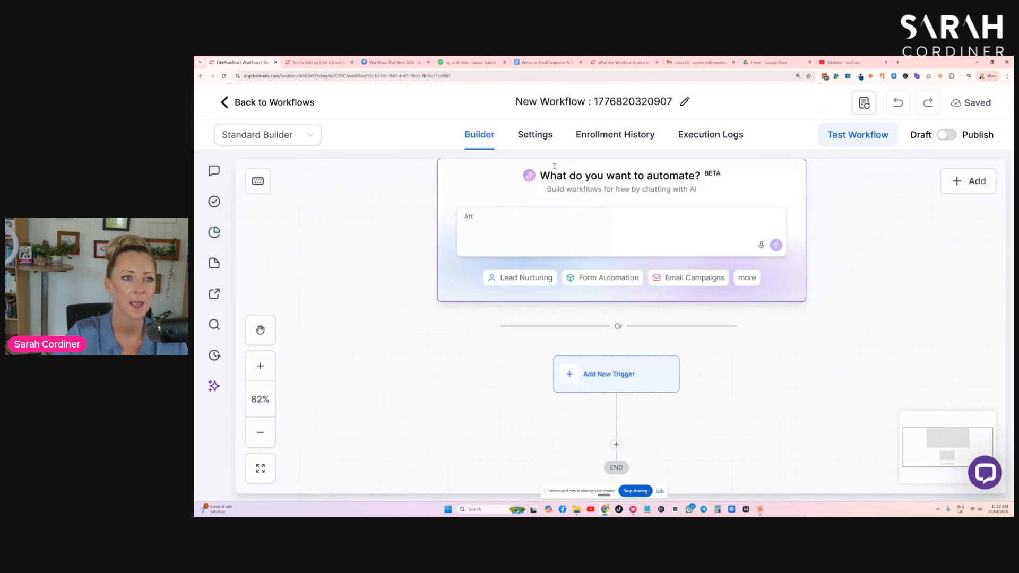
{"action": "left_click", "coordinate": [591, 103]}
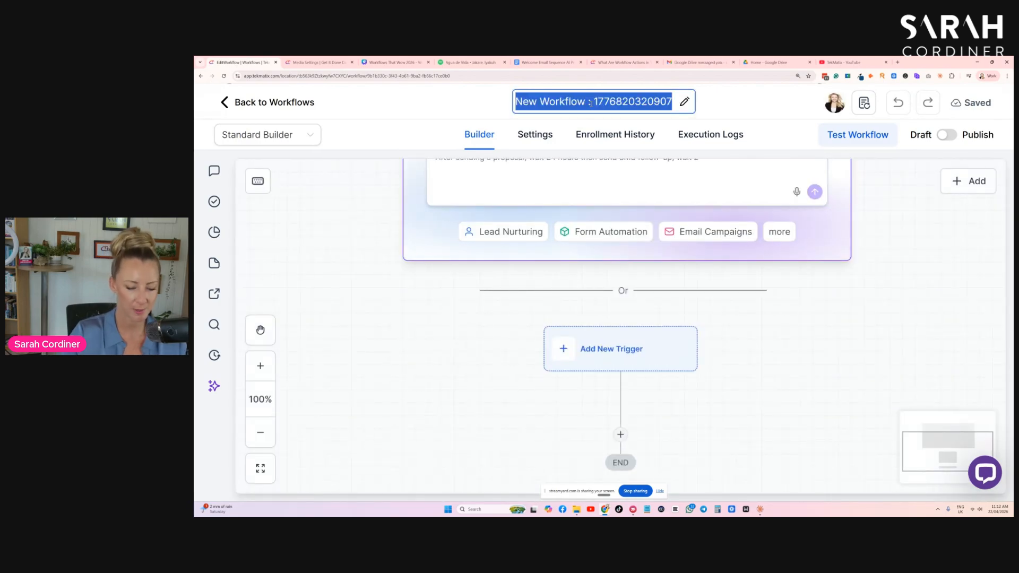
{"action": "type", "text": "Lead Ma"}
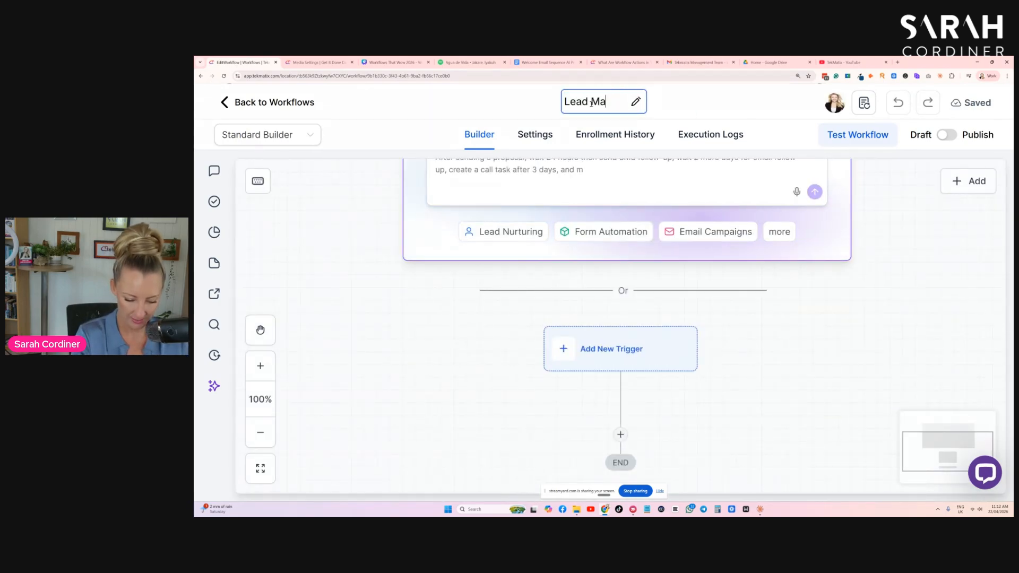
{"action": "type", "text": "gnet (name"}
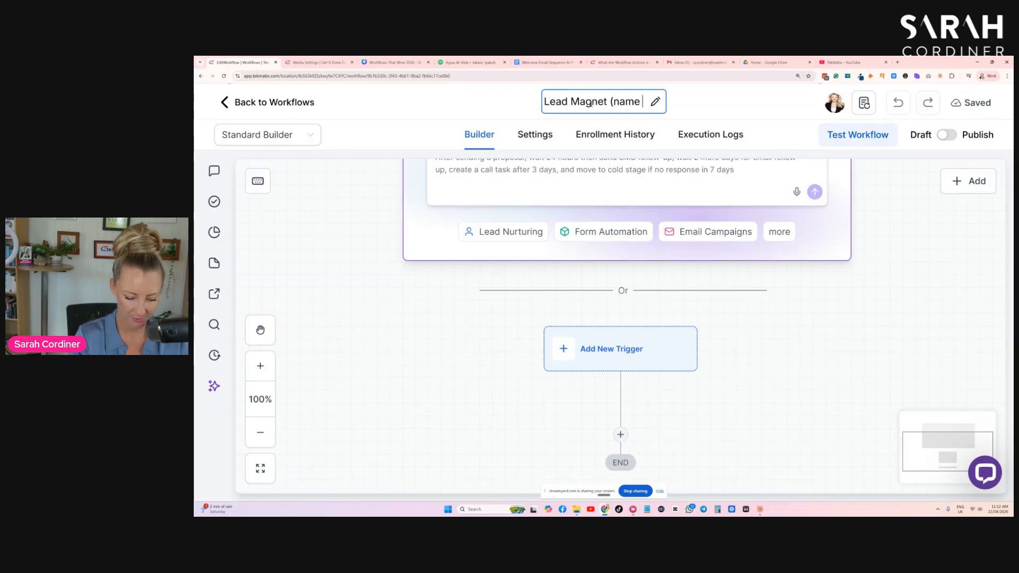
{"action": "type", "text": " of lead magnet)"}
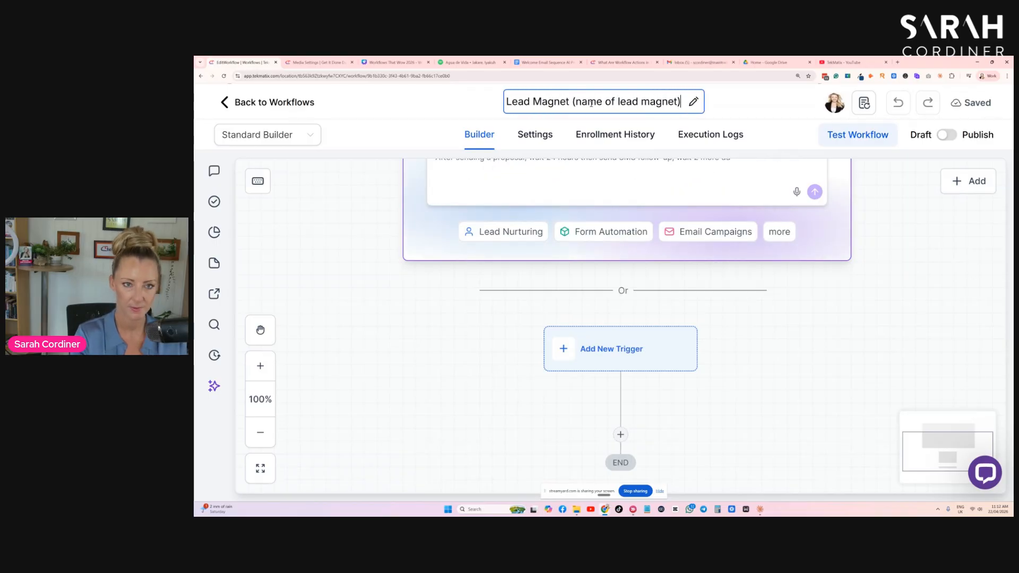
{"action": "left_click_drag", "start_coordinate": [823, 273], "coordinate": [824, 383]}
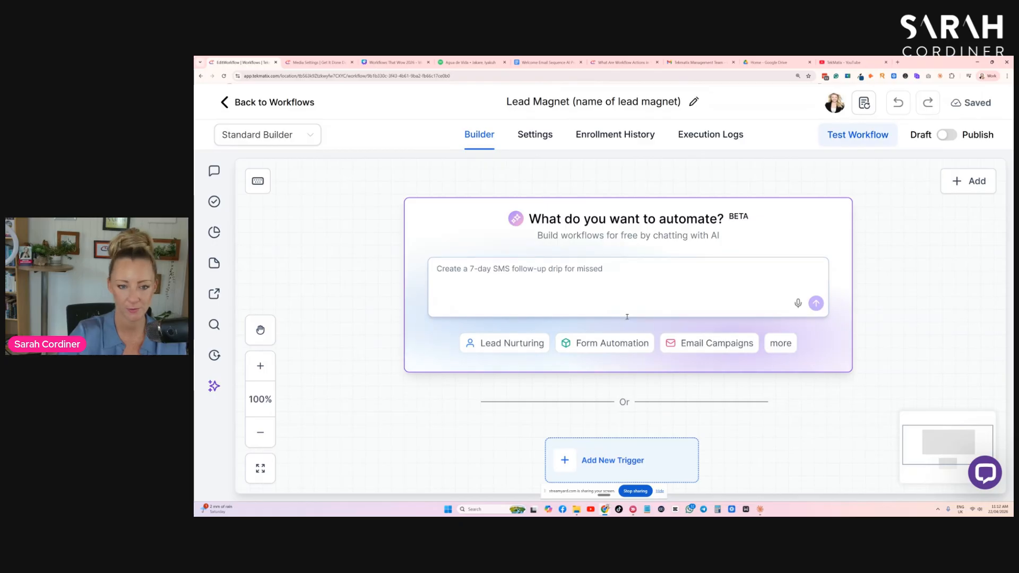
- Check the opt-in form item on the Canva slide and add a Form Submitted trigger to the new workflow
{"action": "scroll", "coordinate": [744, 287], "scroll_direction": "down", "scroll_amount": 5}
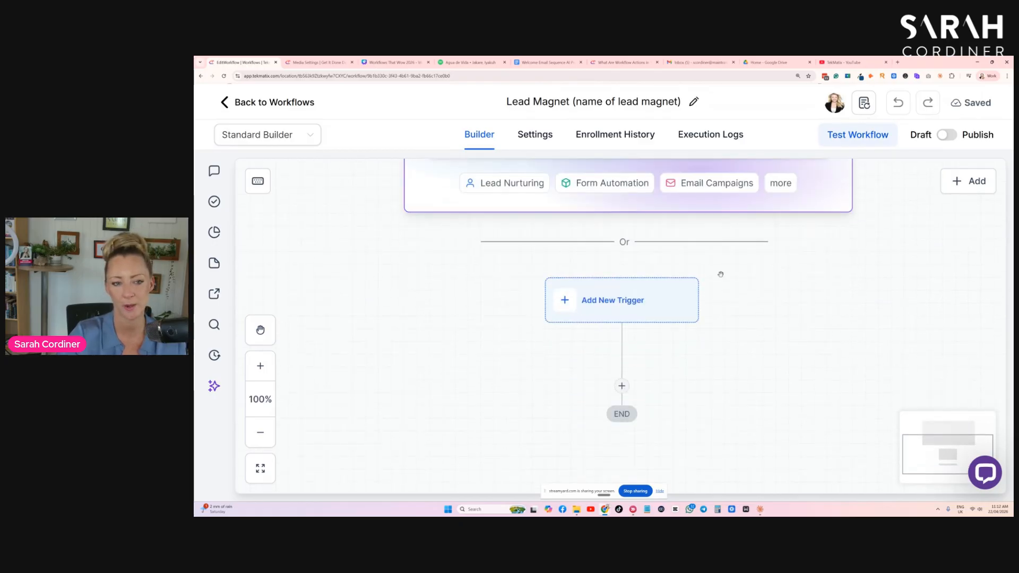
{"action": "scroll", "coordinate": [581, 249], "scroll_direction": "down", "scroll_amount": 1}
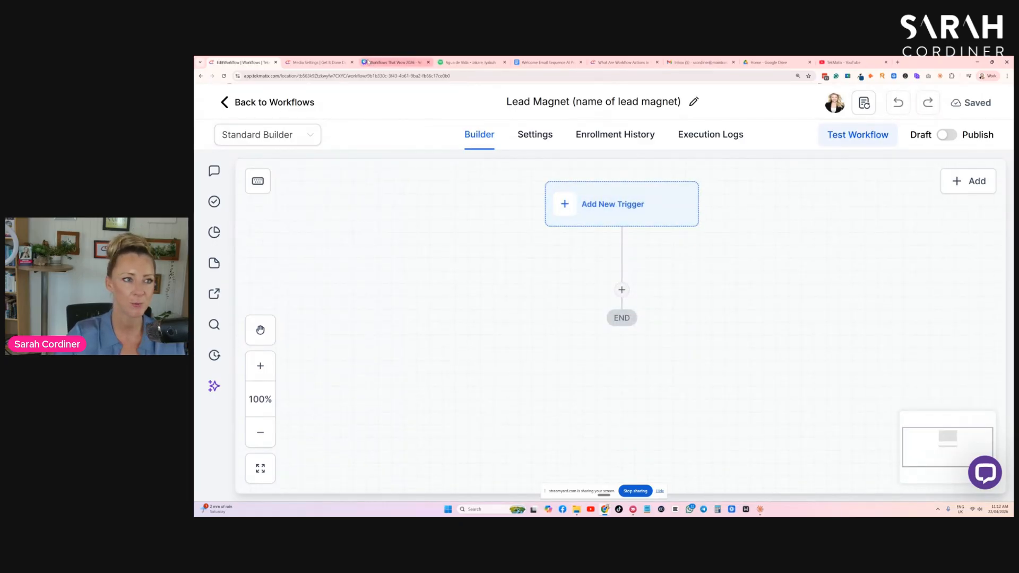
{"action": "left_click", "coordinate": [393, 62]}
{"action": "triple_click", "coordinate": [441, 253]}
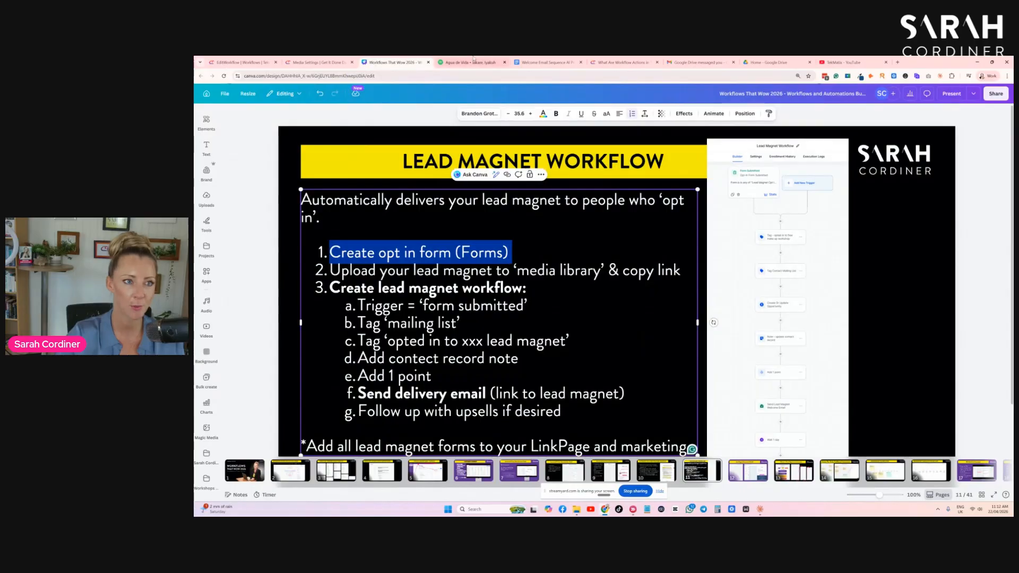
{"action": "left_click", "coordinate": [245, 62]}
{"action": "left_click", "coordinate": [621, 203]}
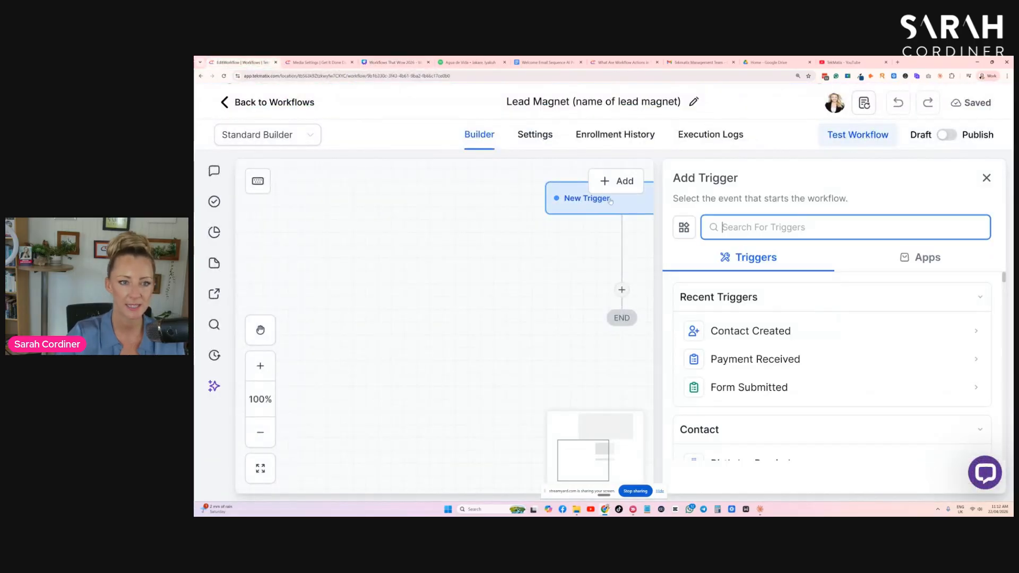
{"action": "type", "text": "form"}
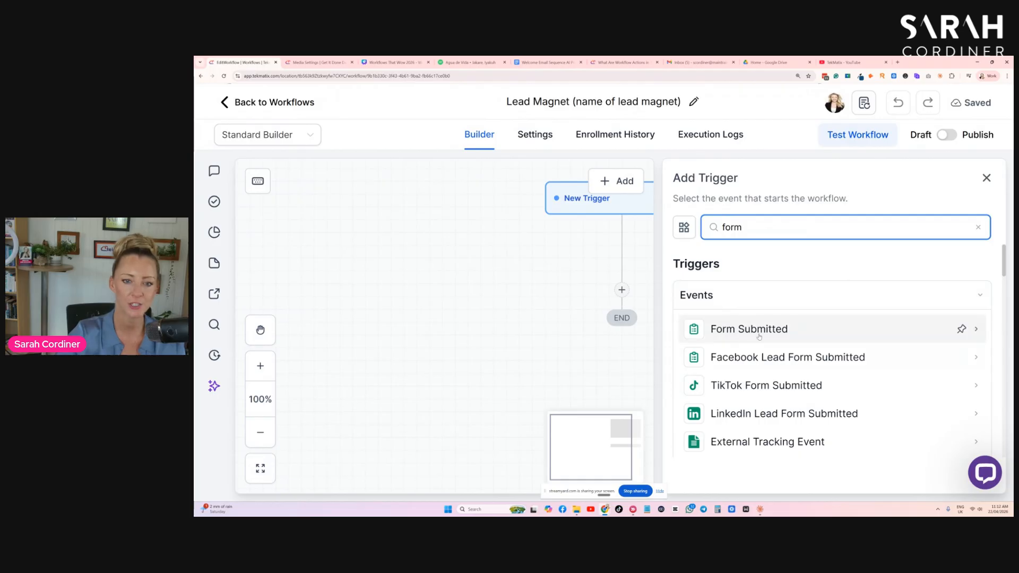
{"action": "left_click", "coordinate": [804, 338]}
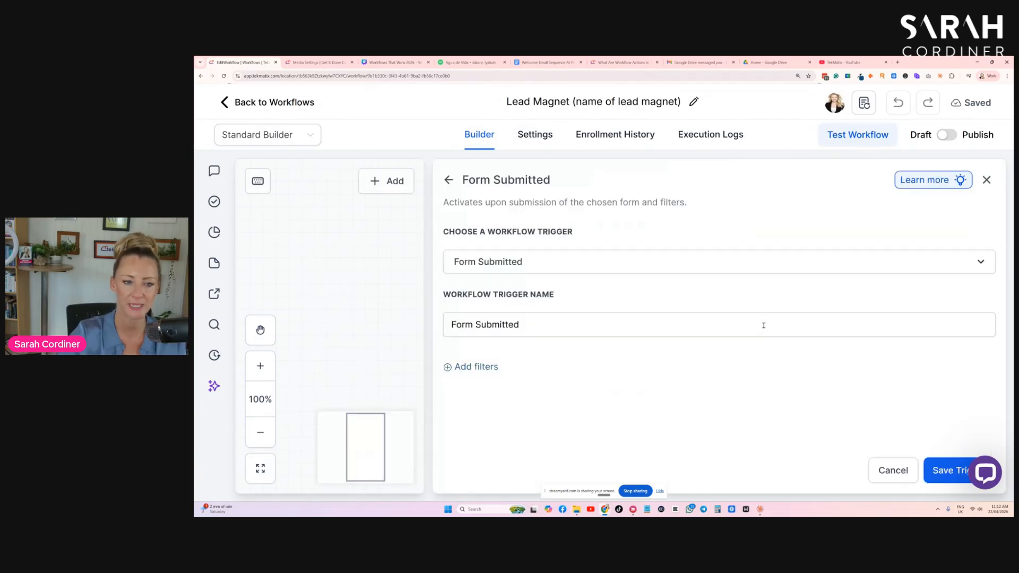
- Filter the Form Submitted trigger to the form "FREE lead magnet - how to create a membership" and save the trigger
{"action": "left_click", "coordinate": [466, 367]}
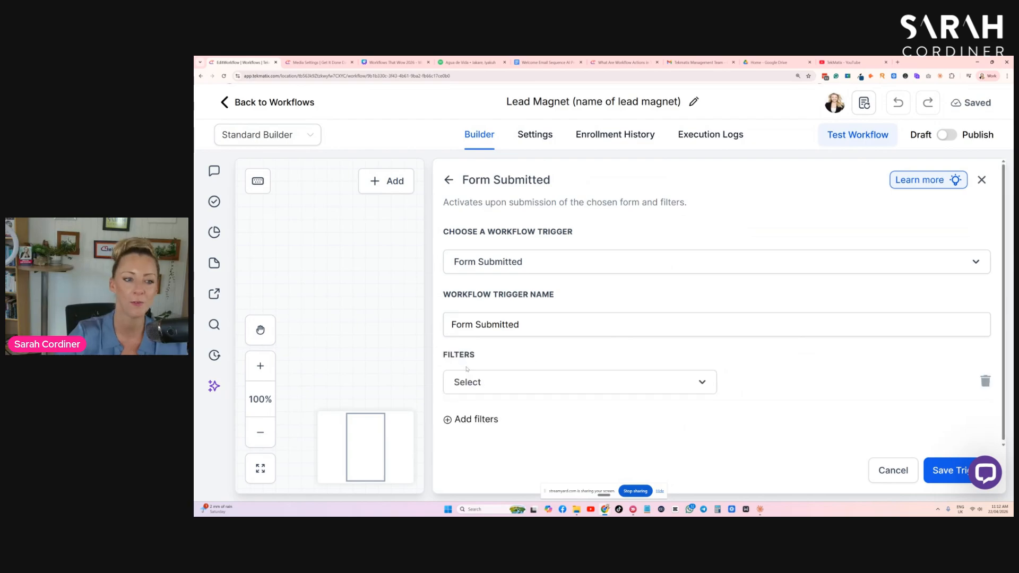
{"action": "left_click", "coordinate": [487, 382]}
{"action": "scroll", "coordinate": [523, 357], "scroll_direction": "down", "scroll_amount": 3}
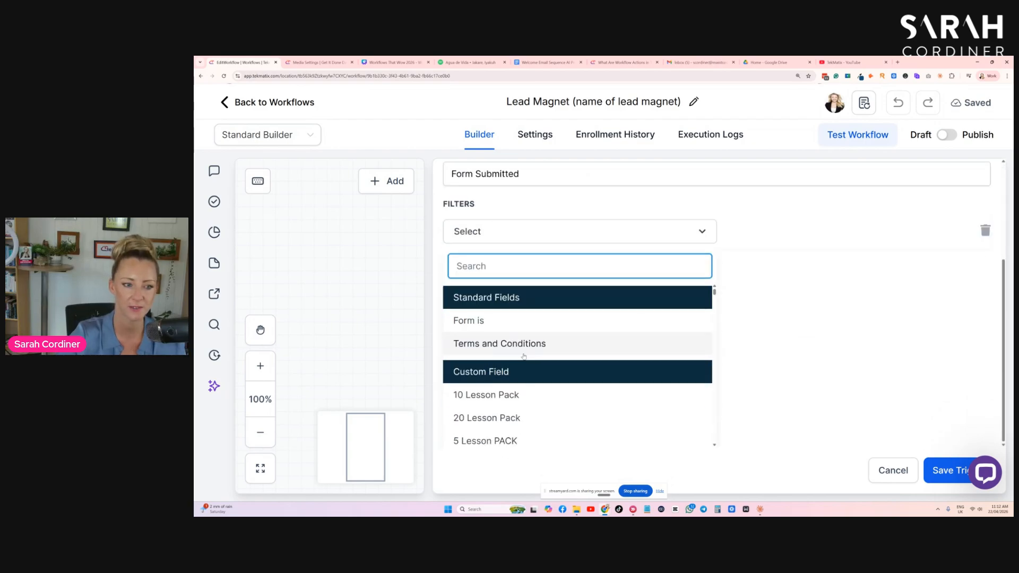
{"action": "left_click", "coordinate": [478, 322]}
{"action": "left_click", "coordinate": [761, 381]}
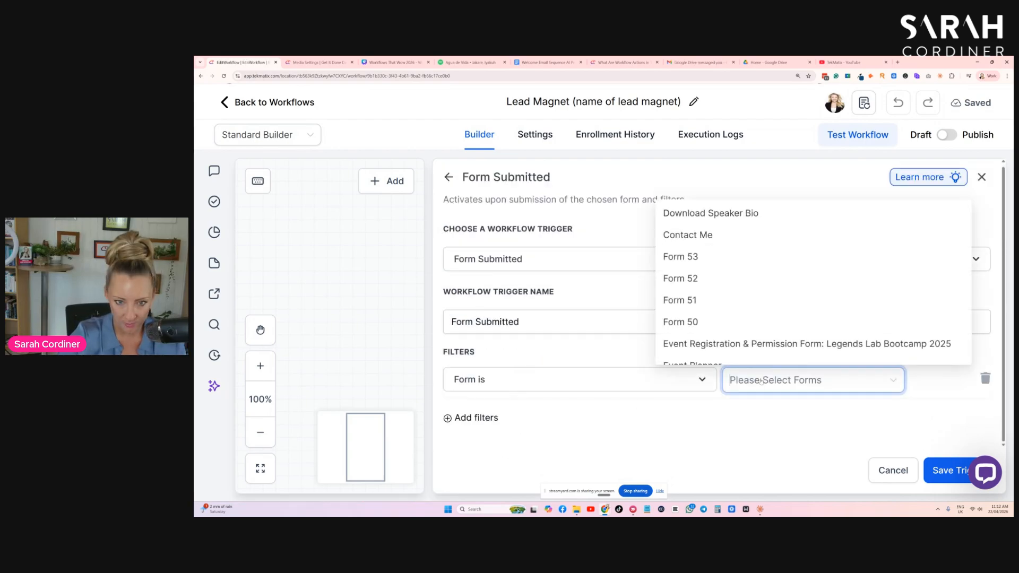
{"action": "scroll", "coordinate": [738, 263], "scroll_direction": "down", "scroll_amount": 2}
{"action": "scroll", "coordinate": [744, 276], "scroll_direction": "up", "scroll_amount": 2}
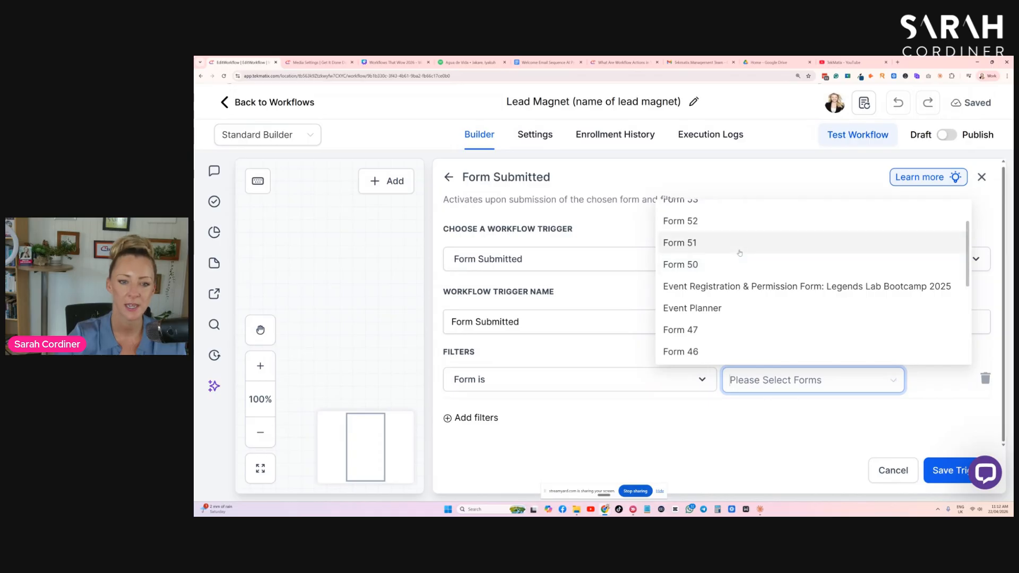
{"action": "scroll", "coordinate": [754, 309], "scroll_direction": "down", "scroll_amount": 2}
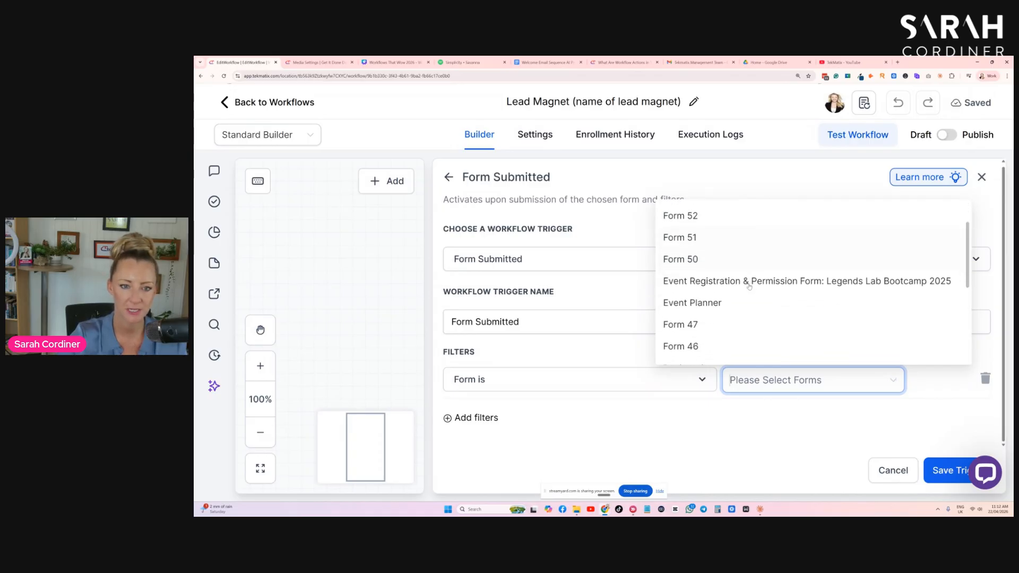
{"action": "scroll", "coordinate": [835, 283], "scroll_direction": "down", "scroll_amount": 3}
{"action": "scroll", "coordinate": [836, 283], "scroll_direction": "down", "scroll_amount": 3}
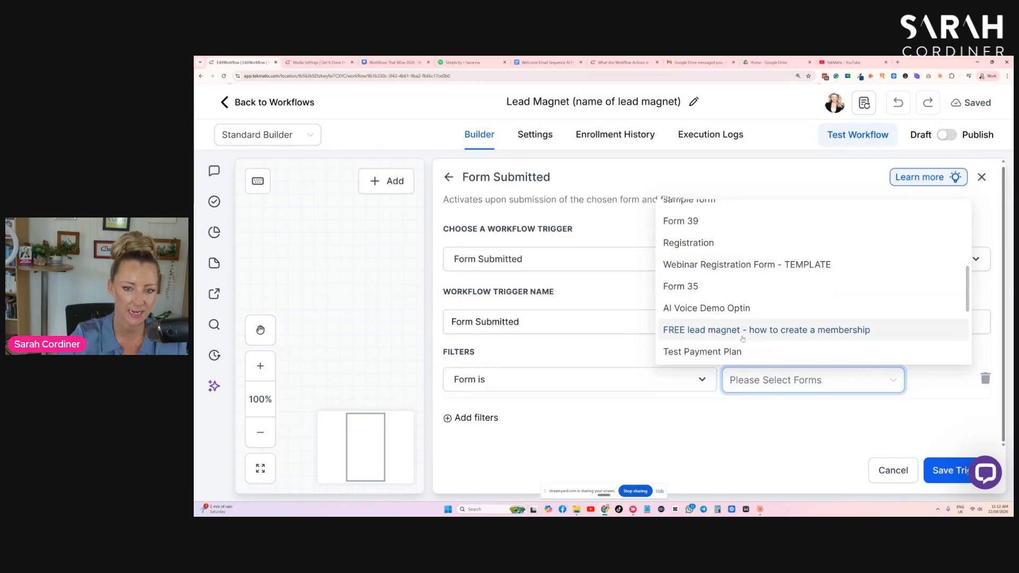
{"action": "left_click", "coordinate": [765, 330]}
{"action": "left_click", "coordinate": [726, 399]}
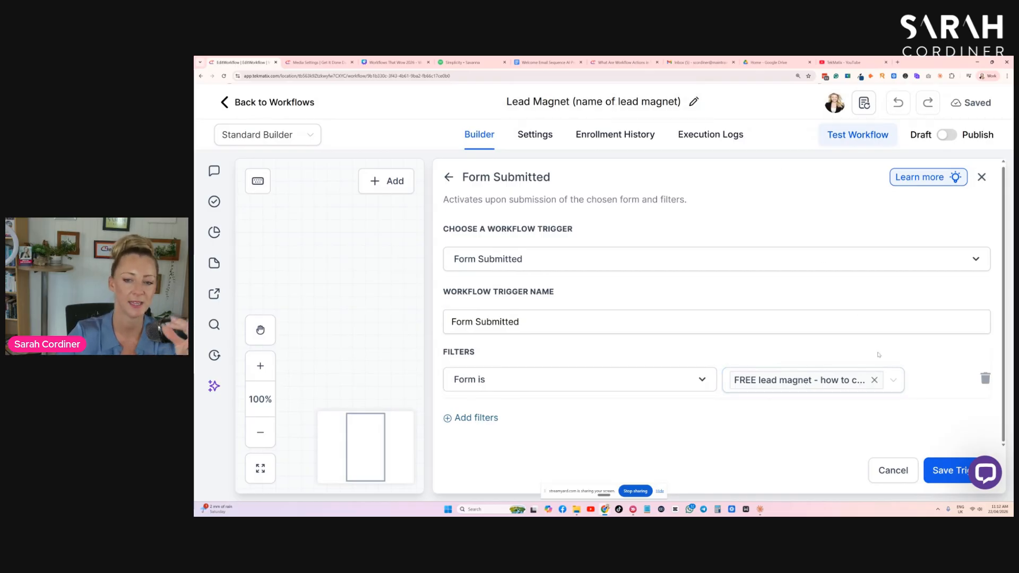
{"action": "left_click", "coordinate": [944, 471]}
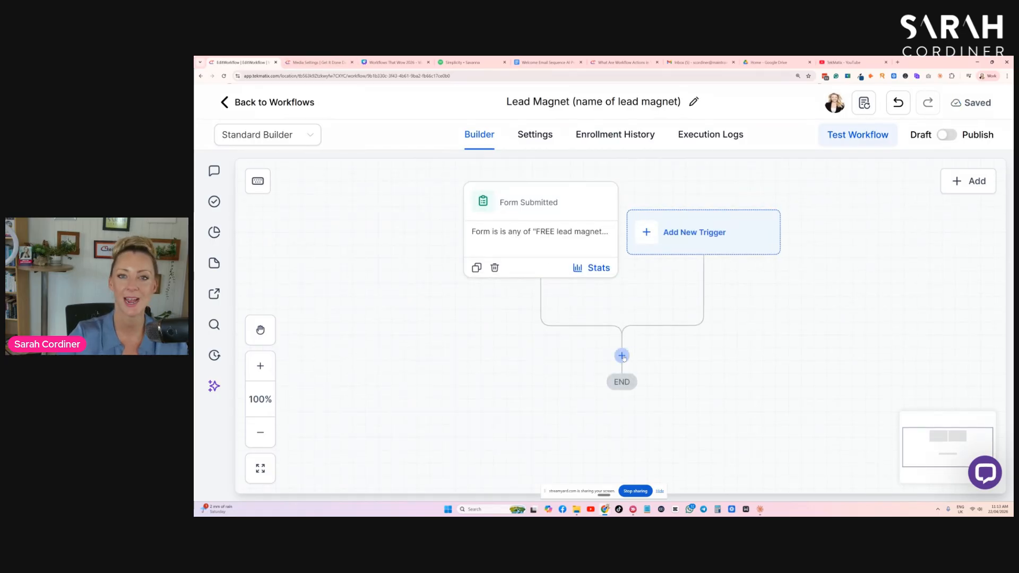
- Add an Add Contact Tag action after the trigger and assign it the "mailing list" tag
{"action": "left_click", "coordinate": [623, 356]}
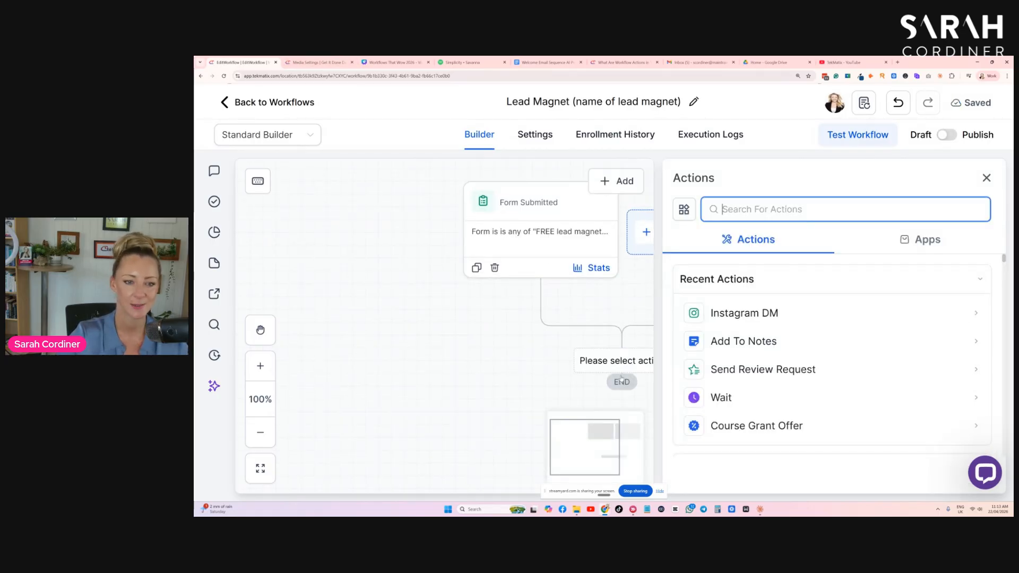
{"action": "type", "text": "tag"}
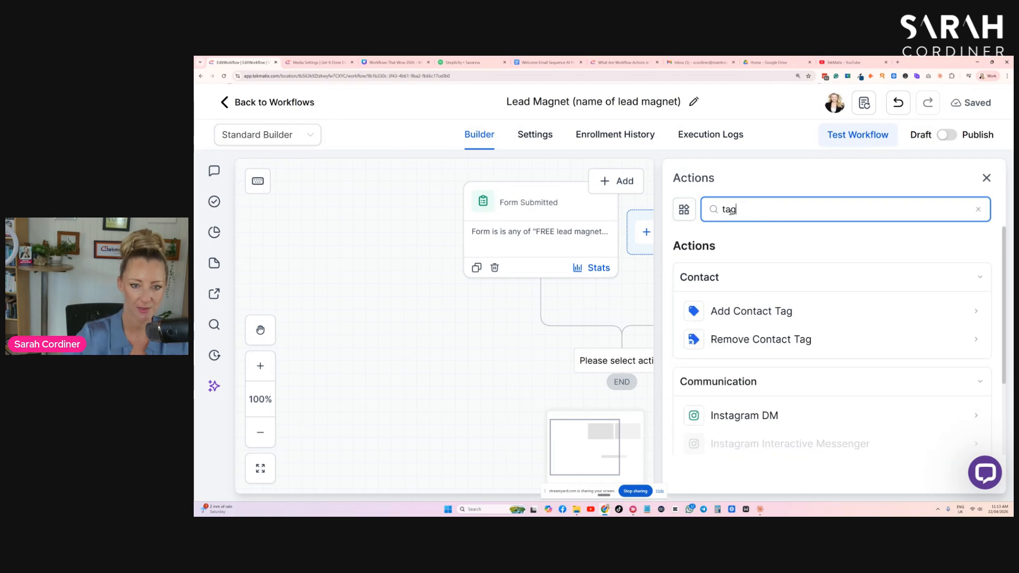
{"action": "left_click", "coordinate": [744, 312]}
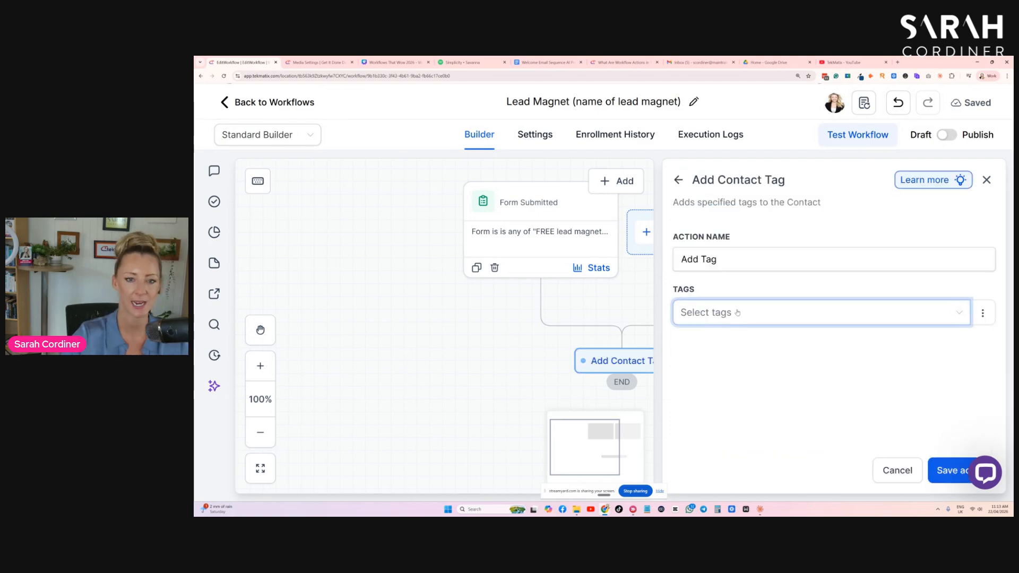
{"action": "left_click", "coordinate": [714, 318]}
{"action": "type", "text": "mailing"}
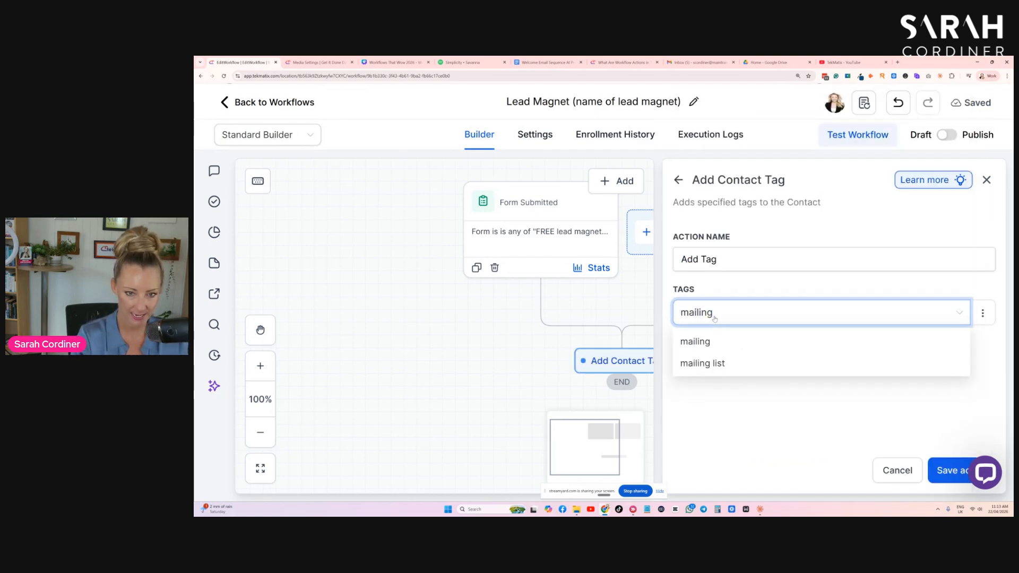
{"action": "left_click", "coordinate": [738, 365]}
{"action": "left_click", "coordinate": [771, 402]}
- Name the tag action "Add Tag - mailing list" and save it
{"action": "left_click", "coordinate": [733, 265]}
{"action": "type", "text": "- mailining list"}
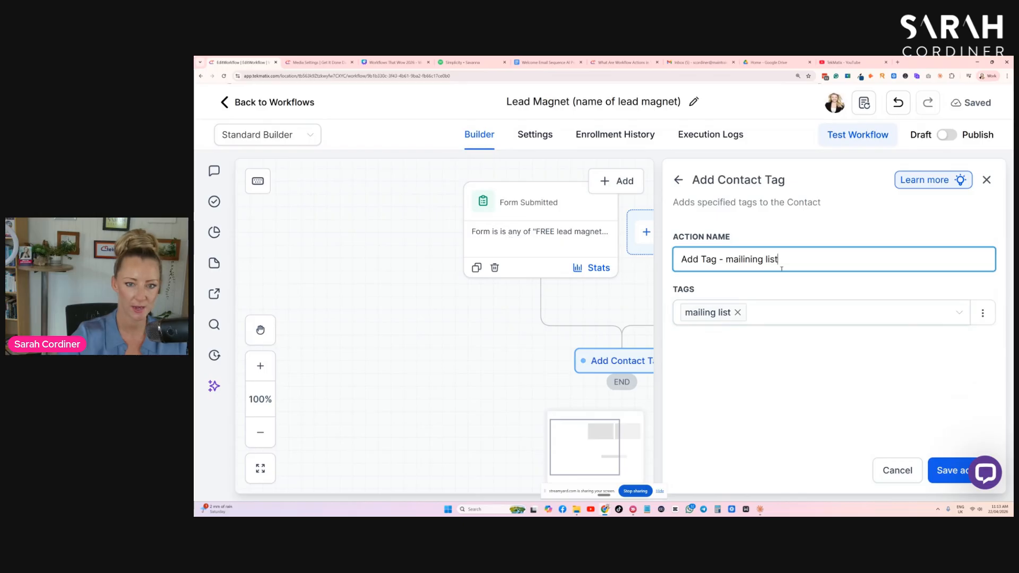
{"action": "key", "text": "BackSpace"}
{"action": "key", "text": "BackSpace"}
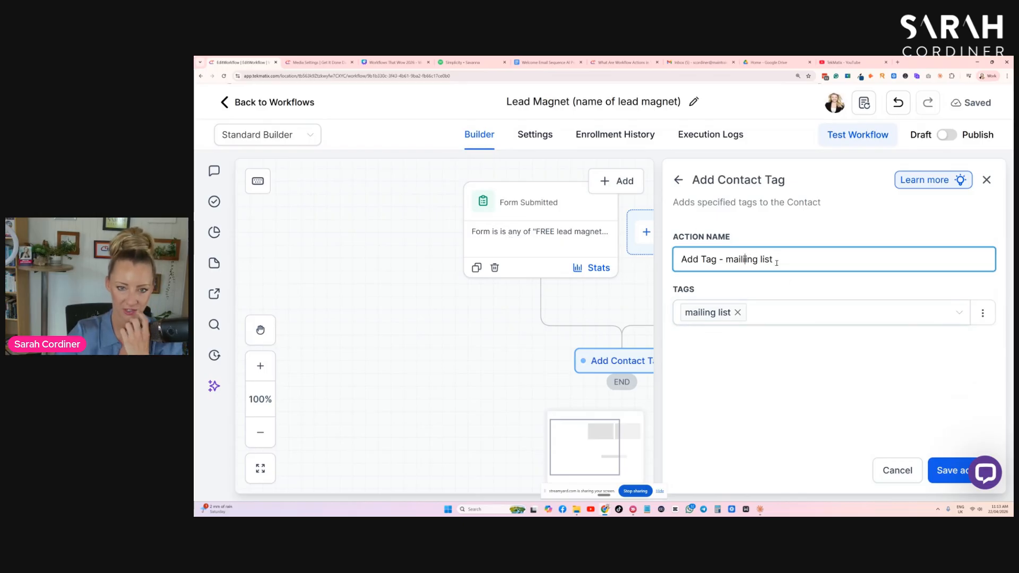
{"action": "left_click", "coordinate": [955, 471]}
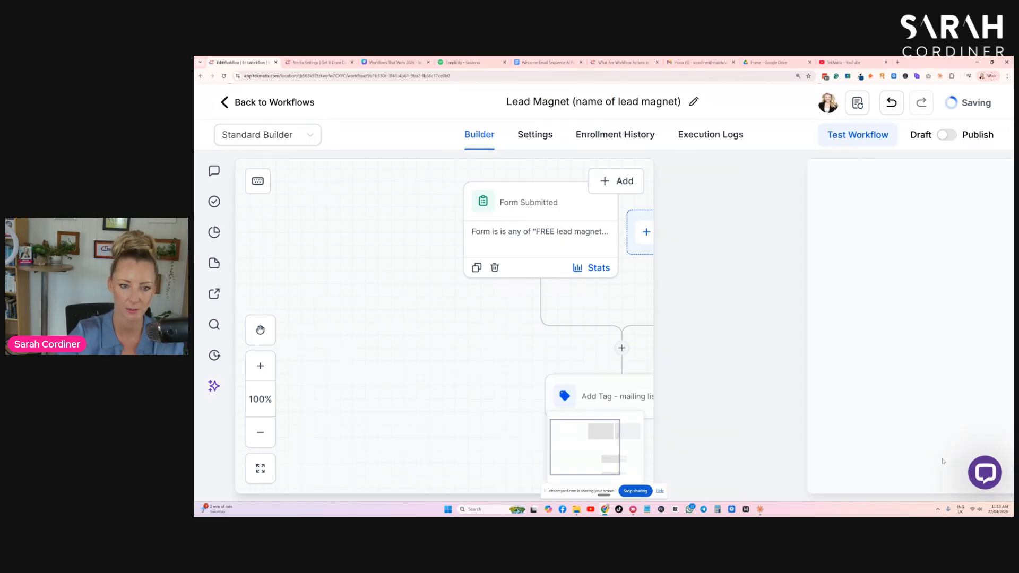
- Add a second Add Contact Tag action with the new tag "opted into the free memberships lead magnet" and save it
{"action": "scroll", "coordinate": [632, 365], "scroll_direction": "down", "scroll_amount": 2}
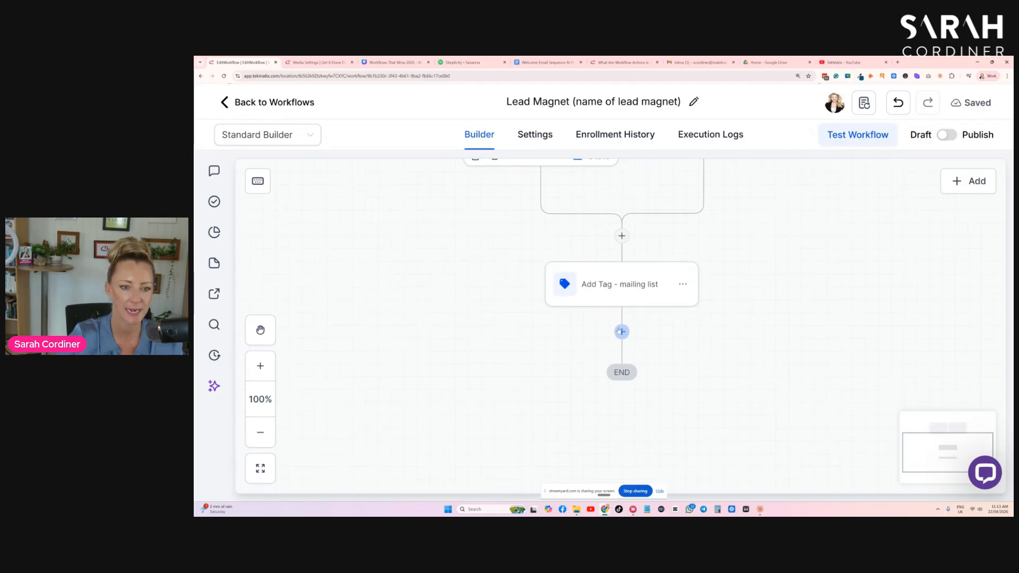
{"action": "left_click", "coordinate": [622, 332]}
{"action": "type", "text": "tag"}
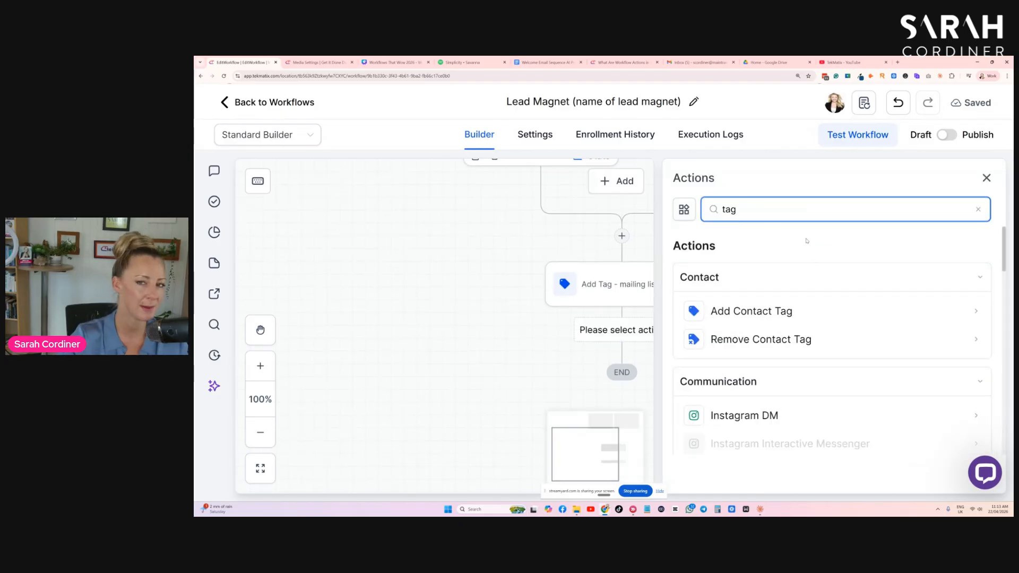
{"action": "left_click", "coordinate": [727, 313]}
{"action": "left_click", "coordinate": [727, 313]}
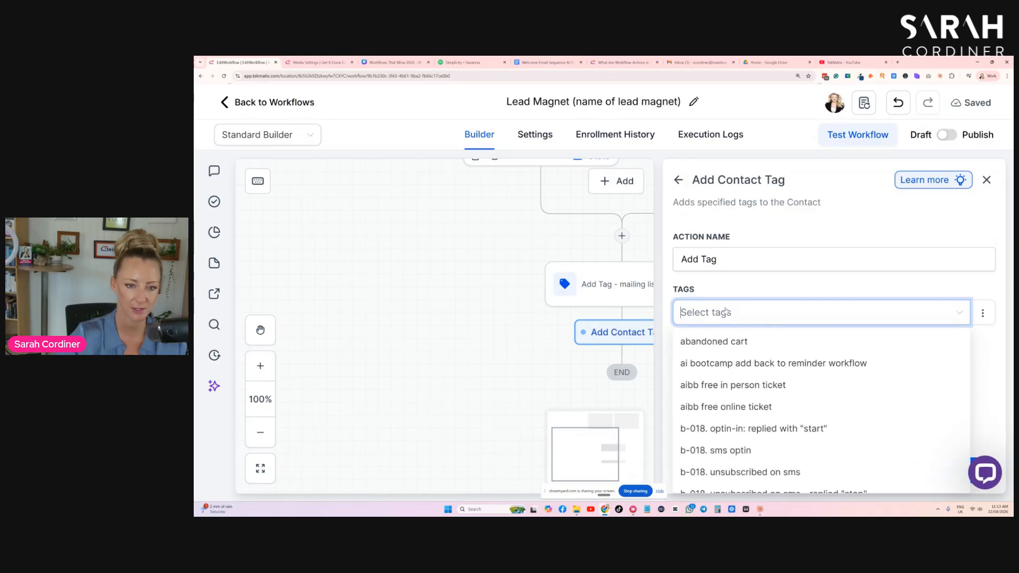
{"action": "type", "text": "opted"}
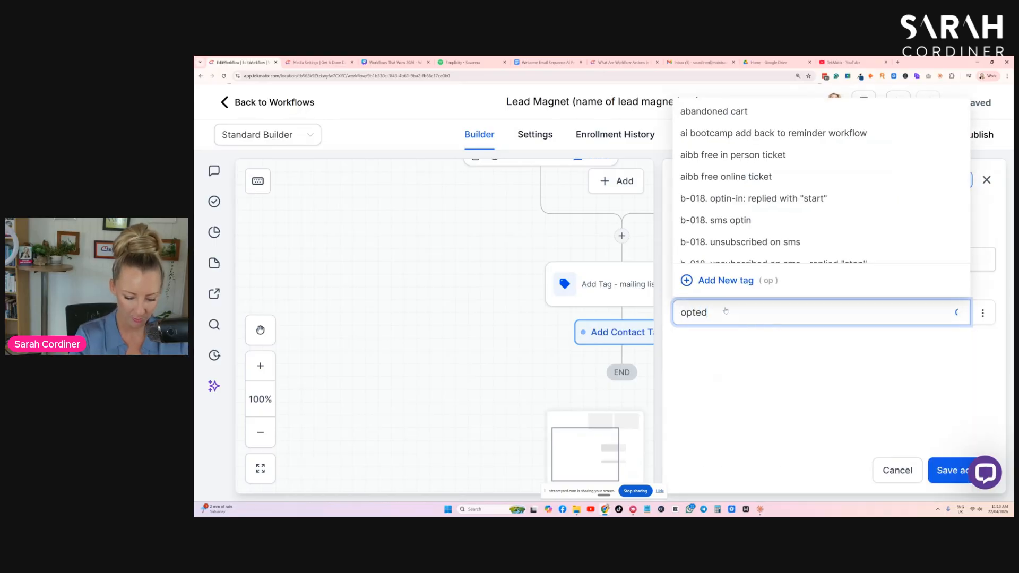
{"action": "type", "text": " into the free "}
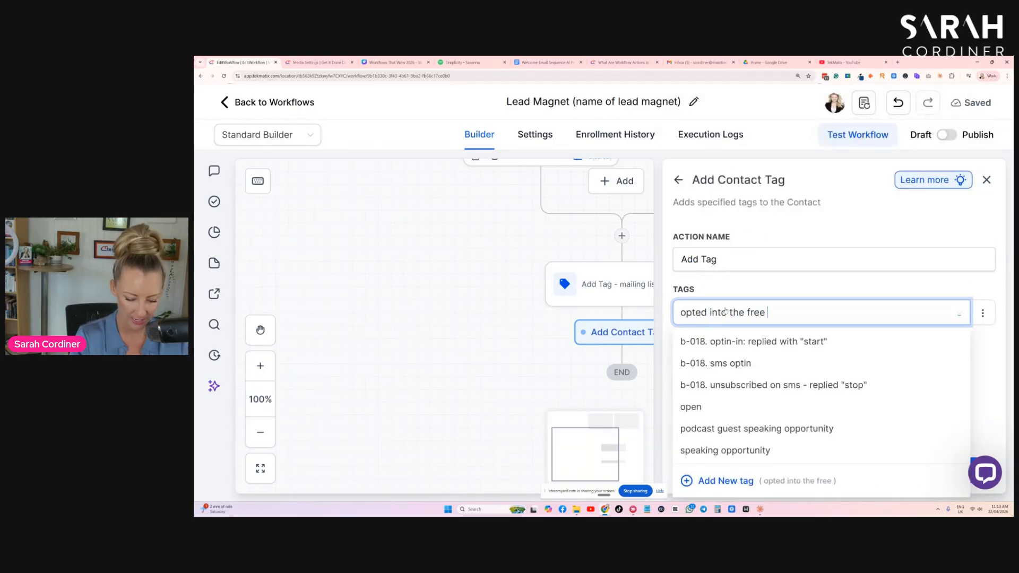
{"action": "type", "text": "memberships lead m,agnet"}
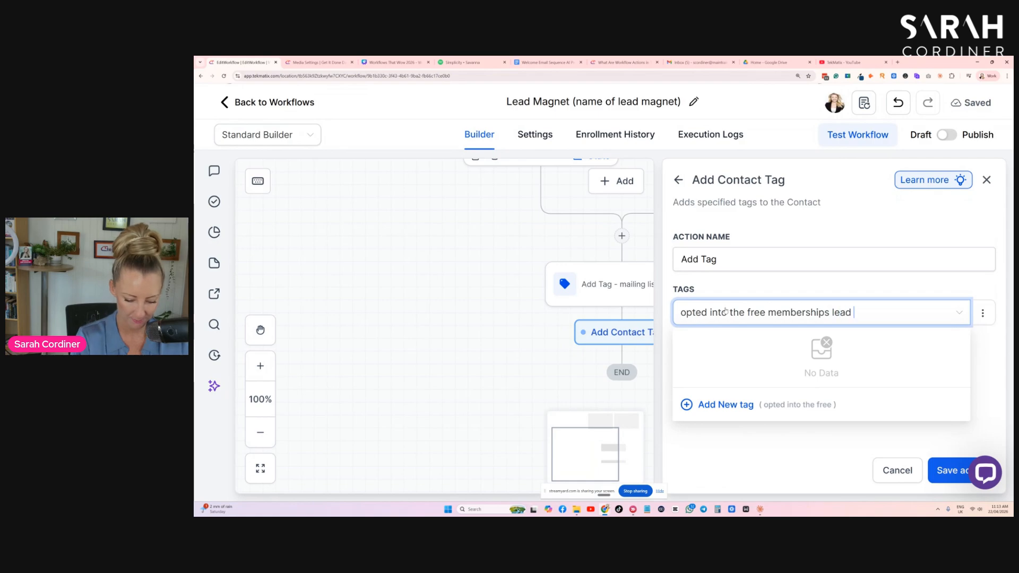
{"action": "left_click", "coordinate": [864, 312]}
{"action": "key", "text": "BackSpace"}
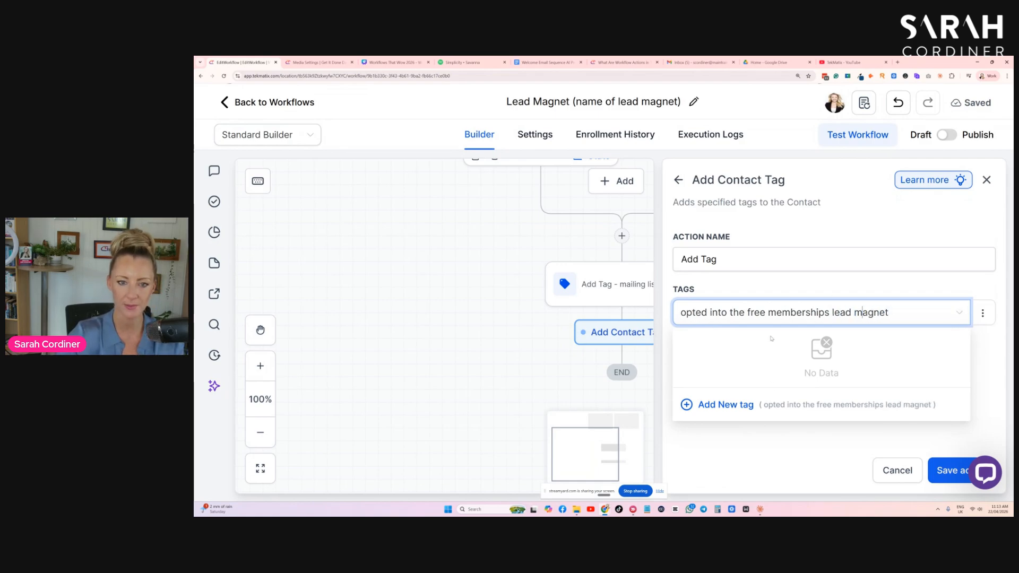
{"action": "left_click", "coordinate": [731, 407]}
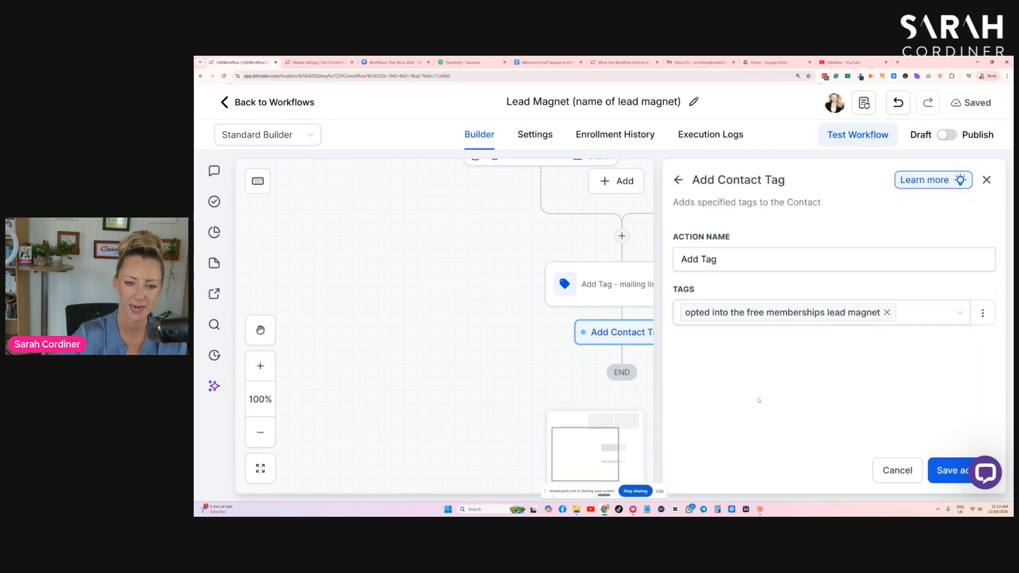
{"action": "left_click", "coordinate": [812, 349]}
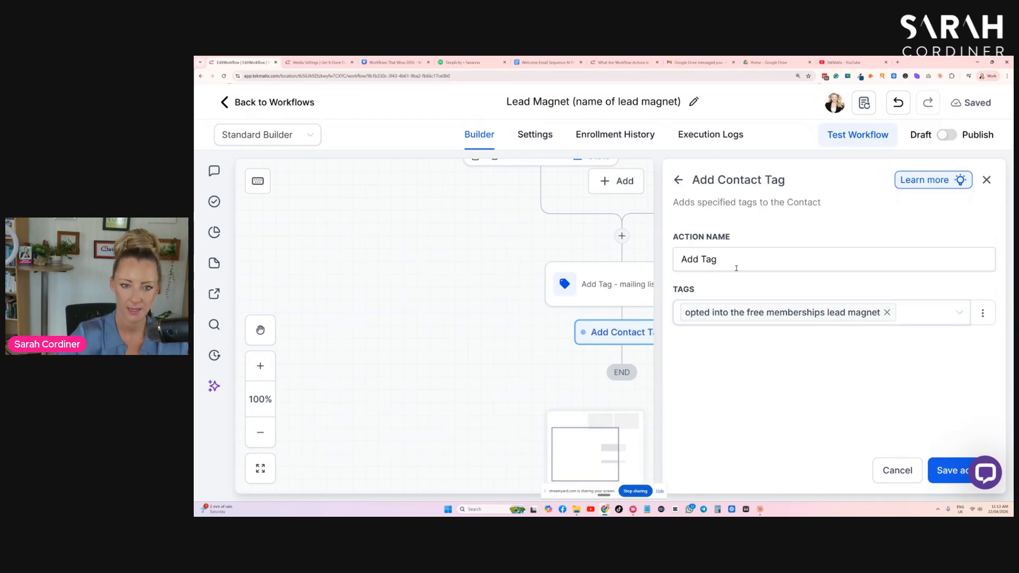
{"action": "left_click", "coordinate": [940, 471]}
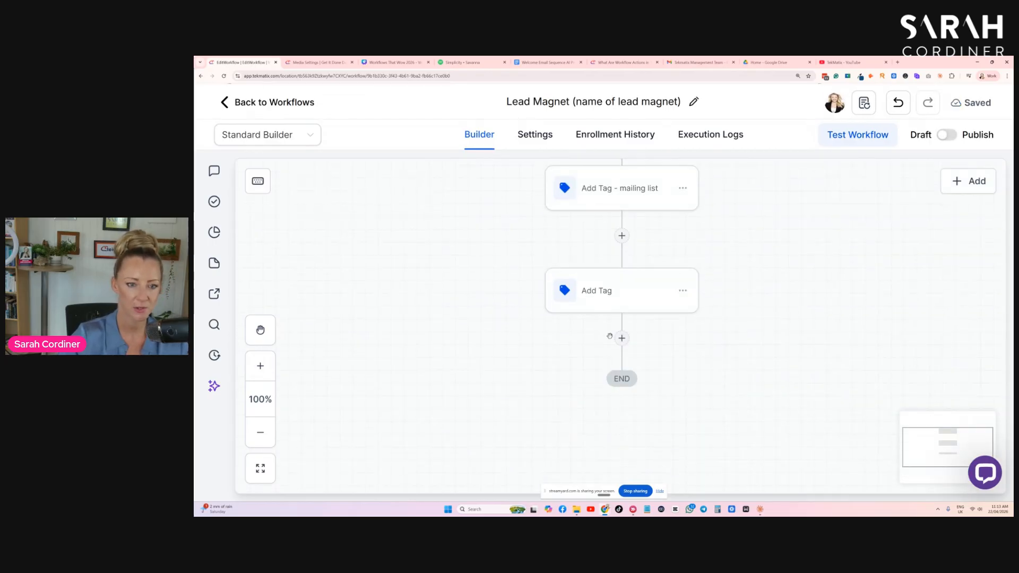
- Add a note action after the tags reading "{{contact.name}} has just opted in to my free memberships lead magnet." and save it
{"action": "left_click", "coordinate": [622, 339]}
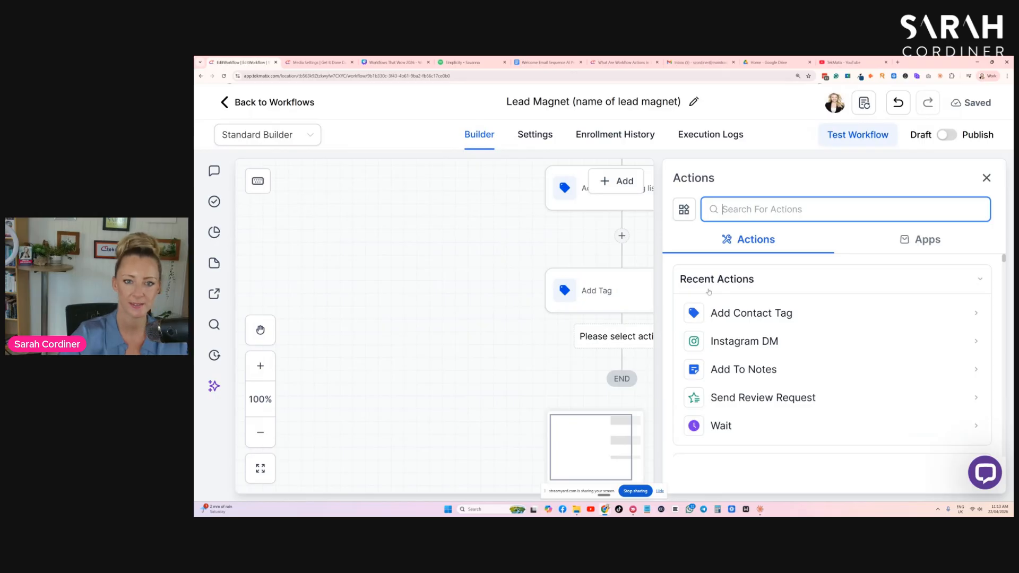
{"action": "type", "text": "note"}
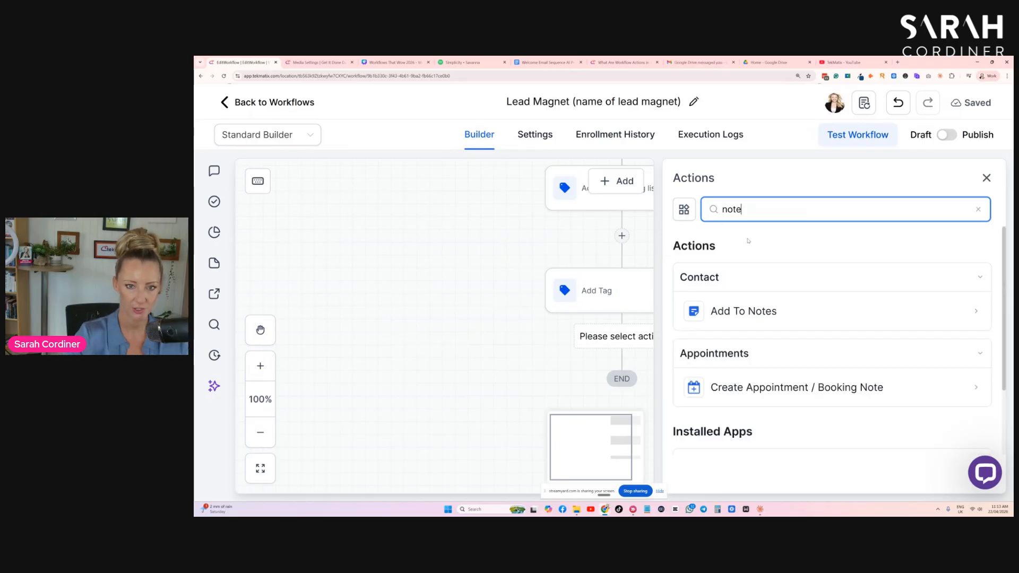
{"action": "left_click", "coordinate": [743, 311]}
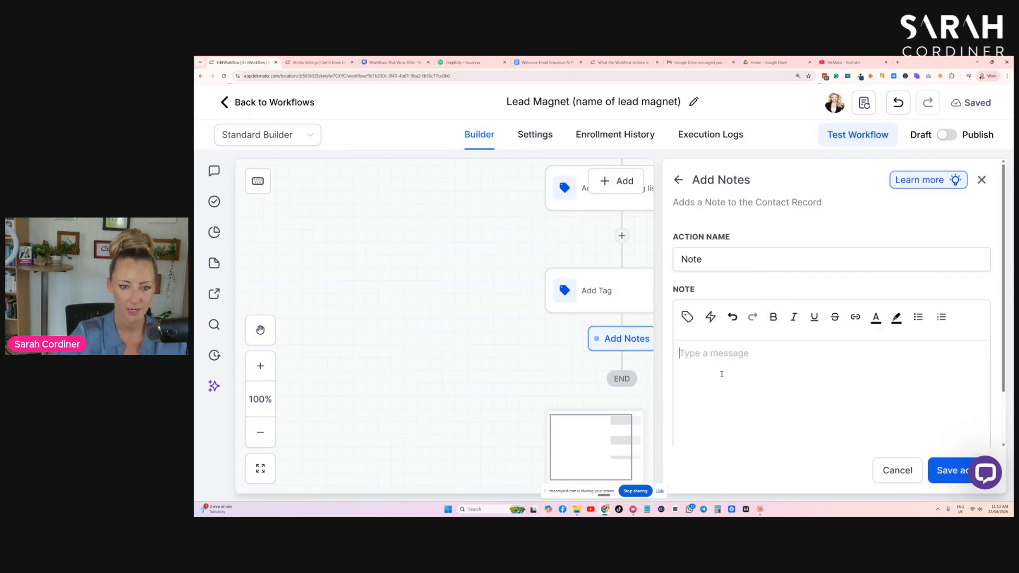
{"action": "left_click", "coordinate": [687, 317]}
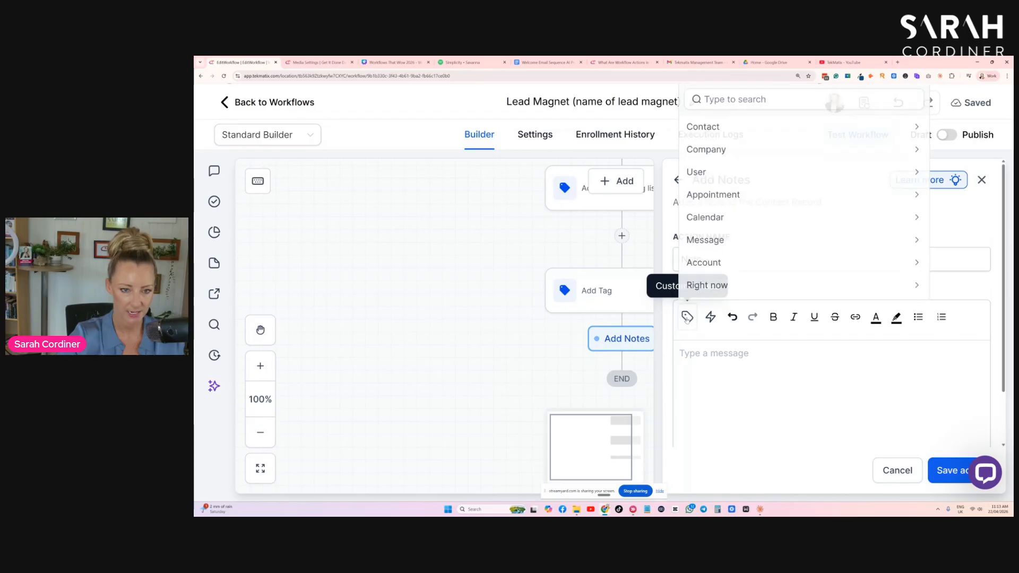
{"action": "left_click", "coordinate": [722, 125]}
{"action": "left_click", "coordinate": [724, 139]}
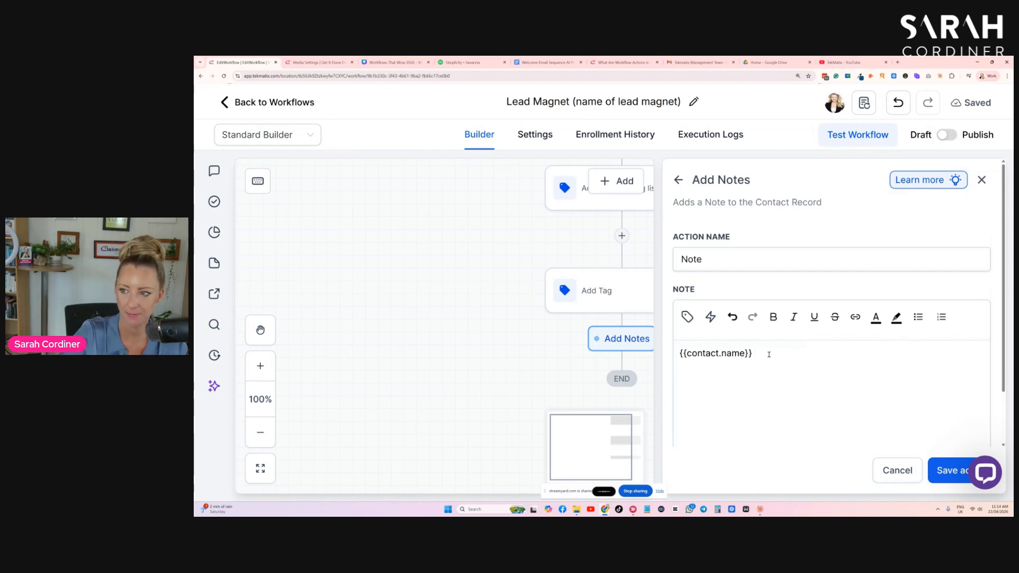
{"action": "type", "text": "has just opted in to my free memberships lead magnet."}
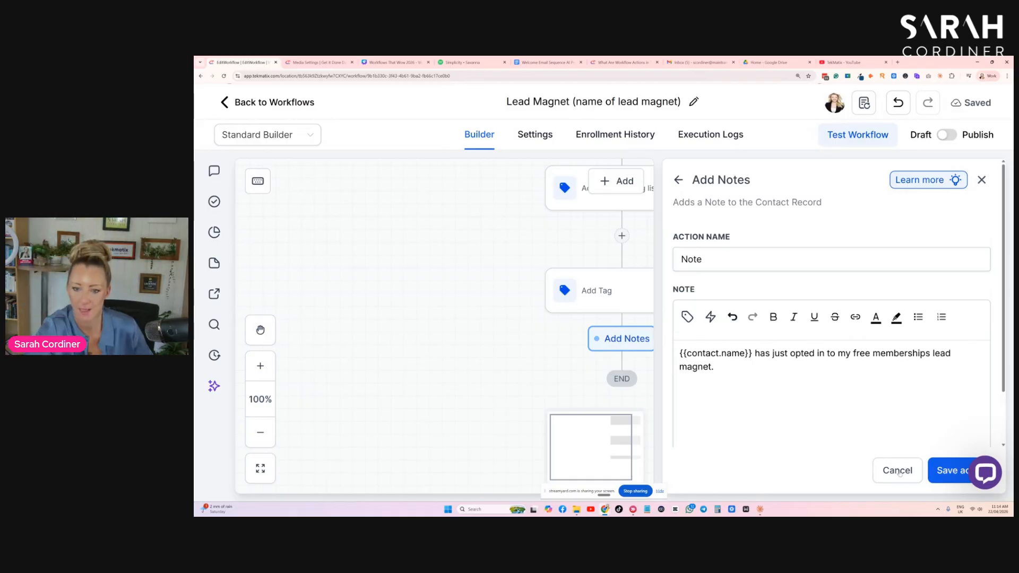
{"action": "left_click", "coordinate": [941, 470]}
- Add a Create/Update Opportunity action to the workflow directly after the note
{"action": "scroll", "coordinate": [588, 337], "scroll_direction": "down", "scroll_amount": 2}
{"action": "scroll", "coordinate": [645, 319], "scroll_direction": "up", "scroll_amount": 5}
{"action": "scroll", "coordinate": [568, 266], "scroll_direction": "down", "scroll_amount": 4}
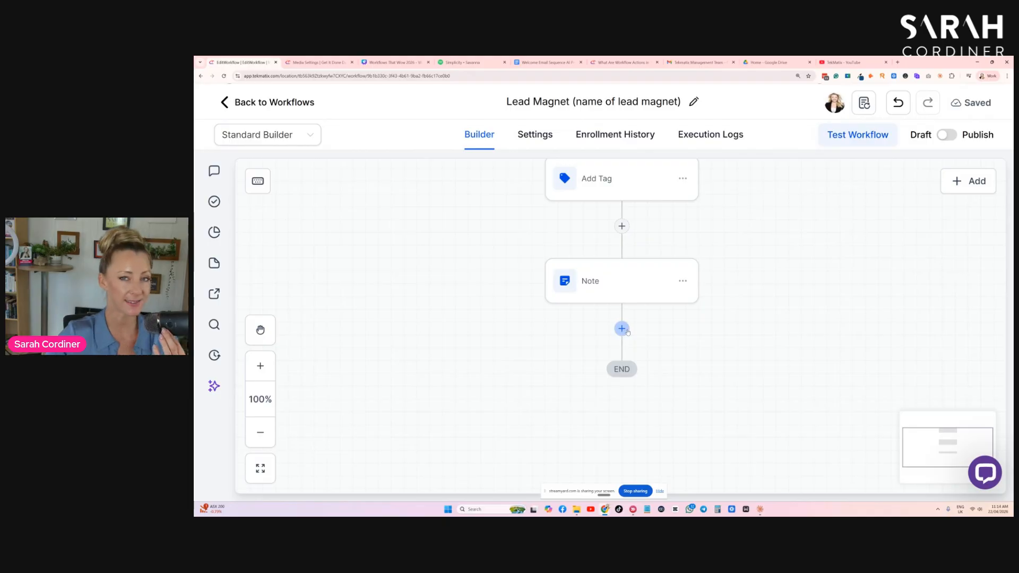
{"action": "scroll", "coordinate": [625, 319], "scroll_direction": "down", "scroll_amount": 1}
{"action": "left_click", "coordinate": [622, 297]}
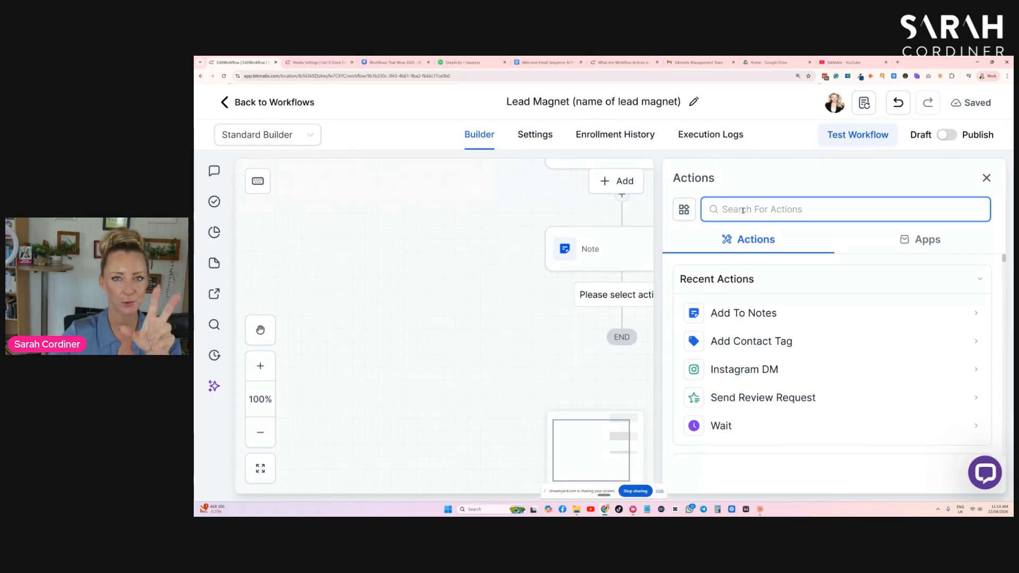
{"action": "type", "text": "opp"}
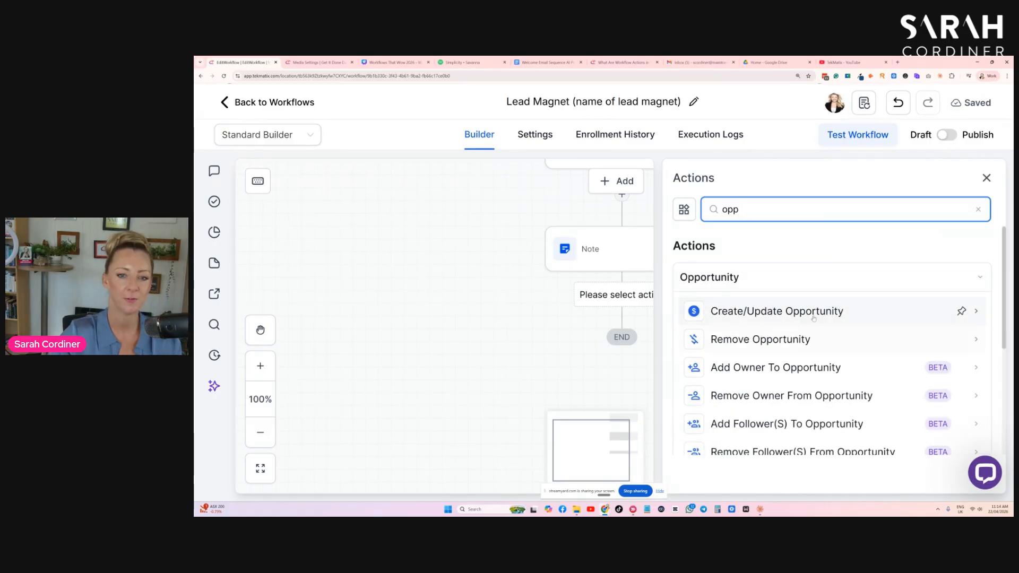
{"action": "left_click", "coordinate": [786, 315]}
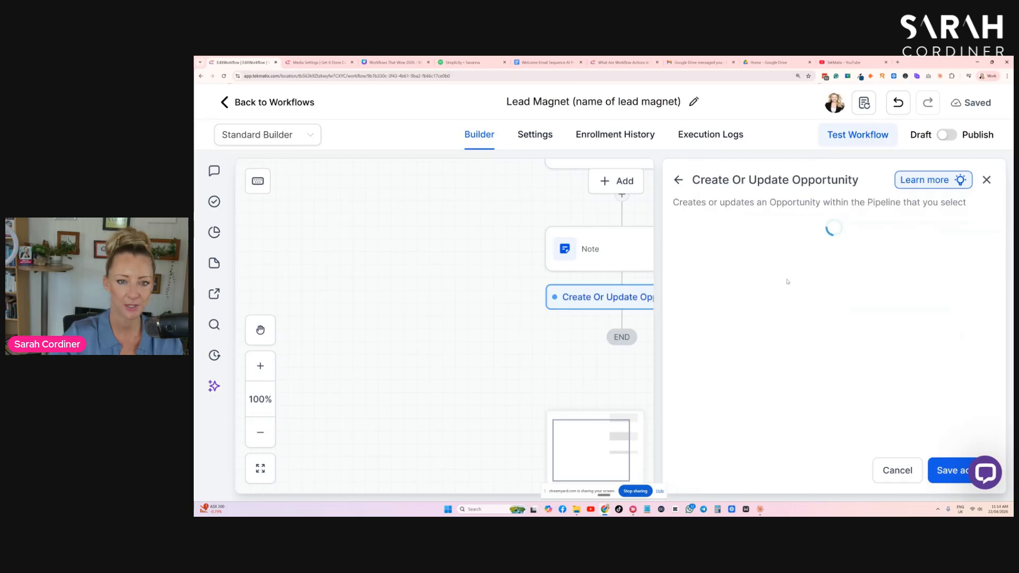
- Assign the opportunity to the 'Your Name' Customer Journey TEMPLATE pipeline at the Lead stage
{"action": "scroll", "coordinate": [695, 289], "scroll_direction": "down", "scroll_amount": 2}
{"action": "left_click", "coordinate": [695, 292]}
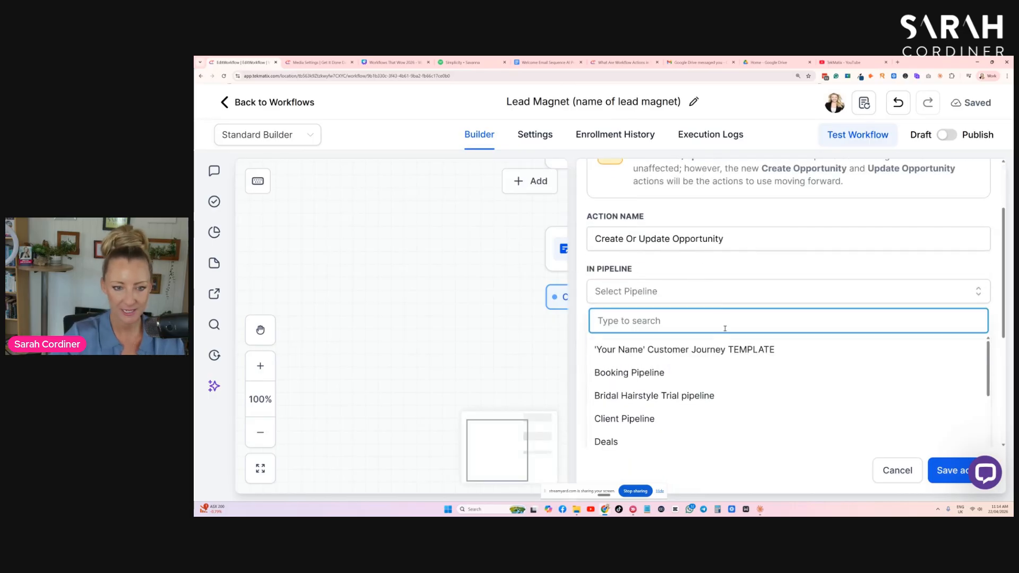
{"action": "left_click", "coordinate": [734, 351]}
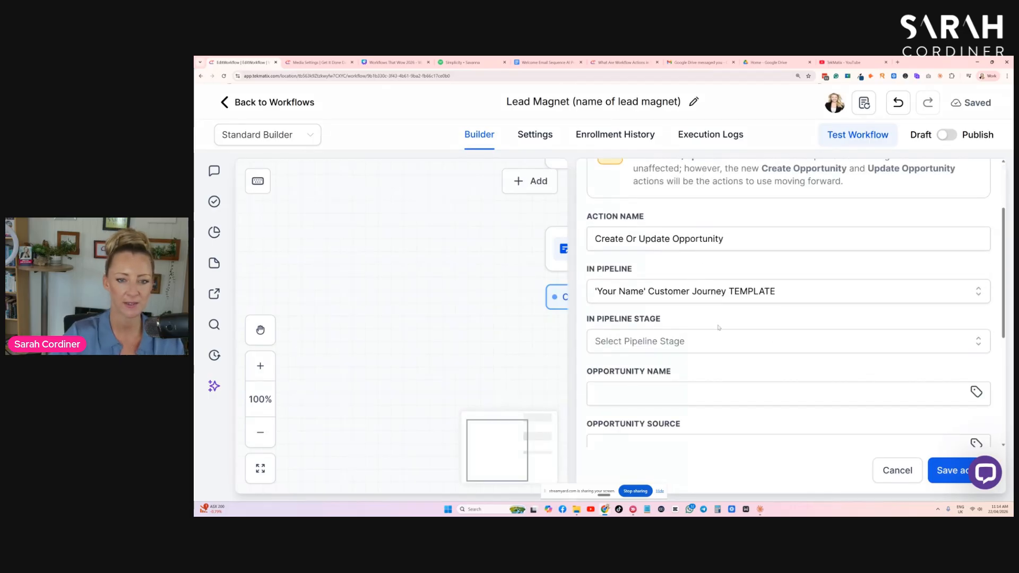
{"action": "left_click", "coordinate": [657, 342]}
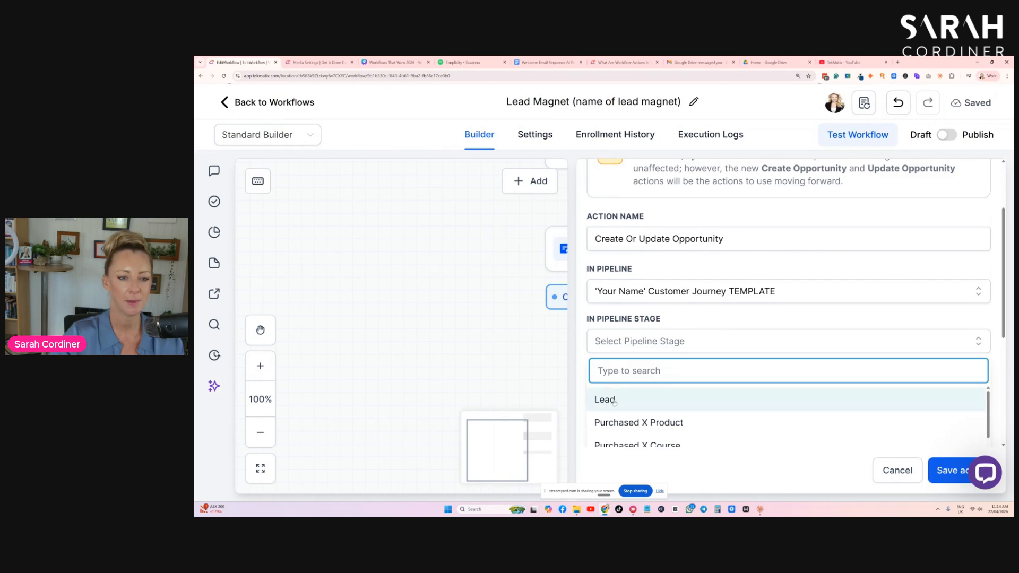
{"action": "left_click", "coordinate": [615, 403]}
- Set the opportunity name to the contact's name custom value, {{contact.name}}
{"action": "scroll", "coordinate": [655, 281], "scroll_direction": "down", "scroll_amount": 3}
{"action": "left_click", "coordinate": [635, 234]}
{"action": "left_click", "coordinate": [976, 231]}
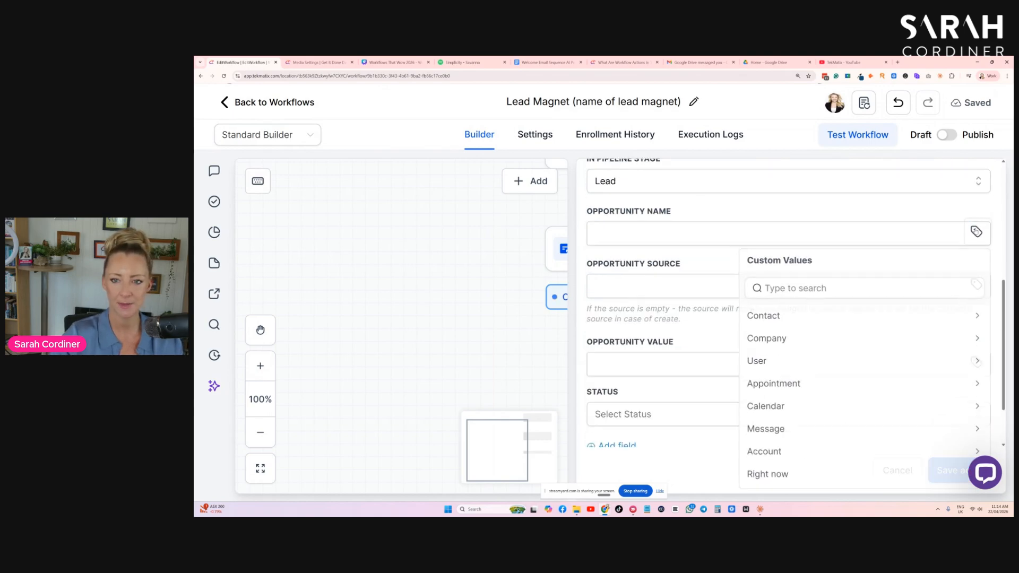
{"action": "left_click", "coordinate": [780, 319]}
{"action": "left_click", "coordinate": [771, 325]}
- Set the opportunity source to the first-attribution URL custom value, {{ contact.attributionSource.url }}
{"action": "left_click", "coordinate": [645, 285]}
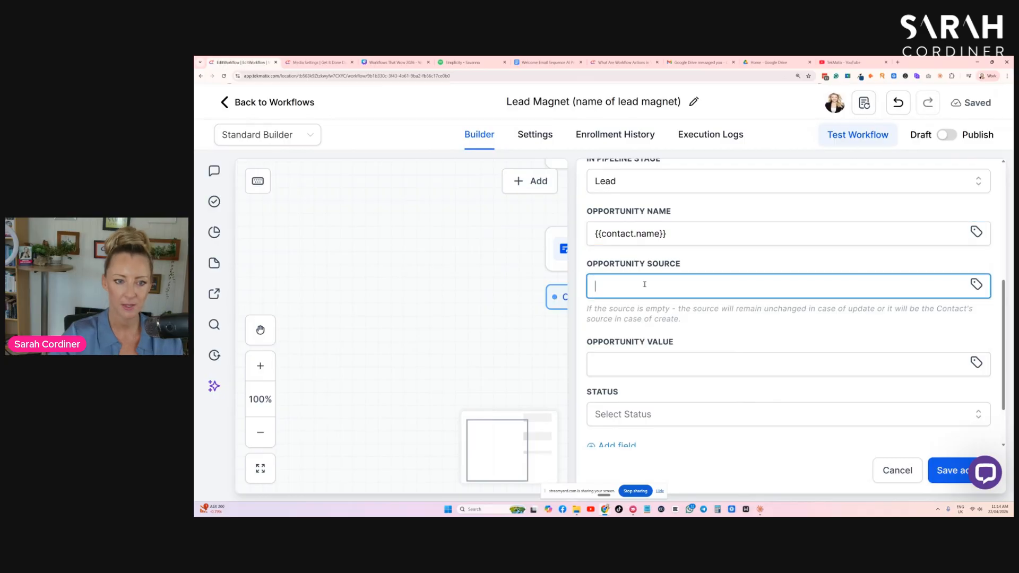
{"action": "scroll", "coordinate": [645, 285], "scroll_direction": "down", "scroll_amount": 1}
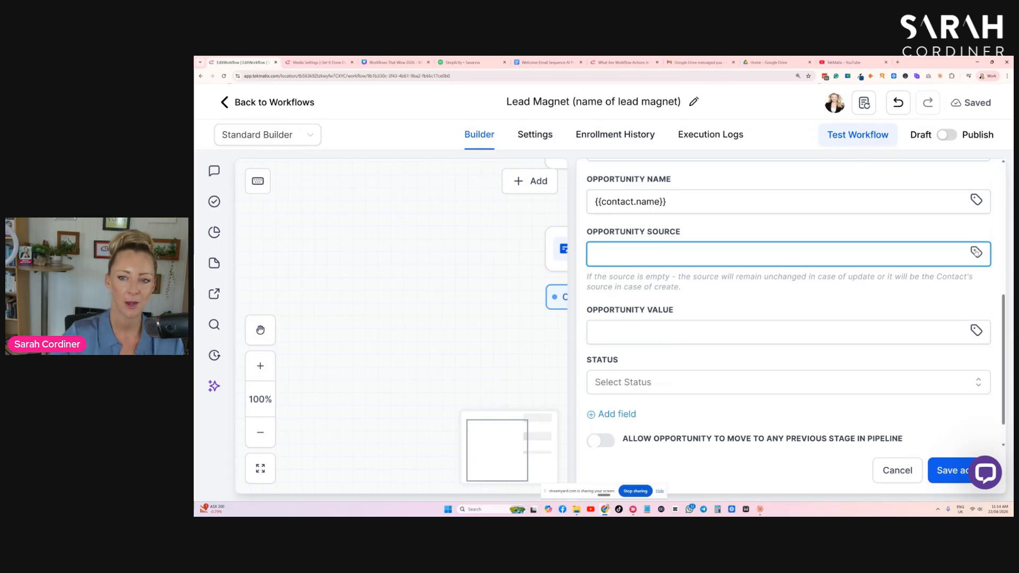
{"action": "left_click", "coordinate": [976, 252]}
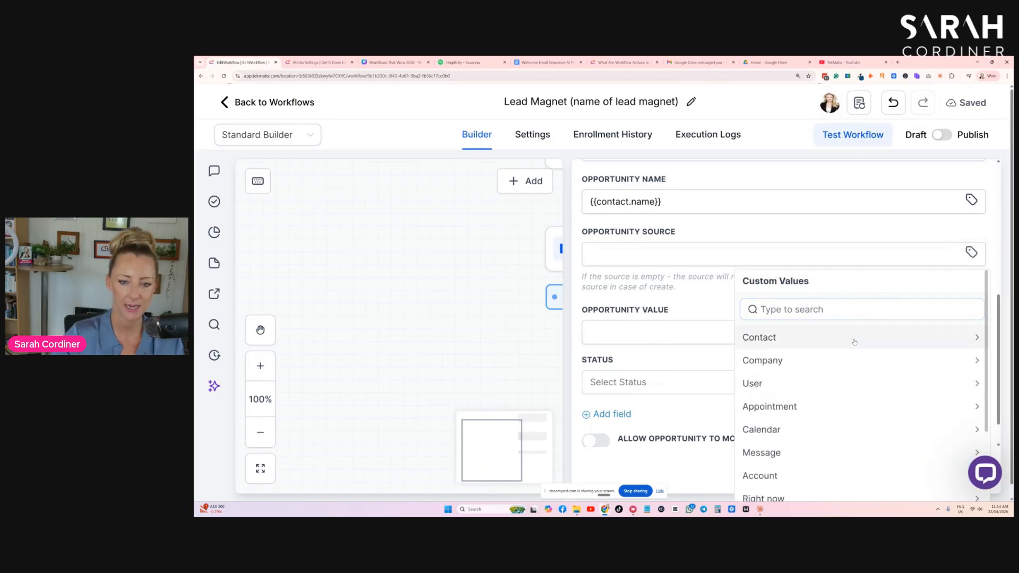
{"action": "scroll", "coordinate": [854, 343], "scroll_direction": "down", "scroll_amount": 4}
{"action": "scroll", "coordinate": [855, 351], "scroll_direction": "down", "scroll_amount": 3}
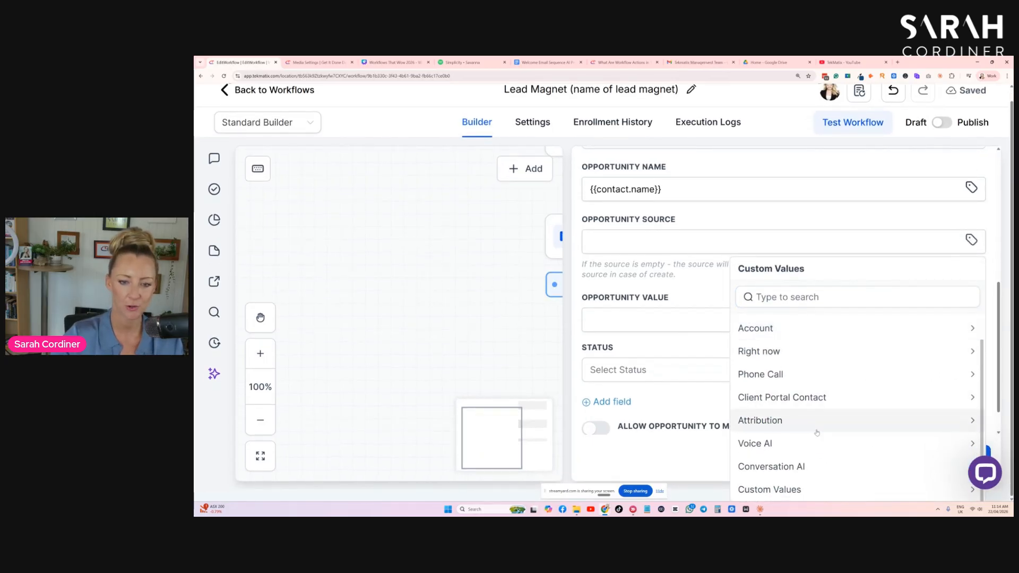
{"action": "left_click", "coordinate": [785, 423]}
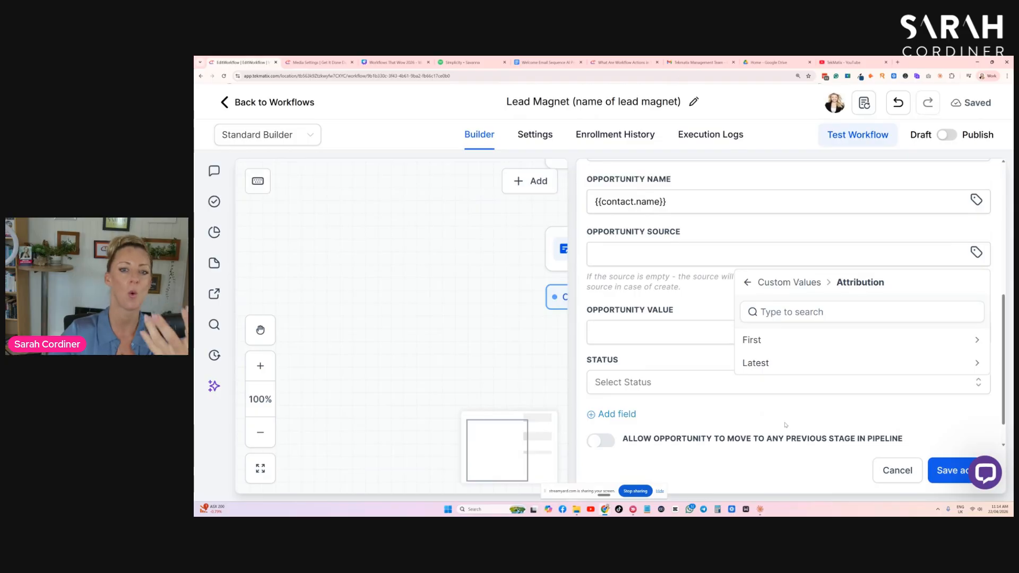
{"action": "left_click", "coordinate": [764, 340]}
{"action": "scroll", "coordinate": [781, 353], "scroll_direction": "down", "scroll_amount": 1}
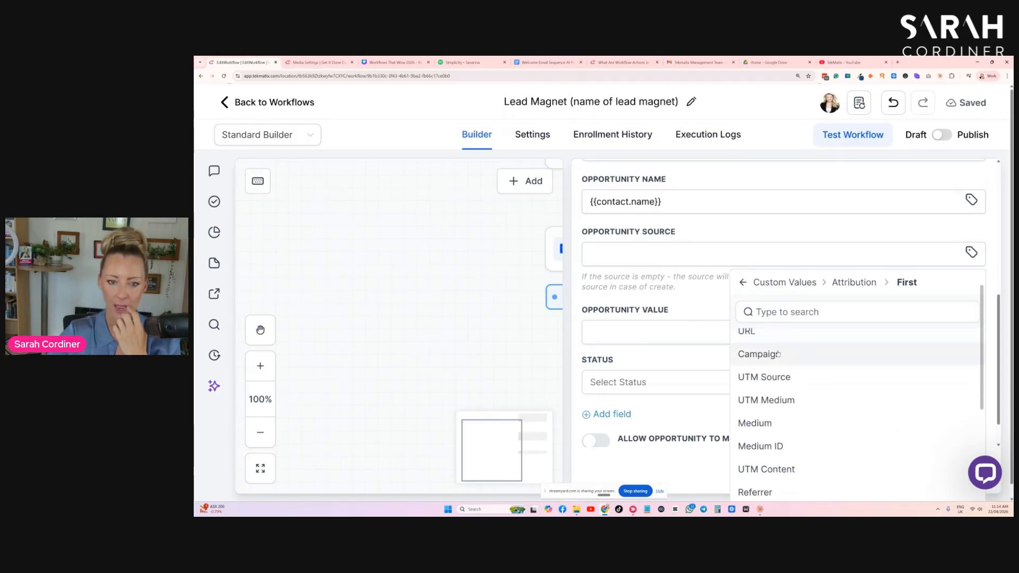
{"action": "scroll", "coordinate": [765, 355], "scroll_direction": "up", "scroll_amount": 1}
{"action": "left_click", "coordinate": [765, 360]}
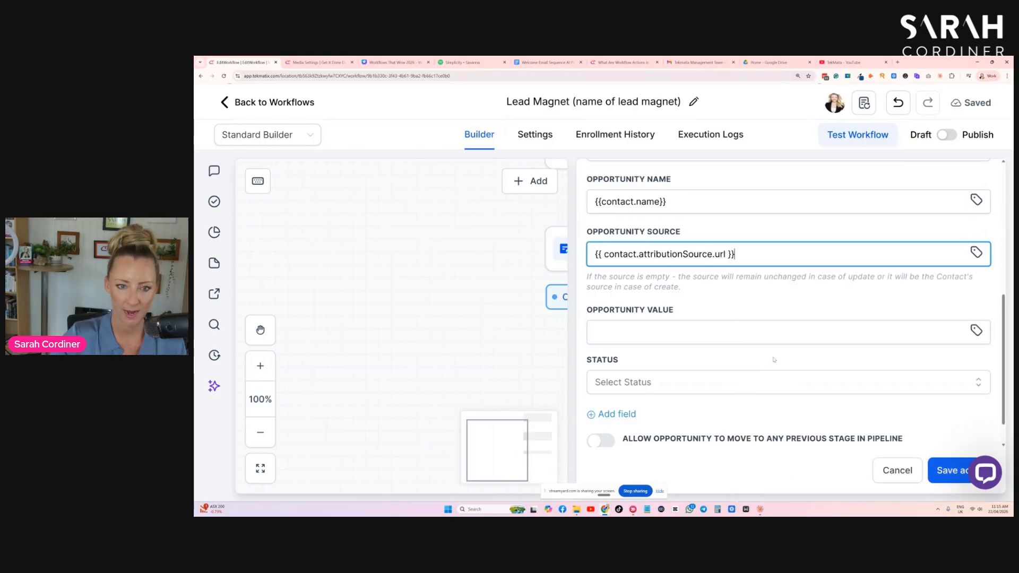
- Give the opportunity a value of 1500 and the status open, and save the action
{"action": "left_click", "coordinate": [625, 333]}
{"action": "type", "text": "1500"}
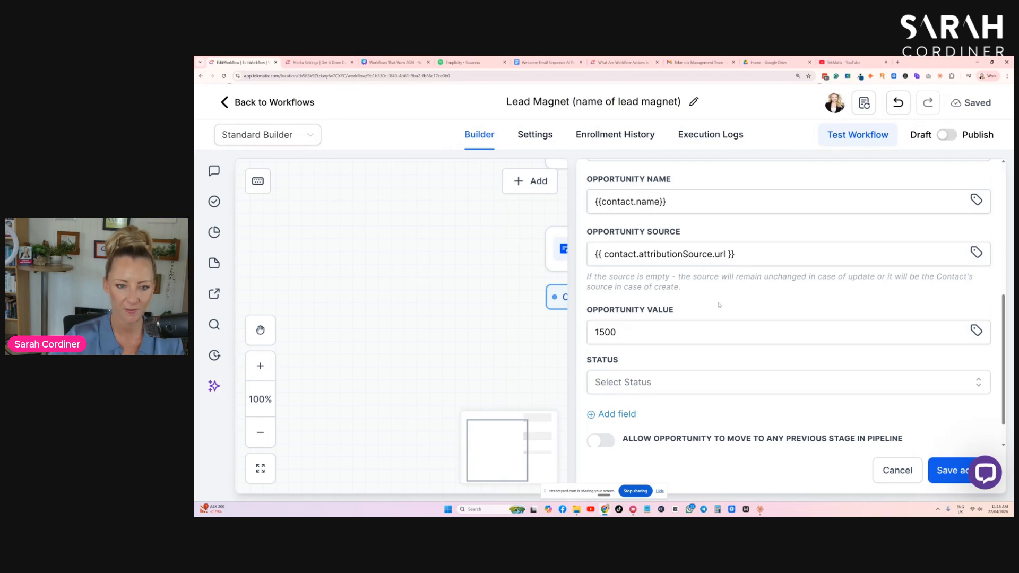
{"action": "scroll", "coordinate": [695, 324], "scroll_direction": "down", "scroll_amount": 1}
{"action": "left_click", "coordinate": [636, 346]}
{"action": "left_click", "coordinate": [622, 371]}
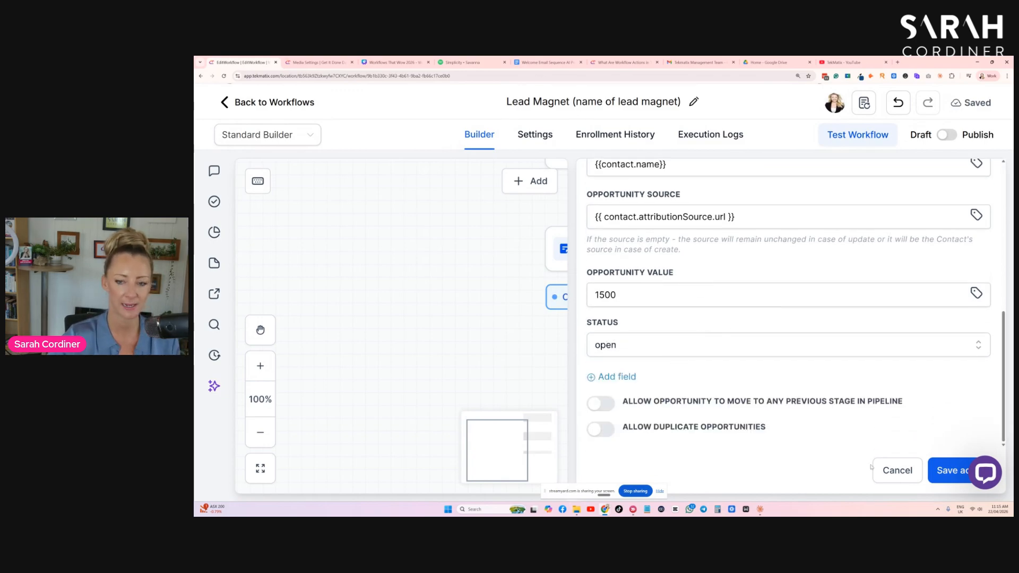
{"action": "left_click", "coordinate": [950, 472]}
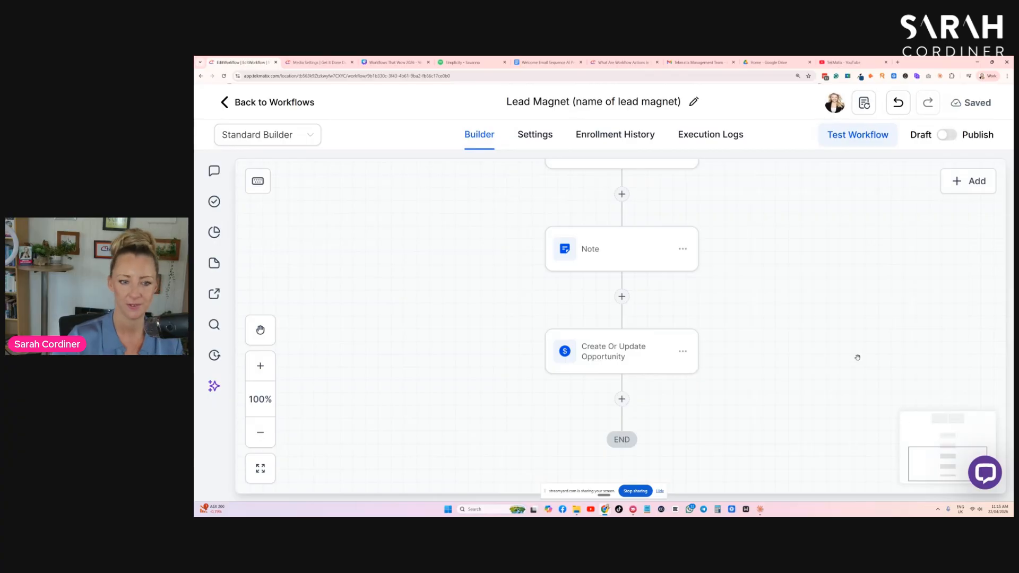
- Review the workflow from the form trigger through the tags and note to the opportunity action
{"action": "scroll", "coordinate": [851, 358], "scroll_direction": "up", "scroll_amount": 5}
{"action": "scroll", "coordinate": [787, 350], "scroll_direction": "up", "scroll_amount": 2}
{"action": "scroll", "coordinate": [789, 353], "scroll_direction": "down", "scroll_amount": 1}
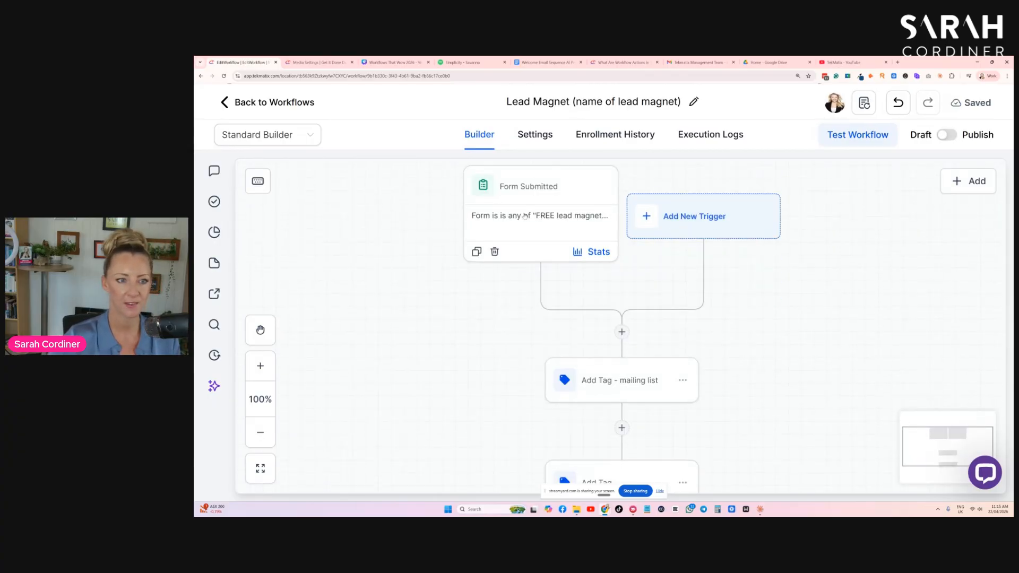
{"action": "scroll", "coordinate": [520, 226], "scroll_direction": "down", "scroll_amount": 3}
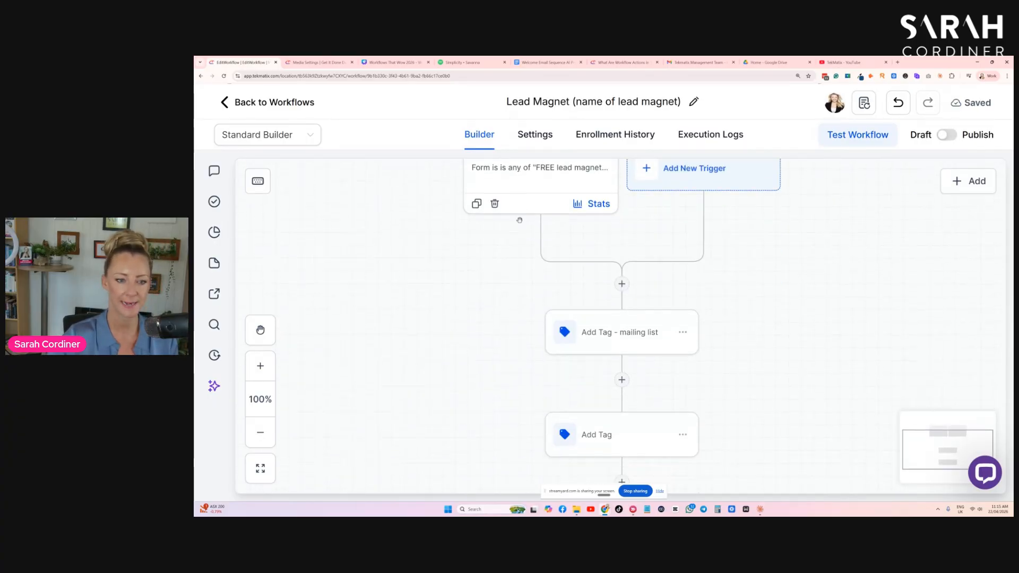
{"action": "scroll", "coordinate": [653, 286], "scroll_direction": "down", "scroll_amount": 2}
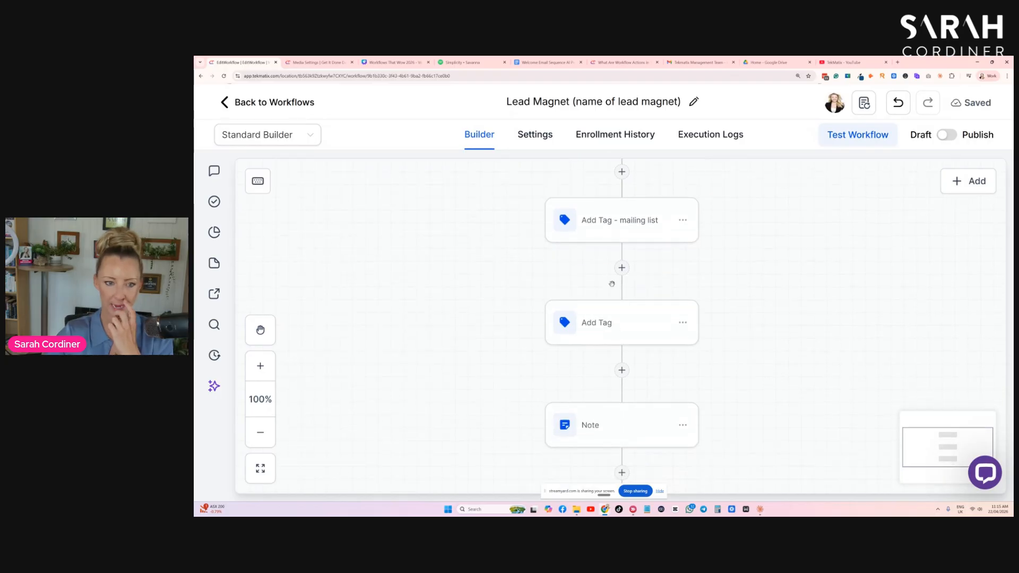
{"action": "scroll", "coordinate": [639, 314], "scroll_direction": "down", "scroll_amount": 1}
{"action": "scroll", "coordinate": [640, 313], "scroll_direction": "down", "scroll_amount": 2}
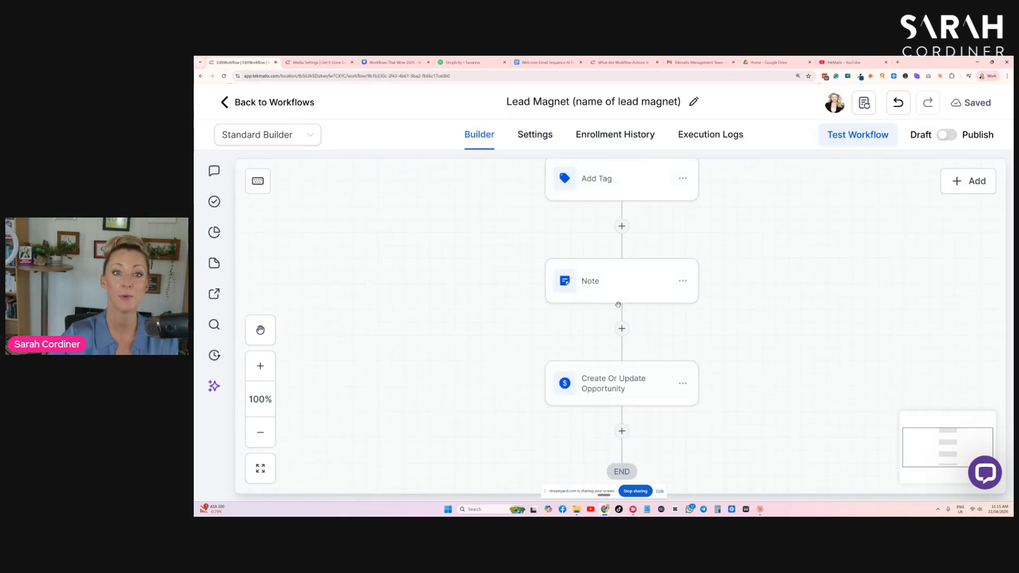
{"action": "scroll", "coordinate": [707, 331], "scroll_direction": "down", "scroll_amount": 1}
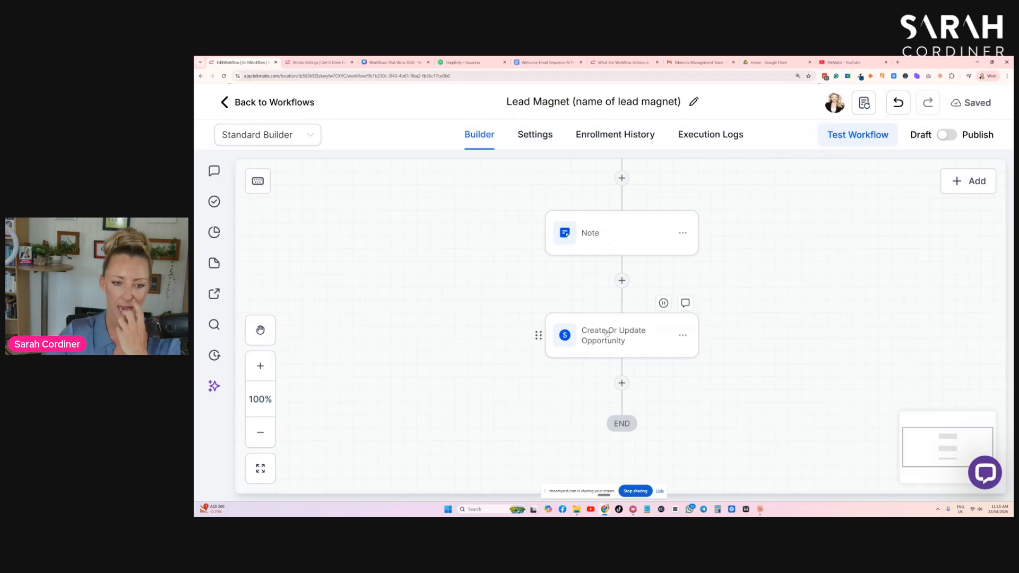
{"action": "scroll", "coordinate": [607, 333], "scroll_direction": "down", "scroll_amount": 1}
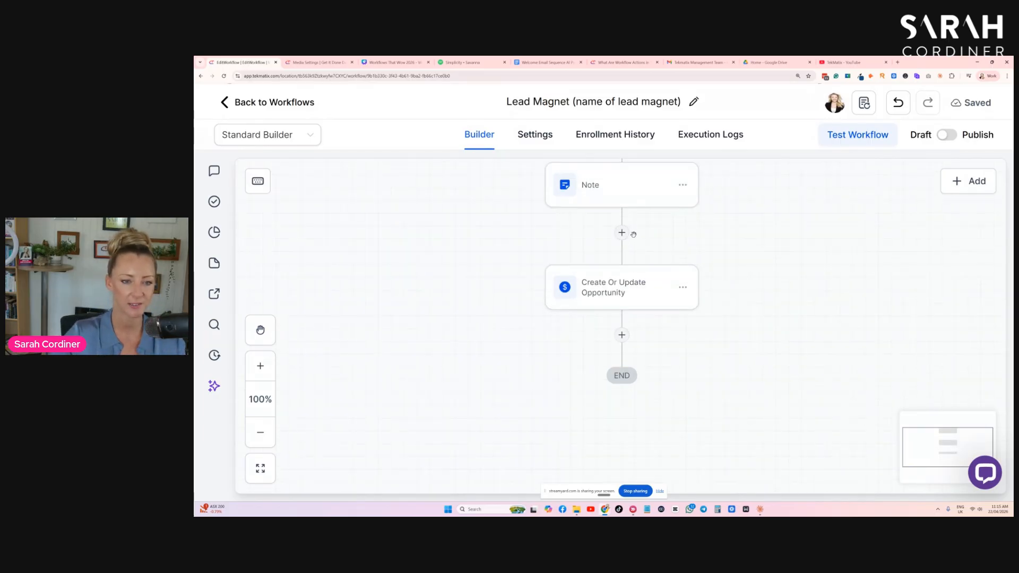
- Add a Modify Contact Engagement Score action after the opportunity that adds 1 point, and save it
{"action": "left_click", "coordinate": [621, 335]}
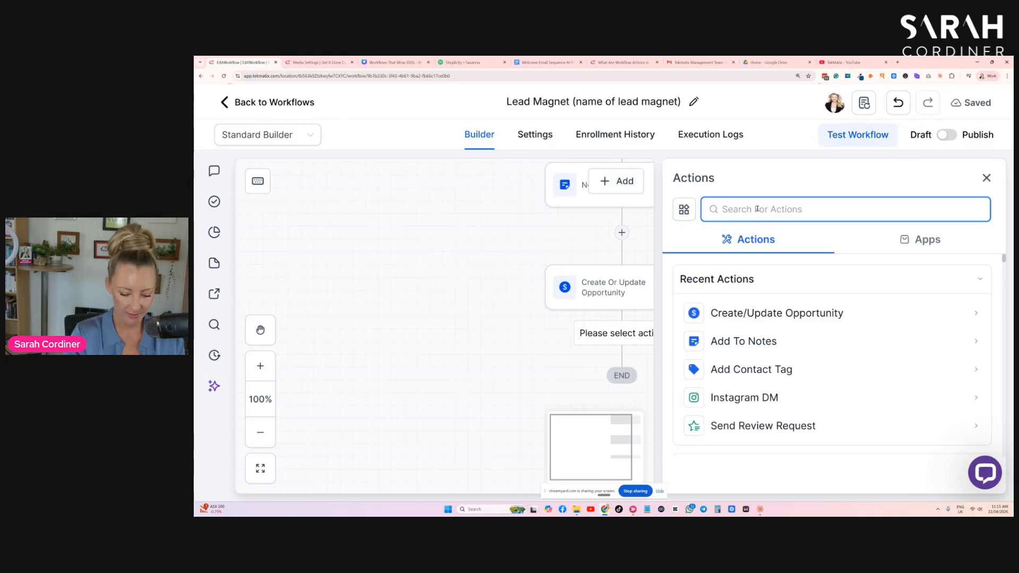
{"action": "type", "text": "engag"}
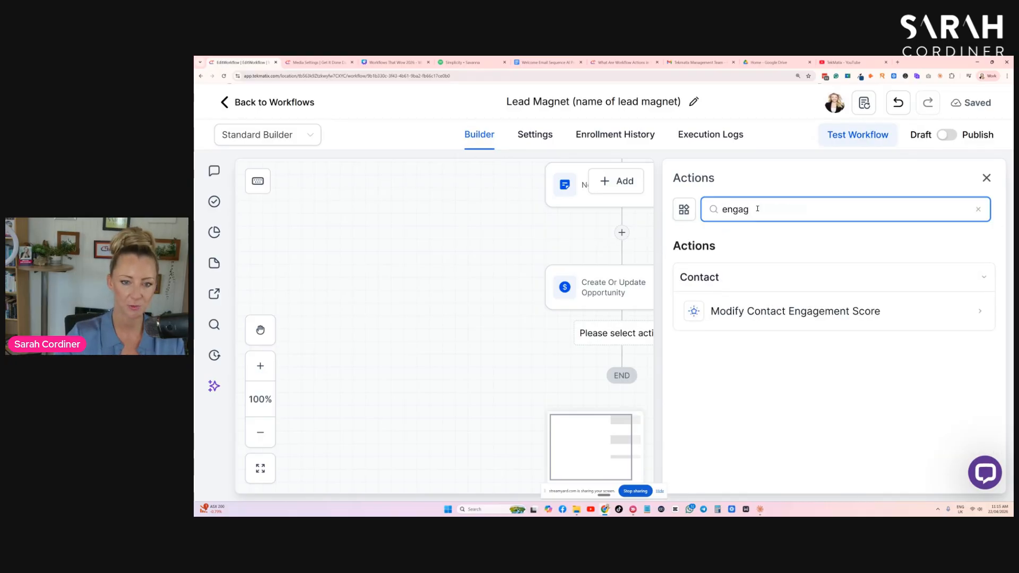
{"action": "left_click", "coordinate": [754, 317]}
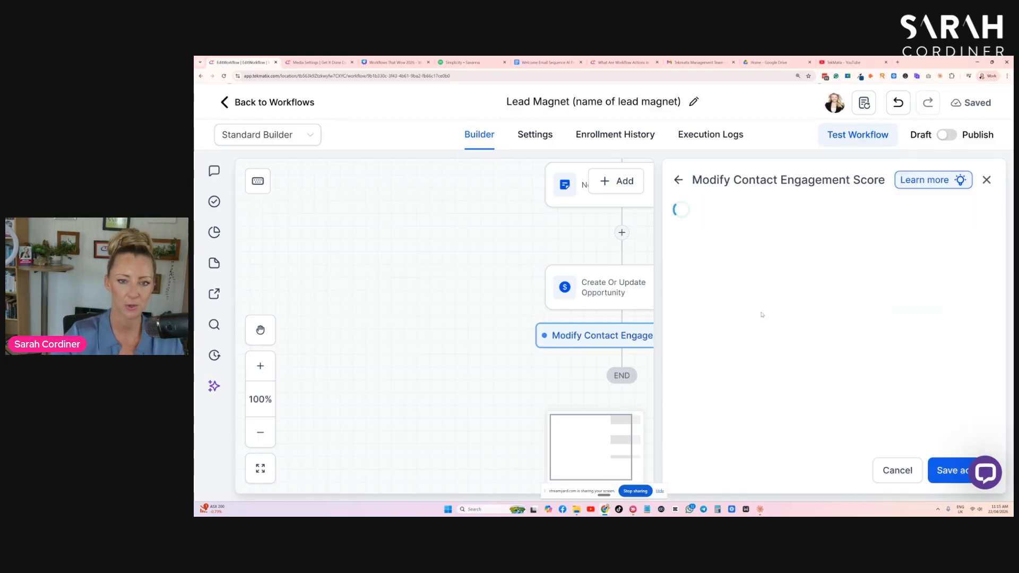
{"action": "left_click", "coordinate": [718, 371]}
{"action": "type", "text": "1"}
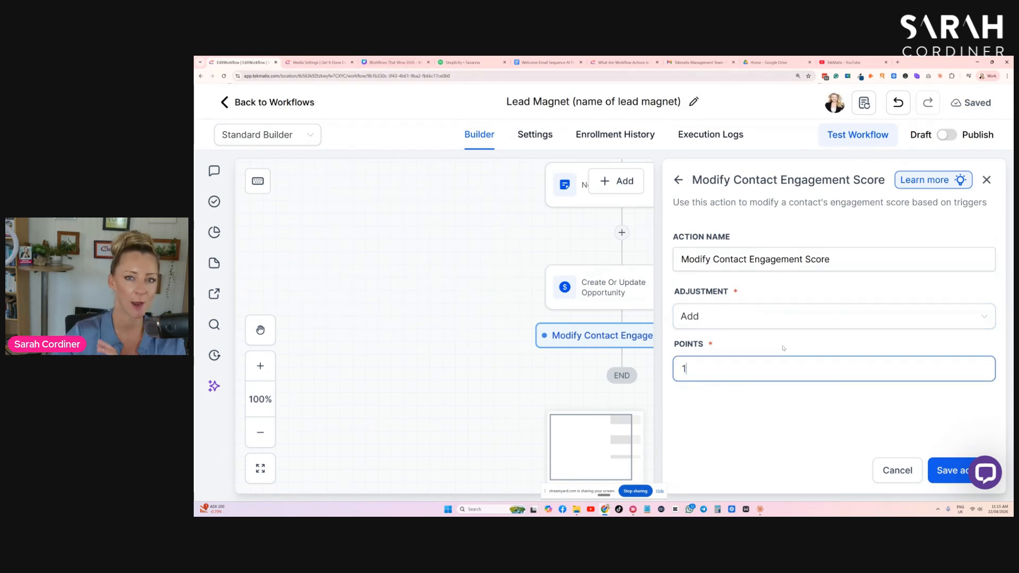
{"action": "left_click", "coordinate": [945, 471]}
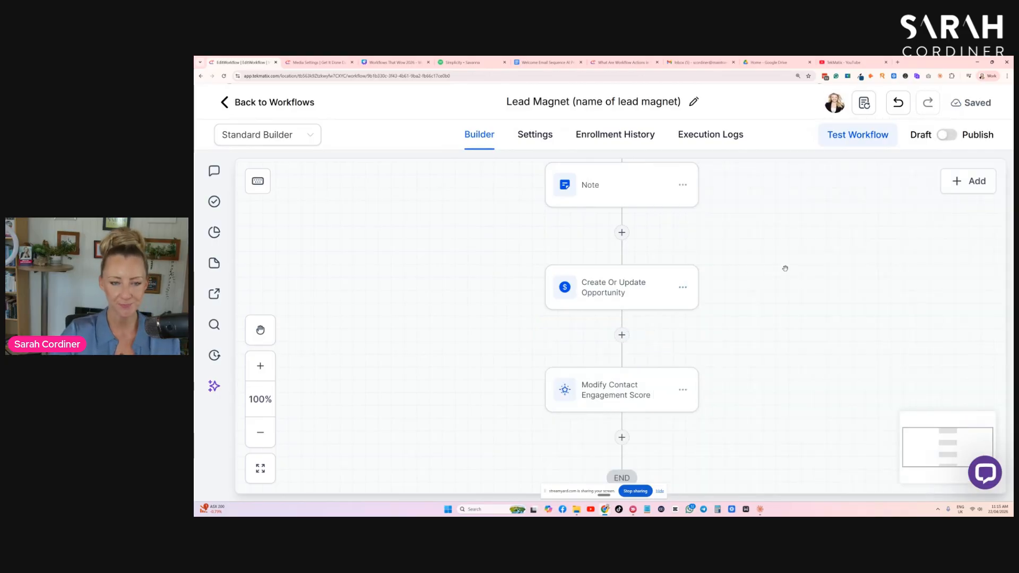
- Rename the engagement score action "add 1 point" and save it
{"action": "scroll", "coordinate": [624, 347], "scroll_direction": "down", "scroll_amount": 1}
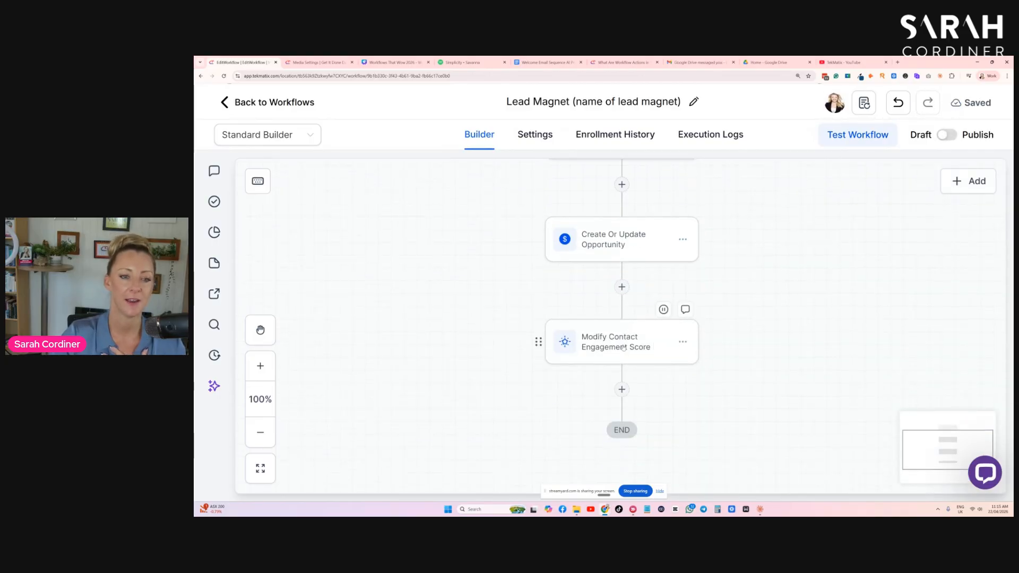
{"action": "left_click", "coordinate": [624, 347]}
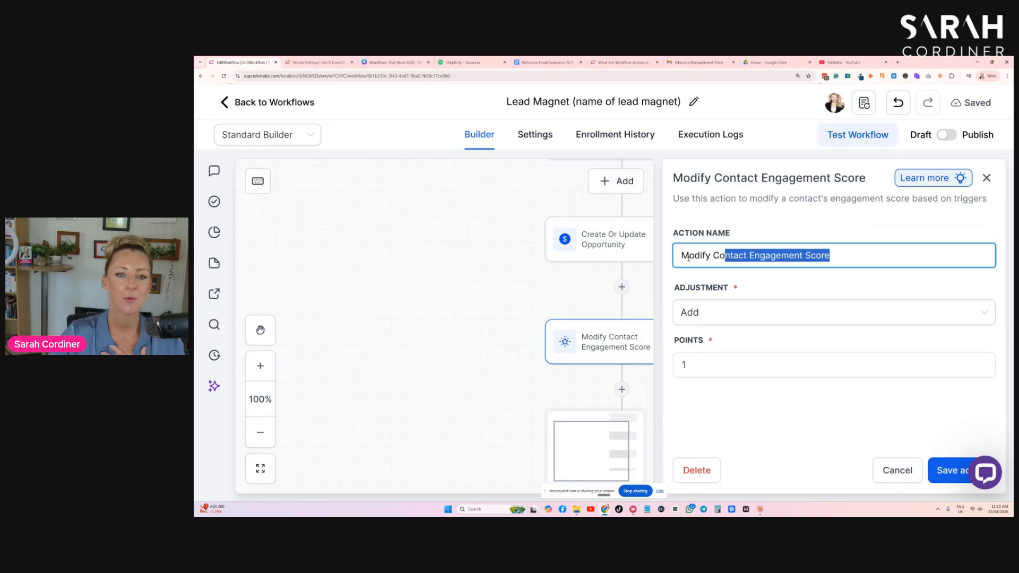
{"action": "type", "text": "add "}
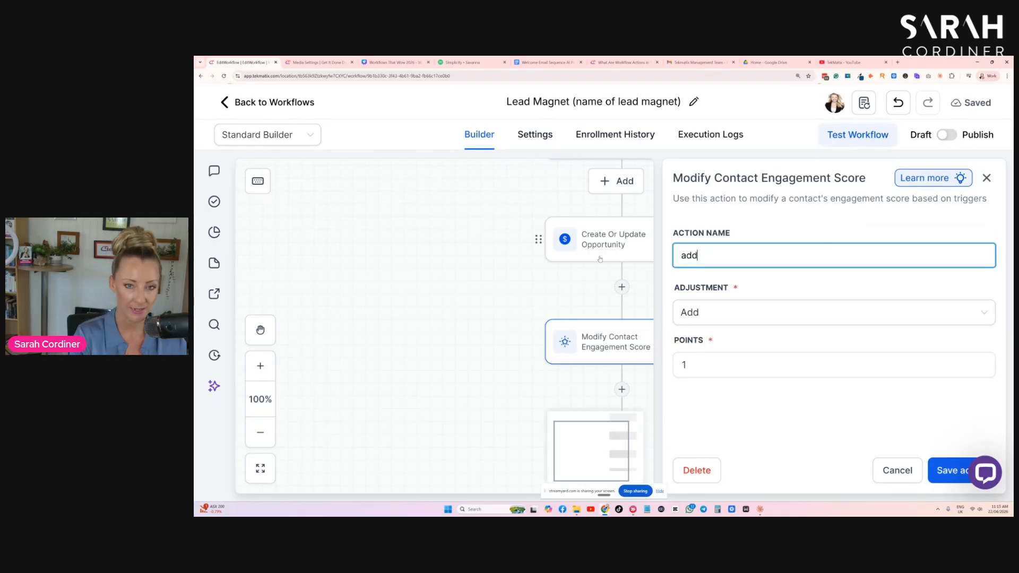
{"action": "type", "text": "1 point"}
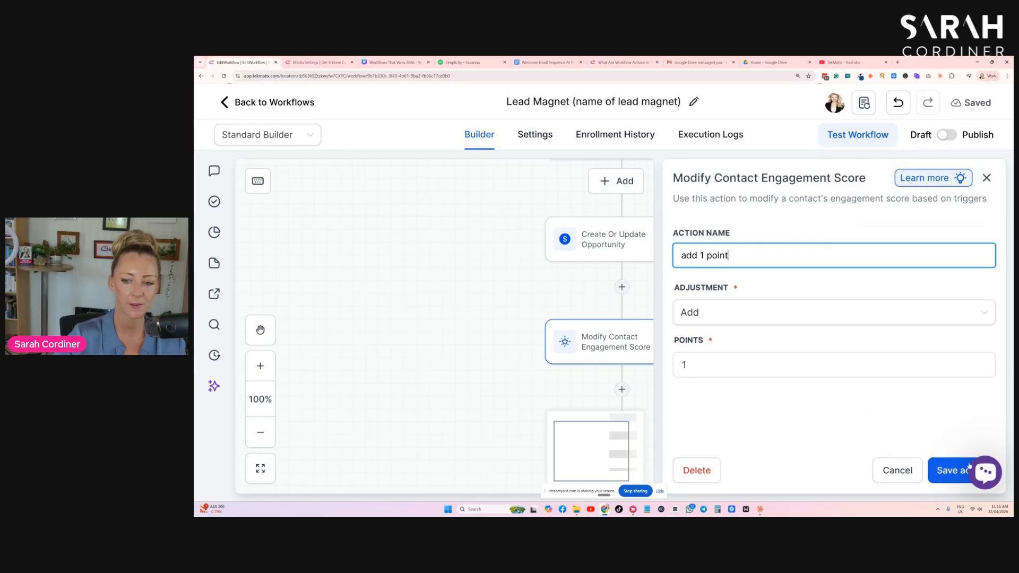
{"action": "left_click", "coordinate": [952, 471]}
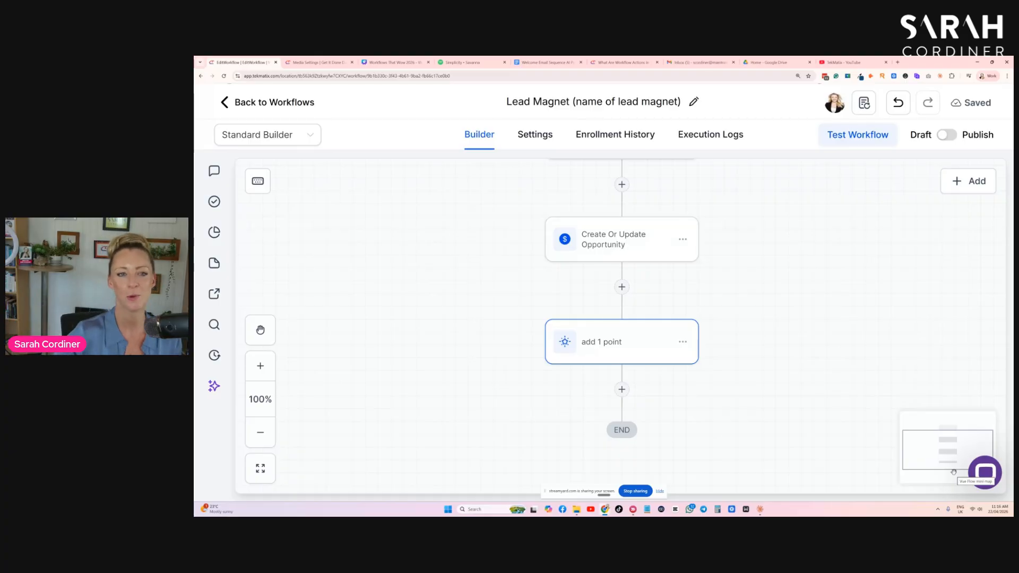
{"action": "scroll", "coordinate": [748, 326], "scroll_direction": "up", "scroll_amount": 3}
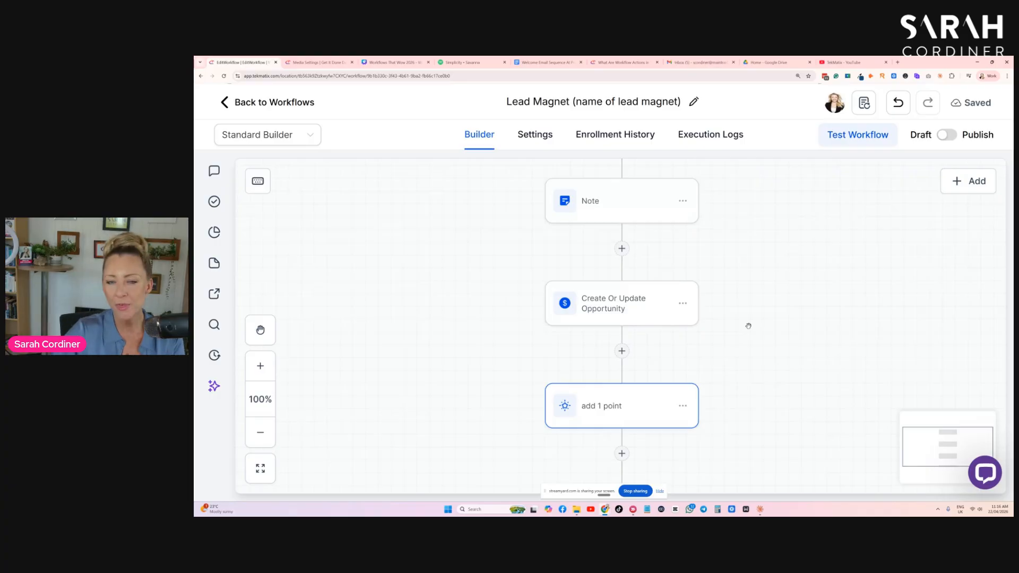
- Add a Send Email action at the end of the workflow, after the "add 1 point" action
{"action": "scroll", "coordinate": [734, 306], "scroll_direction": "down", "scroll_amount": 3}
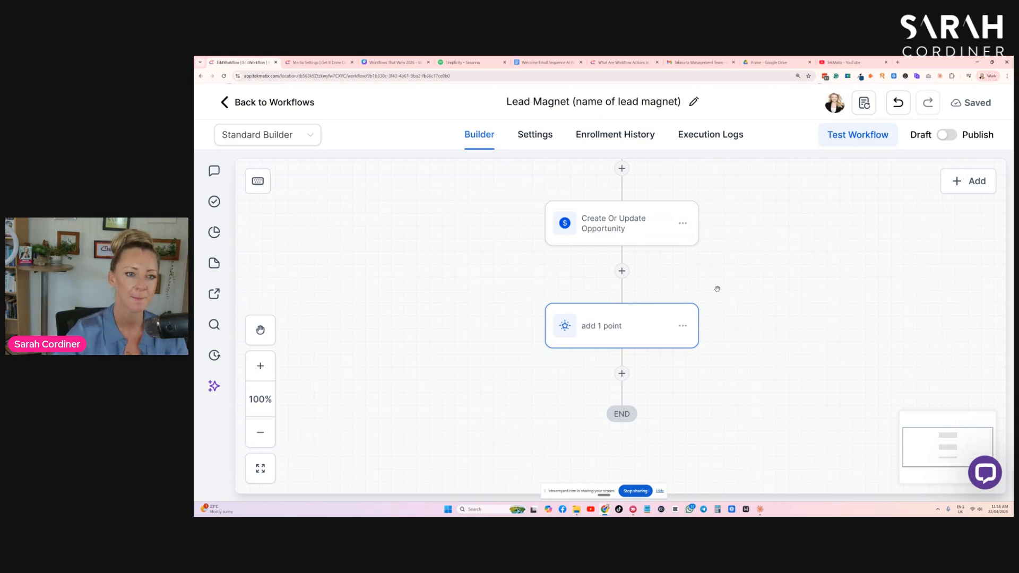
{"action": "scroll", "coordinate": [648, 212], "scroll_direction": "up", "scroll_amount": 2}
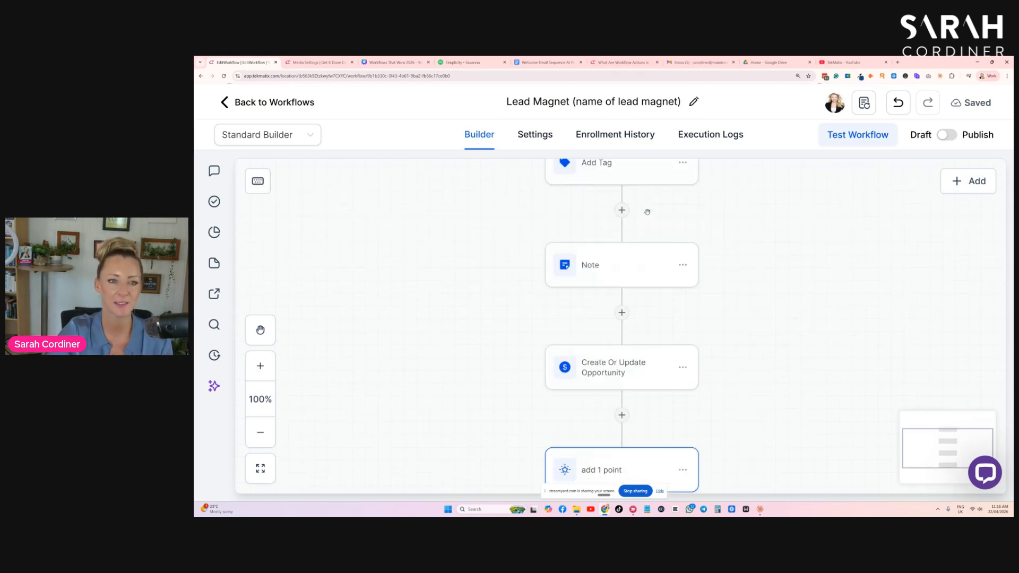
{"action": "scroll", "coordinate": [648, 212], "scroll_direction": "up", "scroll_amount": 6}
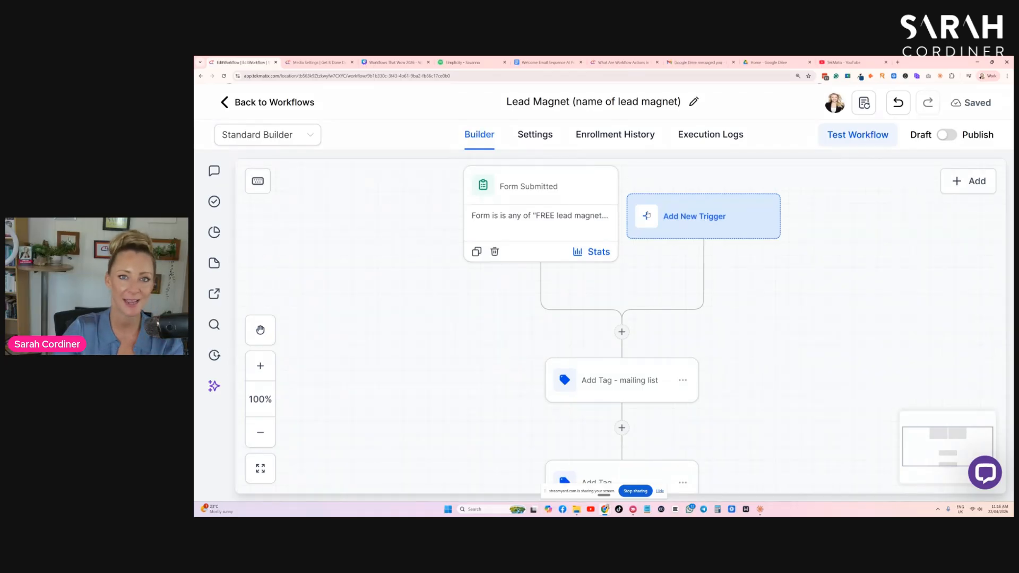
{"action": "scroll", "coordinate": [774, 226], "scroll_direction": "down", "scroll_amount": 5}
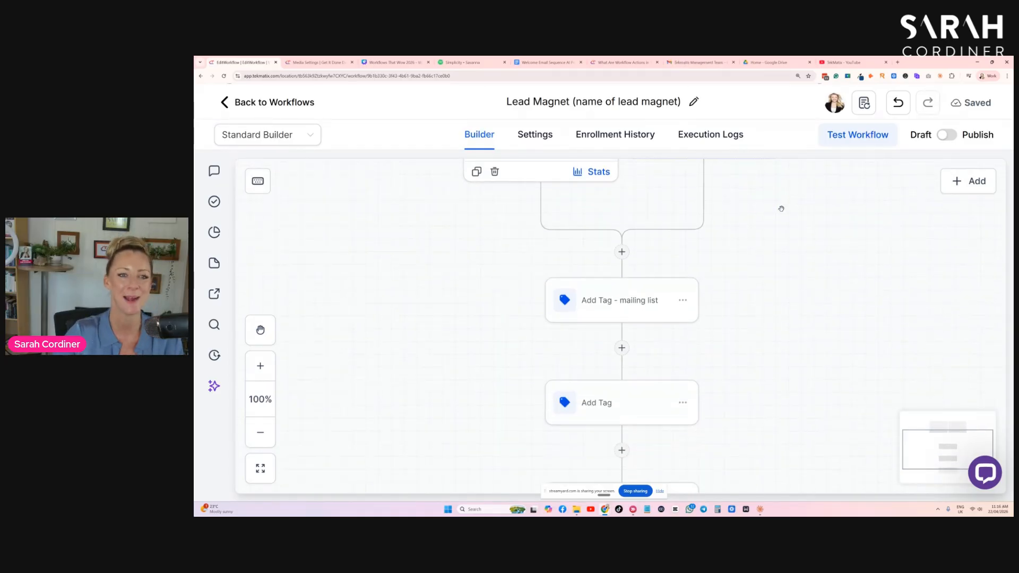
{"action": "scroll", "coordinate": [781, 318], "scroll_direction": "down", "scroll_amount": 5}
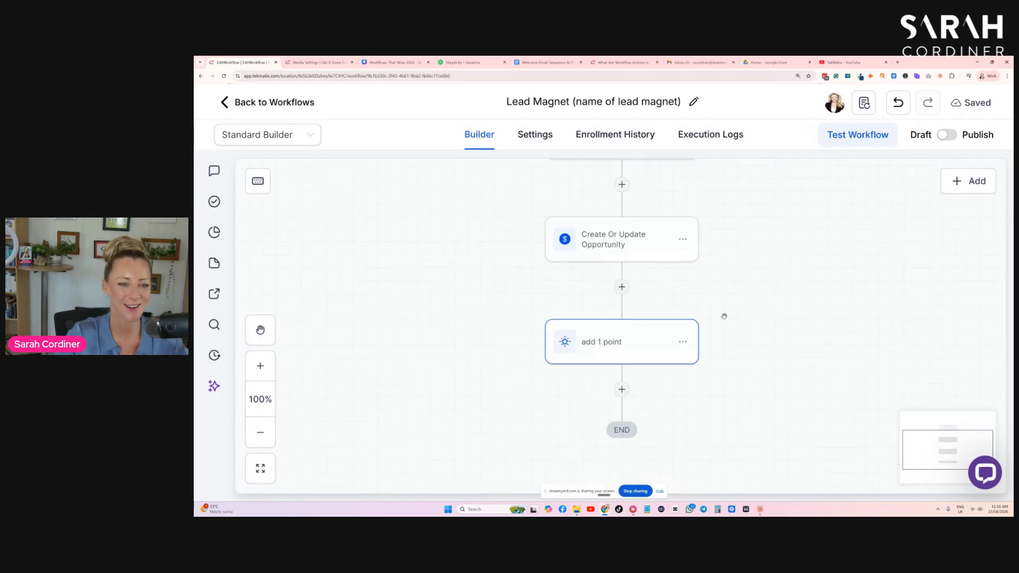
{"action": "left_click", "coordinate": [622, 325]}
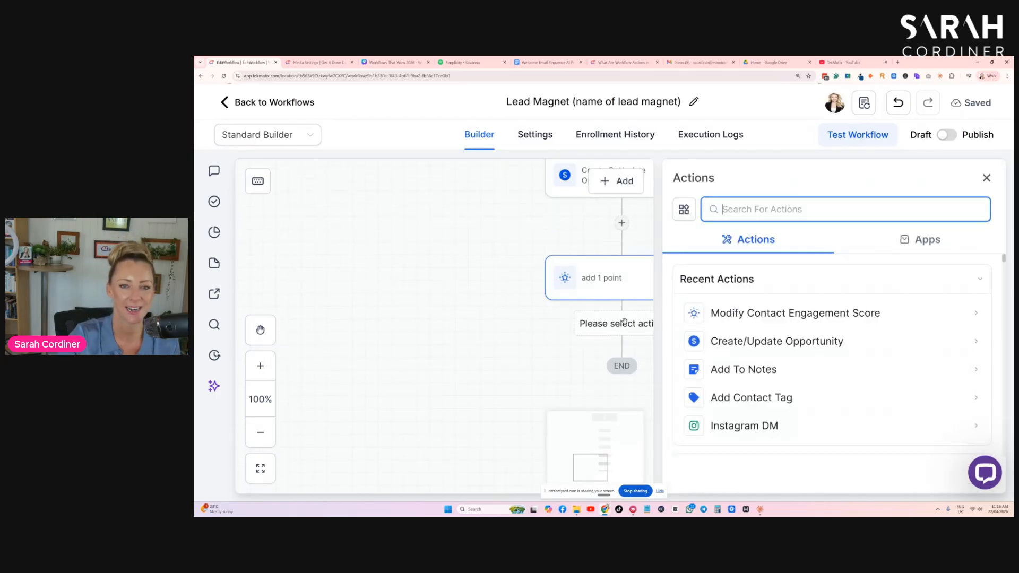
{"action": "type", "text": "email"}
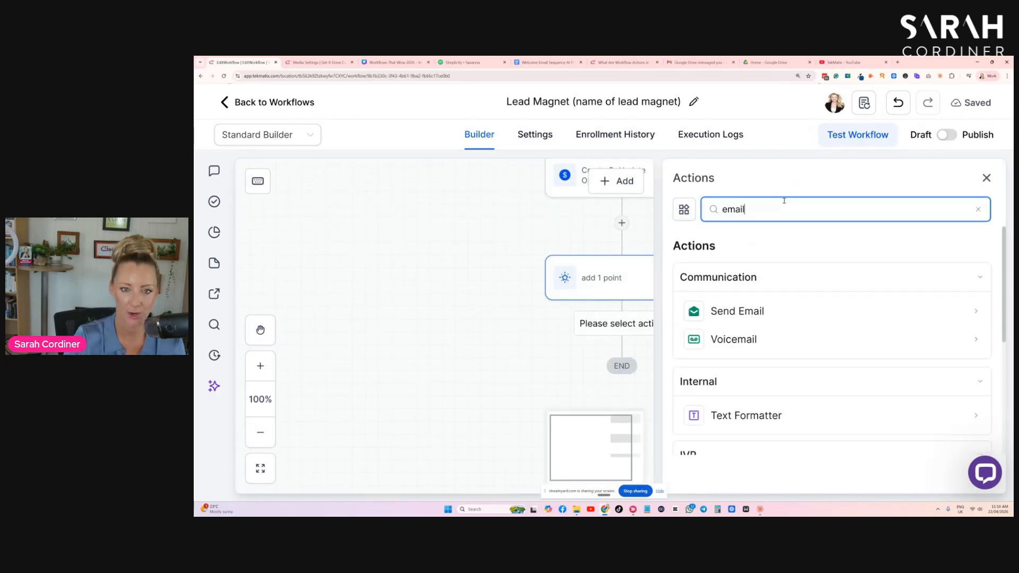
{"action": "left_click", "coordinate": [737, 311]}
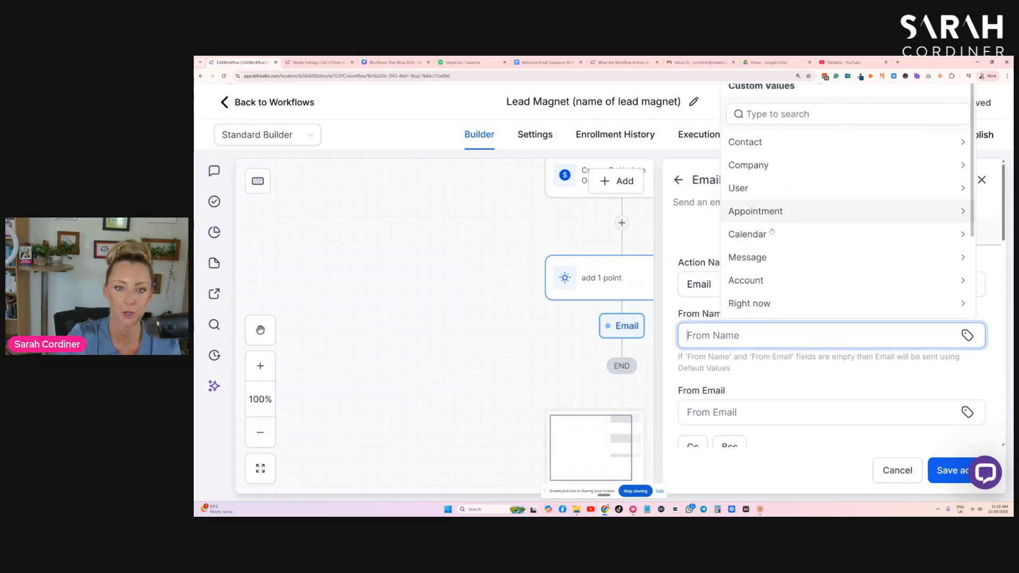
- Set the email's From Name to the account name custom value and its From Email to the account email custom value
{"action": "left_click", "coordinate": [759, 280]}
{"action": "left_click", "coordinate": [759, 155]}
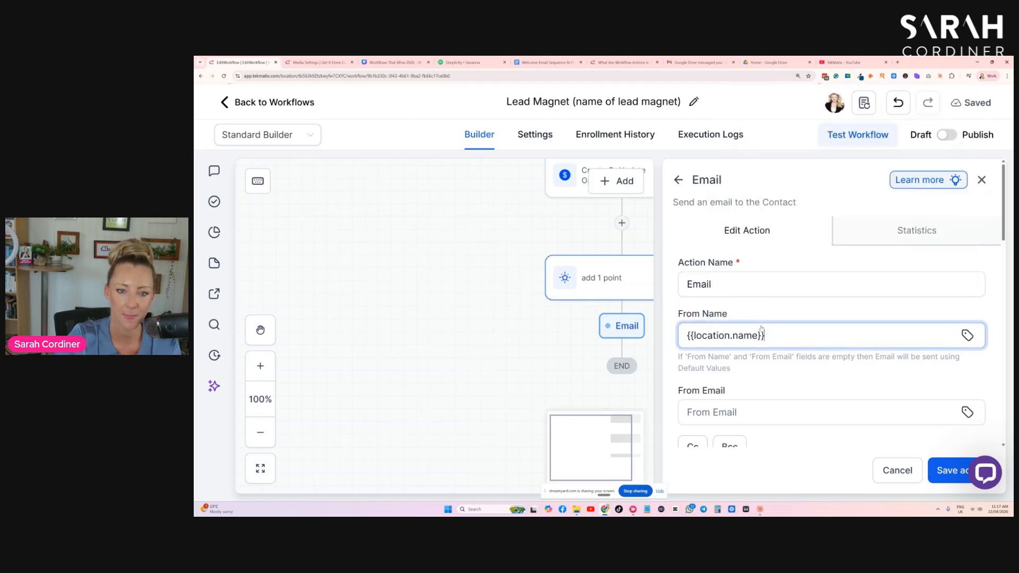
{"action": "scroll", "coordinate": [753, 263], "scroll_direction": "down", "scroll_amount": 3}
{"action": "left_click", "coordinate": [753, 263]}
{"action": "left_click_drag", "start_coordinate": [753, 262], "coordinate": [679, 264]}
{"action": "left_click", "coordinate": [701, 285]}
{"action": "left_click", "coordinate": [968, 284]}
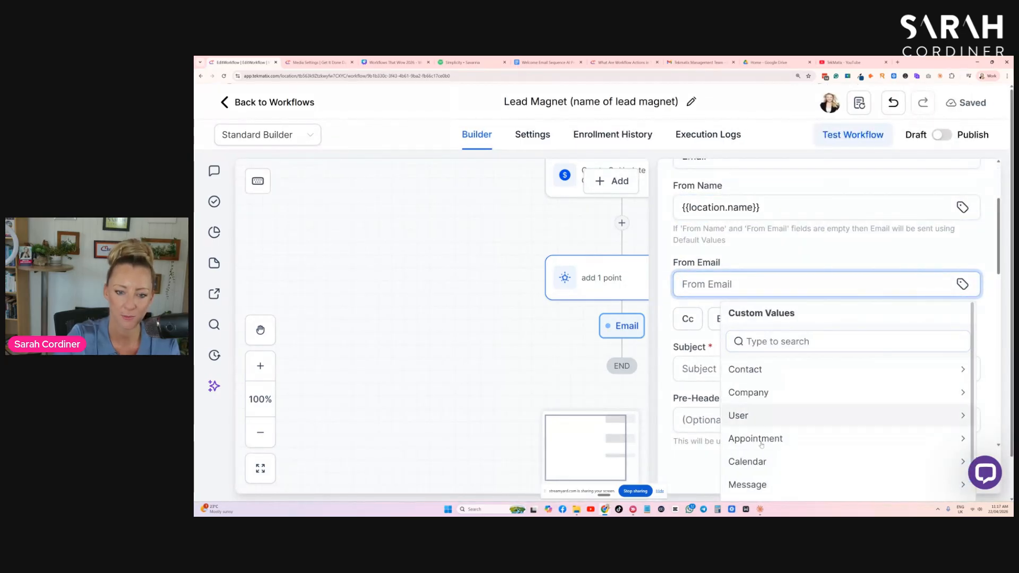
{"action": "scroll", "coordinate": [767, 430], "scroll_direction": "down", "scroll_amount": 1}
{"action": "scroll", "coordinate": [768, 430], "scroll_direction": "down", "scroll_amount": 1}
{"action": "scroll", "coordinate": [762, 420], "scroll_direction": "up", "scroll_amount": 2}
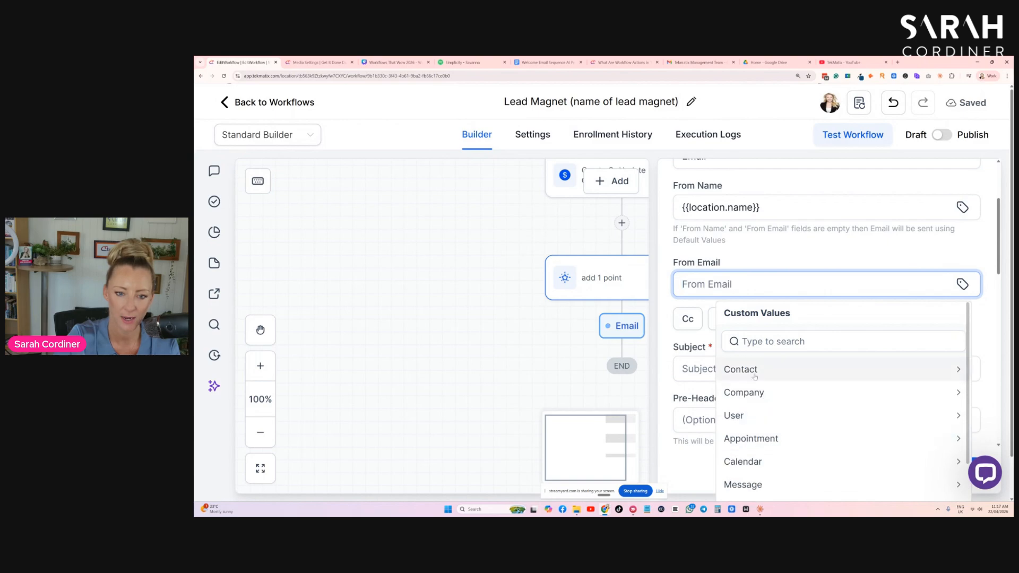
{"action": "scroll", "coordinate": [760, 410], "scroll_direction": "down", "scroll_amount": 3}
{"action": "left_click", "coordinate": [759, 411]}
{"action": "left_click", "coordinate": [751, 436]}
{"action": "left_click", "coordinate": [815, 320]}
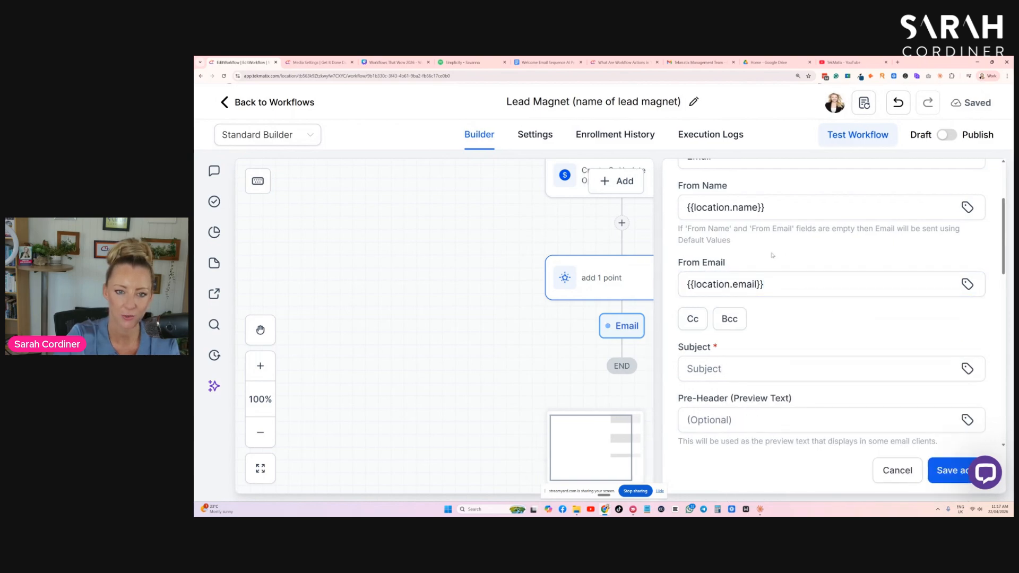
- Set the email's subject to "Here is your free membership XYZ guide."
{"action": "scroll", "coordinate": [826, 344], "scroll_direction": "down", "scroll_amount": 1}
{"action": "left_click", "coordinate": [710, 305]}
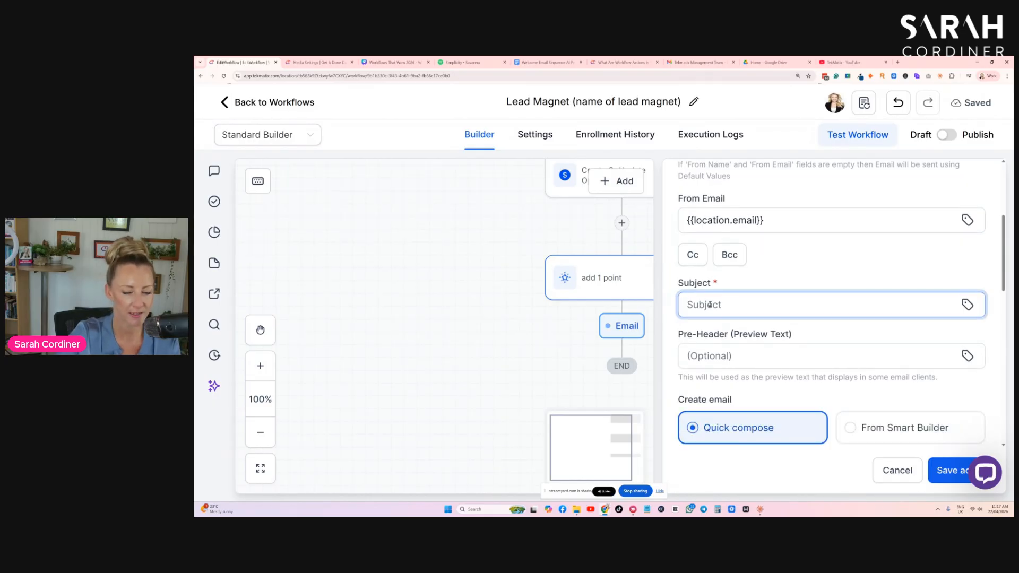
{"action": "type", "text": "Here is your free membership XYZ guide."}
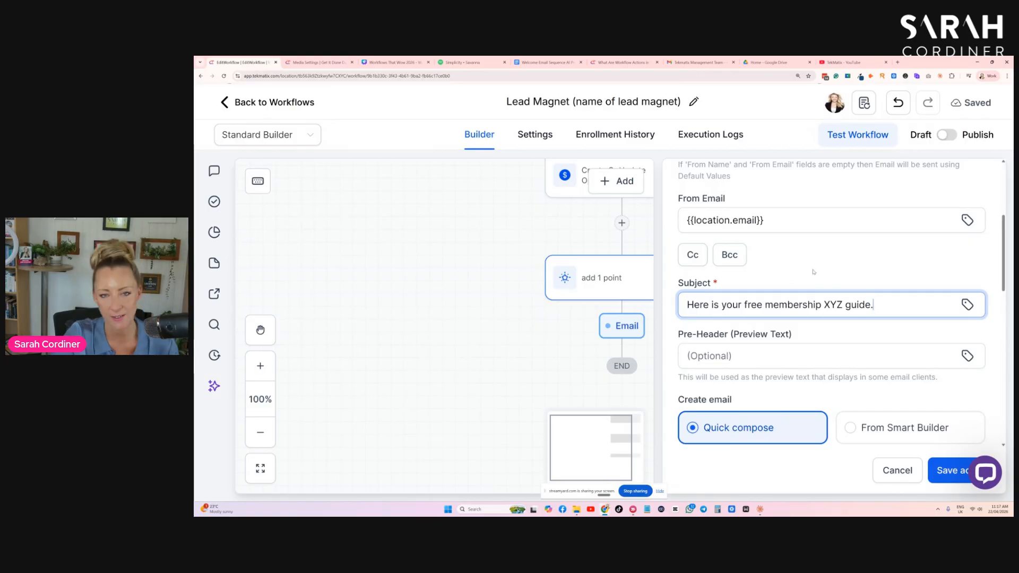
- Create the email from the existing template **MASTER EMAIL TEMPLATE
{"action": "scroll", "coordinate": [813, 271], "scroll_direction": "down", "scroll_amount": 1}
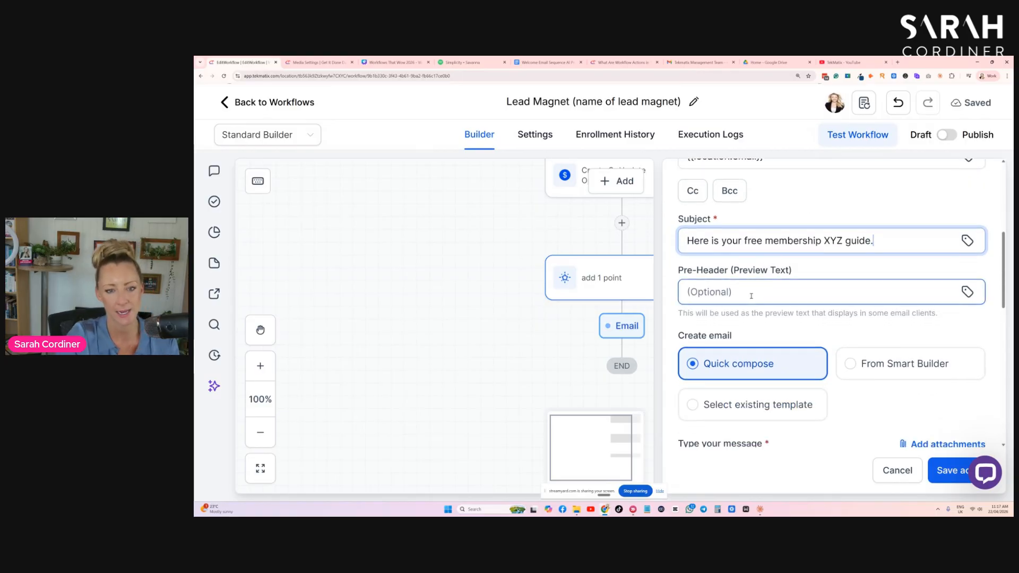
{"action": "scroll", "coordinate": [751, 296], "scroll_direction": "down", "scroll_amount": 2}
{"action": "left_click", "coordinate": [754, 276]}
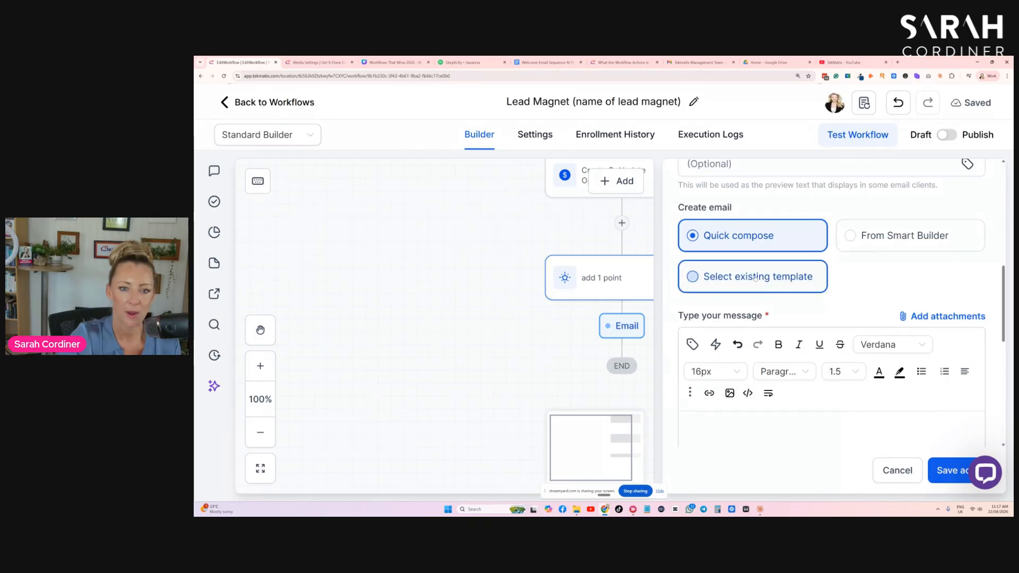
{"action": "left_click", "coordinate": [761, 370]}
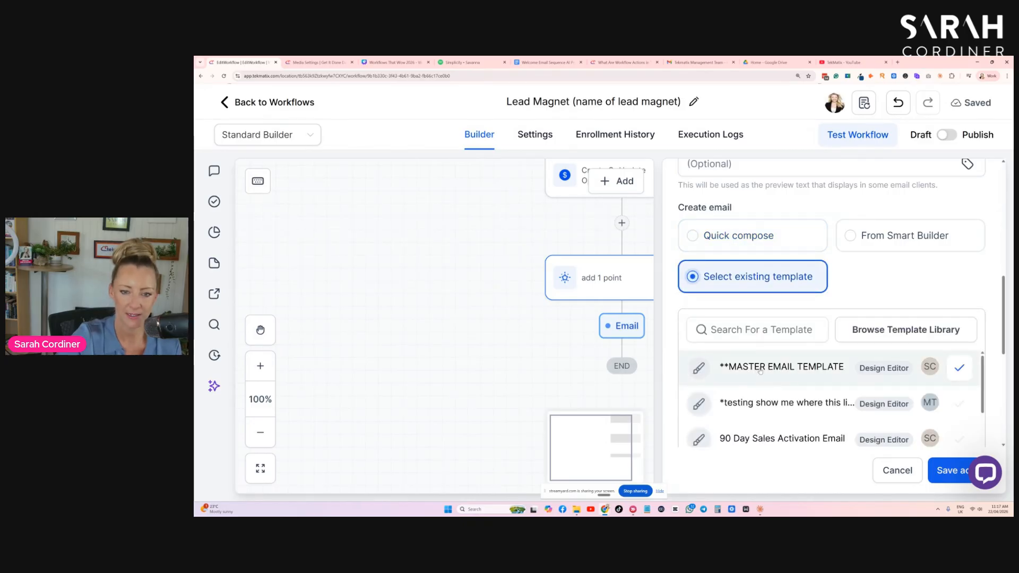
{"action": "left_click", "coordinate": [960, 368]}
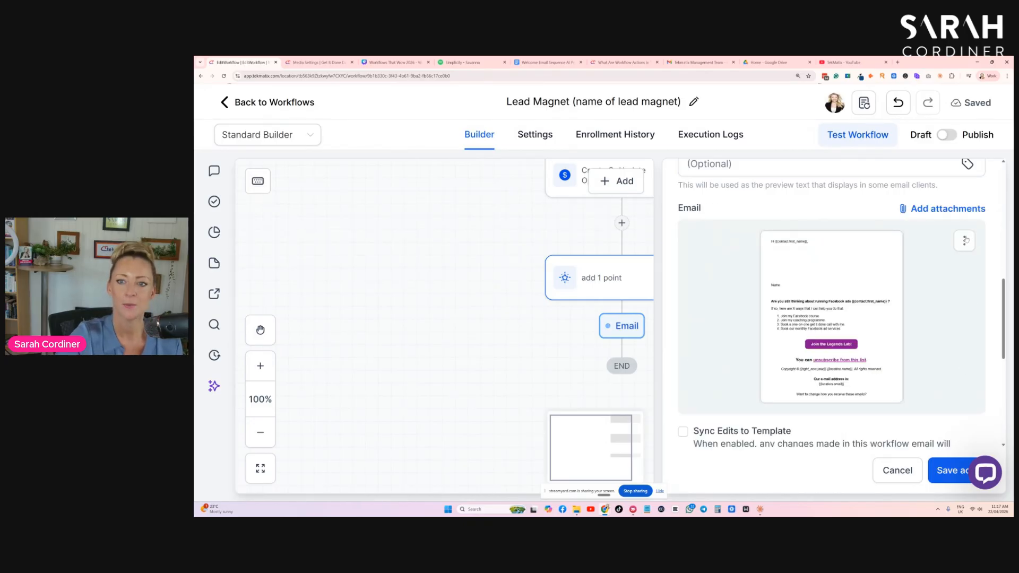
- Open the template for editing and save it as a new template named "Lead Magnet delivery Email - (name of lead magnet)"
{"action": "left_click", "coordinate": [965, 240]}
{"action": "left_click", "coordinate": [969, 269]}
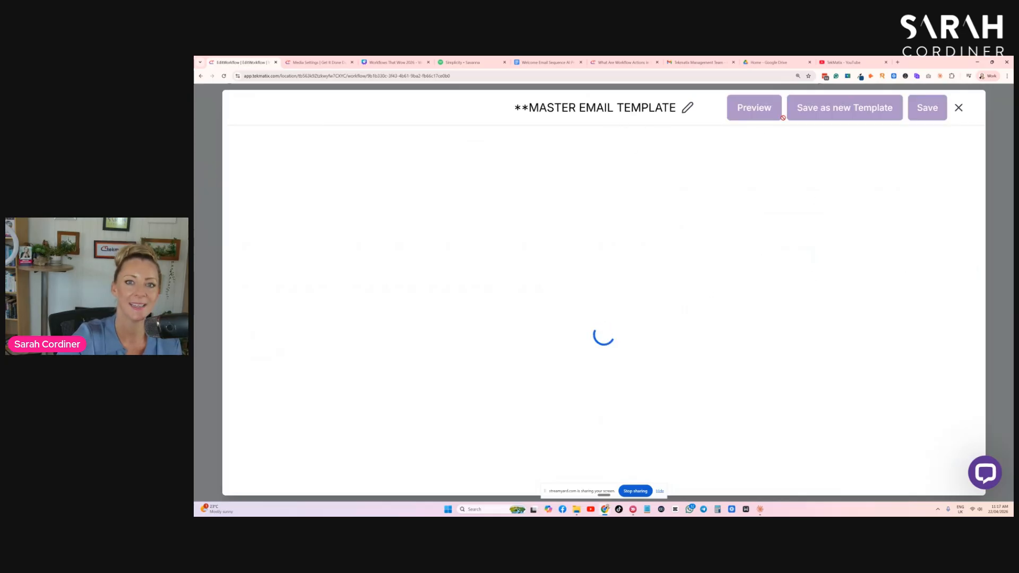
{"action": "left_click", "coordinate": [831, 109]}
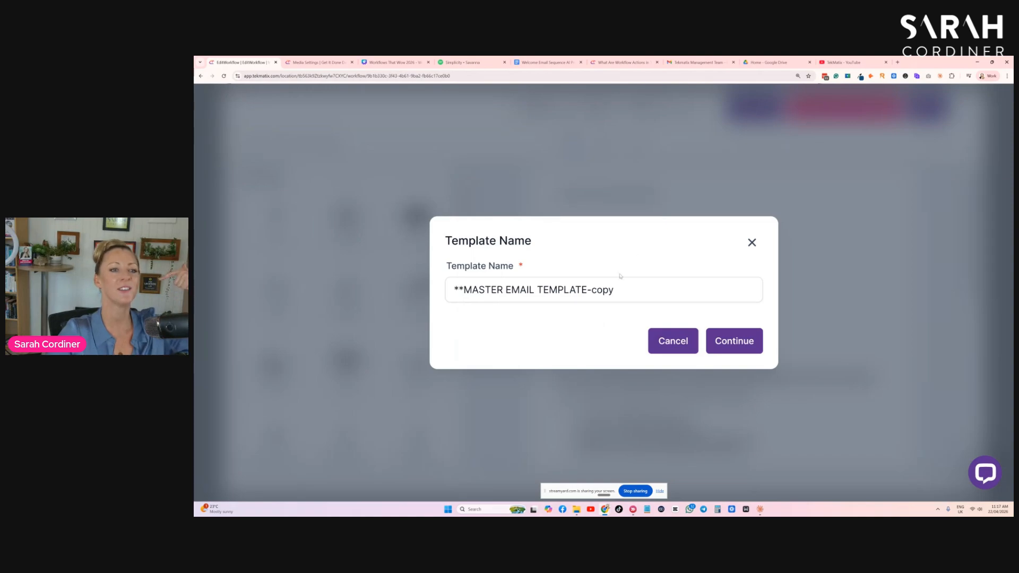
{"action": "left_click_drag", "start_coordinate": [628, 291], "coordinate": [448, 299]}
{"action": "key", "text": "BackSpace"}
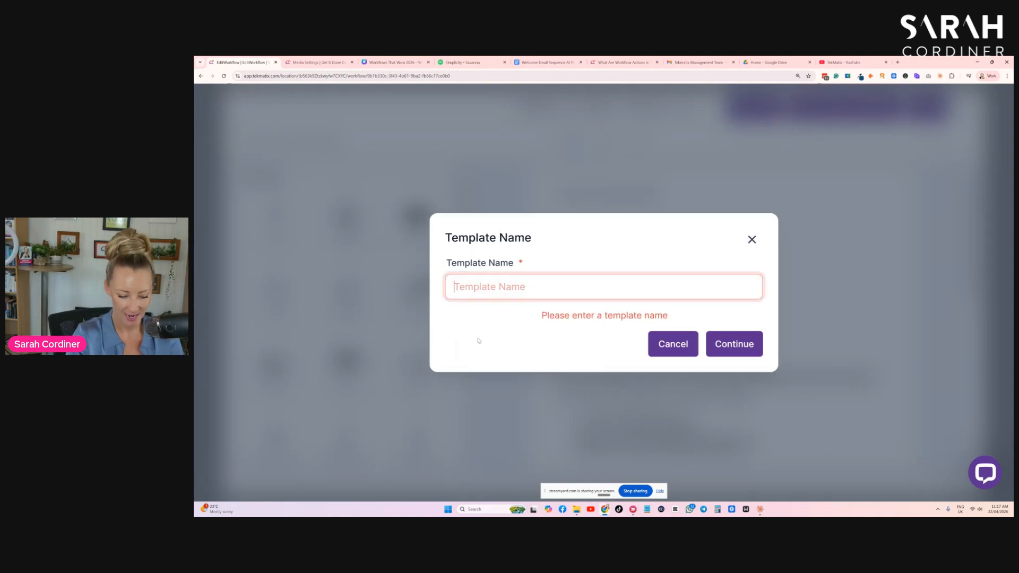
{"action": "type", "text": "Lead Magnet delivery Ema"}
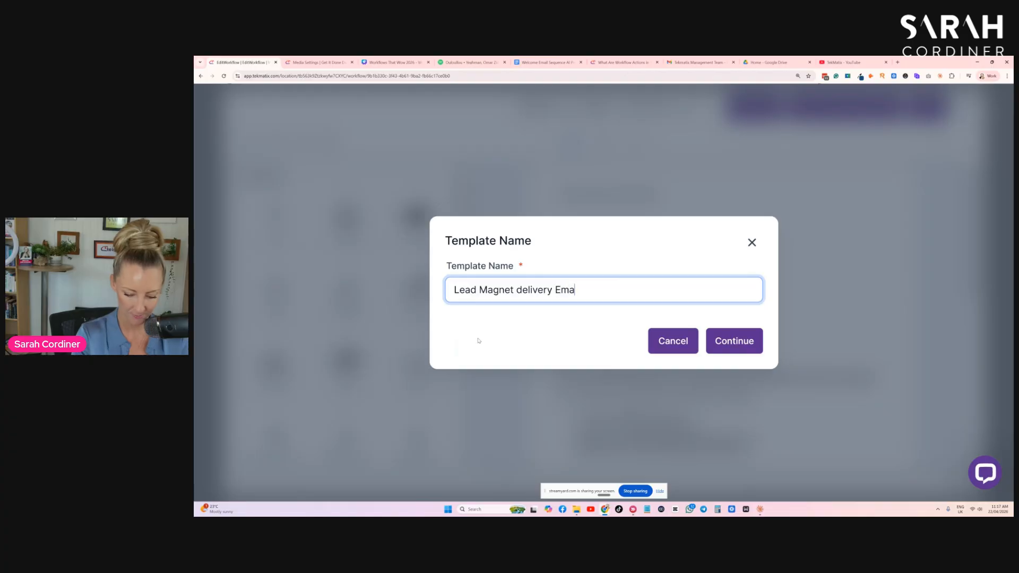
{"action": "type", "text": "il - (name of lead magnet"}
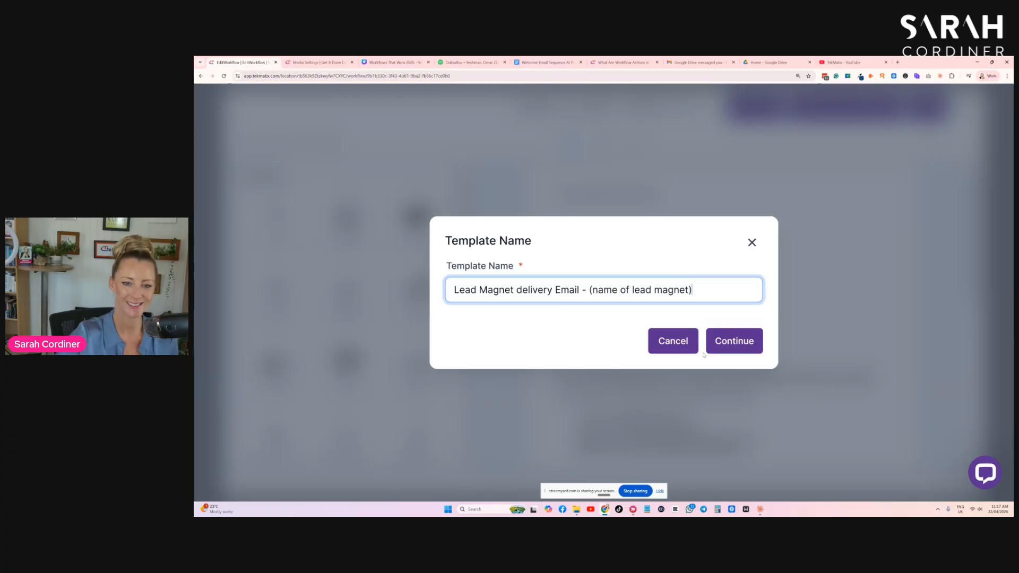
{"action": "left_click", "coordinate": [732, 341]}
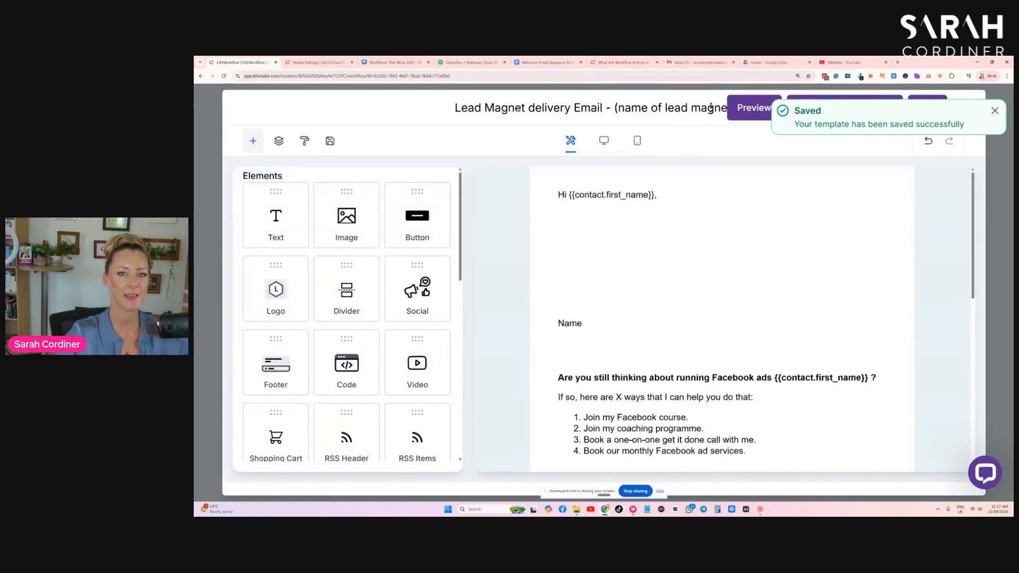
- Insert the prepared free XYZ thing message below the greeting and add the line "OPEN THE FREE THIBGY" beneath it
{"action": "left_click", "coordinate": [583, 224]}
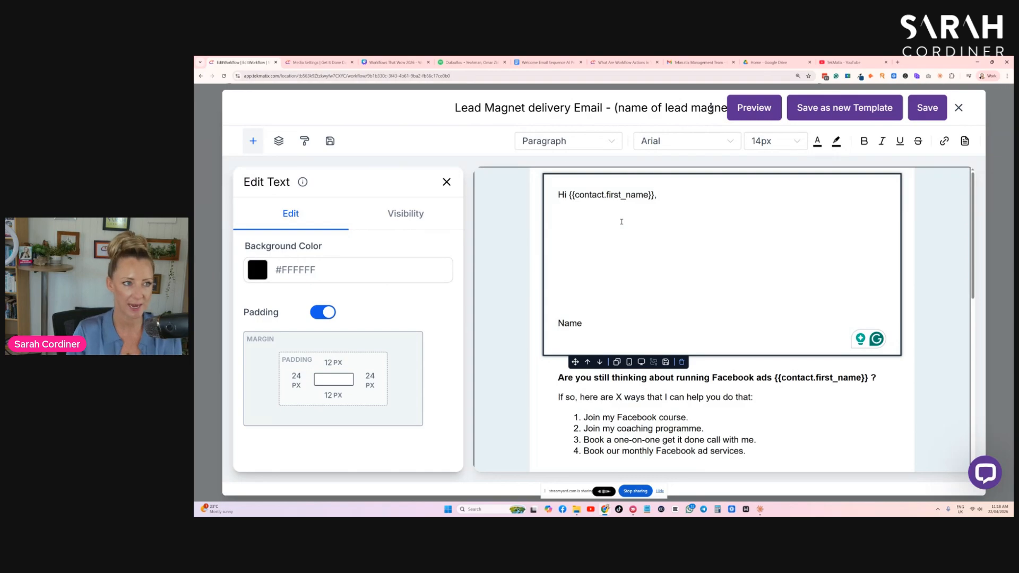
{"action": "type", "text": "Hi there, so excited that you've opted in to get my free XYZ thing! I really hope that you like it. Simply click here and it will automatically open on your page."}
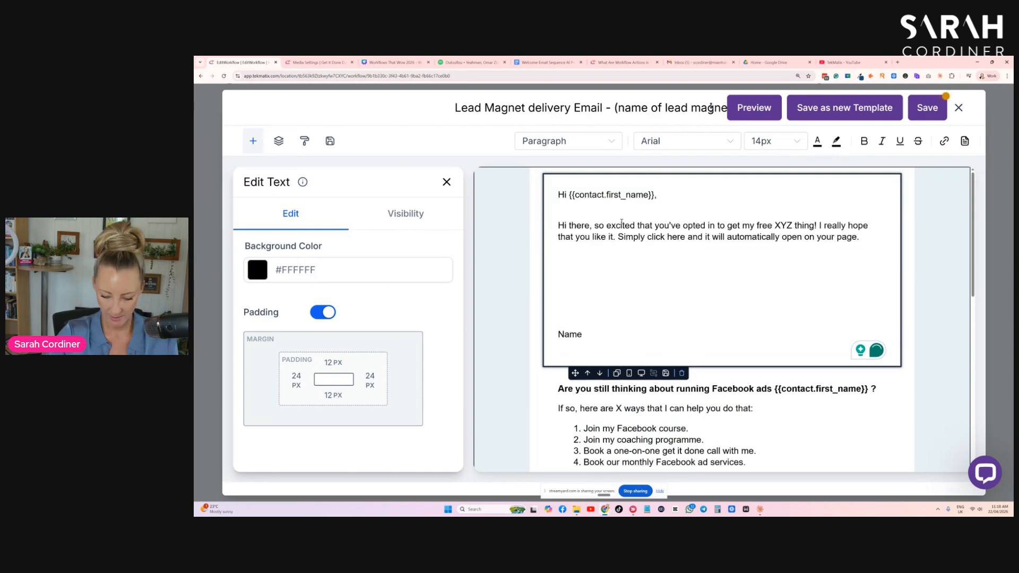
{"action": "key", "text": "Return"}
{"action": "type", "text": "OPEN THE"}
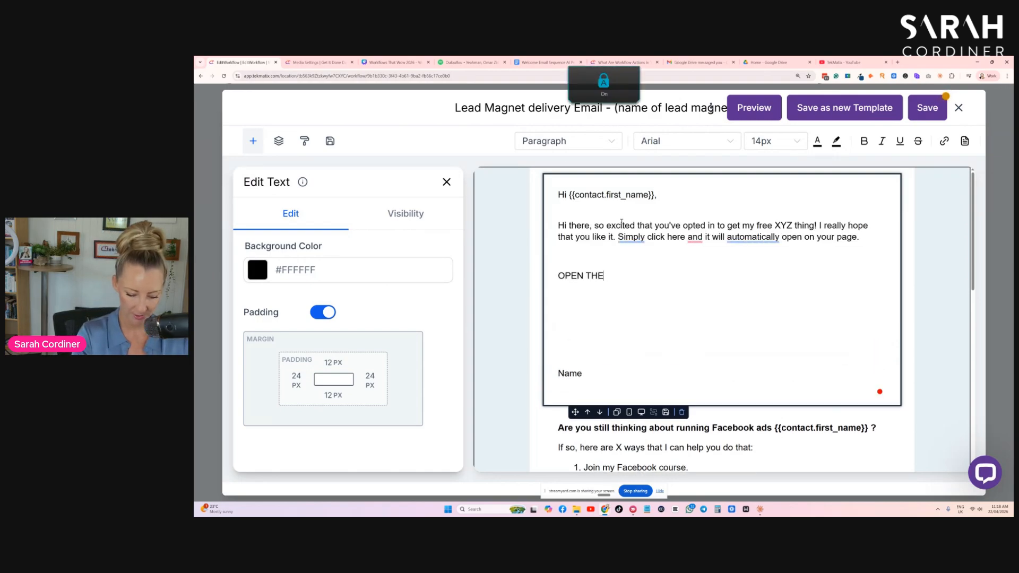
{"action": "type", "text": " FREE THIBGY"}
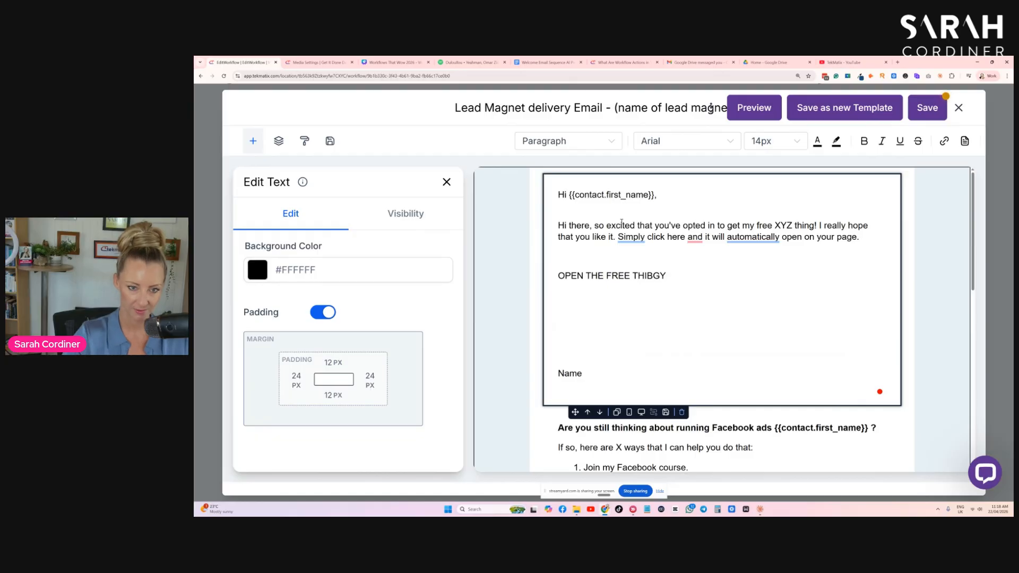
- Copy the link of the Video Transcript document in Media Storage and return to the email template
{"action": "left_click", "coordinate": [308, 67]}
{"action": "mouse_move", "coordinate": [387, 317]}
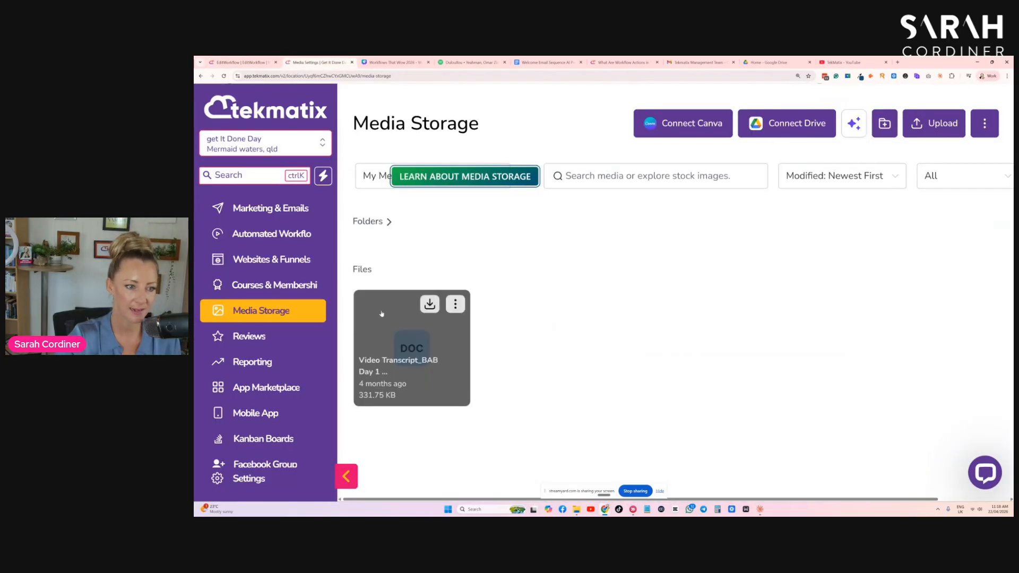
{"action": "left_click", "coordinate": [456, 304]}
{"action": "left_click", "coordinate": [459, 375]}
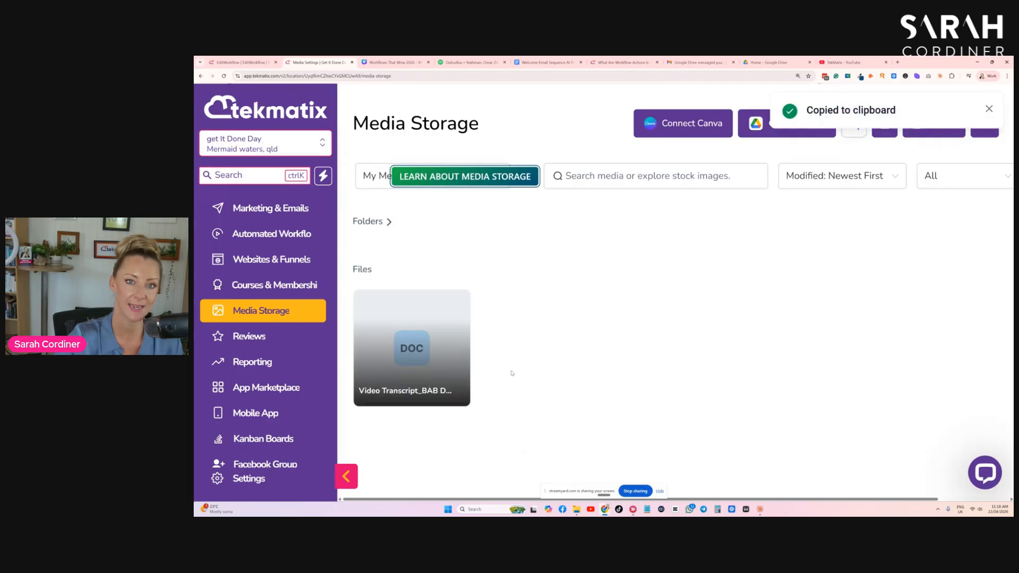
{"action": "left_click", "coordinate": [241, 62]}
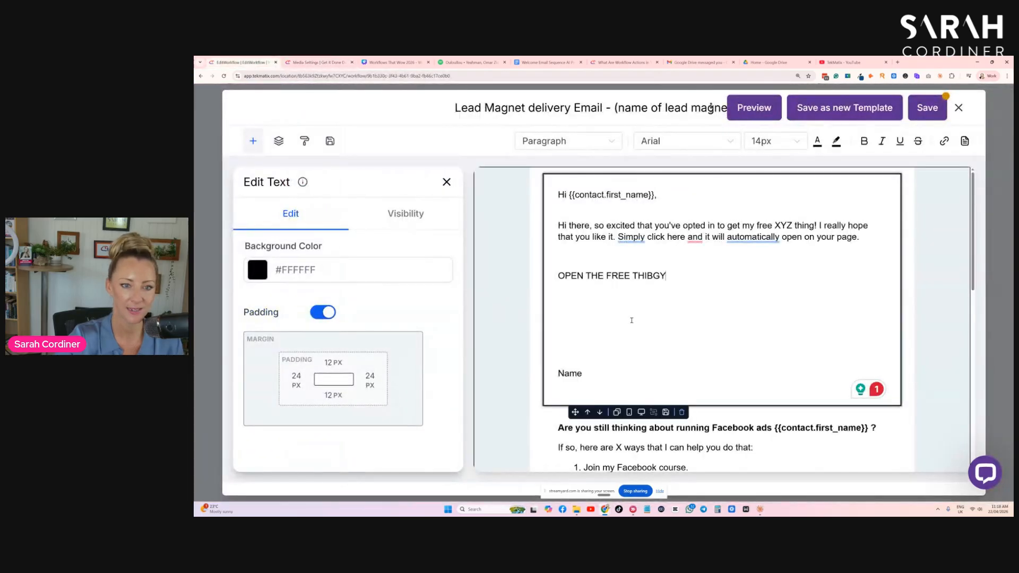
- Make the OPEN THE FREE THIBGY line bold and link it to the copied document URL, opening in a new window
{"action": "left_click_drag", "start_coordinate": [670, 277], "coordinate": [555, 274]}
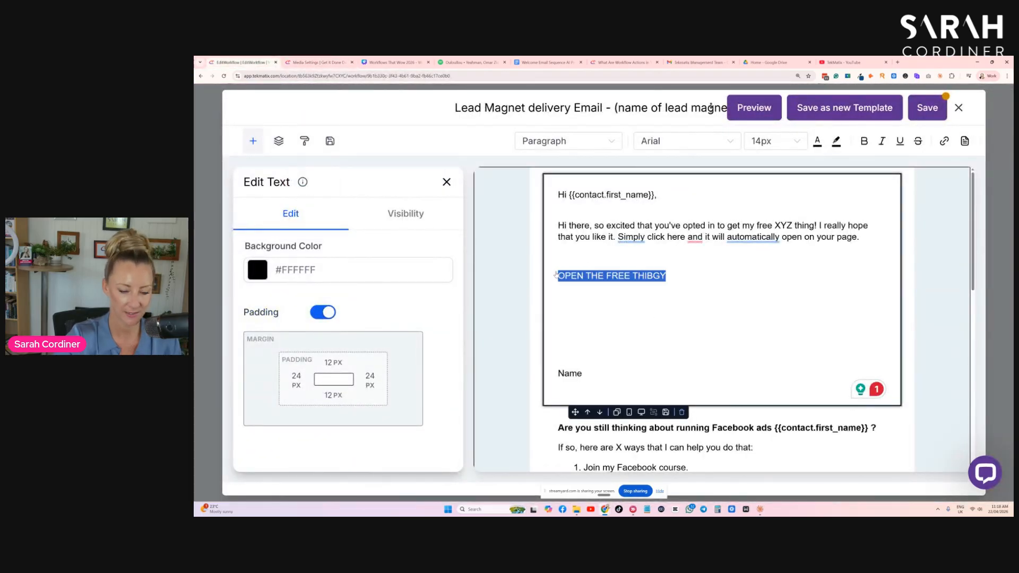
{"action": "key", "text": "ctrl+b"}
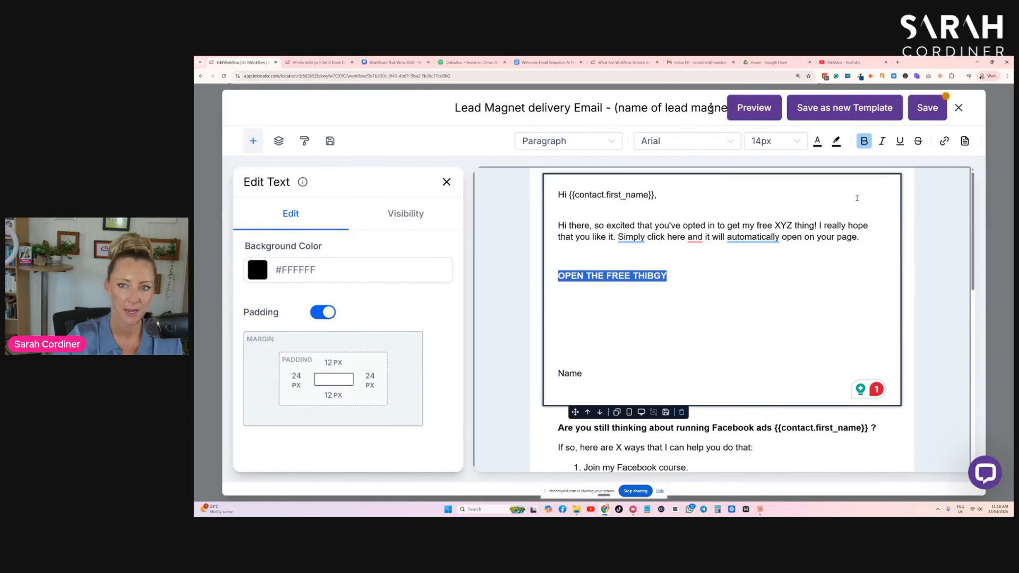
{"action": "left_click", "coordinate": [945, 141]}
{"action": "left_click", "coordinate": [570, 239]}
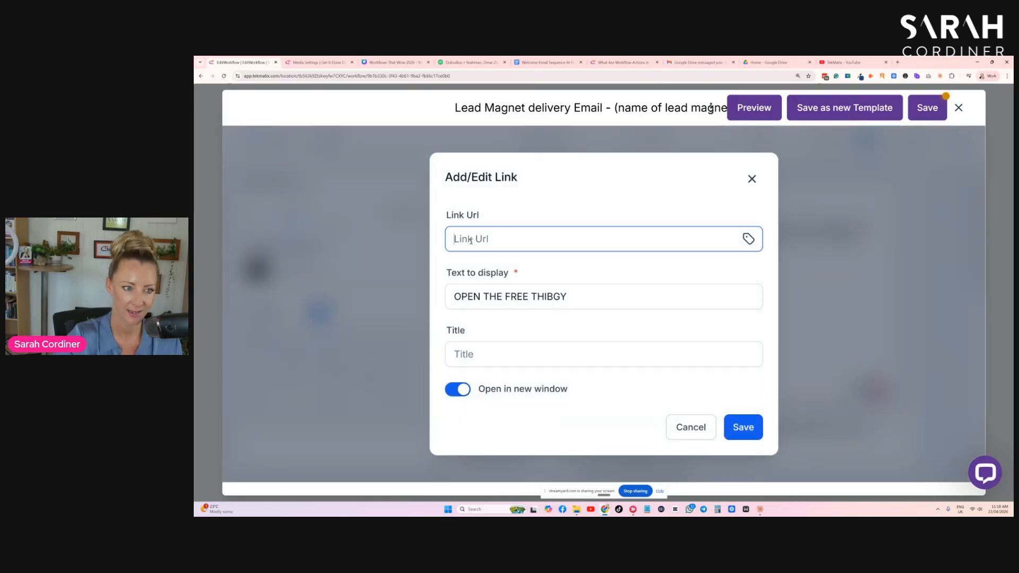
{"action": "key", "text": "ctrl+v"}
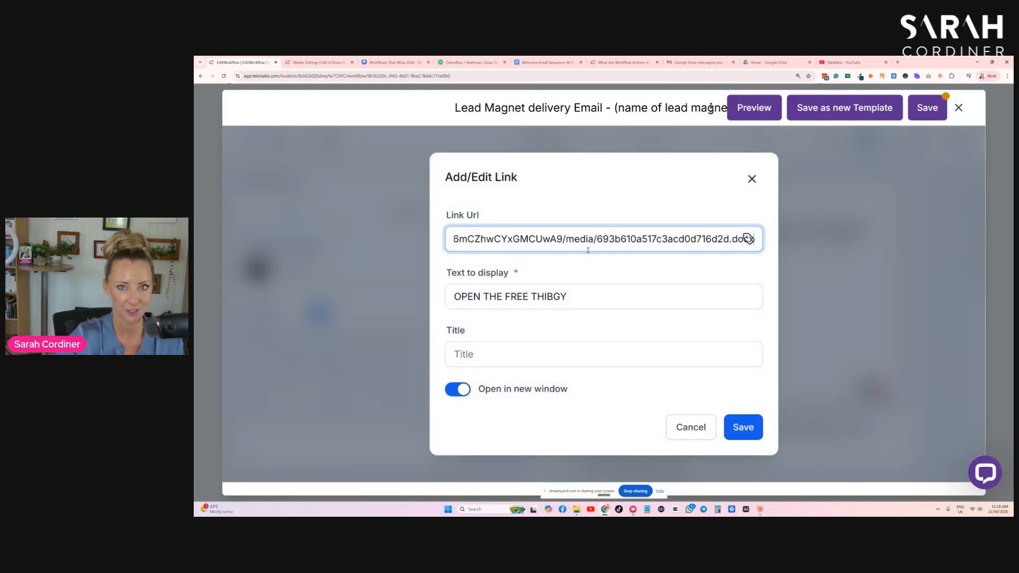
{"action": "left_click", "coordinate": [744, 428]}
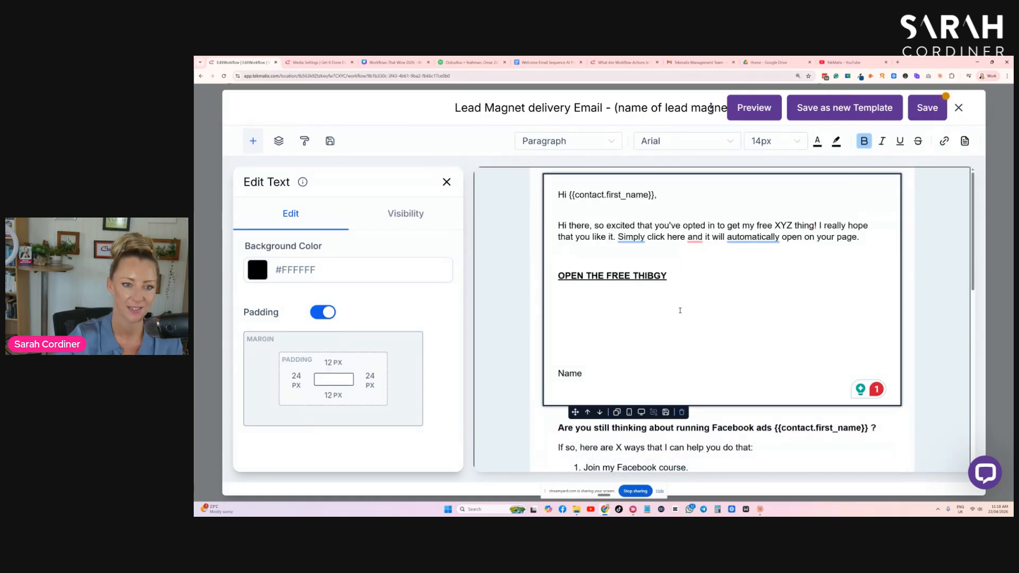
{"action": "left_click_drag", "start_coordinate": [681, 279], "coordinate": [555, 278]}
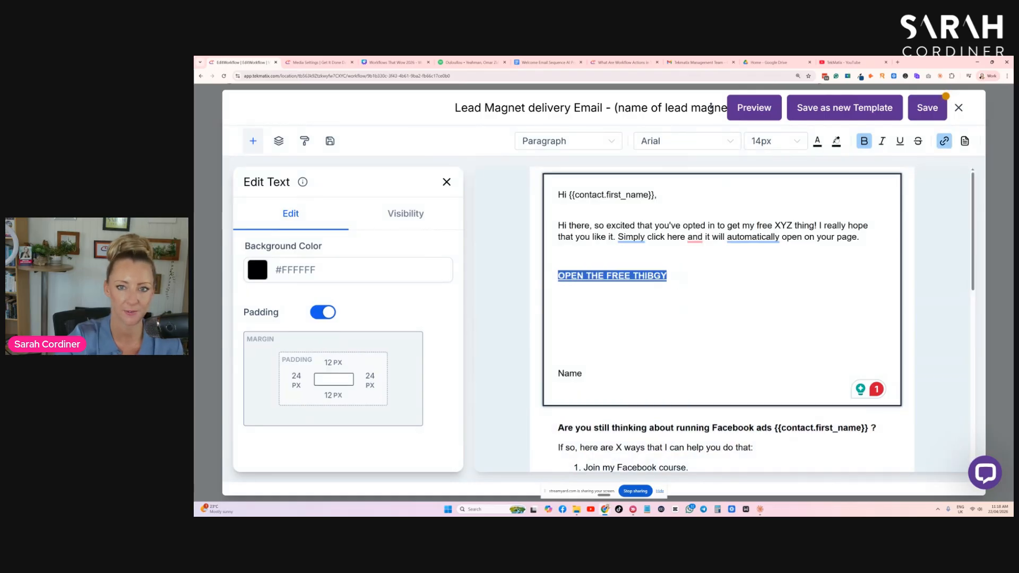
{"action": "left_click", "coordinate": [818, 140]}
{"action": "left_click", "coordinate": [758, 302]}
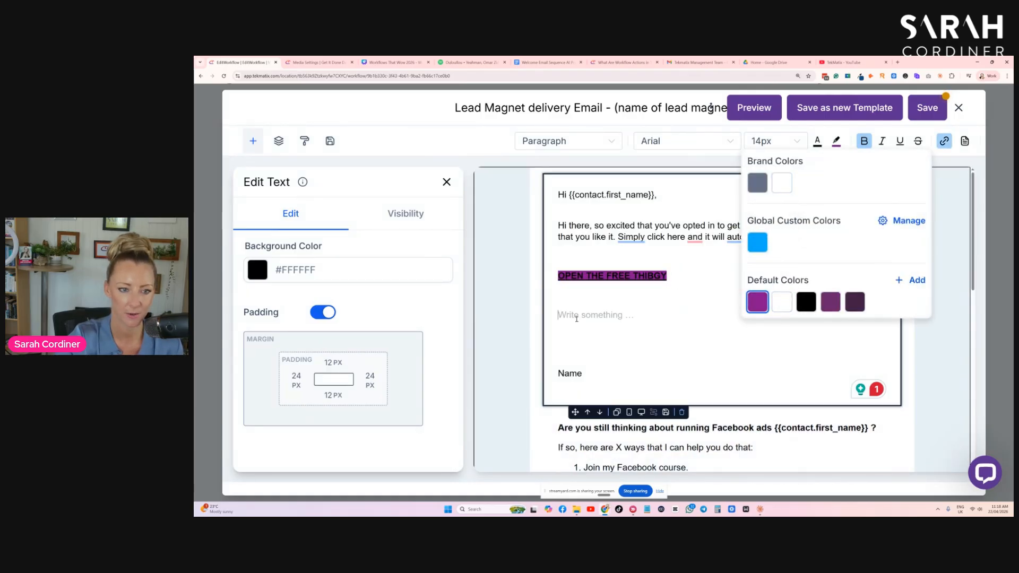
{"action": "left_click", "coordinate": [644, 314]}
- Set the OPEN THE FREE THIBGY link's highlight to white and its text colour to purple #87138f
{"action": "left_click_drag", "start_coordinate": [678, 279], "coordinate": [555, 278]}
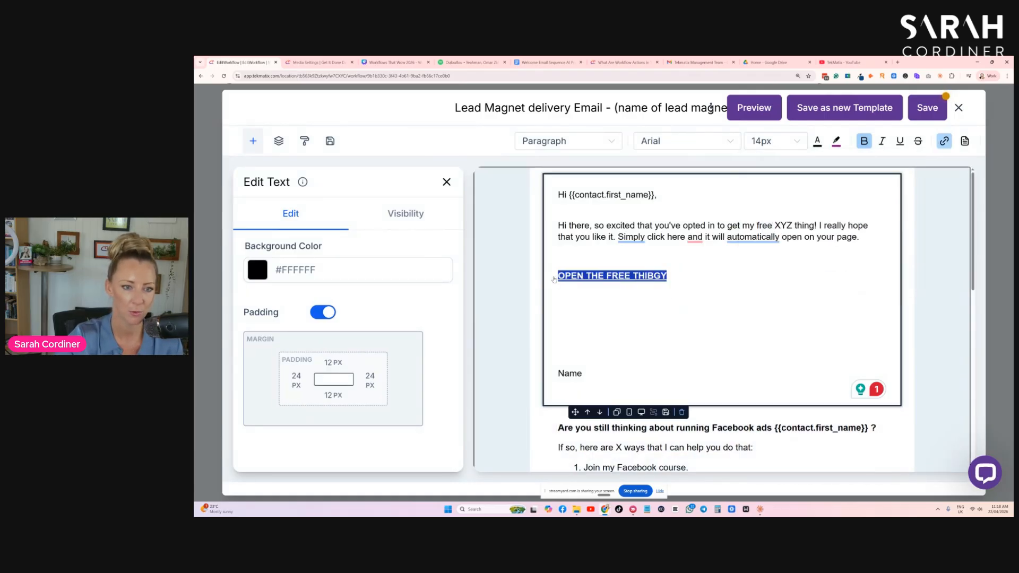
{"action": "left_click", "coordinate": [836, 142]}
{"action": "left_click", "coordinate": [782, 183]}
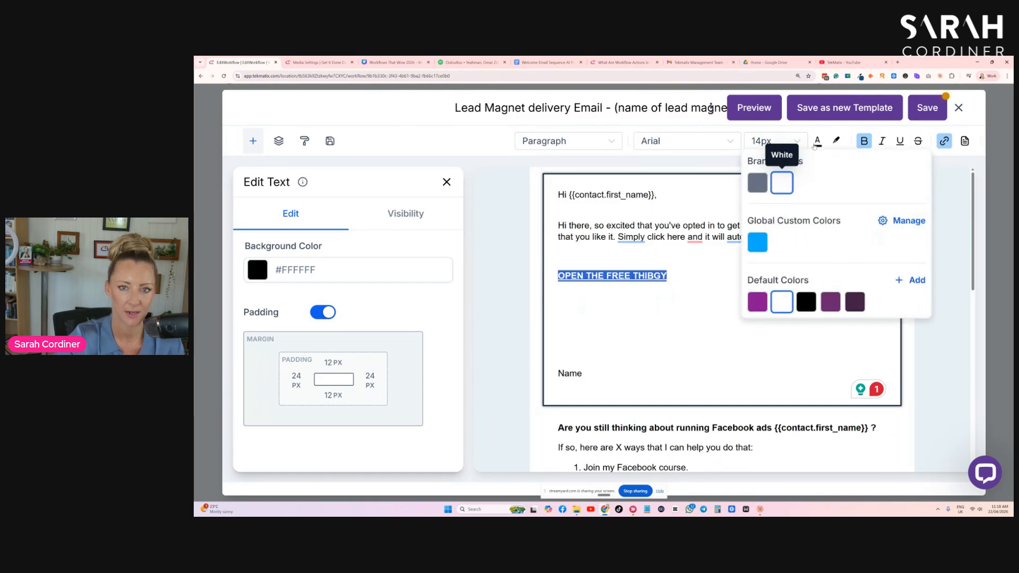
{"action": "left_click", "coordinate": [818, 142]}
{"action": "left_click", "coordinate": [736, 302]}
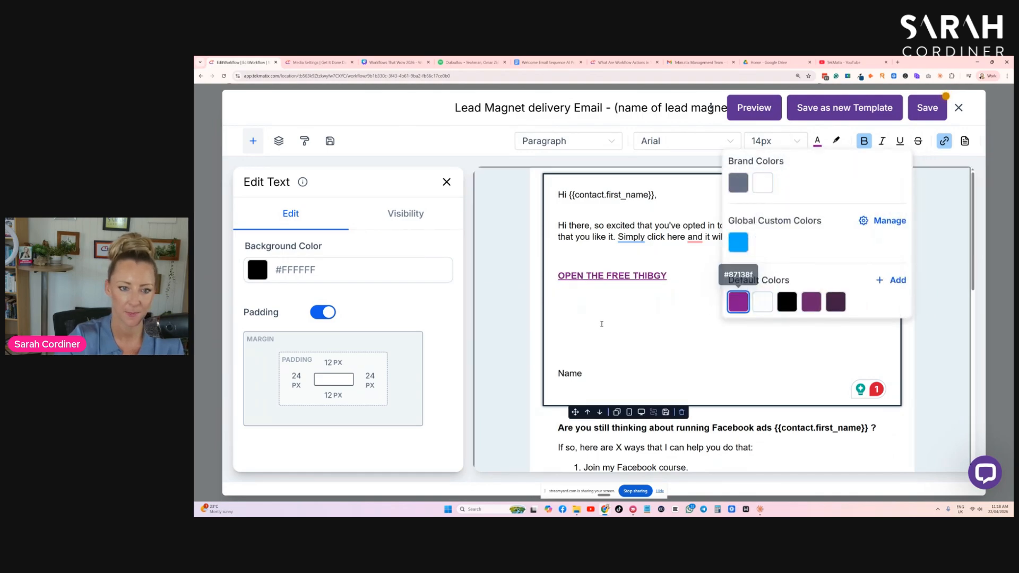
- Add the sign-off "LOVE ME X" below the OPEN THE FREE THIBGY link
{"action": "left_click", "coordinate": [593, 302]}
{"action": "left_click", "coordinate": [571, 313]}
{"action": "type", "text": "LOVE ME X"}
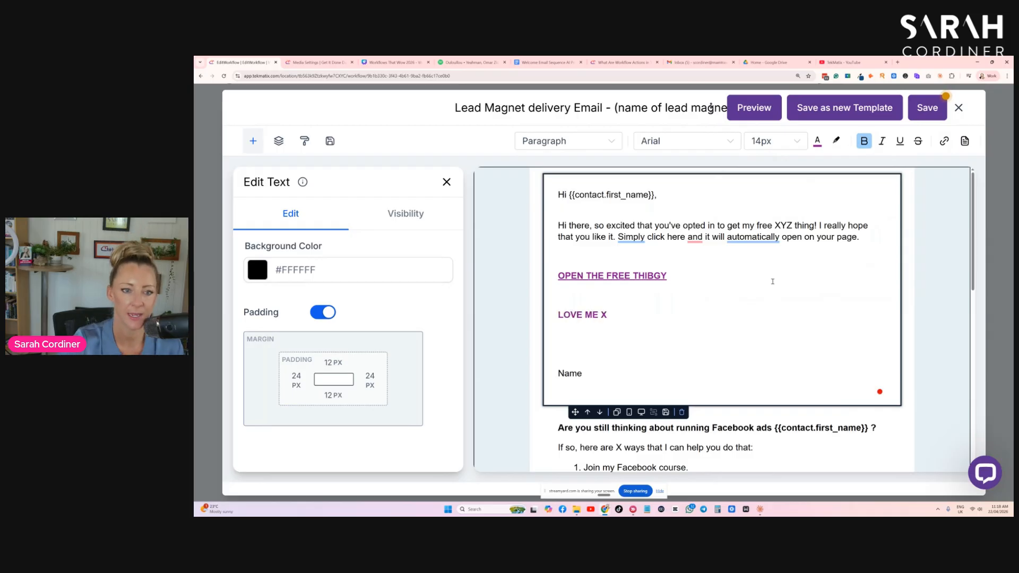
{"action": "left_click", "coordinate": [683, 232]}
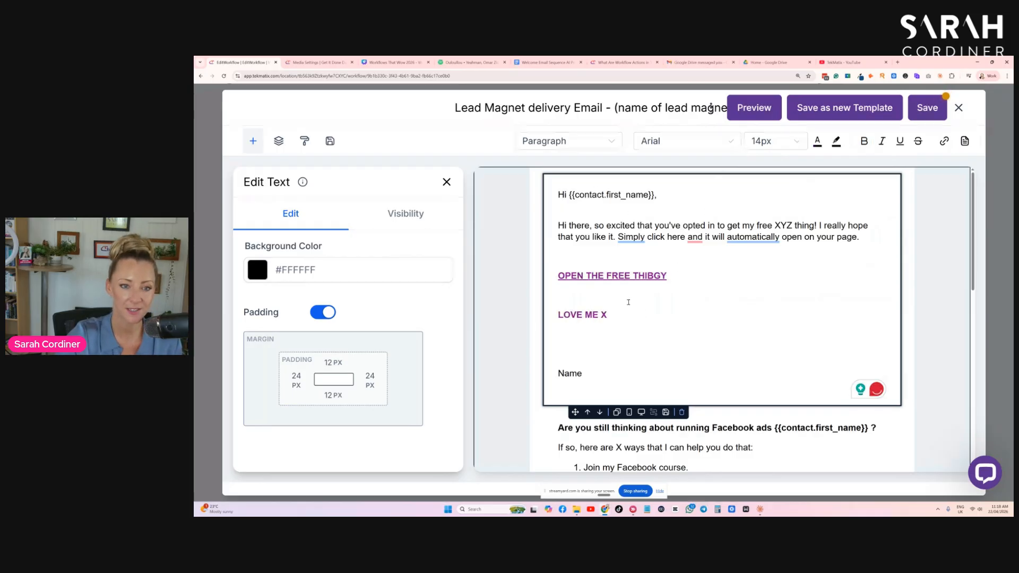
- Save the finished email template, close the editor and save the Email action with the template change confirmed
{"action": "triple_click", "coordinate": [623, 275]}
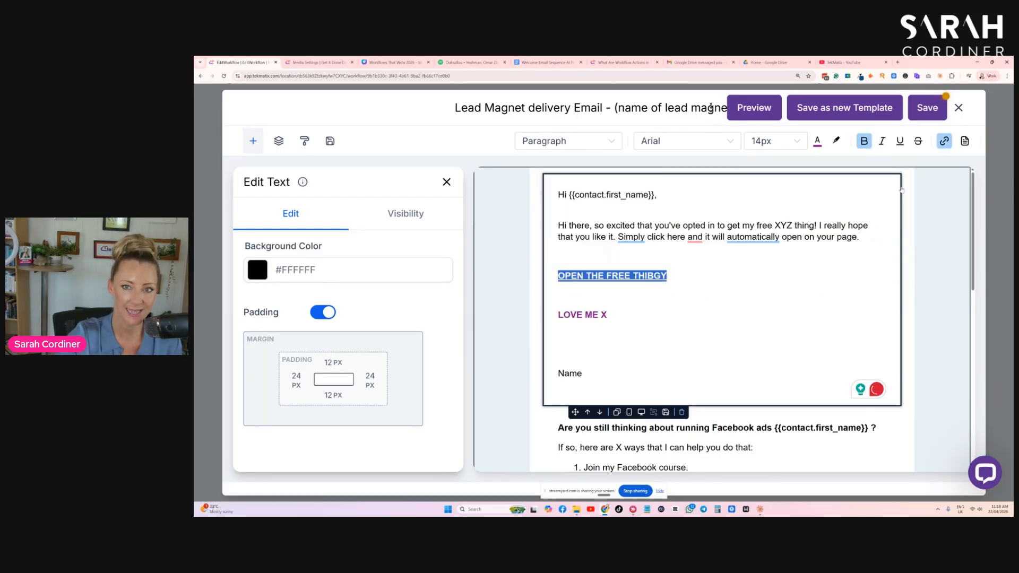
{"action": "left_click", "coordinate": [915, 118]}
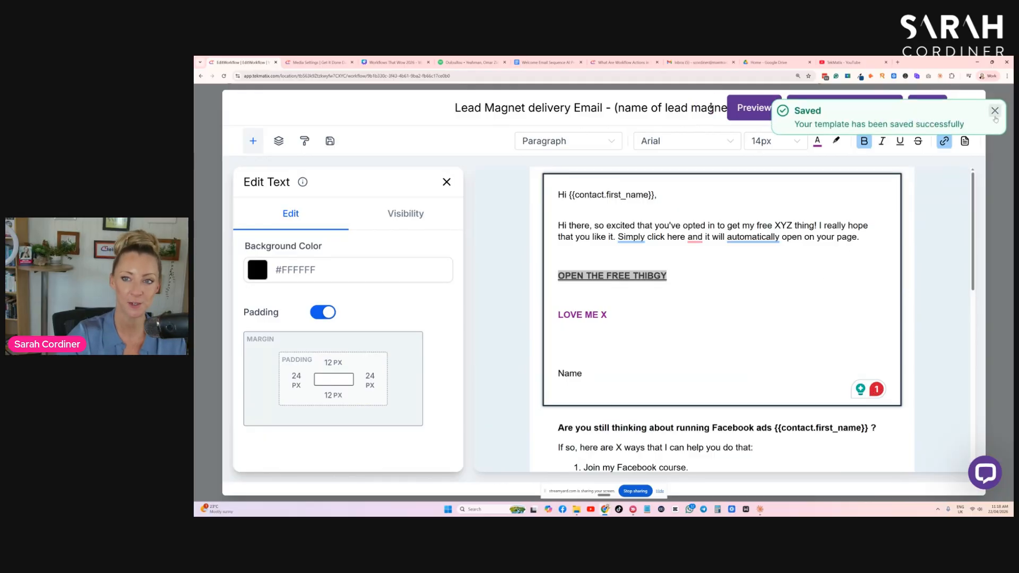
{"action": "left_click", "coordinate": [959, 110]}
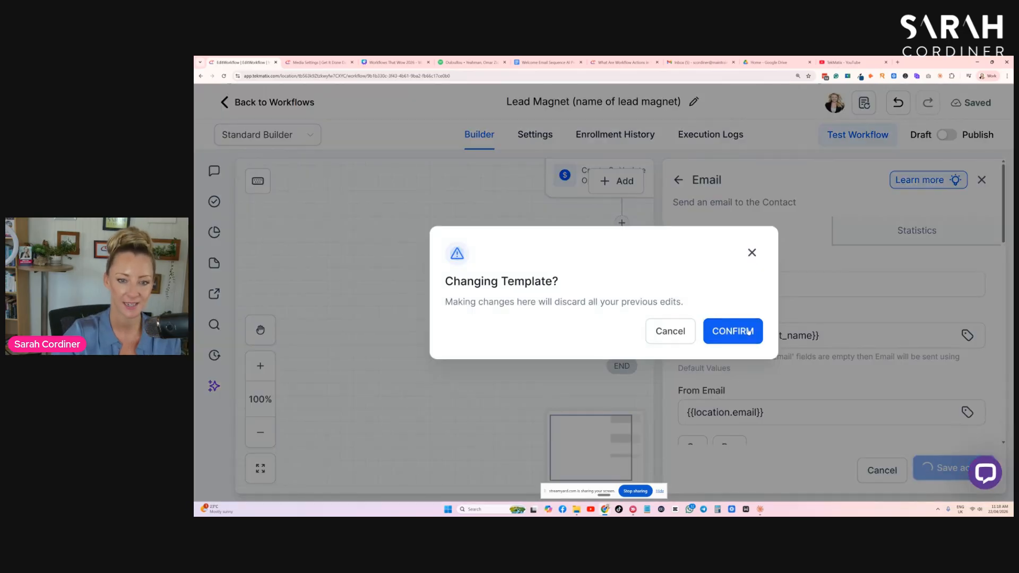
{"action": "left_click", "coordinate": [749, 331]}
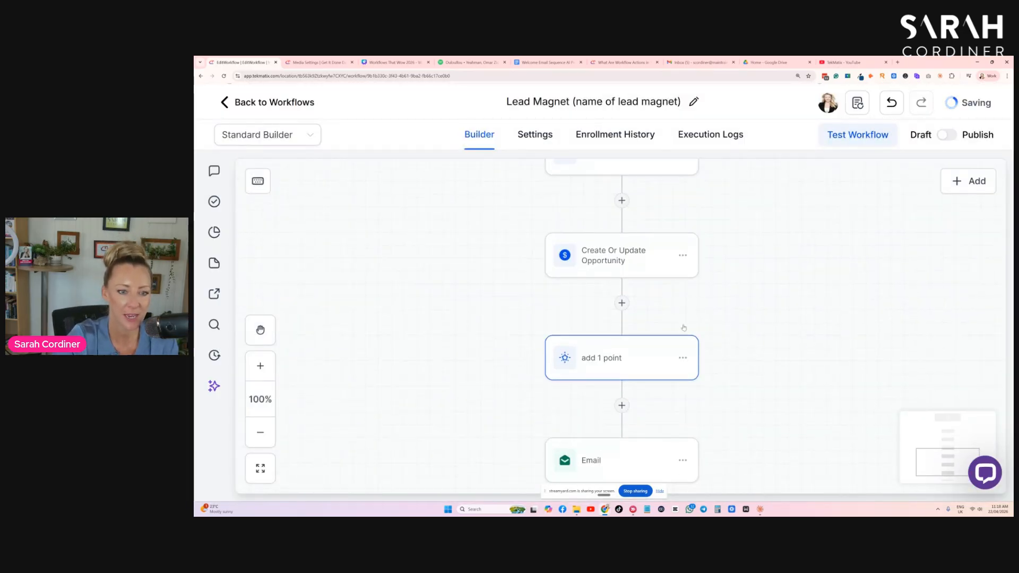
- Review the whole lead magnet workflow from the form trigger through the tags, opportunity and point score to the email
{"action": "scroll", "coordinate": [684, 324], "scroll_direction": "down", "scroll_amount": 3}
{"action": "scroll", "coordinate": [685, 319], "scroll_direction": "up", "scroll_amount": 5}
{"action": "scroll", "coordinate": [686, 313], "scroll_direction": "up", "scroll_amount": 5}
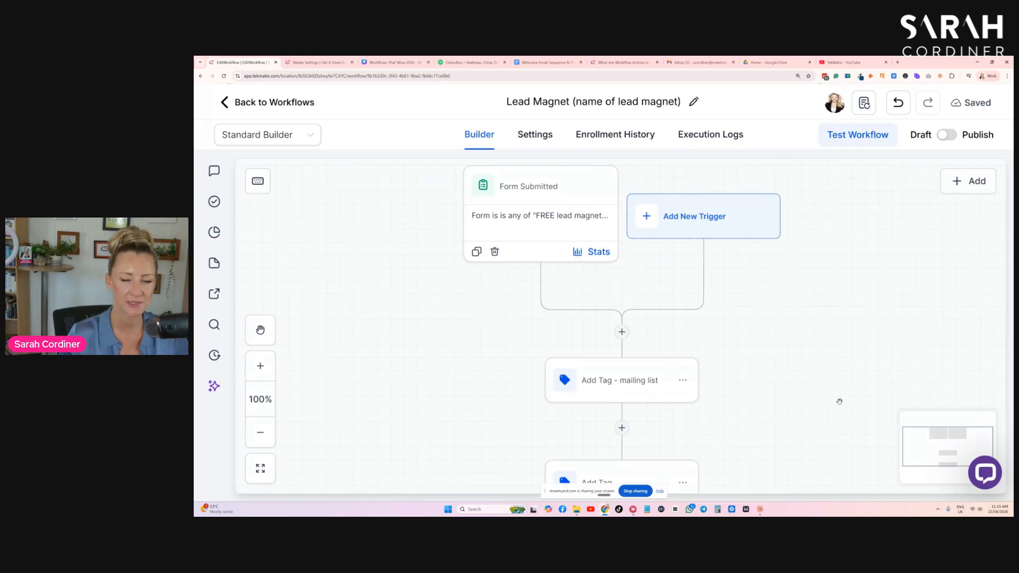
{"action": "scroll", "coordinate": [839, 402], "scroll_direction": "down", "scroll_amount": 7}
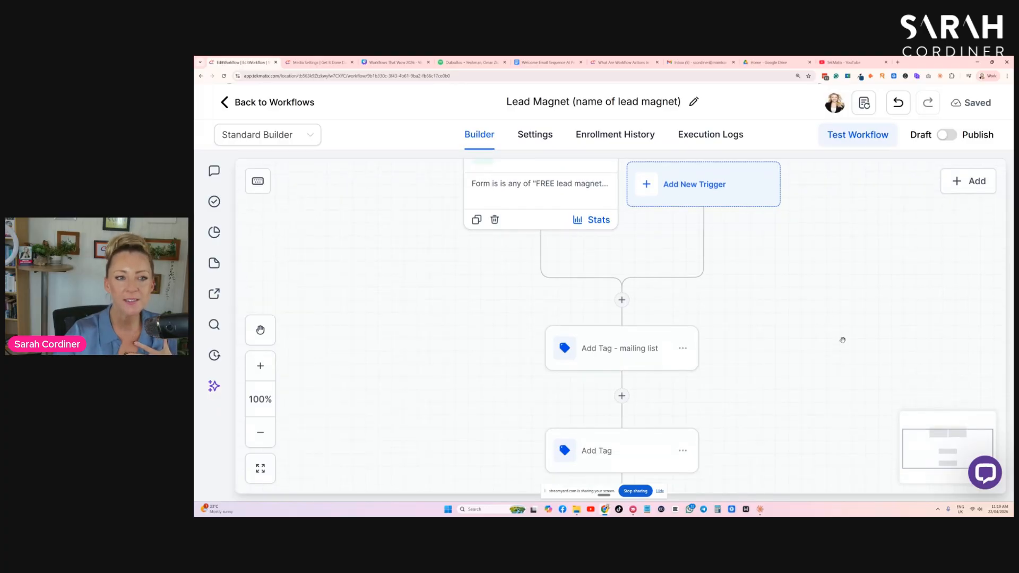
{"action": "scroll", "coordinate": [622, 311], "scroll_direction": "down", "scroll_amount": 4}
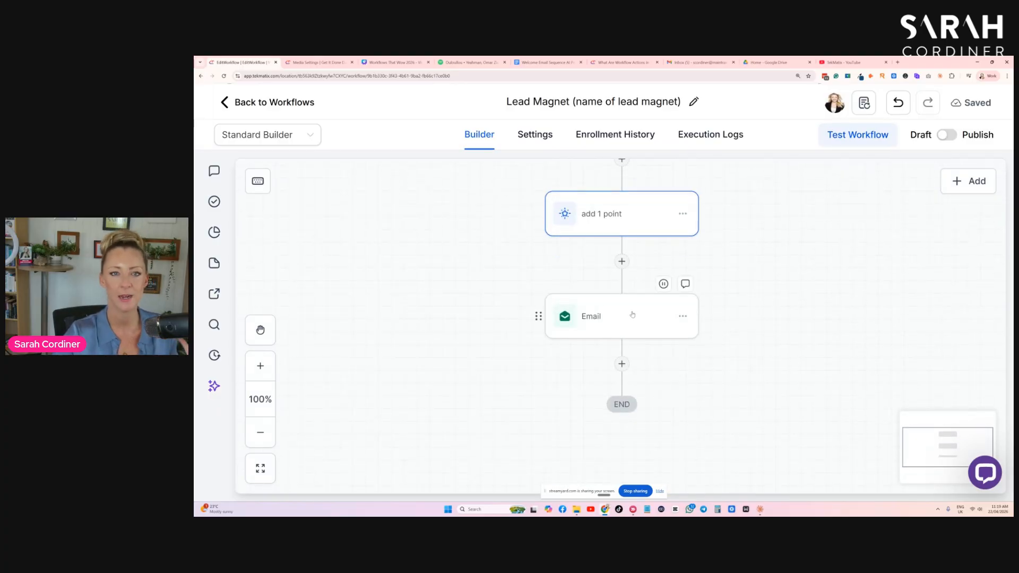
{"action": "scroll", "coordinate": [762, 294], "scroll_direction": "up", "scroll_amount": 10}
{"action": "scroll", "coordinate": [763, 298], "scroll_direction": "up", "scroll_amount": 1}
{"action": "scroll", "coordinate": [763, 297], "scroll_direction": "down", "scroll_amount": 1}
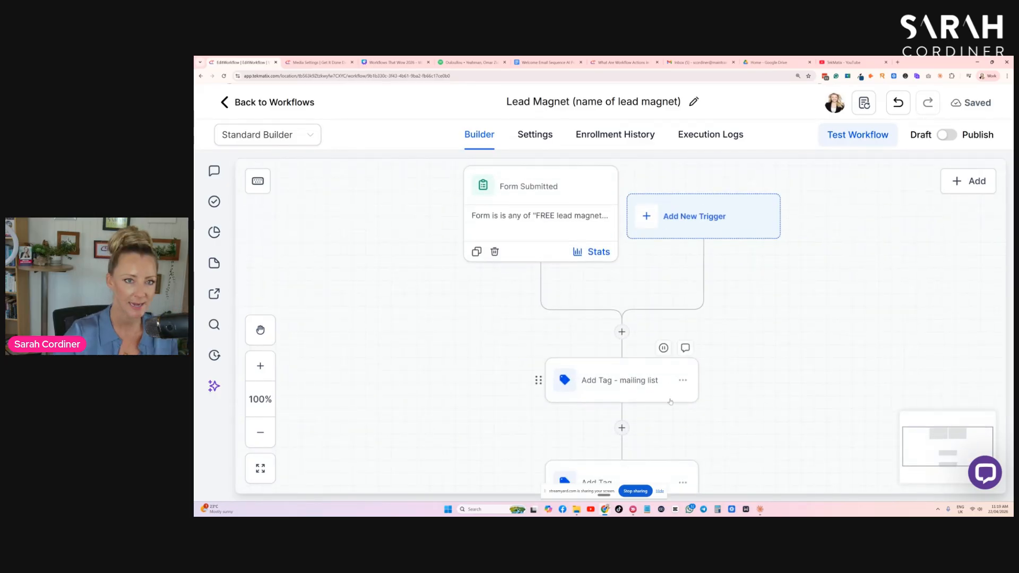
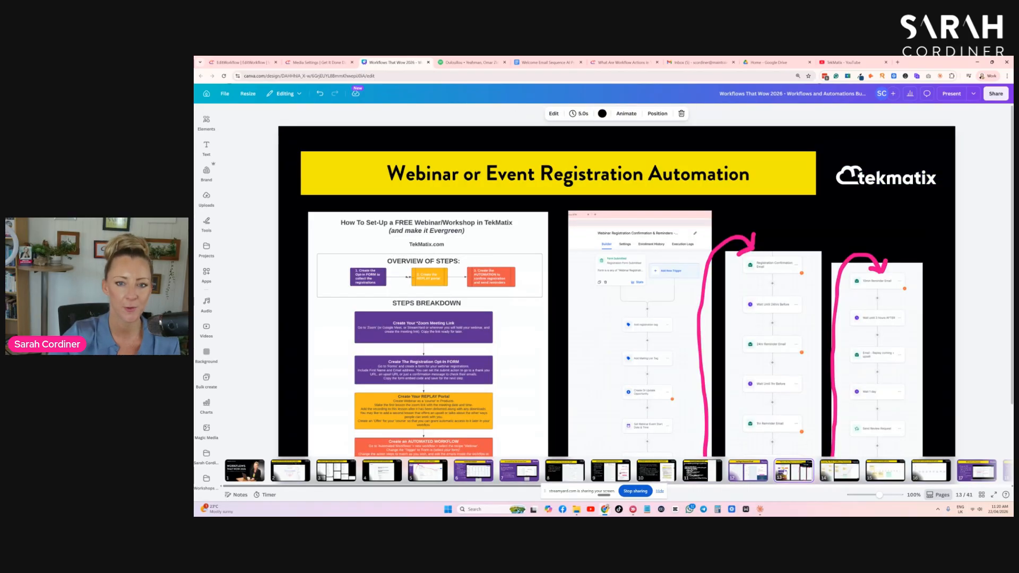
- Open the Webinar or Event Registration Automation slide and nudge its Tekmatix logo and title bar slightly upward
{"action": "left_click", "coordinate": [794, 470]}
{"action": "left_click_drag", "start_coordinate": [868, 162], "coordinate": [868, 148]}
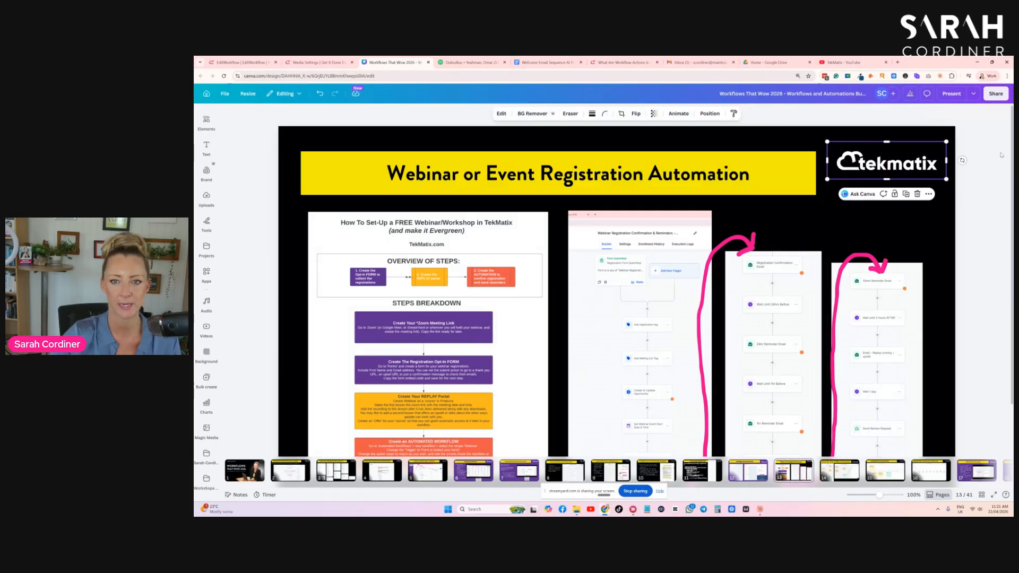
{"action": "left_click_drag", "start_coordinate": [632, 178], "coordinate": [631, 169]}
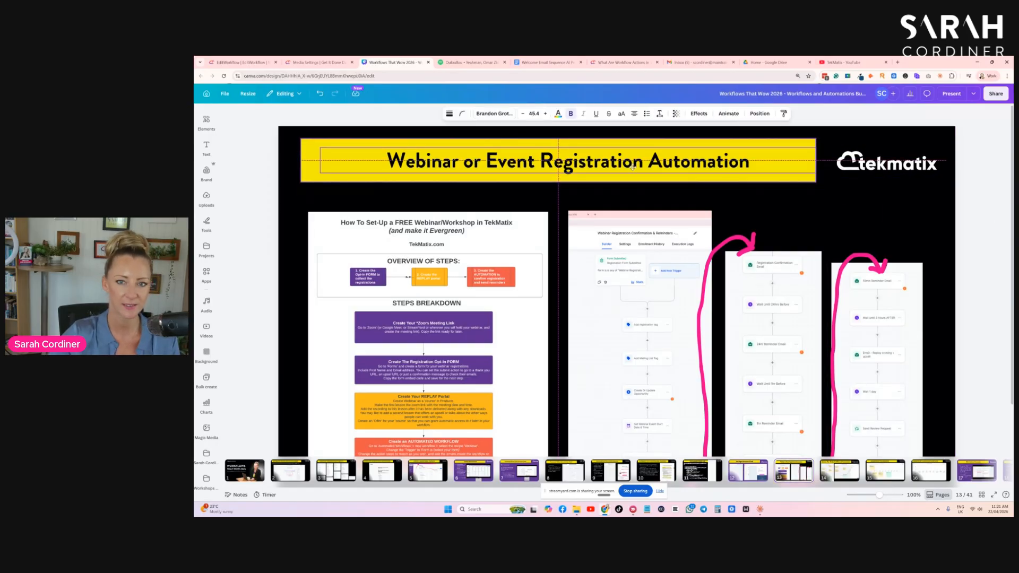
{"action": "left_click", "coordinate": [835, 222]}
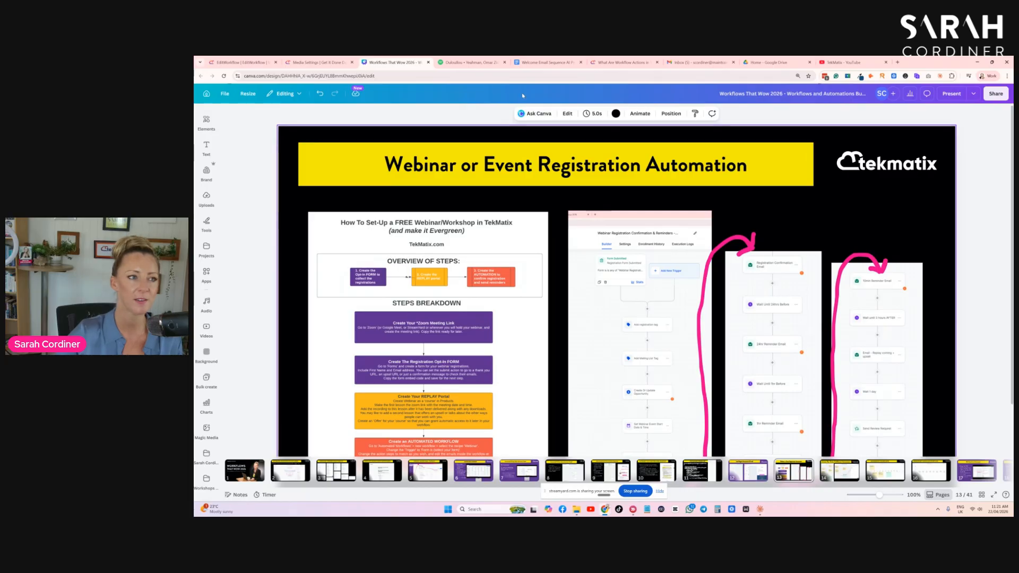
- Switch back to Tekmatix, return from the lead magnet workflow to the workflow list and search it for WEBINAR
{"action": "left_click", "coordinate": [247, 60]}
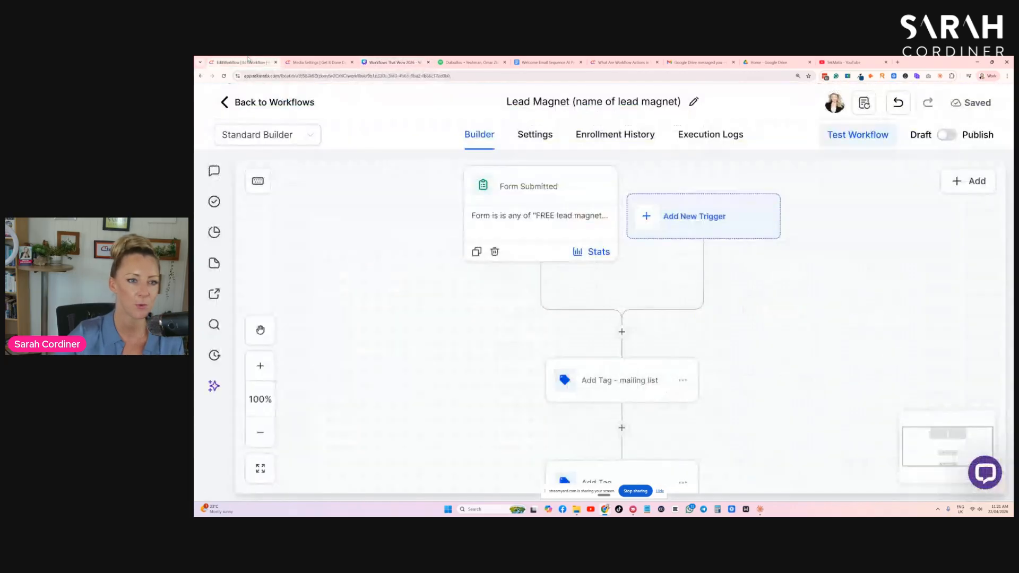
{"action": "left_click", "coordinate": [225, 102]}
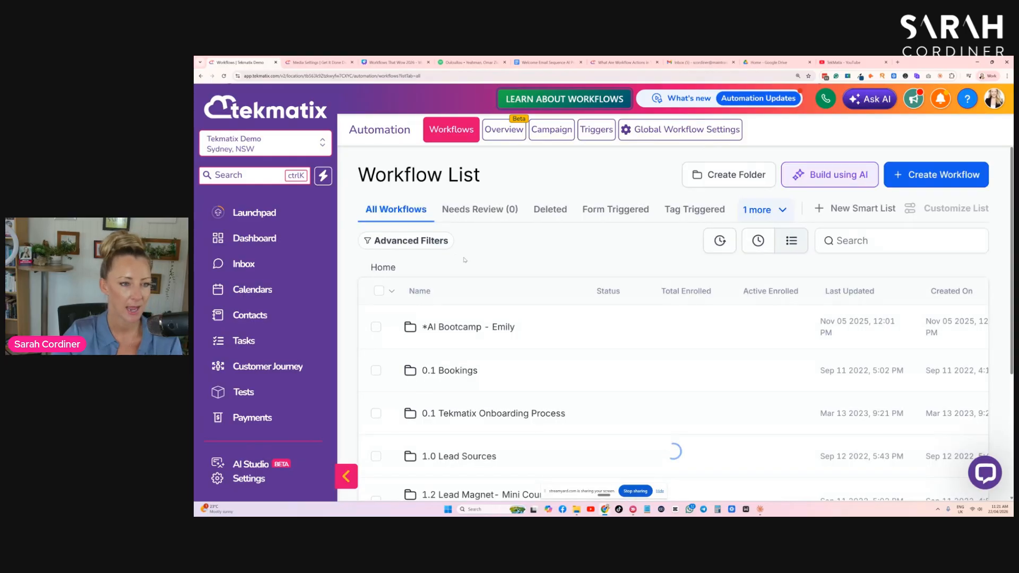
{"action": "left_click", "coordinate": [922, 240]}
{"action": "type", "text": "WEBINAR"}
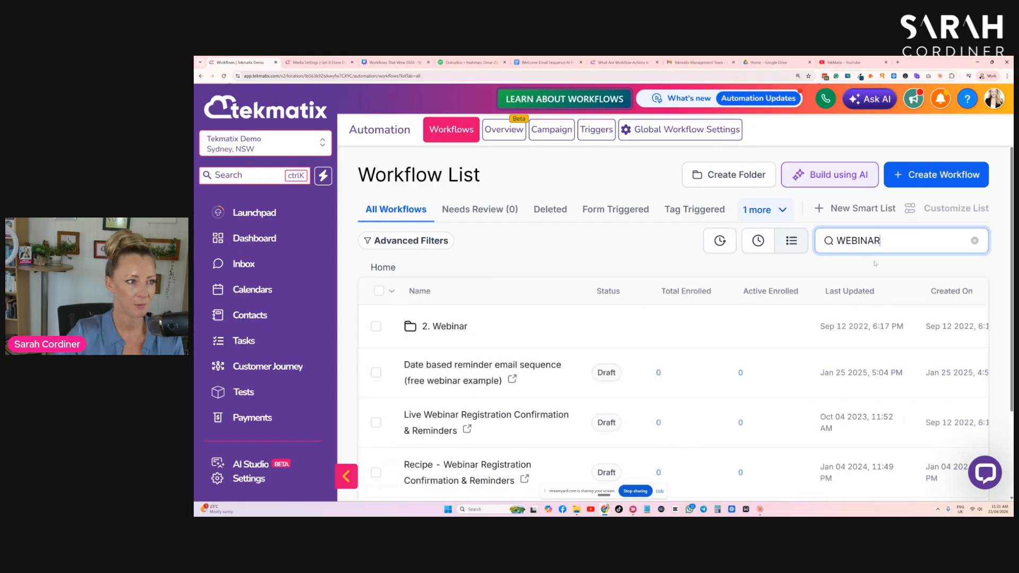
- Start duplicating the "Webinar Registration Confirmation & Reminders - TEMPLATE" workflow
{"action": "scroll", "coordinate": [478, 217], "scroll_direction": "down", "scroll_amount": 2}
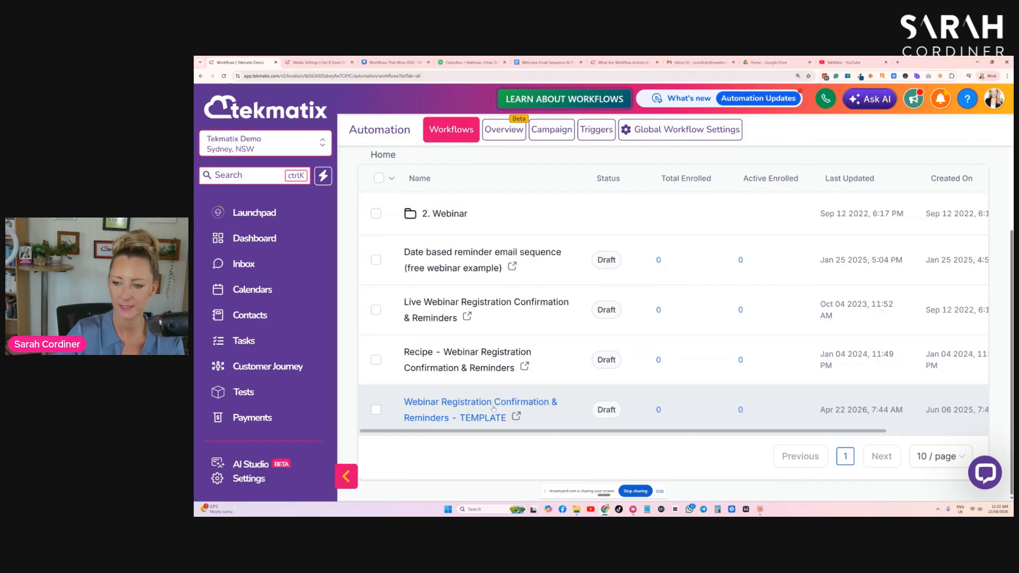
{"action": "left_click_drag", "start_coordinate": [794, 430], "coordinate": [897, 431]}
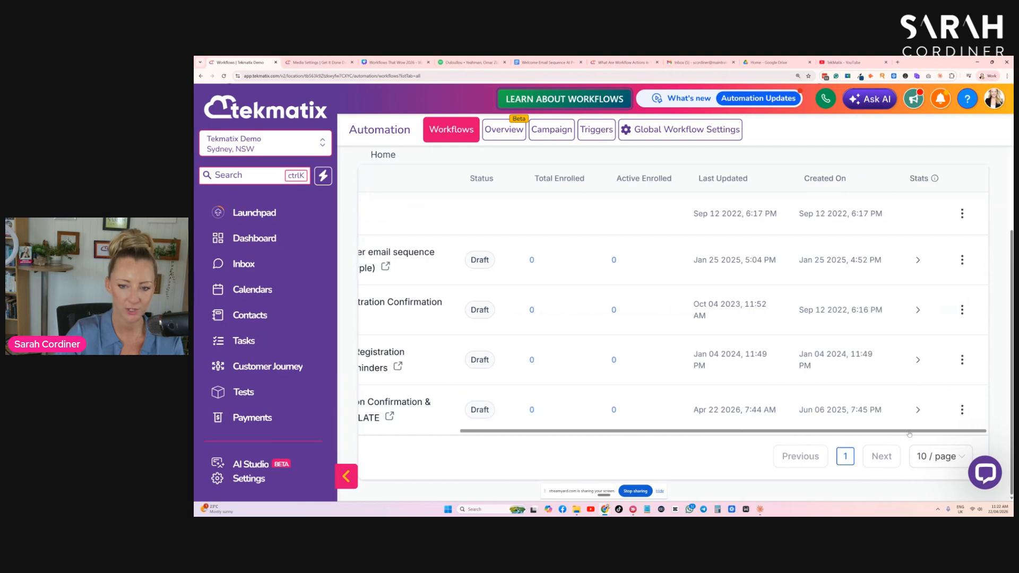
{"action": "left_click", "coordinate": [963, 410]}
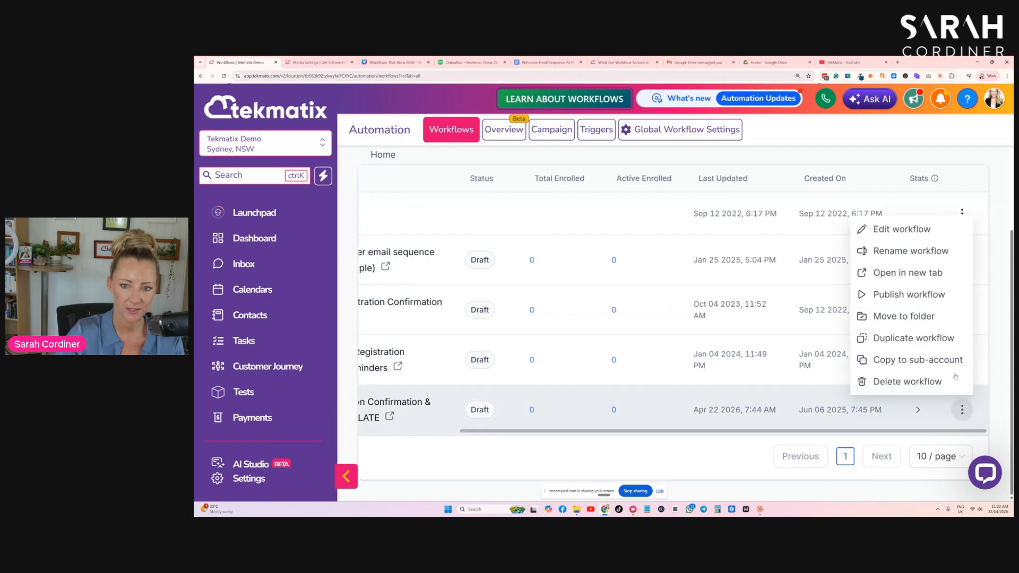
{"action": "left_click", "coordinate": [912, 340]}
{"action": "left_click", "coordinate": [766, 337]}
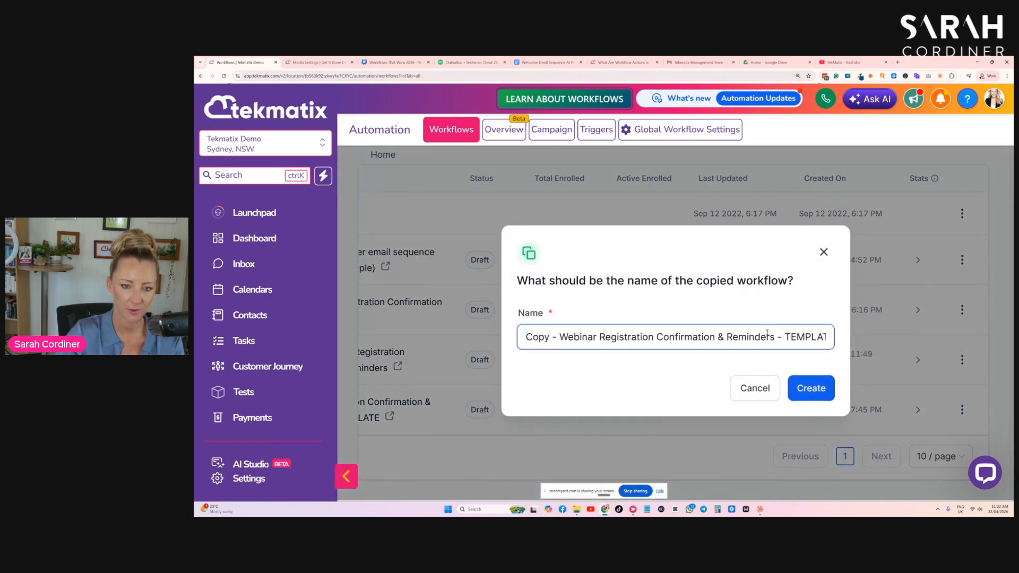
- Name the copied workflow "Webinar Registration Confirmation & Reminders - TWORKFLOWS WEBINAR" and create it
{"action": "left_click_drag", "start_coordinate": [561, 337], "coordinate": [507, 337]}
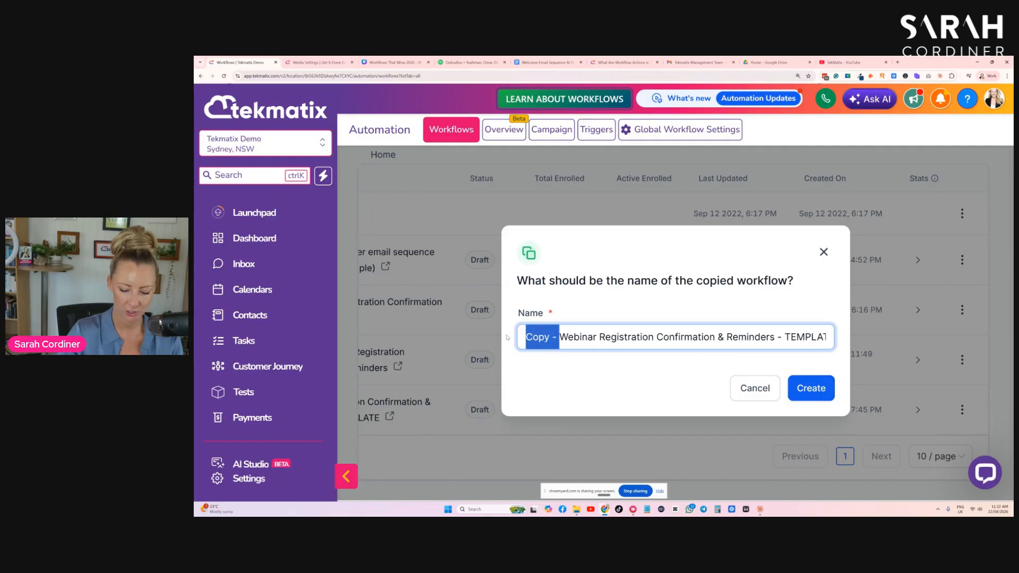
{"action": "key", "text": "BackSpace"}
{"action": "left_click_drag", "start_coordinate": [801, 336], "coordinate": [756, 338]}
{"action": "key", "text": "BackSpace"}
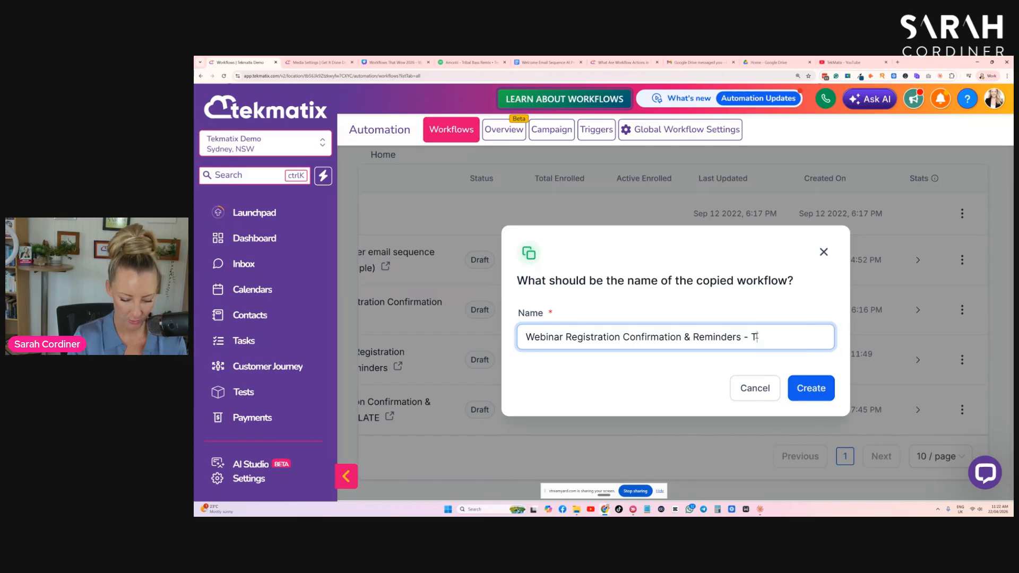
{"action": "type", "text": "WORKFLOWS EBIN"}
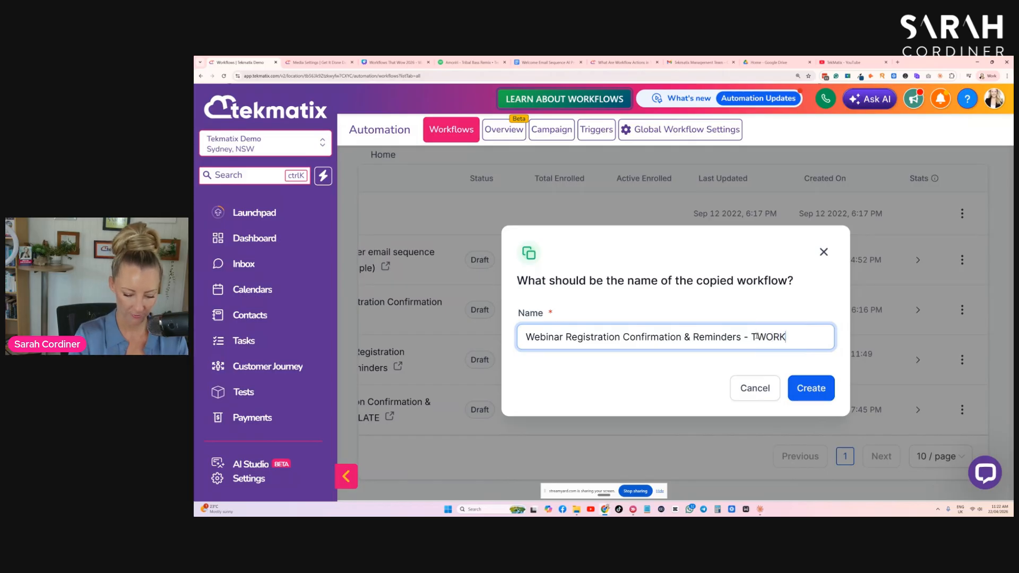
{"action": "key", "text": "BackSpace"}
{"action": "key", "text": "BackSpace"}
{"action": "key", "text": "BackSpace"}
{"action": "key", "text": "BackSpace"}
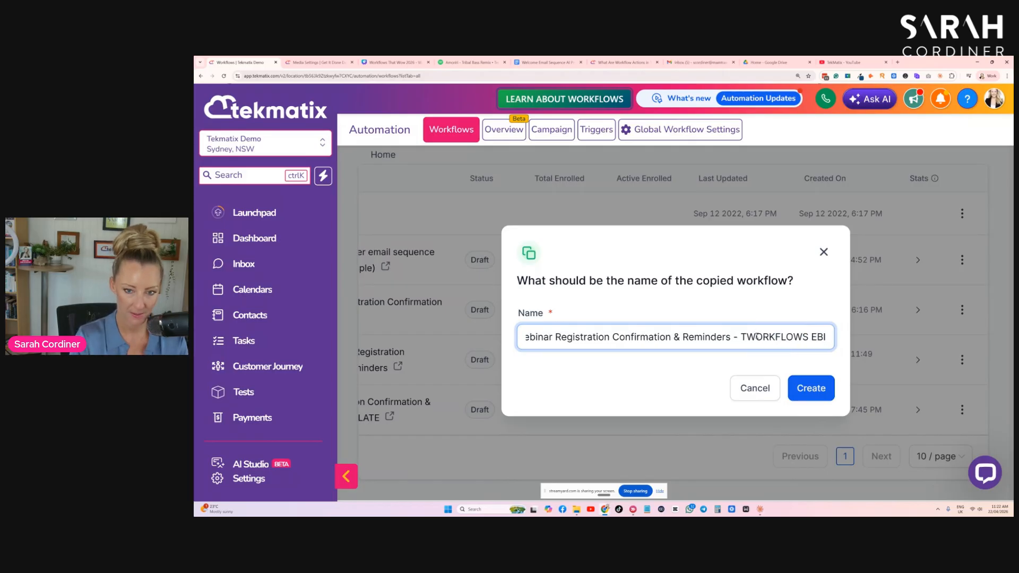
{"action": "type", "text": "WEBINAR"}
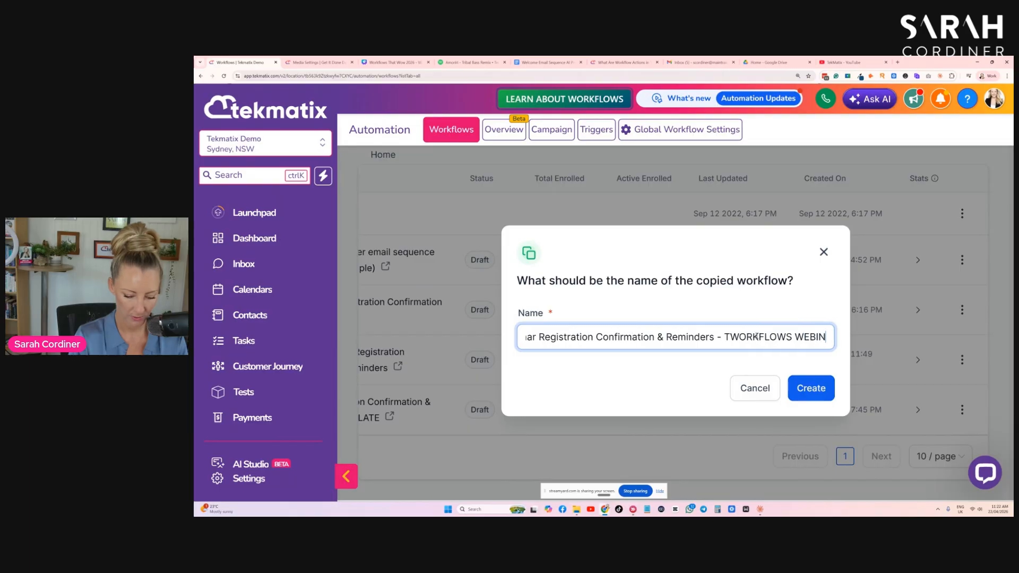
{"action": "left_click", "coordinate": [826, 393]}
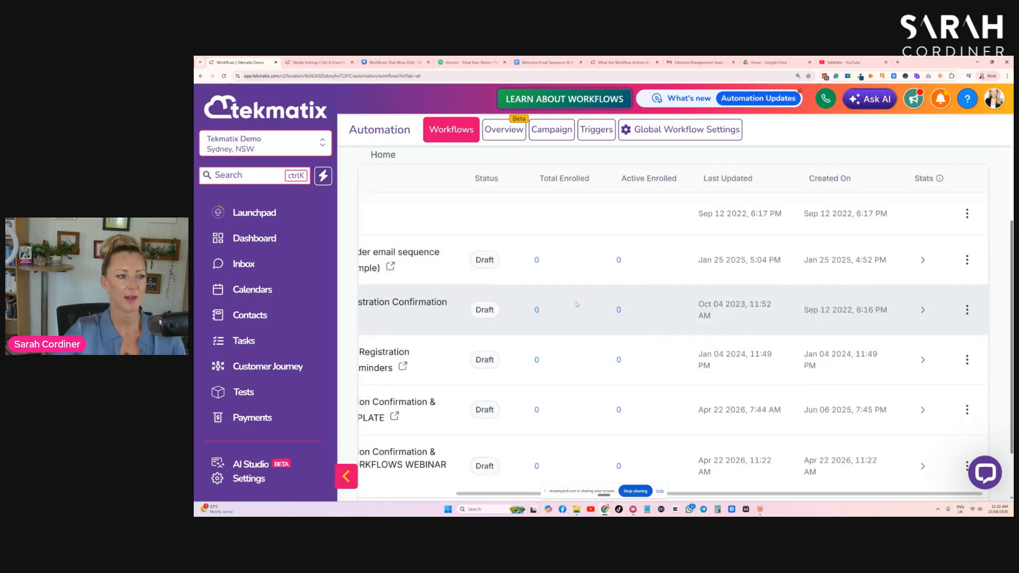
- Clear the workflow search, list the recent workflows and open the new TWORKFLOWS WEBINAR copy
{"action": "left_click_drag", "start_coordinate": [459, 494], "coordinate": [393, 498]}
{"action": "scroll", "coordinate": [846, 236], "scroll_direction": "up", "scroll_amount": 2}
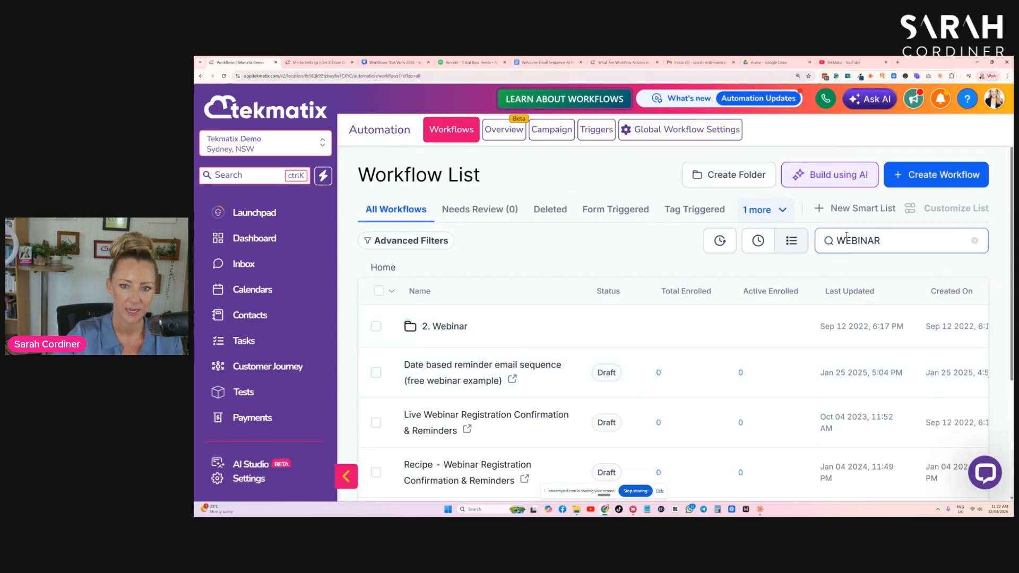
{"action": "left_click", "coordinate": [975, 241]}
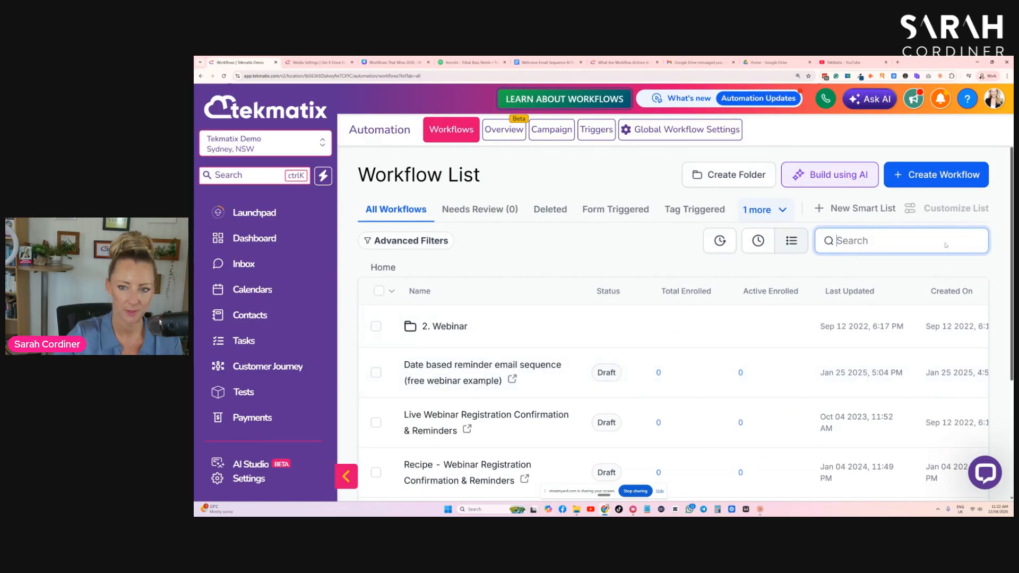
{"action": "left_click", "coordinate": [758, 243]}
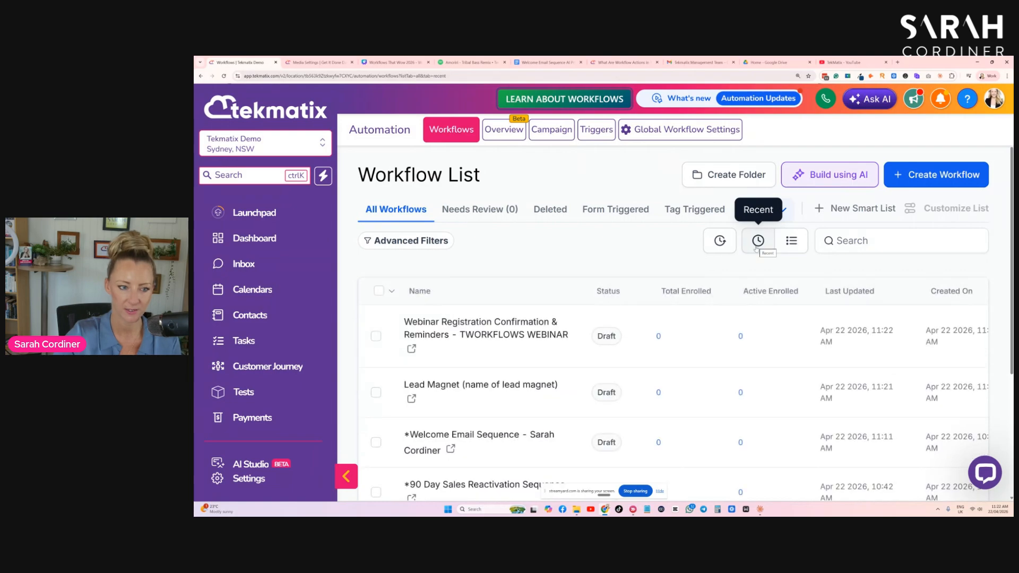
{"action": "left_click", "coordinate": [507, 334]}
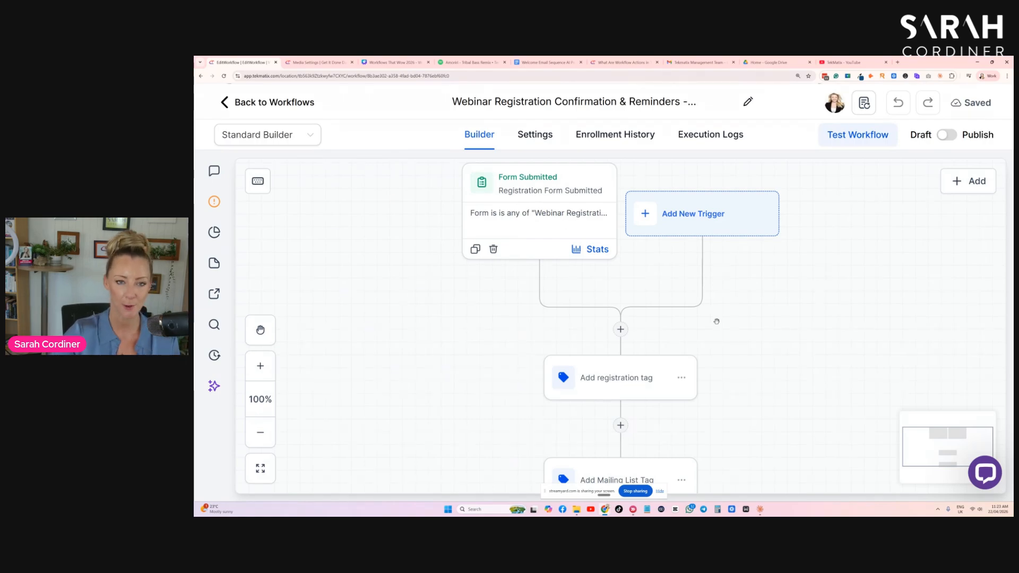
- Search the triggers for PAYMENT and add a Payment Received trigger to the webinar workflow
{"action": "left_click", "coordinate": [684, 217]}
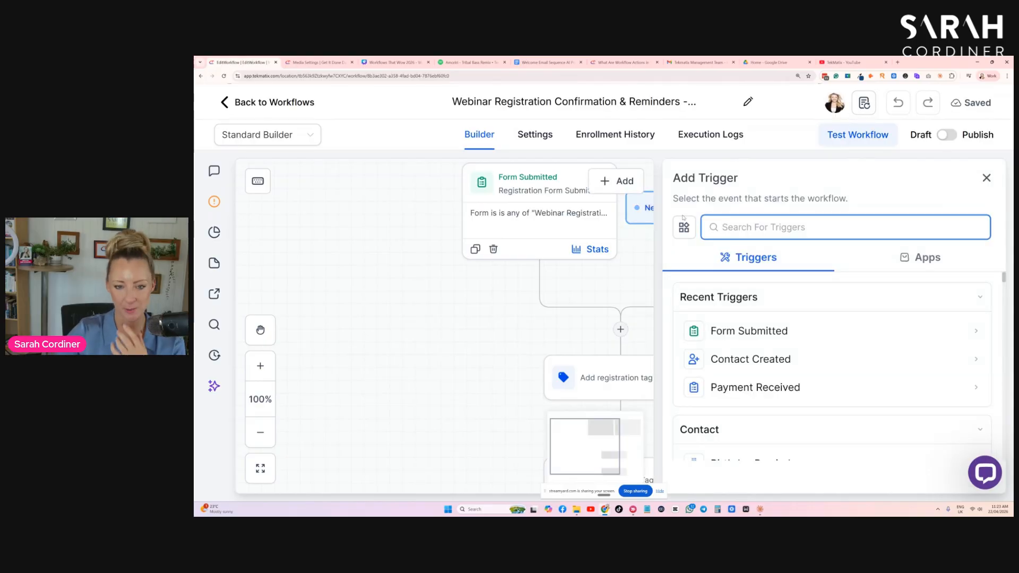
{"action": "type", "text": "PAYMENT"}
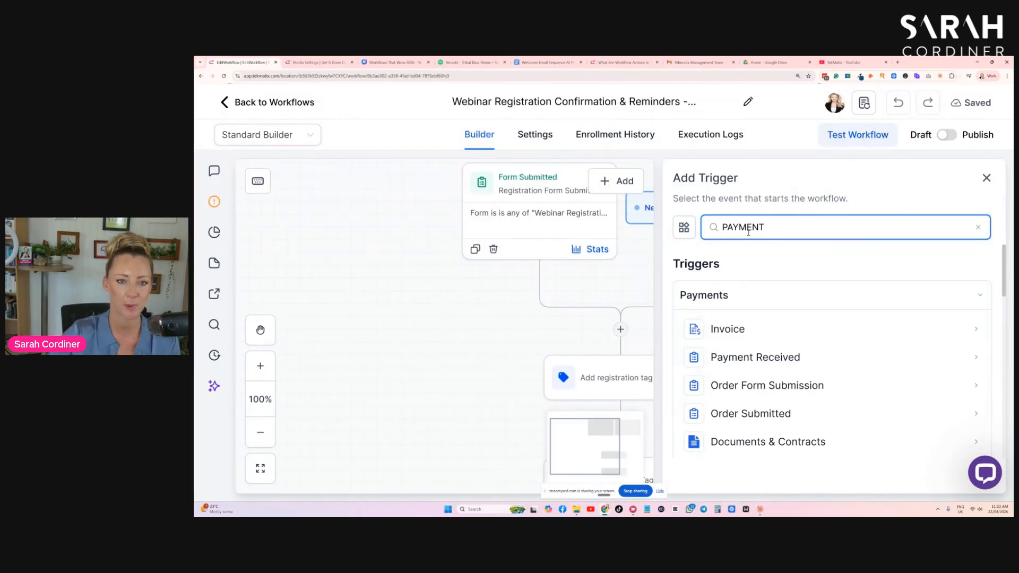
{"action": "scroll", "coordinate": [783, 313], "scroll_direction": "down", "scroll_amount": 1}
{"action": "scroll", "coordinate": [783, 313], "scroll_direction": "up", "scroll_amount": 1}
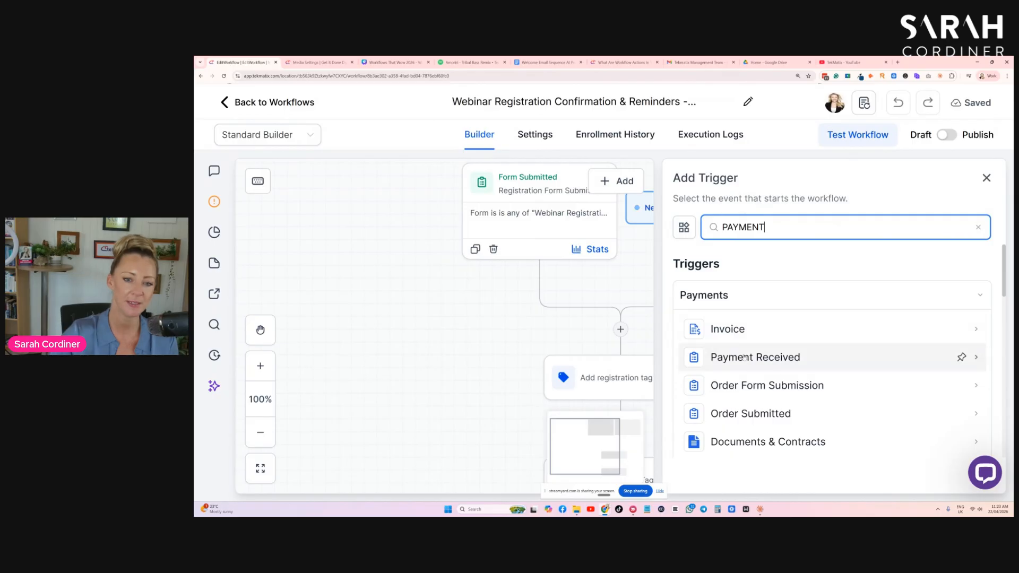
{"action": "left_click", "coordinate": [771, 358]}
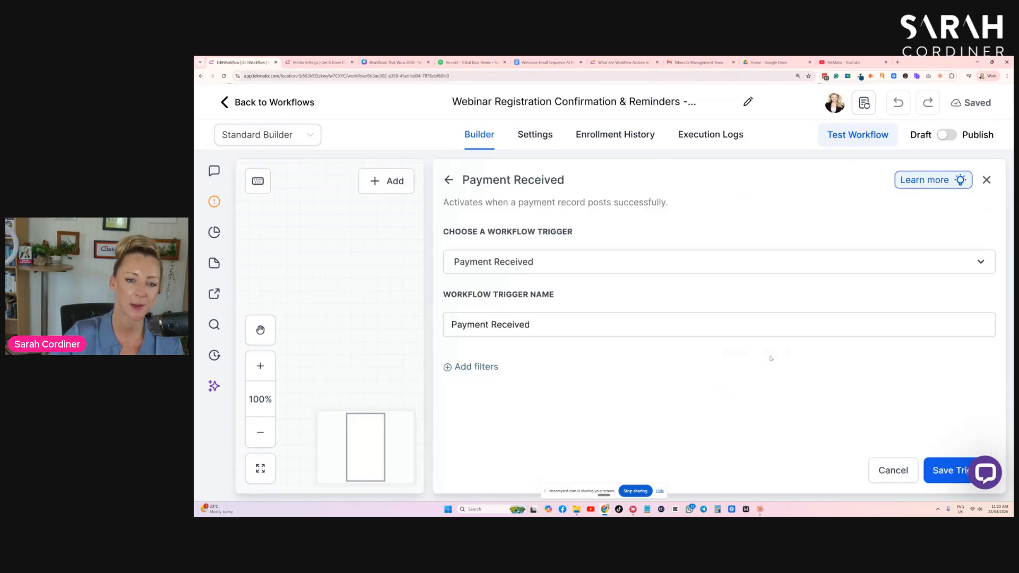
- Add a Global Product filter with the operator Is to the Payment Received trigger
{"action": "left_click", "coordinate": [485, 367]}
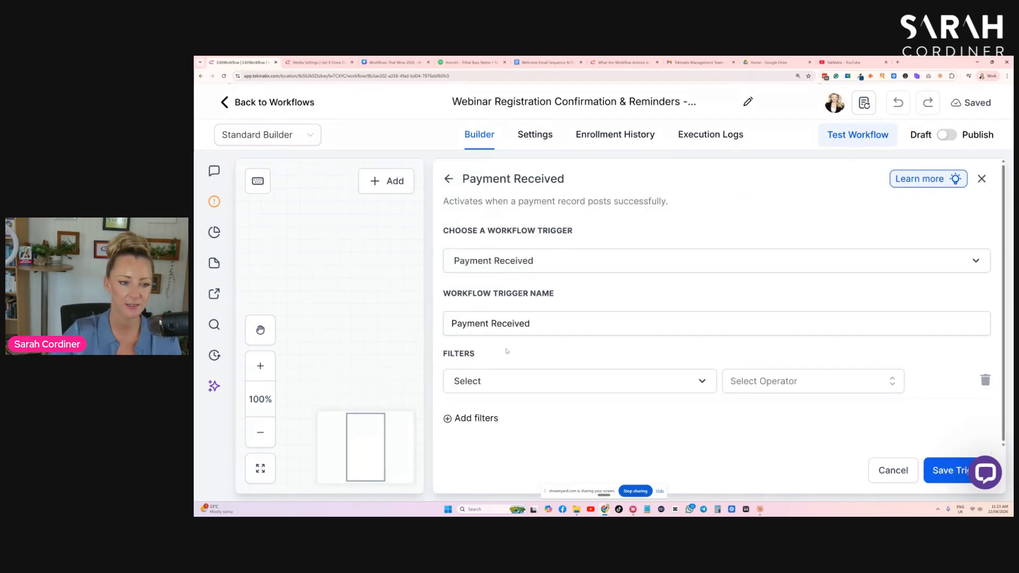
{"action": "left_click", "coordinate": [496, 380]}
{"action": "left_click", "coordinate": [551, 325]}
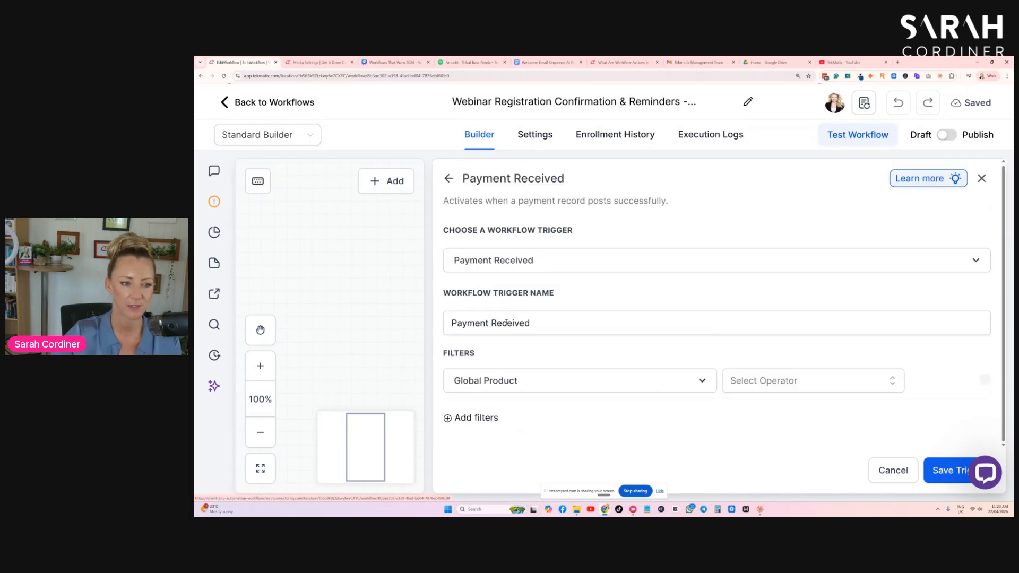
{"action": "left_click", "coordinate": [779, 384]}
{"action": "left_click", "coordinate": [754, 406]}
- Search the filter's products for COURSE, choose Demo Pre-Sell Course and save the Payment Received trigger
{"action": "left_click", "coordinate": [804, 387]}
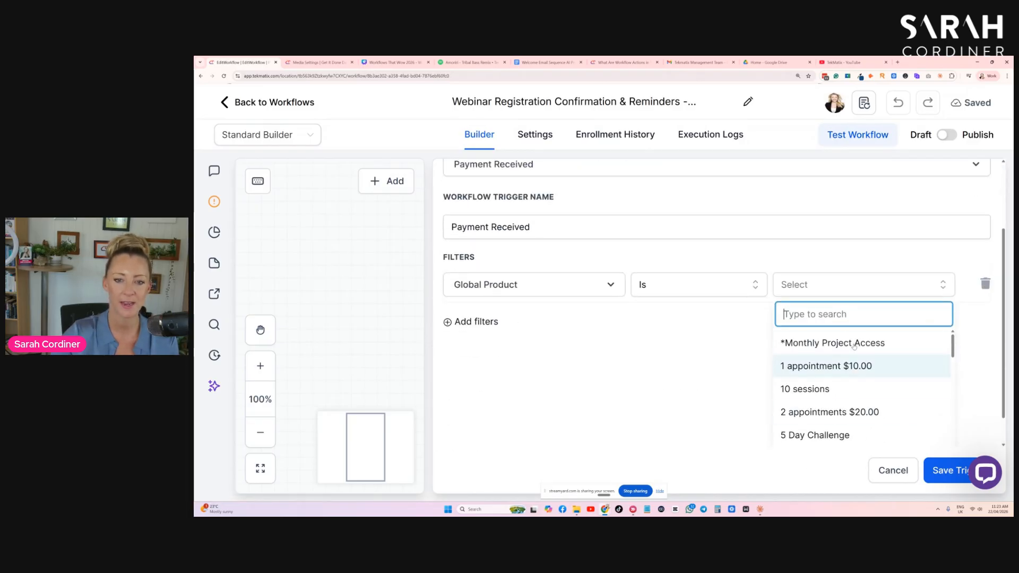
{"action": "scroll", "coordinate": [852, 366], "scroll_direction": "down", "scroll_amount": 3}
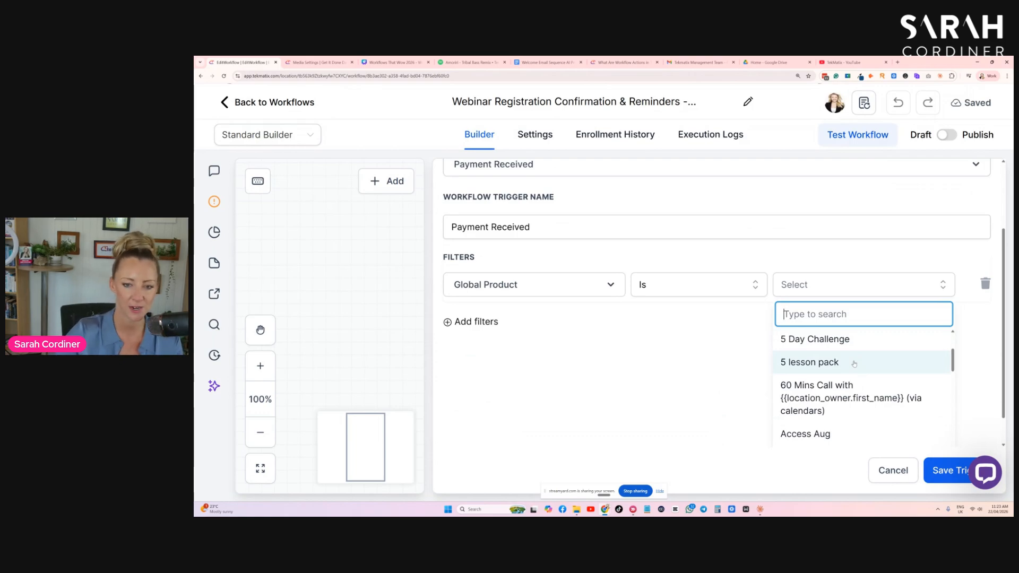
{"action": "scroll", "coordinate": [854, 364], "scroll_direction": "down", "scroll_amount": 9}
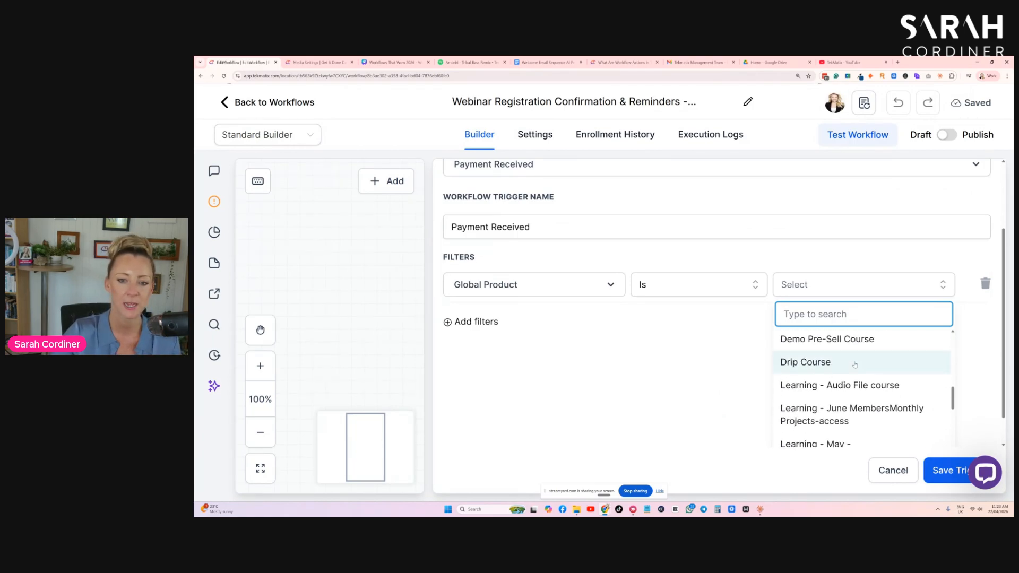
{"action": "scroll", "coordinate": [822, 373], "scroll_direction": "down", "scroll_amount": 3}
{"action": "type", "text": "WEBI"}
{"action": "key", "text": "BackSpace"}
{"action": "key", "text": "BackSpace"}
{"action": "key", "text": "BackSpace"}
{"action": "key", "text": "BackSpace"}
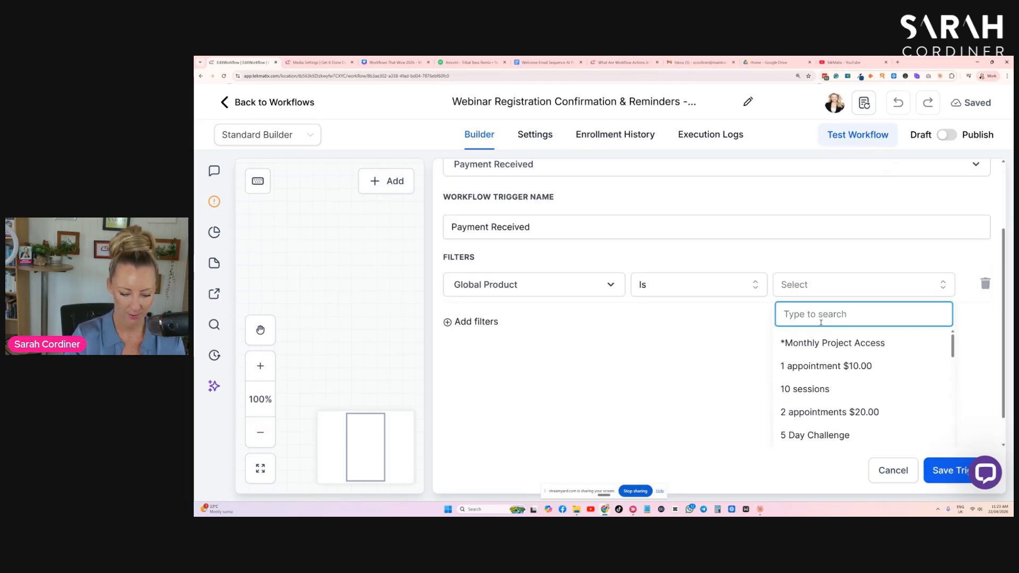
{"action": "type", "text": "COURSE"}
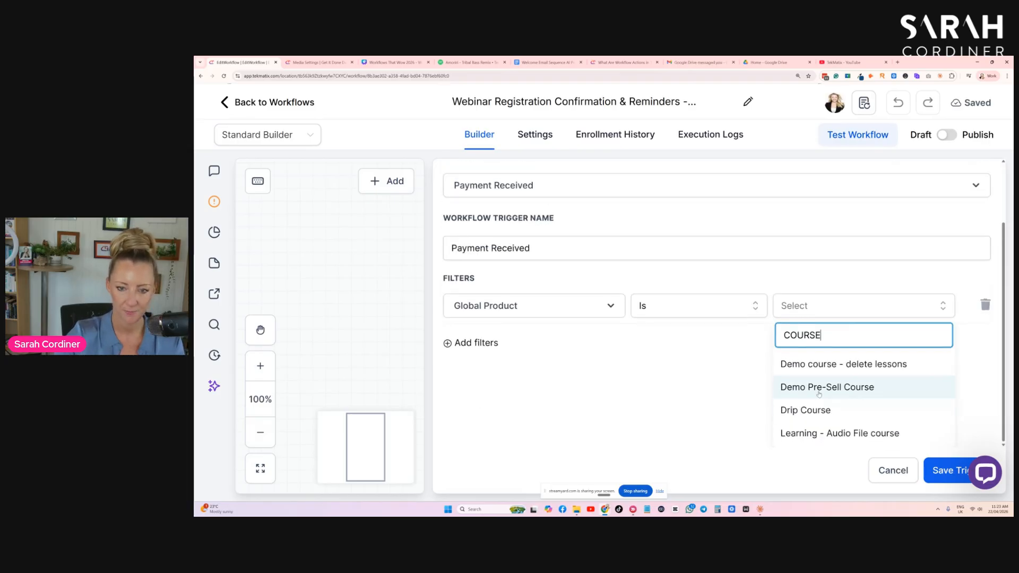
{"action": "left_click", "coordinate": [820, 388]}
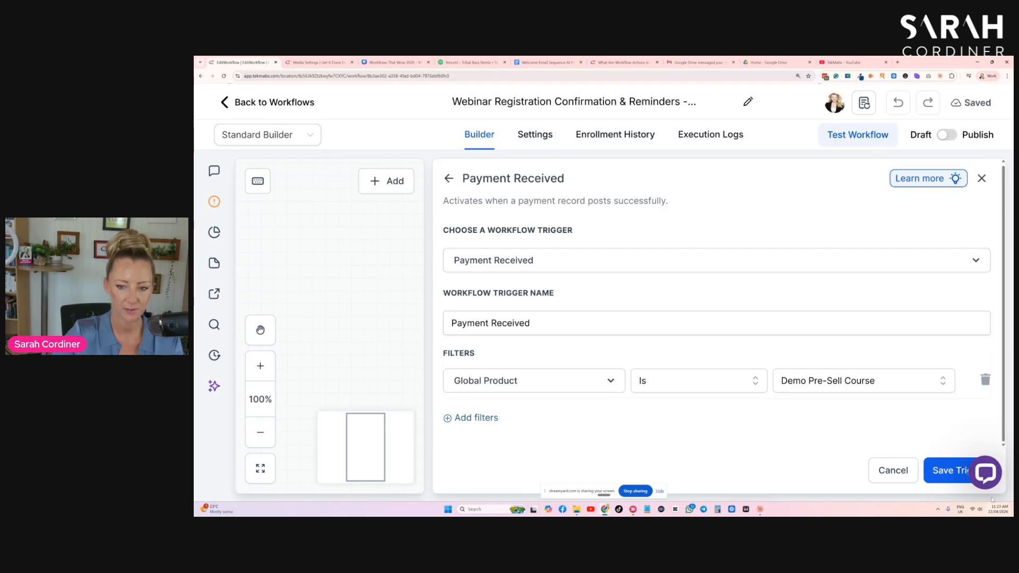
{"action": "left_click", "coordinate": [950, 470]}
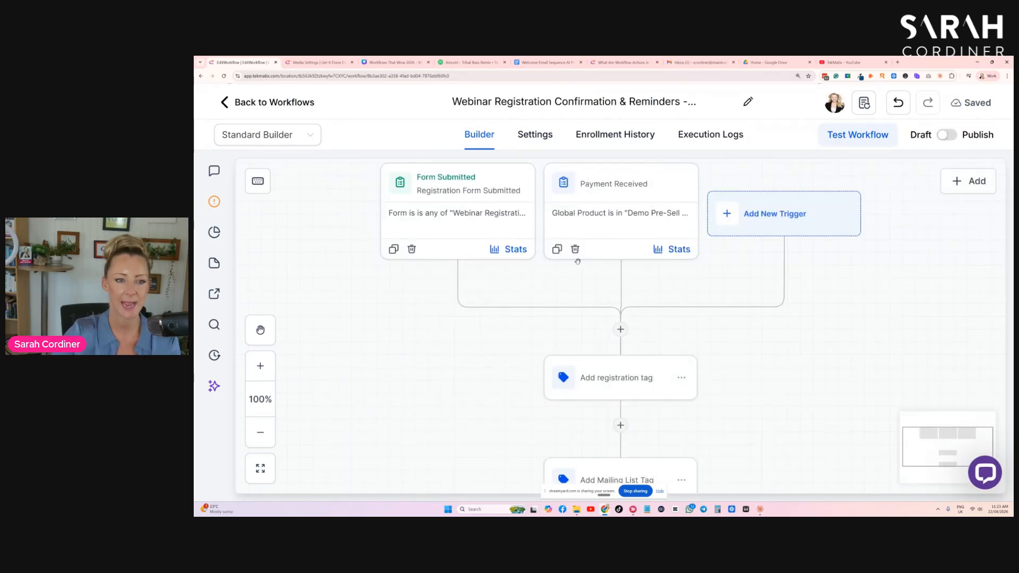
- Delete the Payment Received trigger from the webinar workflow
{"action": "left_click", "coordinate": [574, 249]}
{"action": "left_click", "coordinate": [741, 331]}
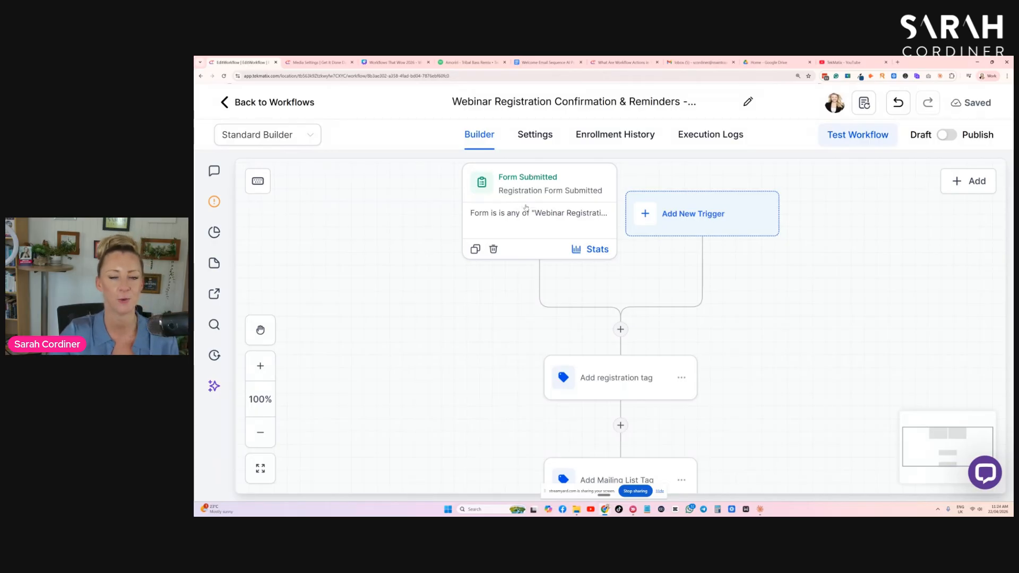
- Examine the form filter of the Registration Form Submitted trigger and close it without changes
{"action": "left_click", "coordinate": [526, 207]}
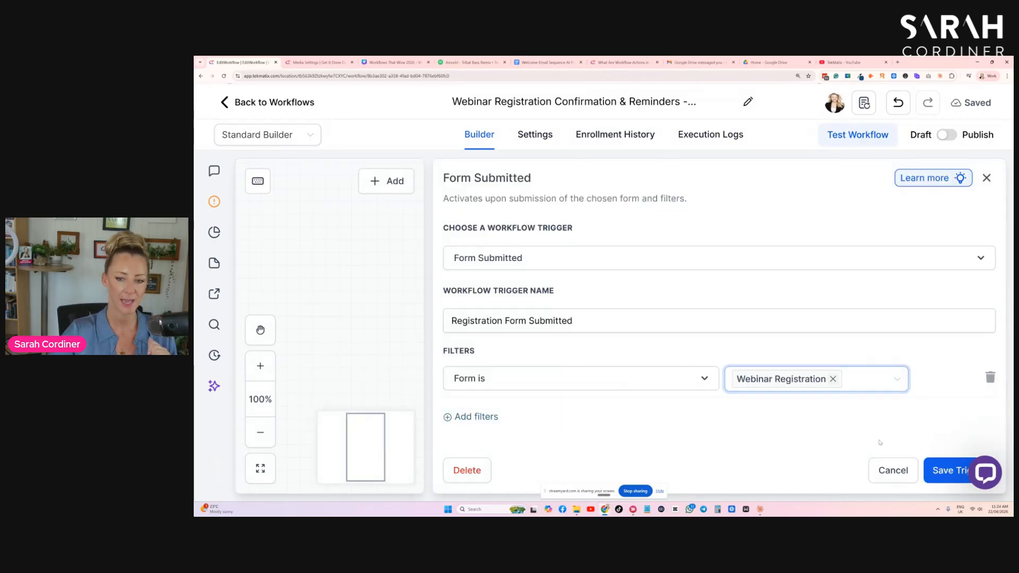
{"action": "left_click", "coordinate": [901, 472]}
{"action": "scroll", "coordinate": [614, 285], "scroll_direction": "down", "scroll_amount": 2}
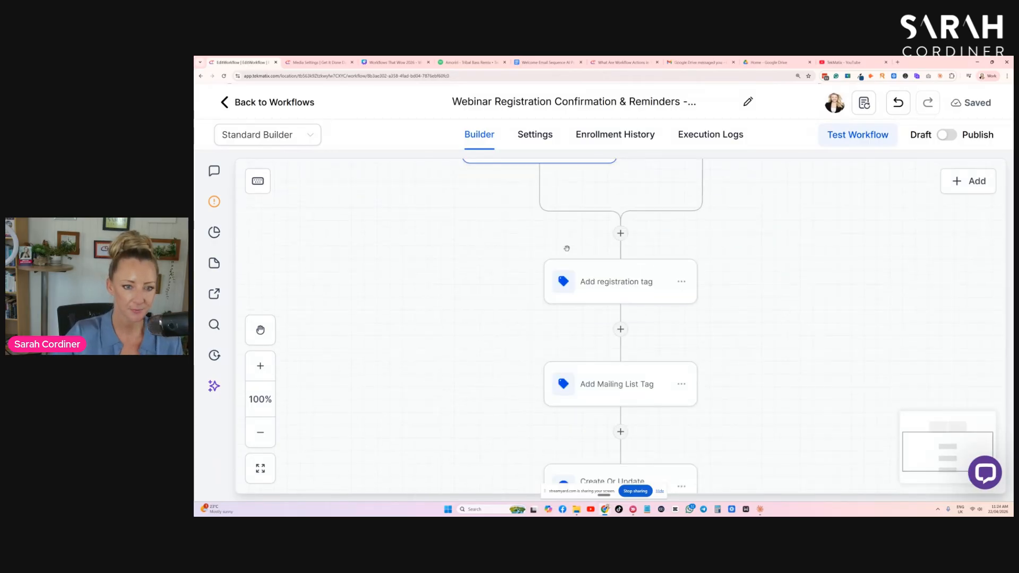
- Check which tags the Add registration tag and Add Mailing List Tag actions apply, leaving both without changes
{"action": "left_click", "coordinate": [614, 285]}
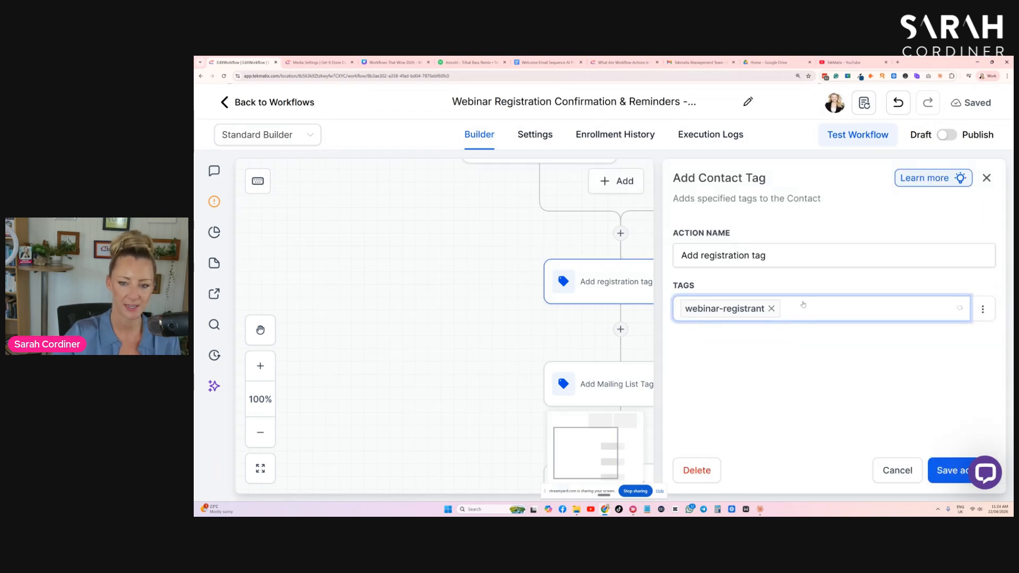
{"action": "left_click", "coordinate": [896, 474]}
{"action": "left_click", "coordinate": [579, 388]}
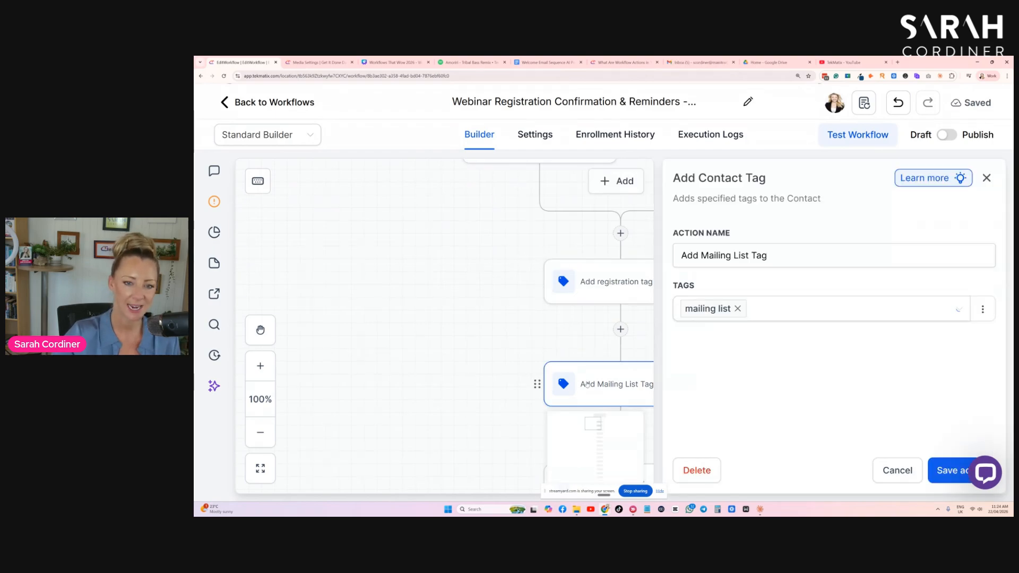
{"action": "left_click", "coordinate": [896, 471]}
- Search the actions for NOTE, insert an Add To Notes action after Add Mailing List Tag, paste the copied note text and save it
{"action": "scroll", "coordinate": [821, 303], "scroll_direction": "down", "scroll_amount": 3}
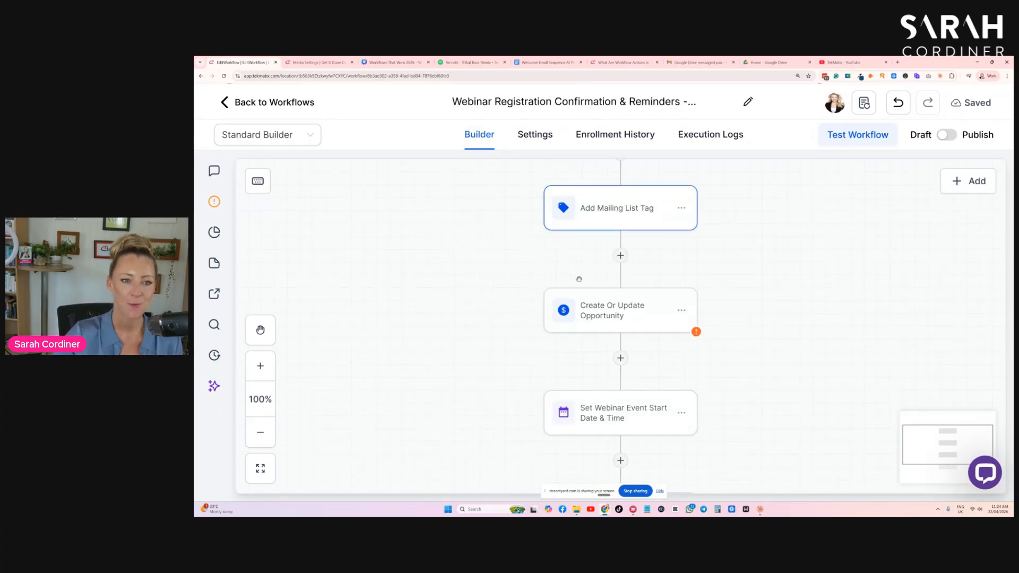
{"action": "left_click", "coordinate": [621, 255]}
{"action": "type", "text": "NOTE"}
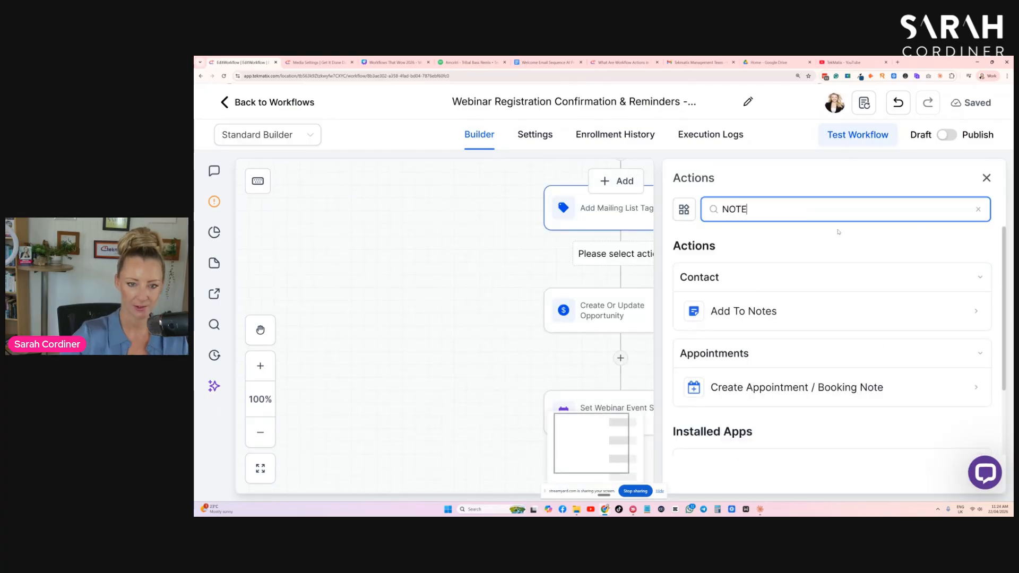
{"action": "left_click", "coordinate": [732, 310]}
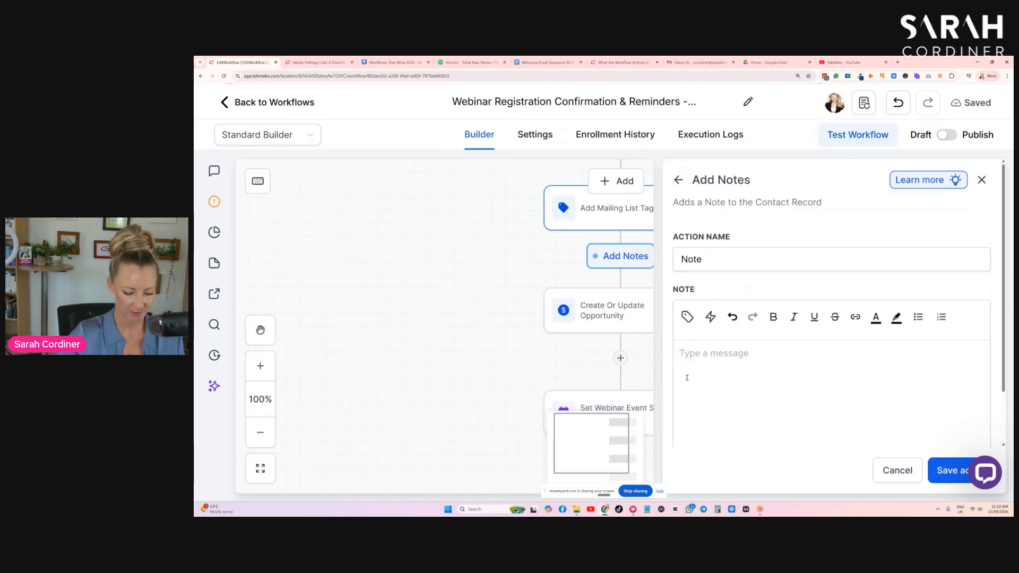
{"action": "type", "text": "has joined the XYZ webinar."}
{"action": "left_click", "coordinate": [945, 471]}
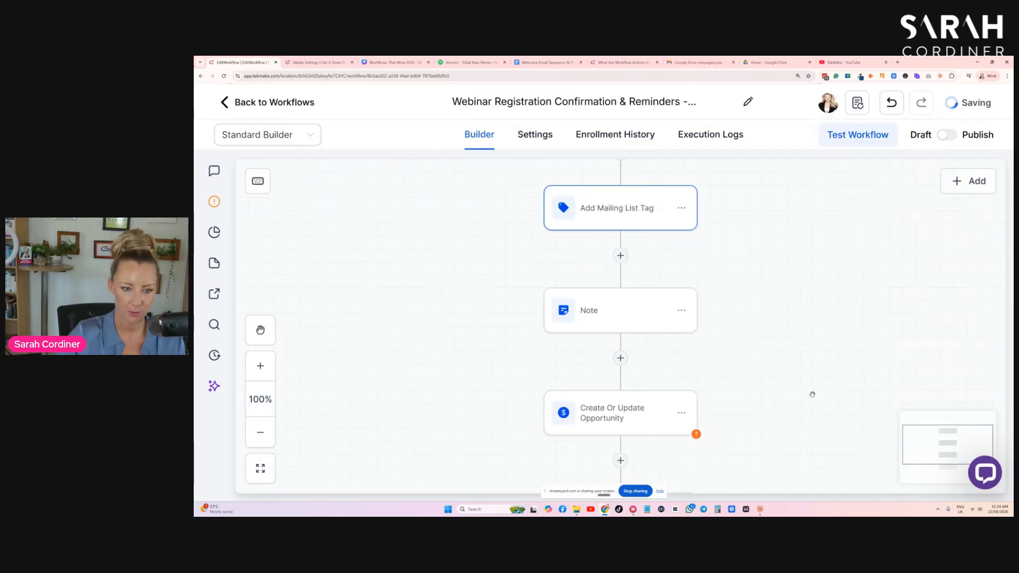
- Insert a Modify Contact Engagement Score action between Add Mailing List Tag and Note, set to add 1 point, and save it
{"action": "scroll", "coordinate": [743, 328], "scroll_direction": "down", "scroll_amount": 1}
{"action": "scroll", "coordinate": [652, 337], "scroll_direction": "down", "scroll_amount": 1}
{"action": "scroll", "coordinate": [652, 336], "scroll_direction": "up", "scroll_amount": 4}
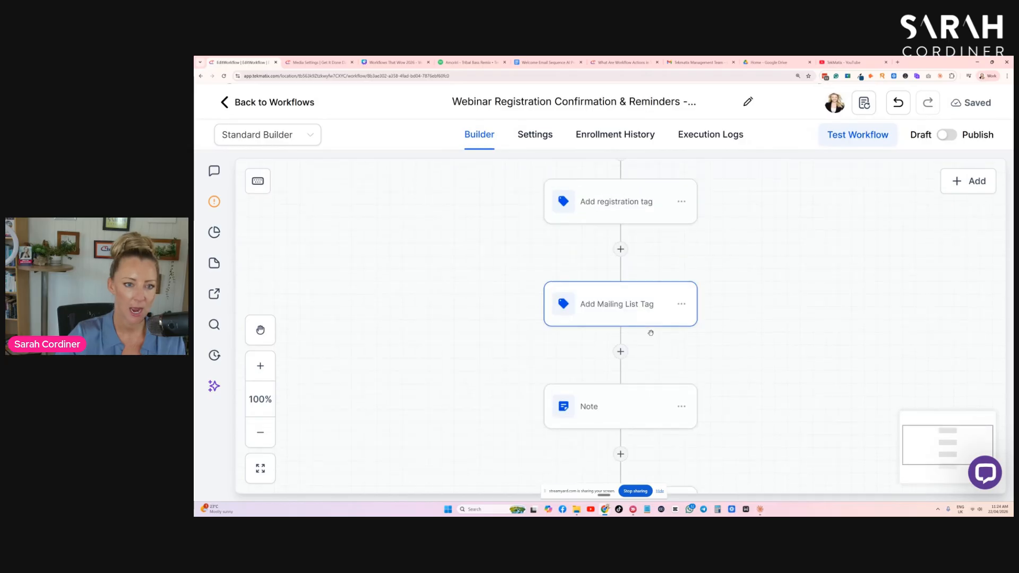
{"action": "left_click", "coordinate": [621, 399]}
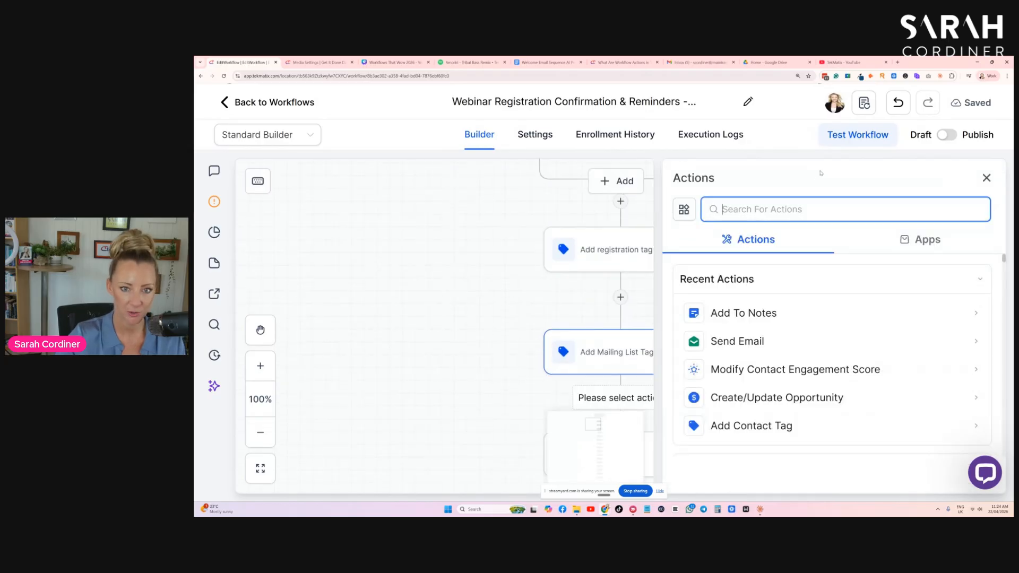
{"action": "type", "text": "ENAGGE"}
{"action": "key", "text": "BackSpace"}
{"action": "key", "text": "BackSpace"}
{"action": "key", "text": "BackSpace"}
{"action": "key", "text": "BackSpace"}
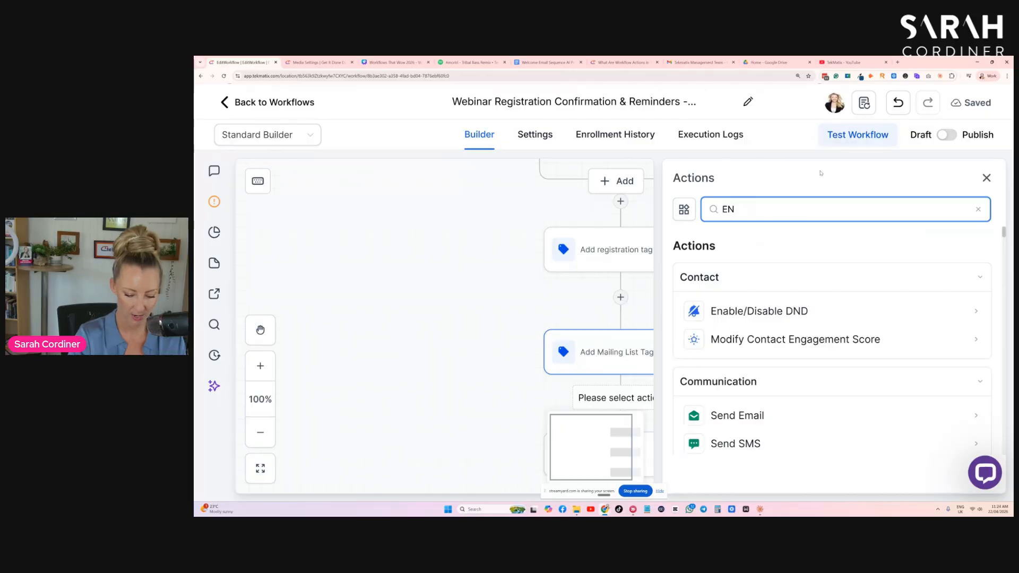
{"action": "type", "text": "GA"}
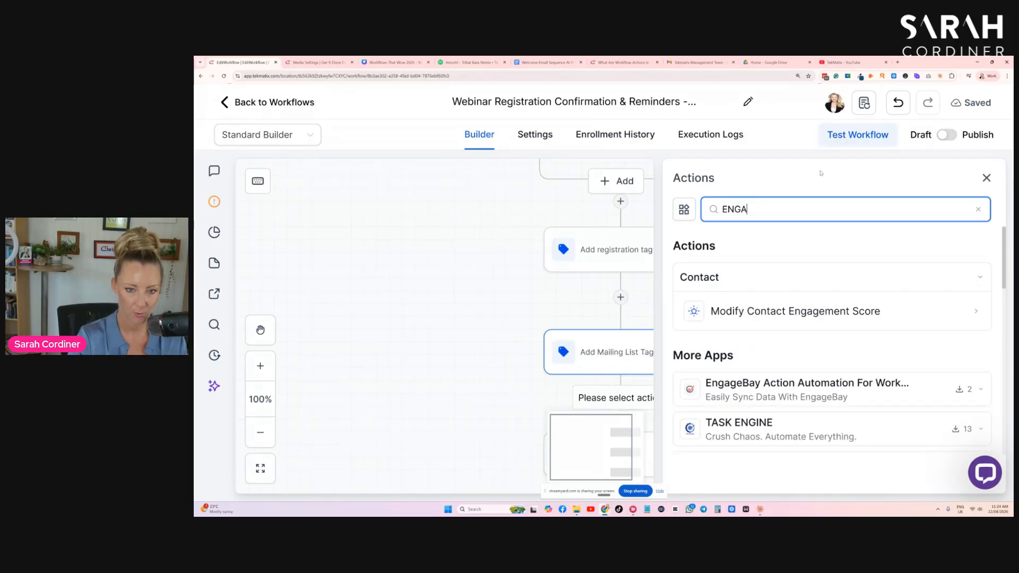
{"action": "left_click", "coordinate": [751, 311]}
{"action": "left_click", "coordinate": [693, 369]}
{"action": "type", "text": "5"}
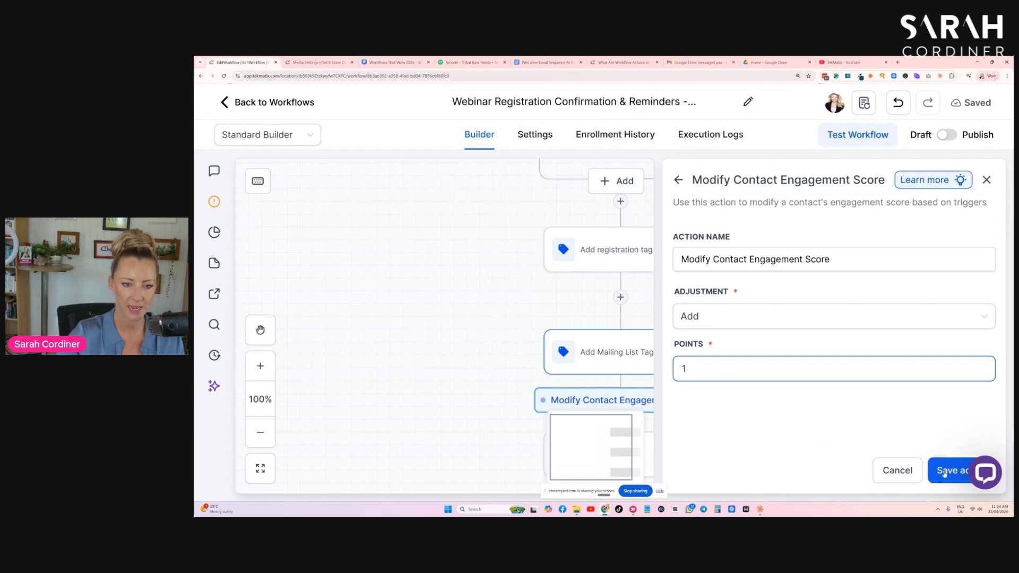
{"action": "left_click", "coordinate": [945, 474]}
- Set the Create Or Update Opportunity action's pipeline to 'Your Name' Customer Journey TEMPLATE and its stage to Lead
{"action": "scroll", "coordinate": [791, 336], "scroll_direction": "down", "scroll_amount": 1}
{"action": "scroll", "coordinate": [536, 273], "scroll_direction": "down", "scroll_amount": 5}
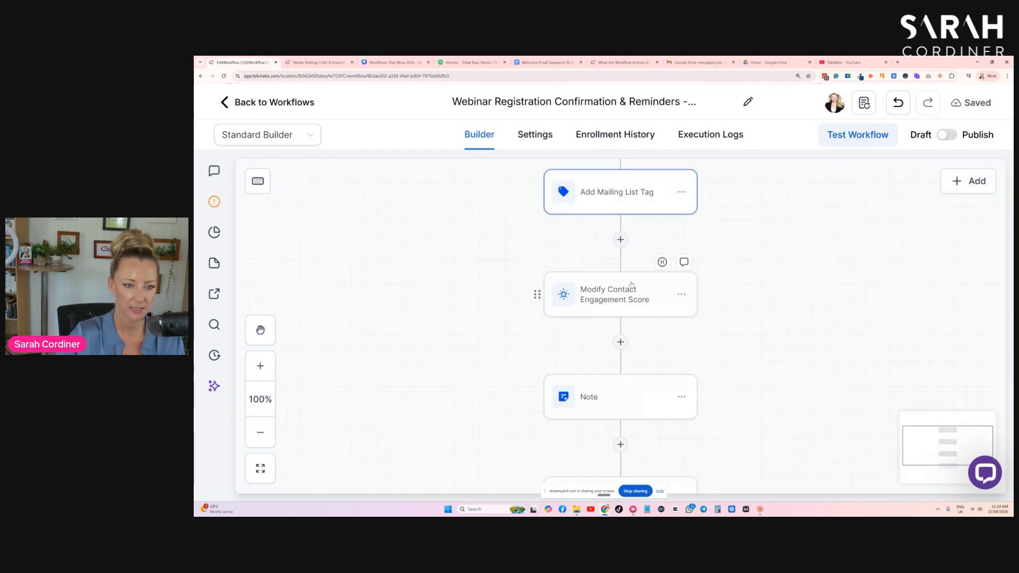
{"action": "scroll", "coordinate": [613, 312], "scroll_direction": "down", "scroll_amount": 1}
{"action": "left_click", "coordinate": [616, 276]}
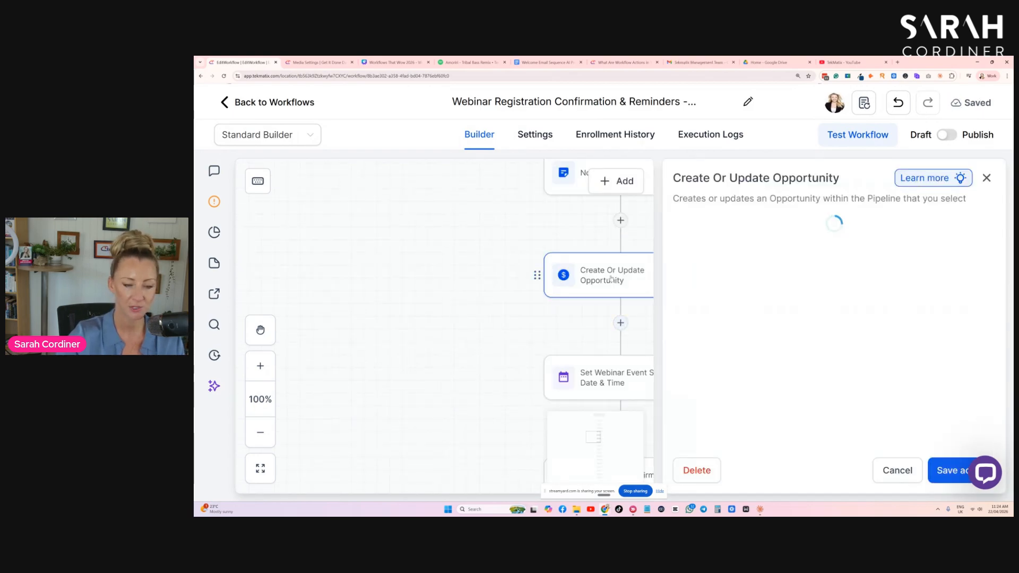
{"action": "scroll", "coordinate": [749, 302], "scroll_direction": "down", "scroll_amount": 2}
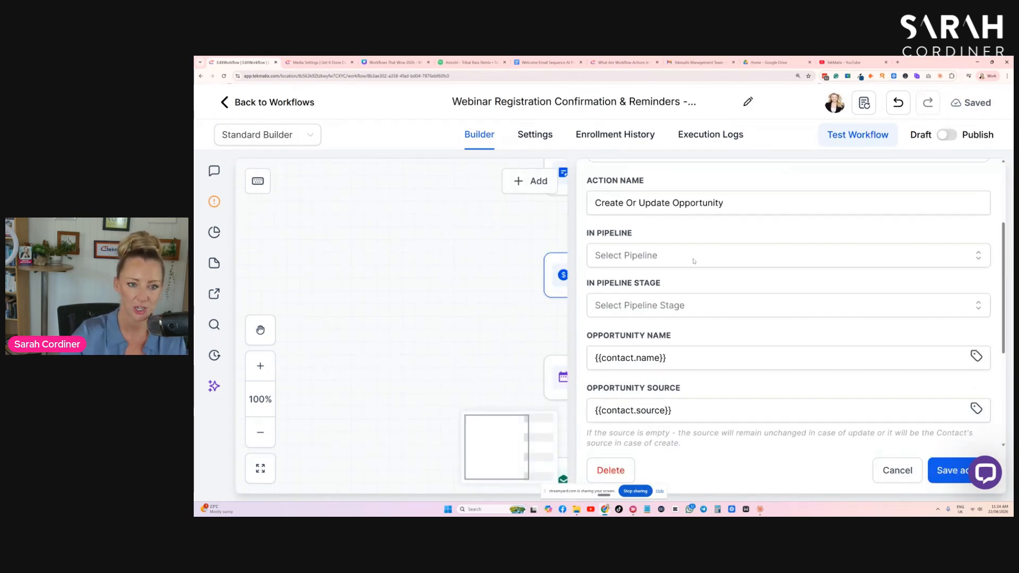
{"action": "left_click", "coordinate": [623, 254]}
{"action": "left_click", "coordinate": [715, 317]}
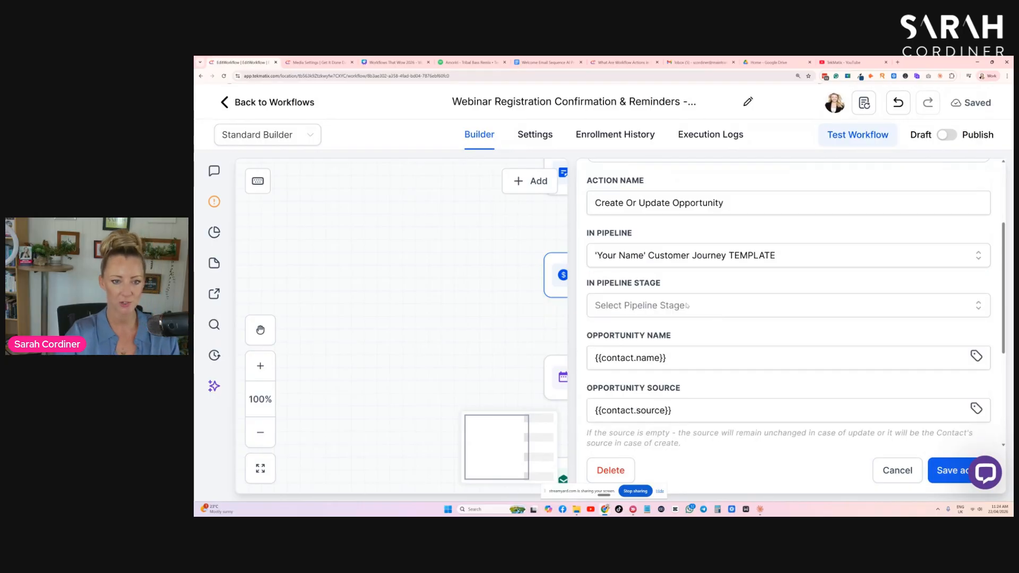
{"action": "left_click", "coordinate": [741, 301]}
{"action": "left_click", "coordinate": [629, 364]}
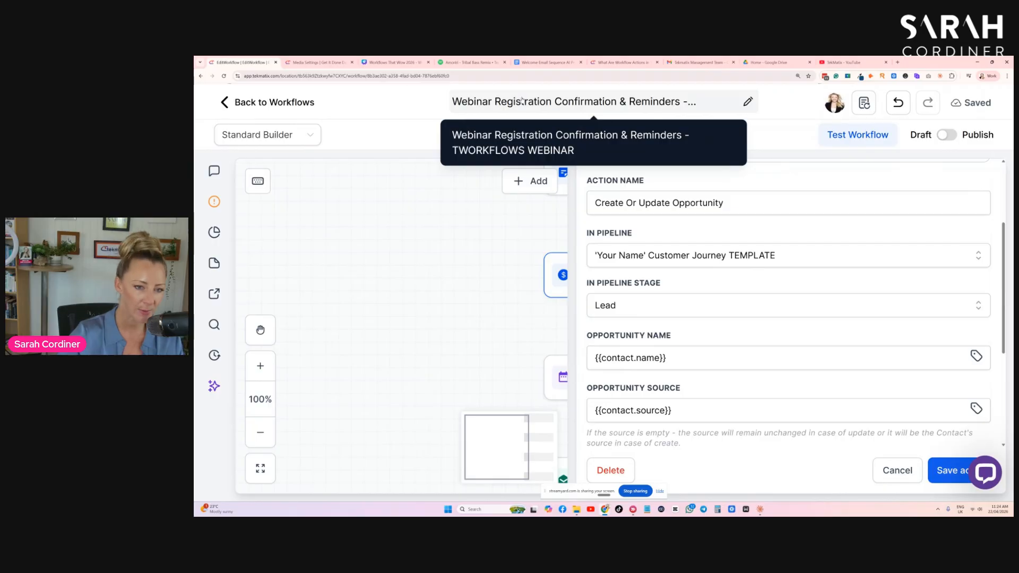
{"action": "left_click", "coordinate": [643, 307]}
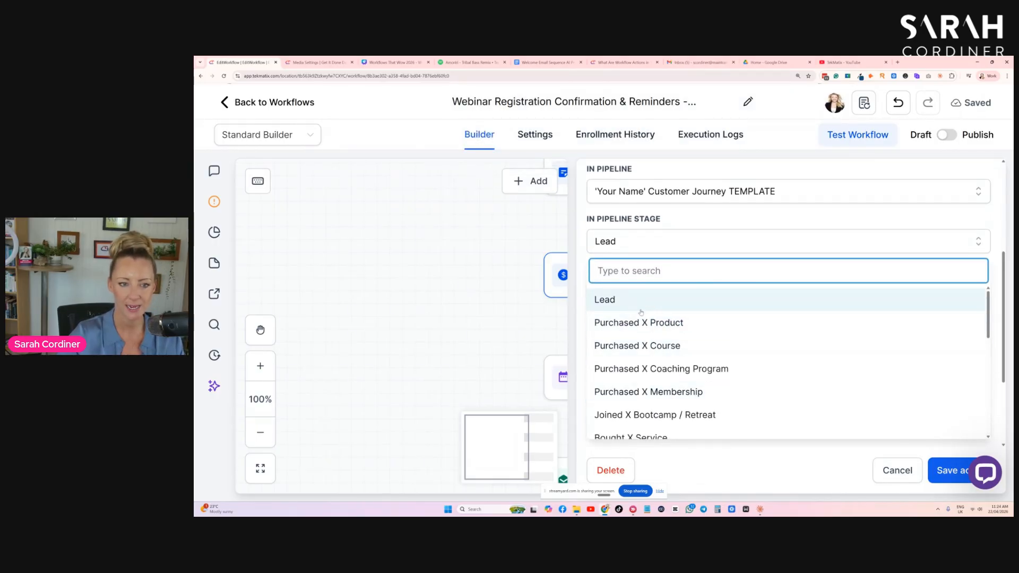
{"action": "left_click", "coordinate": [633, 303]}
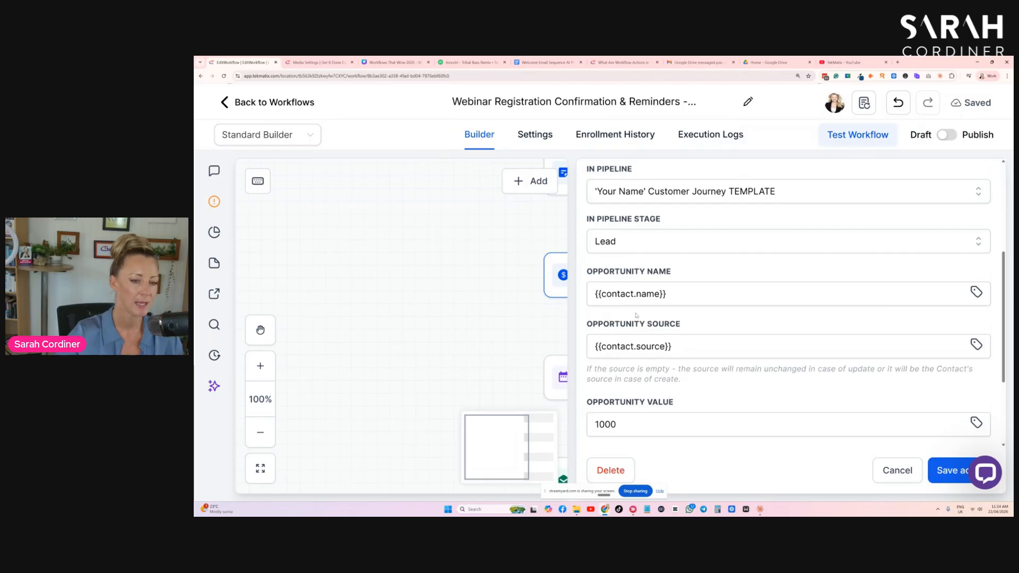
- Set the opportunity value to 1500 and save the Create Or Update Opportunity action
{"action": "scroll", "coordinate": [638, 319], "scroll_direction": "down", "scroll_amount": 2}
{"action": "double_click", "coordinate": [639, 327]}
{"action": "type", "text": "1500"}
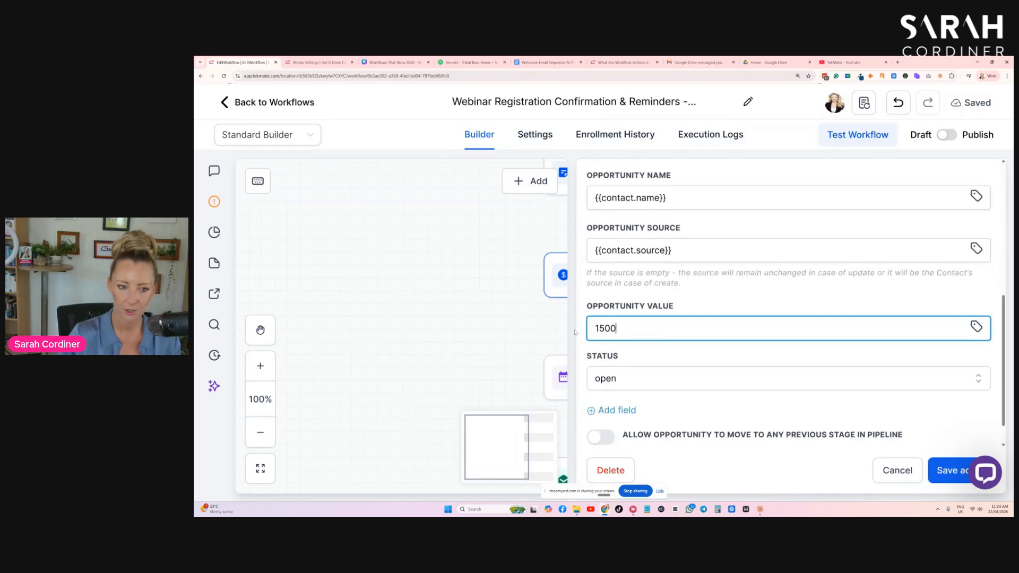
{"action": "left_click", "coordinate": [946, 470]}
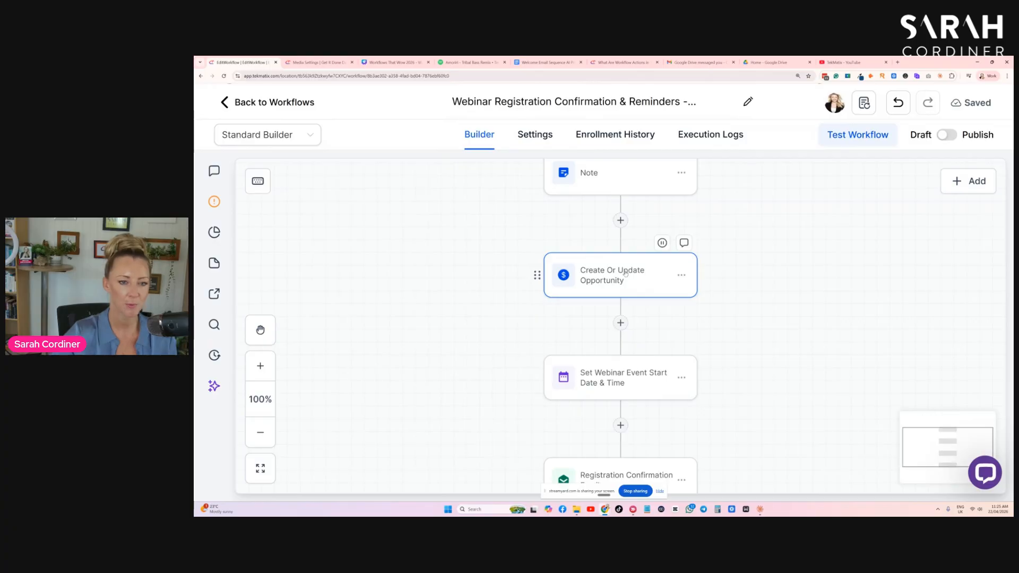
- Review the Set Webinar Event Start Date & Time settings and the confirmation, wait and reminder actions that follow it
{"action": "scroll", "coordinate": [624, 297], "scroll_direction": "down", "scroll_amount": 3}
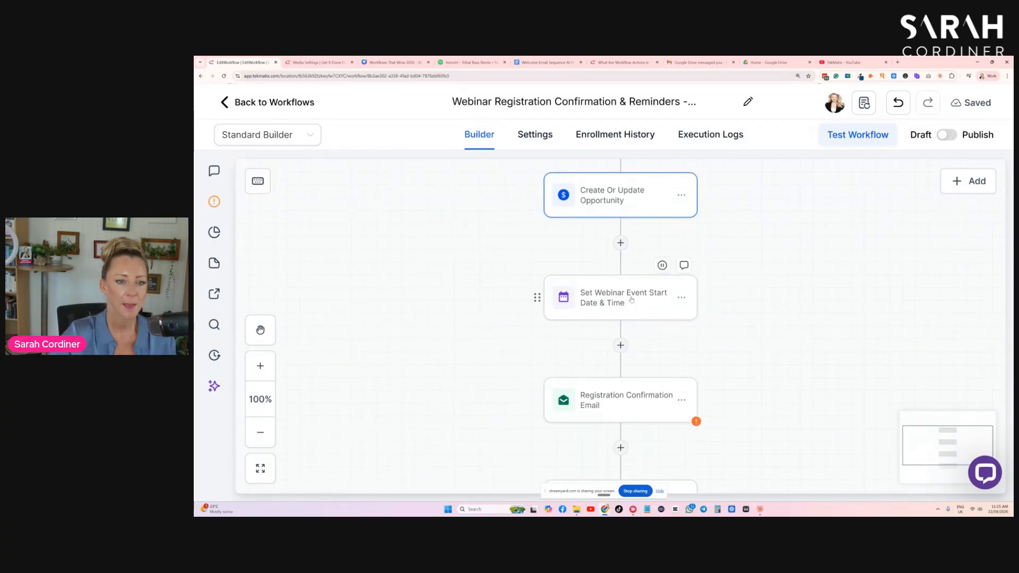
{"action": "scroll", "coordinate": [630, 300], "scroll_direction": "down", "scroll_amount": 1}
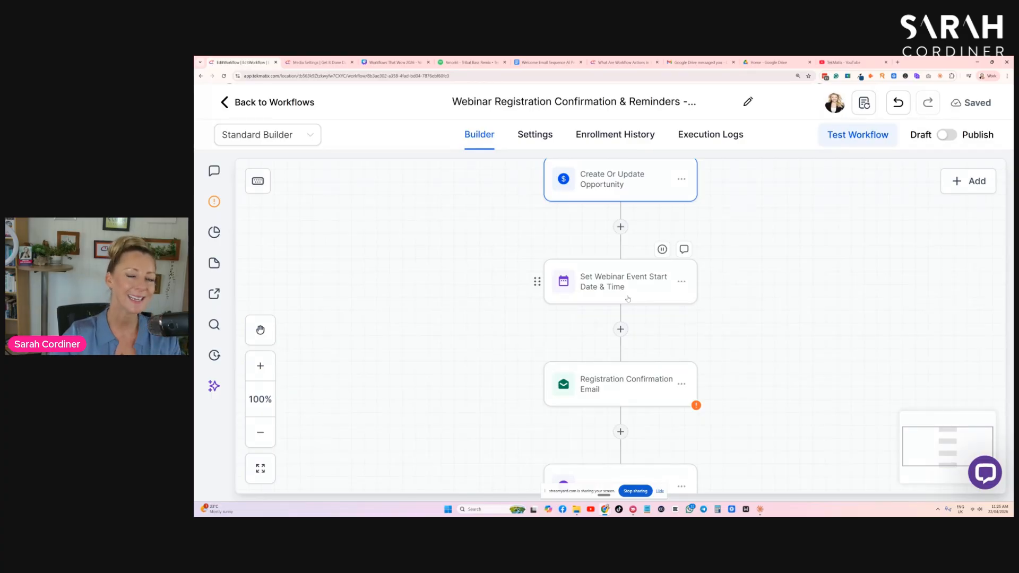
{"action": "left_click", "coordinate": [630, 298]}
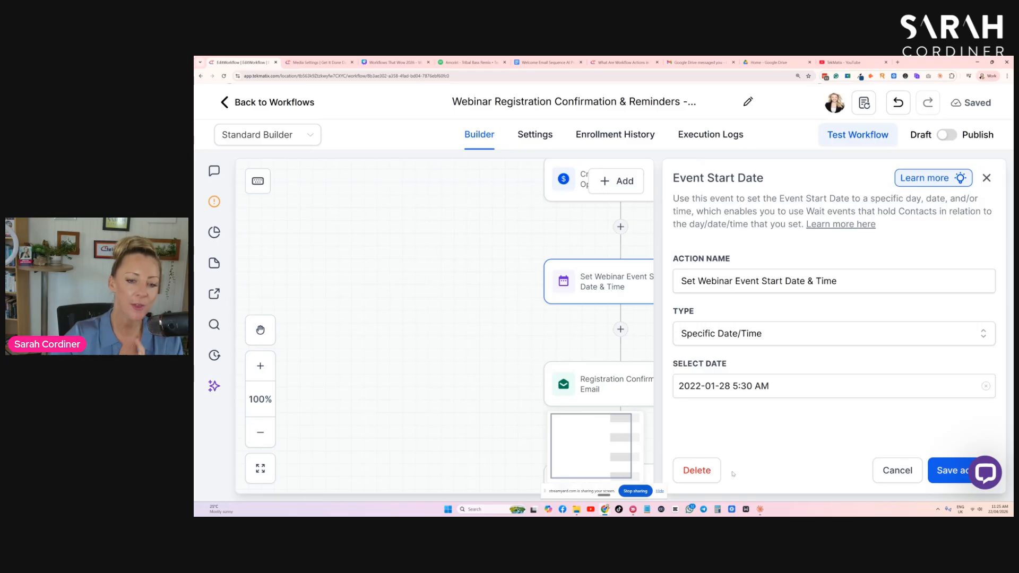
{"action": "left_click", "coordinate": [895, 478]}
{"action": "scroll", "coordinate": [669, 340], "scroll_direction": "down", "scroll_amount": 5}
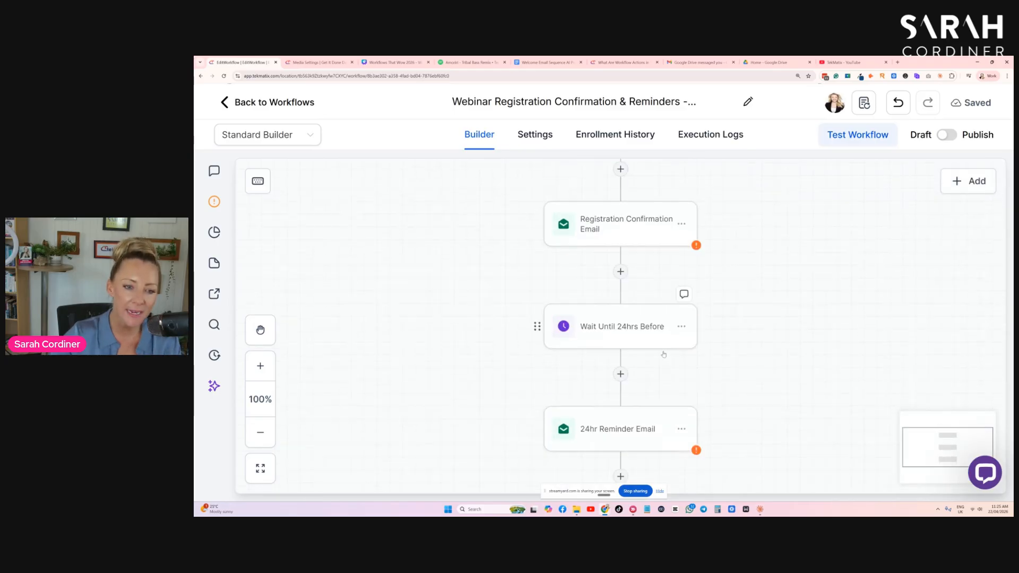
{"action": "scroll", "coordinate": [661, 351], "scroll_direction": "down", "scroll_amount": 3}
{"action": "scroll", "coordinate": [650, 334], "scroll_direction": "up", "scroll_amount": 7}
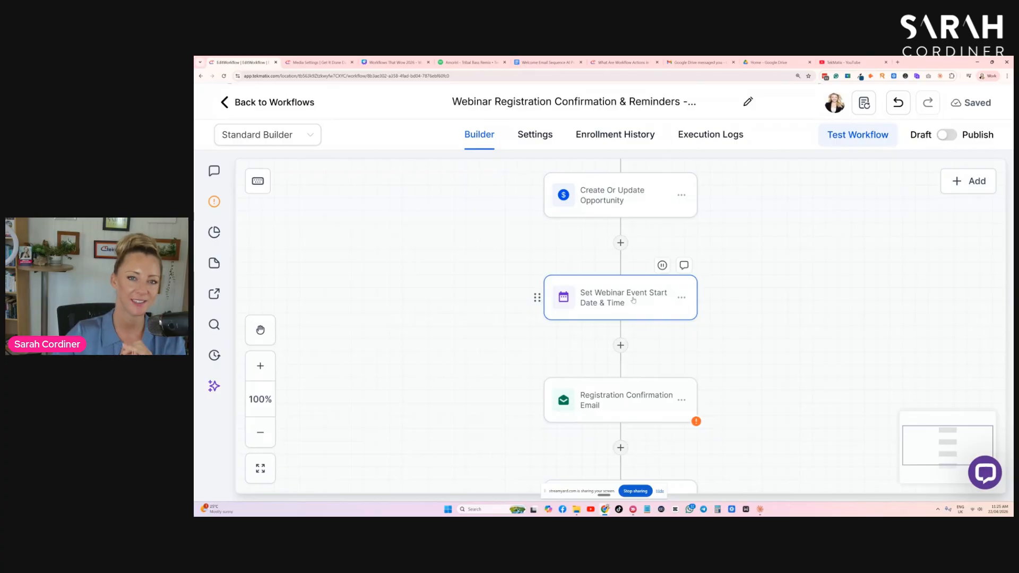
{"action": "scroll", "coordinate": [627, 295], "scroll_direction": "down", "scroll_amount": 1}
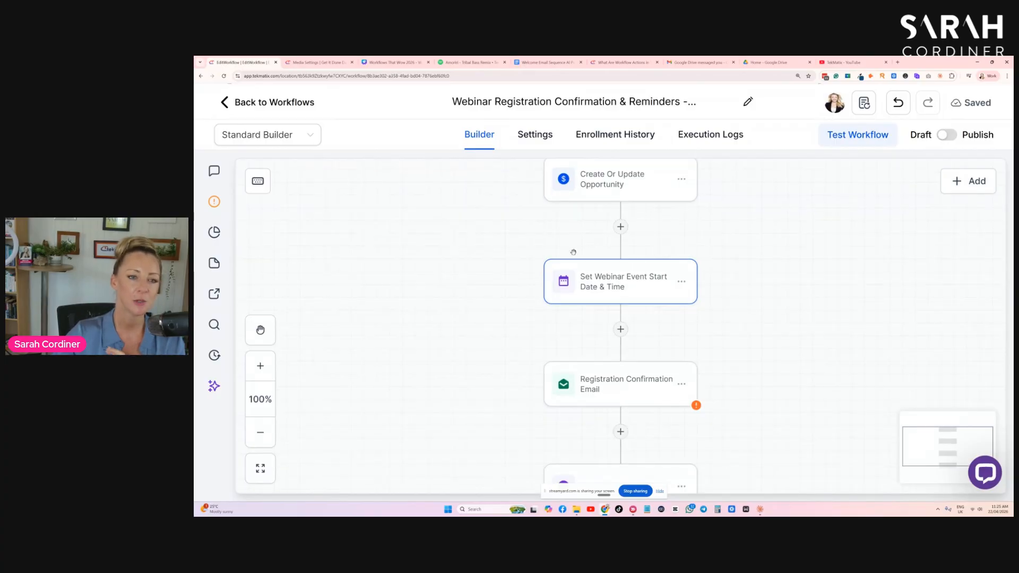
- Reopen the Set Webinar Event Start Date & Time action and open the calendar for its specific date and time
{"action": "left_click", "coordinate": [615, 278]}
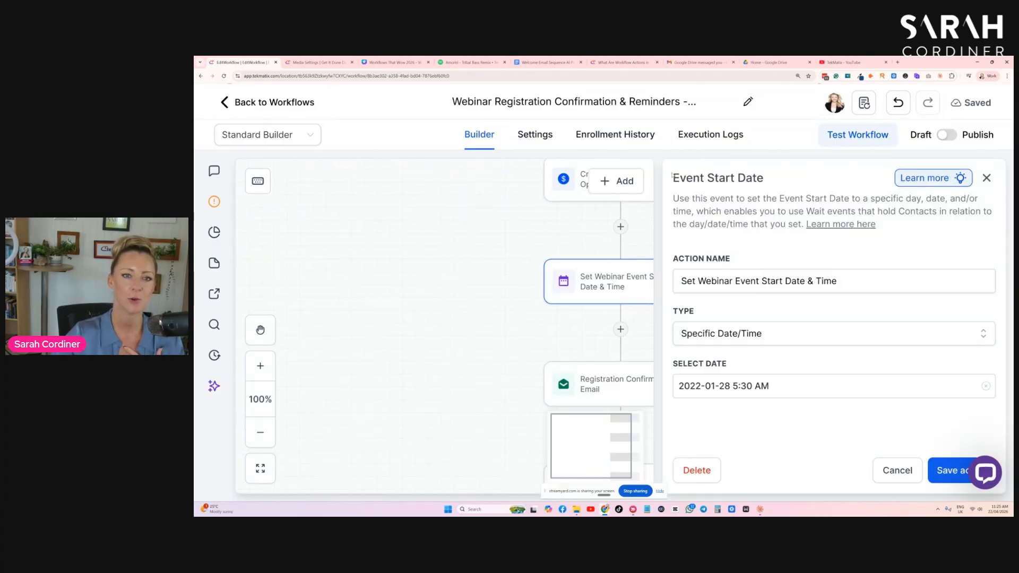
{"action": "left_click_drag", "start_coordinate": [673, 172], "coordinate": [799, 176]}
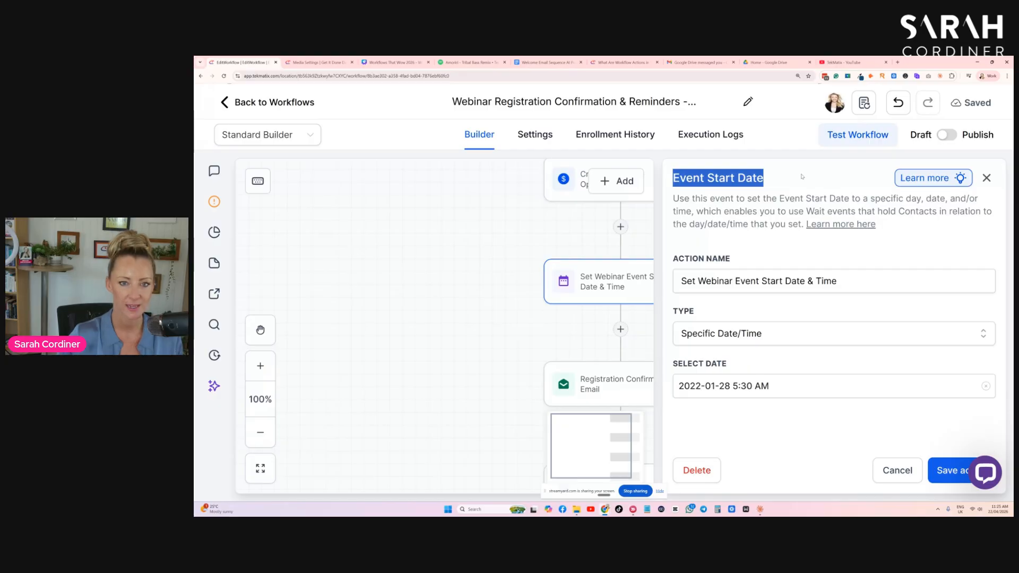
{"action": "left_click", "coordinate": [724, 388]}
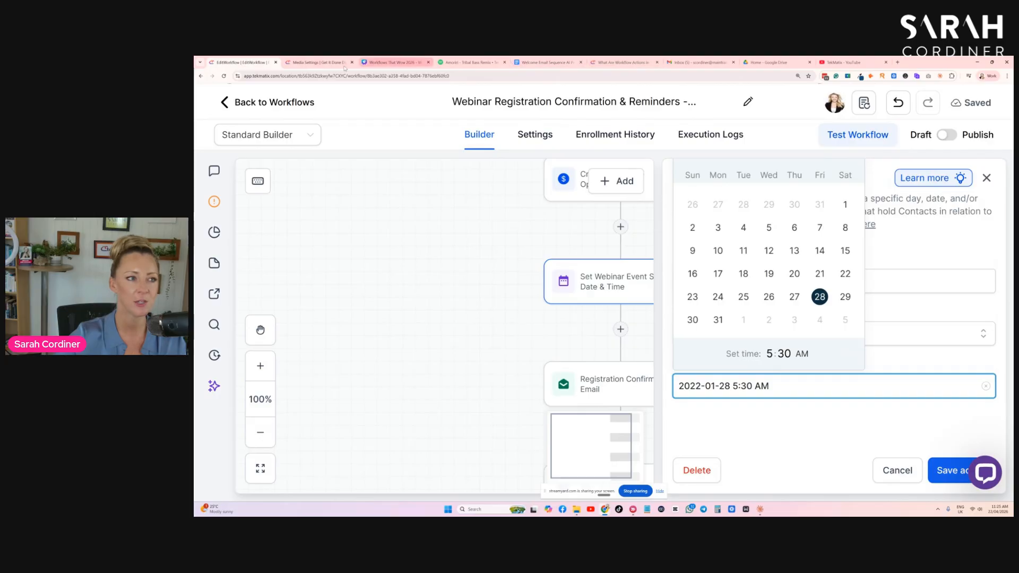
- Switch to the browser tab with the get It Done Day account and examine the address and time zone in its Business Profile settings
{"action": "left_click", "coordinate": [317, 62]}
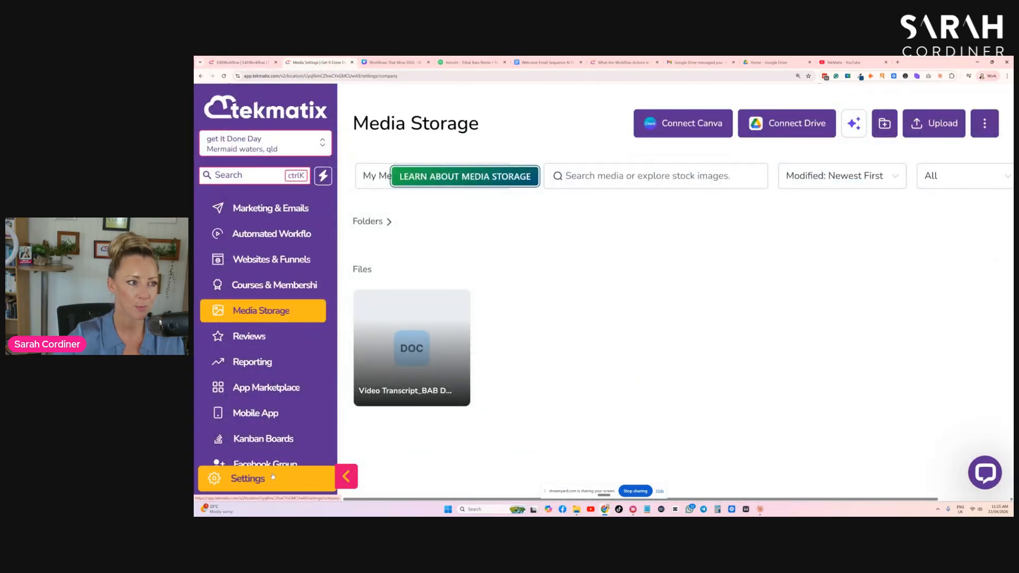
{"action": "left_click", "coordinate": [285, 481]}
{"action": "scroll", "coordinate": [211, 262], "scroll_direction": "up", "scroll_amount": 1}
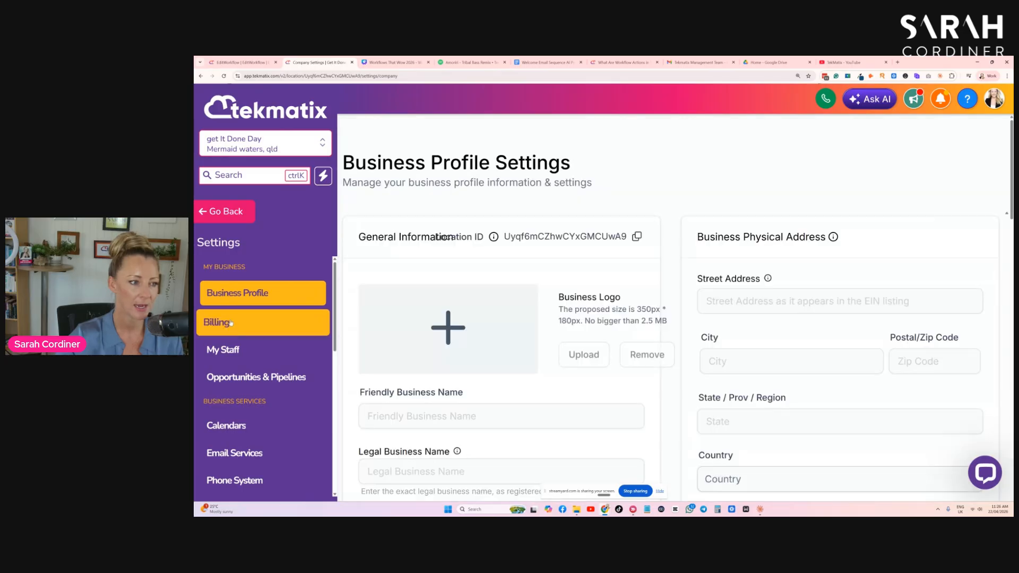
{"action": "scroll", "coordinate": [735, 271], "scroll_direction": "down", "scroll_amount": 3}
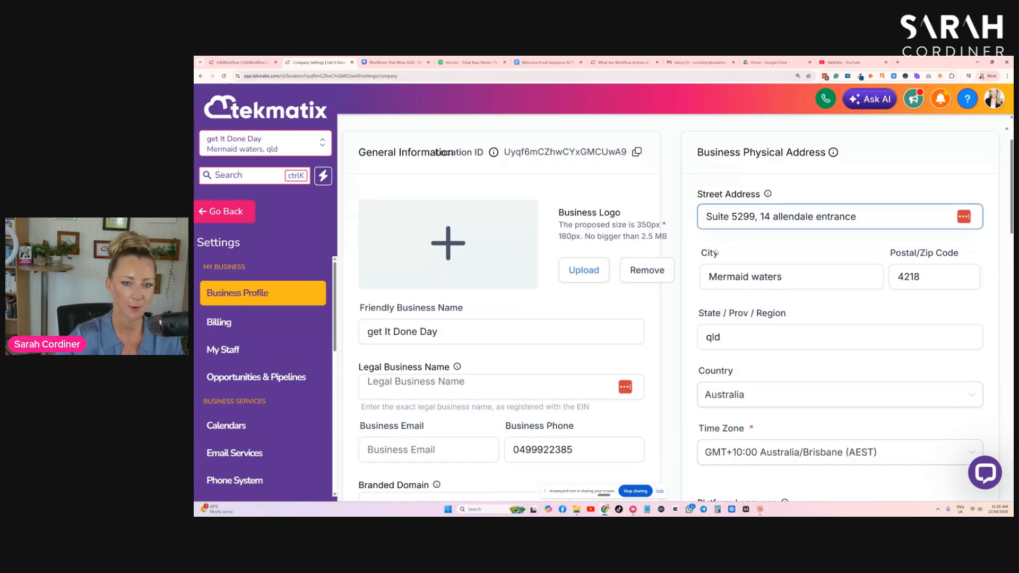
{"action": "scroll", "coordinate": [769, 239], "scroll_direction": "up", "scroll_amount": 2}
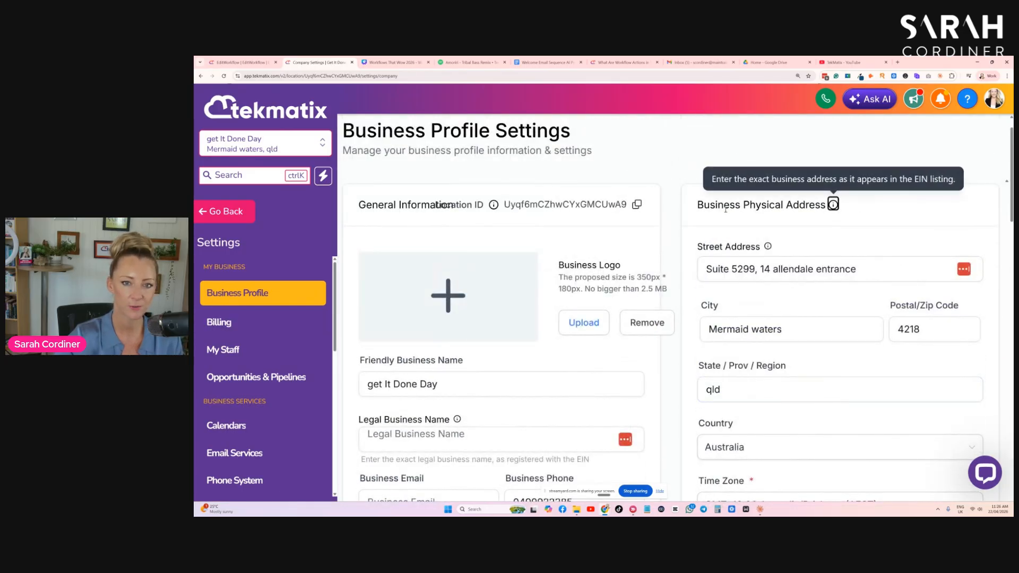
- Check the business profile's time zone, then return to the webinar workflow tab and save the event start date action
{"action": "scroll", "coordinate": [815, 283], "scroll_direction": "down", "scroll_amount": 3}
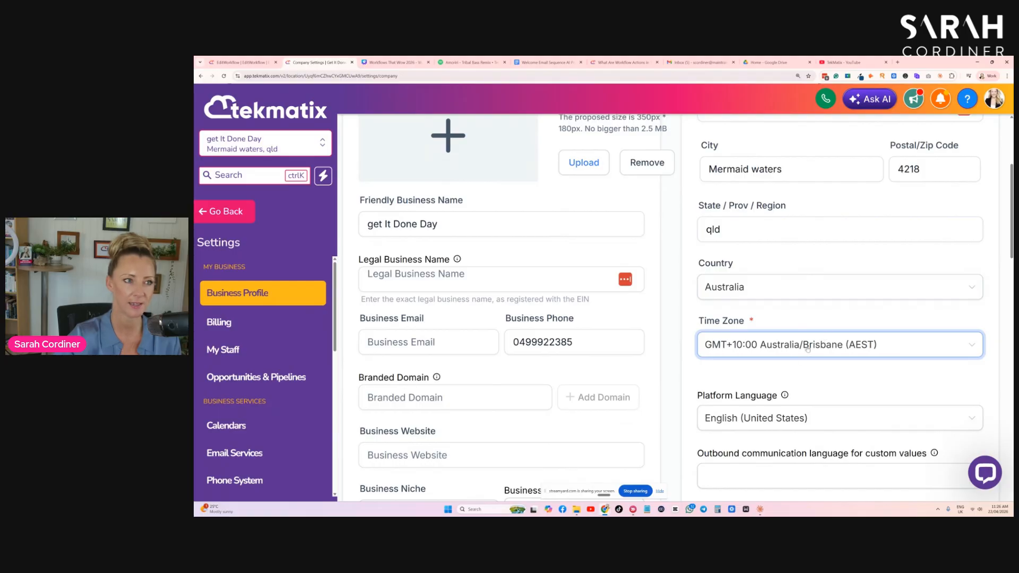
{"action": "left_click", "coordinate": [249, 63]}
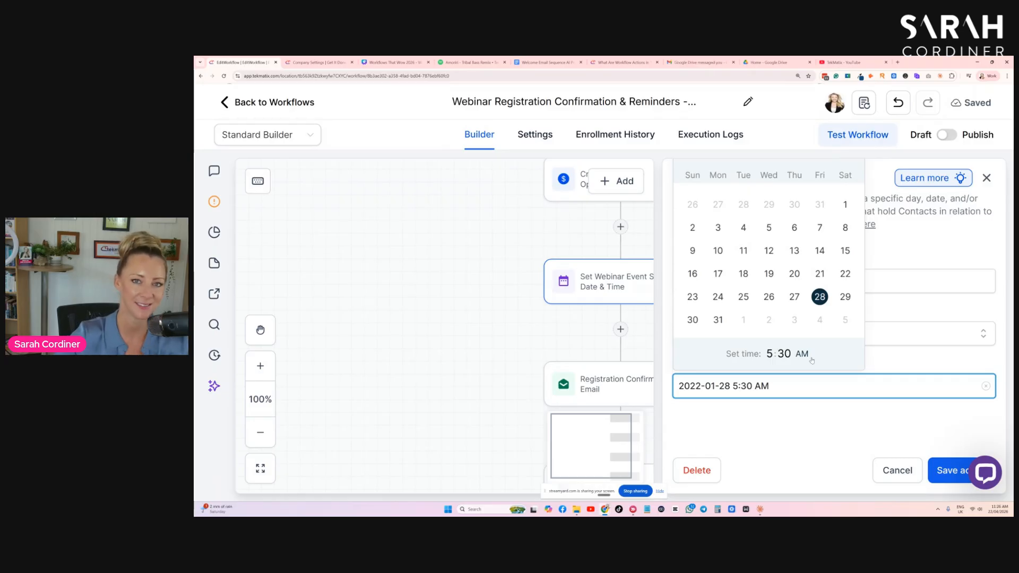
{"action": "left_click", "coordinate": [905, 369]}
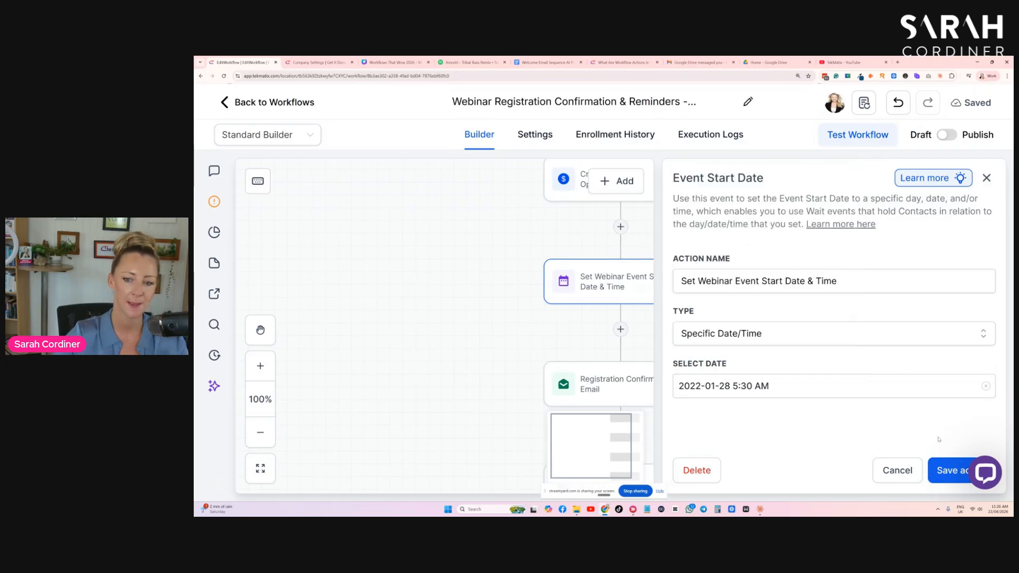
{"action": "left_click", "coordinate": [950, 471]}
- Search the available actions for EVENT below Set Webinar Event Start Date & Time, and close the list without adding one
{"action": "scroll", "coordinate": [680, 283], "scroll_direction": "down", "scroll_amount": 3}
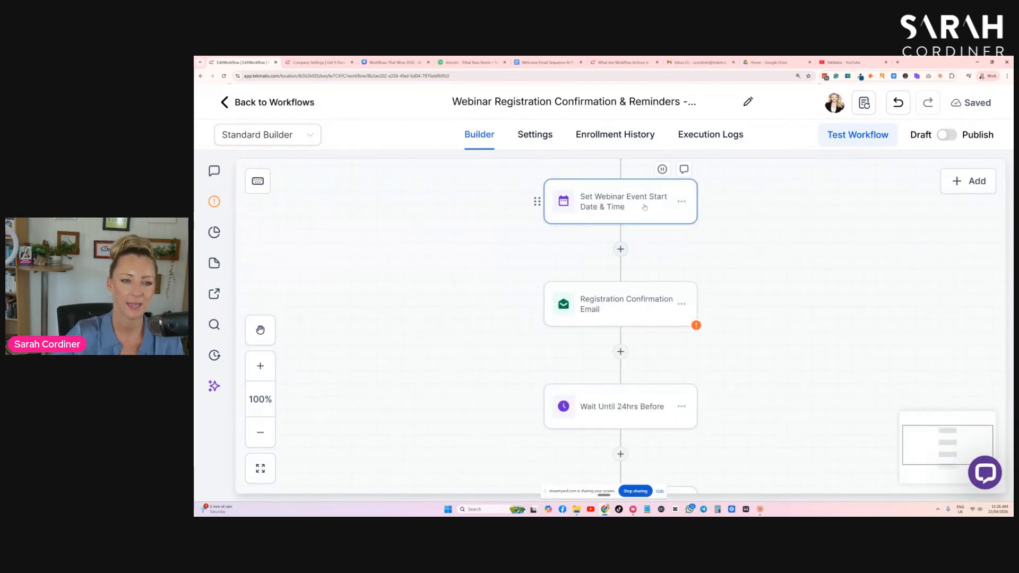
{"action": "left_click", "coordinate": [620, 249]}
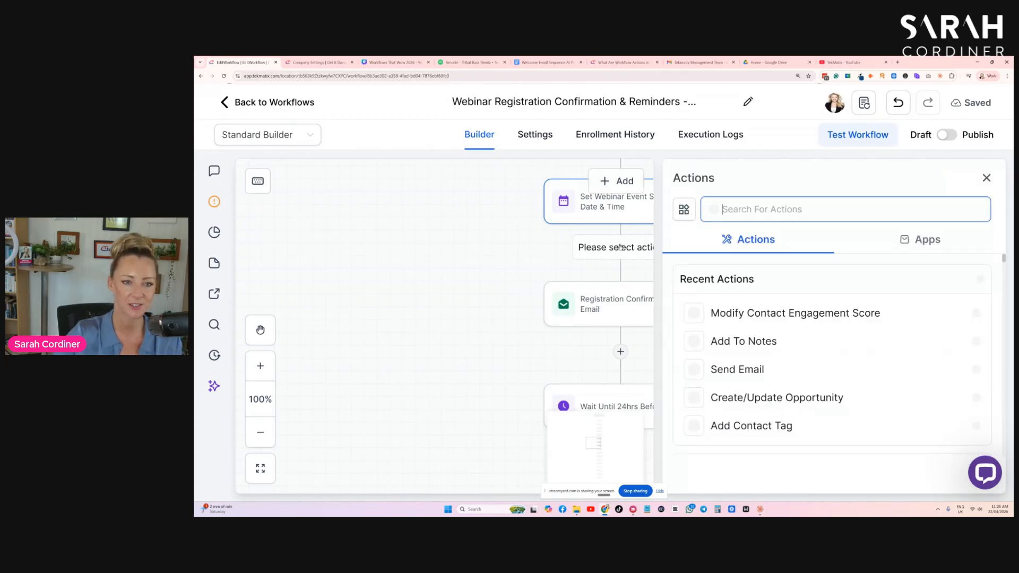
{"action": "type", "text": "EVENT"}
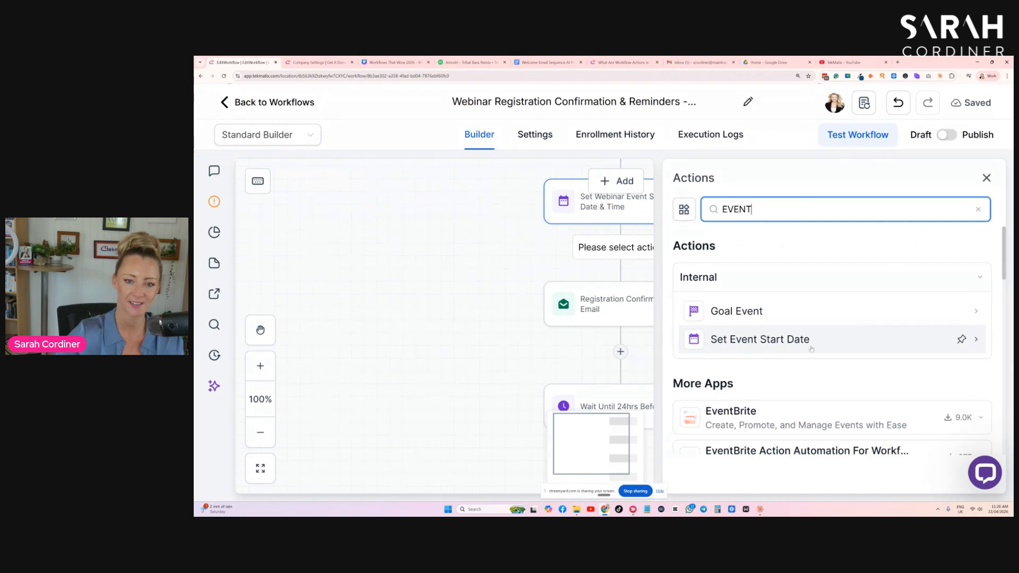
{"action": "left_click", "coordinate": [986, 178]}
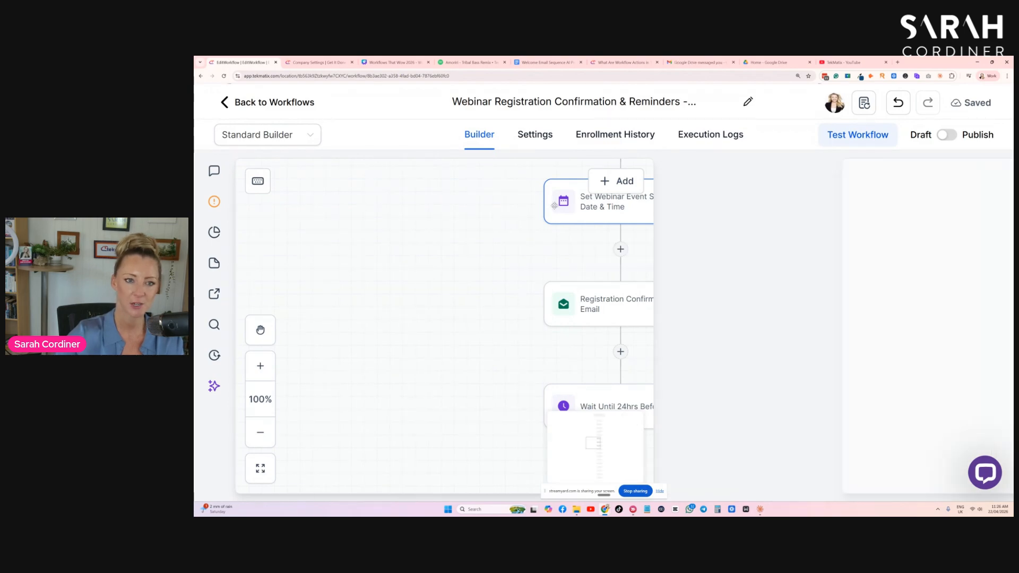
- Review the Registration Confirmation Email action's sender, subject and email design options, and close it discarding any changes
{"action": "scroll", "coordinate": [608, 251], "scroll_direction": "down", "scroll_amount": 1}
{"action": "left_click", "coordinate": [618, 276]}
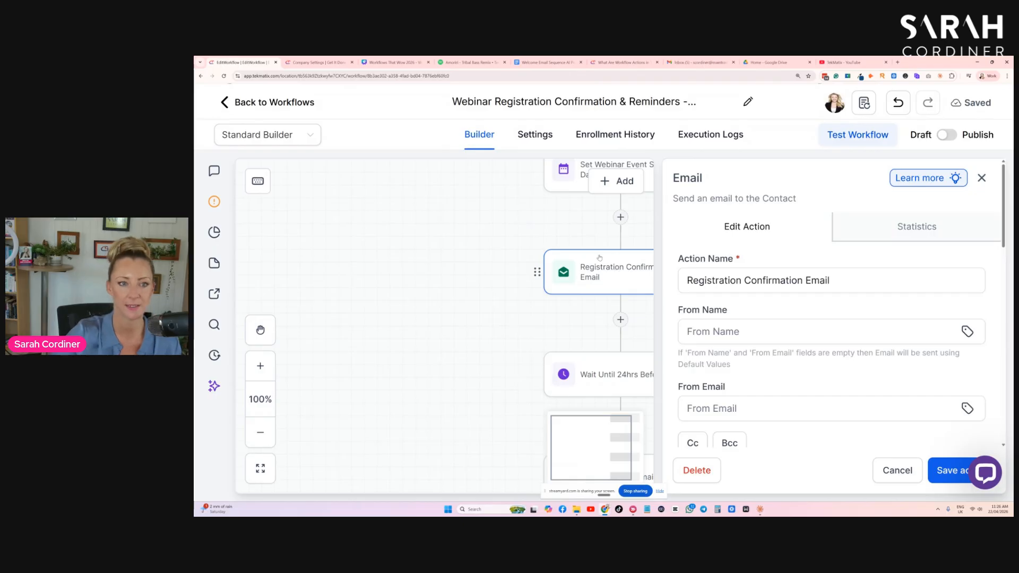
{"action": "scroll", "coordinate": [611, 245], "scroll_direction": "up", "scroll_amount": 4}
{"action": "scroll", "coordinate": [609, 218], "scroll_direction": "down", "scroll_amount": 4}
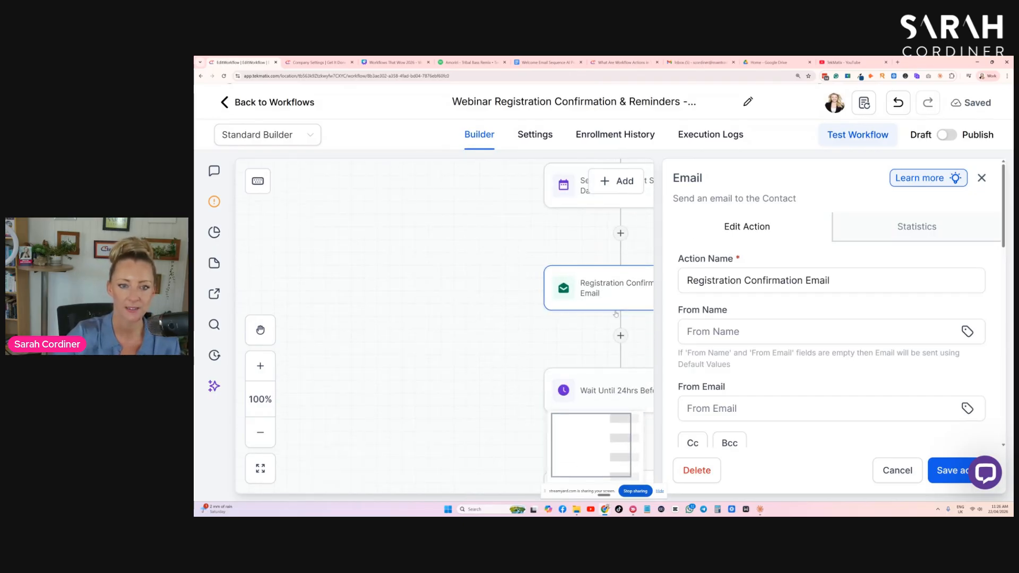
{"action": "scroll", "coordinate": [802, 259], "scroll_direction": "down", "scroll_amount": 5}
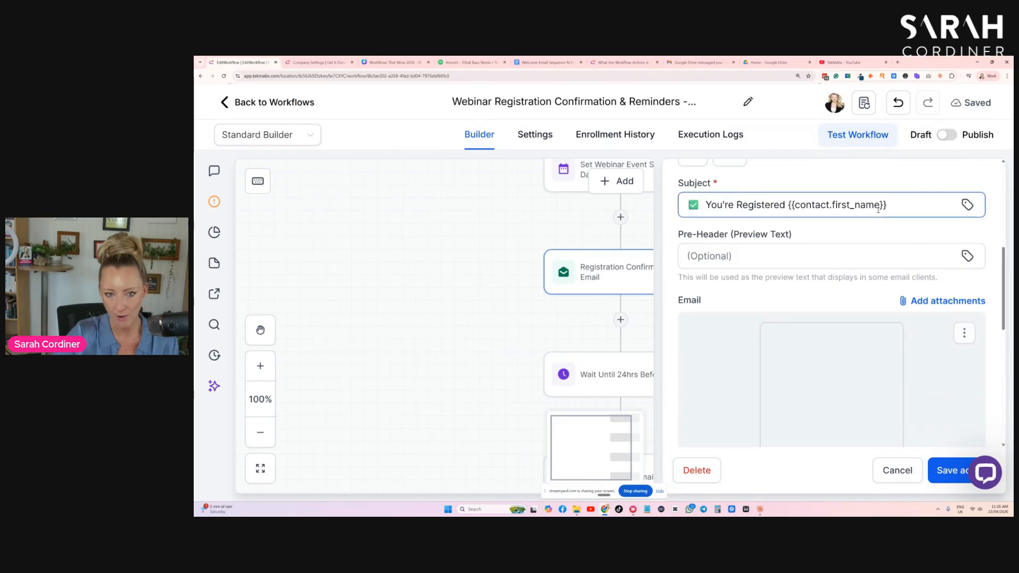
{"action": "scroll", "coordinate": [956, 276], "scroll_direction": "down", "scroll_amount": 2}
{"action": "scroll", "coordinate": [827, 259], "scroll_direction": "down", "scroll_amount": 1}
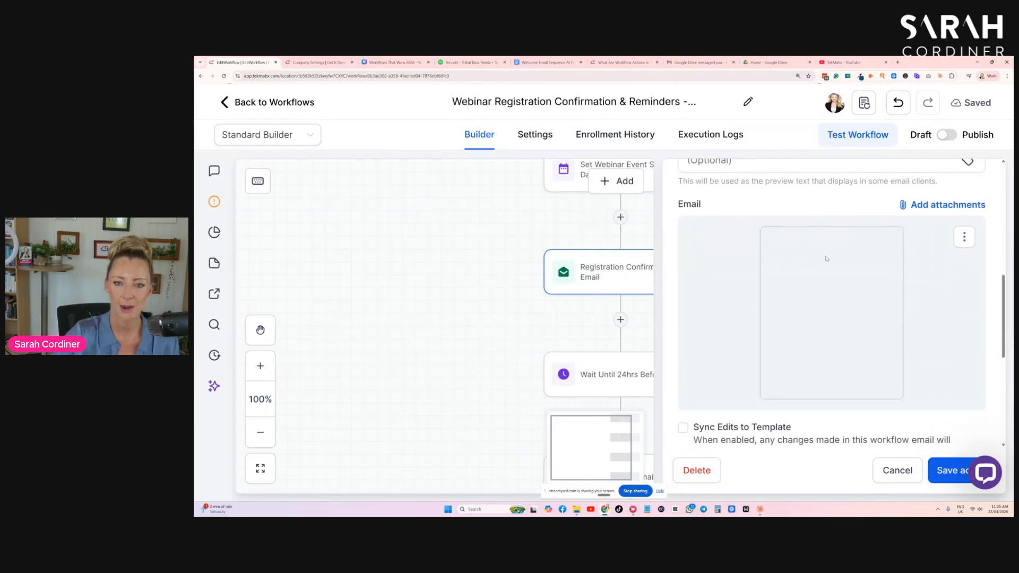
{"action": "left_click_drag", "start_coordinate": [737, 198], "coordinate": [647, 201]}
{"action": "left_click", "coordinate": [964, 237]}
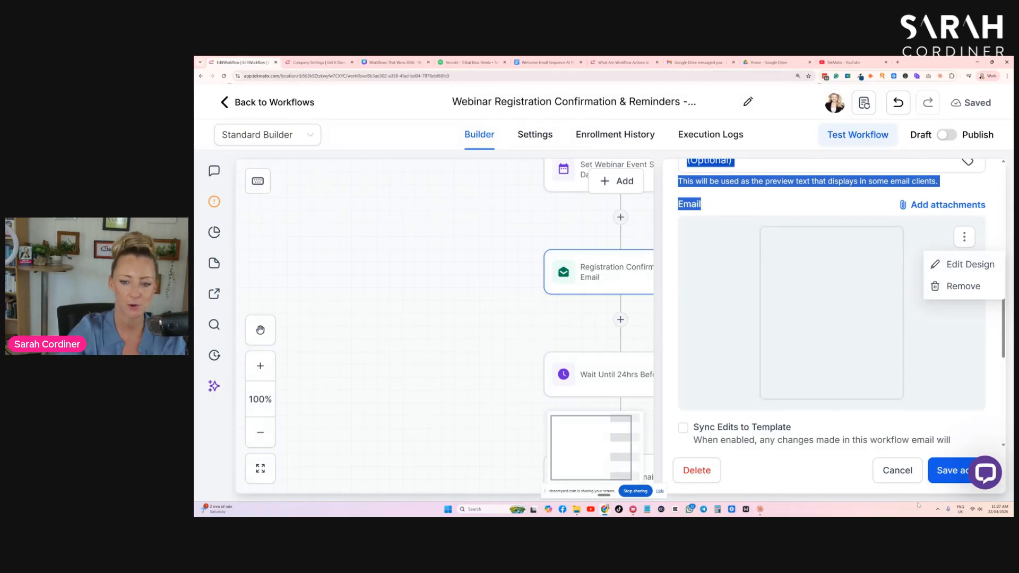
{"action": "left_click", "coordinate": [901, 472]}
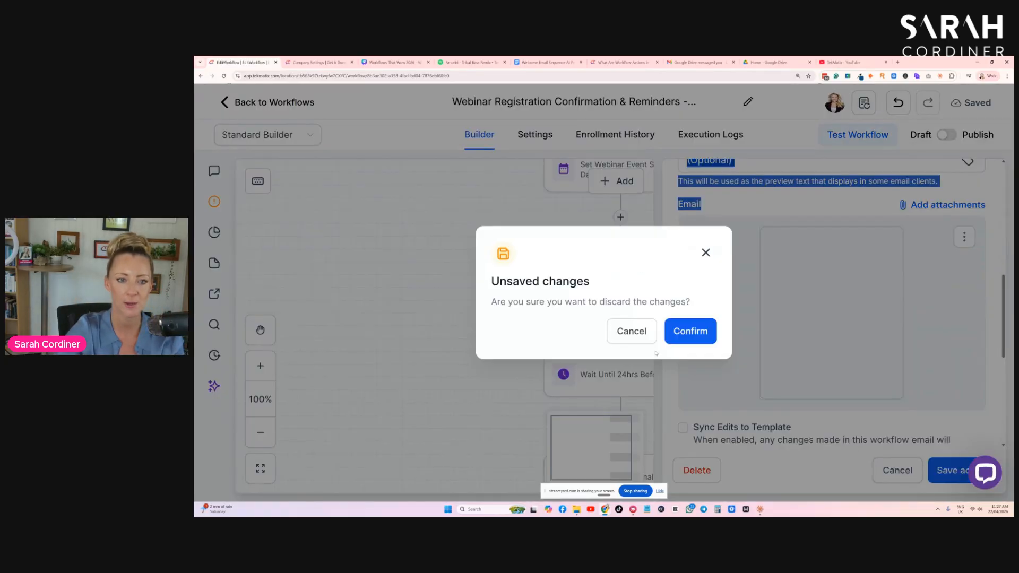
{"action": "left_click", "coordinate": [705, 333]}
- Open the Wait Until 24hrs Before action and examine its name, event time condition and duration settings
{"action": "scroll", "coordinate": [625, 267], "scroll_direction": "down", "scroll_amount": 2}
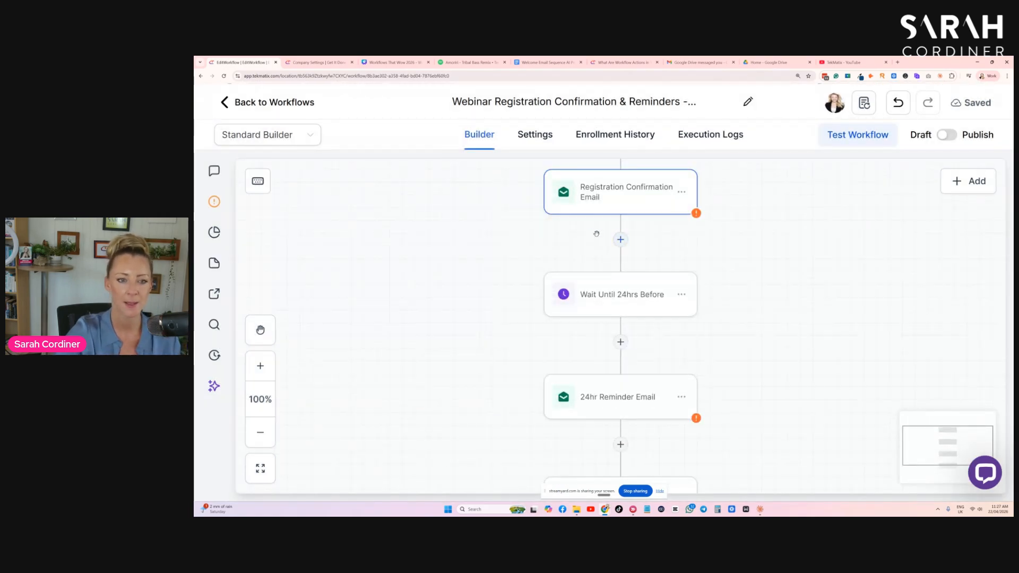
{"action": "scroll", "coordinate": [629, 292], "scroll_direction": "up", "scroll_amount": 2}
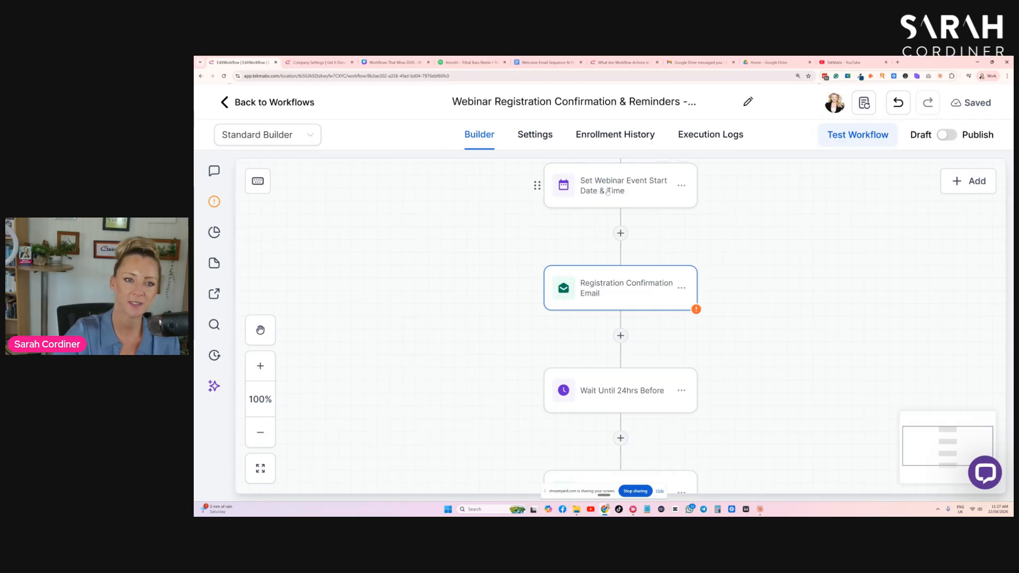
{"action": "double_click", "coordinate": [626, 397]}
{"action": "left_click", "coordinate": [506, 179]}
{"action": "left_click_drag", "start_coordinate": [505, 179], "coordinate": [477, 179]}
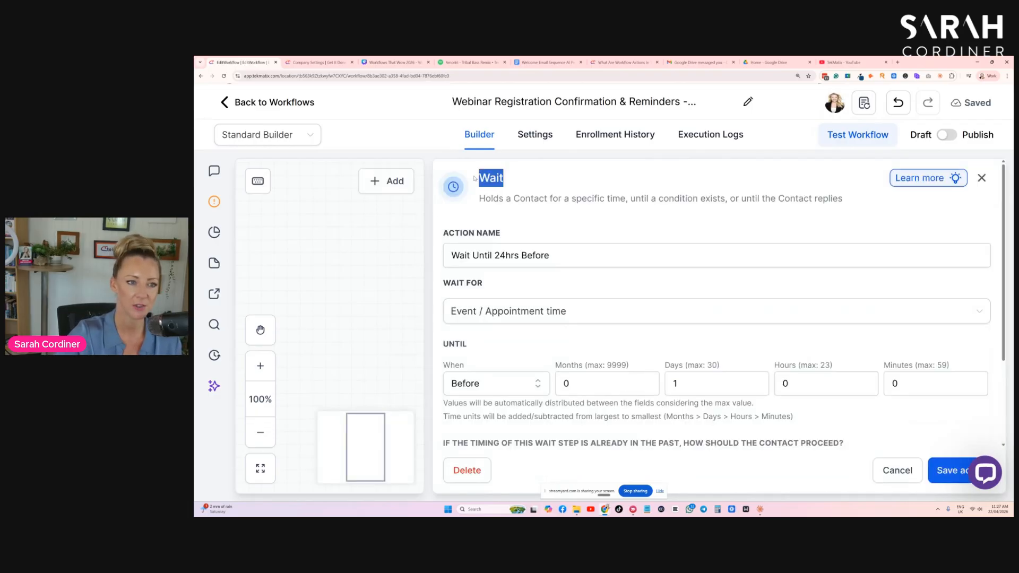
{"action": "left_click", "coordinate": [591, 224]}
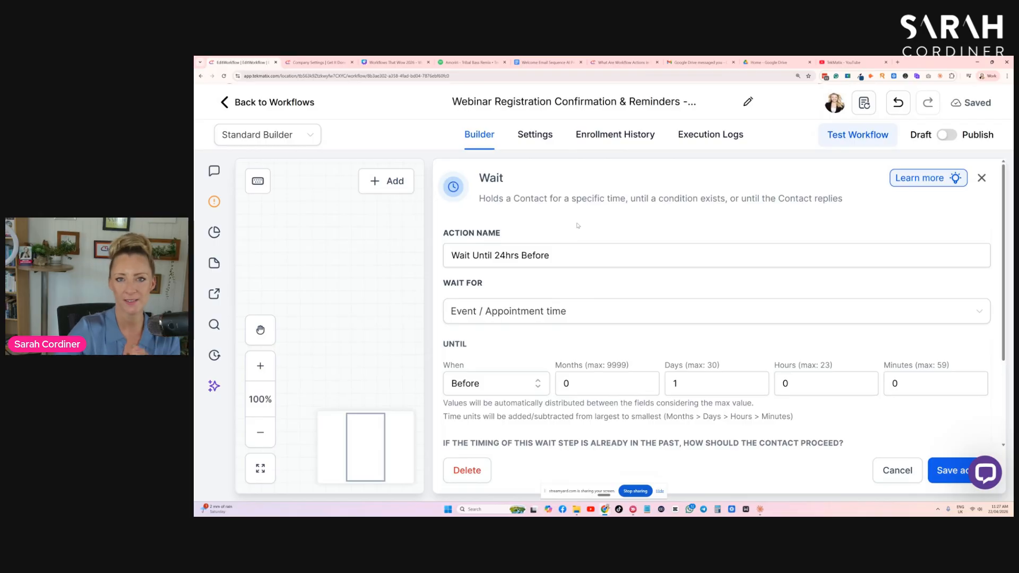
{"action": "scroll", "coordinate": [546, 231], "scroll_direction": "down", "scroll_amount": 1}
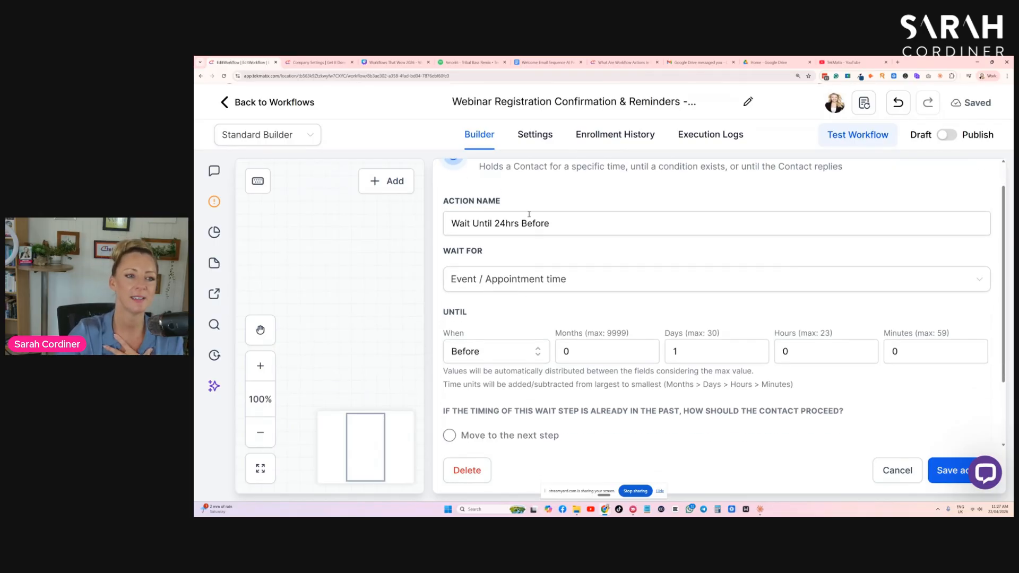
{"action": "left_click", "coordinate": [469, 223]}
{"action": "left_click_drag", "start_coordinate": [504, 223], "coordinate": [450, 222]}
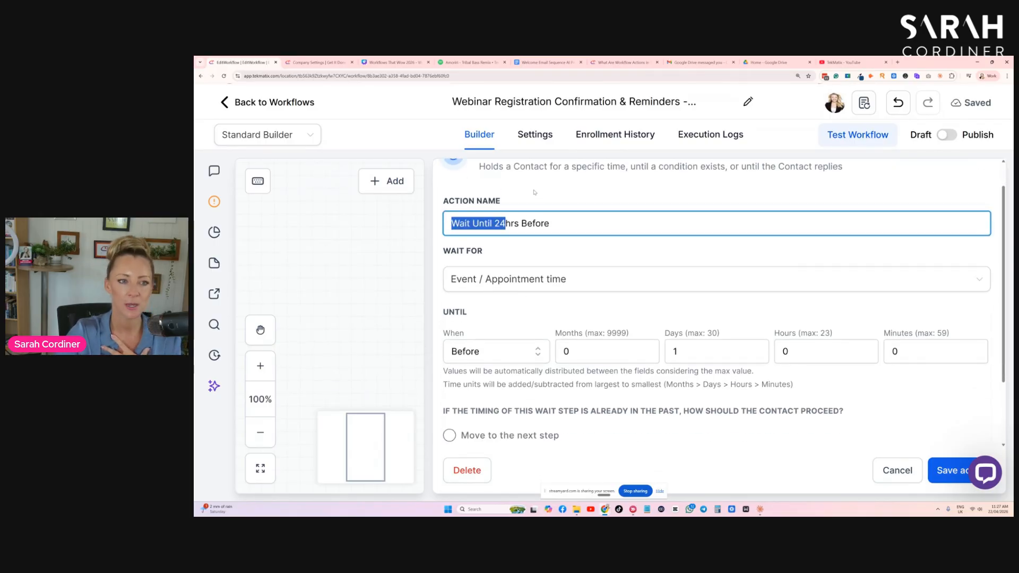
{"action": "left_click", "coordinate": [535, 193]}
{"action": "scroll", "coordinate": [540, 193], "scroll_direction": "up", "scroll_amount": 1}
{"action": "scroll", "coordinate": [539, 193], "scroll_direction": "up", "scroll_amount": 1}
- Choose Before as the 24-hour wait's timing, check how past timings are handled, and save the action
{"action": "left_click", "coordinate": [515, 374]}
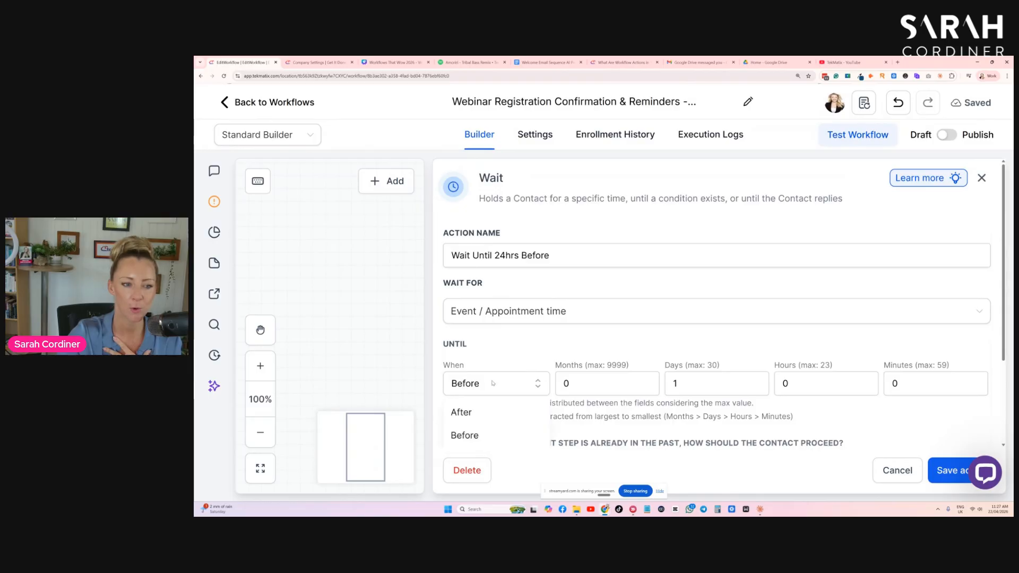
{"action": "left_click", "coordinate": [484, 436]}
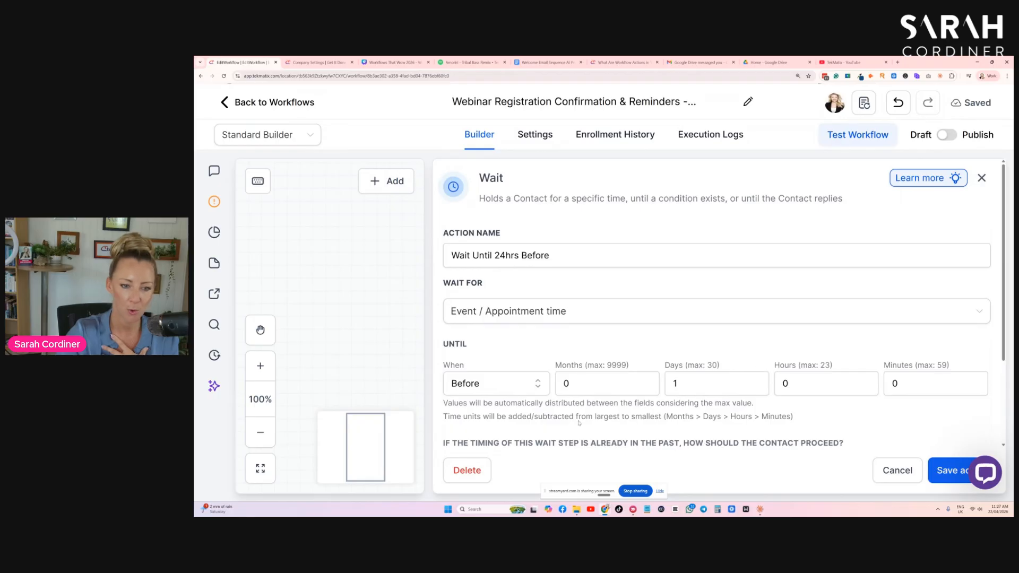
{"action": "scroll", "coordinate": [482, 425], "scroll_direction": "down", "scroll_amount": 2}
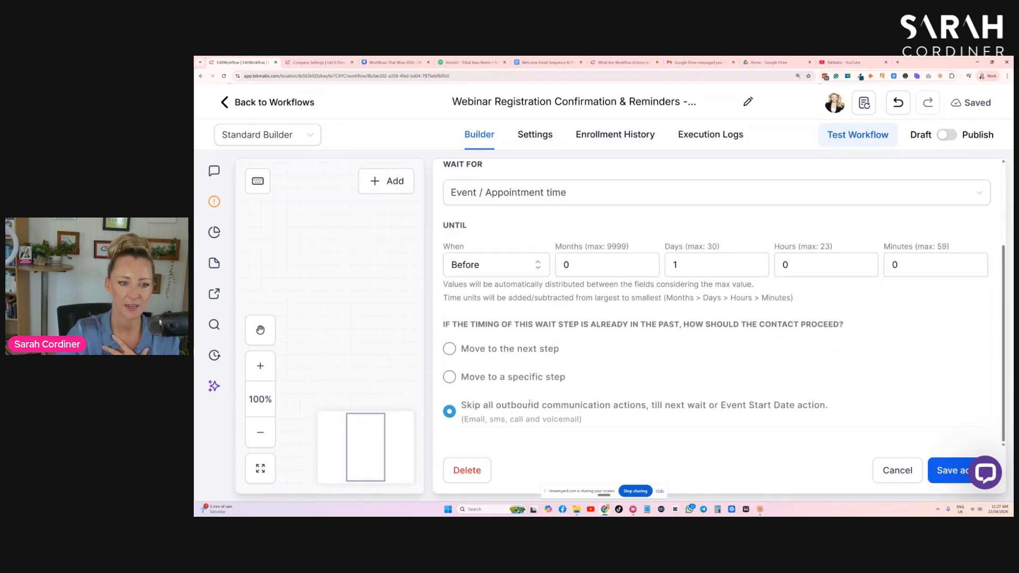
{"action": "left_click", "coordinate": [943, 476]}
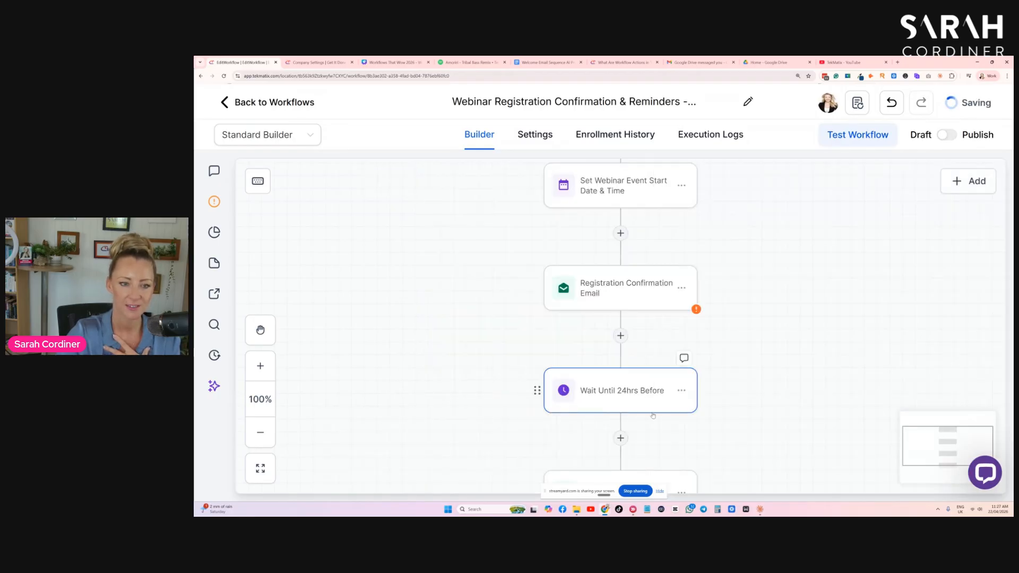
- Review the 24hr Reminder Email action's content and design options, and close it discarding any changes
{"action": "scroll", "coordinate": [631, 323], "scroll_direction": "down", "scroll_amount": 1}
{"action": "scroll", "coordinate": [631, 324], "scroll_direction": "down", "scroll_amount": 1}
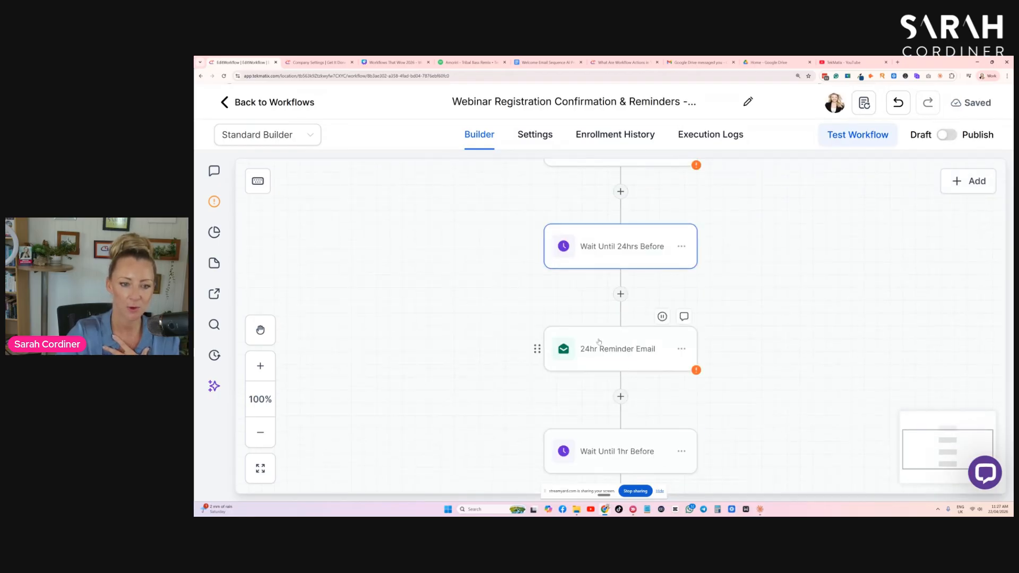
{"action": "left_click", "coordinate": [621, 354]}
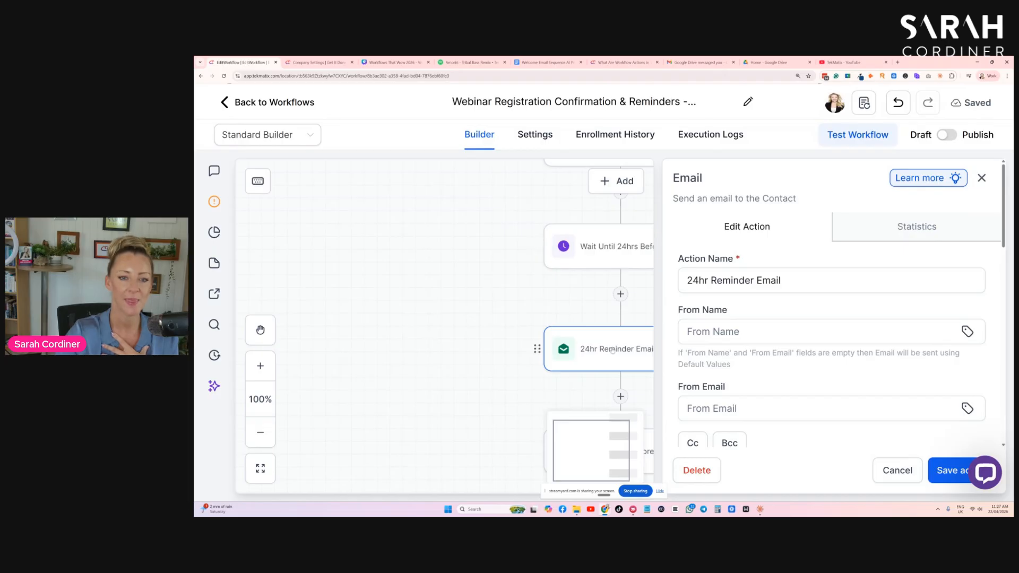
{"action": "scroll", "coordinate": [746, 313], "scroll_direction": "down", "scroll_amount": 5}
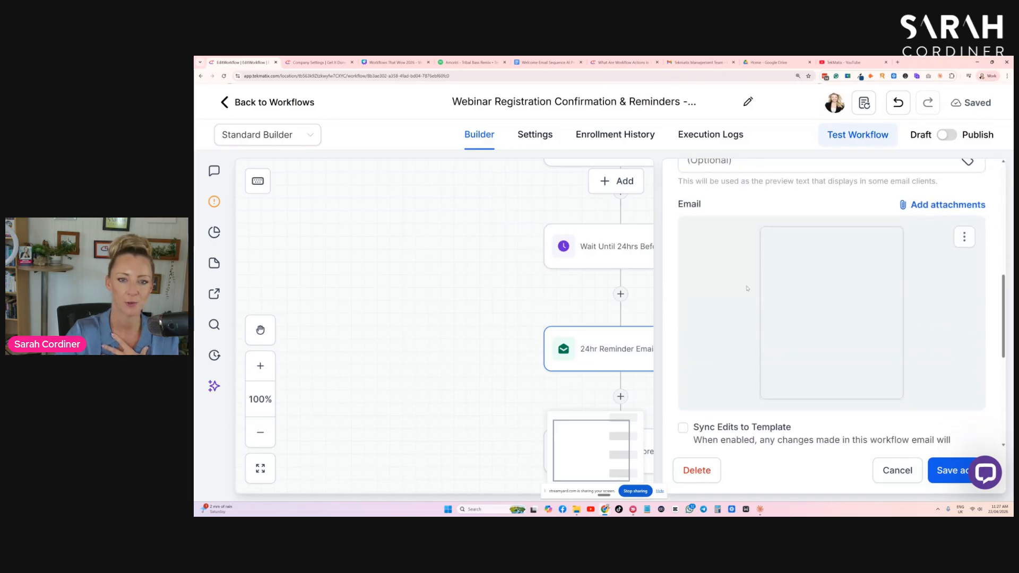
{"action": "left_click", "coordinate": [966, 238]}
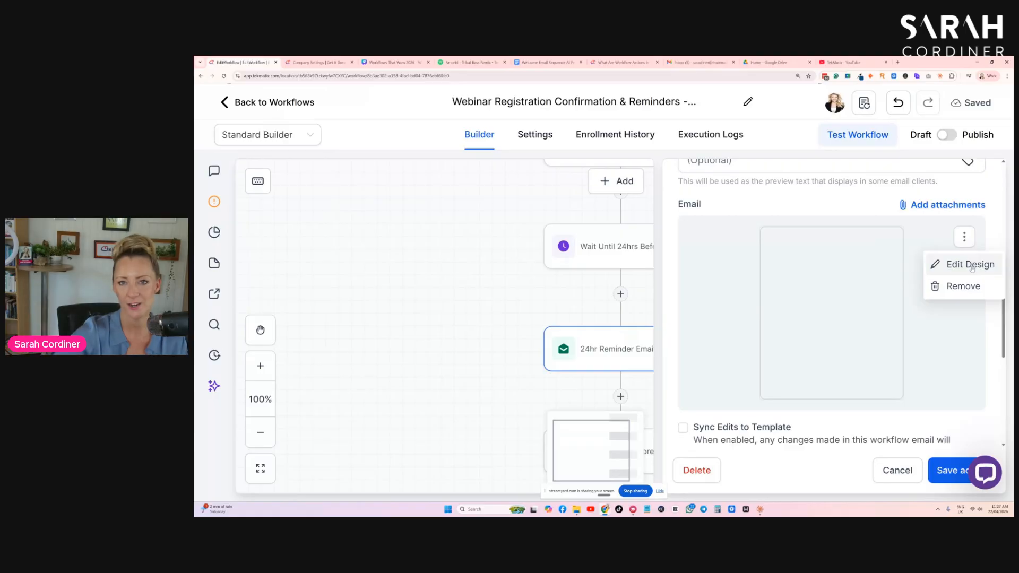
{"action": "left_click", "coordinate": [904, 476]}
{"action": "left_click", "coordinate": [691, 331]}
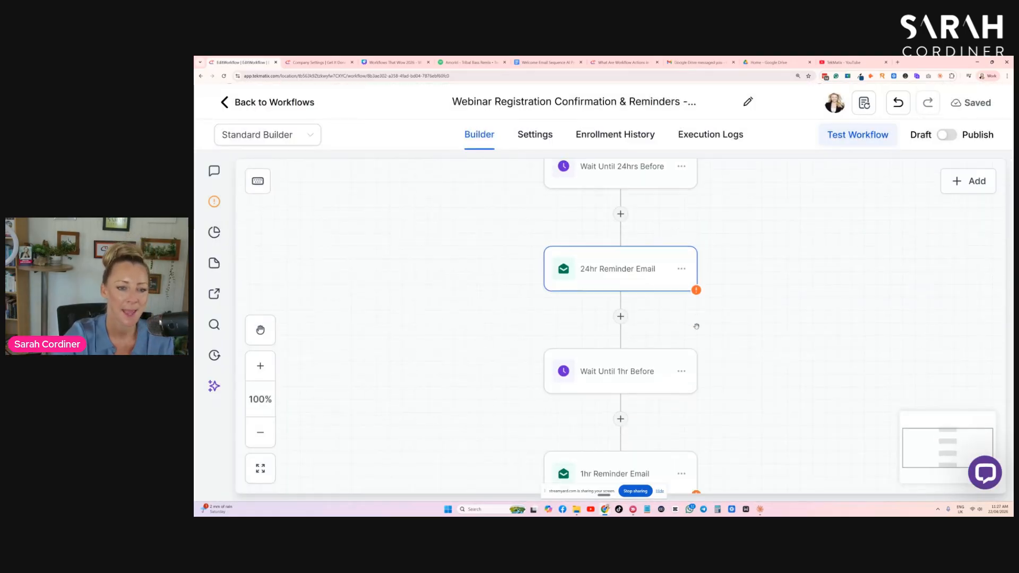
- Review the Wait Until 1hr Before action's hours, timing choices and past-timing options, and close it without saving
{"action": "left_click", "coordinate": [629, 292]}
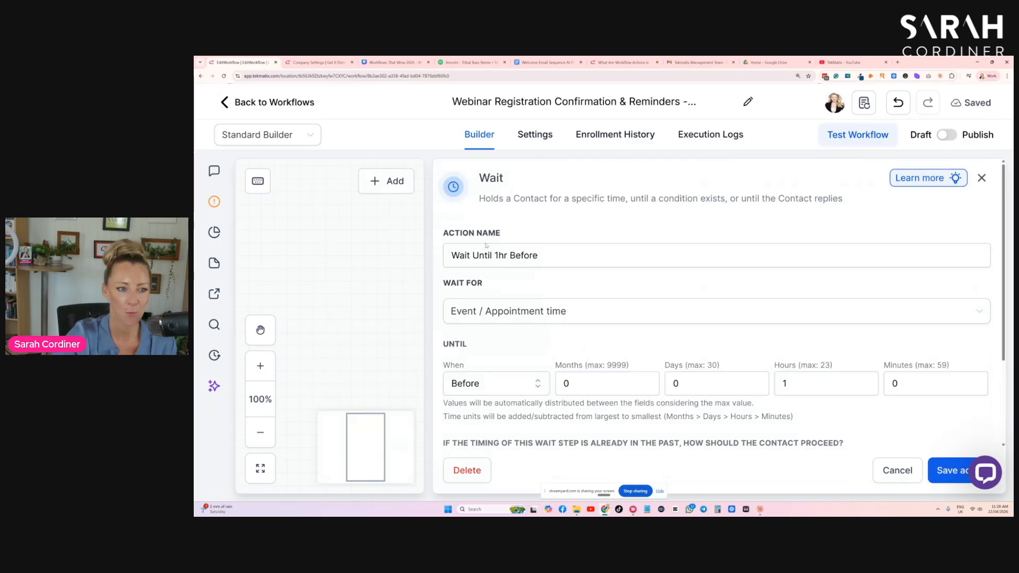
{"action": "scroll", "coordinate": [474, 326], "scroll_direction": "down", "scroll_amount": 1}
{"action": "mouse_move", "coordinate": [823, 320]}
{"action": "left_mouse_down"}
{"action": "mouse_move", "coordinate": [753, 308]}
{"action": "mouse_move", "coordinate": [818, 301]}
{"action": "left_mouse_up"}
{"action": "left_click", "coordinate": [468, 319]}
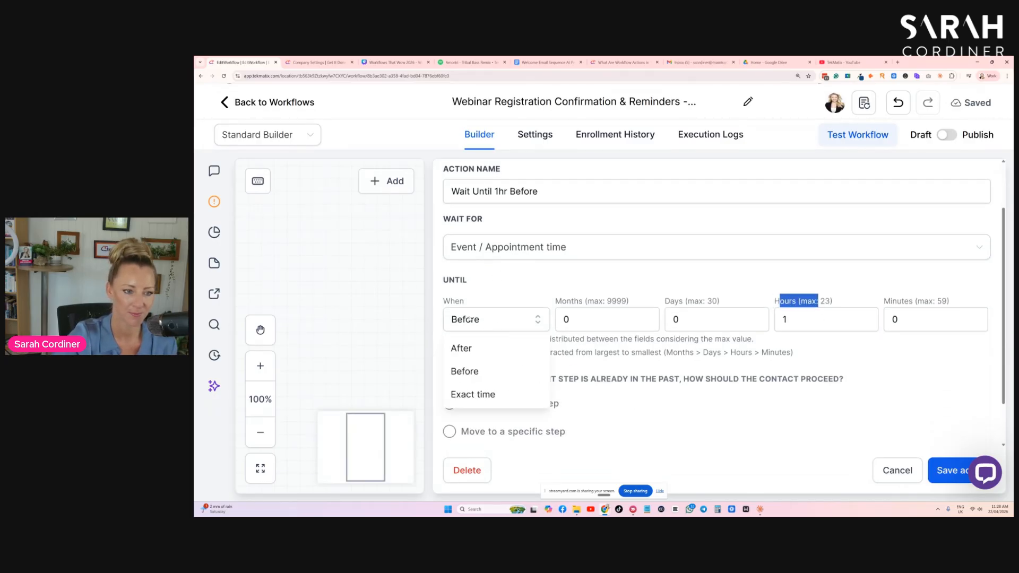
{"action": "left_click", "coordinate": [469, 320]}
{"action": "scroll", "coordinate": [717, 318], "scroll_direction": "down", "scroll_amount": 1}
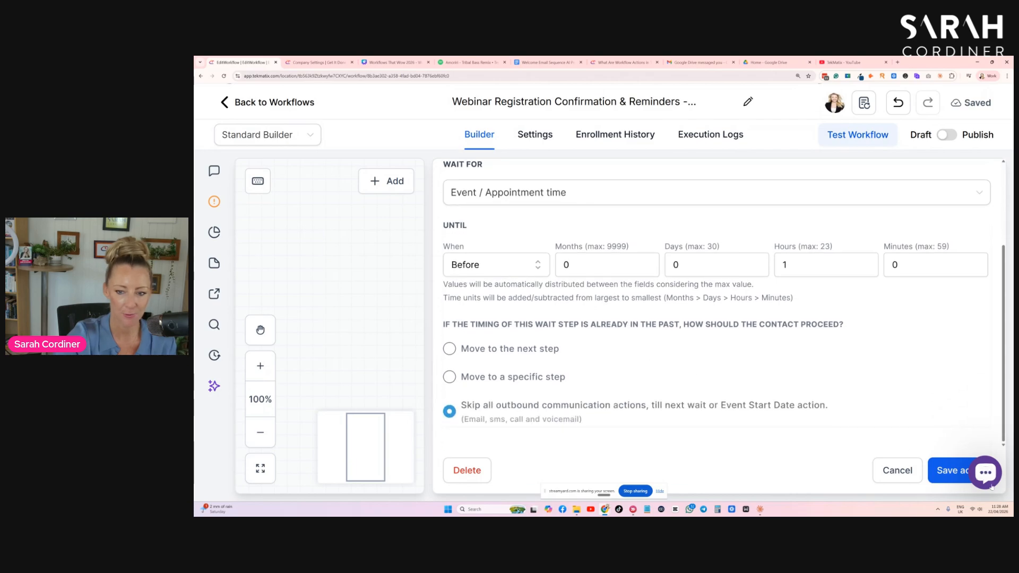
{"action": "left_click", "coordinate": [915, 474]}
- Open the Wait Until 10mins Before action, check its minutes setting and close it without saving
{"action": "scroll", "coordinate": [626, 333], "scroll_direction": "down", "scroll_amount": 2}
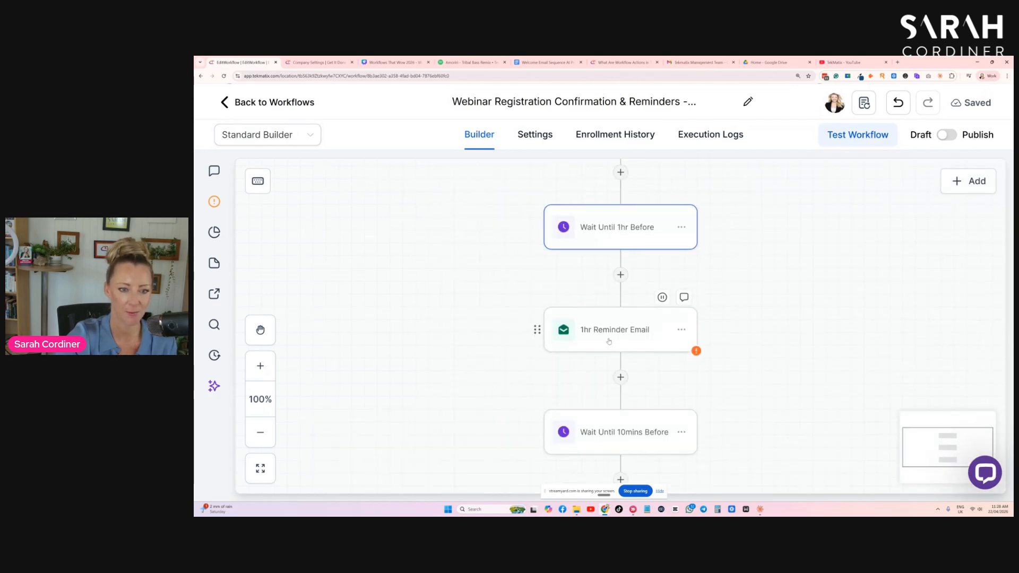
{"action": "scroll", "coordinate": [626, 333], "scroll_direction": "down", "scroll_amount": 3}
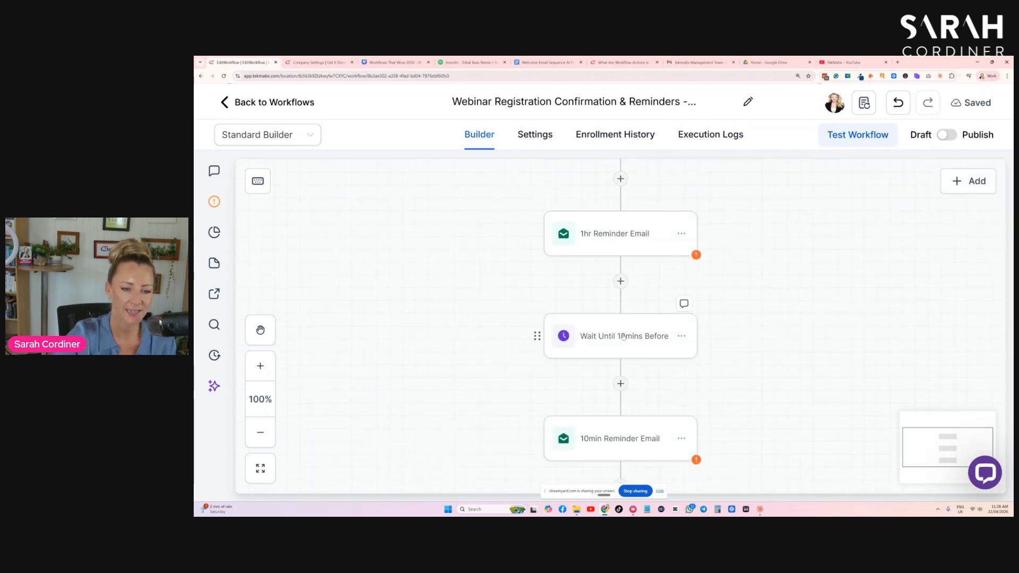
{"action": "left_click", "coordinate": [624, 337]}
{"action": "left_click_drag", "start_coordinate": [897, 366], "coordinate": [917, 370]}
{"action": "left_click", "coordinate": [896, 471]}
- Review the Wait until 3 hours AFTER action's timing choices and hours setting, and close it without saving
{"action": "scroll", "coordinate": [682, 340], "scroll_direction": "down", "scroll_amount": 7}
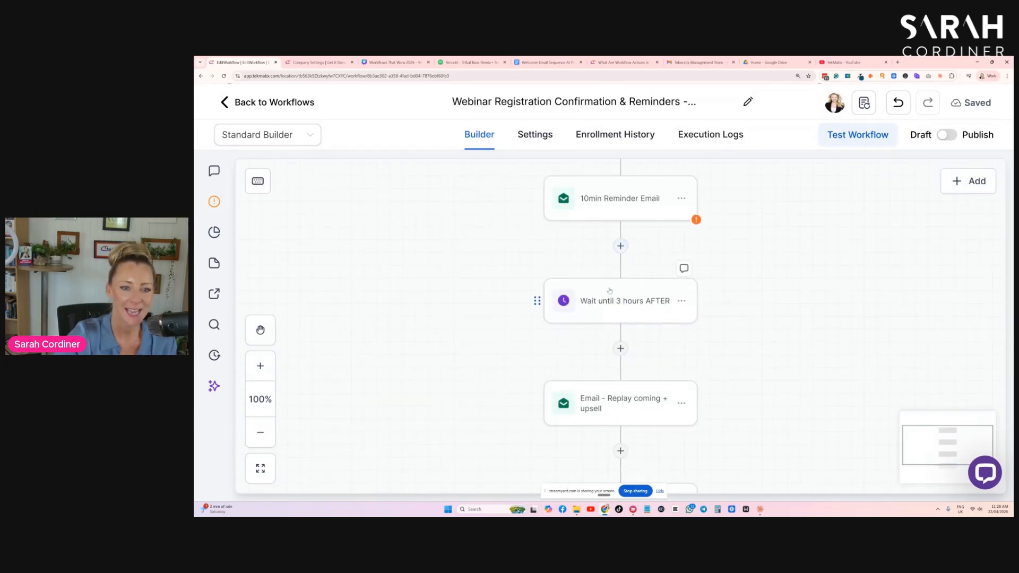
{"action": "left_click", "coordinate": [610, 295]}
{"action": "left_click", "coordinate": [492, 383]}
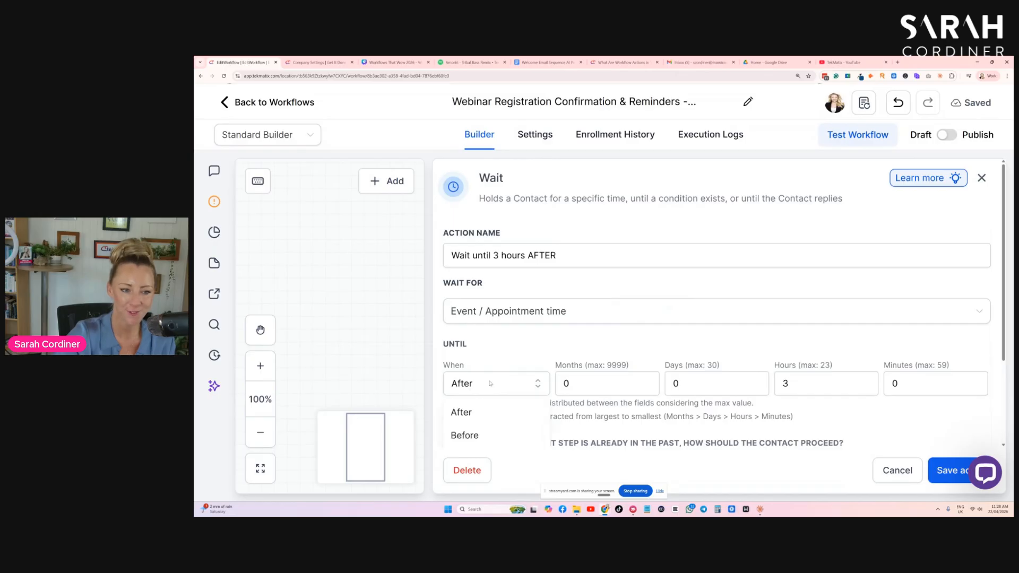
{"action": "scroll", "coordinate": [544, 239], "scroll_direction": "down", "scroll_amount": 1}
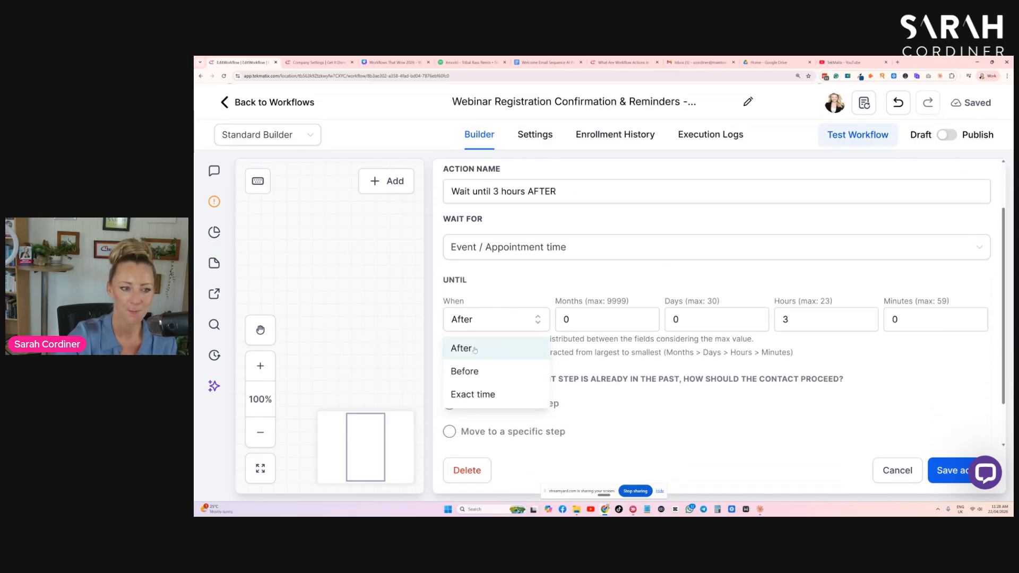
{"action": "left_click_drag", "start_coordinate": [793, 322], "coordinate": [830, 303]}
{"action": "left_click", "coordinate": [491, 330]}
{"action": "left_click", "coordinate": [480, 354]}
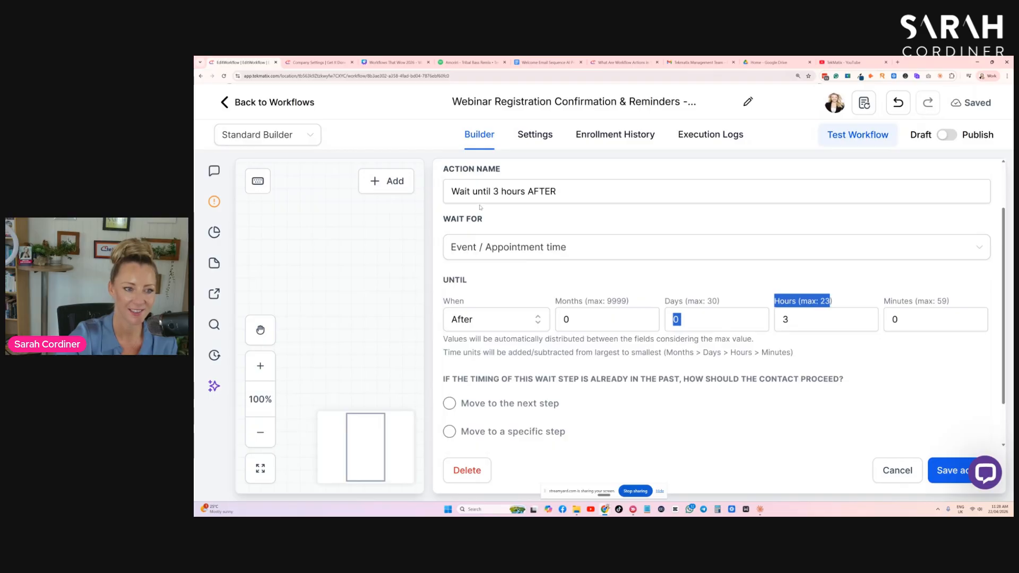
{"action": "left_click", "coordinate": [897, 470]}
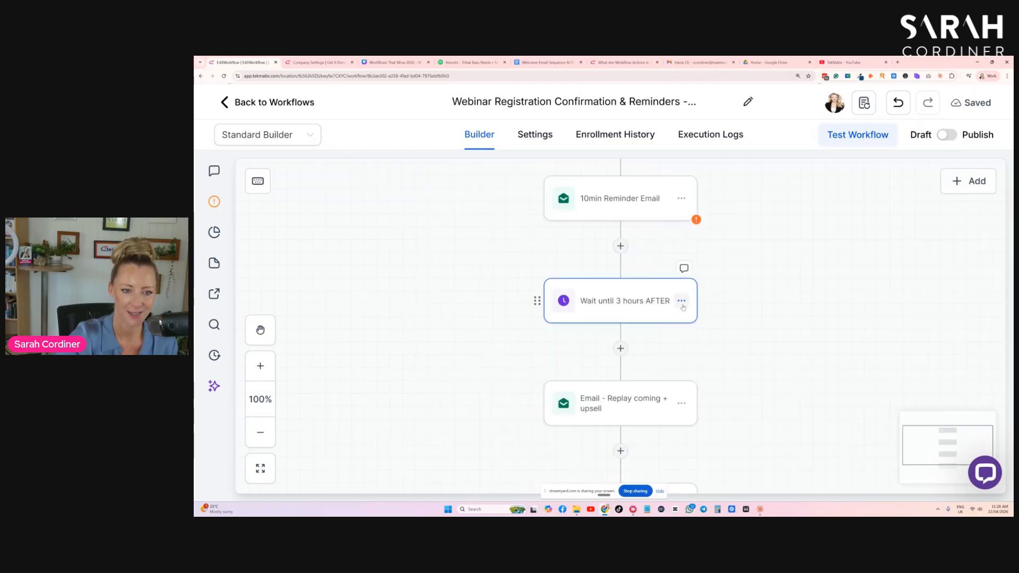
- Examine the replay email, one-day wait and Send Review Request actions at the workflow's end, closing the review request without saving
{"action": "scroll", "coordinate": [647, 333], "scroll_direction": "down", "scroll_amount": 2}
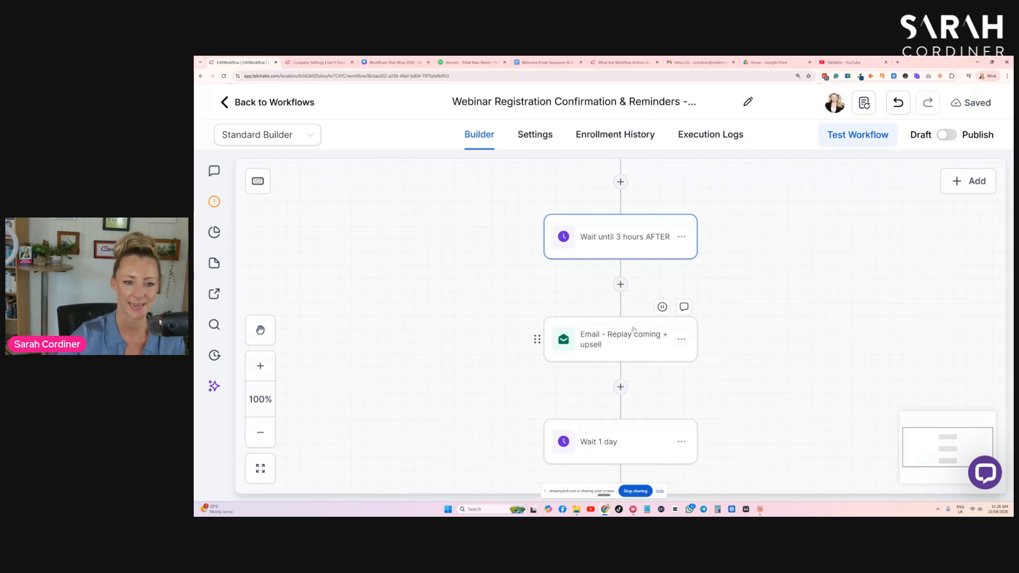
{"action": "scroll", "coordinate": [611, 319], "scroll_direction": "down", "scroll_amount": 4}
{"action": "scroll", "coordinate": [584, 298], "scroll_direction": "down", "scroll_amount": 1}
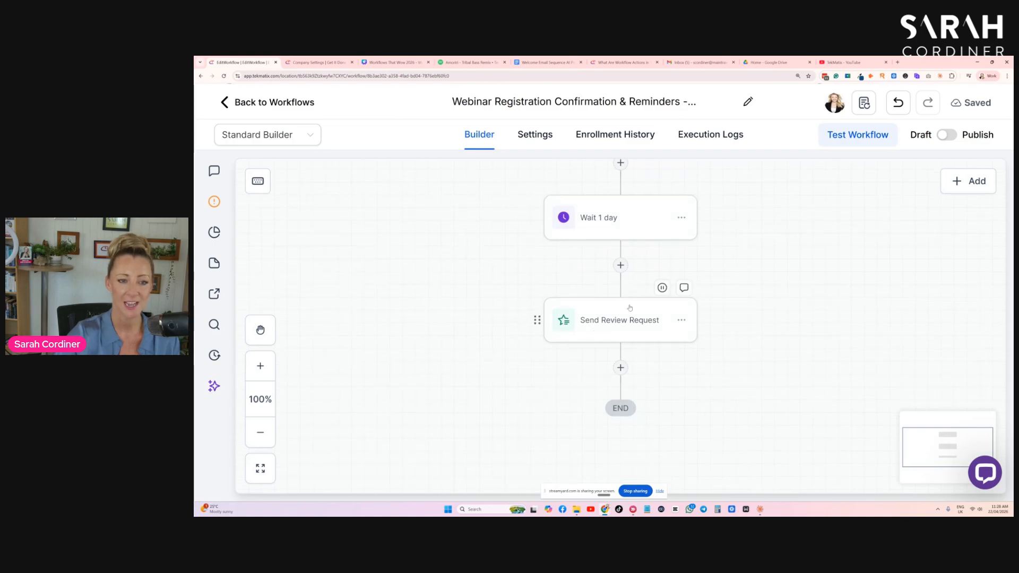
{"action": "scroll", "coordinate": [631, 322], "scroll_direction": "down", "scroll_amount": 1}
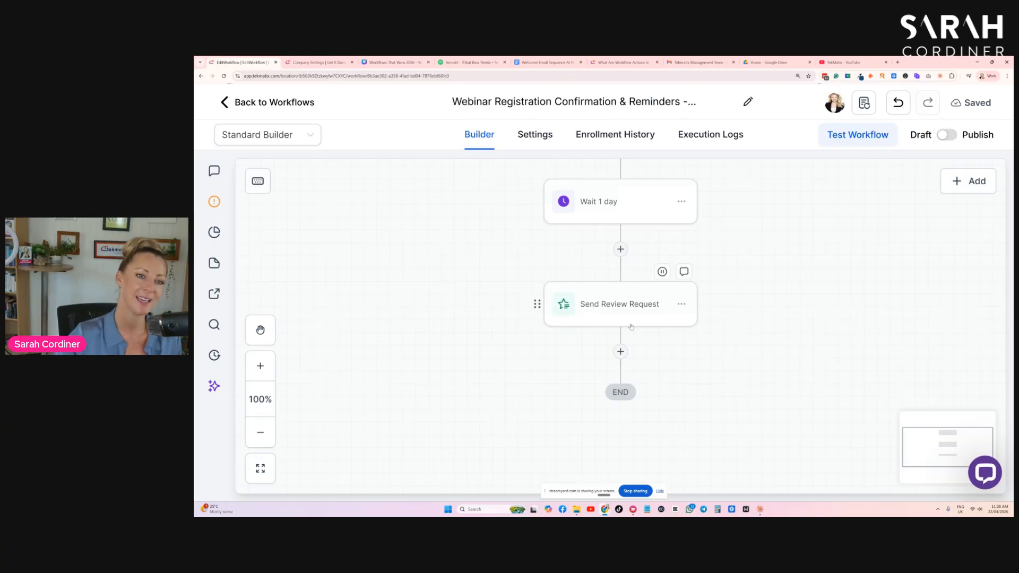
{"action": "scroll", "coordinate": [525, 242], "scroll_direction": "up", "scroll_amount": 5}
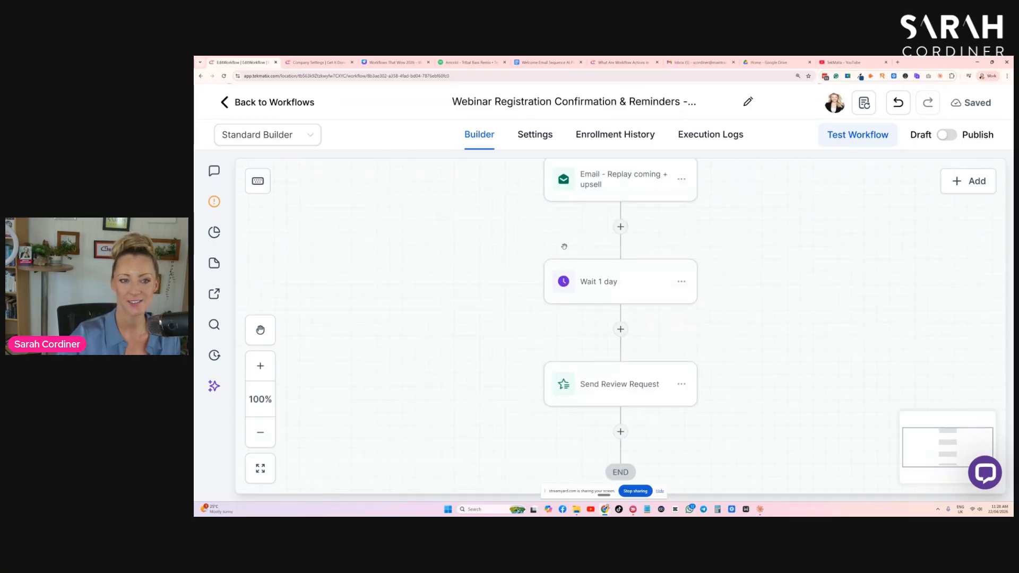
{"action": "scroll", "coordinate": [596, 203], "scroll_direction": "down", "scroll_amount": 1}
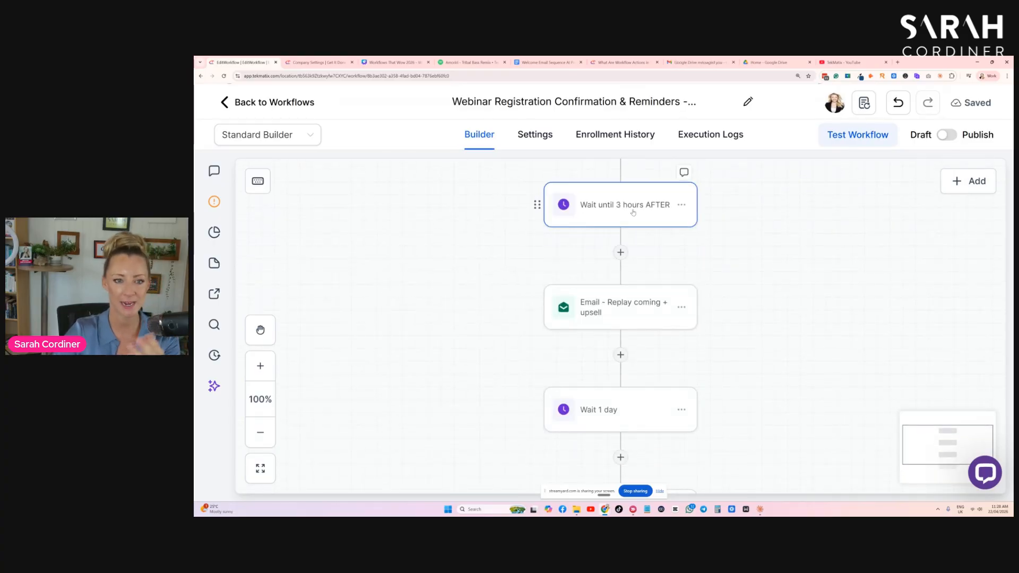
{"action": "scroll", "coordinate": [634, 213], "scroll_direction": "down", "scroll_amount": 3}
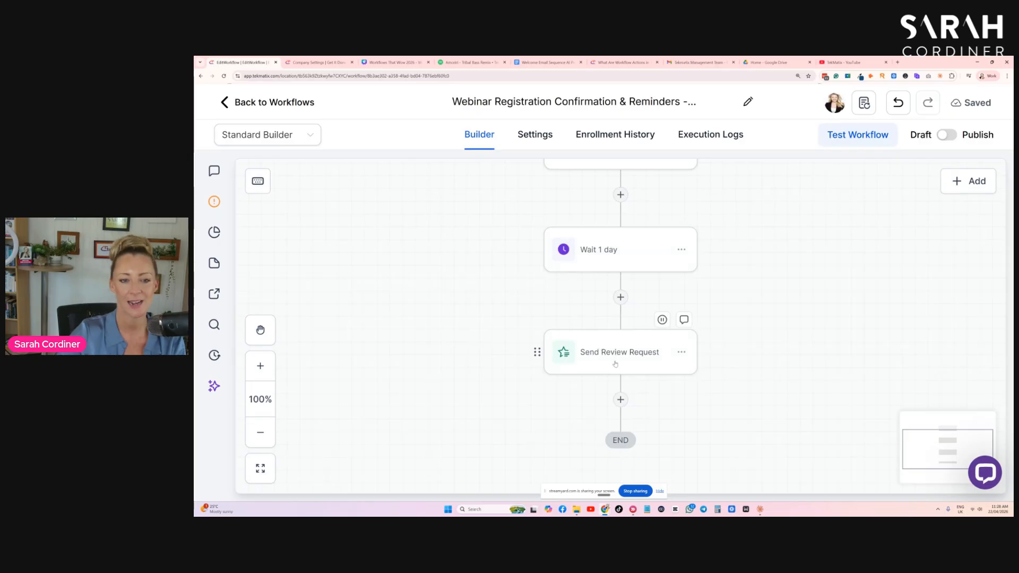
{"action": "left_click", "coordinate": [616, 365]}
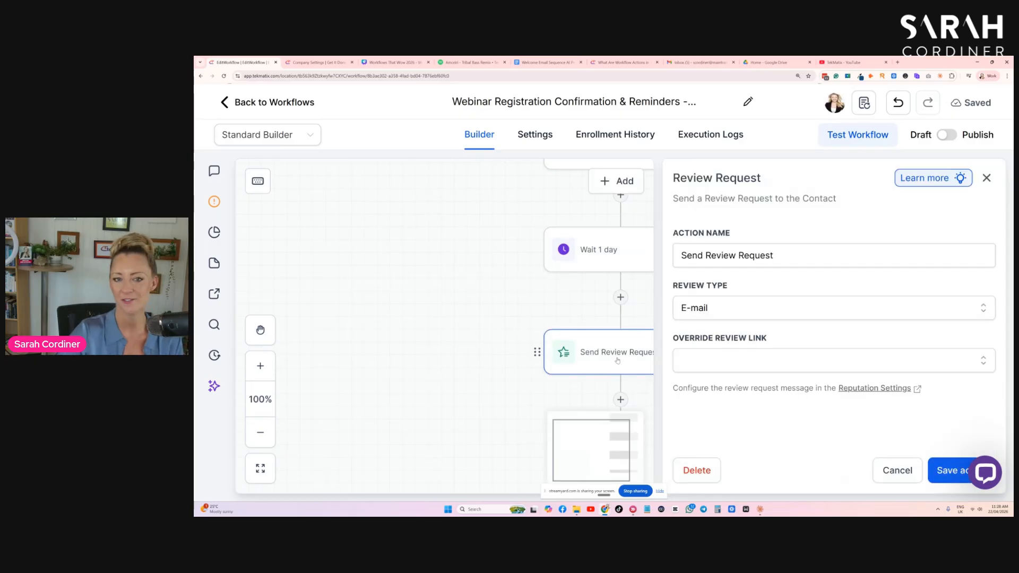
{"action": "left_click", "coordinate": [897, 470]}
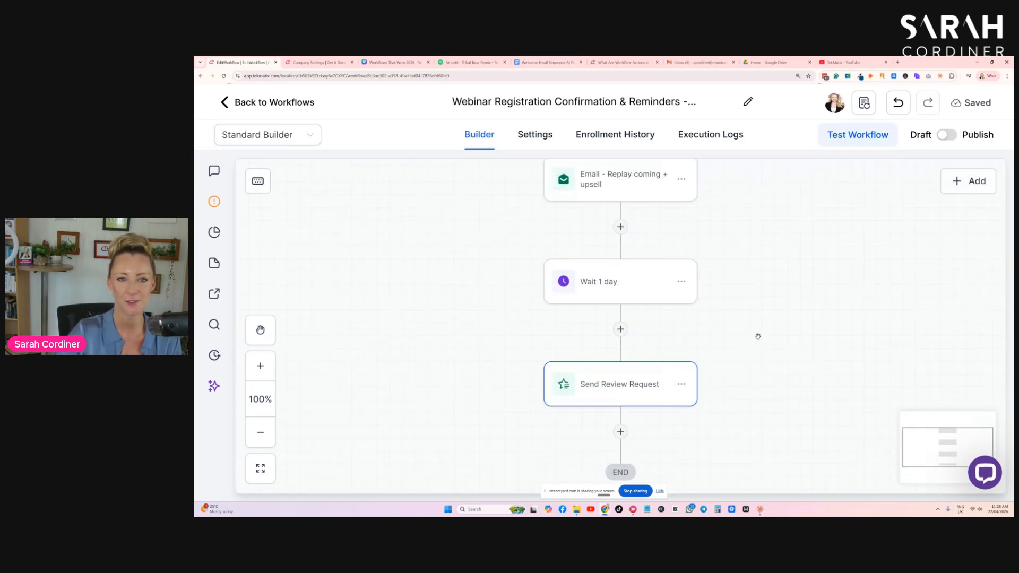
- Return to the workflow builder and look at the Form Submitted trigger at the start of the sequence
{"action": "scroll", "coordinate": [780, 303], "scroll_direction": "up", "scroll_amount": 1}
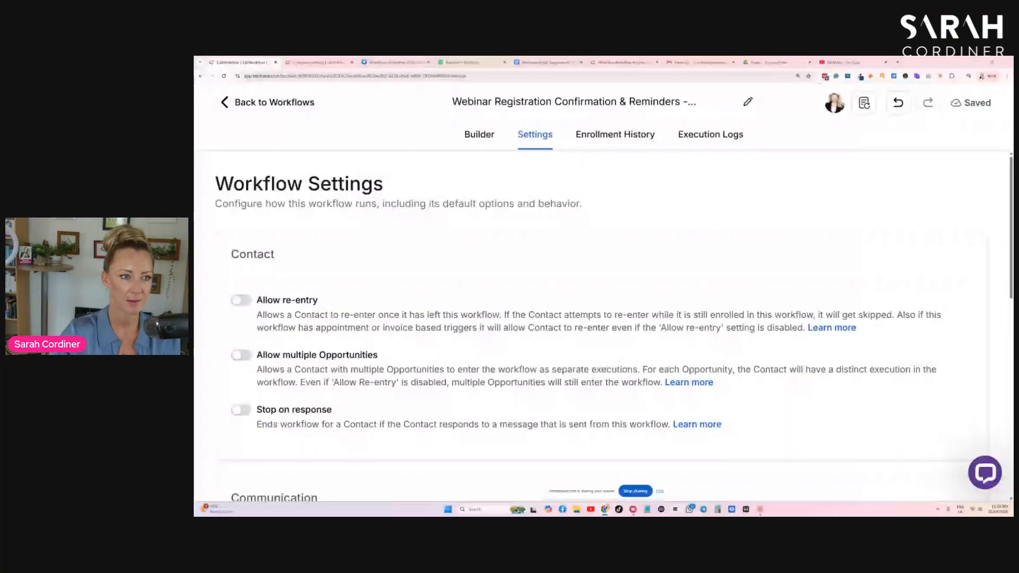
{"action": "left_click", "coordinate": [479, 135]}
{"action": "scroll", "coordinate": [576, 199], "scroll_direction": "up", "scroll_amount": 3}
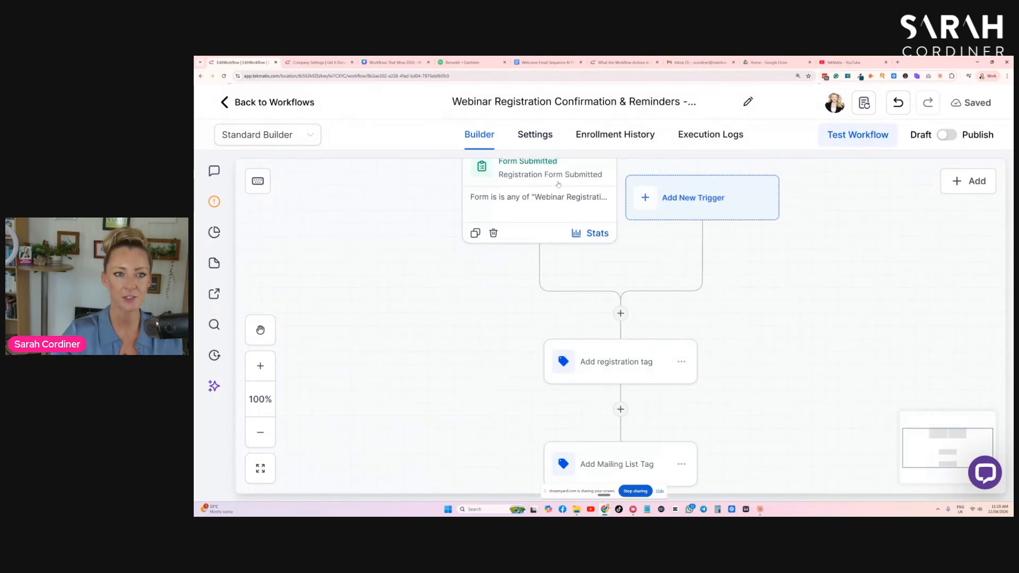
{"action": "scroll", "coordinate": [576, 199], "scroll_direction": "up", "scroll_amount": 1}
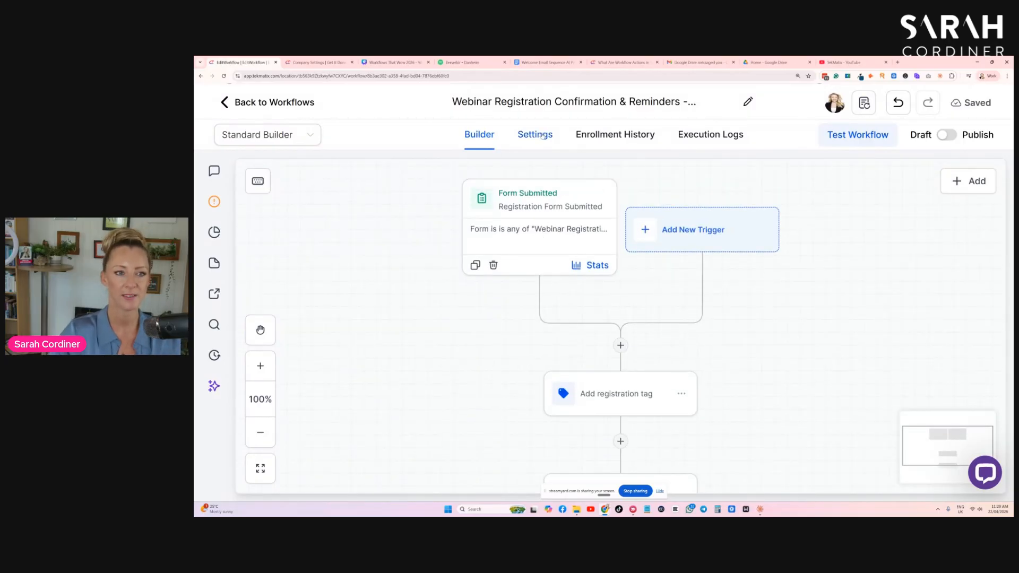
- Review the Allow re-entry option in the workflow's settings and return to the builder without changing it
{"action": "left_click", "coordinate": [542, 136]}
{"action": "left_click_drag", "start_coordinate": [320, 299], "coordinate": [256, 300]}
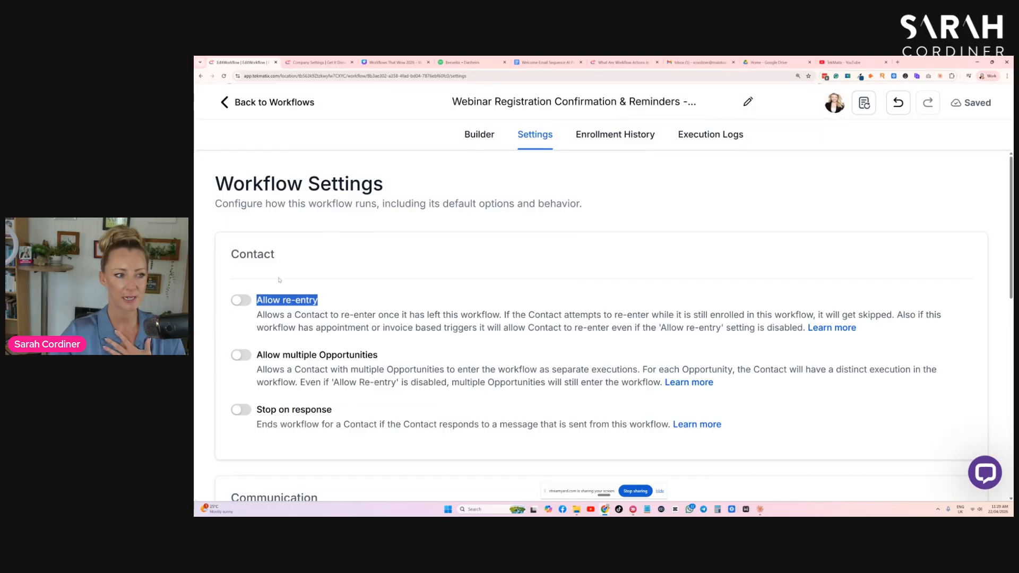
{"action": "left_click", "coordinate": [238, 283]}
{"action": "left_click_drag", "start_coordinate": [328, 313], "coordinate": [416, 302]}
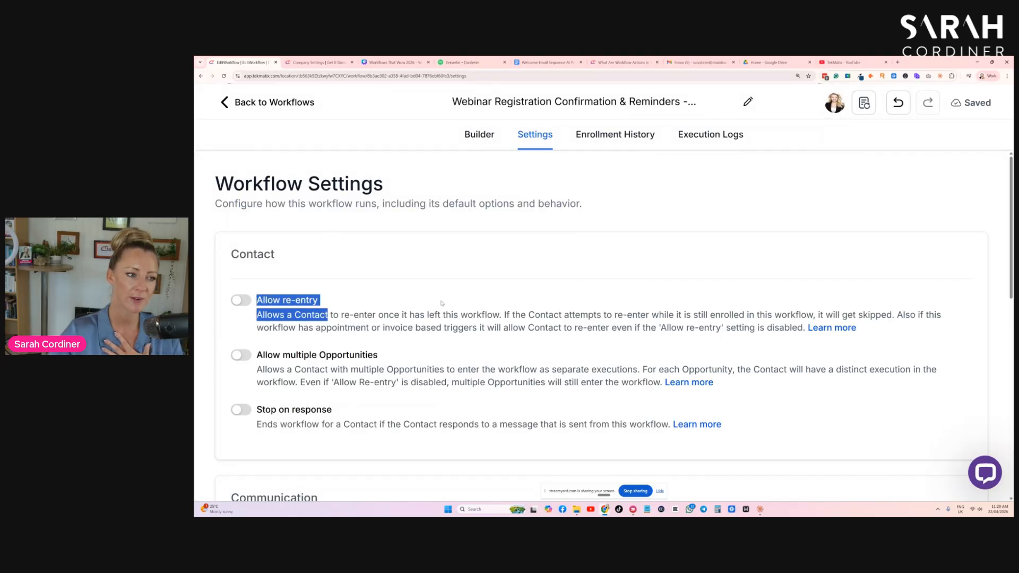
{"action": "left_click", "coordinate": [441, 304]}
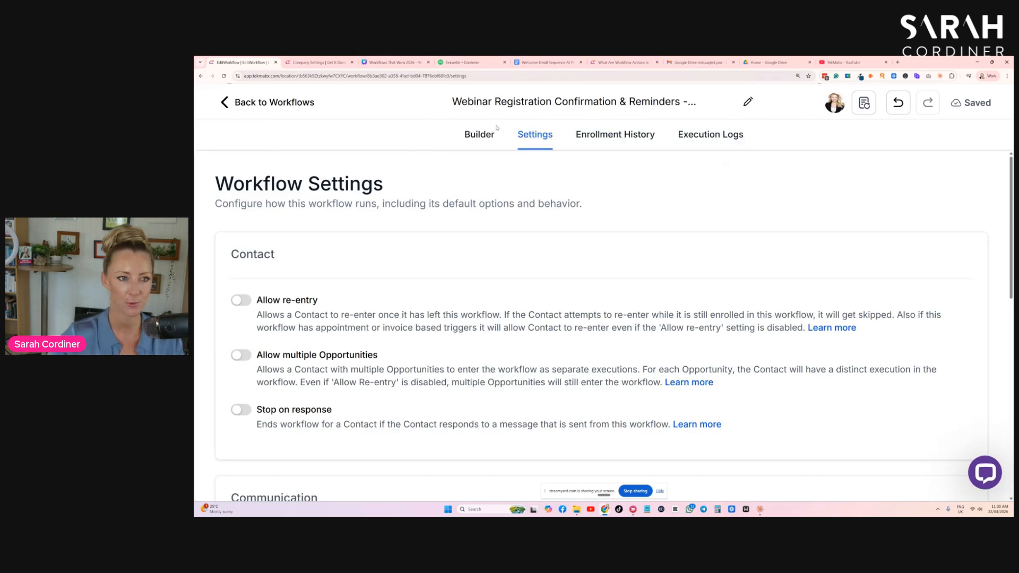
{"action": "left_click", "coordinate": [484, 135]}
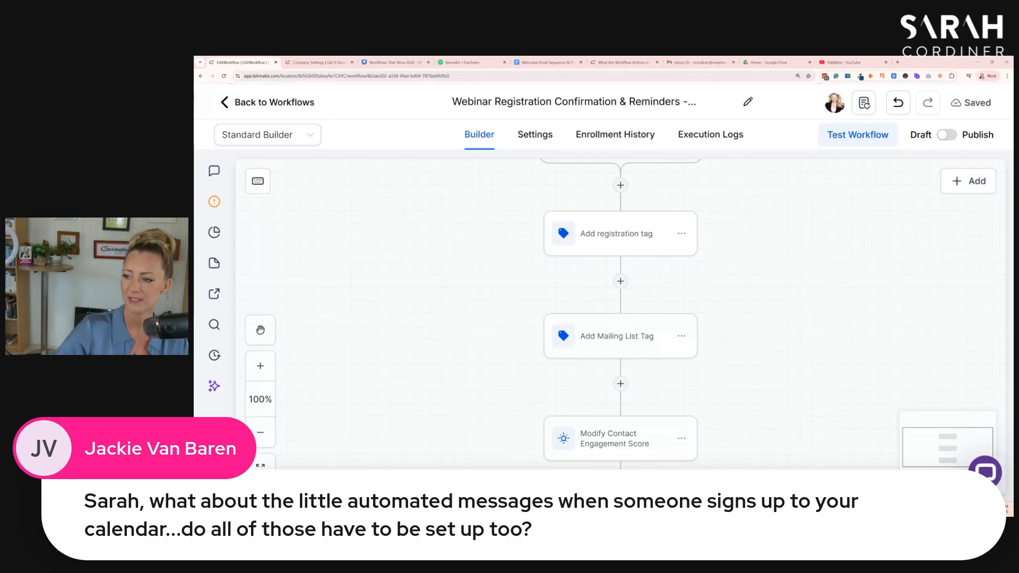
- Leave the webinar workflow and open the calendar settings of the Tekmatix Demo account, reloading the page
{"action": "left_click", "coordinate": [312, 64]}
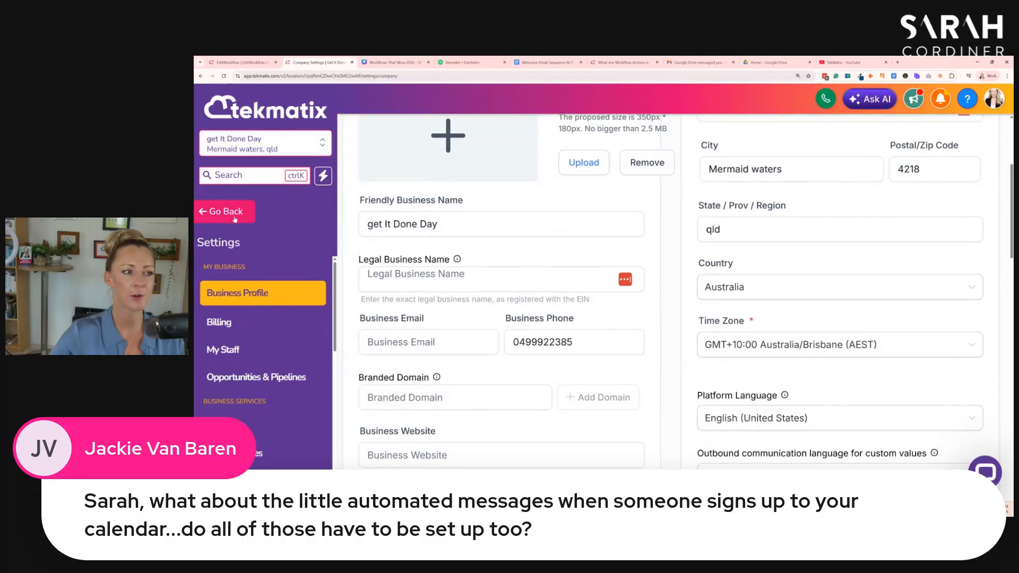
{"action": "left_click", "coordinate": [236, 217]}
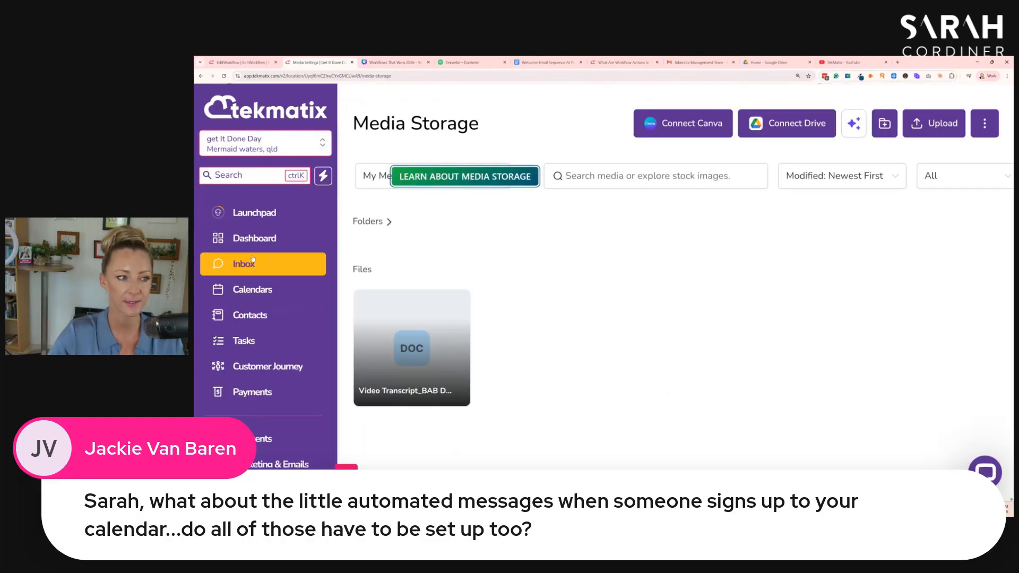
{"action": "left_click", "coordinate": [229, 62]}
{"action": "left_click", "coordinate": [227, 106]}
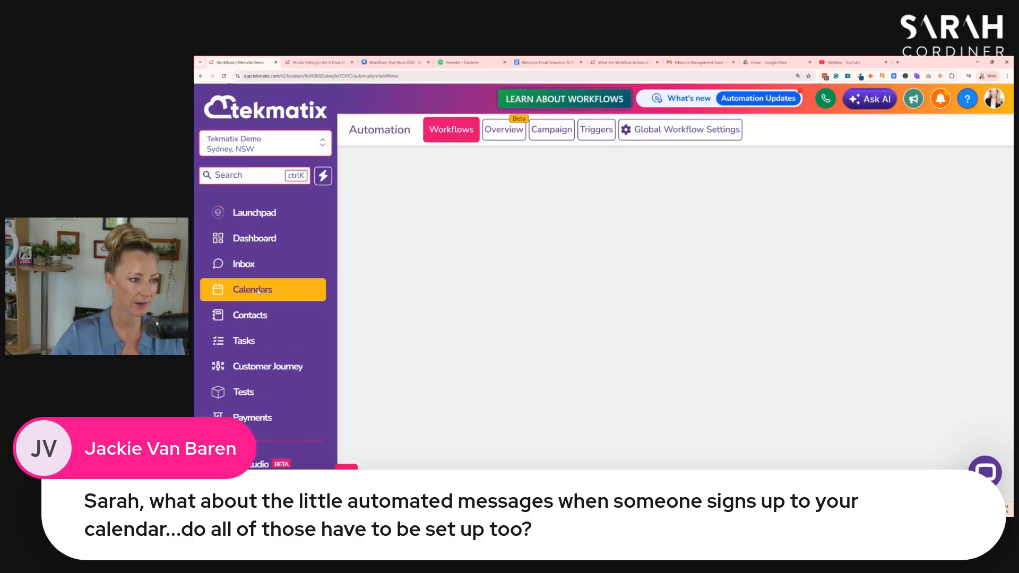
{"action": "left_click", "coordinate": [262, 291]}
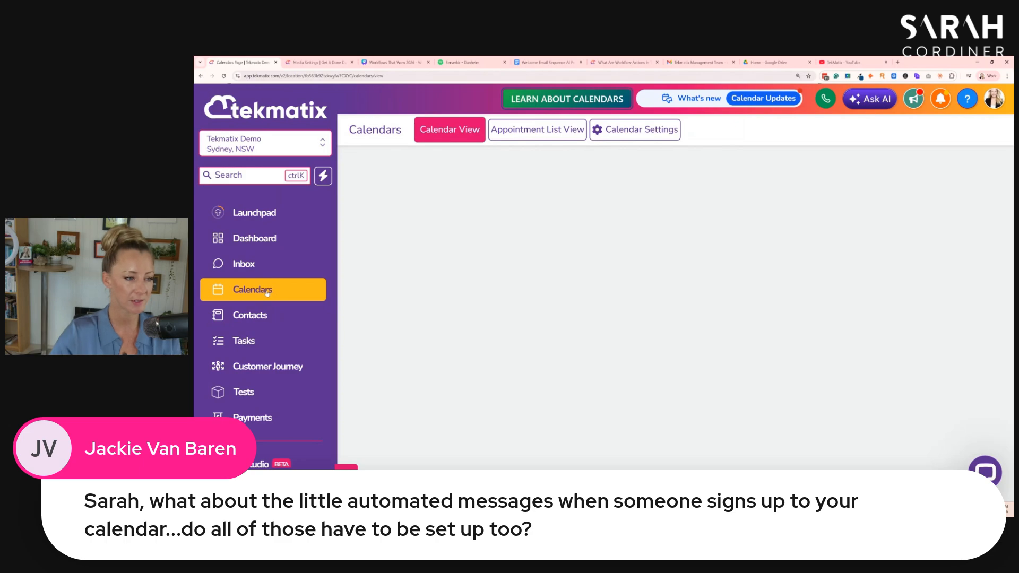
{"action": "left_click", "coordinate": [655, 131]}
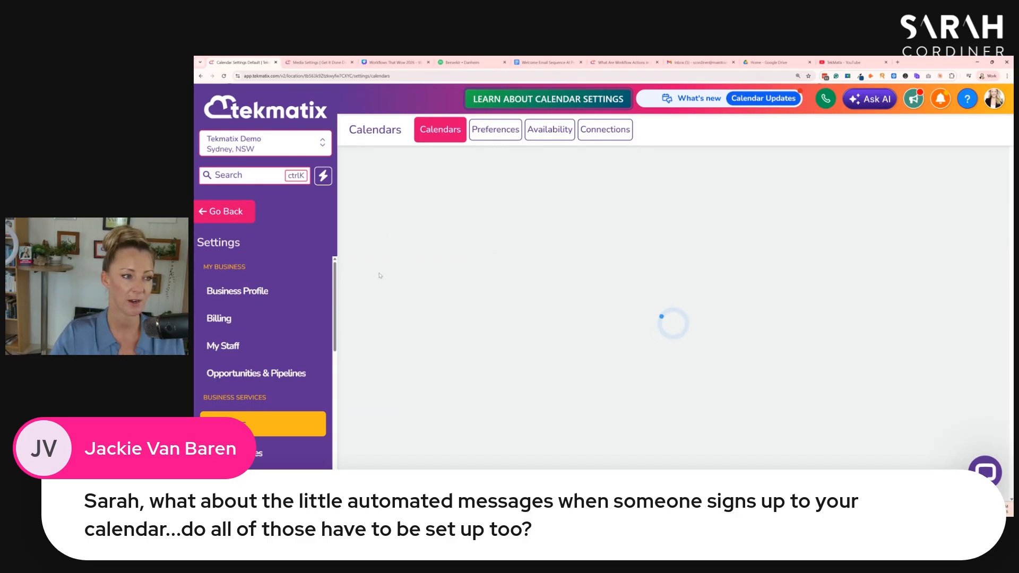
{"action": "left_click", "coordinate": [409, 78]}
{"action": "key", "text": "Return"}
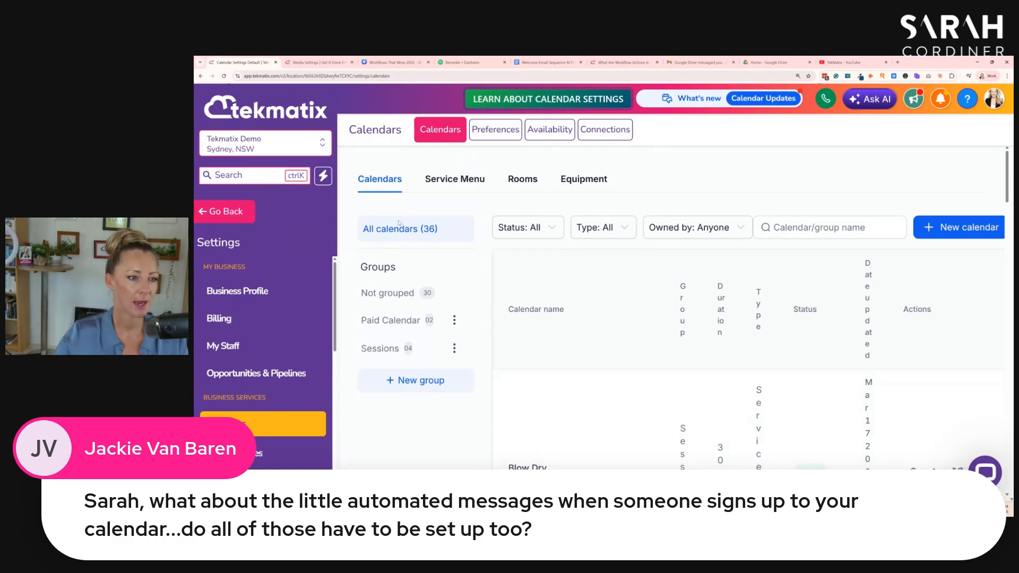
- Find the 60 Mins Call calendar in the calendars list and open it for editing
{"action": "scroll", "coordinate": [478, 265], "scroll_direction": "down", "scroll_amount": 4}
{"action": "scroll", "coordinate": [480, 267], "scroll_direction": "up", "scroll_amount": 4}
{"action": "scroll", "coordinate": [509, 279], "scroll_direction": "down", "scroll_amount": 9}
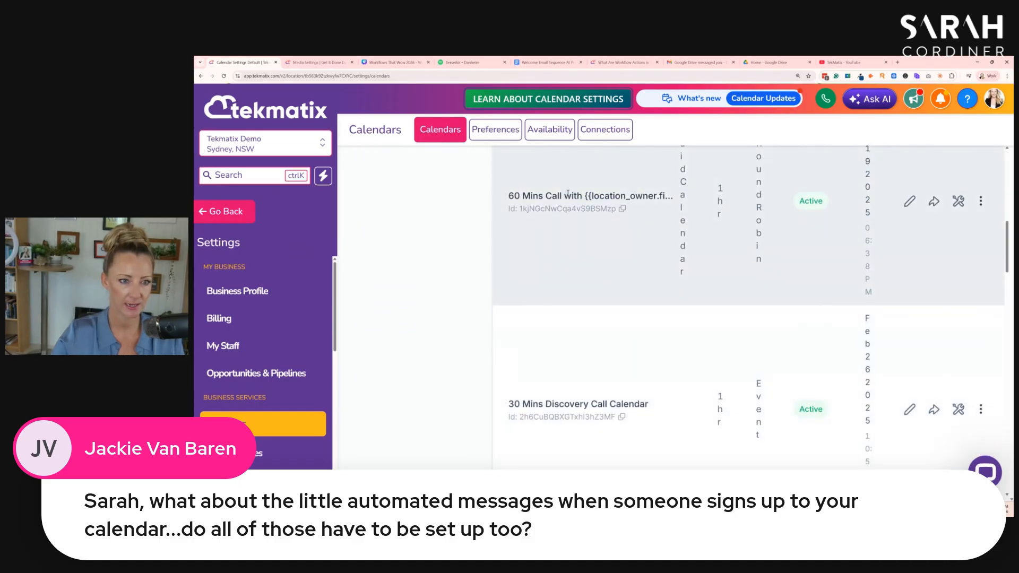
{"action": "left_click", "coordinate": [909, 202]}
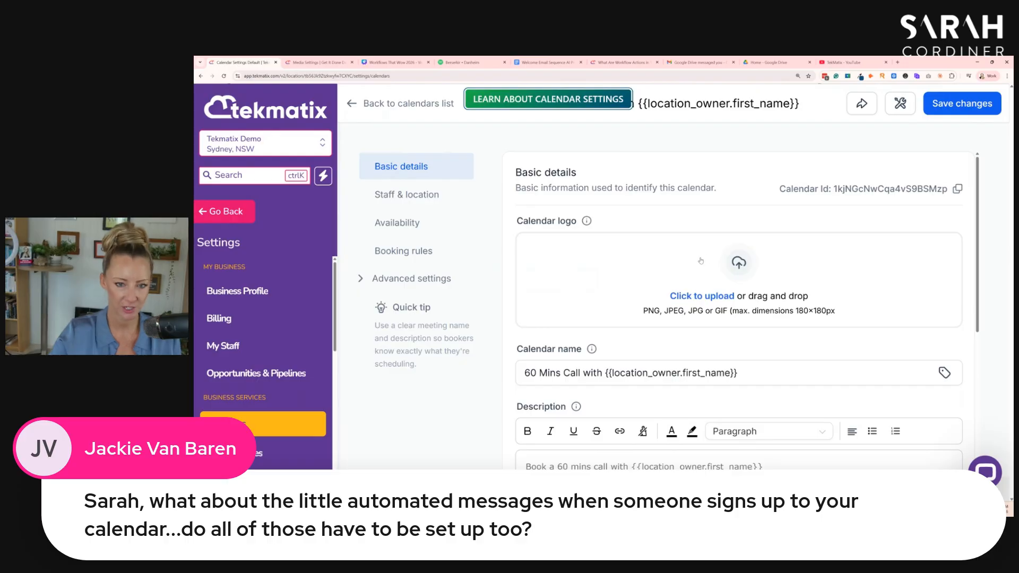
- Review the 60 Mins Call calendar's basic details, staff and location, availability, and booking rules
{"action": "key", "text": "ctrl+minus"}
{"action": "scroll", "coordinate": [550, 230], "scroll_direction": "down", "scroll_amount": 3}
{"action": "left_click", "coordinate": [693, 238]}
{"action": "left_click", "coordinate": [468, 232]}
{"action": "scroll", "coordinate": [580, 275], "scroll_direction": "down", "scroll_amount": 2}
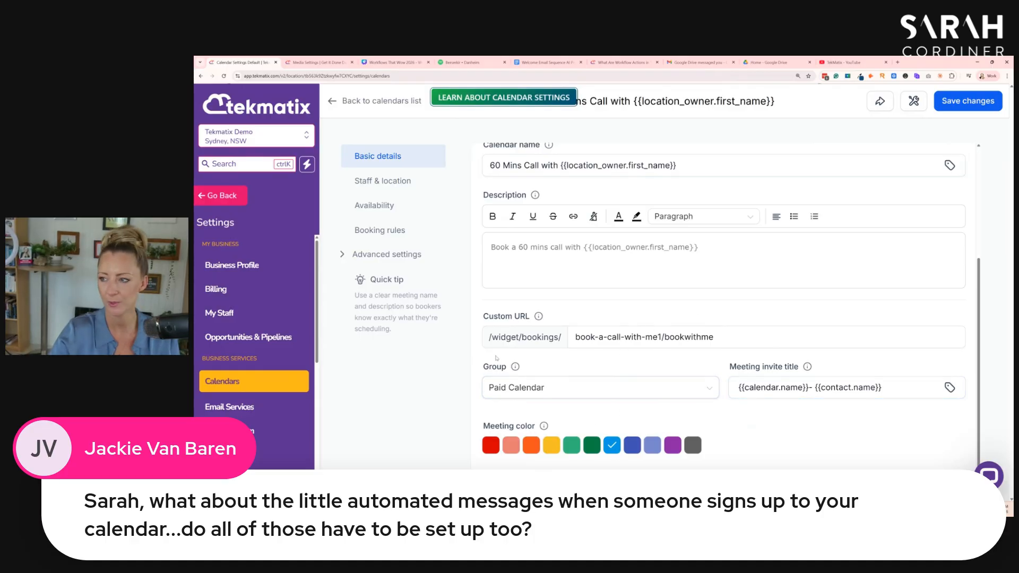
{"action": "scroll", "coordinate": [509, 318], "scroll_direction": "up", "scroll_amount": 2}
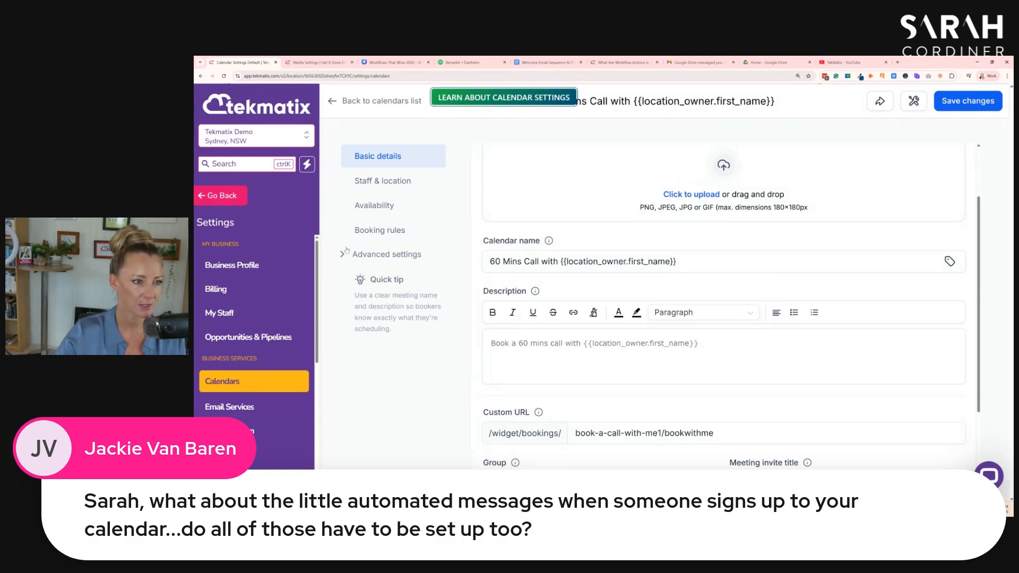
{"action": "left_click", "coordinate": [379, 182]}
{"action": "left_click", "coordinate": [374, 206]}
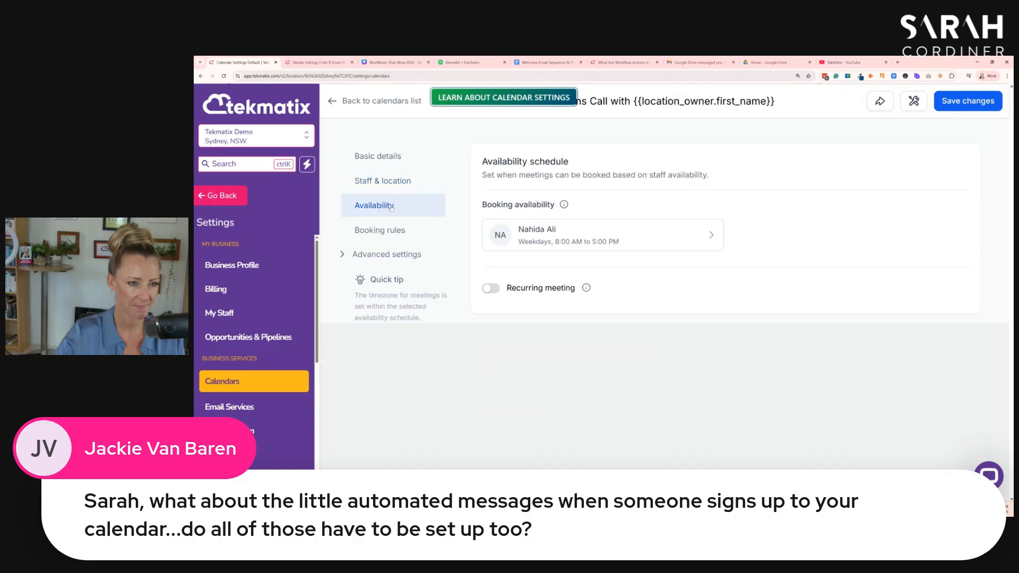
{"action": "left_click", "coordinate": [381, 230]}
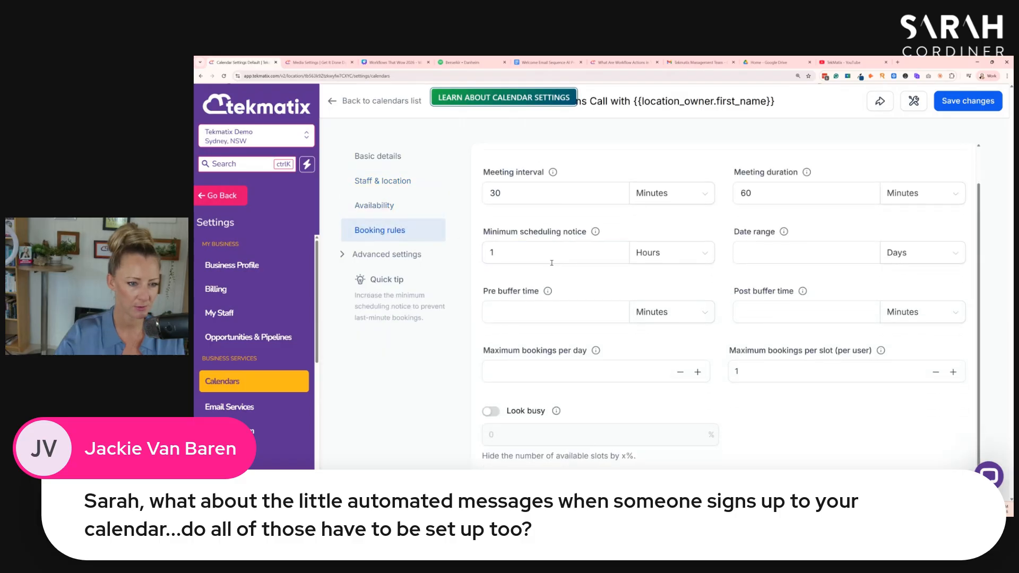
- Open the calendar's notifications and policies, and open the Appointment booked (Status: Unconfirmed) notification for editing
{"action": "left_click", "coordinate": [355, 255]}
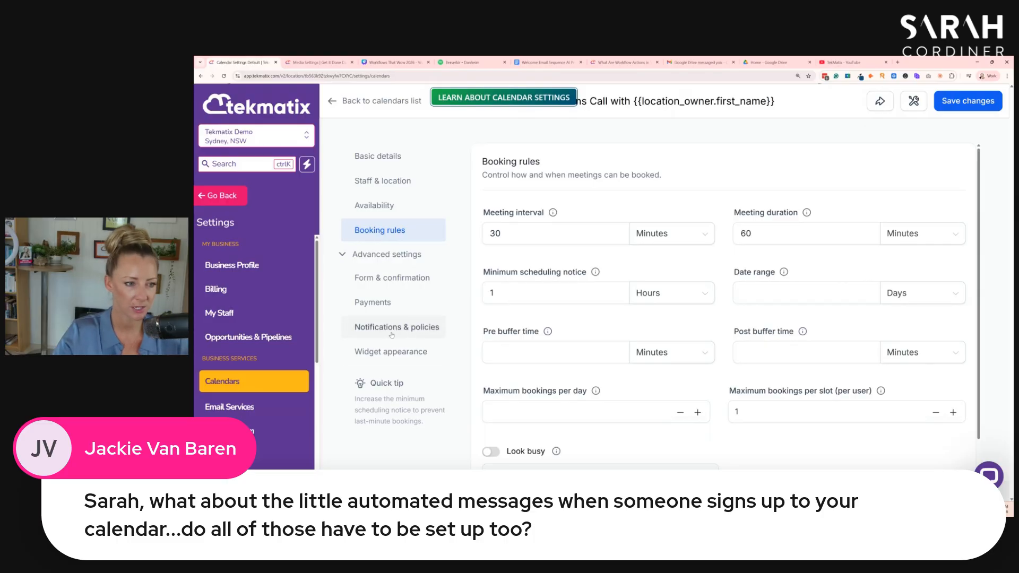
{"action": "left_click", "coordinate": [390, 335]}
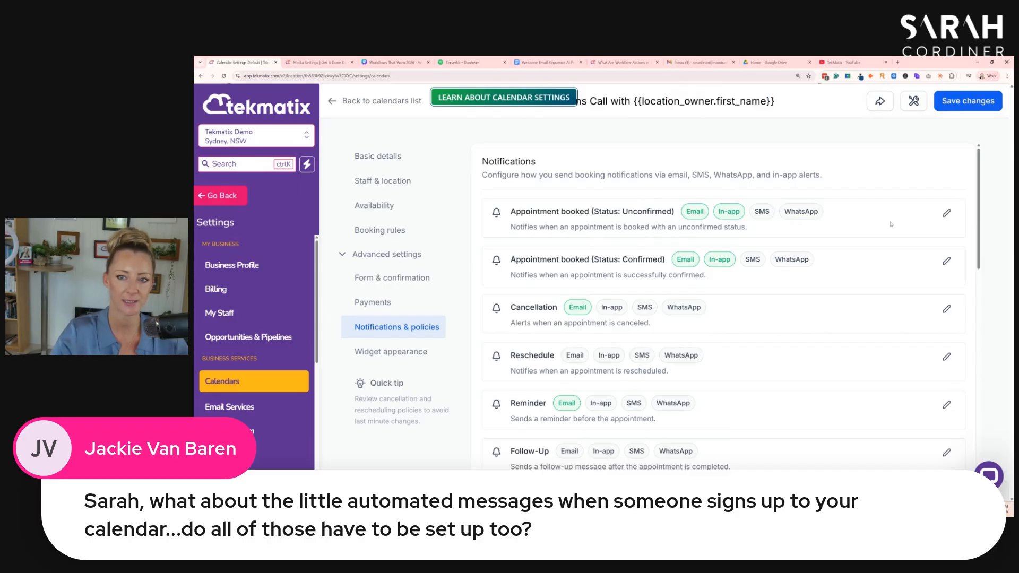
{"action": "left_click", "coordinate": [945, 217]}
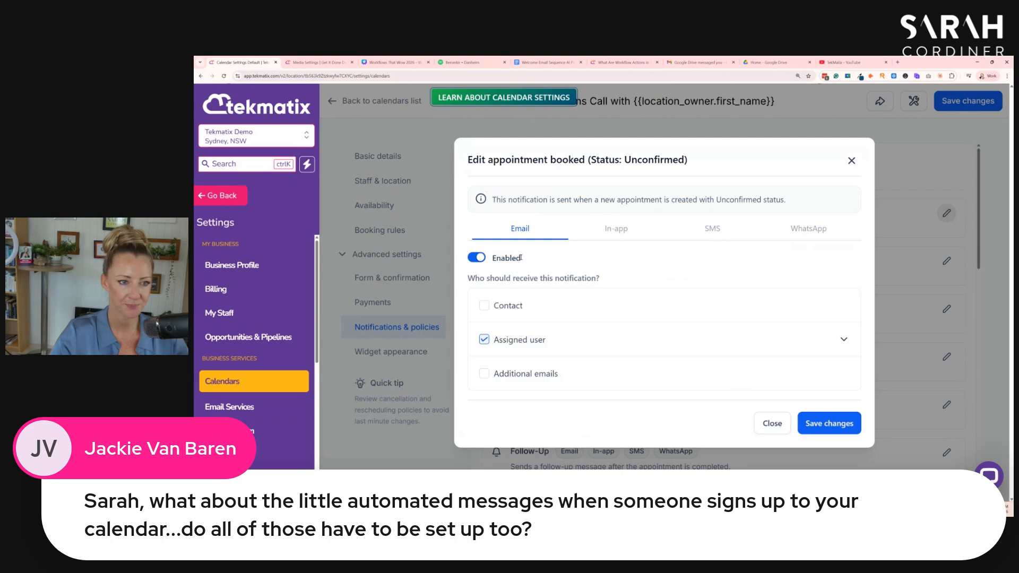
- Disable and re-enable the unconfirmed-booking email notification, and add Contact as a recipient
{"action": "left_click", "coordinate": [480, 259]}
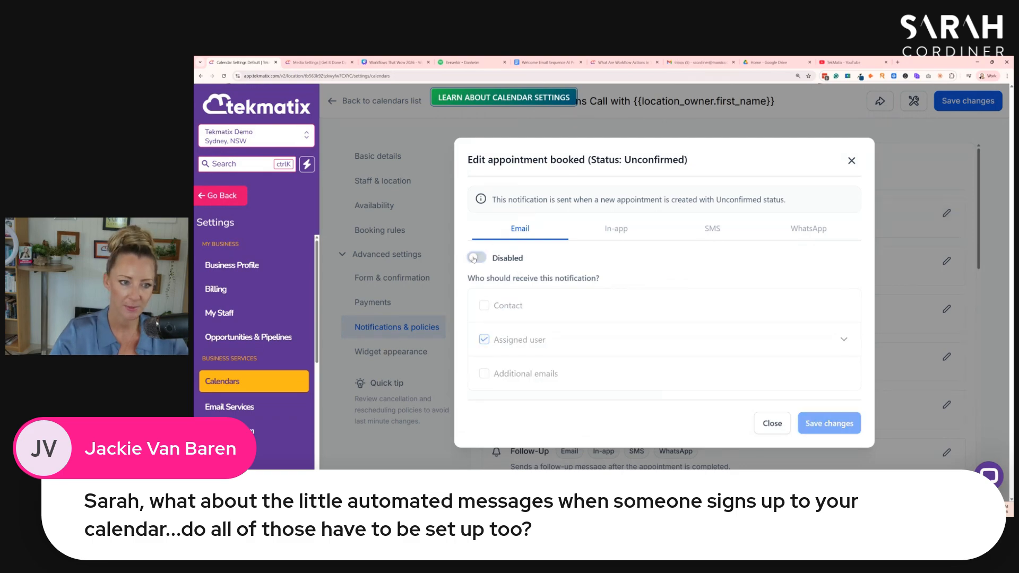
{"action": "left_click", "coordinate": [479, 258]}
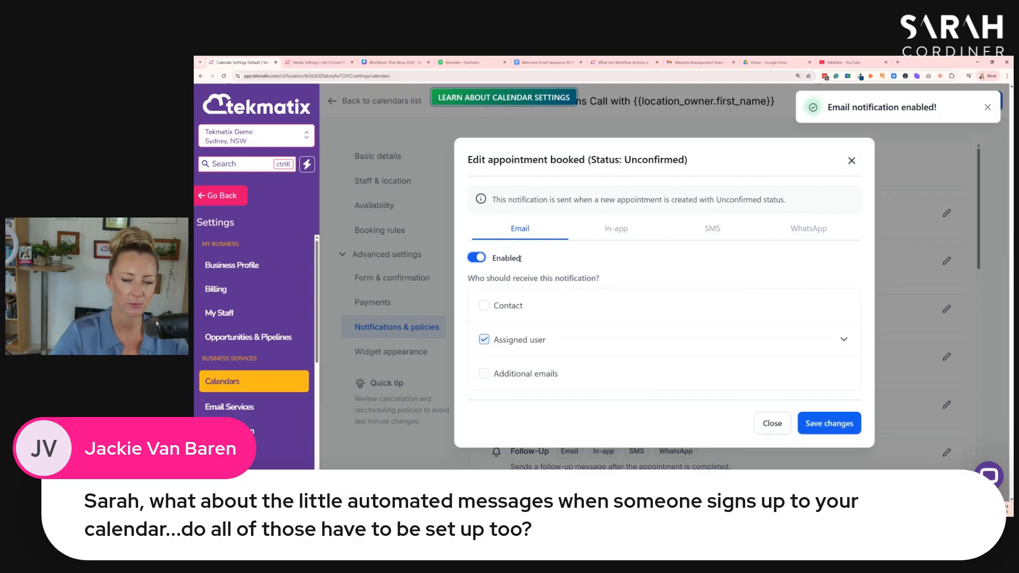
{"action": "left_click", "coordinate": [484, 307]}
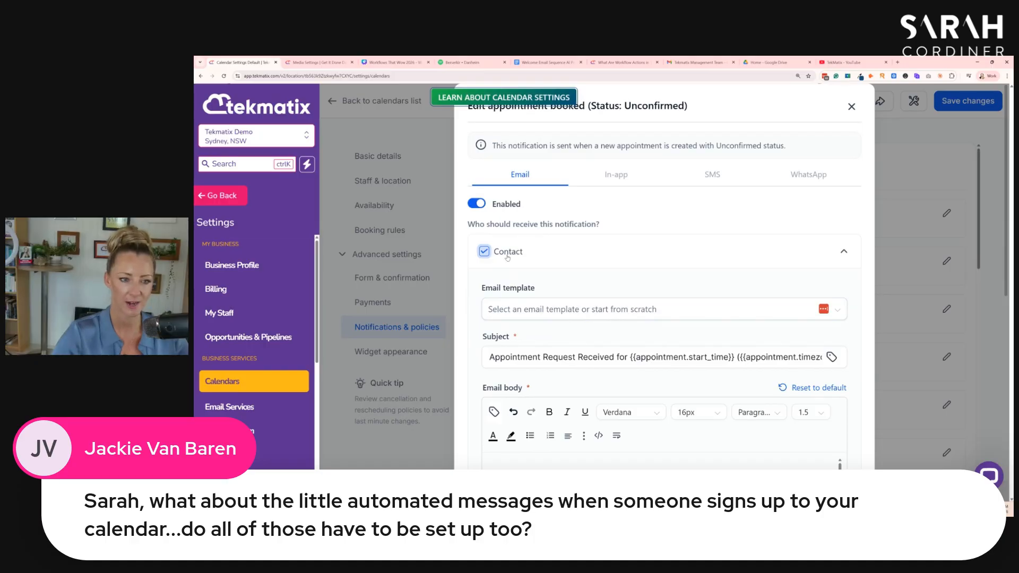
- Review the contact email's template option, subject and default body text for unconfirmed bookings
{"action": "scroll", "coordinate": [530, 276], "scroll_direction": "down", "scroll_amount": 1}
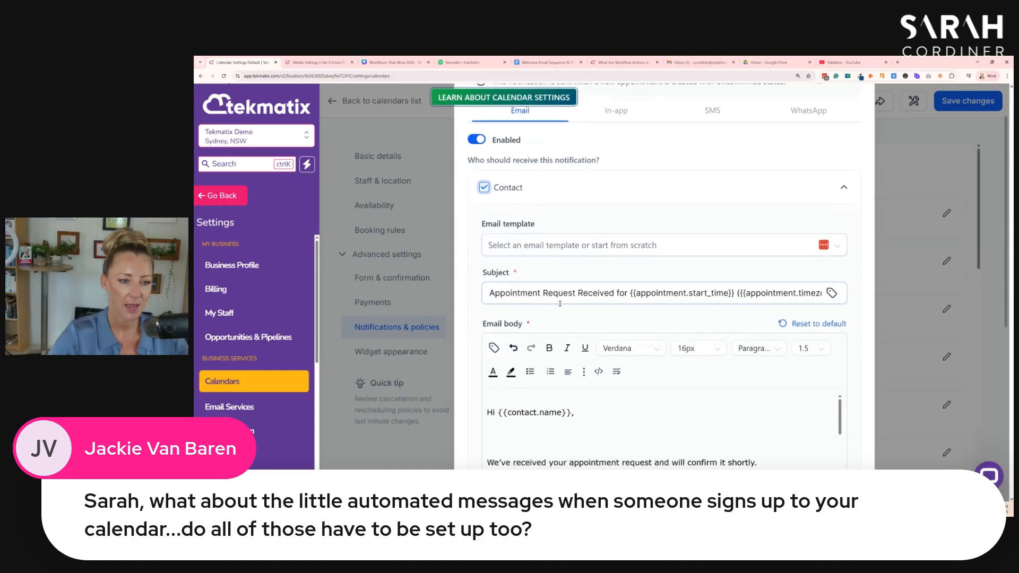
{"action": "scroll", "coordinate": [560, 303], "scroll_direction": "down", "scroll_amount": 2}
{"action": "scroll", "coordinate": [603, 347], "scroll_direction": "down", "scroll_amount": 3}
{"action": "scroll", "coordinate": [602, 348], "scroll_direction": "up", "scroll_amount": 3}
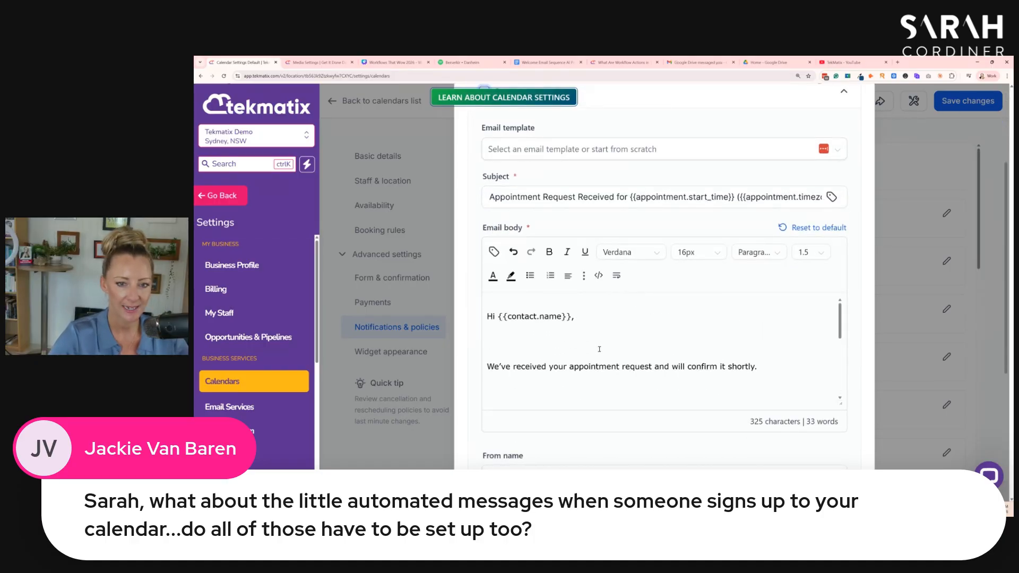
{"action": "scroll", "coordinate": [602, 348], "scroll_direction": "up", "scroll_amount": 4}
{"action": "scroll", "coordinate": [607, 262], "scroll_direction": "down", "scroll_amount": 5}
{"action": "scroll", "coordinate": [603, 249], "scroll_direction": "down", "scroll_amount": 1}
{"action": "scroll", "coordinate": [539, 292], "scroll_direction": "down", "scroll_amount": 3}
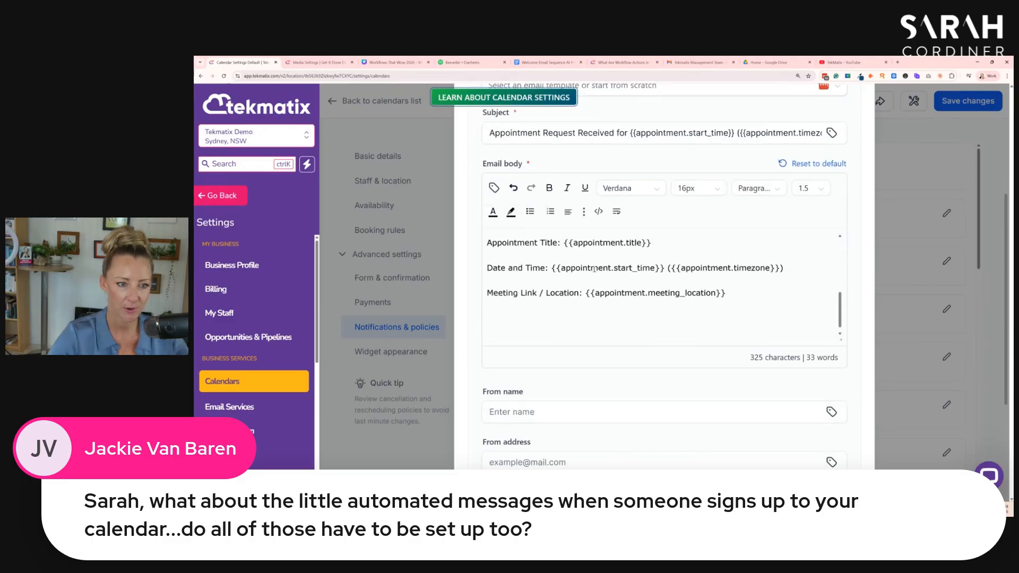
{"action": "scroll", "coordinate": [632, 247], "scroll_direction": "up", "scroll_amount": 4}
{"action": "scroll", "coordinate": [540, 306], "scroll_direction": "down", "scroll_amount": 2}
- Highlight the meeting location, date and time, and appointment title merge fields in the email body
{"action": "left_click", "coordinate": [588, 317]}
{"action": "left_click_drag", "start_coordinate": [728, 317], "coordinate": [583, 317]}
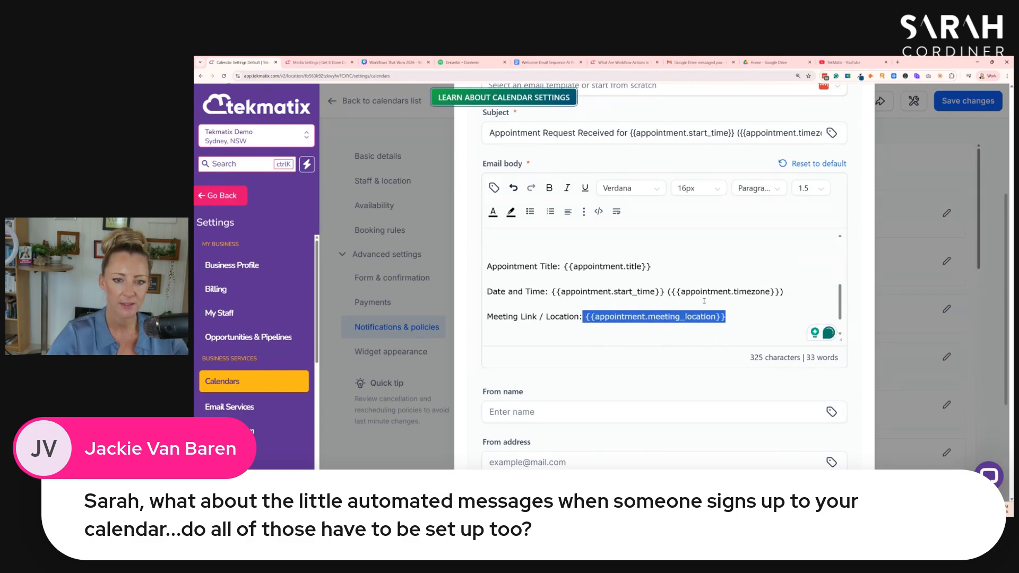
{"action": "left_click", "coordinate": [786, 291]}
{"action": "left_click_drag", "start_coordinate": [785, 292], "coordinate": [548, 292]}
{"action": "left_click_drag", "start_coordinate": [652, 266], "coordinate": [564, 266]}
{"action": "left_click", "coordinate": [609, 243]}
- Review the sender name, sender address and test email options, and close the unconfirmed-booking notification without saving
{"action": "scroll", "coordinate": [616, 265], "scroll_direction": "down", "scroll_amount": 1}
{"action": "scroll", "coordinate": [623, 293], "scroll_direction": "up", "scroll_amount": 4}
{"action": "scroll", "coordinate": [623, 293], "scroll_direction": "down", "scroll_amount": 6}
{"action": "scroll", "coordinate": [658, 255], "scroll_direction": "down", "scroll_amount": 2}
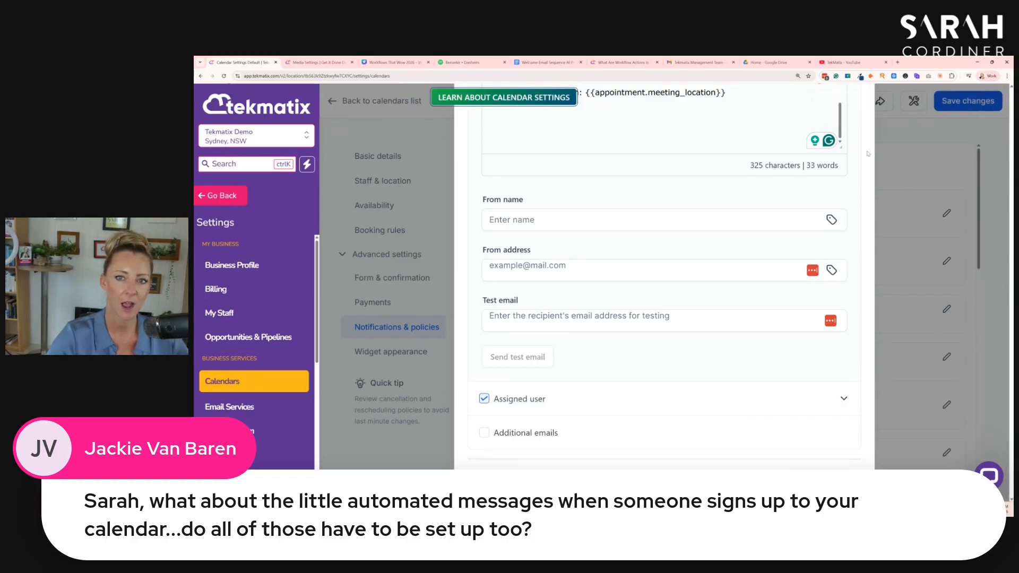
{"action": "scroll", "coordinate": [850, 119], "scroll_direction": "up", "scroll_amount": 8}
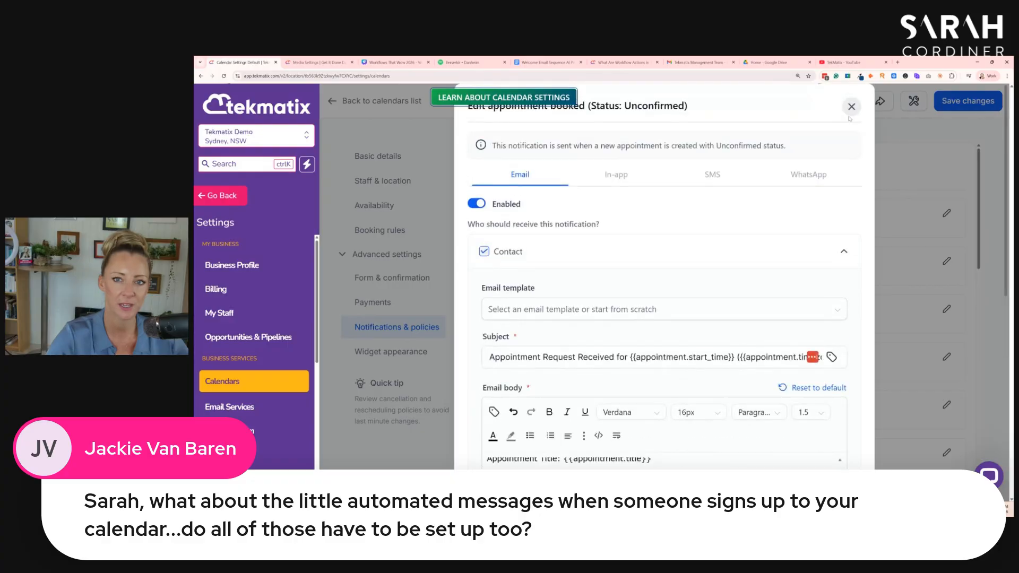
{"action": "left_click", "coordinate": [852, 107]}
- Examine the list of notification types, highlighting Appointment booked, Cancellation, Reschedule and Reminder
{"action": "left_click_drag", "start_coordinate": [606, 212], "coordinate": [508, 216]}
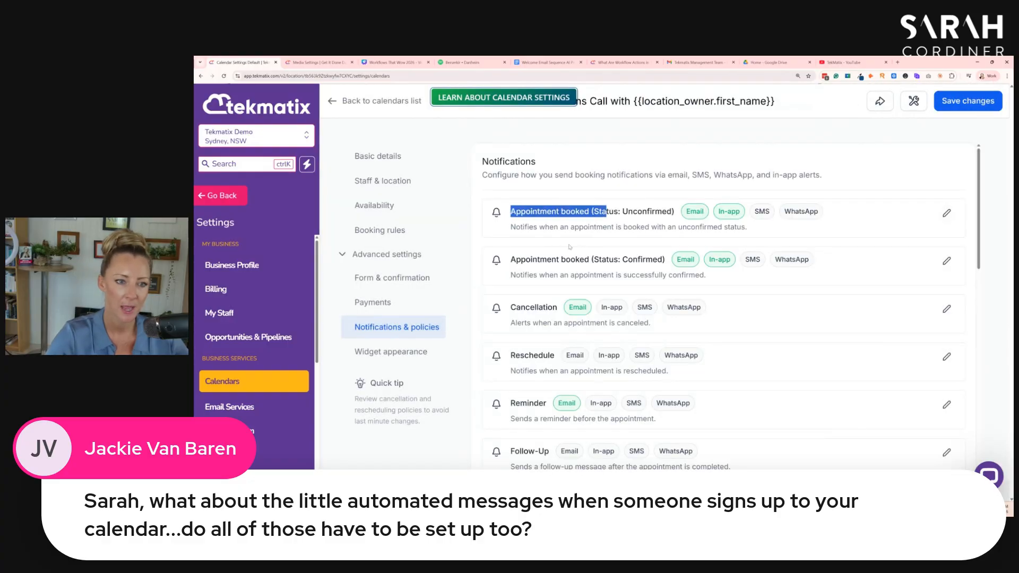
{"action": "left_click_drag", "start_coordinate": [557, 308], "coordinate": [510, 324]}
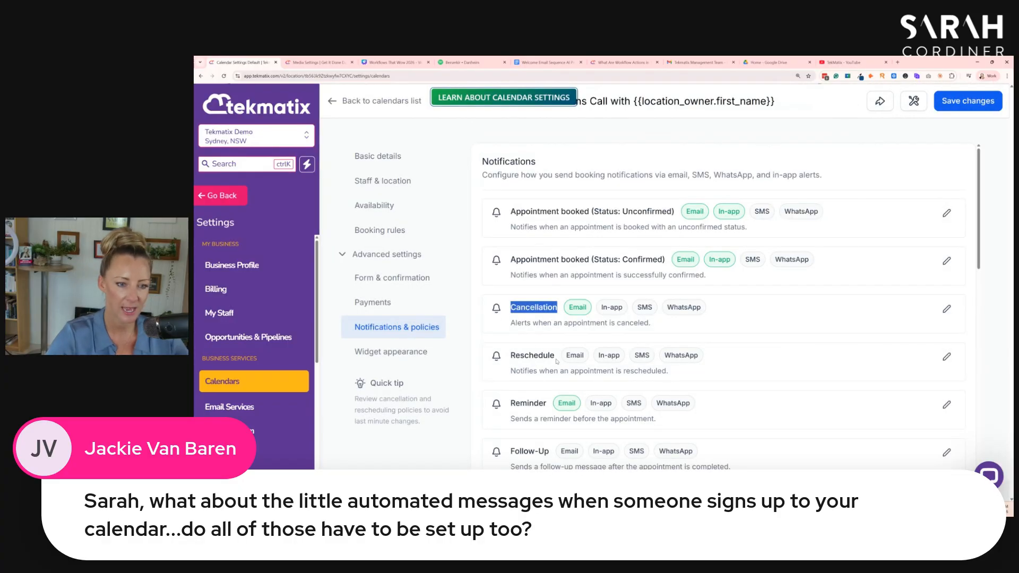
{"action": "left_click_drag", "start_coordinate": [555, 364], "coordinate": [504, 357]}
{"action": "scroll", "coordinate": [552, 344], "scroll_direction": "down", "scroll_amount": 3}
{"action": "left_click_drag", "start_coordinate": [552, 245], "coordinate": [499, 248]}
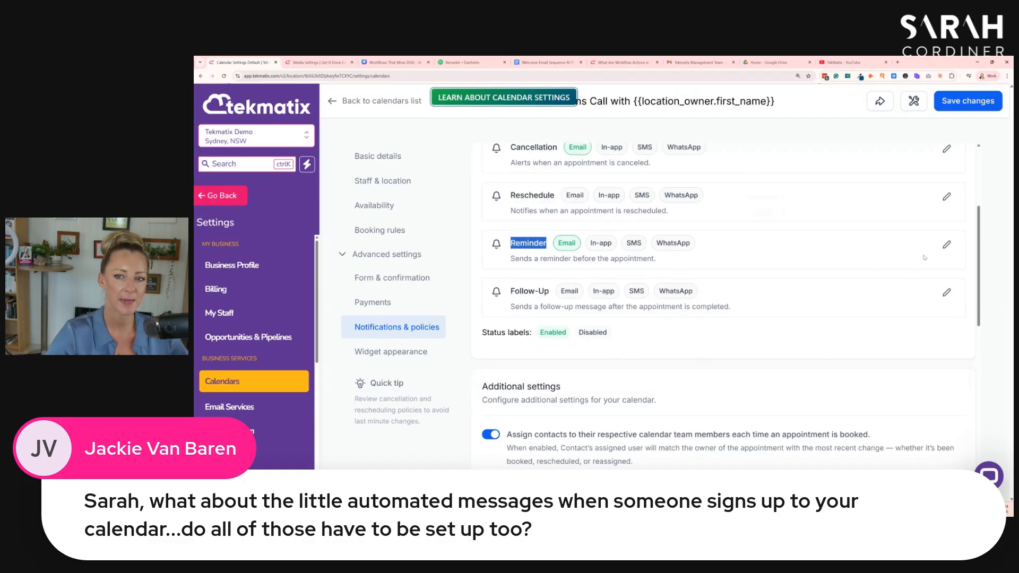
- Open the Reminder notification and review the contact email's trigger time and time unit options
{"action": "left_click", "coordinate": [948, 245]}
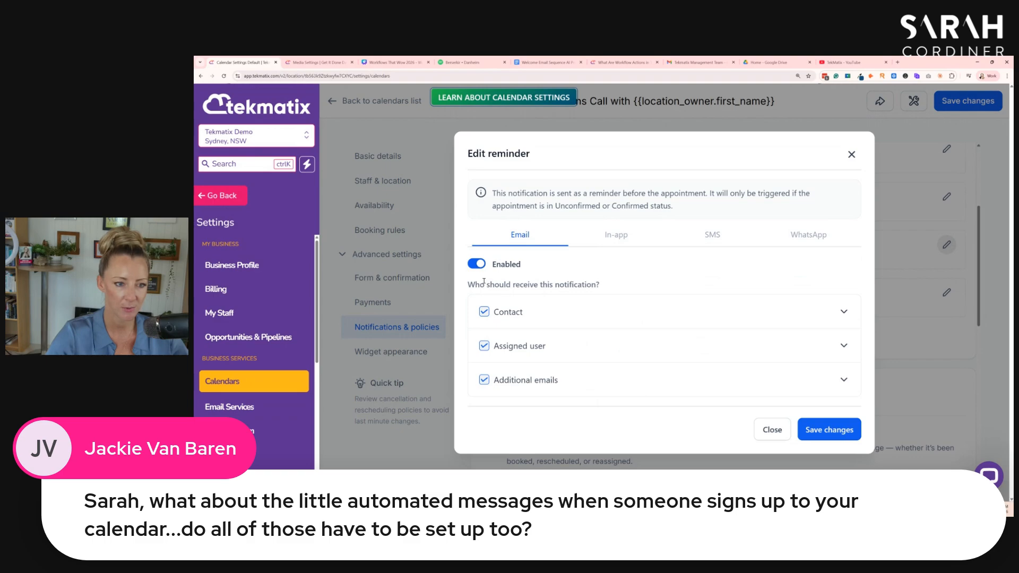
{"action": "left_click", "coordinate": [818, 318]}
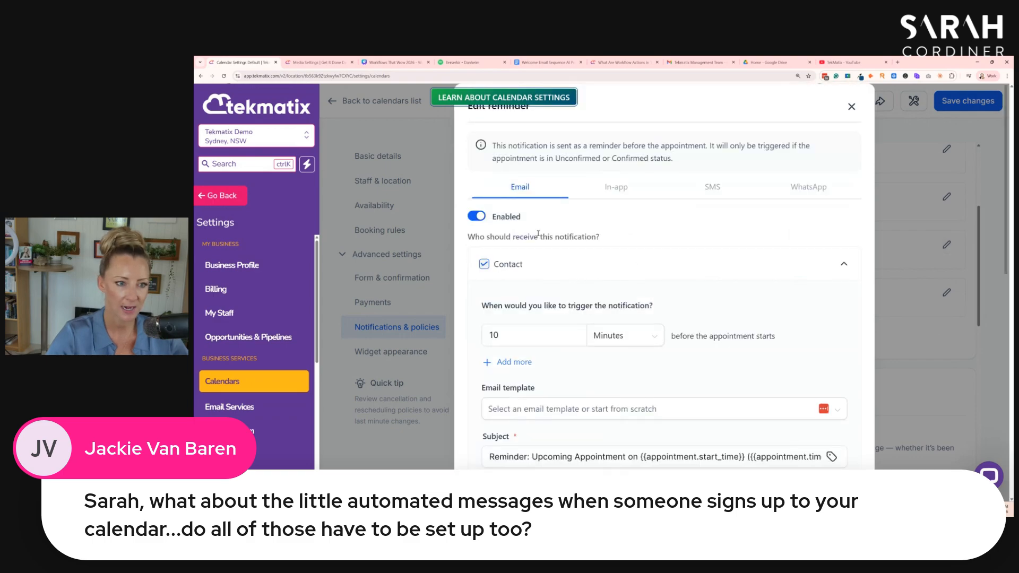
{"action": "scroll", "coordinate": [511, 287], "scroll_direction": "down", "scroll_amount": 2}
{"action": "left_click", "coordinate": [625, 272]}
{"action": "left_click", "coordinate": [610, 298]}
- Review the rest of the contact reminder email's settings and close the notification without saving
{"action": "scroll", "coordinate": [585, 266], "scroll_direction": "down", "scroll_amount": 5}
{"action": "scroll", "coordinate": [585, 266], "scroll_direction": "down", "scroll_amount": 2}
{"action": "scroll", "coordinate": [586, 255], "scroll_direction": "up", "scroll_amount": 4}
{"action": "scroll", "coordinate": [586, 248], "scroll_direction": "up", "scroll_amount": 4}
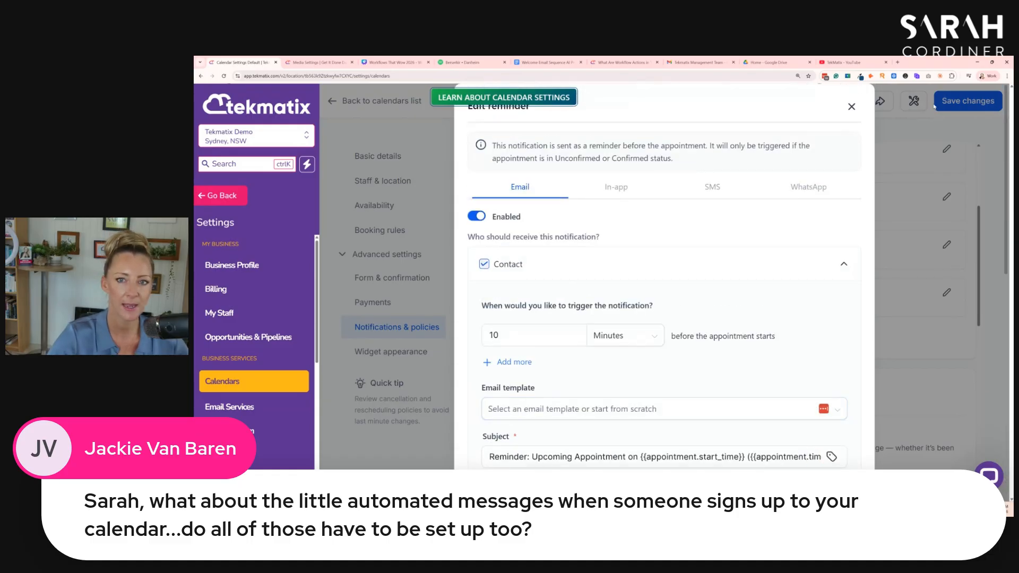
{"action": "left_click", "coordinate": [851, 106]}
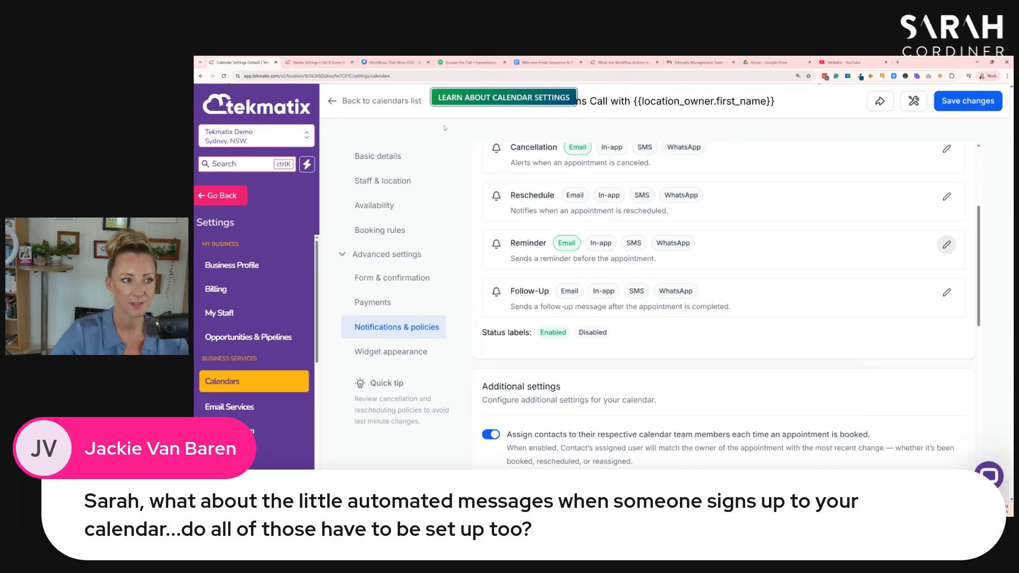
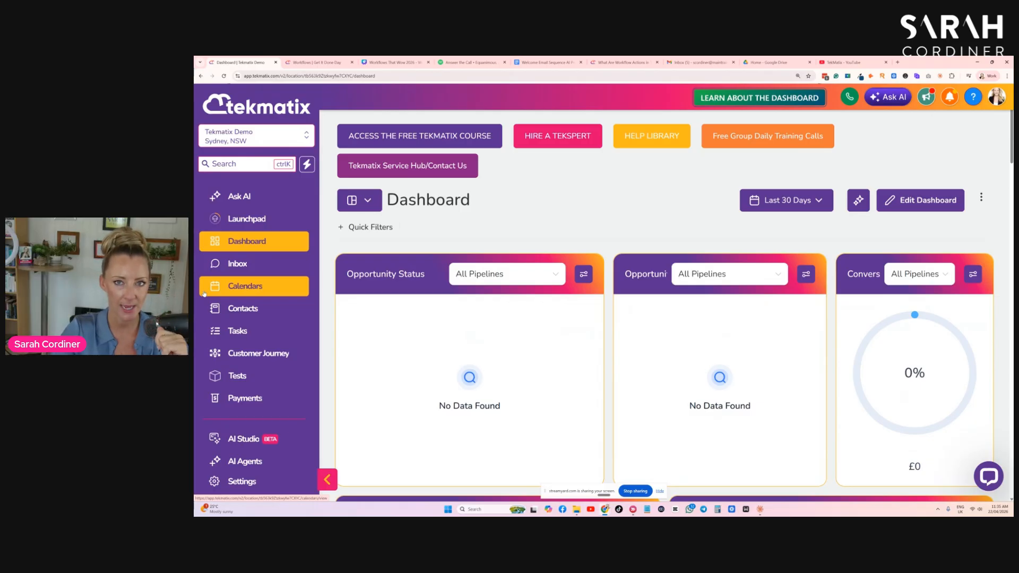
- Open the product list in Payments and start creating a new product
{"action": "left_click", "coordinate": [243, 401]}
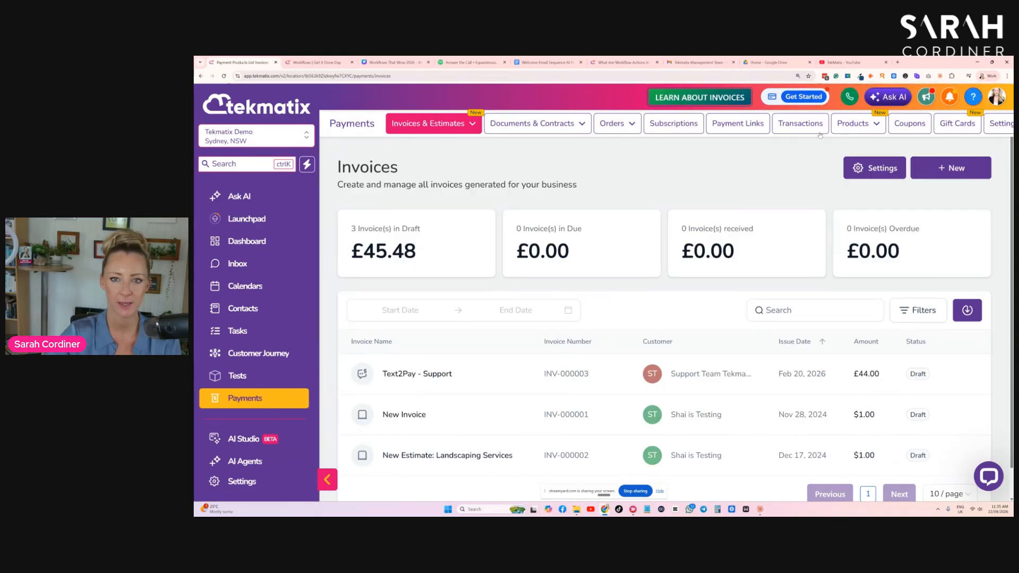
{"action": "left_click", "coordinate": [855, 123]}
{"action": "left_click", "coordinate": [832, 144]}
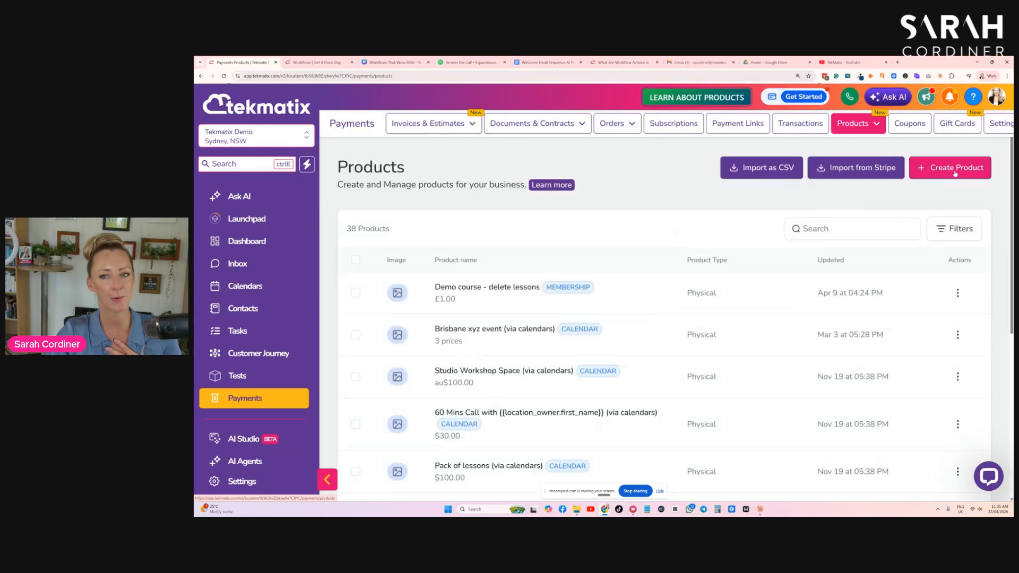
{"action": "left_click", "coordinate": [948, 169]}
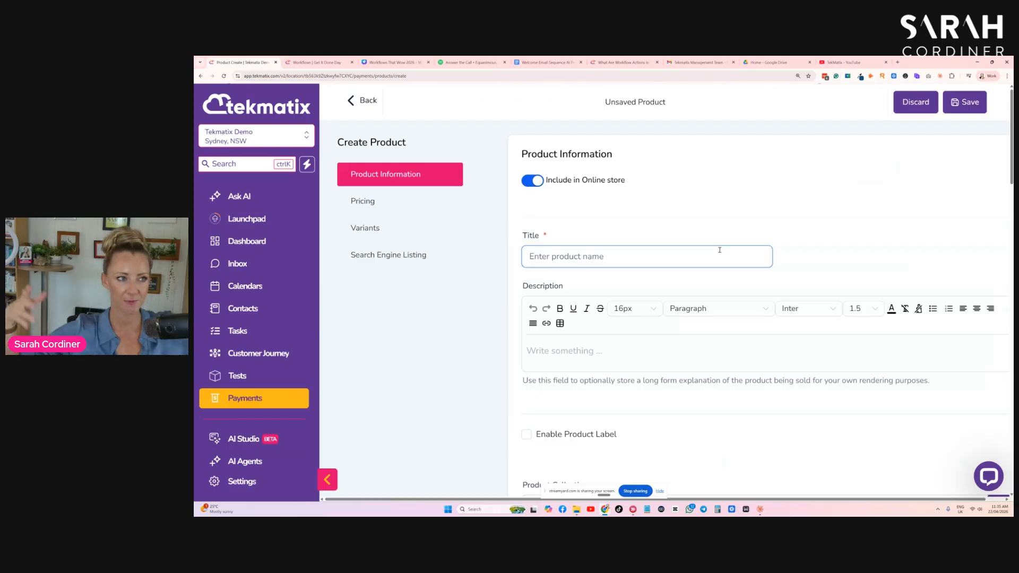
- Title the product "sARAH'S wORKFLOWS WEBINAR ($47 AUD)" and enter the description "Full access and the replay to Sarah's Workflows webinar"
{"action": "left_click", "coordinate": [635, 255]}
{"action": "type", "text": "sARAH"}
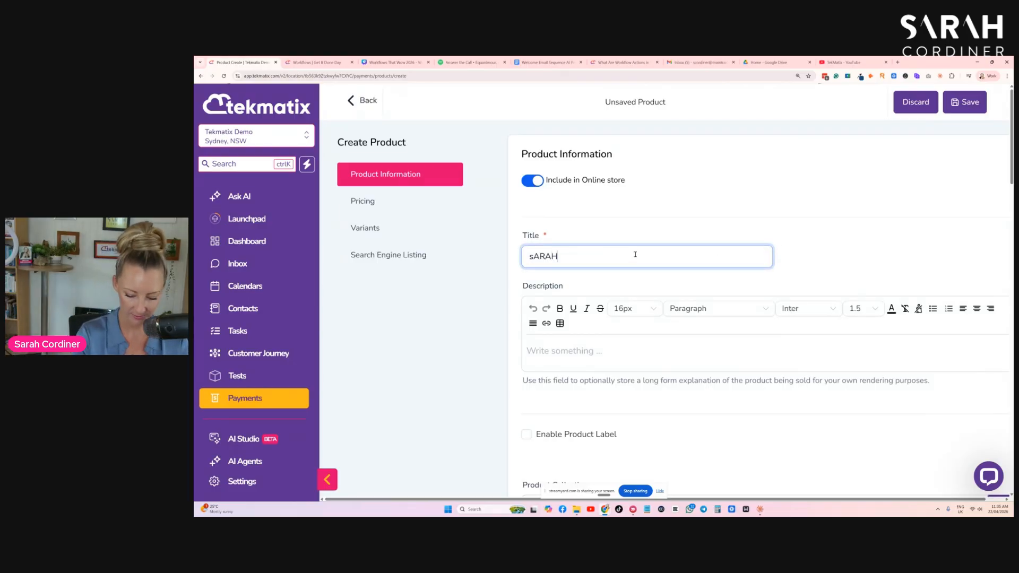
{"action": "type", "text": "'S wORKS"}
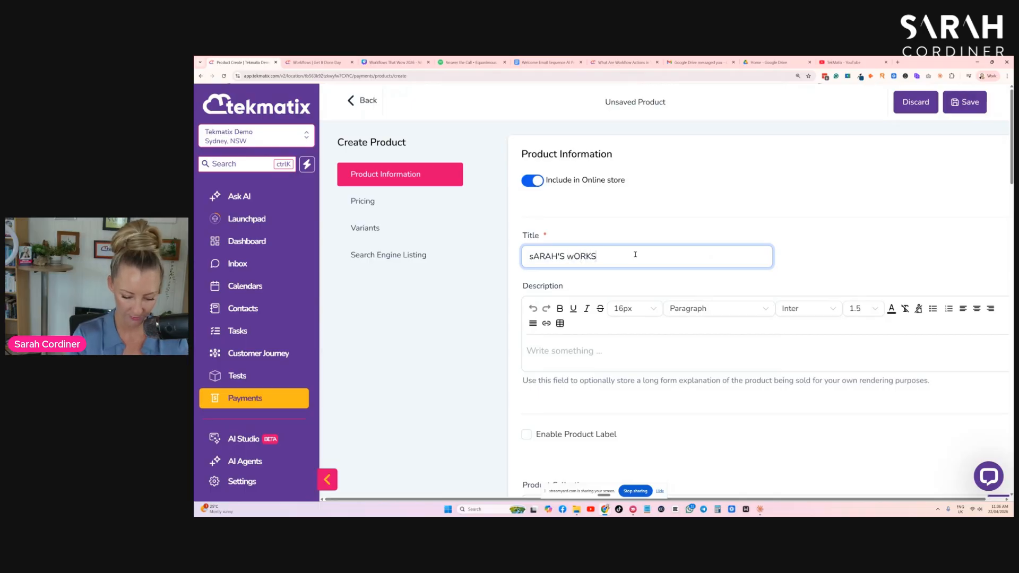
{"action": "key", "text": "BackSpace"}
{"action": "type", "text": "FLOW"}
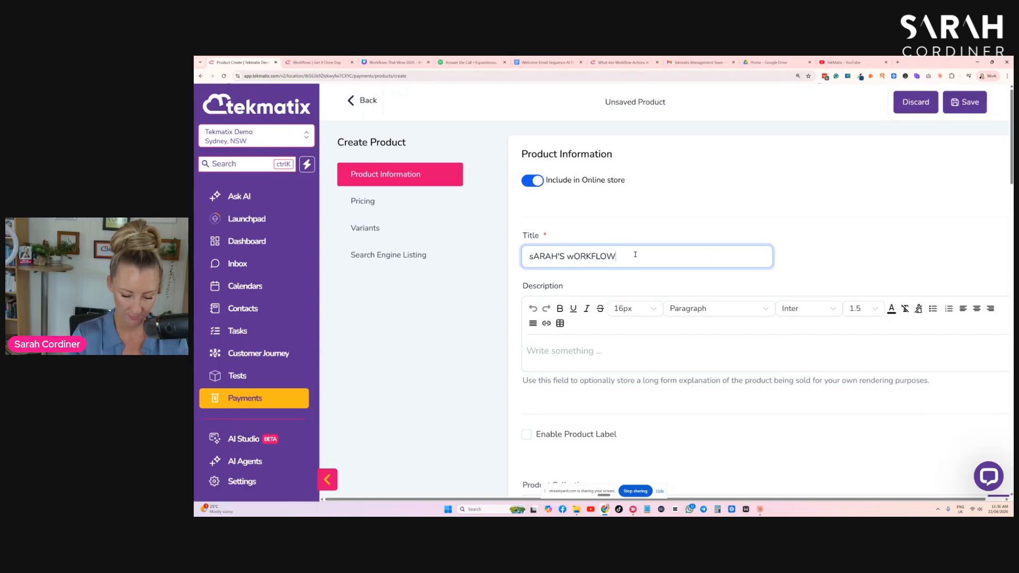
{"action": "type", "text": "S WEBINAR"}
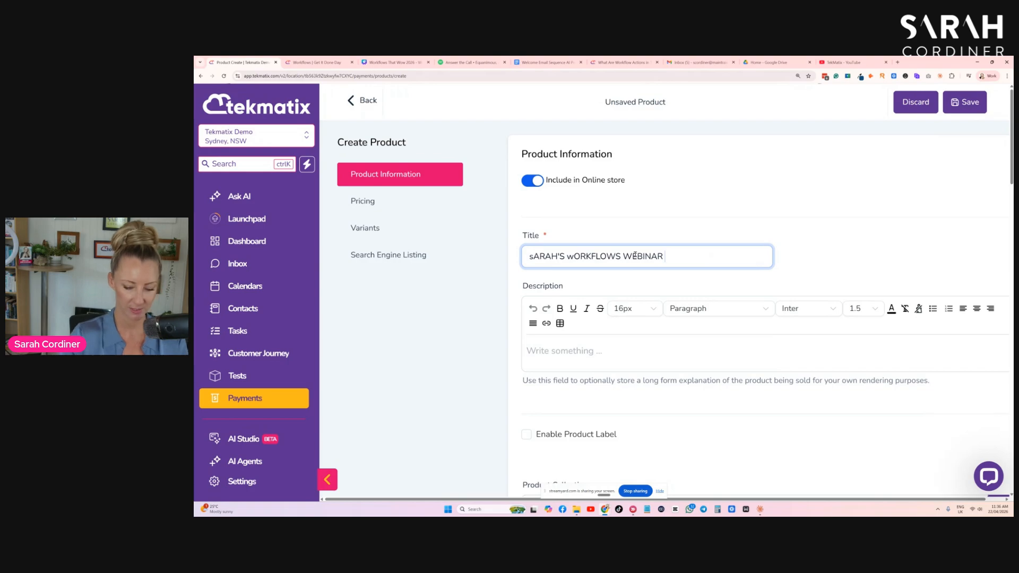
{"action": "type", "text": " ($47"}
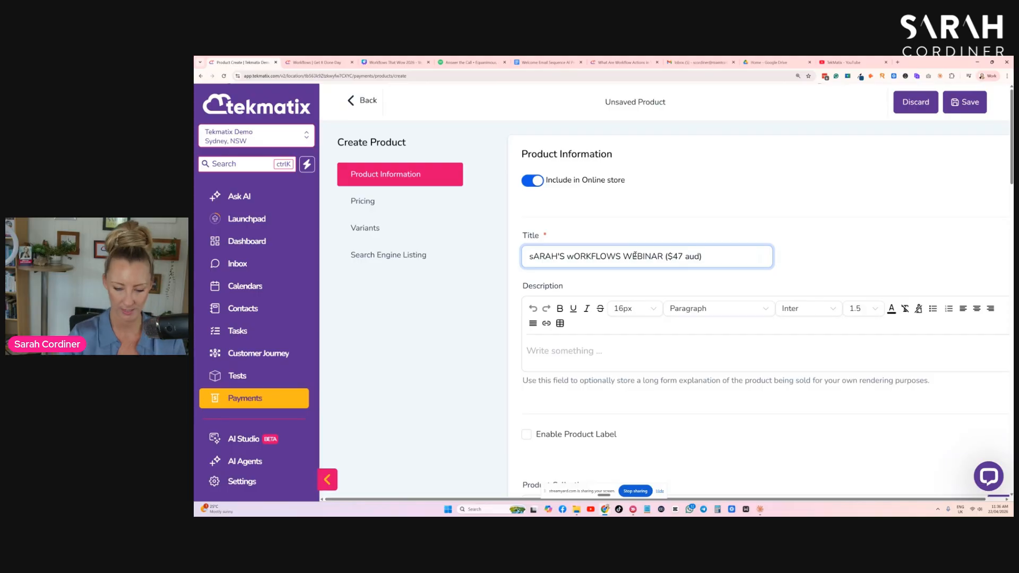
{"action": "type", "text": "AUD"}
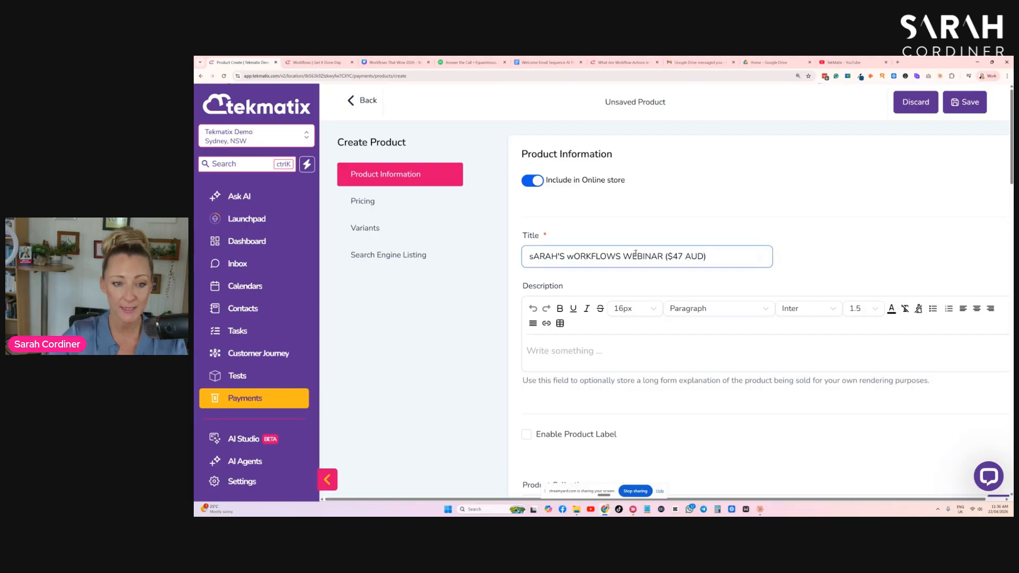
{"action": "left_click", "coordinate": [563, 360]}
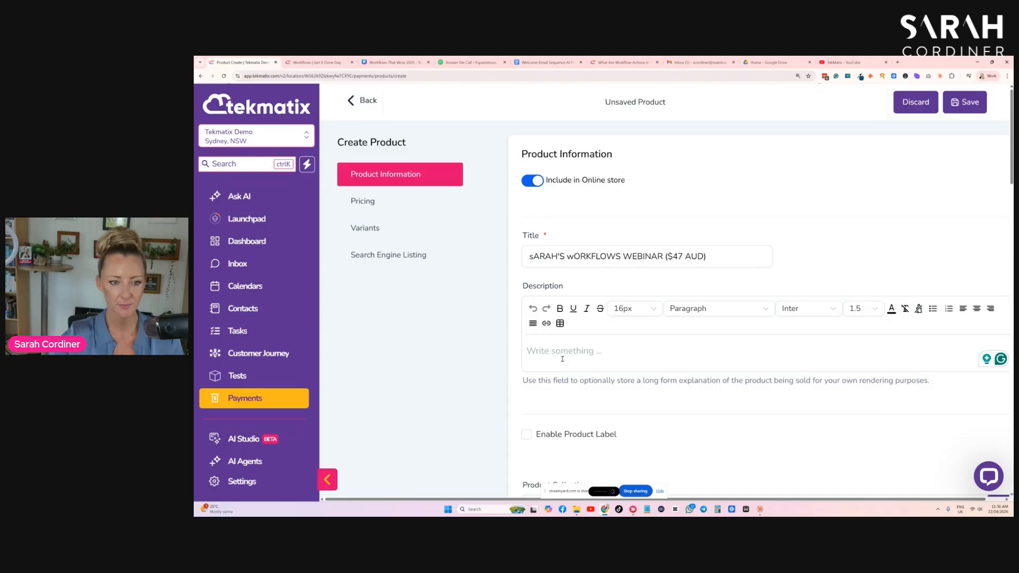
{"action": "type", "text": "Full access and the replay to Sarah's Workflows webinar"}
- Choose AUD as the product's price currency and set the amount to 47
{"action": "scroll", "coordinate": [552, 297], "scroll_direction": "down", "scroll_amount": 3}
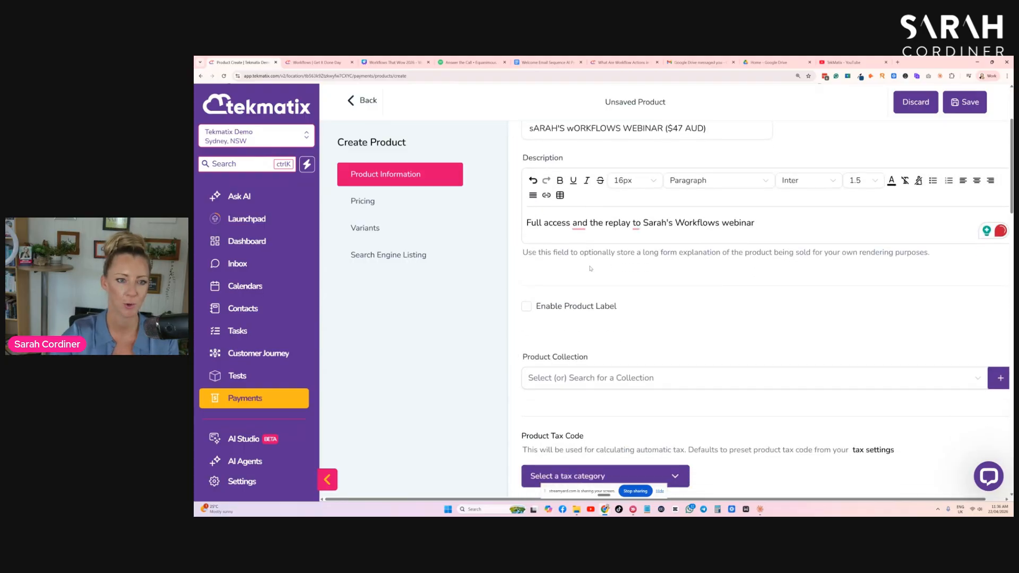
{"action": "scroll", "coordinate": [636, 255], "scroll_direction": "down", "scroll_amount": 2}
{"action": "scroll", "coordinate": [635, 256], "scroll_direction": "down", "scroll_amount": 5}
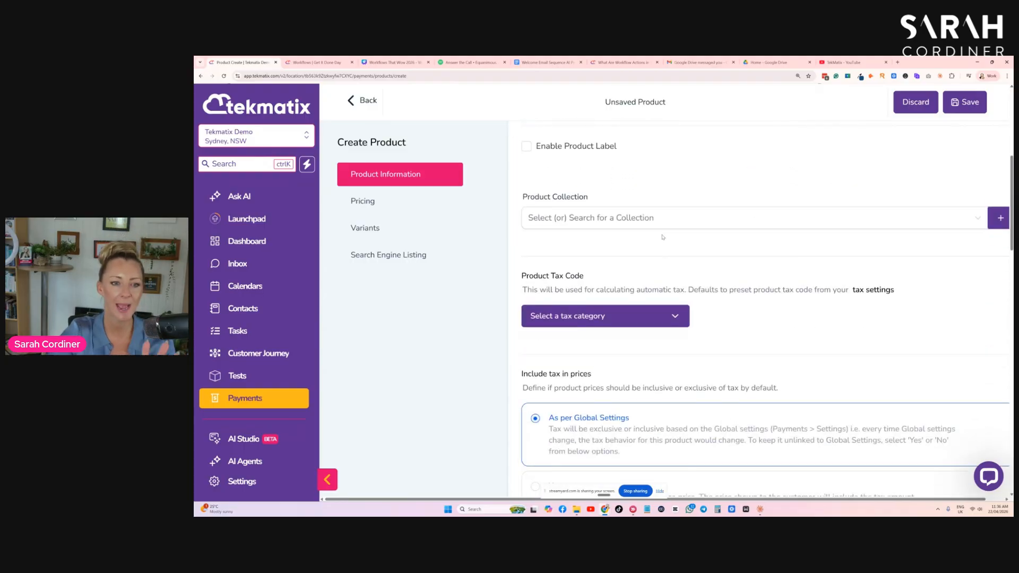
{"action": "scroll", "coordinate": [640, 297], "scroll_direction": "down", "scroll_amount": 9}
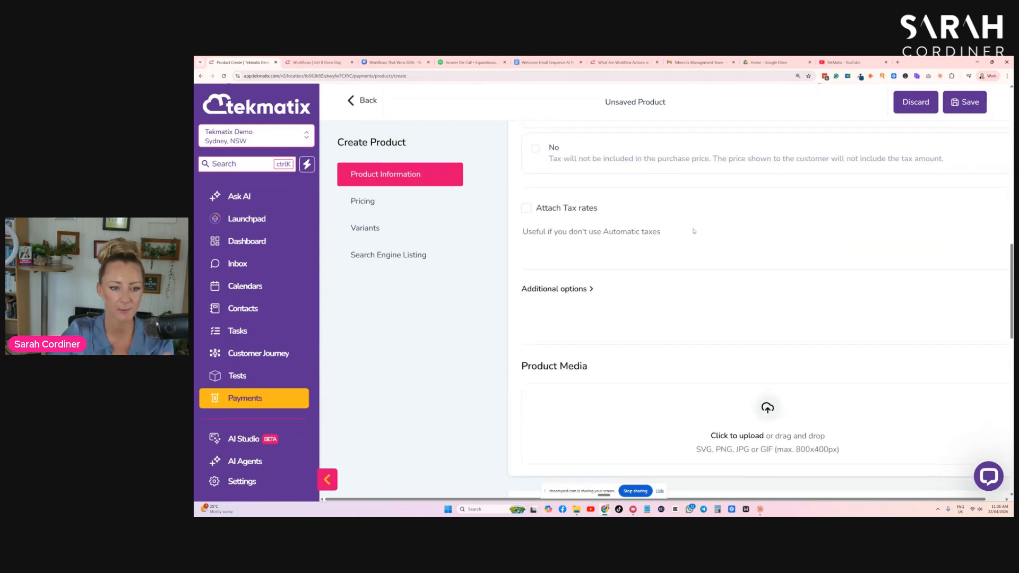
{"action": "scroll", "coordinate": [696, 229], "scroll_direction": "down", "scroll_amount": 2}
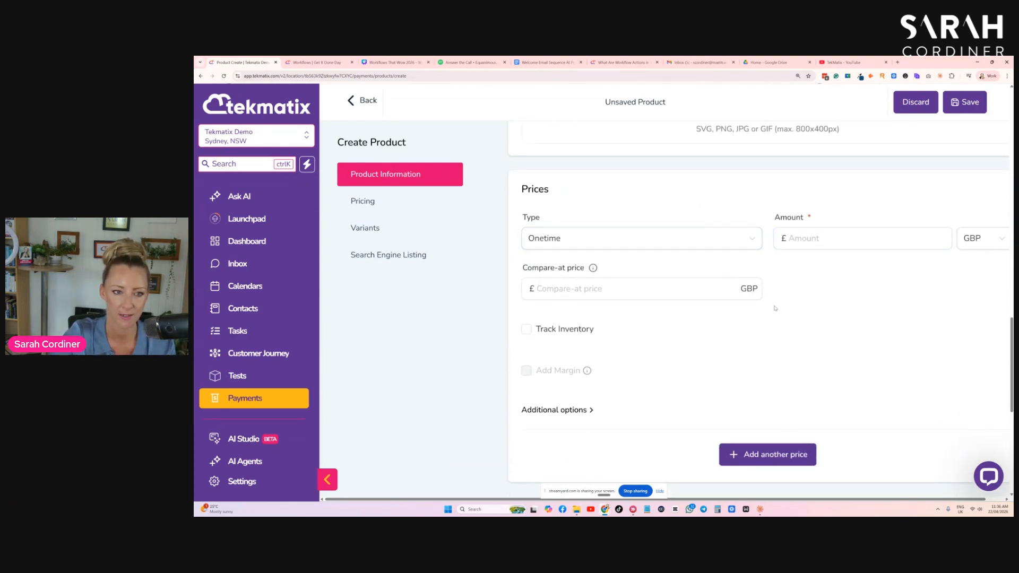
{"action": "left_click", "coordinate": [977, 238]}
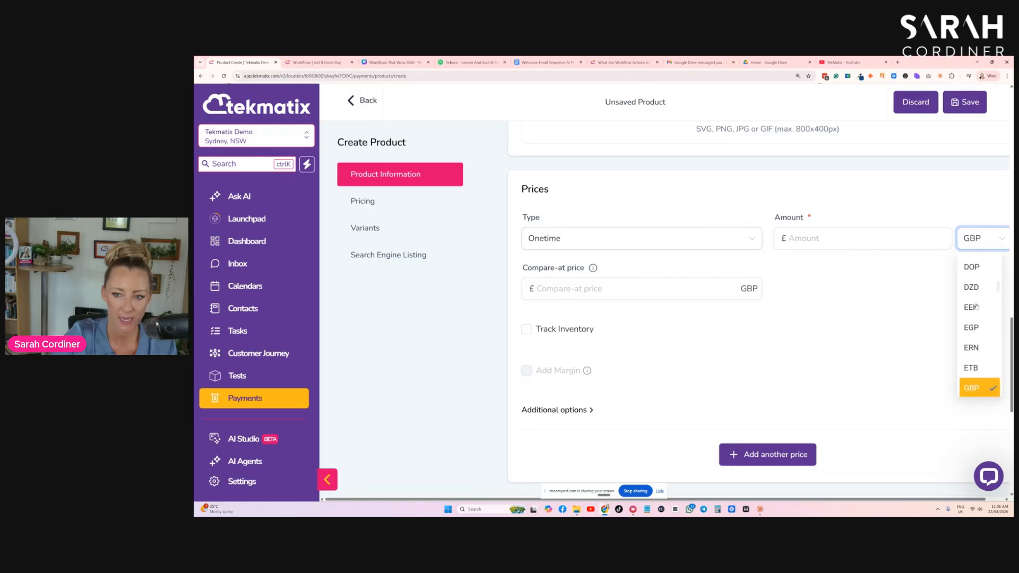
{"action": "scroll", "coordinate": [977, 287], "scroll_direction": "up", "scroll_amount": 10}
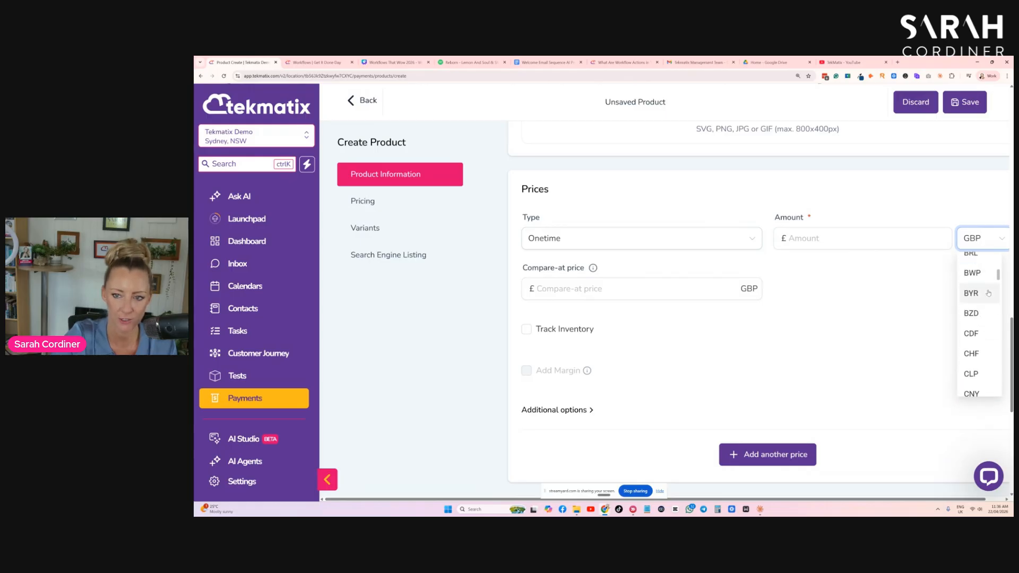
{"action": "scroll", "coordinate": [980, 290], "scroll_direction": "up", "scroll_amount": 4}
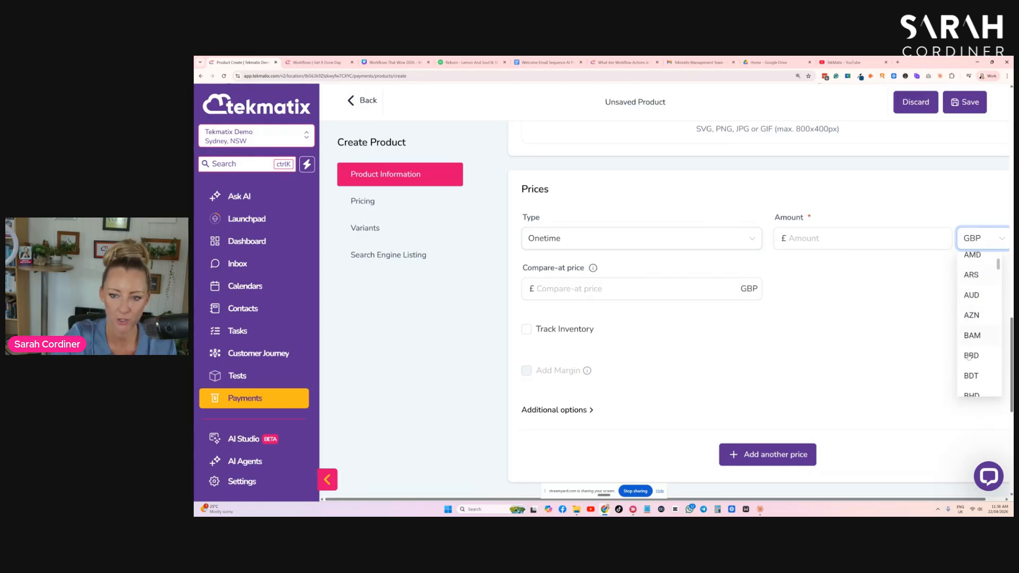
{"action": "scroll", "coordinate": [966, 340], "scroll_direction": "up", "scroll_amount": 1}
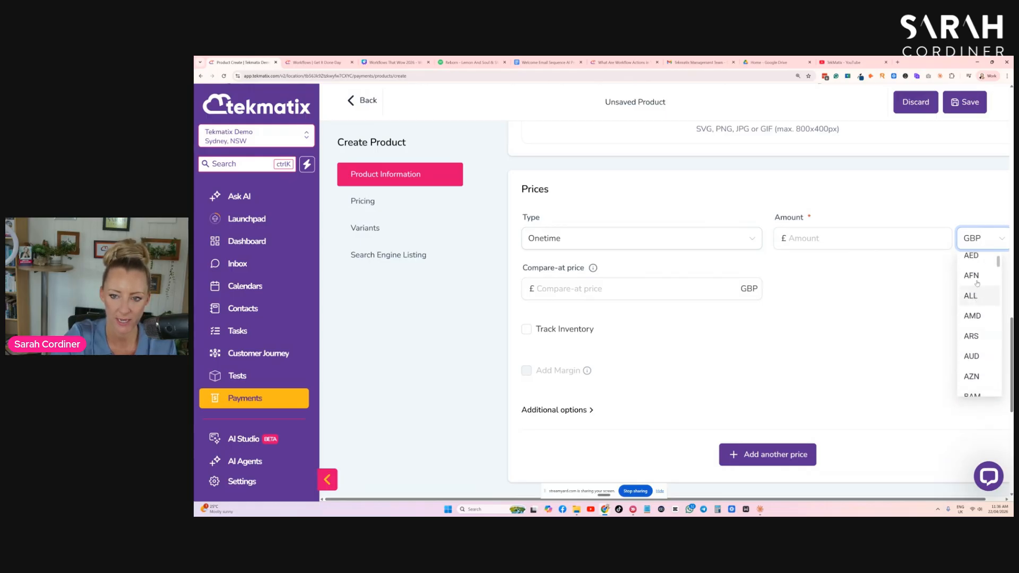
{"action": "left_click", "coordinate": [970, 354]}
{"action": "left_click", "coordinate": [828, 239]}
{"action": "type", "text": "47"}
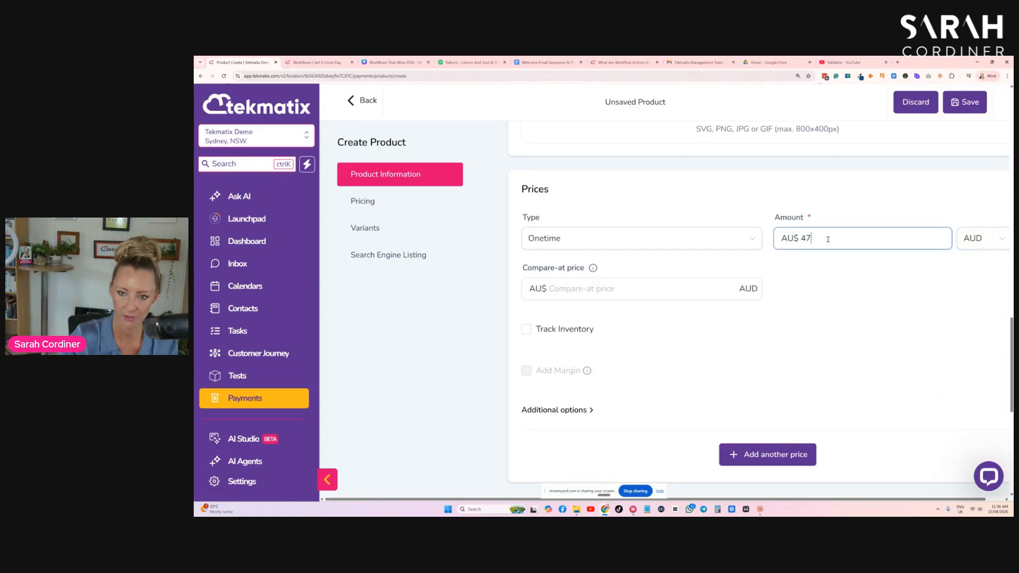
{"action": "left_click", "coordinate": [817, 284]}
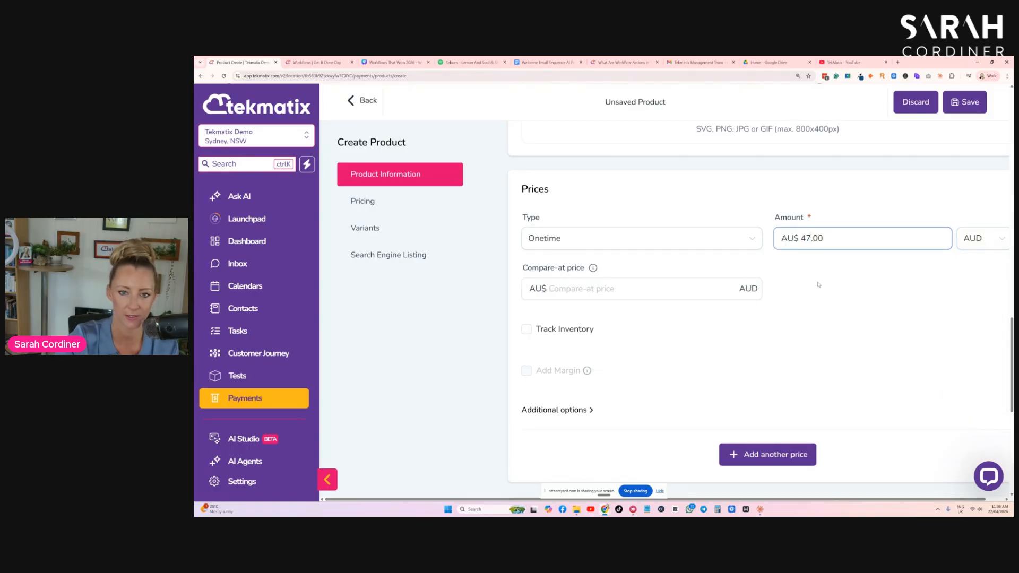
- Review the price type options, keep Onetime, and save the product
{"action": "left_click", "coordinate": [584, 240]}
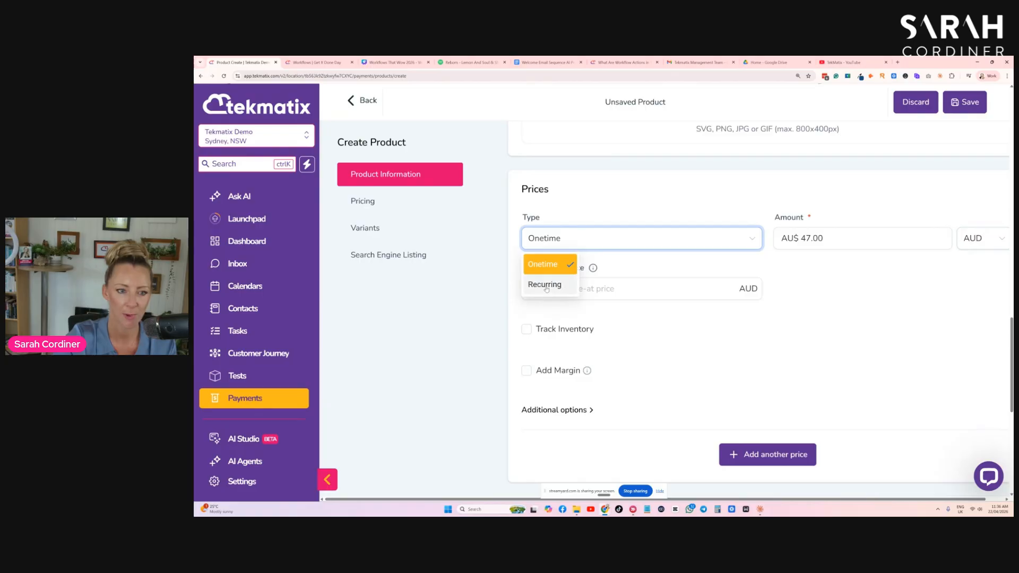
{"action": "left_click", "coordinate": [554, 244]}
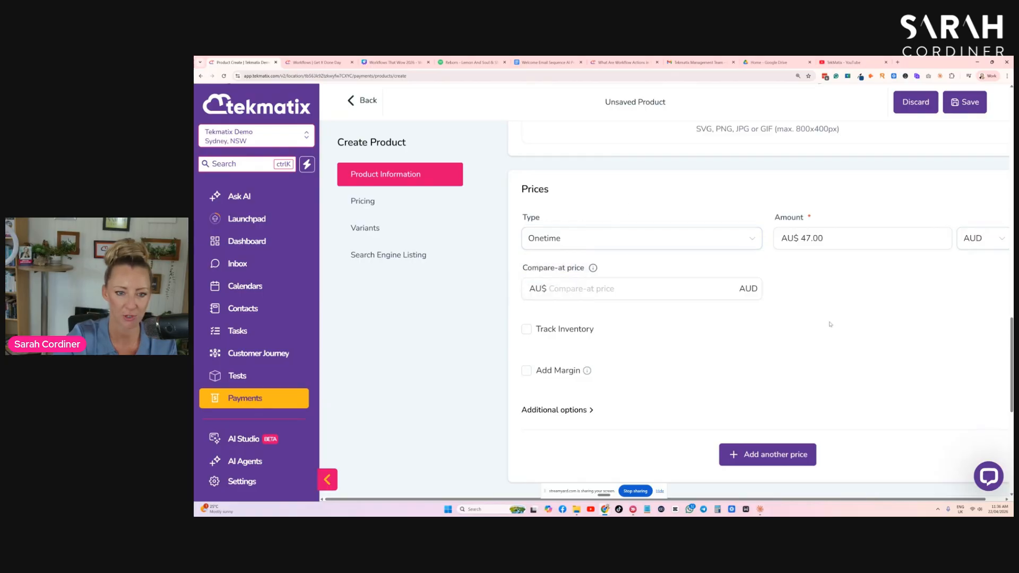
{"action": "scroll", "coordinate": [791, 391], "scroll_direction": "down", "scroll_amount": 2}
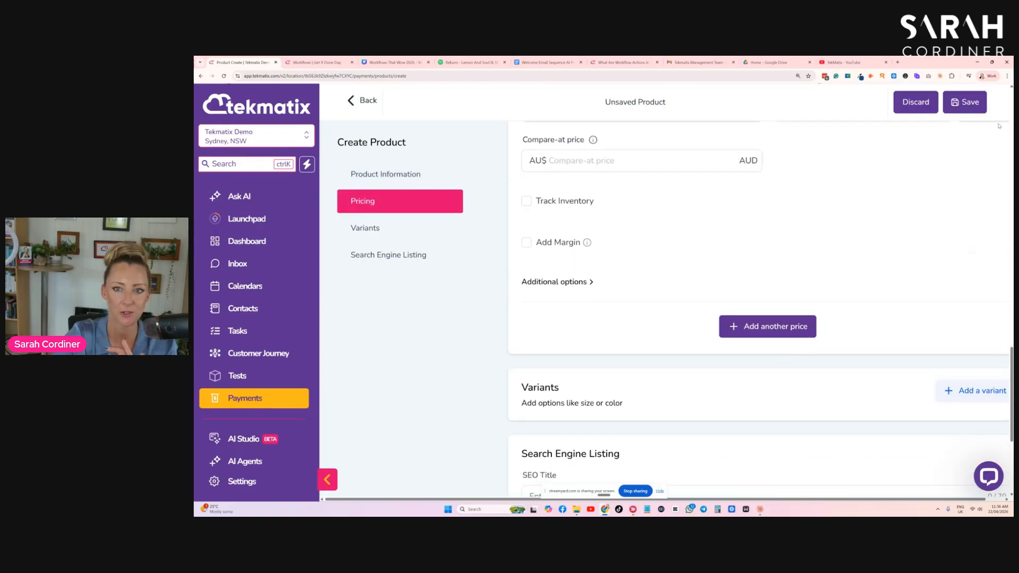
{"action": "scroll", "coordinate": [1000, 126], "scroll_direction": "up", "scroll_amount": 4}
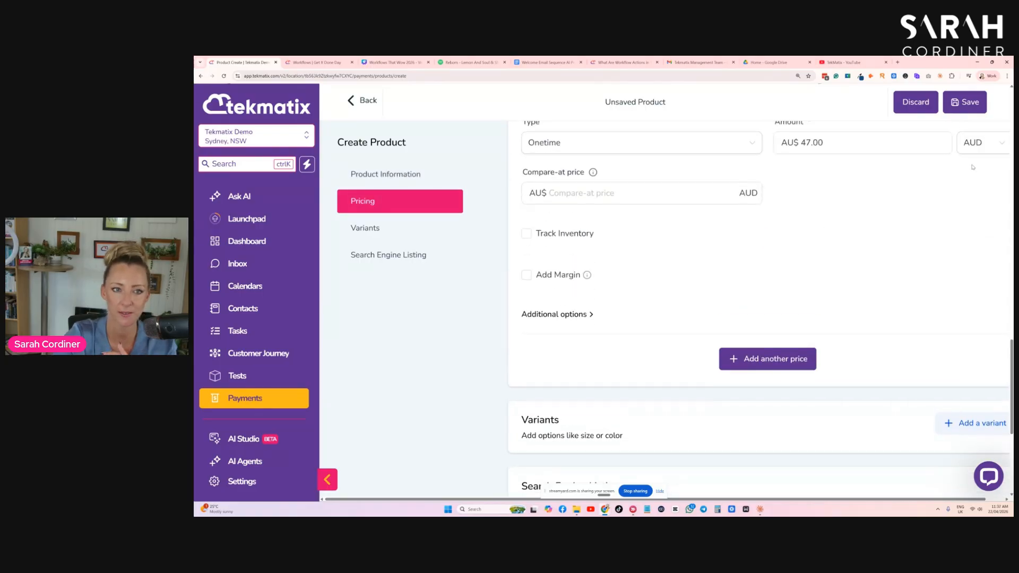
{"action": "left_click", "coordinate": [962, 109]}
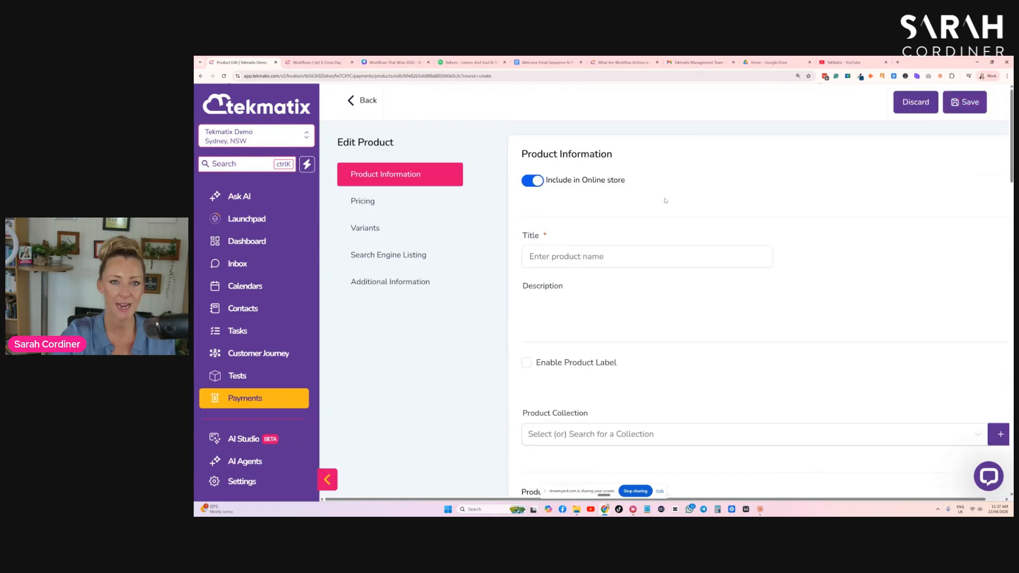
{"action": "left_click", "coordinate": [668, 262]}
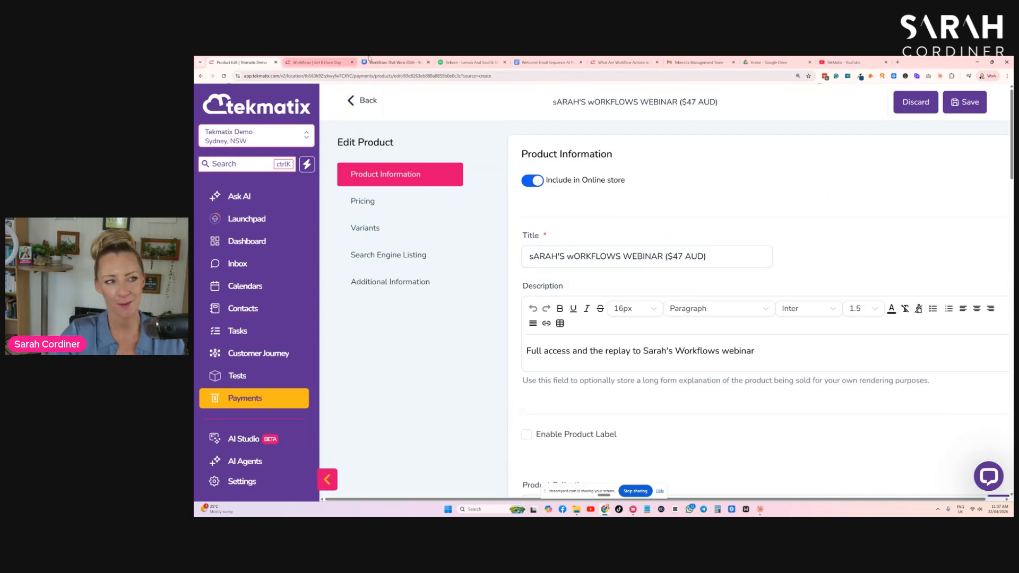
- Go to the workflow list of the get It Done Day account and search it for "ORDER"
{"action": "left_click", "coordinate": [390, 63]}
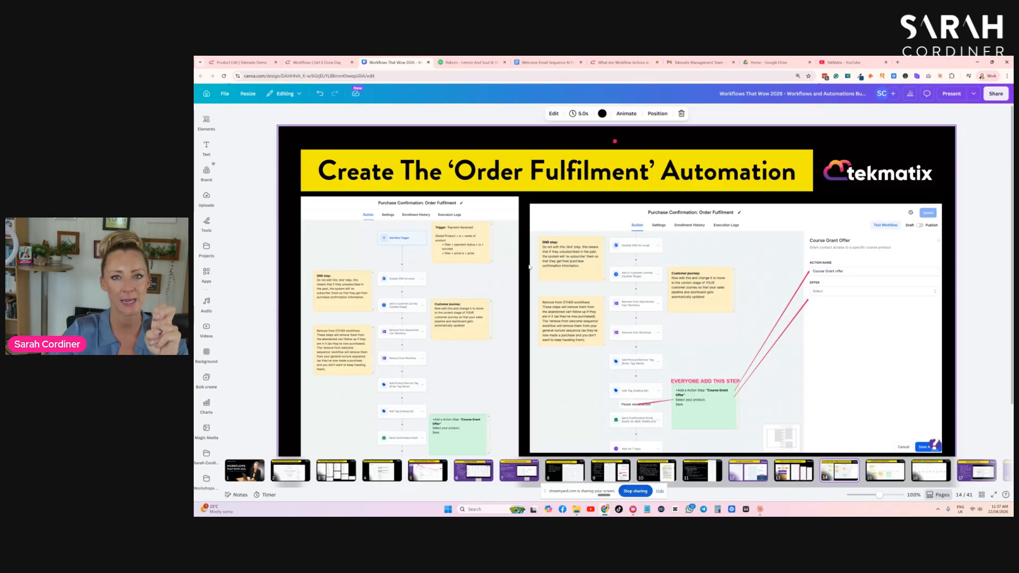
{"action": "left_click", "coordinate": [308, 63]}
{"action": "scroll", "coordinate": [497, 289], "scroll_direction": "down", "scroll_amount": 4}
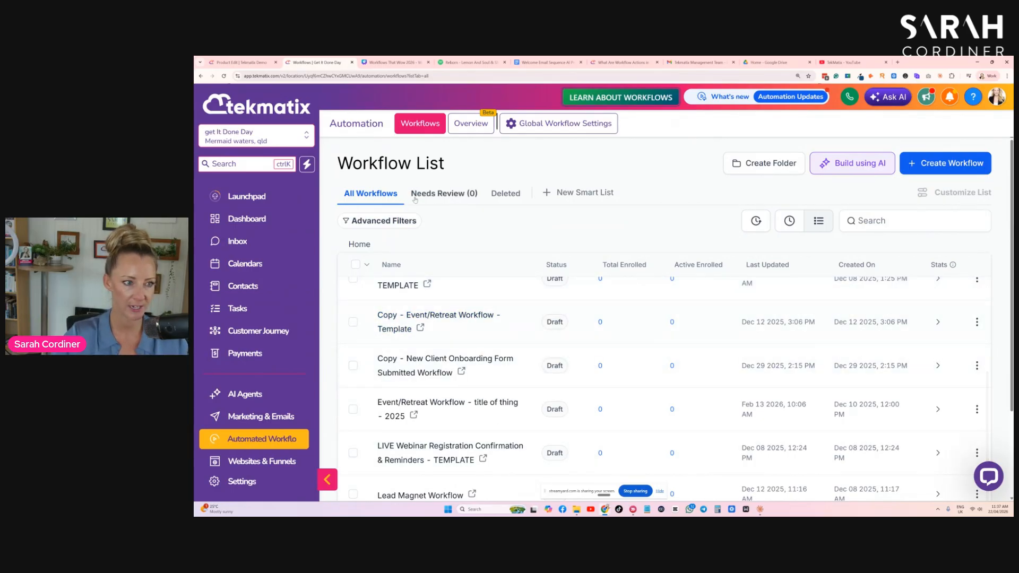
{"action": "left_click", "coordinate": [287, 440]}
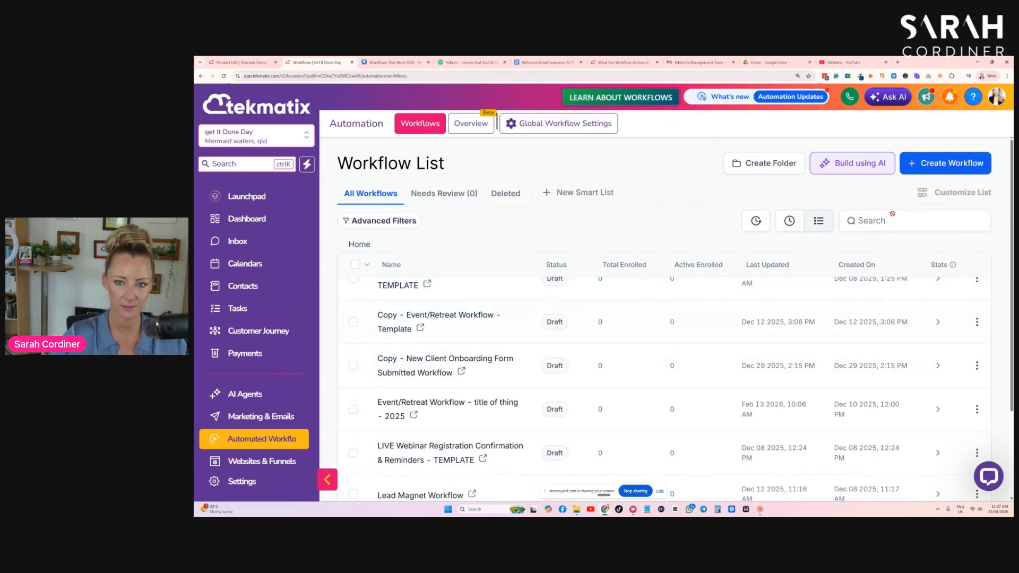
{"action": "left_click", "coordinate": [866, 222]}
{"action": "type", "text": "ORDER"}
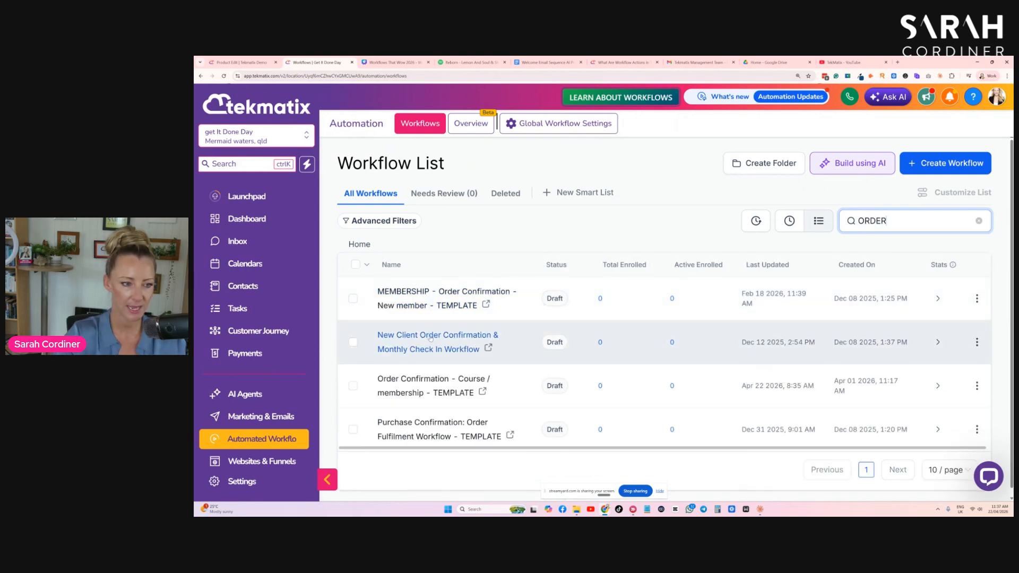
{"action": "scroll", "coordinate": [417, 386], "scroll_direction": "down", "scroll_amount": 1}
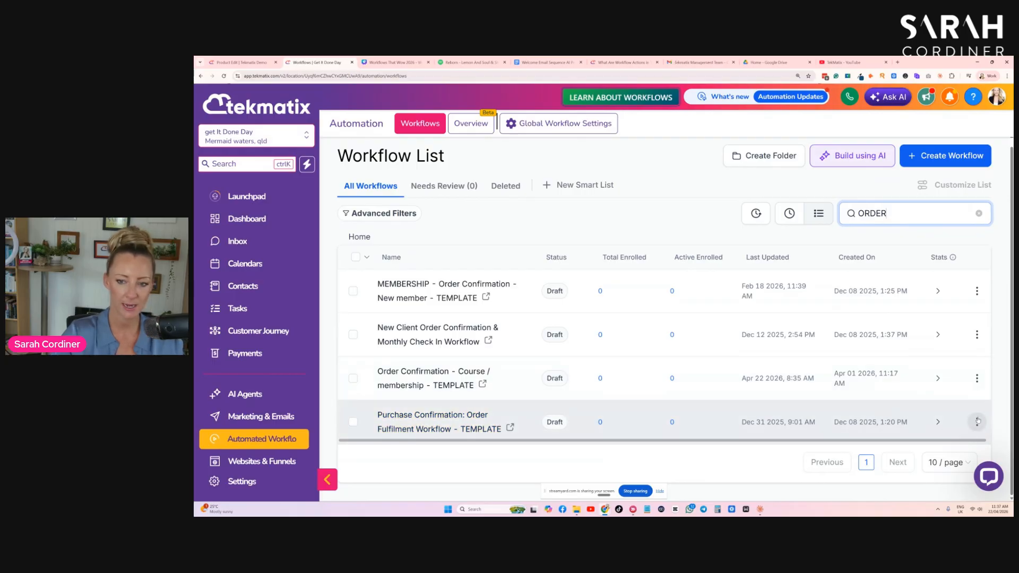
- Copy the "Purchase Confirmation: Order Fulfilment Workflow - TEMPLATE" workflow as "Purchase Confirmation: Order Fulfilment Workflow - Sarah's Workflows Webinar $47"
{"action": "left_click", "coordinate": [978, 422]}
{"action": "left_click", "coordinate": [947, 361]}
{"action": "left_click", "coordinate": [573, 335]}
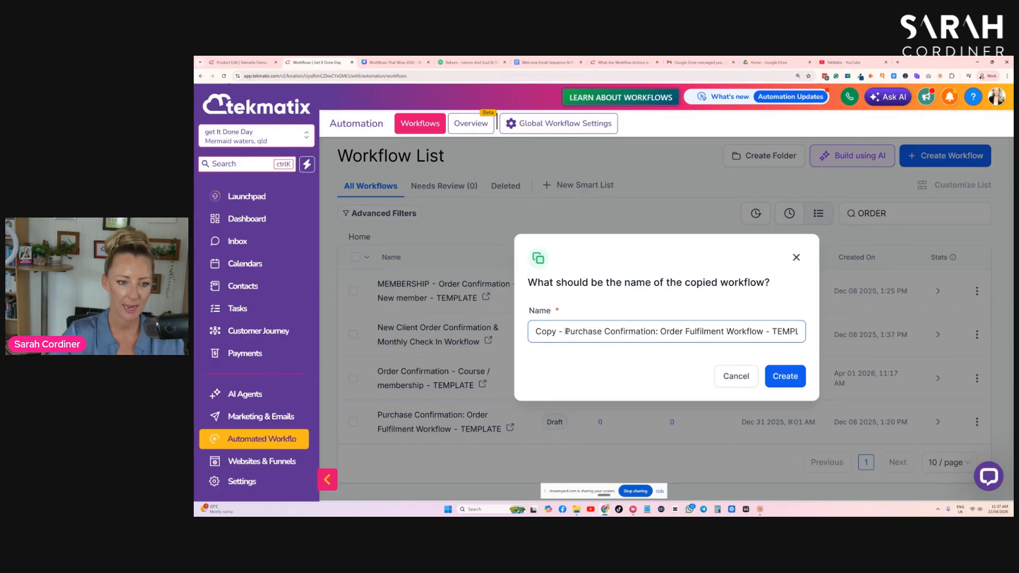
{"action": "left_click_drag", "start_coordinate": [566, 332], "coordinate": [533, 332]}
{"action": "key", "text": "BackSpace"}
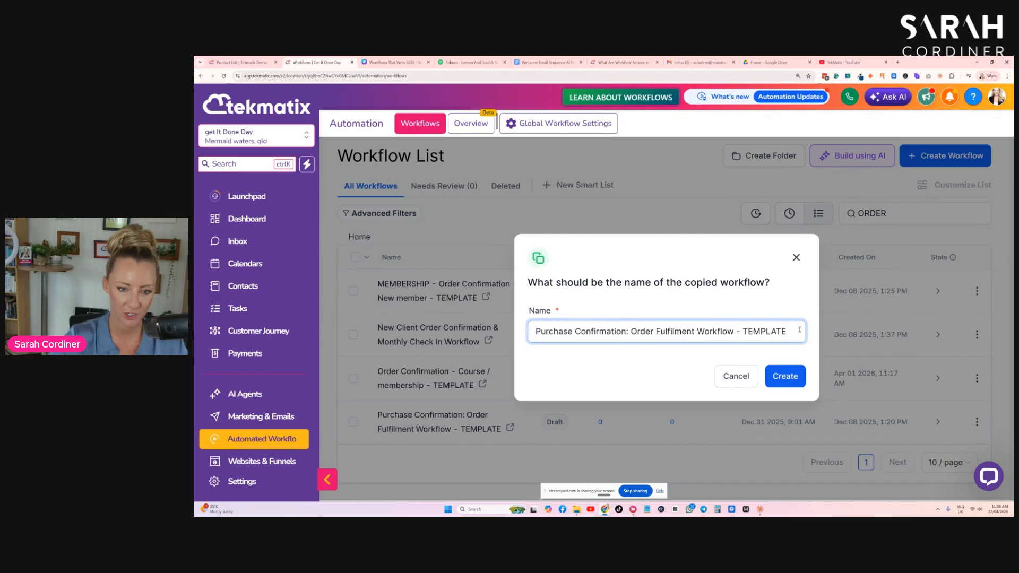
{"action": "left_click_drag", "start_coordinate": [787, 332], "coordinate": [742, 326]}
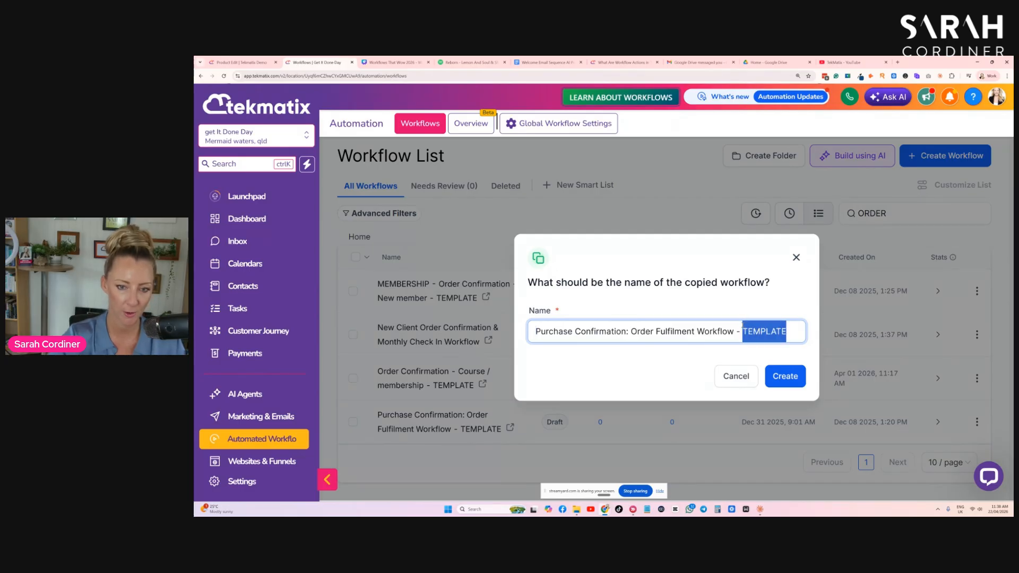
{"action": "type", "text": "Sarah's Workflows Webinar $47"}
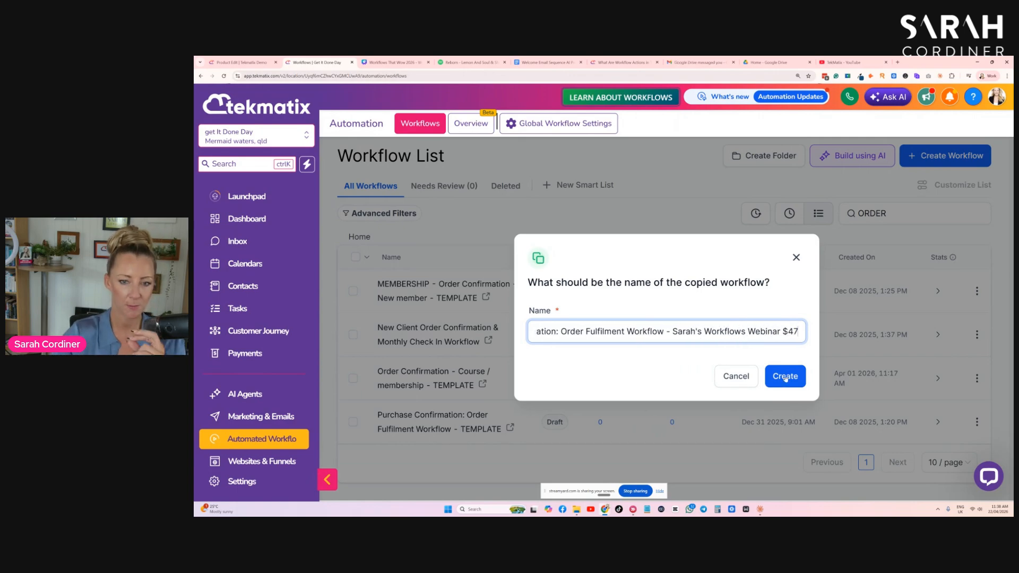
{"action": "left_click", "coordinate": [774, 377]}
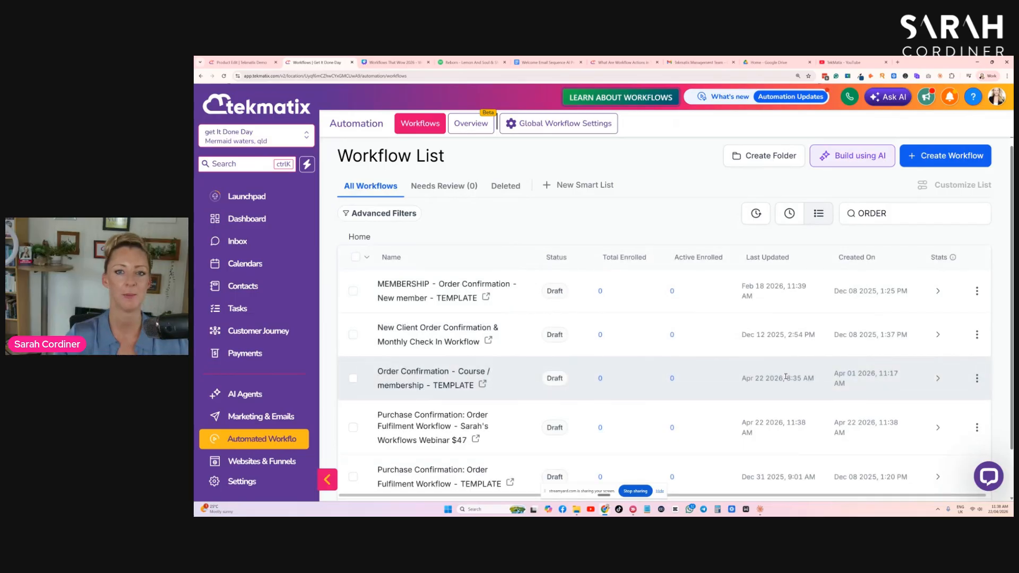
- Clear the workflow search, show the recent workflows, and open the copied webinar purchase confirmation workflow
{"action": "left_click", "coordinate": [979, 214]}
{"action": "left_click", "coordinate": [790, 213]}
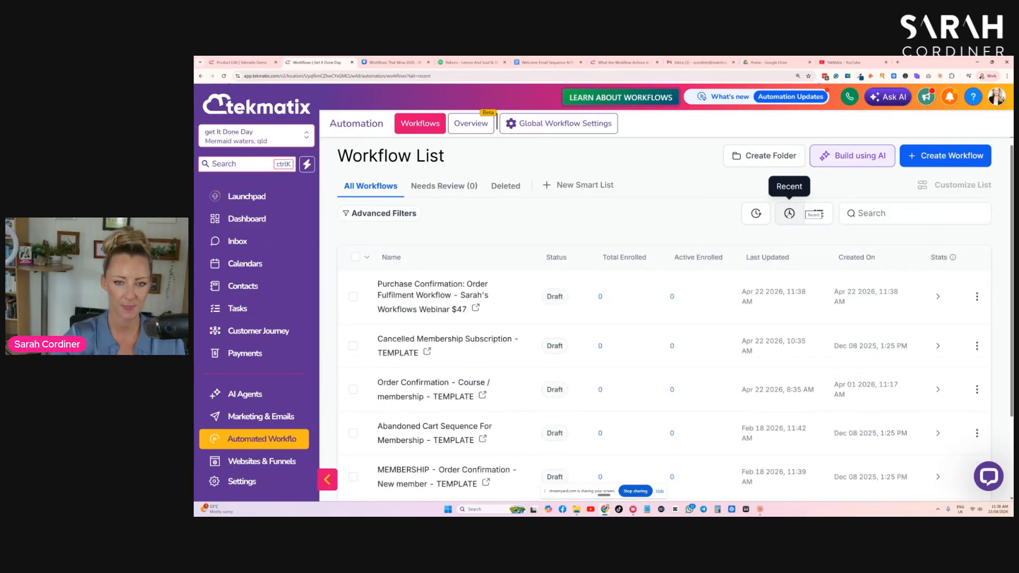
{"action": "left_click", "coordinate": [419, 298]}
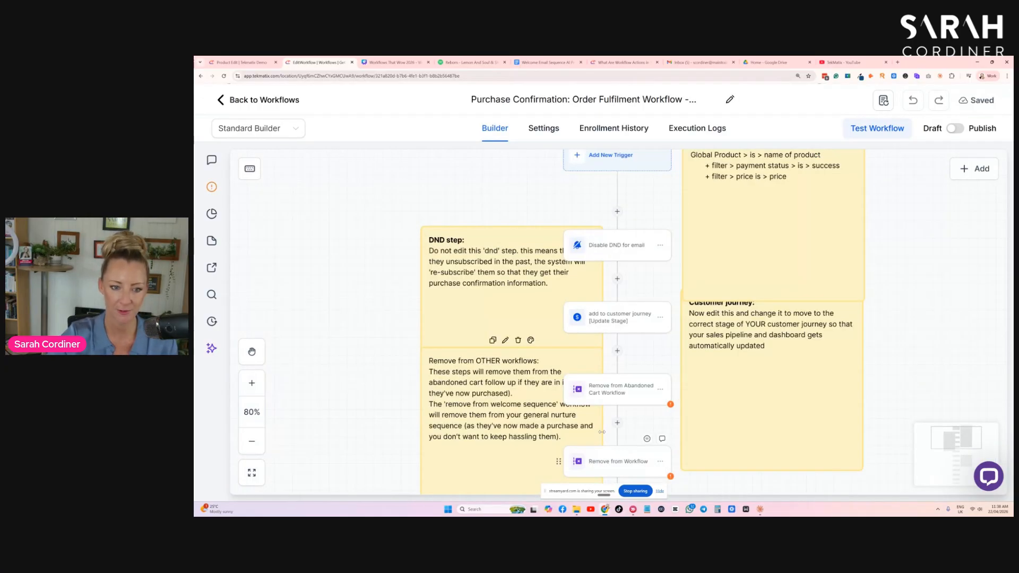
- Add a Payment Received trigger to the workflow, searching the trigger list for "pay"
{"action": "scroll", "coordinate": [491, 305], "scroll_direction": "up", "scroll_amount": 12}
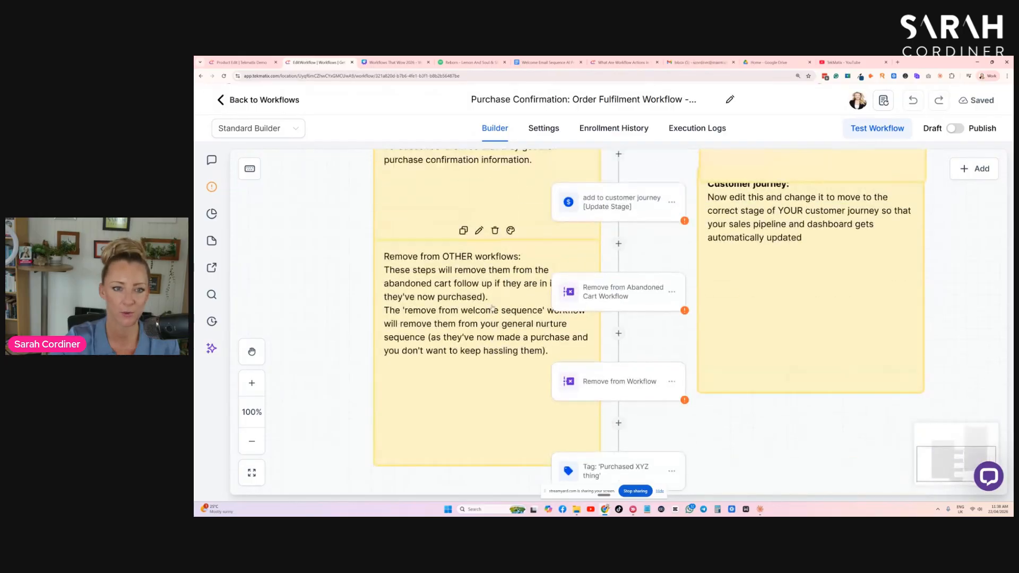
{"action": "scroll", "coordinate": [492, 307], "scroll_direction": "up", "scroll_amount": 5}
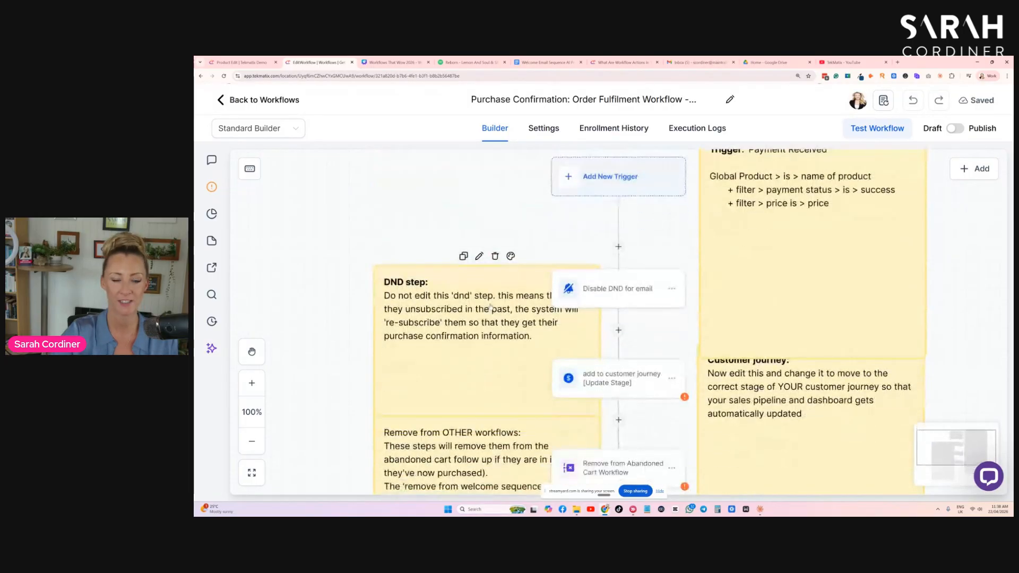
{"action": "scroll", "coordinate": [491, 307], "scroll_direction": "up", "scroll_amount": 1}
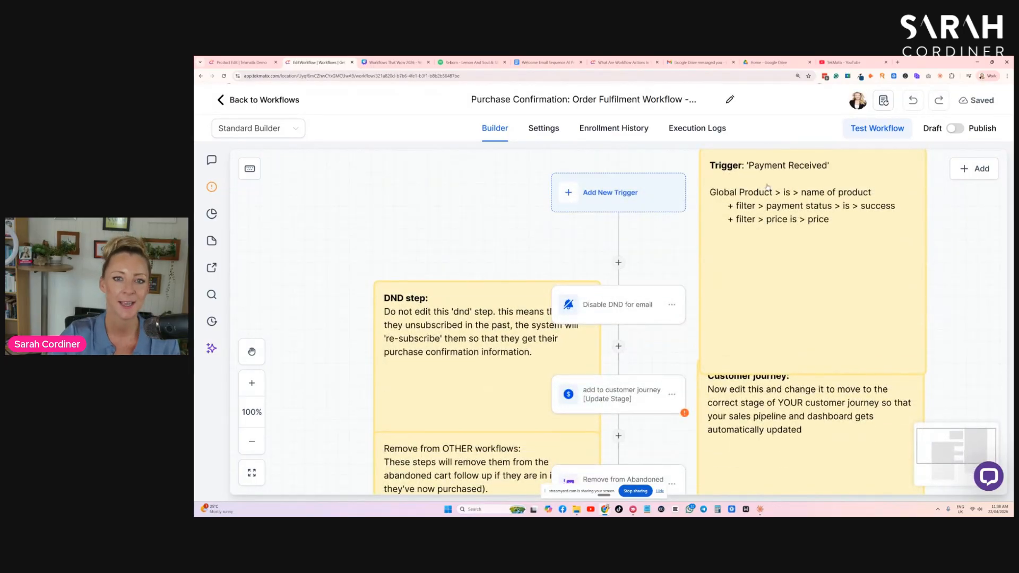
{"action": "scroll", "coordinate": [767, 185], "scroll_direction": "up", "scroll_amount": 2}
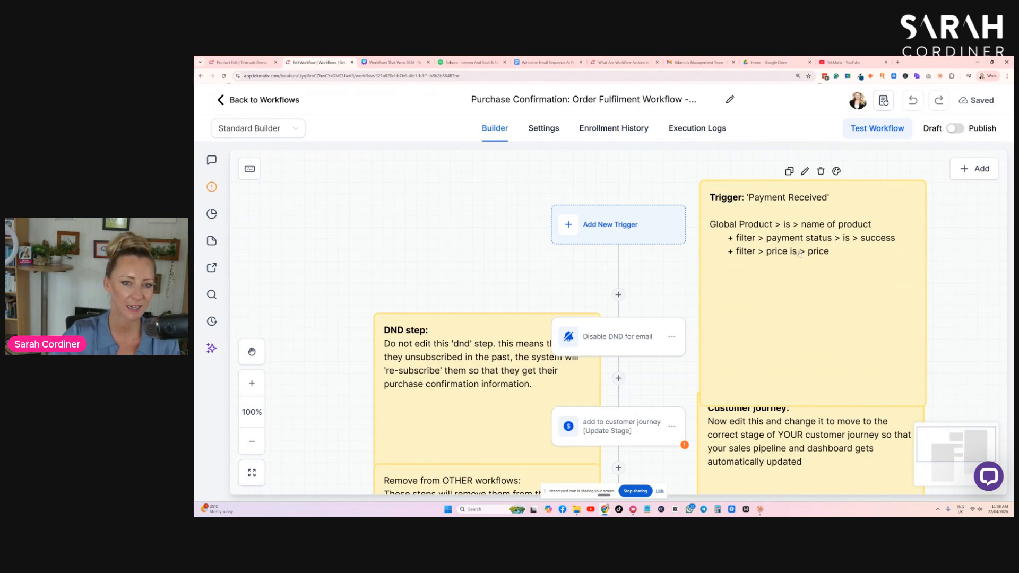
{"action": "left_click", "coordinate": [608, 227]}
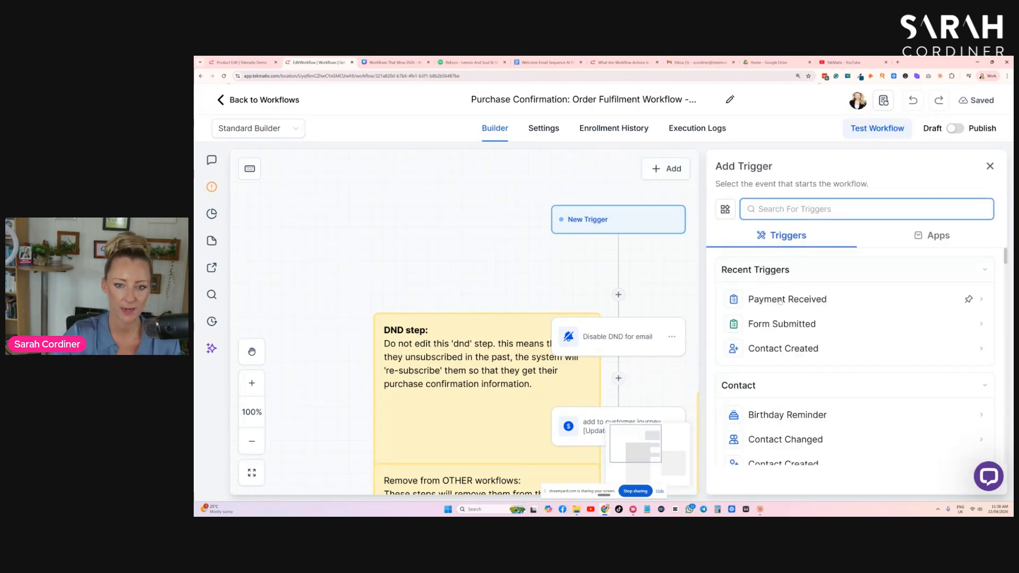
{"action": "type", "text": "pay"}
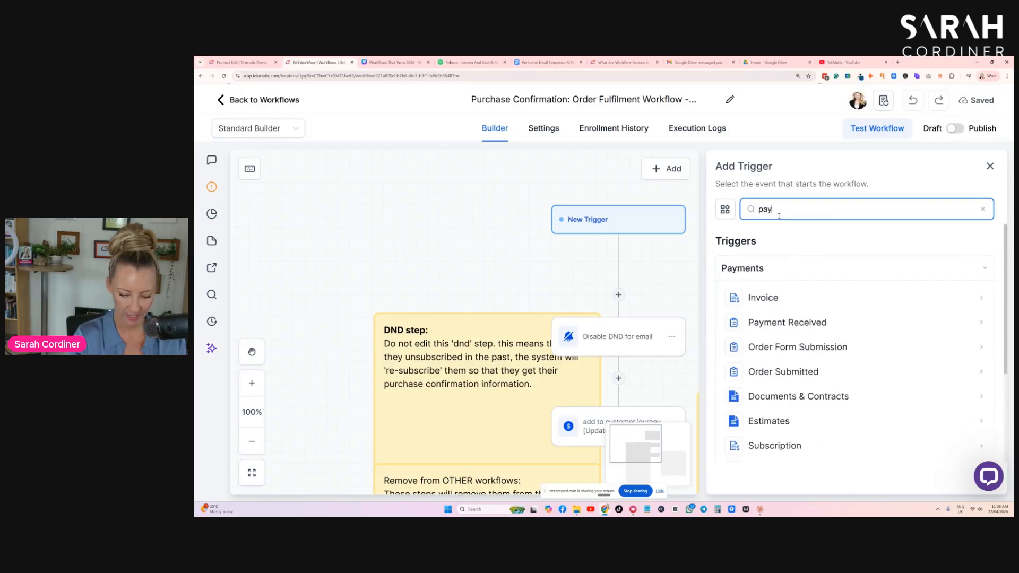
{"action": "left_click", "coordinate": [819, 325]}
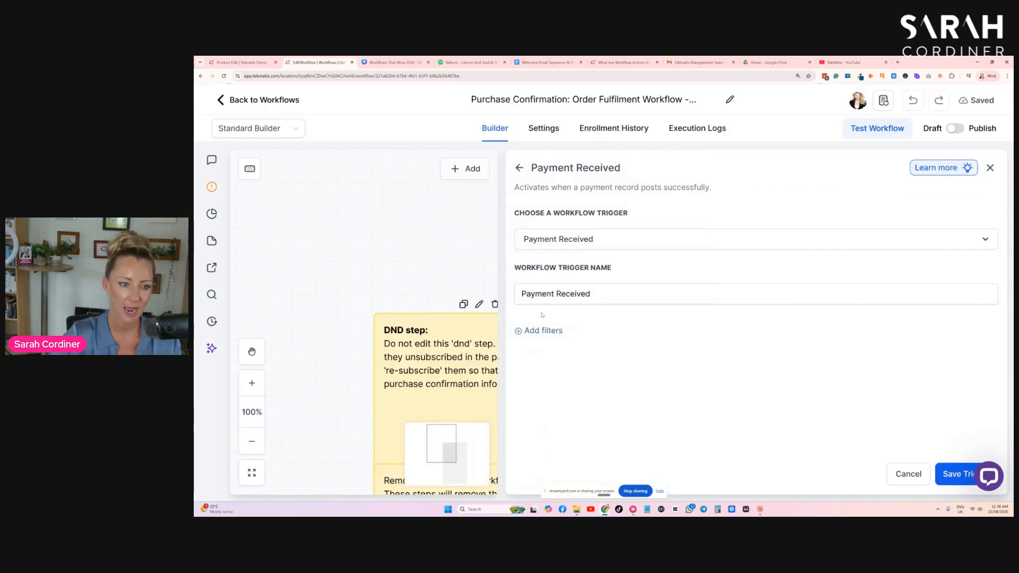
- Add a trigger filter requiring Global Product Is "sARAHS DEMO SERVICE"
{"action": "left_click", "coordinate": [542, 331]}
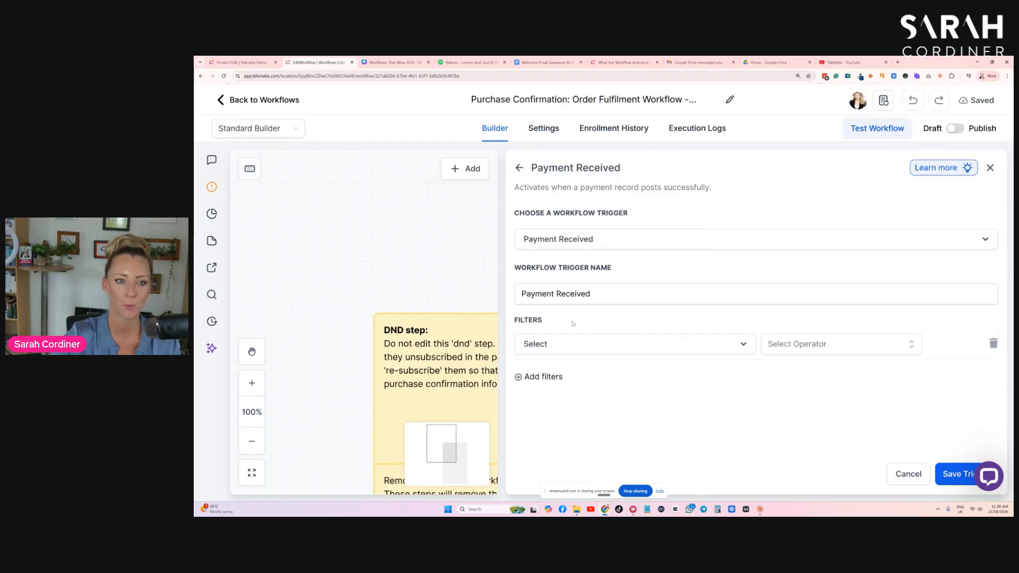
{"action": "left_click", "coordinate": [558, 349]}
{"action": "left_click", "coordinate": [557, 421]}
{"action": "left_click", "coordinate": [802, 344]}
{"action": "left_click", "coordinate": [775, 369]}
{"action": "left_click", "coordinate": [847, 345]}
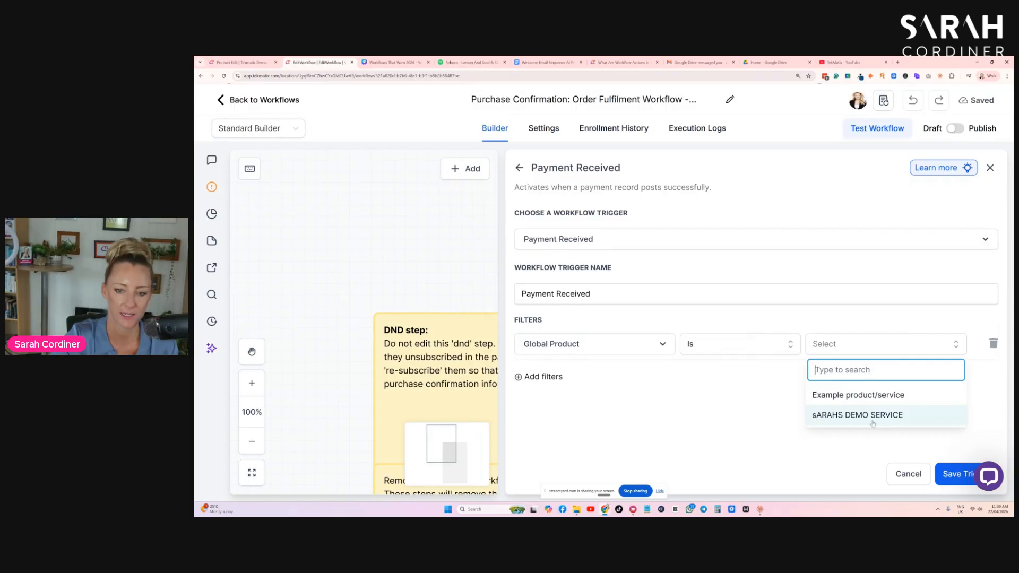
{"action": "left_click", "coordinate": [852, 416]}
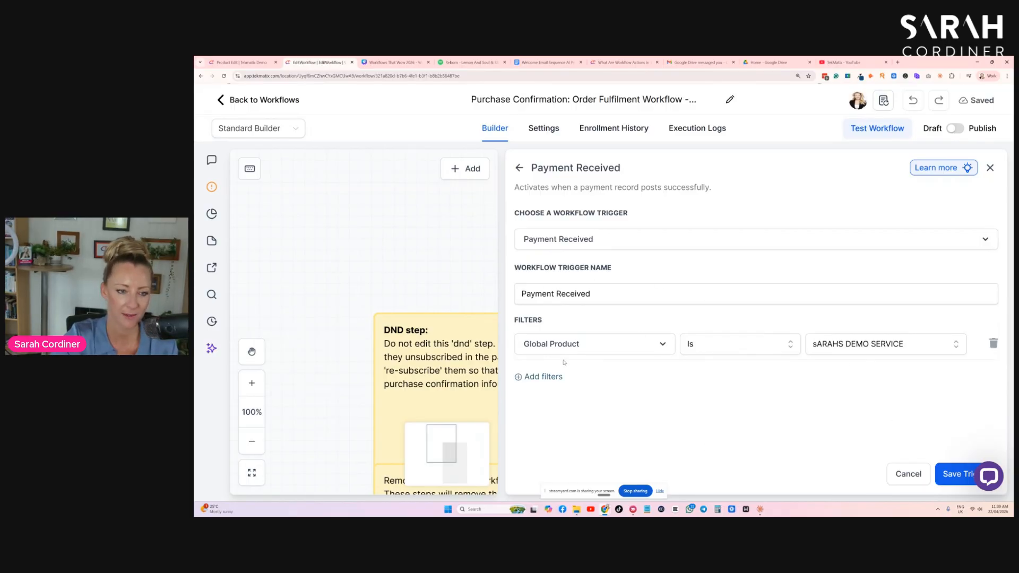
- Add a second filter requiring Payment Status Is Success, and save the trigger
{"action": "left_click", "coordinate": [540, 376]}
{"action": "left_click", "coordinate": [610, 375]}
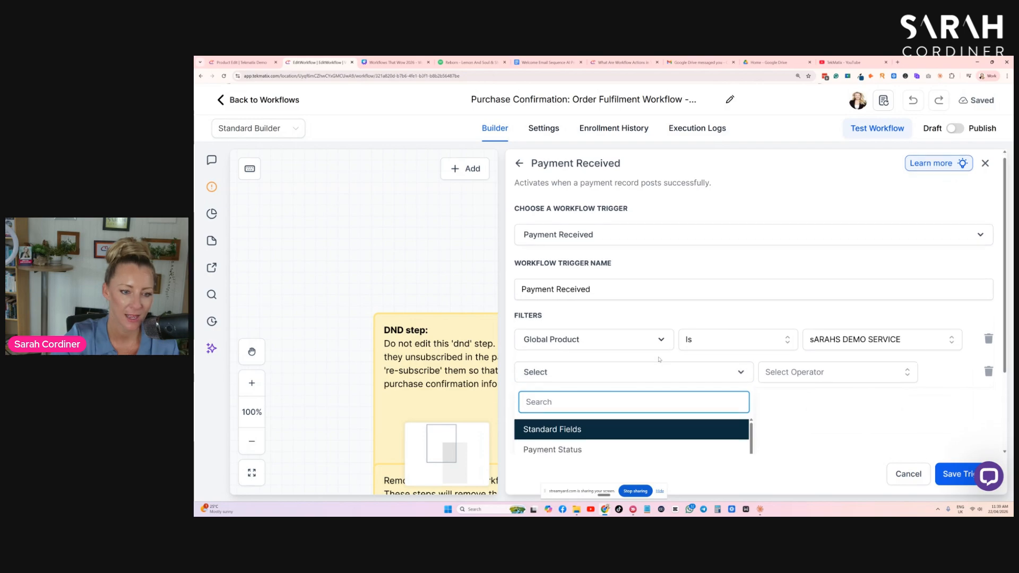
{"action": "scroll", "coordinate": [660, 359], "scroll_direction": "down", "scroll_amount": 1}
{"action": "left_click", "coordinate": [562, 357]}
{"action": "left_click", "coordinate": [796, 376]}
{"action": "left_click", "coordinate": [778, 400]}
{"action": "left_click", "coordinate": [854, 376]}
{"action": "left_click", "coordinate": [834, 446]}
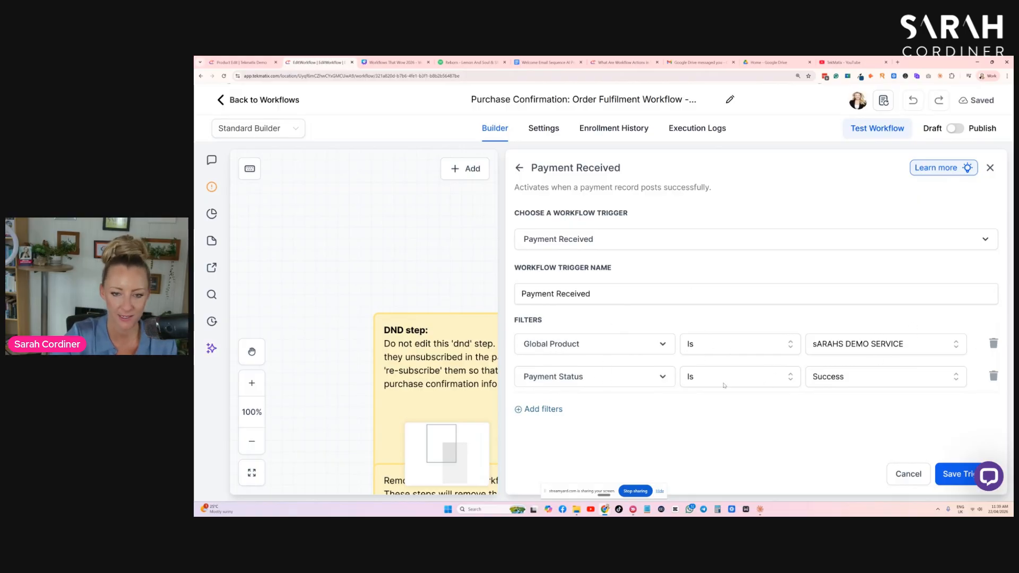
{"action": "left_click", "coordinate": [956, 474]}
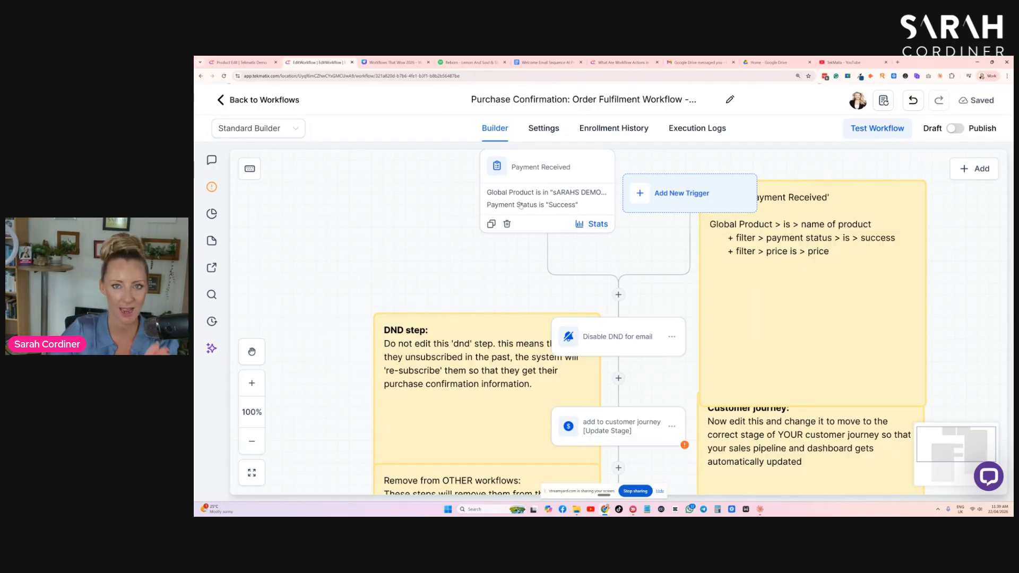
- Review the settings of the "Disable DND for email" action and its place after the trigger without changing them
{"action": "scroll", "coordinate": [617, 289], "scroll_direction": "down", "scroll_amount": 1}
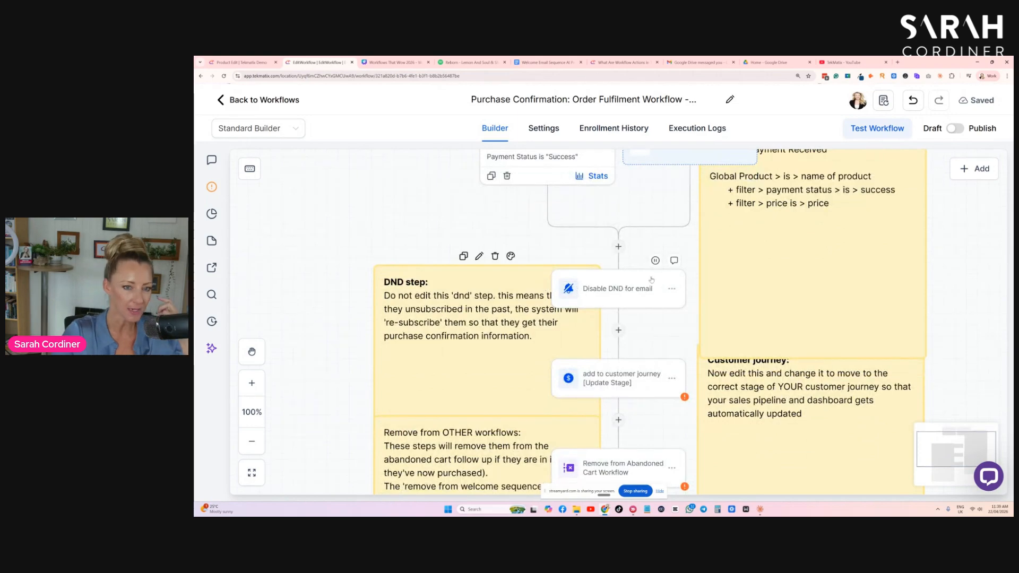
{"action": "left_click", "coordinate": [618, 289]}
{"action": "scroll", "coordinate": [613, 276], "scroll_direction": "up", "scroll_amount": 1}
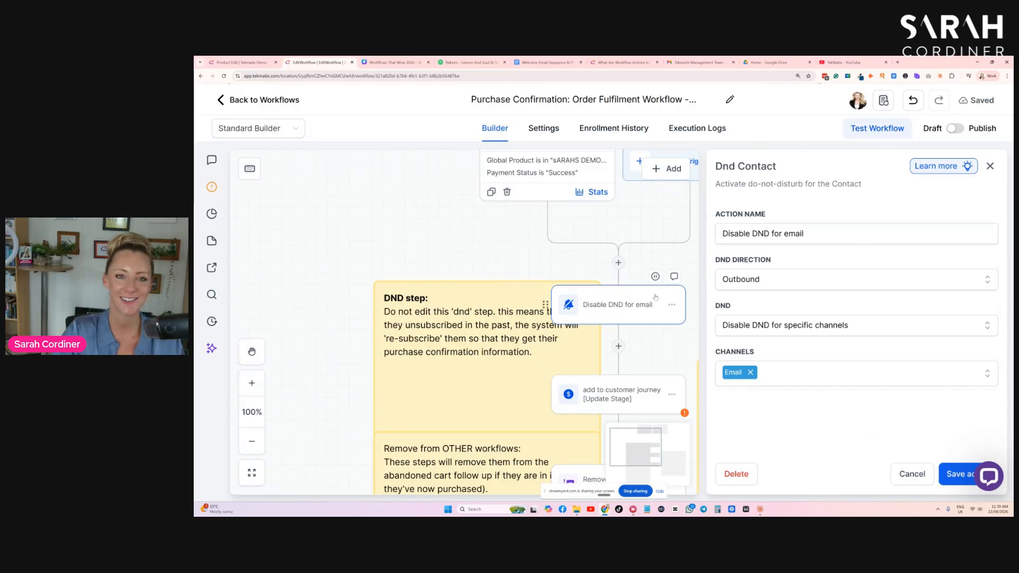
{"action": "triple_click", "coordinate": [724, 164]}
{"action": "left_click", "coordinate": [718, 166]}
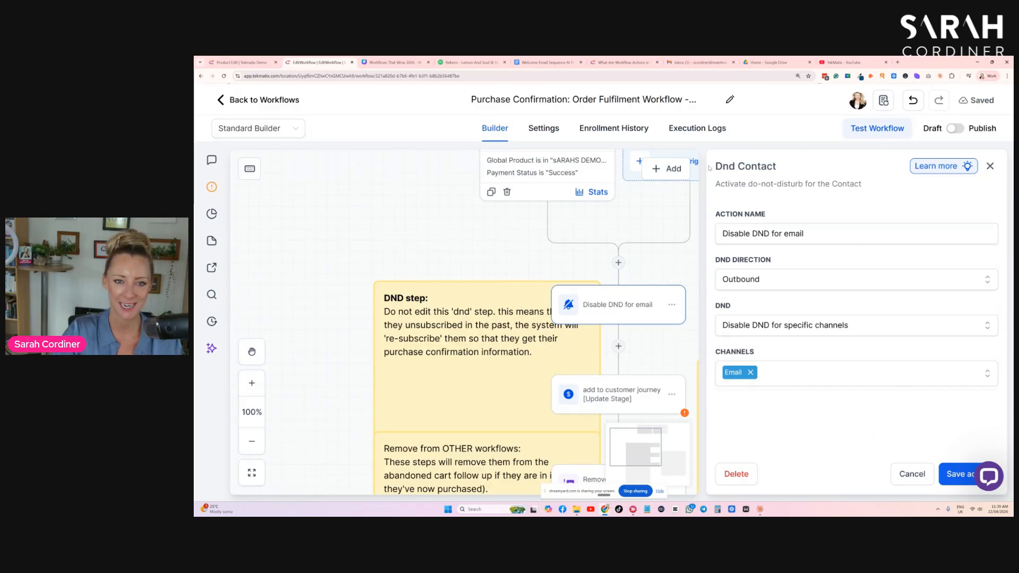
{"action": "left_click_drag", "start_coordinate": [717, 166], "coordinate": [739, 166]}
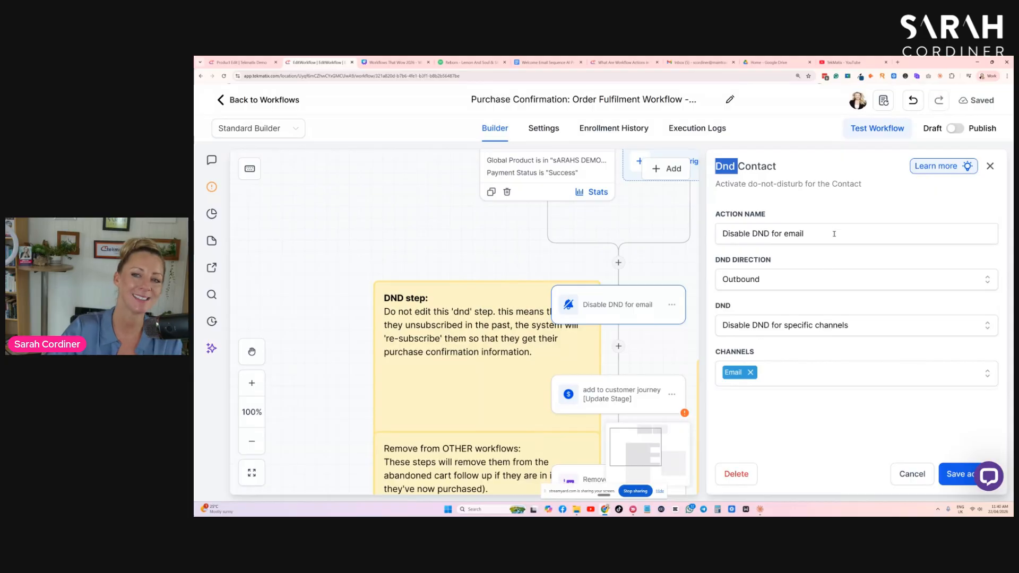
{"action": "left_click", "coordinate": [990, 166]}
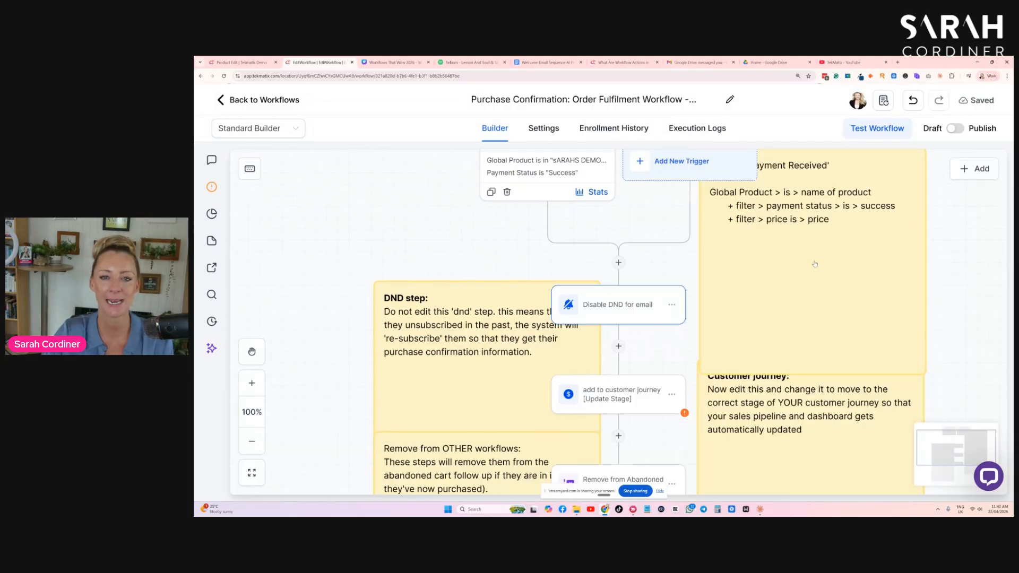
{"action": "scroll", "coordinate": [806, 272], "scroll_direction": "up", "scroll_amount": 1}
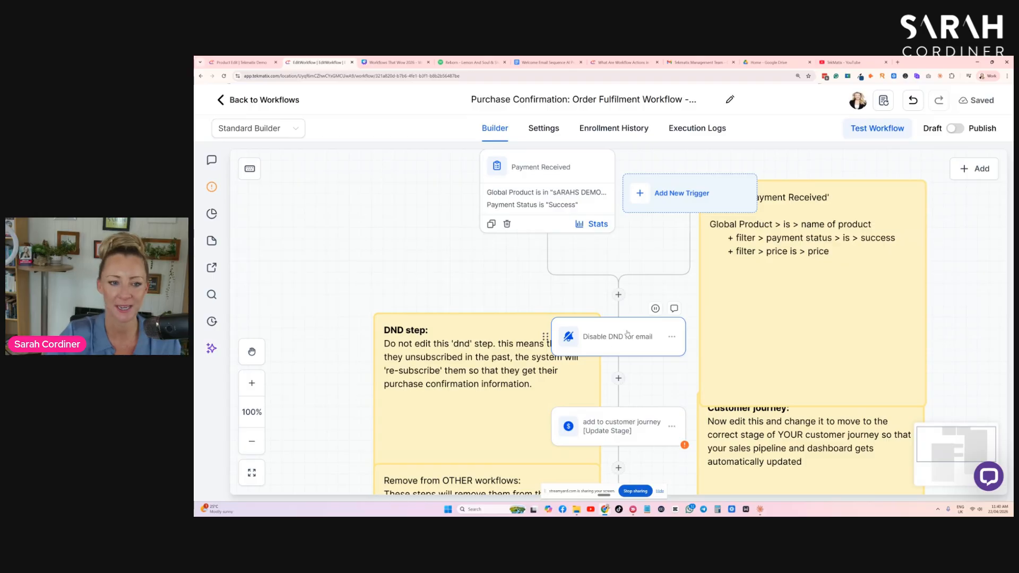
{"action": "scroll", "coordinate": [613, 337], "scroll_direction": "down", "scroll_amount": 1}
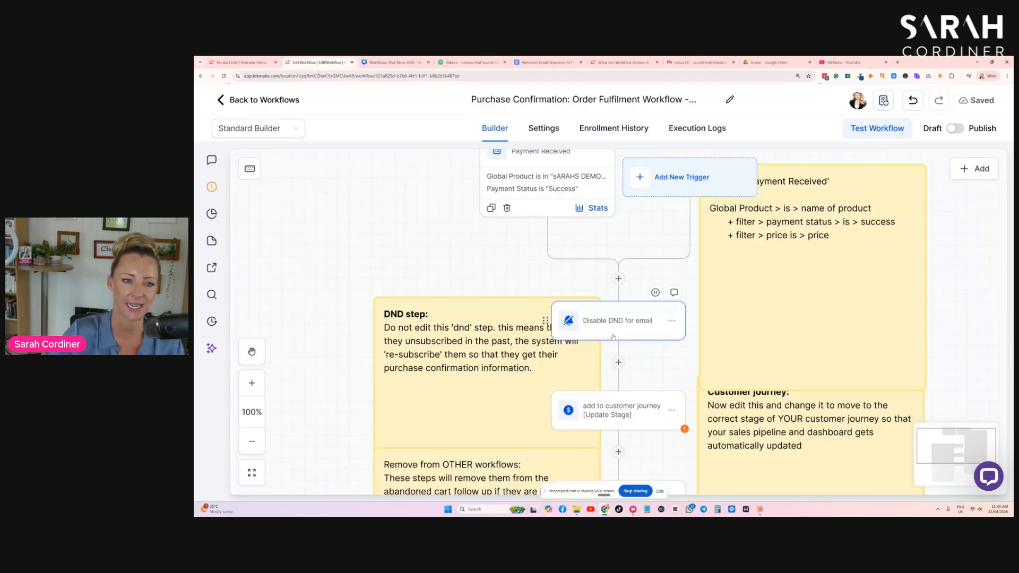
{"action": "scroll", "coordinate": [617, 353], "scroll_direction": "up", "scroll_amount": 2}
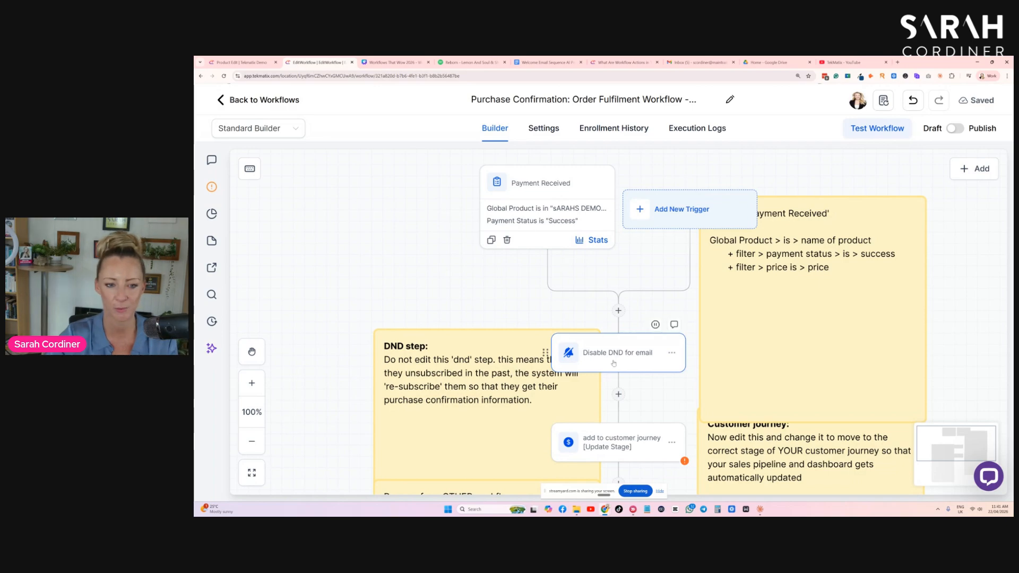
- Set the "add to customer journey [Update Stage]" action to the account owner's Customer Pipeline with the stage "(Under $50) One-Off Purchase"
{"action": "scroll", "coordinate": [605, 351], "scroll_direction": "down", "scroll_amount": 2}
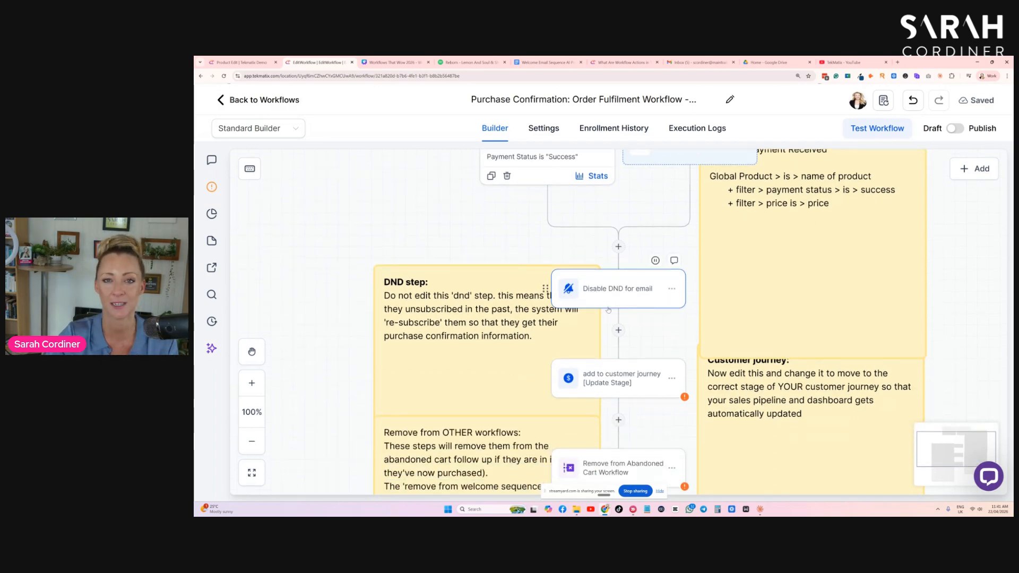
{"action": "scroll", "coordinate": [618, 270], "scroll_direction": "down", "scroll_amount": 3}
{"action": "left_click", "coordinate": [622, 286]}
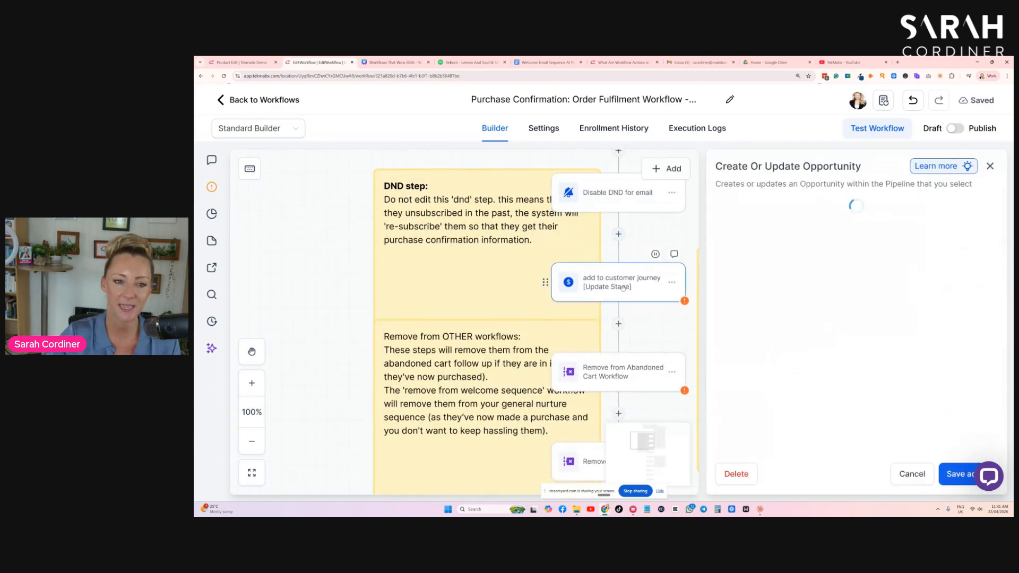
{"action": "left_click", "coordinate": [690, 347]}
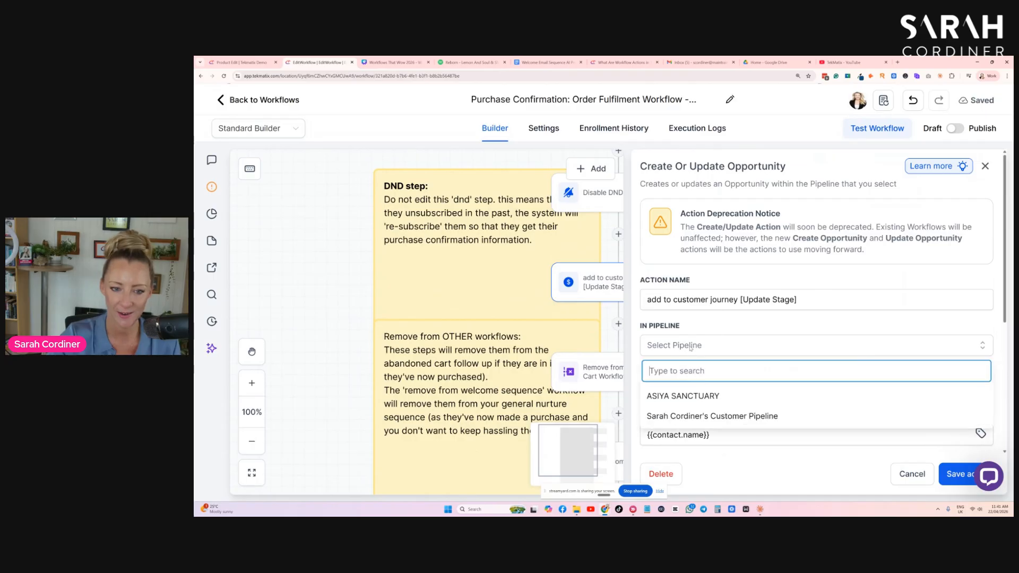
{"action": "left_click", "coordinate": [768, 417]}
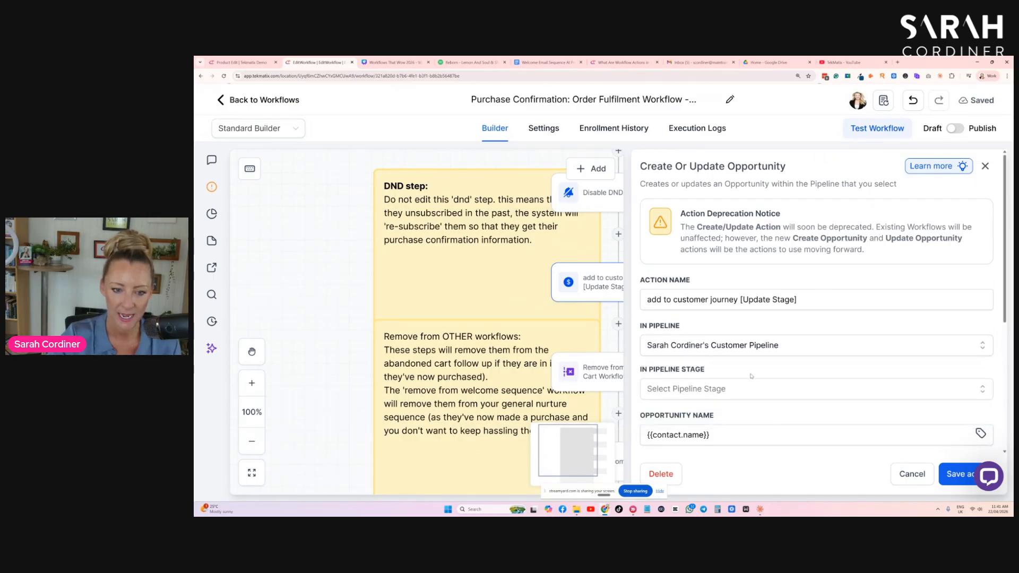
{"action": "scroll", "coordinate": [754, 372], "scroll_direction": "down", "scroll_amount": 2}
{"action": "left_click", "coordinate": [735, 293]}
{"action": "scroll", "coordinate": [712, 387], "scroll_direction": "down", "scroll_amount": 2}
{"action": "scroll", "coordinate": [712, 388], "scroll_direction": "up", "scroll_amount": 2}
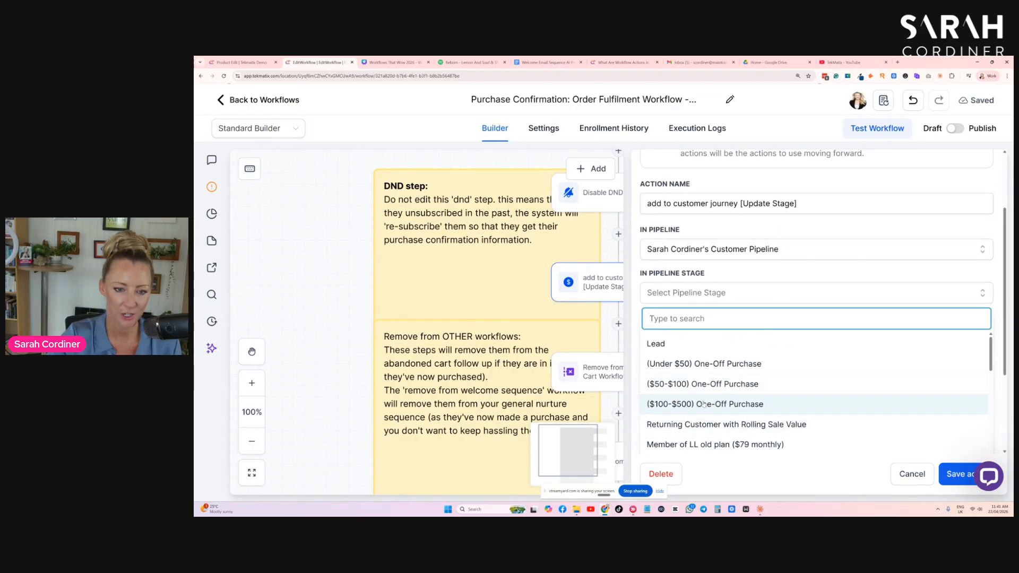
{"action": "left_click", "coordinate": [704, 367]}
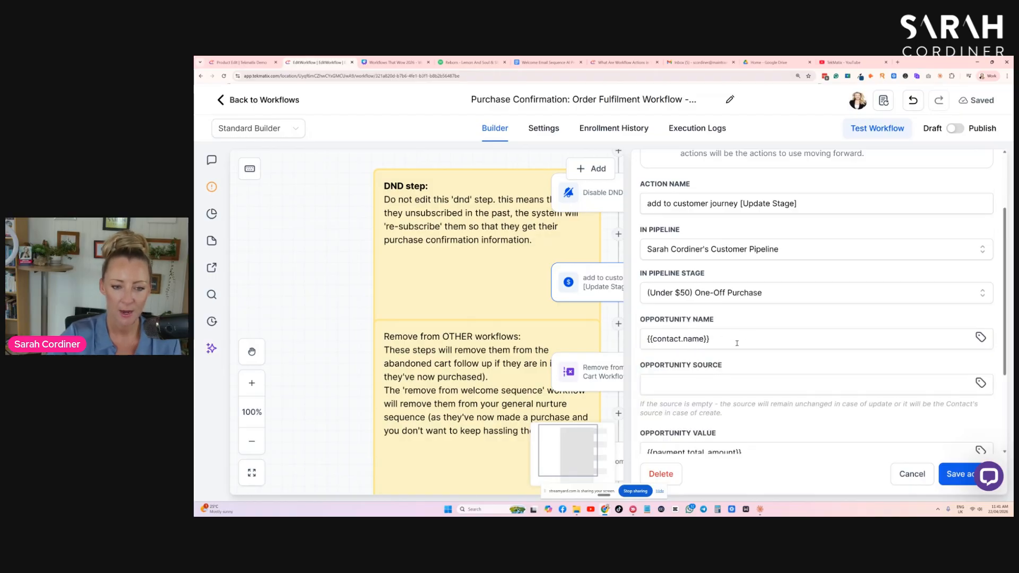
- Set the opportunity value of the "add to customer journey [Update Stage]" action to 47 and save the action
{"action": "scroll", "coordinate": [743, 345], "scroll_direction": "down", "scroll_amount": 3}
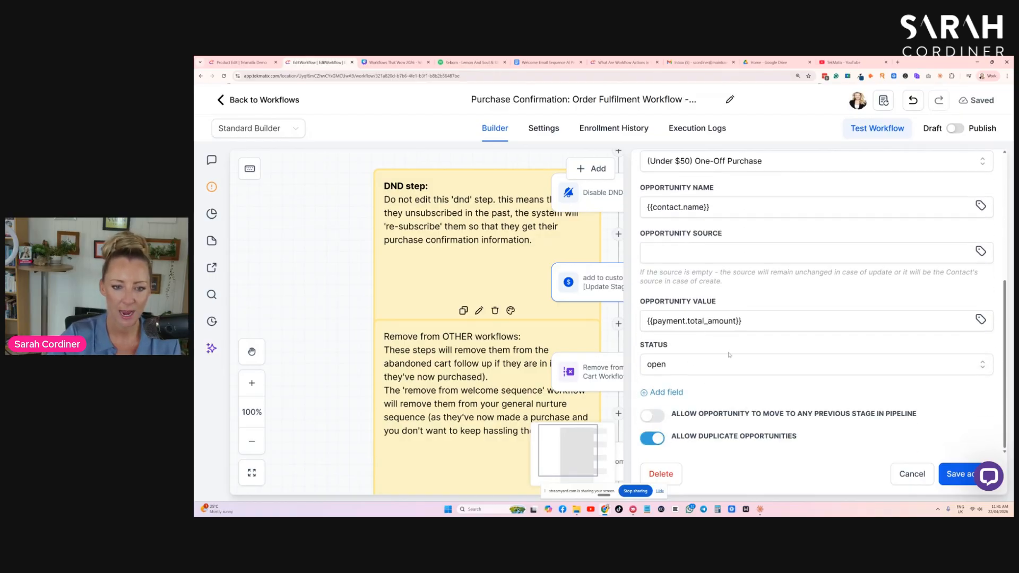
{"action": "triple_click", "coordinate": [725, 314]}
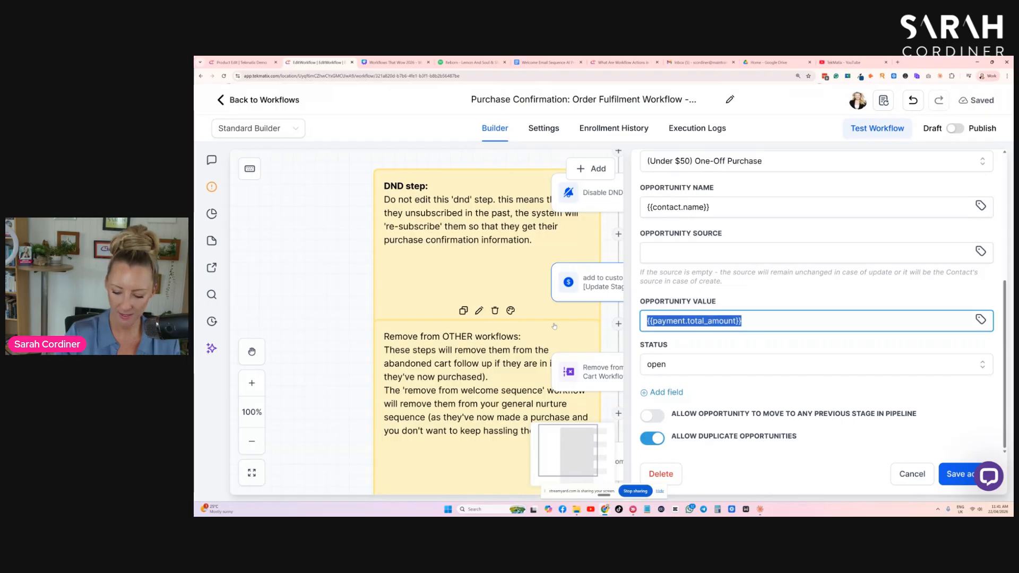
{"action": "key", "text": "BackSpace"}
{"action": "type", "text": "47"}
{"action": "left_click", "coordinate": [953, 475]}
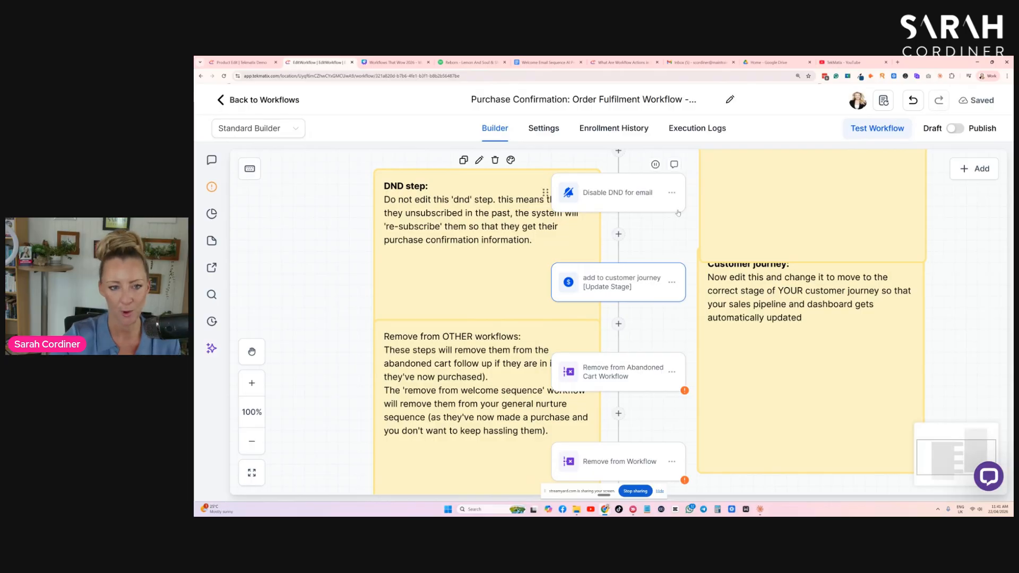
- Review the settings of the "Remove from Abandoned Cart Workflow" action and close it without changing them
{"action": "scroll", "coordinate": [677, 218], "scroll_direction": "up", "scroll_amount": 3}
{"action": "scroll", "coordinate": [677, 217], "scroll_direction": "down", "scroll_amount": 5}
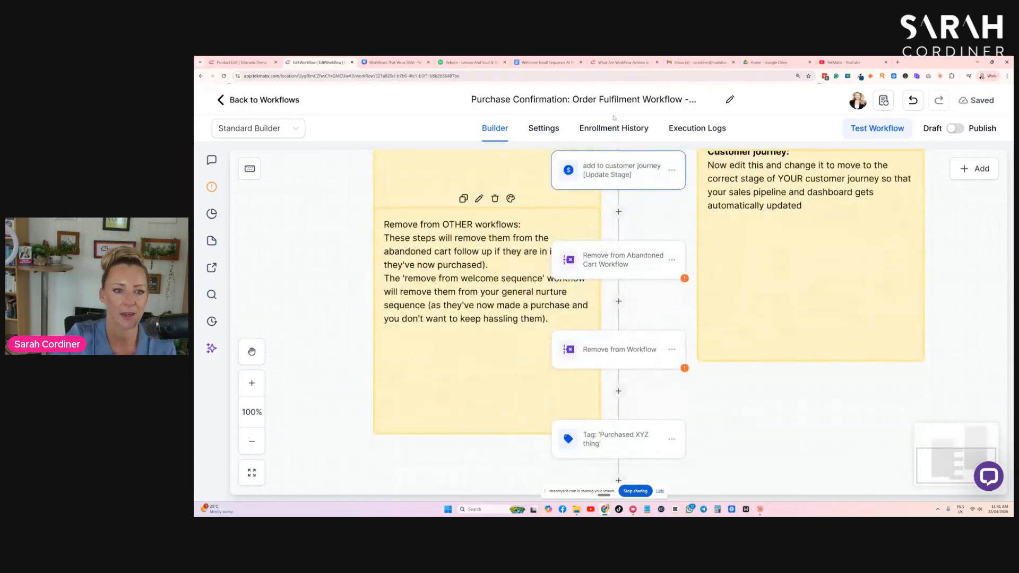
{"action": "scroll", "coordinate": [631, 256], "scroll_direction": "down", "scroll_amount": 1}
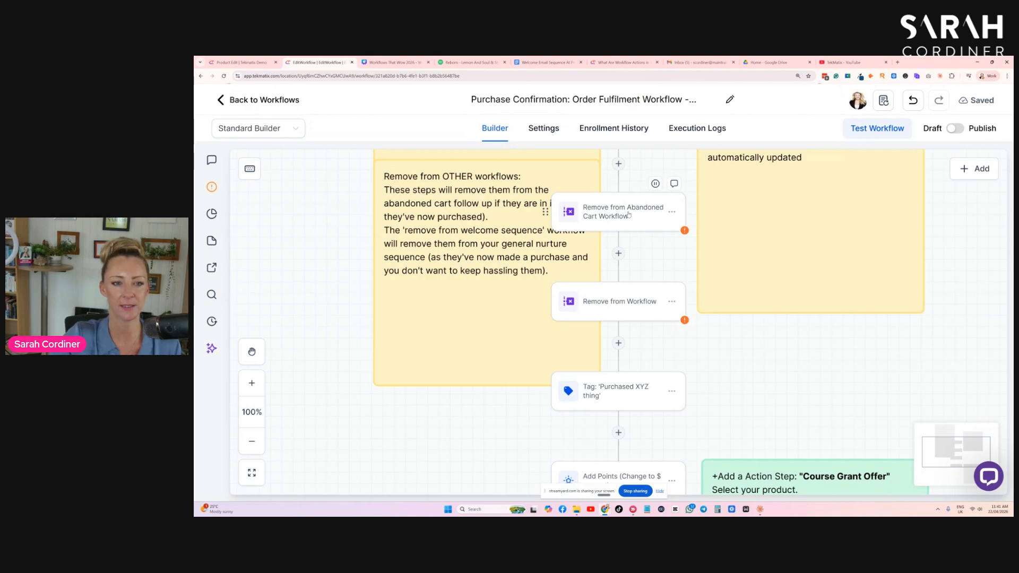
{"action": "left_click", "coordinate": [629, 215]}
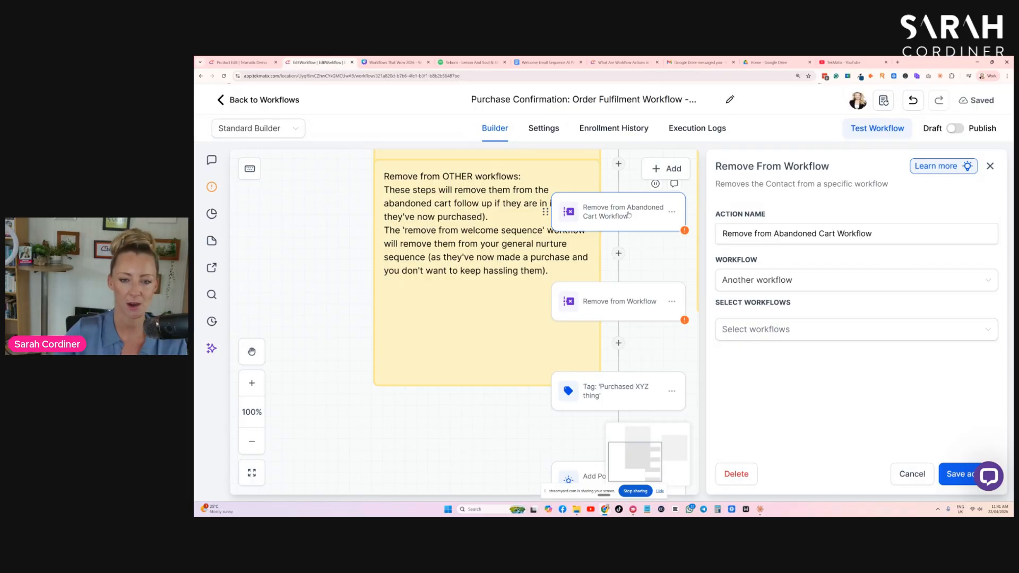
{"action": "scroll", "coordinate": [629, 215], "scroll_direction": "up", "scroll_amount": 5}
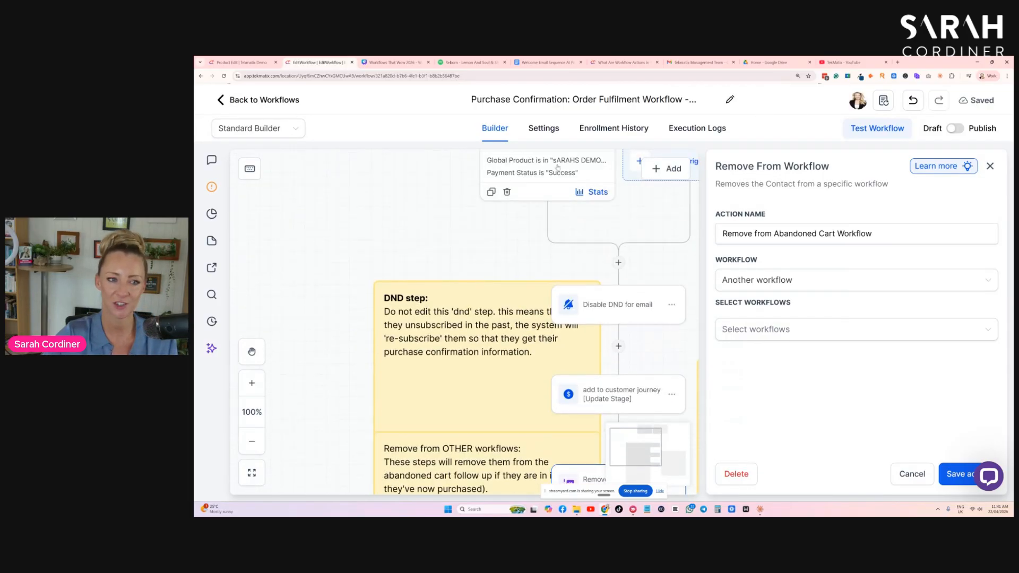
{"action": "scroll", "coordinate": [543, 218], "scroll_direction": "down", "scroll_amount": 3}
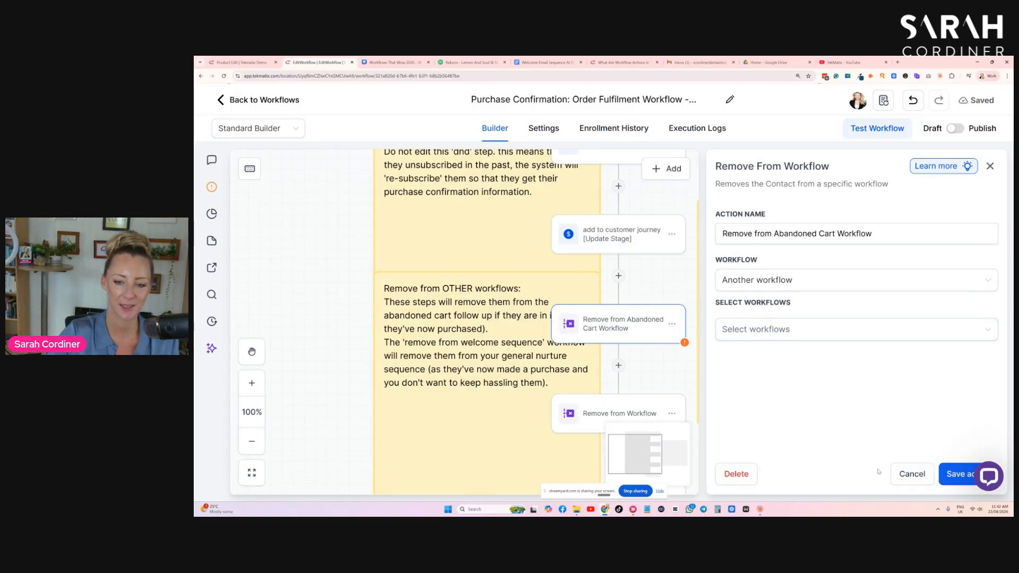
{"action": "left_click", "coordinate": [913, 474]}
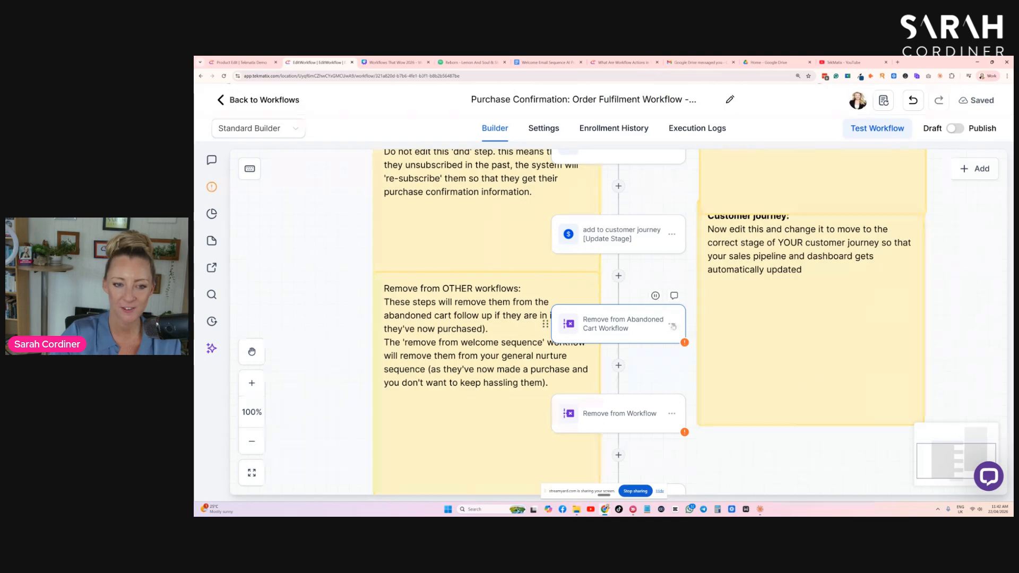
- Check the options available for the abandoned cart removal action and its place below the Payment Received trigger
{"action": "left_click", "coordinate": [673, 324]}
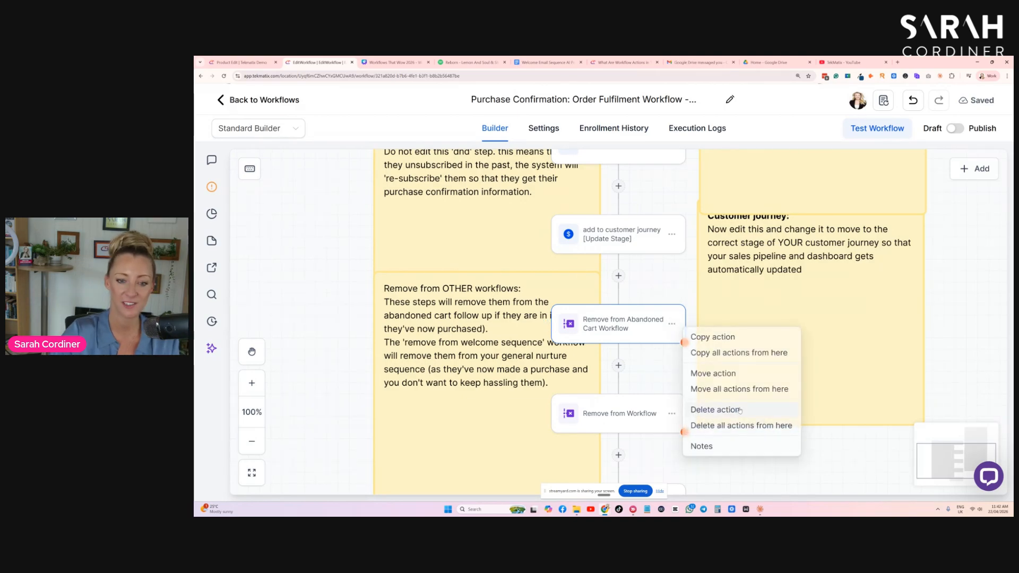
{"action": "left_click", "coordinate": [653, 363]}
{"action": "scroll", "coordinate": [650, 366], "scroll_direction": "up", "scroll_amount": 4}
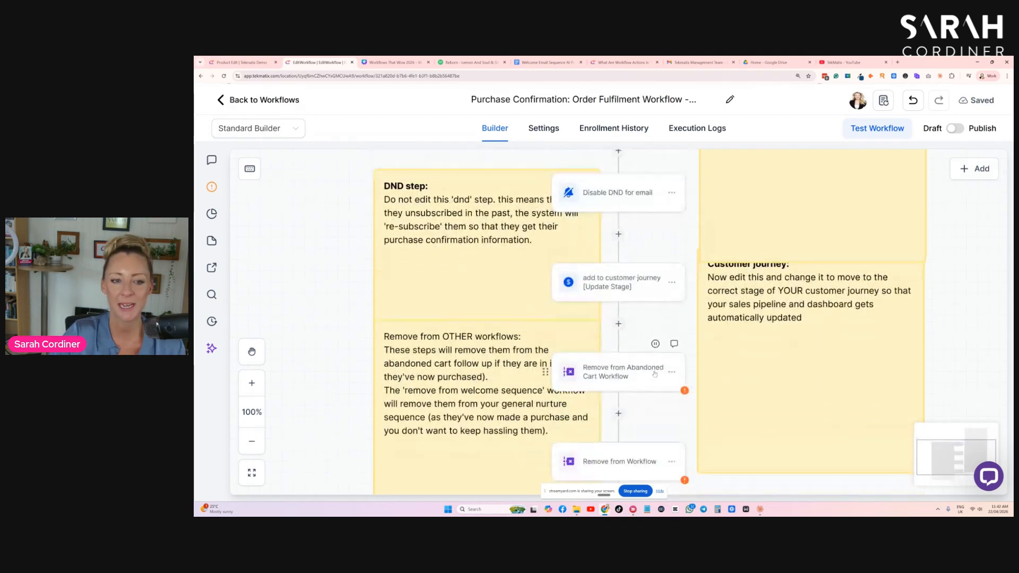
{"action": "scroll", "coordinate": [642, 358], "scroll_direction": "down", "scroll_amount": 5}
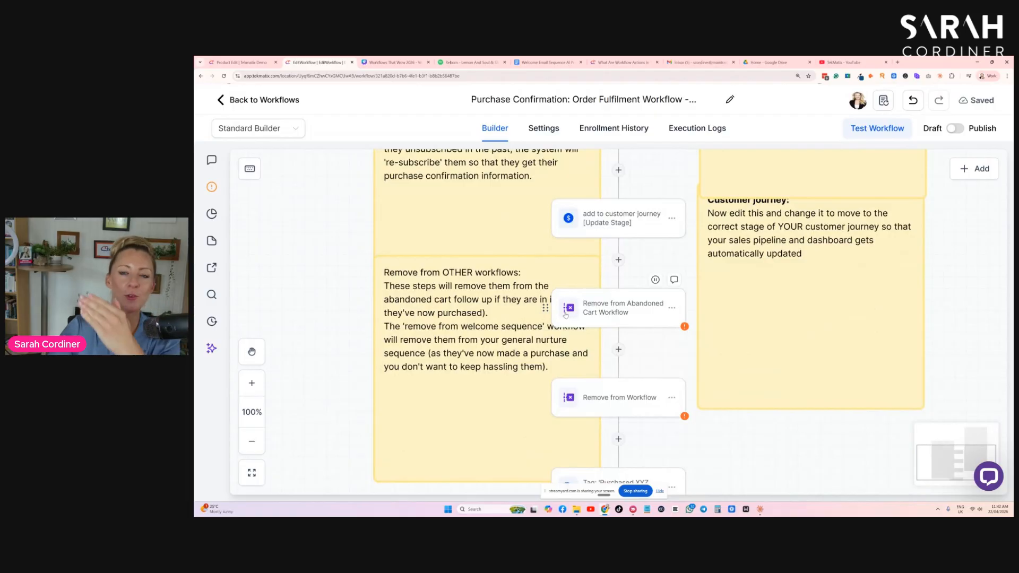
{"action": "scroll", "coordinate": [564, 314], "scroll_direction": "up", "scroll_amount": 10}
{"action": "scroll", "coordinate": [563, 312], "scroll_direction": "down", "scroll_amount": 2}
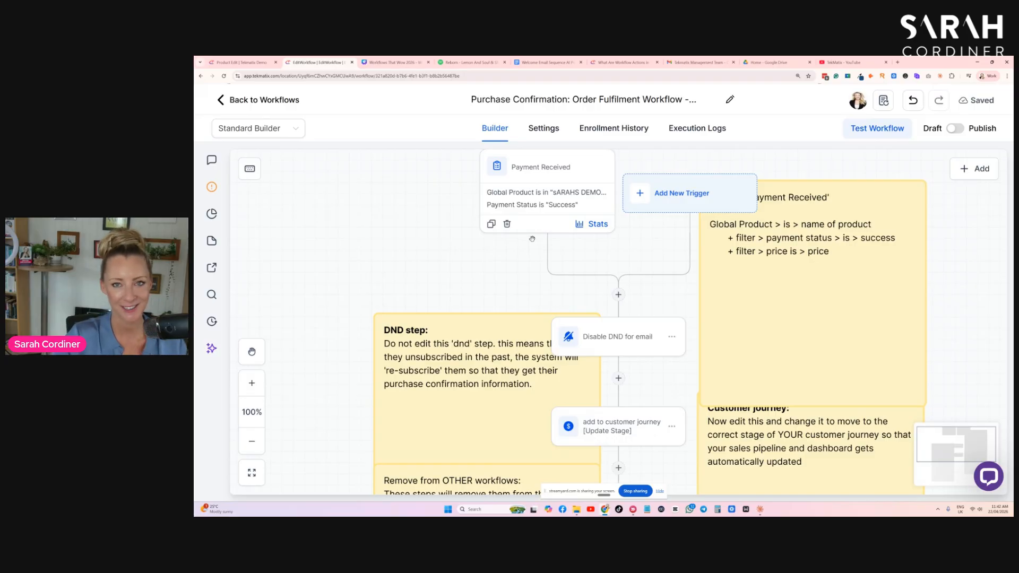
- Move the "Remove from OTHER workflows" sticky note sideways, clear of the workflow's action steps
{"action": "scroll", "coordinate": [532, 239], "scroll_direction": "down", "scroll_amount": 6}
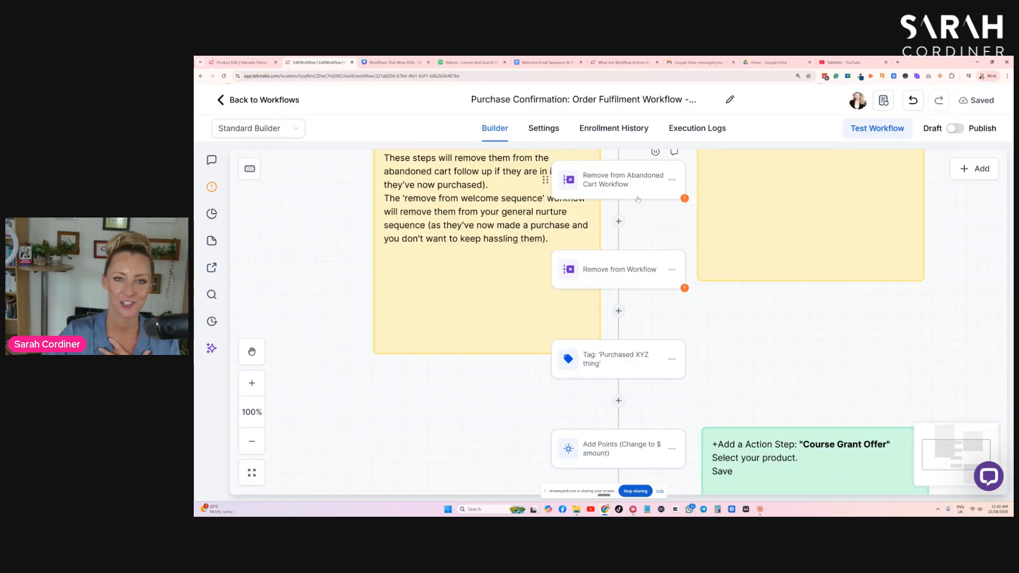
{"action": "scroll", "coordinate": [640, 196], "scroll_direction": "up", "scroll_amount": 1}
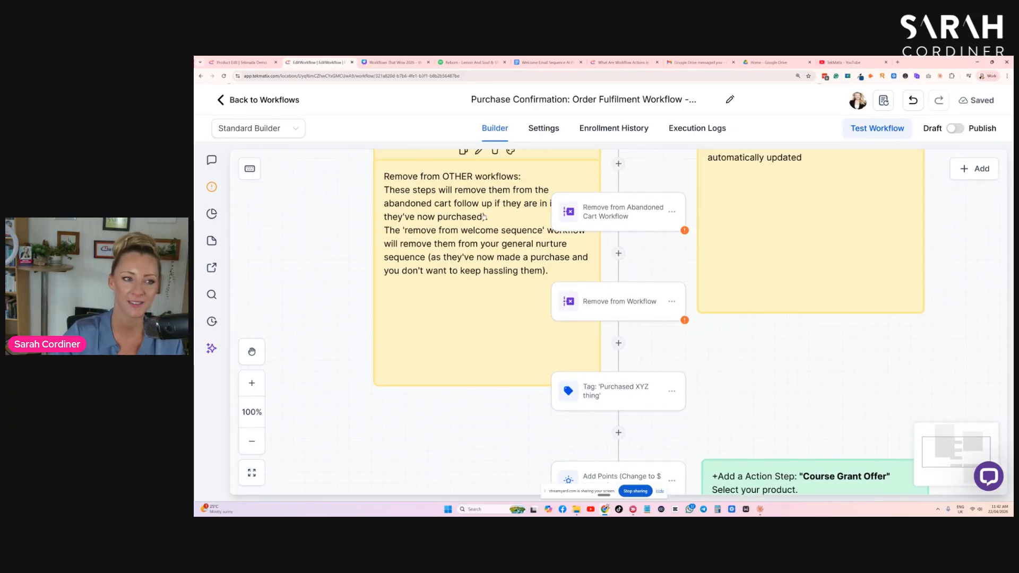
{"action": "left_click_drag", "start_coordinate": [490, 214], "coordinate": [432, 240]}
- Review the tag assigned in the "Tag: 'Purchased XYZ thing'" action
{"action": "scroll", "coordinate": [706, 292], "scroll_direction": "down", "scroll_amount": 4}
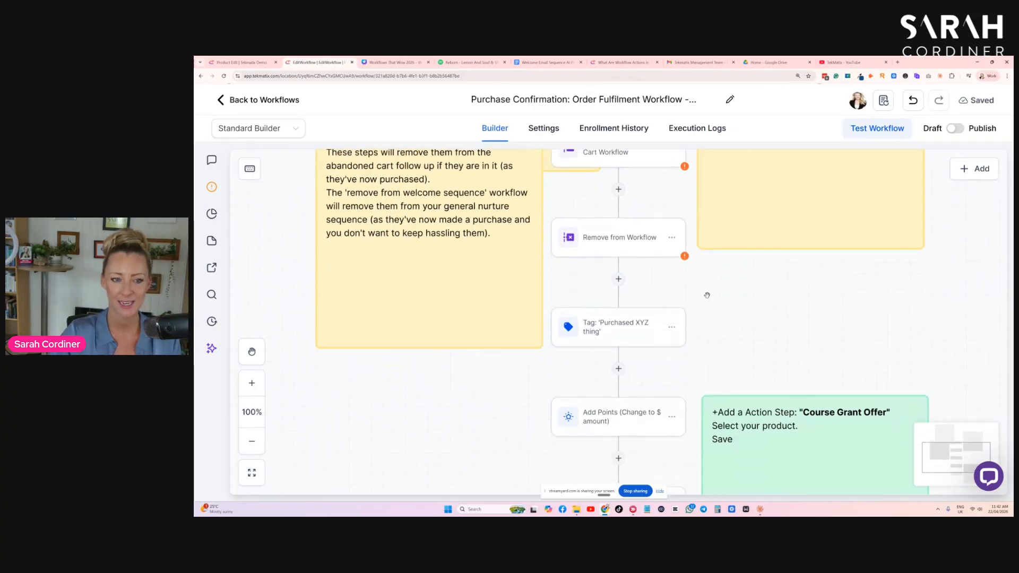
{"action": "left_click", "coordinate": [605, 262]}
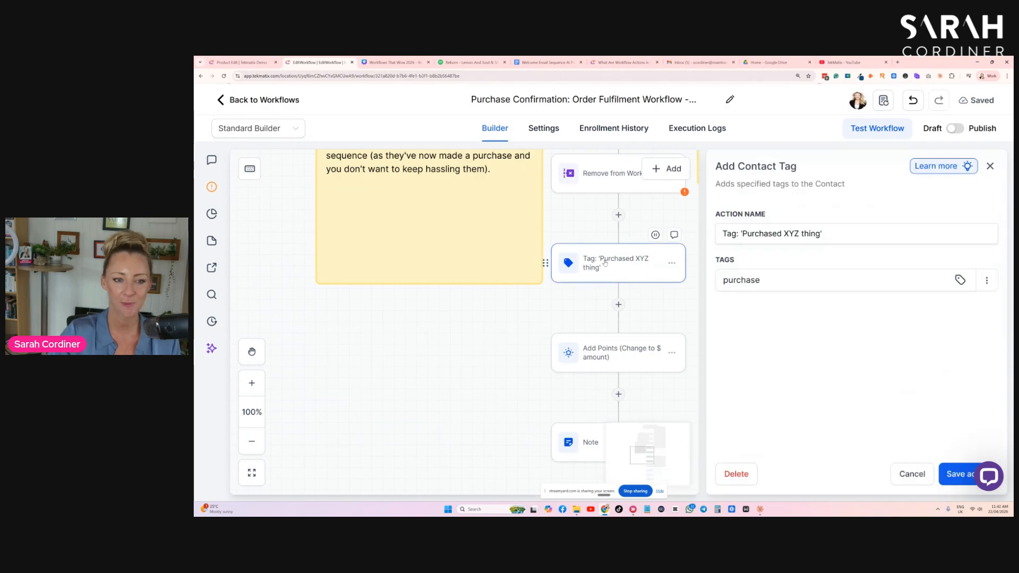
{"action": "scroll", "coordinate": [481, 327], "scroll_direction": "down", "scroll_amount": 1}
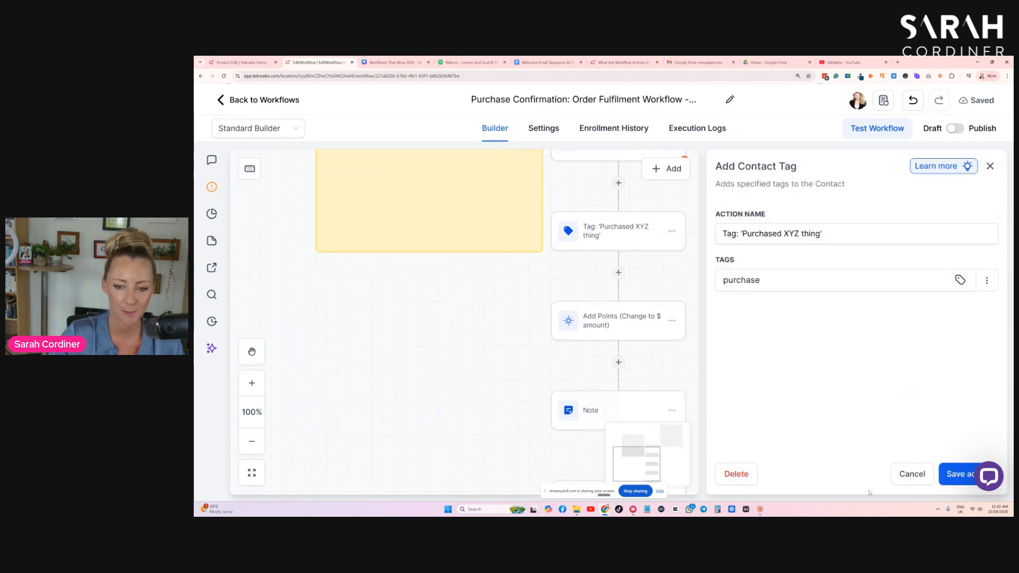
- Set the engagement score action to add 47 points, rename it "Add Points 47", and save it
{"action": "left_click", "coordinate": [574, 339]}
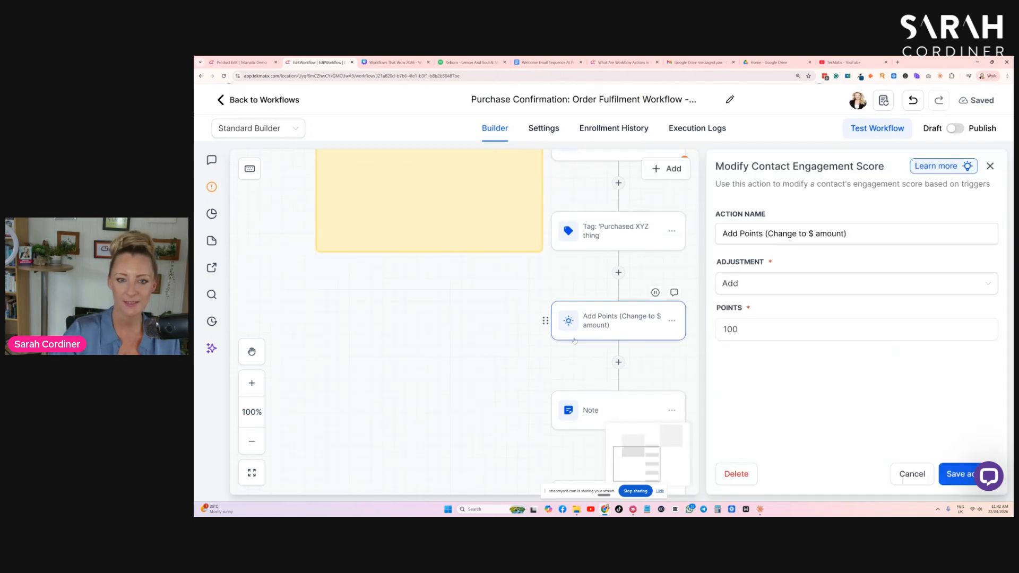
{"action": "left_click_drag", "start_coordinate": [745, 331], "coordinate": [663, 332]}
{"action": "type", "text": "47"}
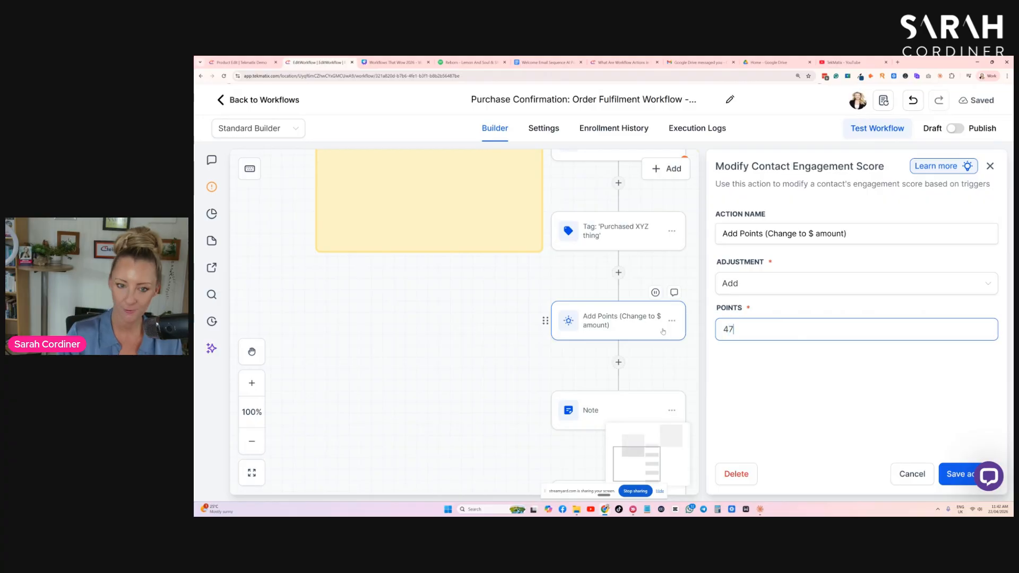
{"action": "left_click_drag", "start_coordinate": [863, 239], "coordinate": [765, 235]}
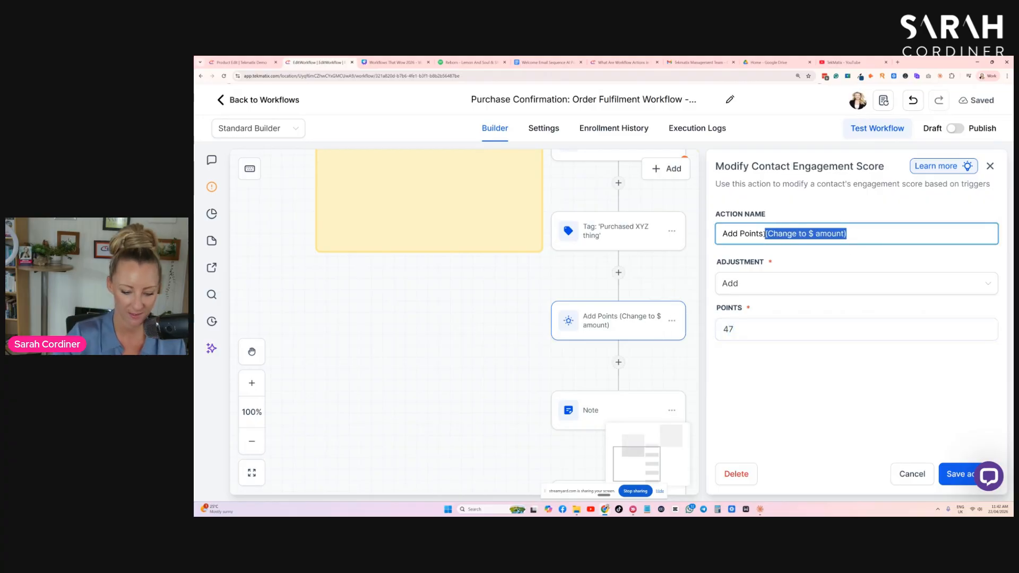
{"action": "type", "text": "47"}
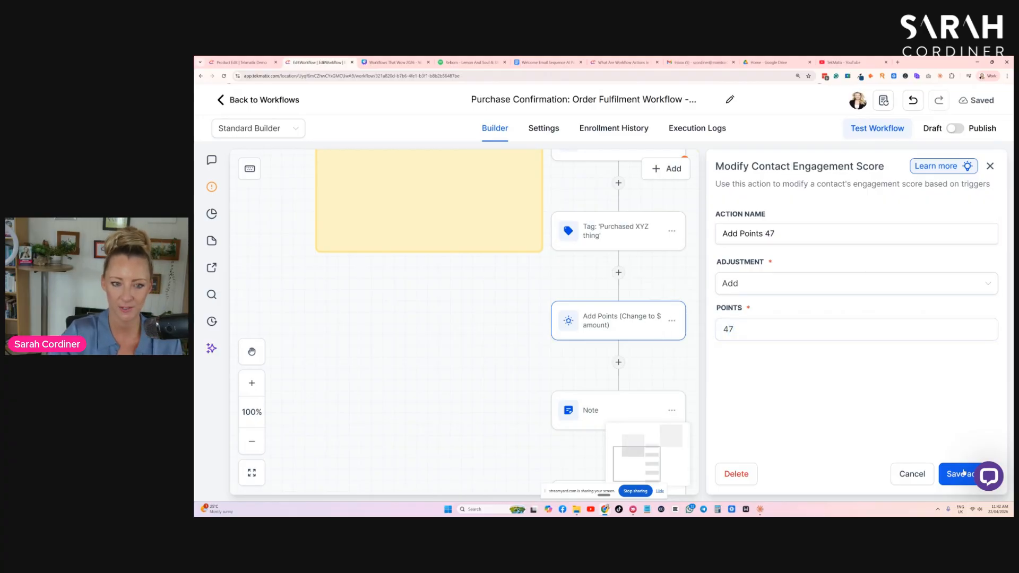
{"action": "left_click", "coordinate": [962, 472]}
- Look over the Note action and the steps that follow the points action
{"action": "scroll", "coordinate": [476, 334], "scroll_direction": "down", "scroll_amount": 2}
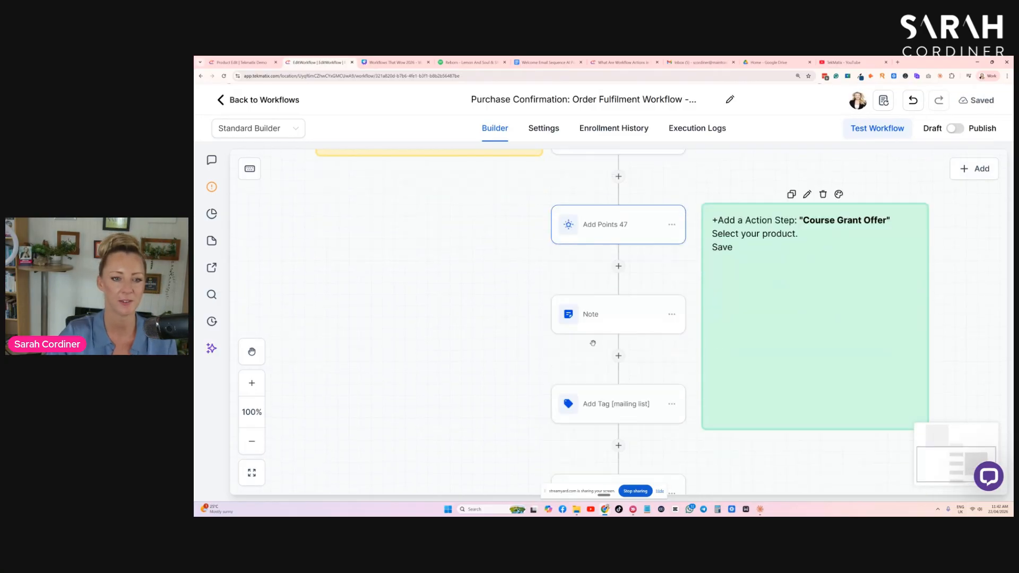
{"action": "left_click", "coordinate": [589, 311]}
{"action": "scroll", "coordinate": [530, 302], "scroll_direction": "down", "scroll_amount": 2}
{"action": "scroll", "coordinate": [529, 302], "scroll_direction": "down", "scroll_amount": 3}
- Review the "Send Confirmation Email" action's sender, subject, email design and design options, and close it without changes
{"action": "left_click", "coordinate": [619, 238]}
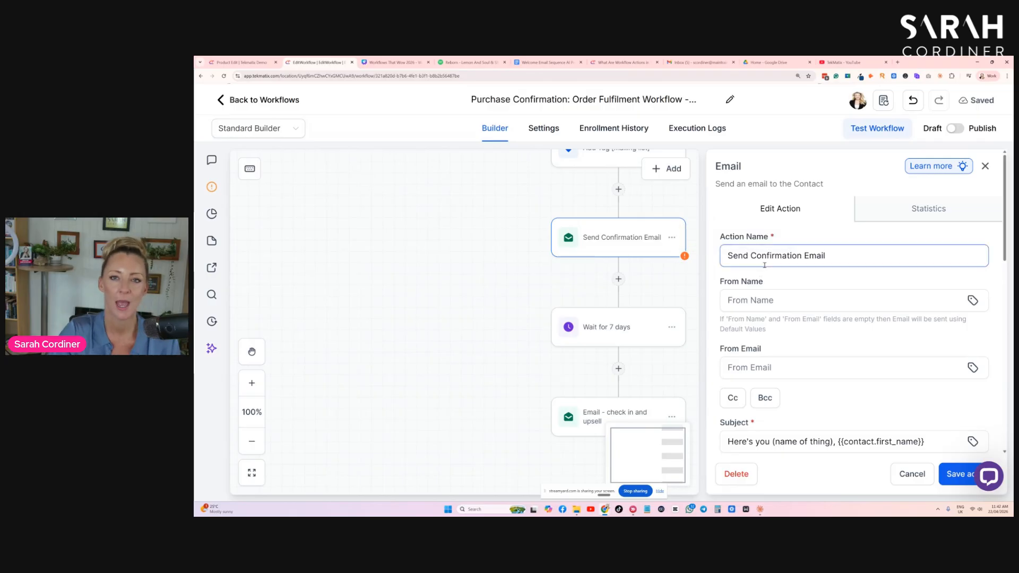
{"action": "scroll", "coordinate": [767, 270], "scroll_direction": "down", "scroll_amount": 5}
{"action": "scroll", "coordinate": [767, 270], "scroll_direction": "up", "scroll_amount": 2}
{"action": "scroll", "coordinate": [836, 301], "scroll_direction": "down", "scroll_amount": 2}
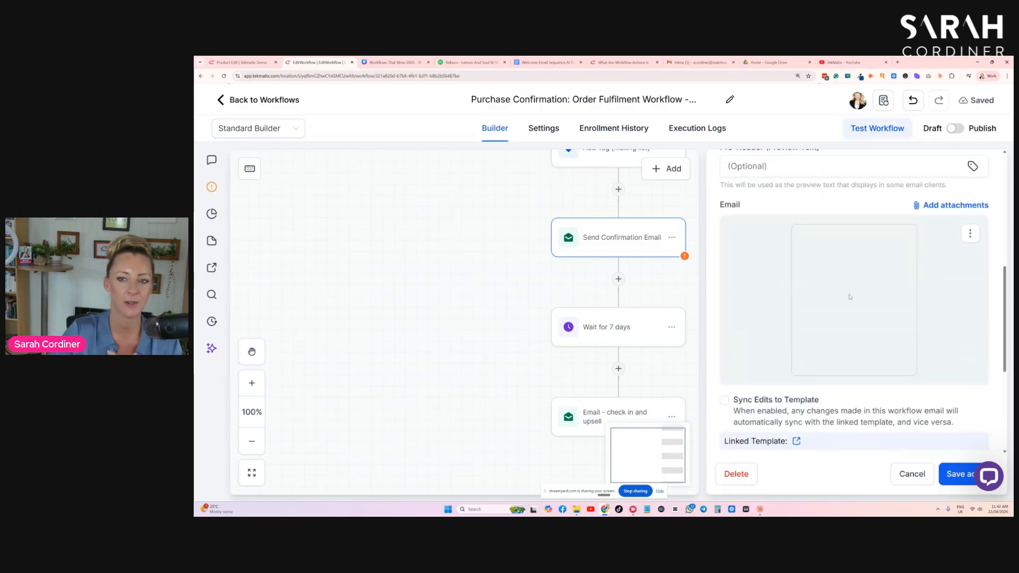
{"action": "left_click", "coordinate": [971, 233]}
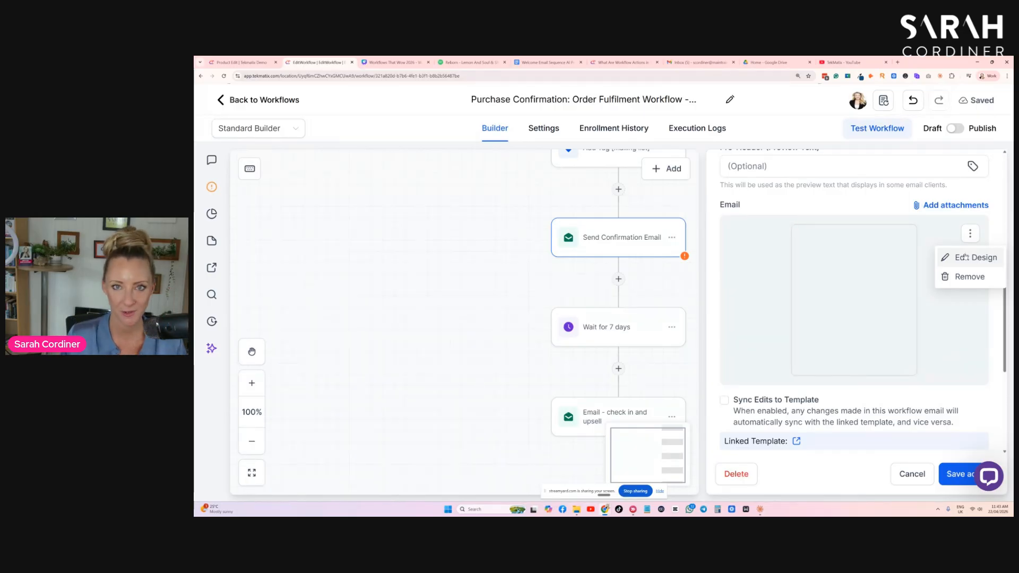
{"action": "left_click", "coordinate": [920, 471]}
{"action": "left_click", "coordinate": [693, 258]}
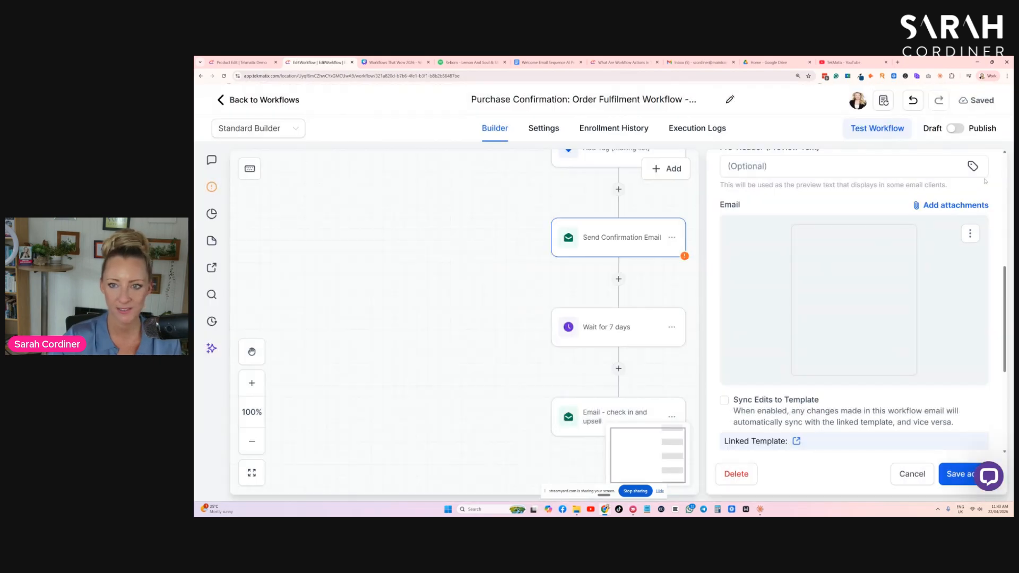
{"action": "left_click", "coordinate": [913, 474]}
- Look over the workflow from the seven-day wait and the check-in and upsell email back up to the first actions
{"action": "left_click", "coordinate": [669, 329]}
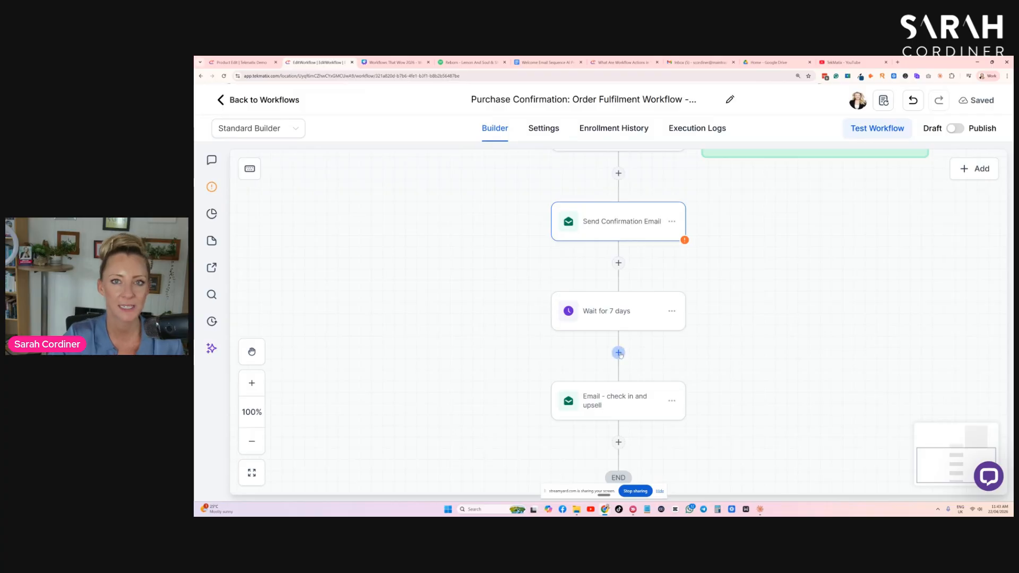
{"action": "scroll", "coordinate": [690, 357], "scroll_direction": "down", "scroll_amount": 2}
{"action": "scroll", "coordinate": [660, 314], "scroll_direction": "up", "scroll_amount": 2}
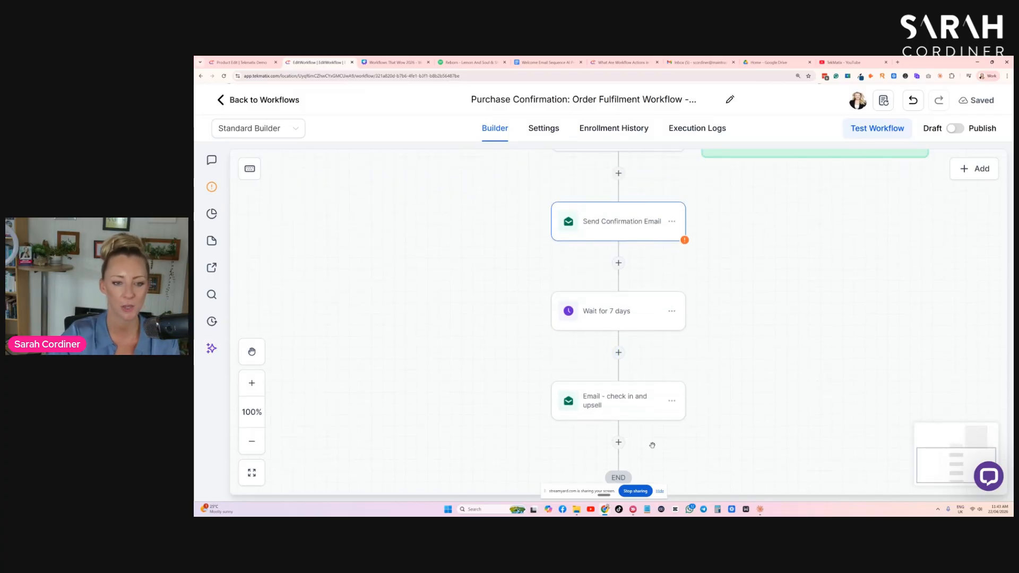
{"action": "scroll", "coordinate": [743, 299], "scroll_direction": "up", "scroll_amount": 10}
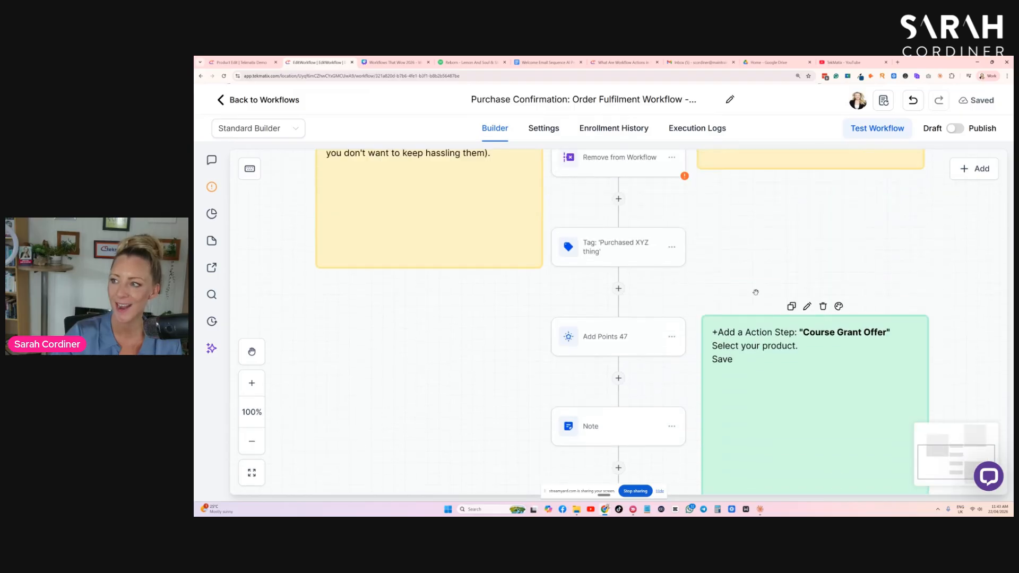
{"action": "scroll", "coordinate": [757, 297], "scroll_direction": "up", "scroll_amount": 8}
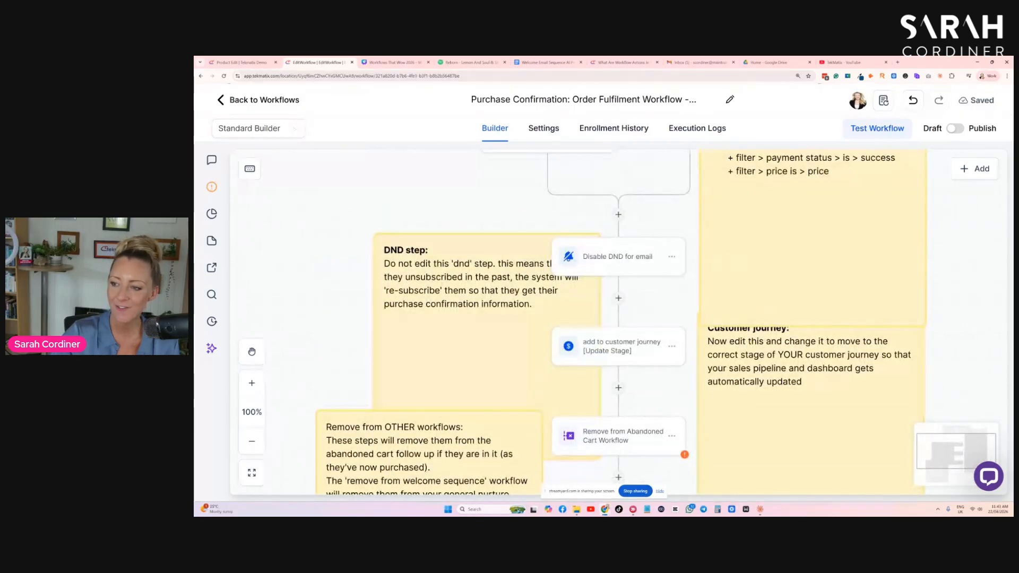
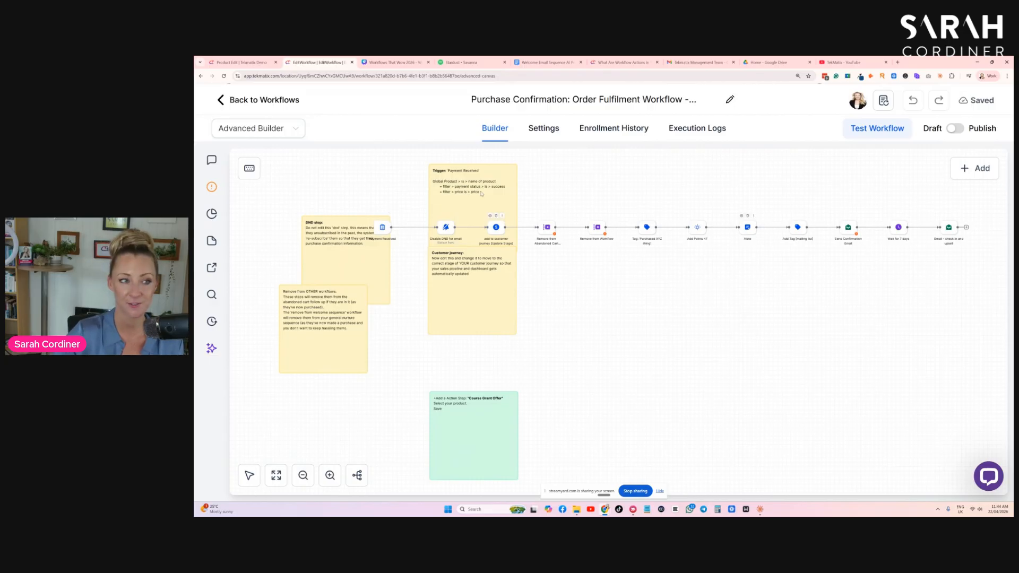
- View the order fulfilment workflow in the Standard Builder layout, and switch it back to the Advanced Builder
{"action": "left_click", "coordinate": [258, 128]}
{"action": "left_click", "coordinate": [250, 152]}
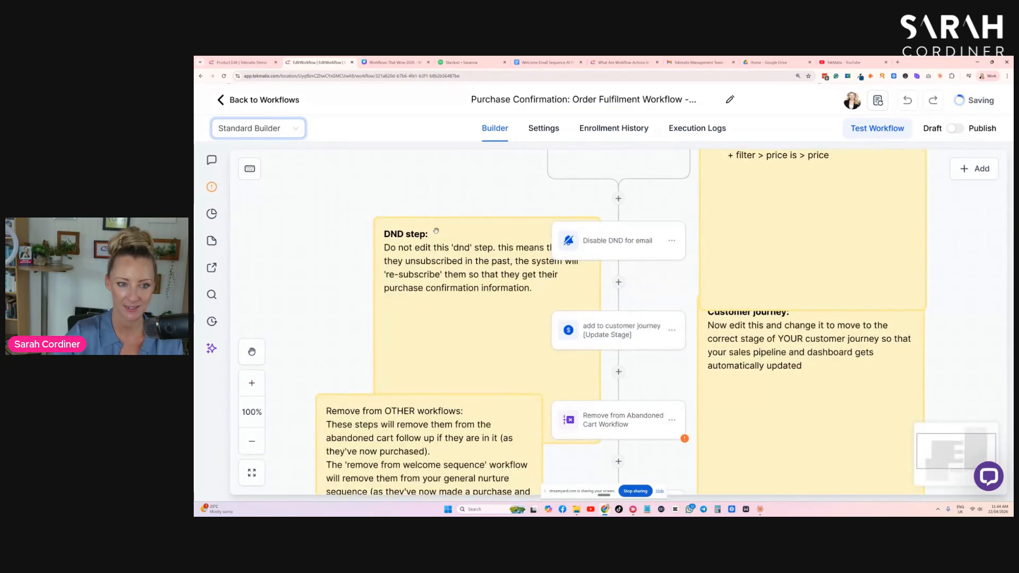
{"action": "scroll", "coordinate": [448, 229], "scroll_direction": "up", "scroll_amount": 3}
{"action": "scroll", "coordinate": [449, 238], "scroll_direction": "down", "scroll_amount": 1}
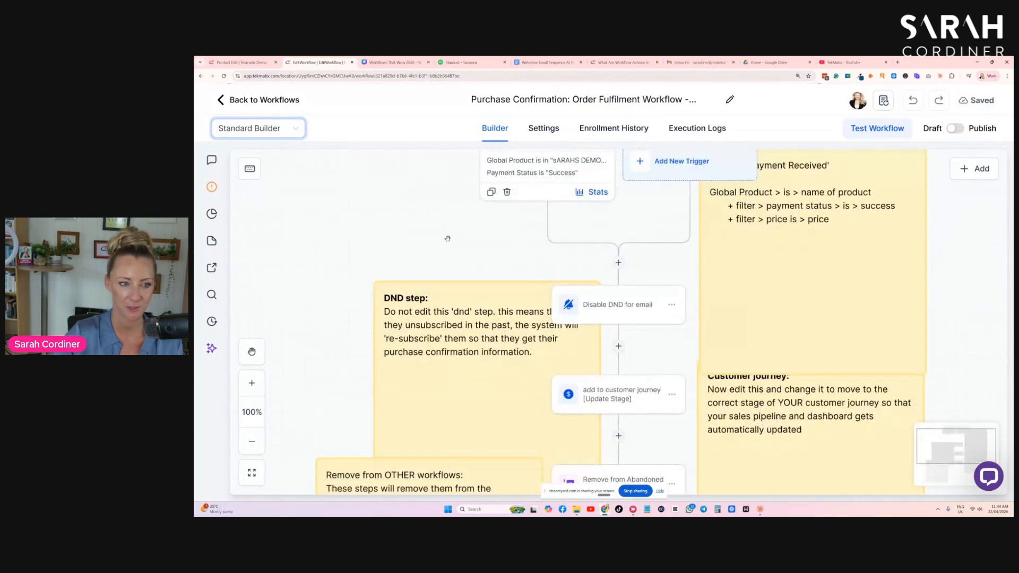
{"action": "left_click", "coordinate": [250, 129]}
{"action": "left_click", "coordinate": [250, 170]}
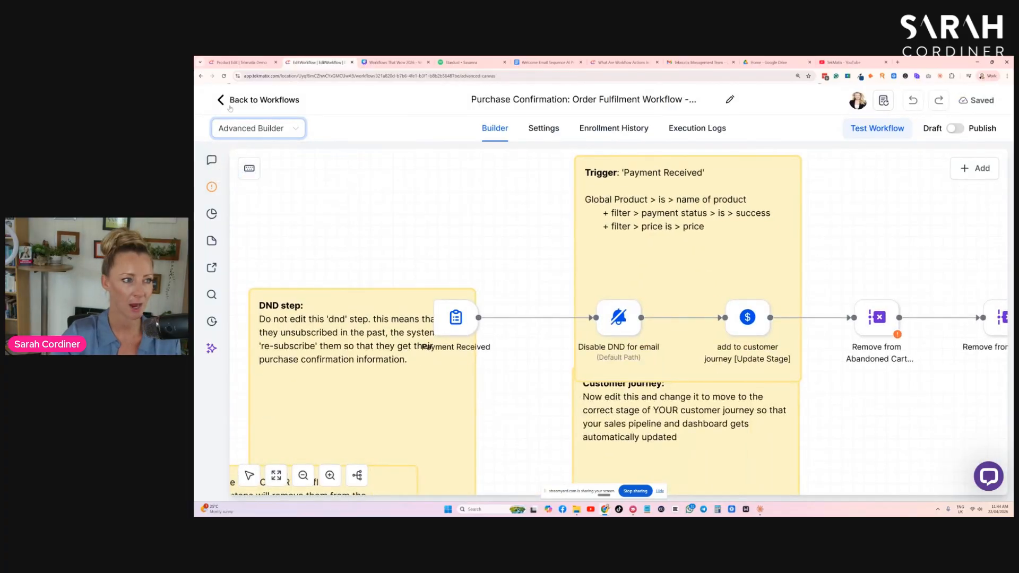
- Switch to the Canva presentation and examine the example workflow on the "Membership Workflows" slide
{"action": "left_click", "coordinate": [393, 62]}
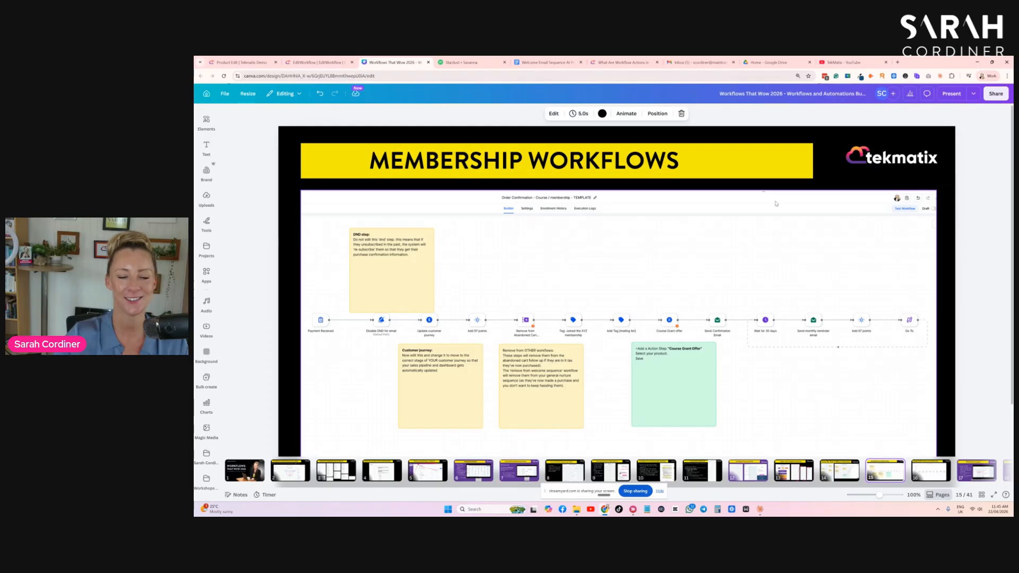
{"action": "scroll", "coordinate": [776, 194], "scroll_direction": "down", "scroll_amount": 1}
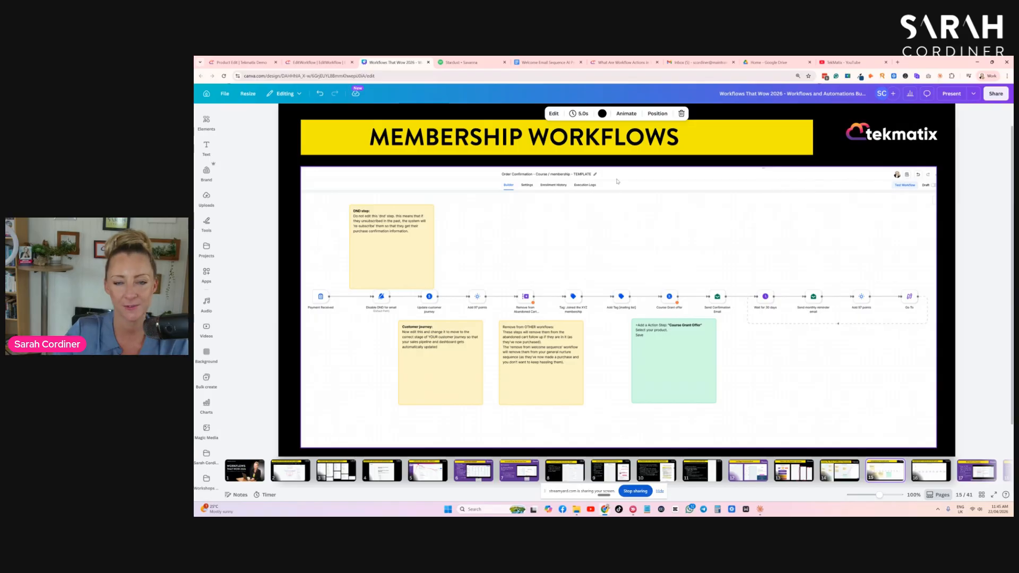
{"action": "scroll", "coordinate": [632, 186], "scroll_direction": "up", "scroll_amount": 1}
{"action": "scroll", "coordinate": [637, 202], "scroll_direction": "down", "scroll_amount": 1}
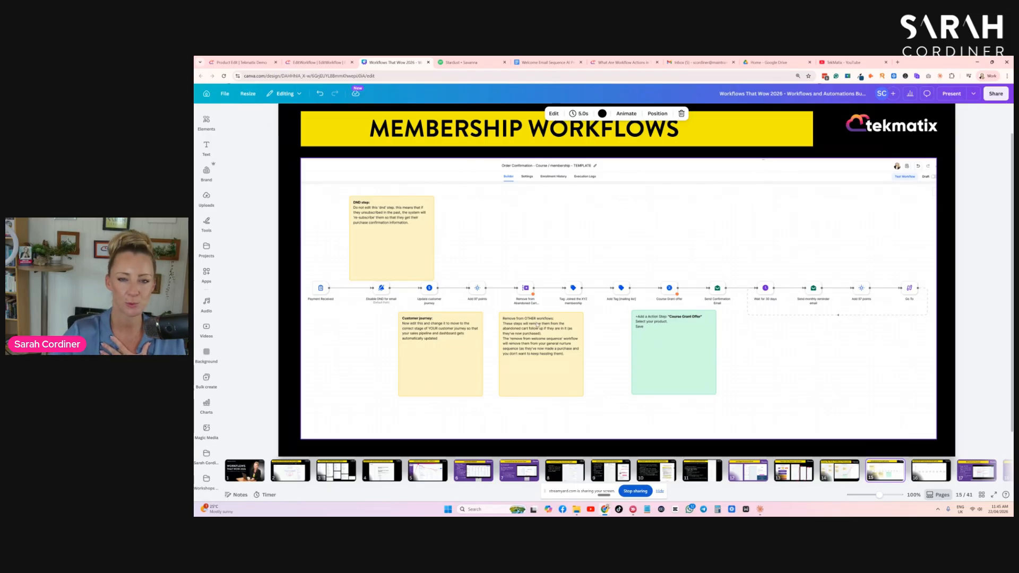
{"action": "scroll", "coordinate": [590, 306], "scroll_direction": "up", "scroll_amount": 1}
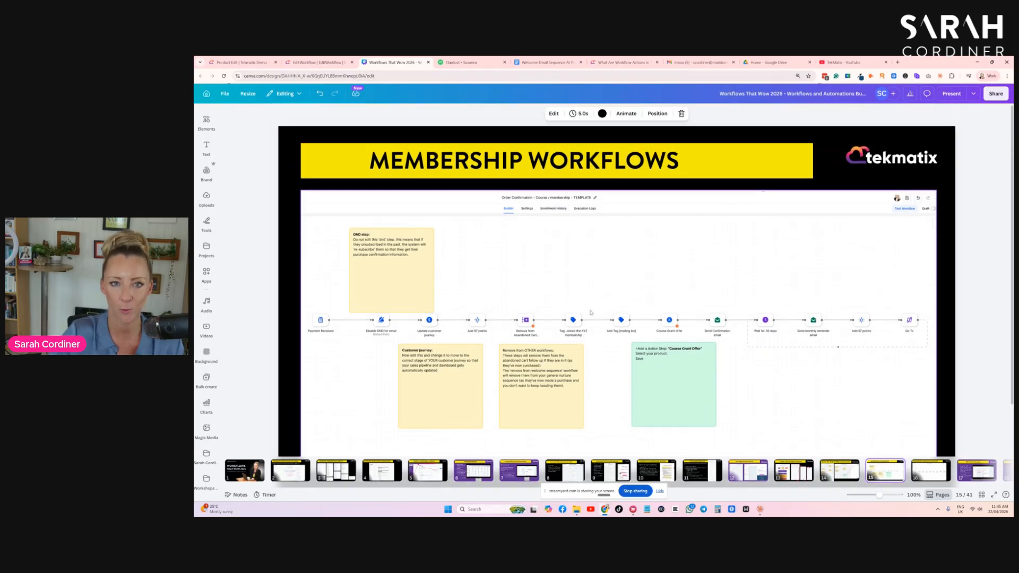
{"action": "scroll", "coordinate": [591, 311], "scroll_direction": "down", "scroll_amount": 1}
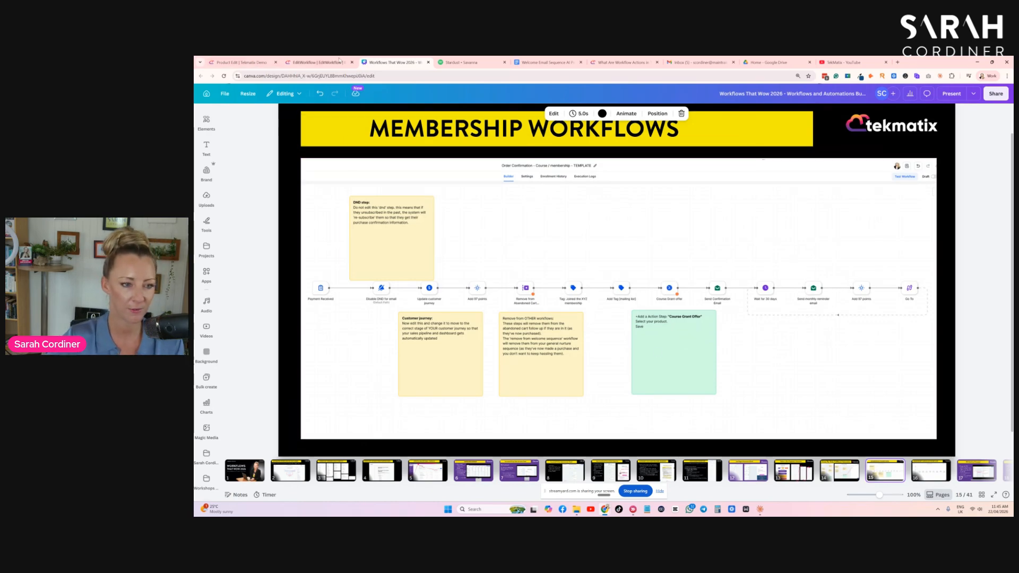
- Return to the Tekmatix workflow list, search for "membership", and open the "MEMBERSHIP - Order Confirmation - New member - TEMPLATE" workflow
{"action": "left_click", "coordinate": [325, 67]}
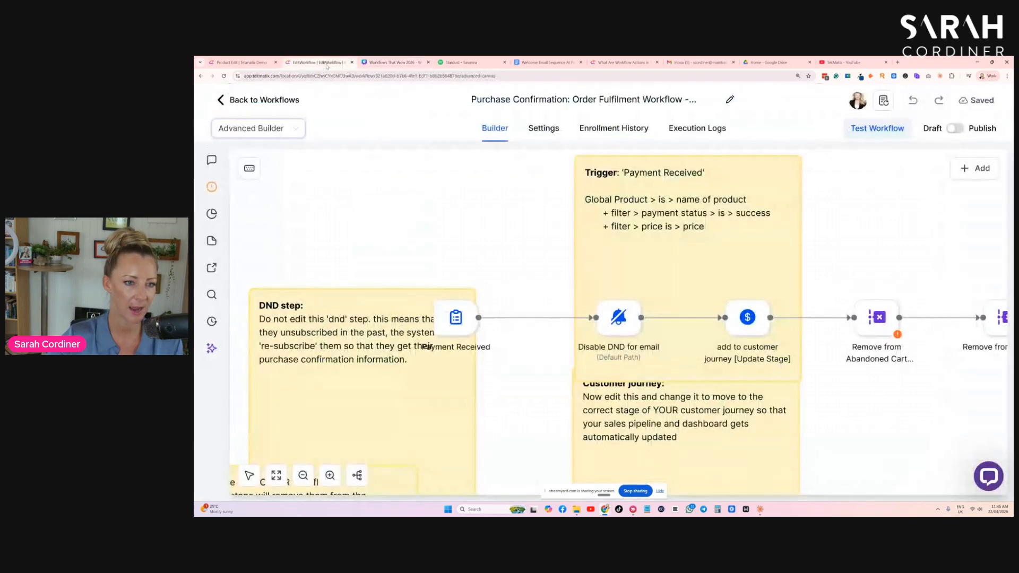
{"action": "left_click", "coordinate": [217, 102]}
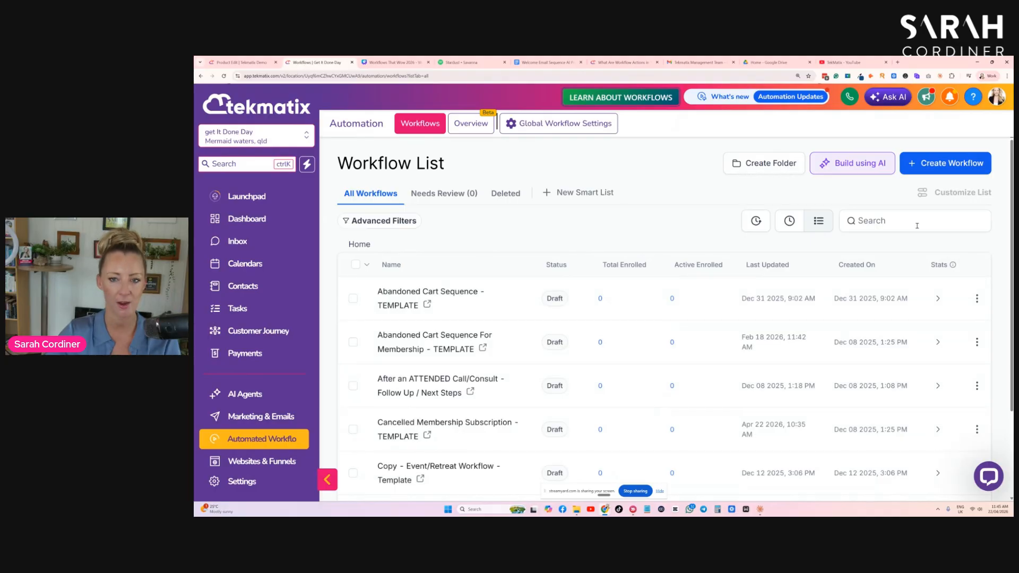
{"action": "left_click", "coordinate": [917, 225]}
{"action": "type", "text": "member"}
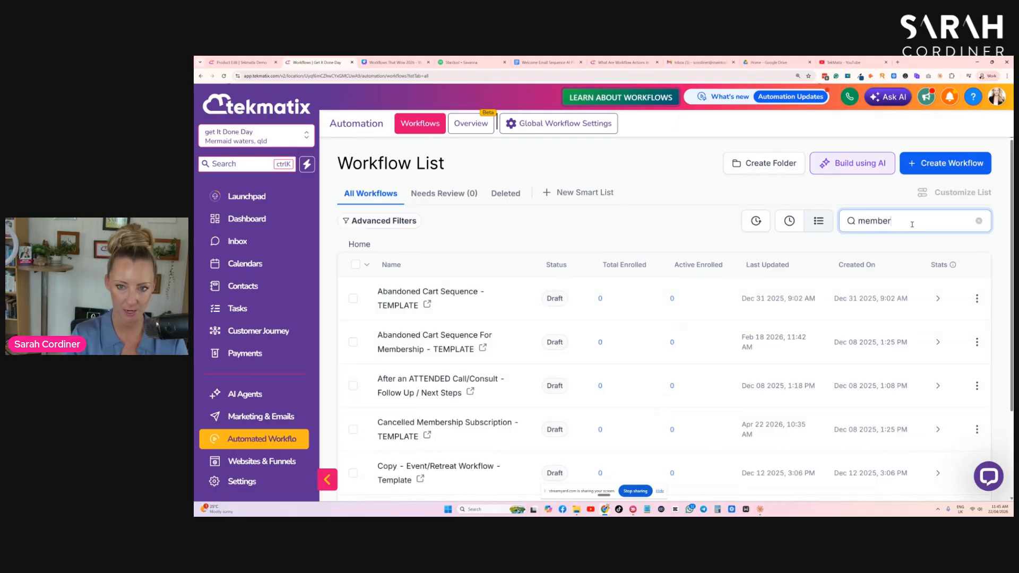
{"action": "type", "text": "ship"}
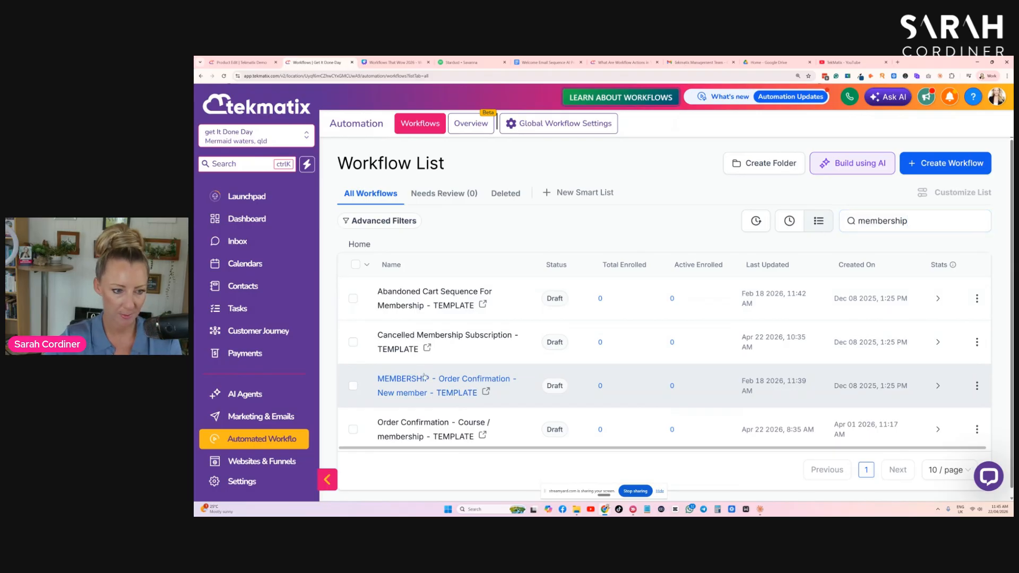
{"action": "left_click", "coordinate": [423, 380]}
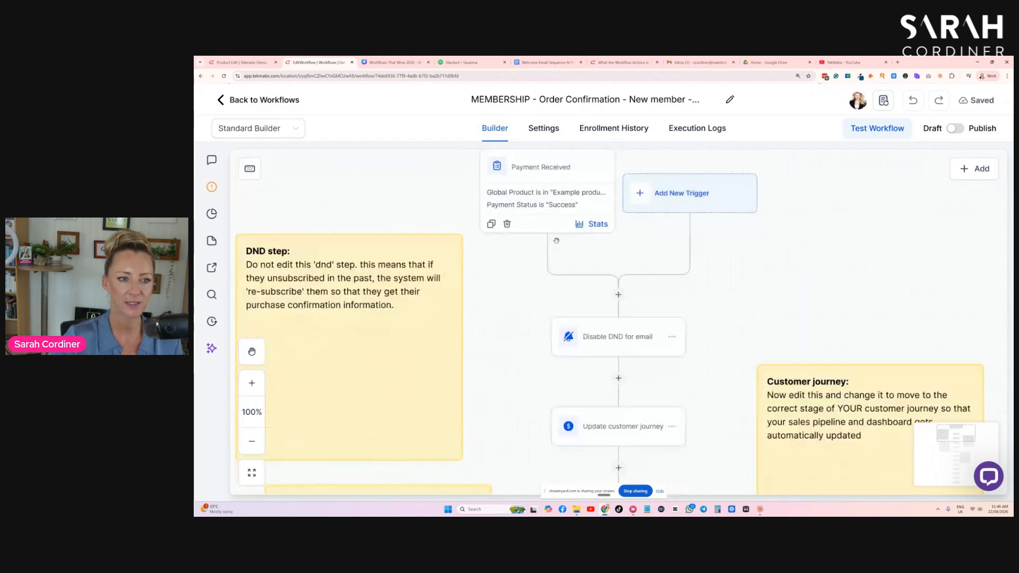
- Review the Payment Received trigger's product and payment status filters, and close it without changes
{"action": "left_click", "coordinate": [545, 189]}
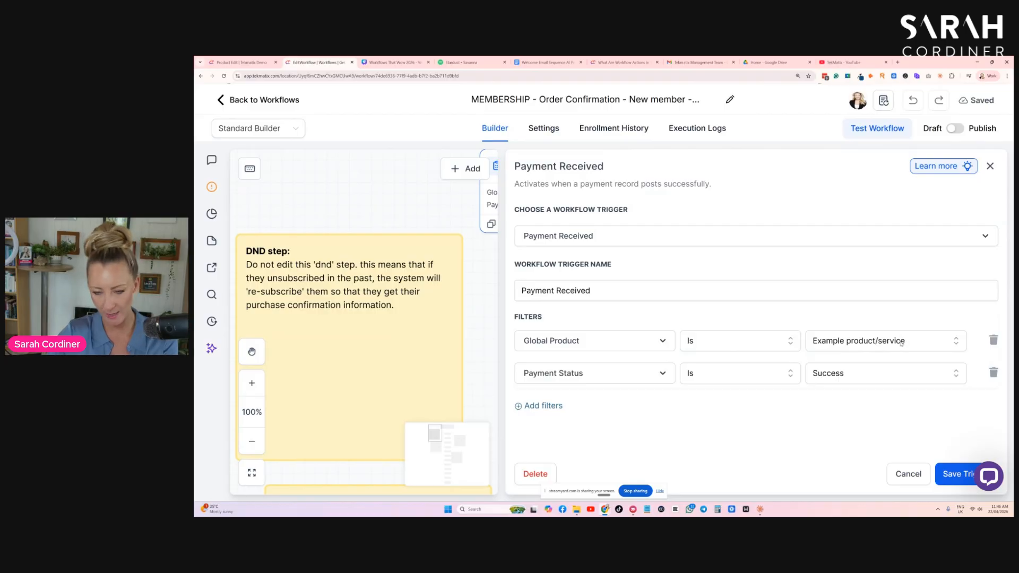
{"action": "left_click", "coordinate": [909, 474]}
- Look over the membership workflow's actions from disabling DND through the customer journey, points, abandoned cart removal and tags to the course offer
{"action": "scroll", "coordinate": [616, 224], "scroll_direction": "down", "scroll_amount": 3}
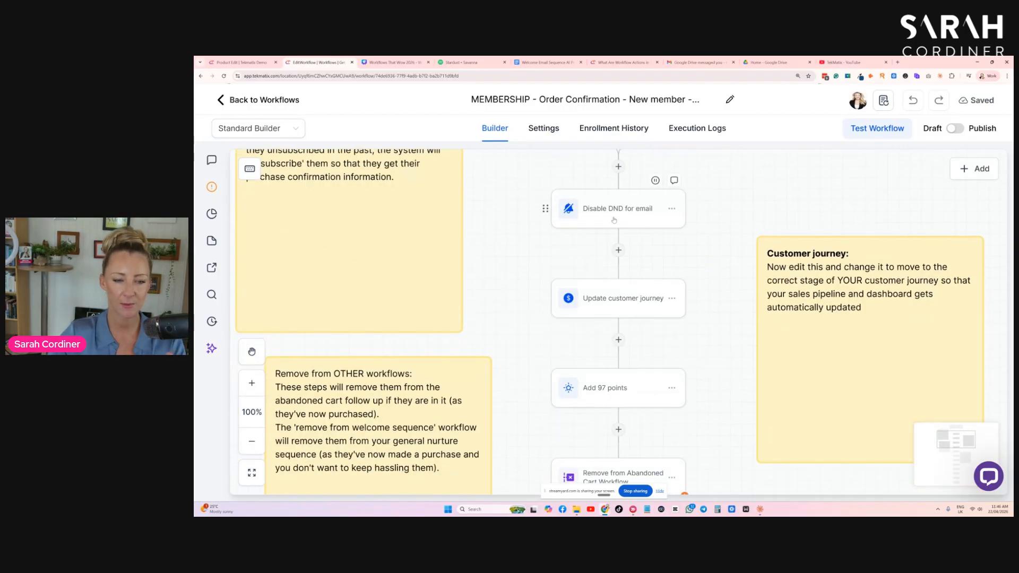
{"action": "scroll", "coordinate": [619, 215], "scroll_direction": "down", "scroll_amount": 1}
{"action": "scroll", "coordinate": [626, 210], "scroll_direction": "up", "scroll_amount": 1}
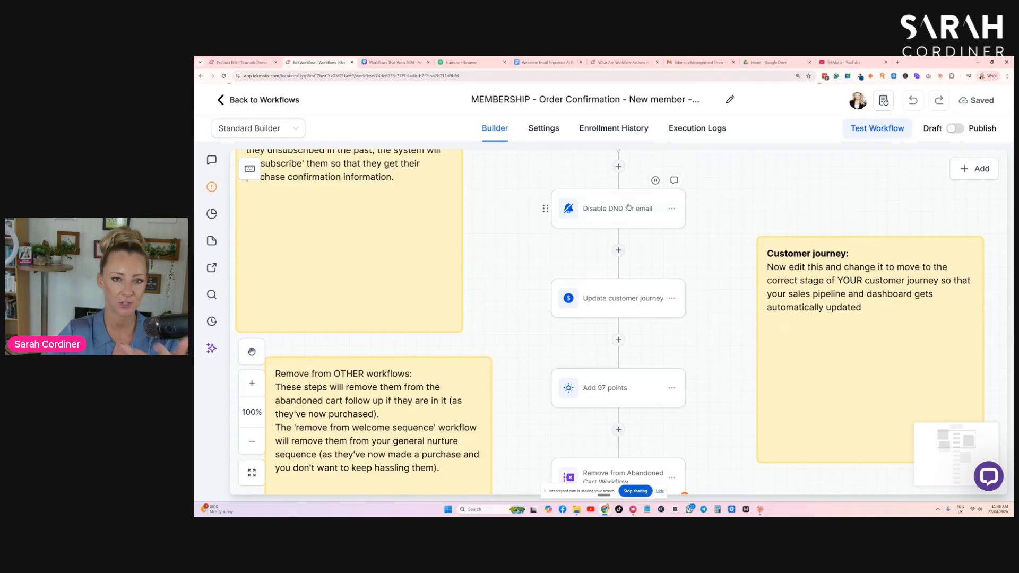
{"action": "scroll", "coordinate": [628, 207], "scroll_direction": "down", "scroll_amount": 2}
{"action": "scroll", "coordinate": [627, 230], "scroll_direction": "down", "scroll_amount": 1}
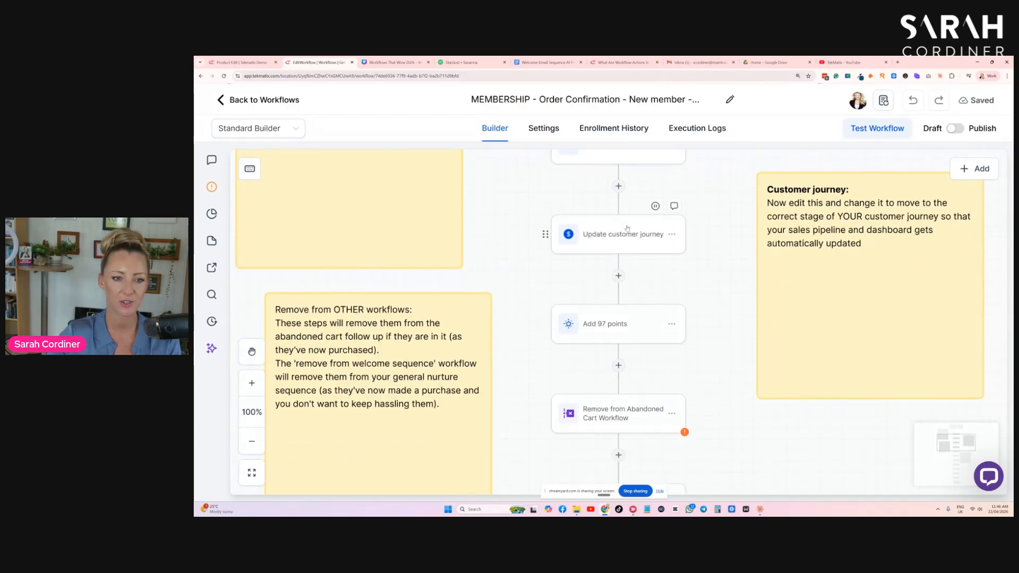
{"action": "scroll", "coordinate": [627, 229], "scroll_direction": "down", "scroll_amount": 1}
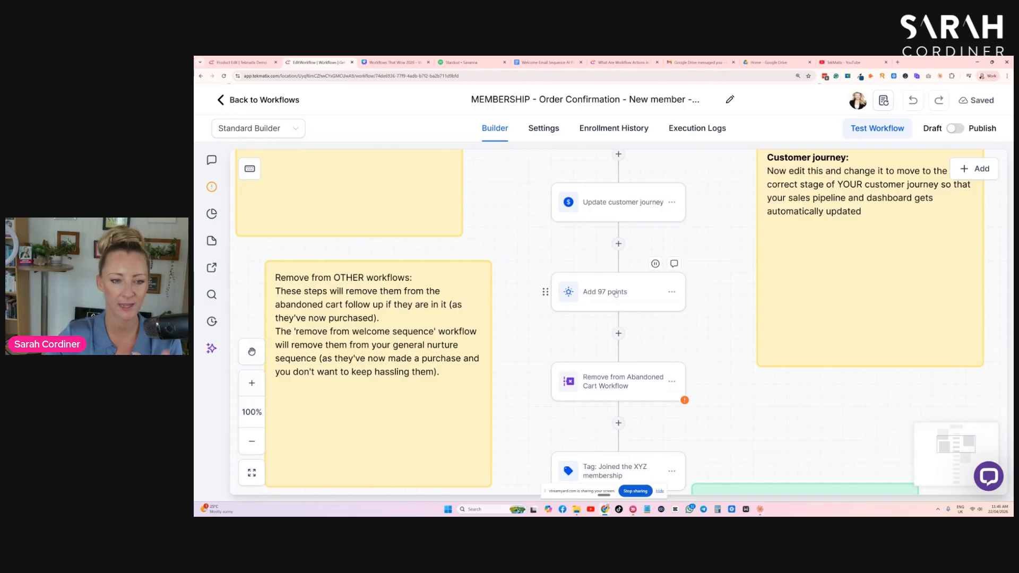
{"action": "scroll", "coordinate": [617, 296], "scroll_direction": "down", "scroll_amount": 1}
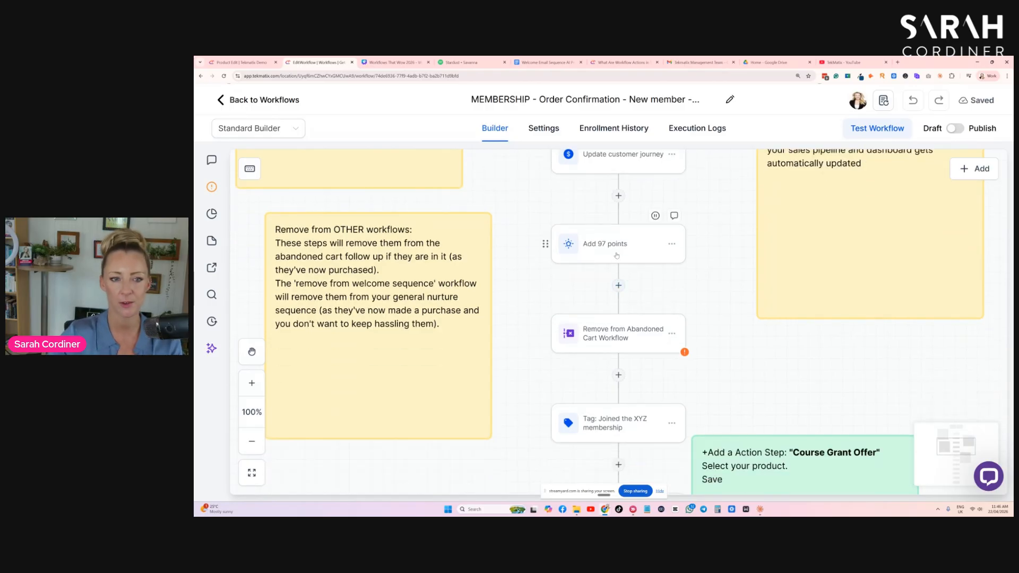
{"action": "scroll", "coordinate": [627, 253], "scroll_direction": "down", "scroll_amount": 2}
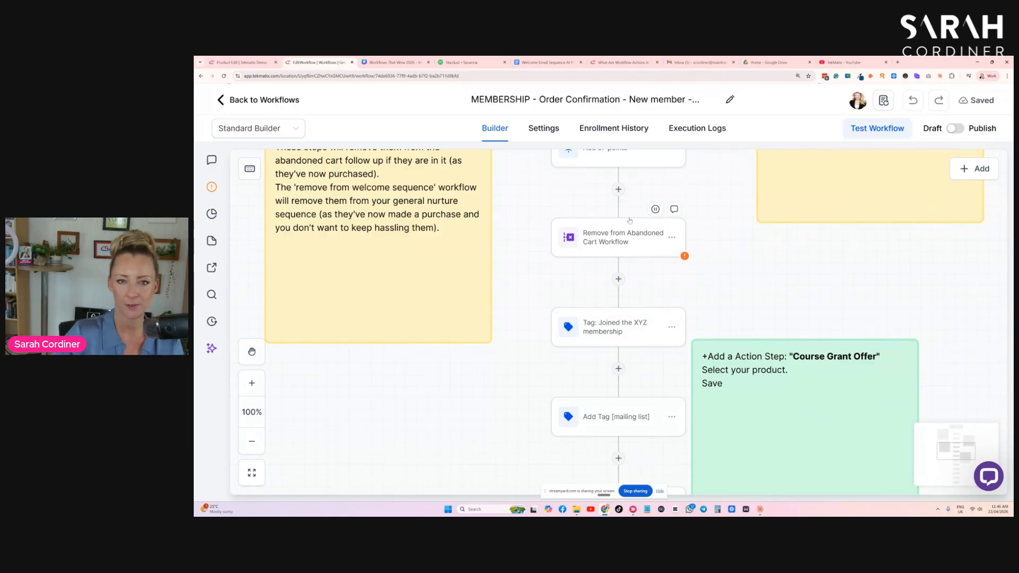
{"action": "scroll", "coordinate": [613, 232], "scroll_direction": "down", "scroll_amount": 2}
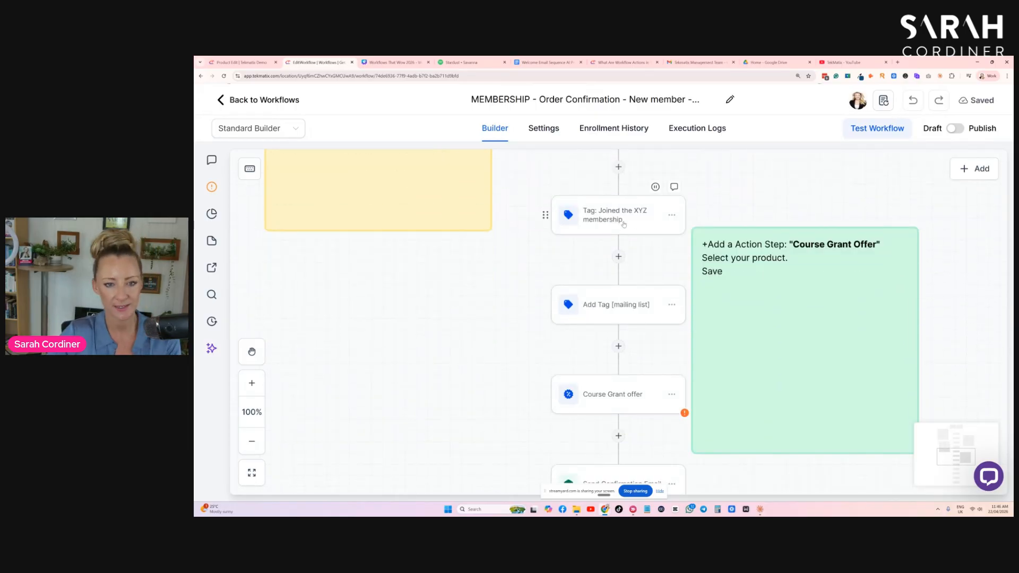
{"action": "scroll", "coordinate": [623, 221], "scroll_direction": "down", "scroll_amount": 1}
{"action": "scroll", "coordinate": [622, 220], "scroll_direction": "down", "scroll_amount": 1}
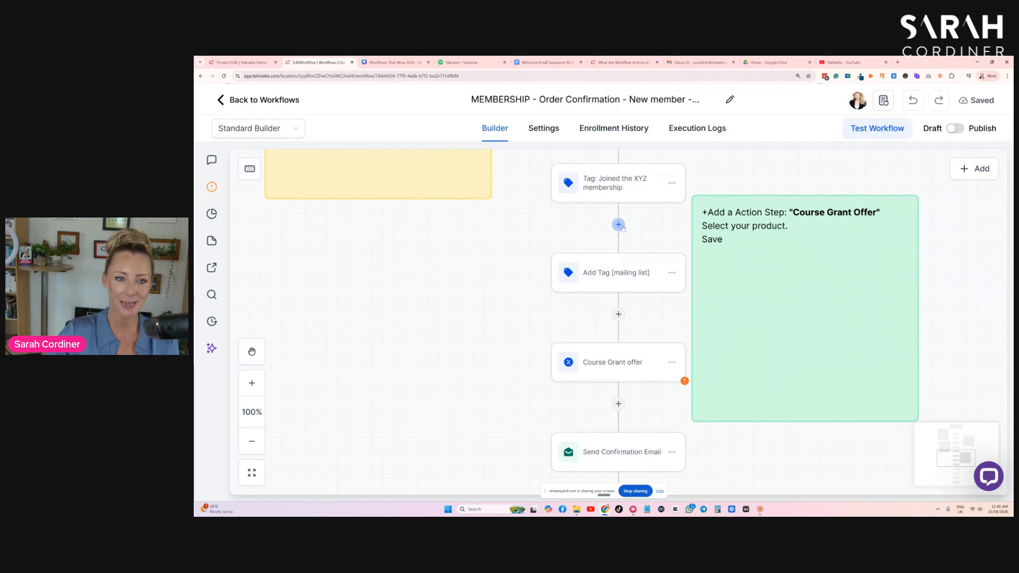
- Find the Course Grant Offer action with the search "grant" below the membership tag, view its offer choices, and close it unsaved
{"action": "left_click", "coordinate": [619, 226]}
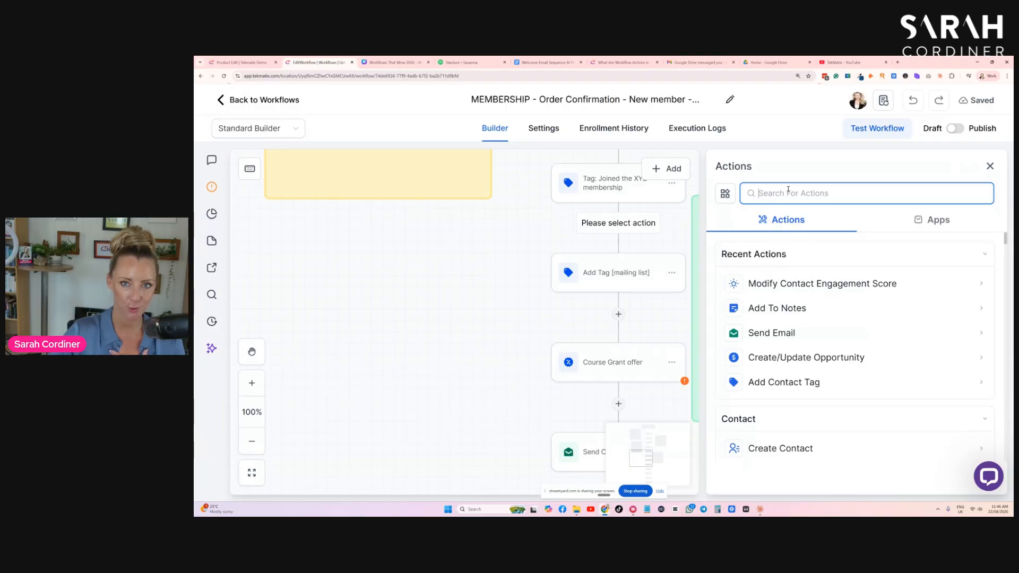
{"action": "type", "text": "grant"}
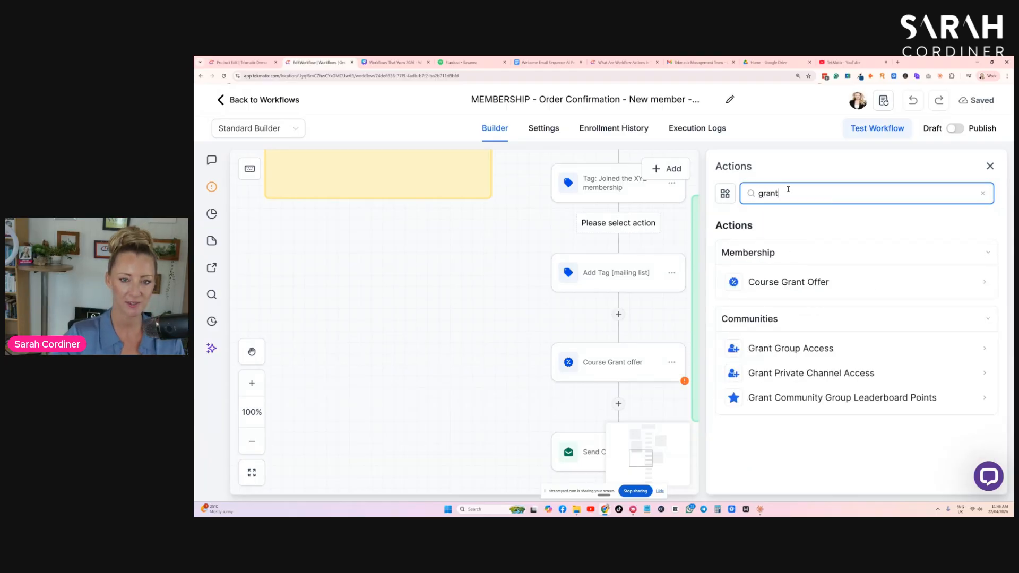
{"action": "left_click", "coordinate": [790, 283]}
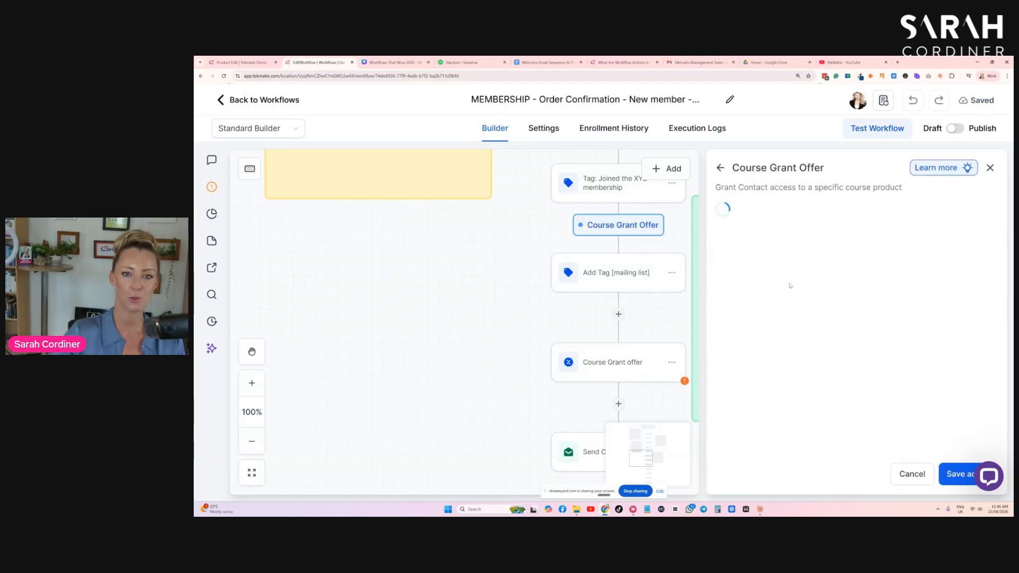
{"action": "left_click", "coordinate": [769, 286]}
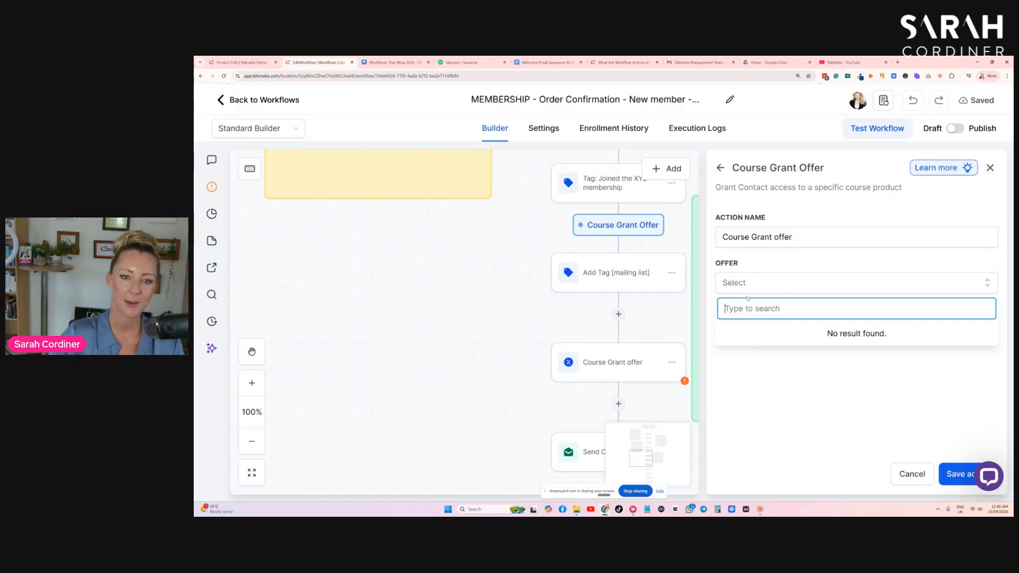
{"action": "left_click", "coordinate": [990, 168]}
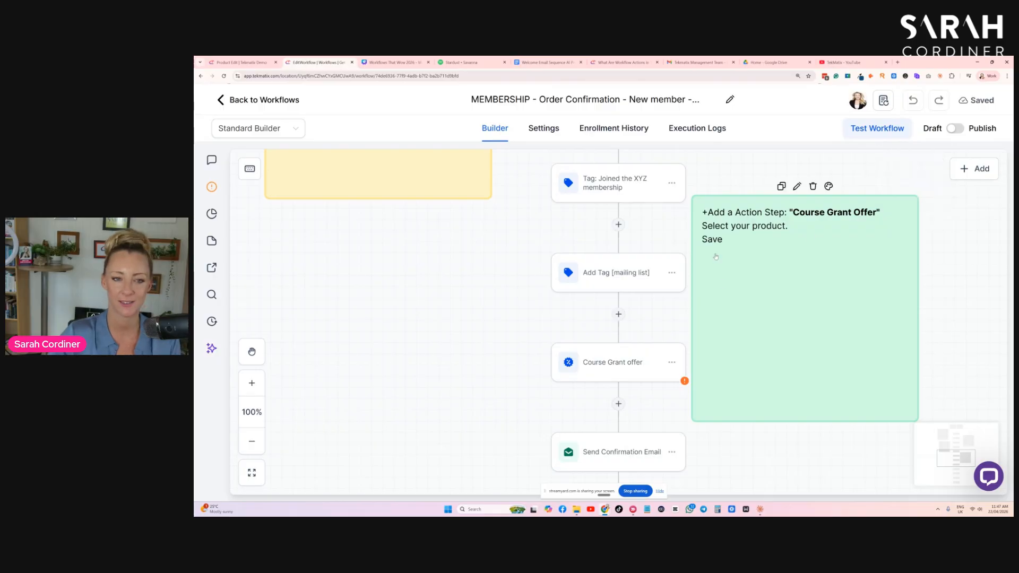
- Review the membership workflow's "Send Confirmation Email" action, including its subject and message, and close it without changes
{"action": "scroll", "coordinate": [604, 264], "scroll_direction": "down", "scroll_amount": 1}
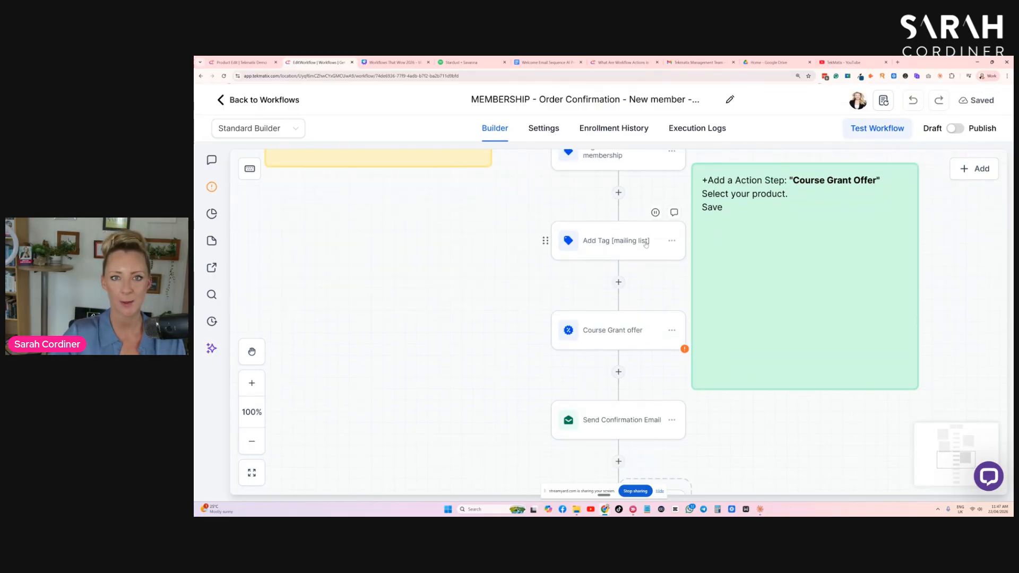
{"action": "scroll", "coordinate": [645, 243], "scroll_direction": "down", "scroll_amount": 2}
{"action": "scroll", "coordinate": [624, 263], "scroll_direction": "down", "scroll_amount": 2}
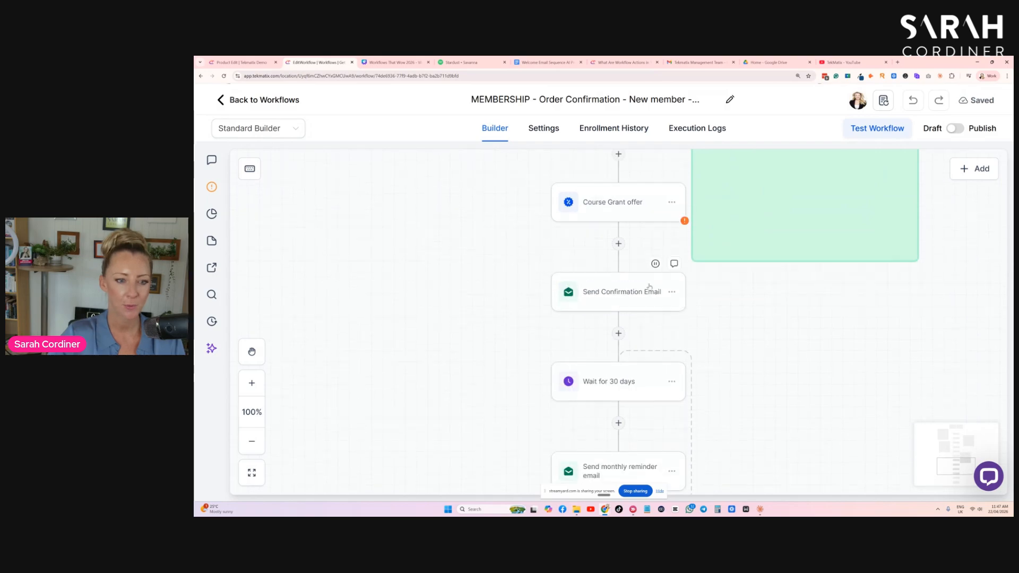
{"action": "left_click", "coordinate": [622, 297]}
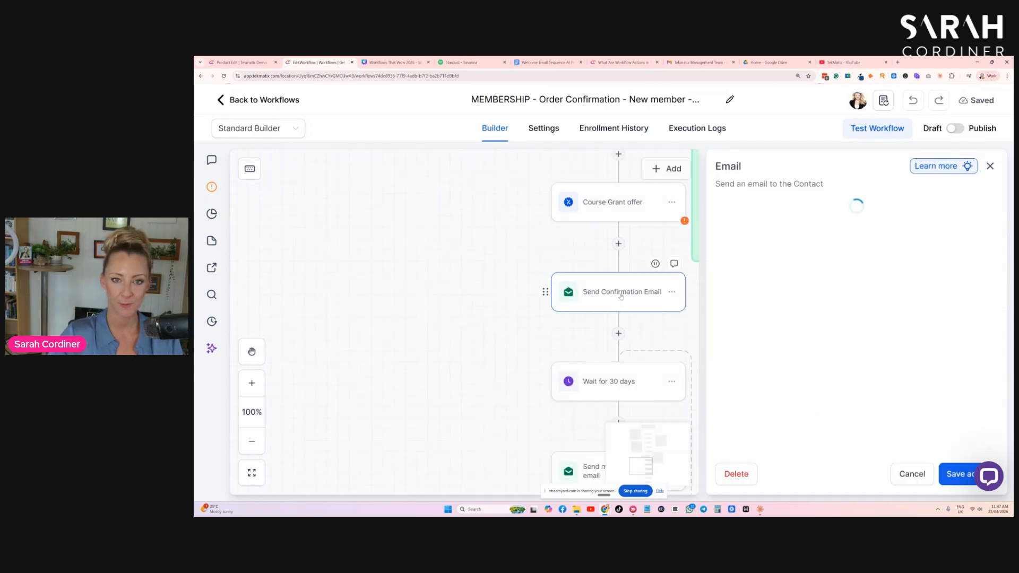
{"action": "scroll", "coordinate": [859, 340], "scroll_direction": "down", "scroll_amount": 7}
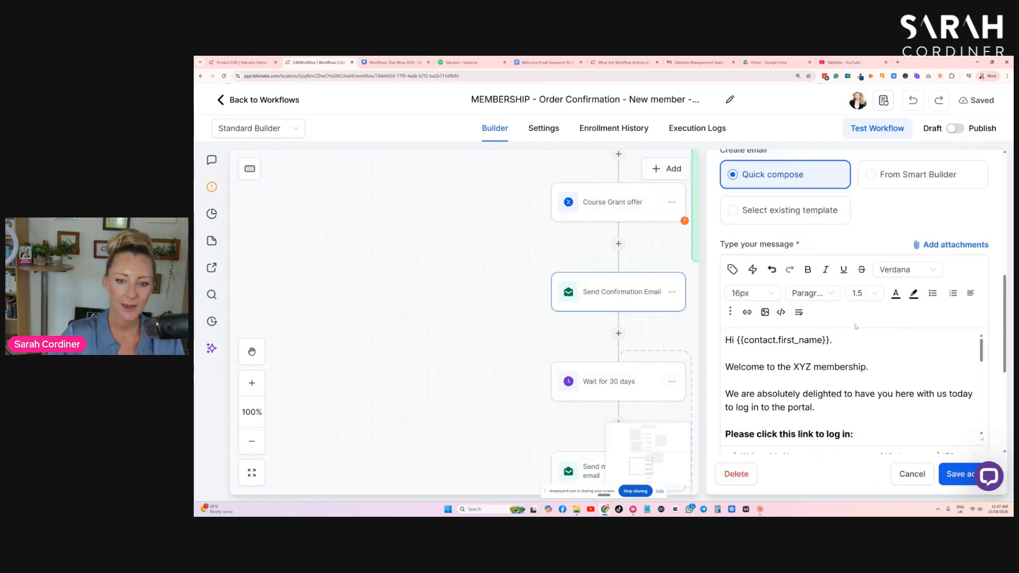
{"action": "scroll", "coordinate": [858, 339], "scroll_direction": "down", "scroll_amount": 2}
{"action": "scroll", "coordinate": [847, 338], "scroll_direction": "up", "scroll_amount": 3}
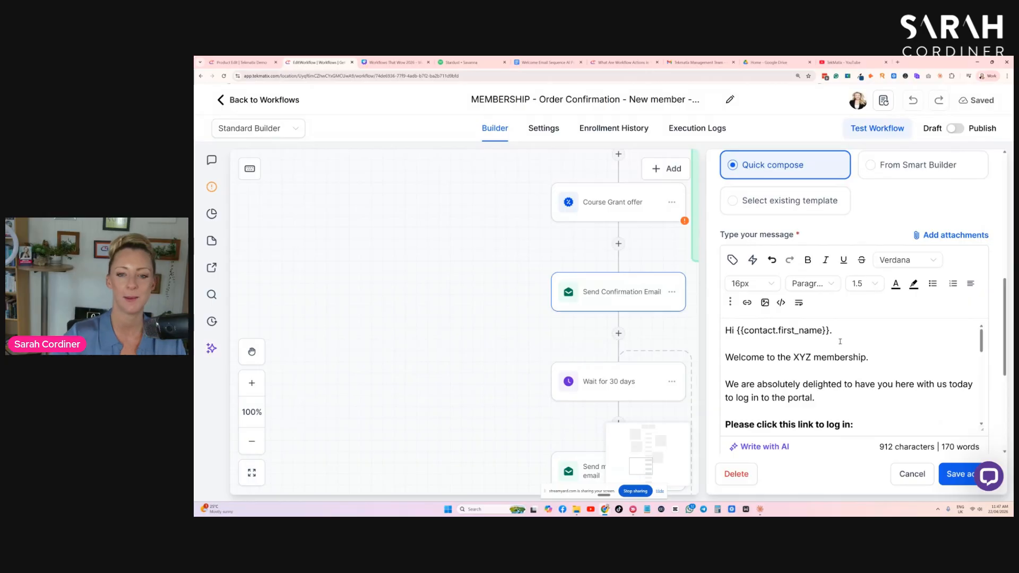
{"action": "scroll", "coordinate": [844, 336], "scroll_direction": "up", "scroll_amount": 3}
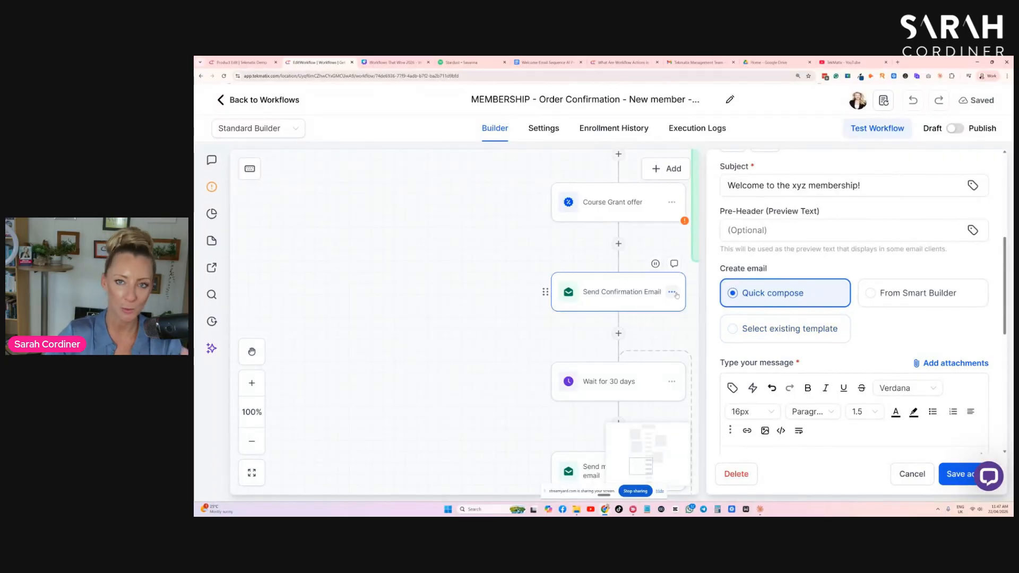
{"action": "left_click", "coordinate": [914, 475]}
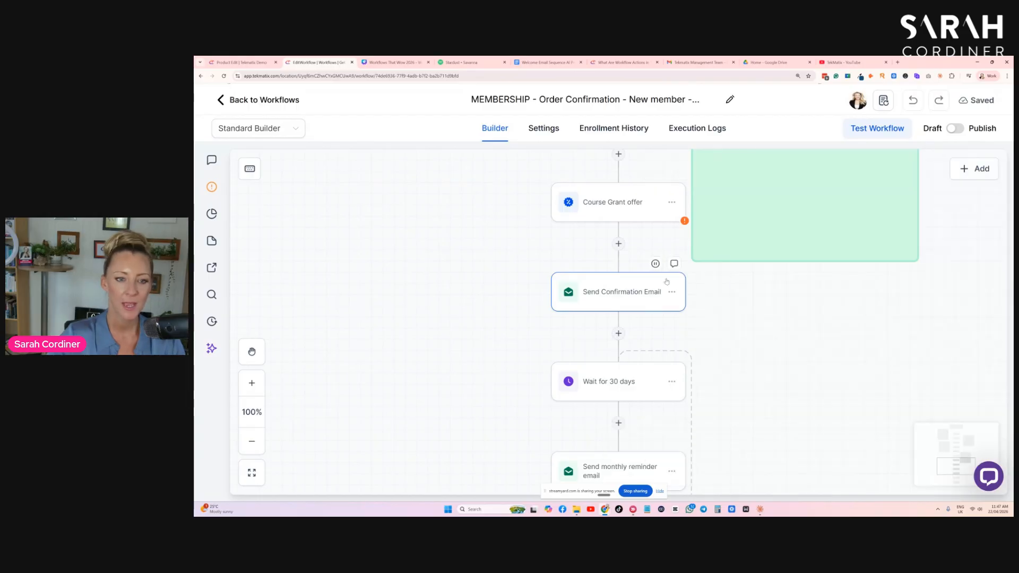
- Look over the end of the membership workflow, from the 30-day wait and monthly reminder email to the Go To action
{"action": "scroll", "coordinate": [685, 277], "scroll_direction": "down", "scroll_amount": 2}
{"action": "scroll", "coordinate": [687, 276], "scroll_direction": "down", "scroll_amount": 3}
{"action": "scroll", "coordinate": [792, 300], "scroll_direction": "up", "scroll_amount": 3}
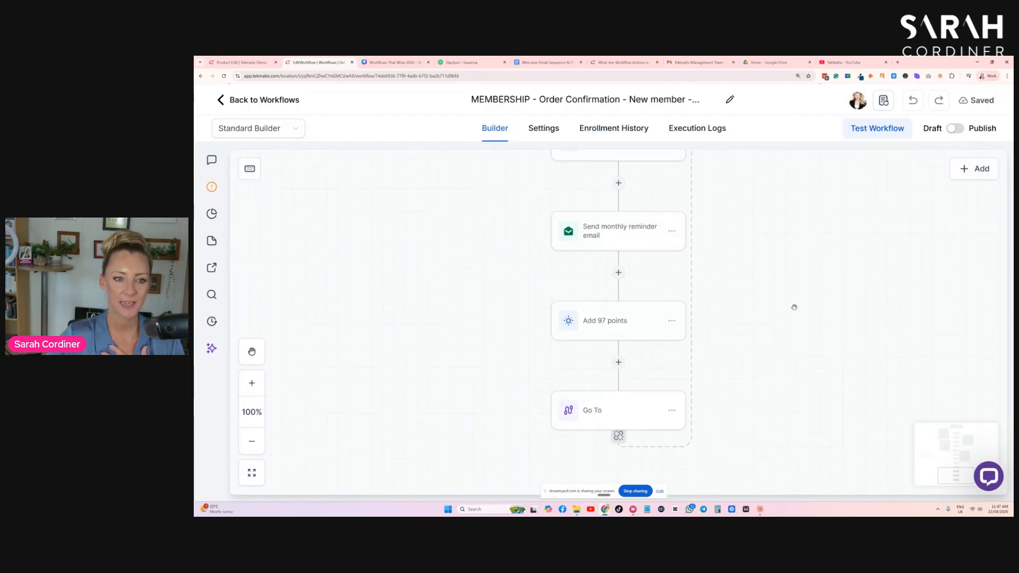
- Examine the membership workflow's repeating monthly loop: the 30-day wait, reminder email, 97 points and Go To action
{"action": "scroll", "coordinate": [794, 307], "scroll_direction": "down", "scroll_amount": 3}
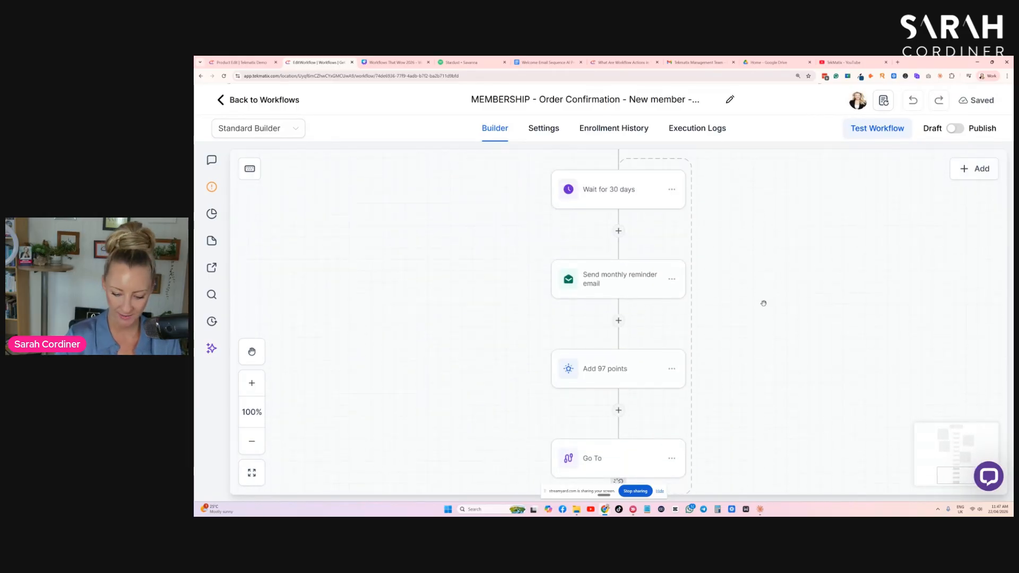
{"action": "key", "text": "ctrl+minus"}
{"action": "left_click_drag", "start_coordinate": [674, 266], "coordinate": [733, 277]}
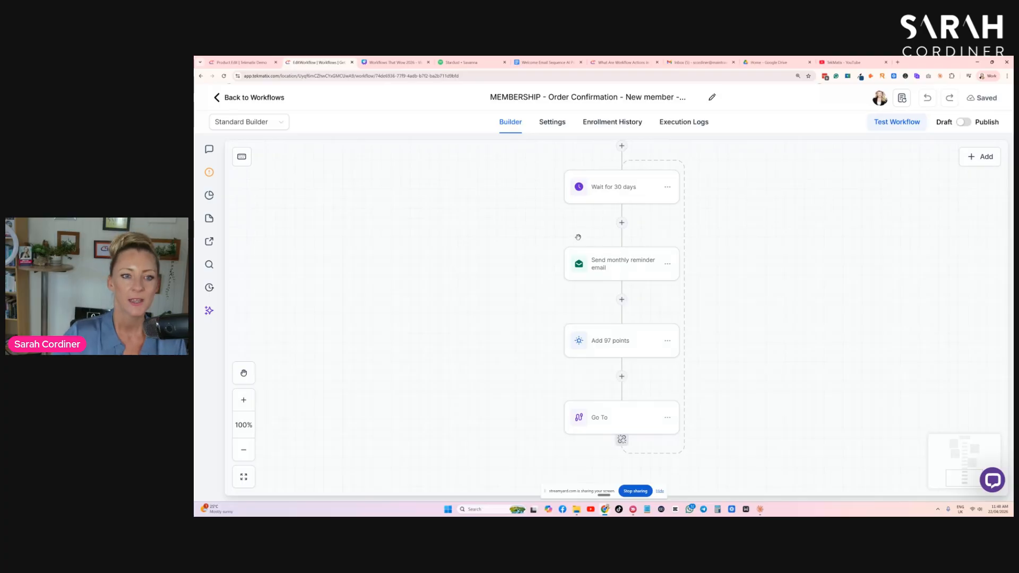
{"action": "scroll", "coordinate": [722, 214], "scroll_direction": "up", "scroll_amount": 1}
{"action": "scroll", "coordinate": [623, 183], "scroll_direction": "down", "scroll_amount": 1}
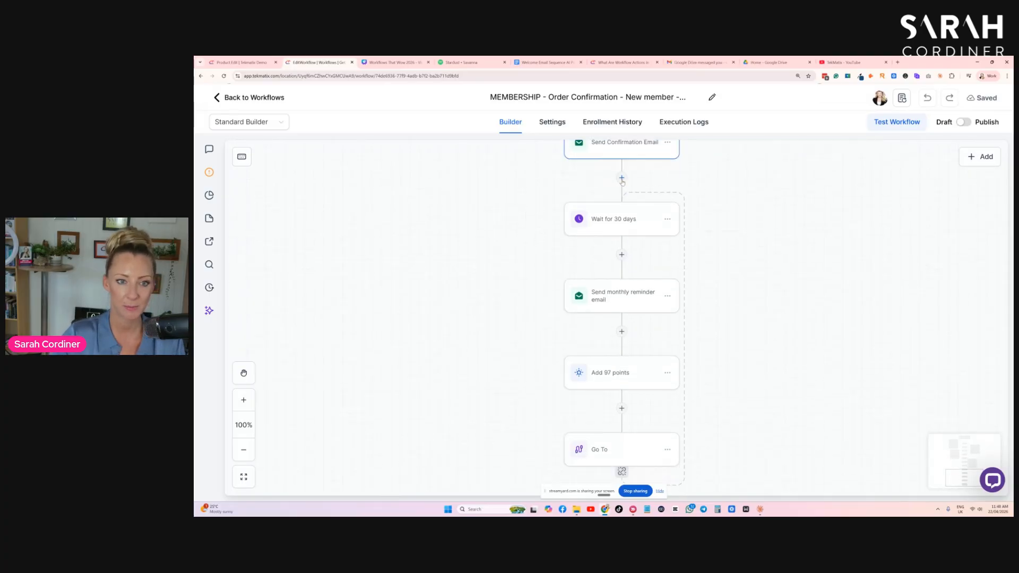
{"action": "scroll", "coordinate": [623, 210], "scroll_direction": "down", "scroll_amount": 1}
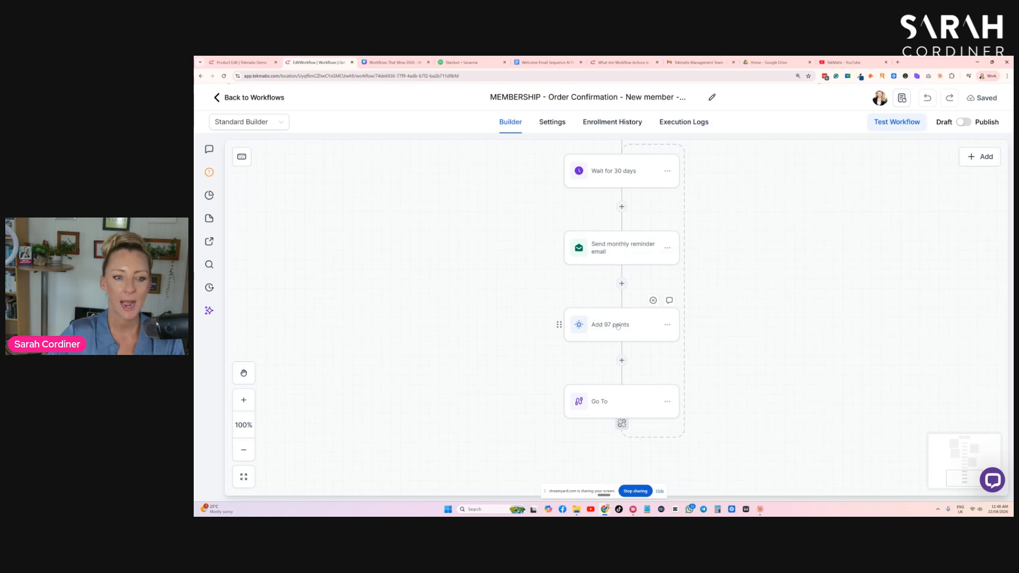
{"action": "scroll", "coordinate": [644, 333], "scroll_direction": "up", "scroll_amount": 1}
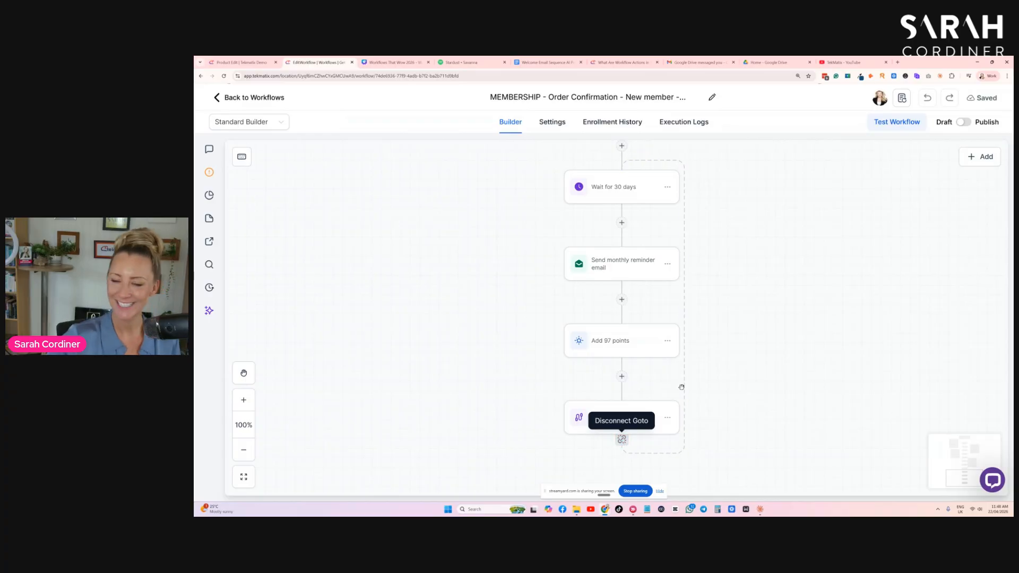
- Switch to the Canva presentation and show the "Membership Cancelled Workflow" slide
{"action": "left_click", "coordinate": [393, 63]}
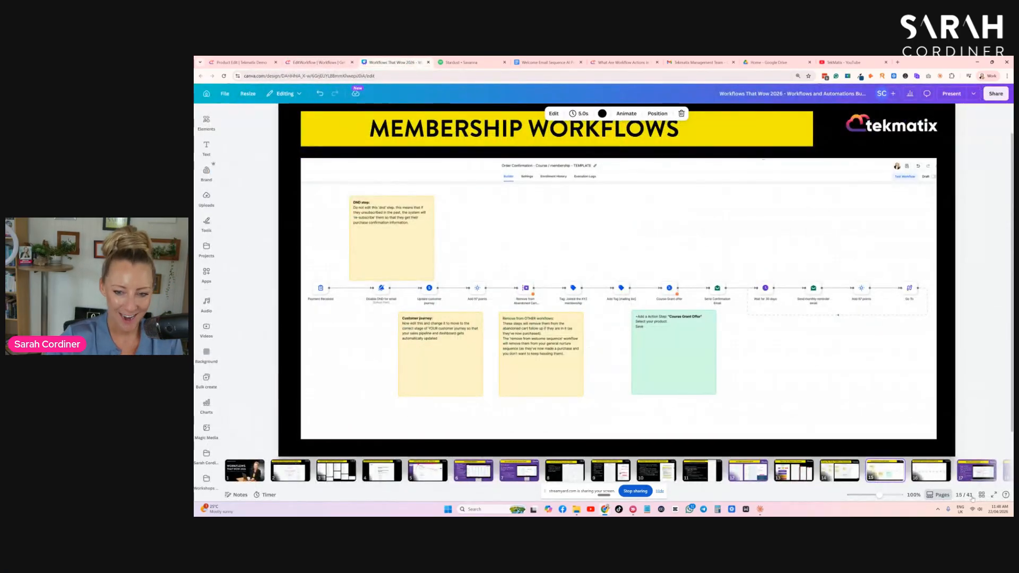
{"action": "left_click", "coordinate": [933, 471]}
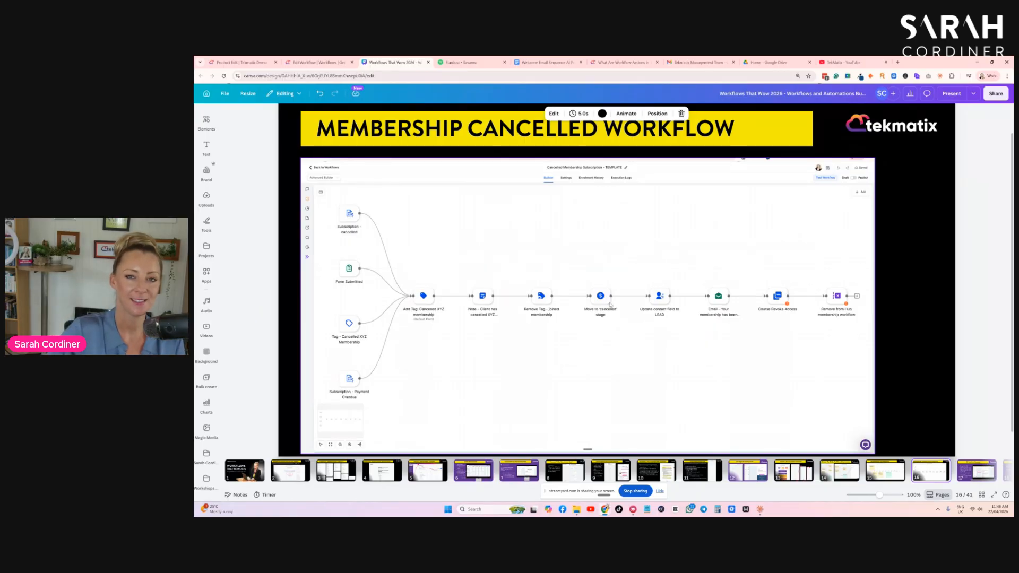
- Return to Tekmatix, search the workflow list for "cancel", and open "Cancelled Membership Subscription - TEMPLATE"
{"action": "left_click", "coordinate": [300, 63]}
{"action": "left_click", "coordinate": [217, 98]}
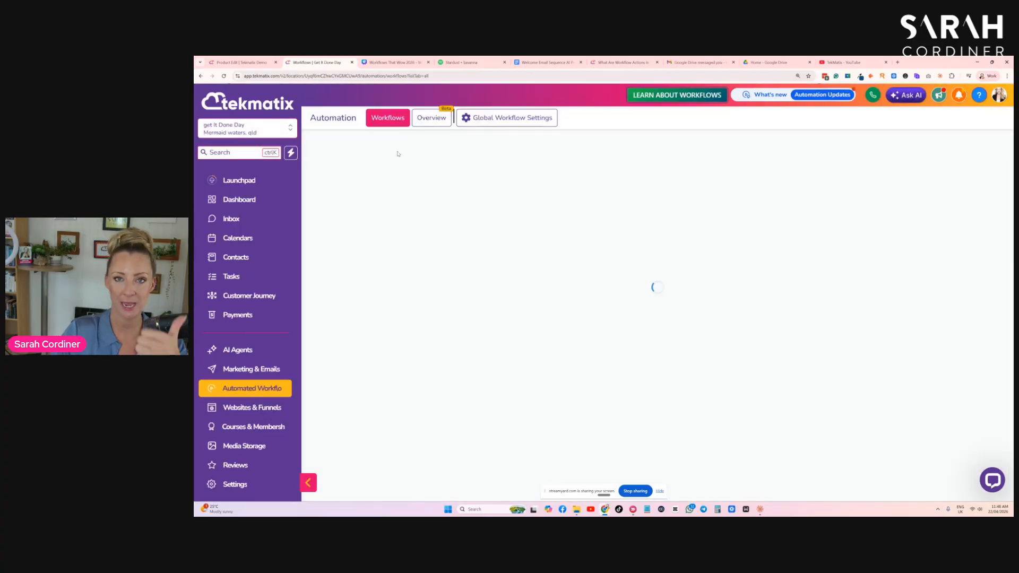
{"action": "left_click", "coordinate": [897, 208]}
{"action": "type", "text": "cancel"}
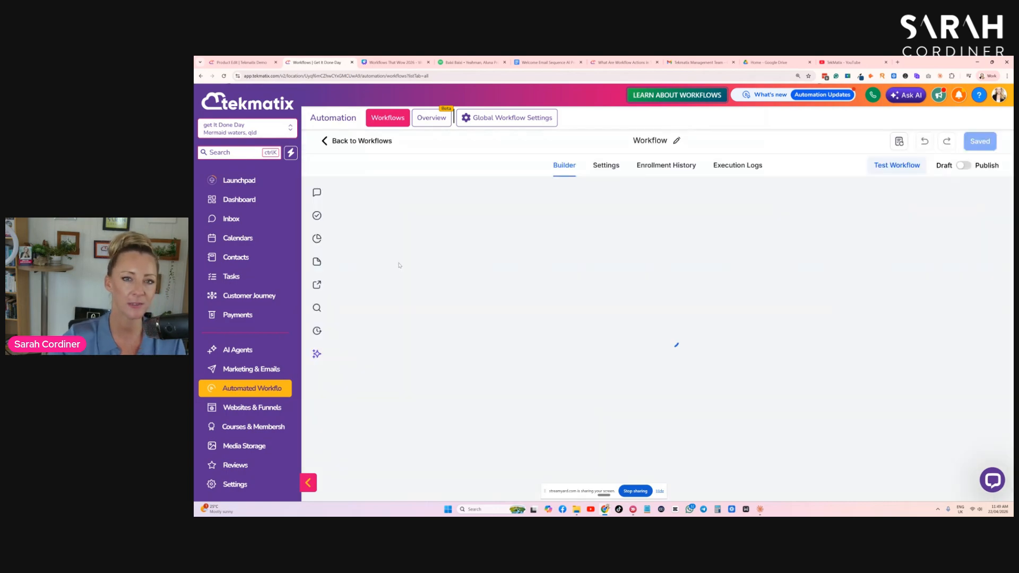
{"action": "left_click", "coordinate": [438, 265]}
- Glance at the cancelled-membership slide in Canva, return to Tekmatix, and display the cancellation template in the Standard Builder
{"action": "key", "text": "ctrl+Tab"}
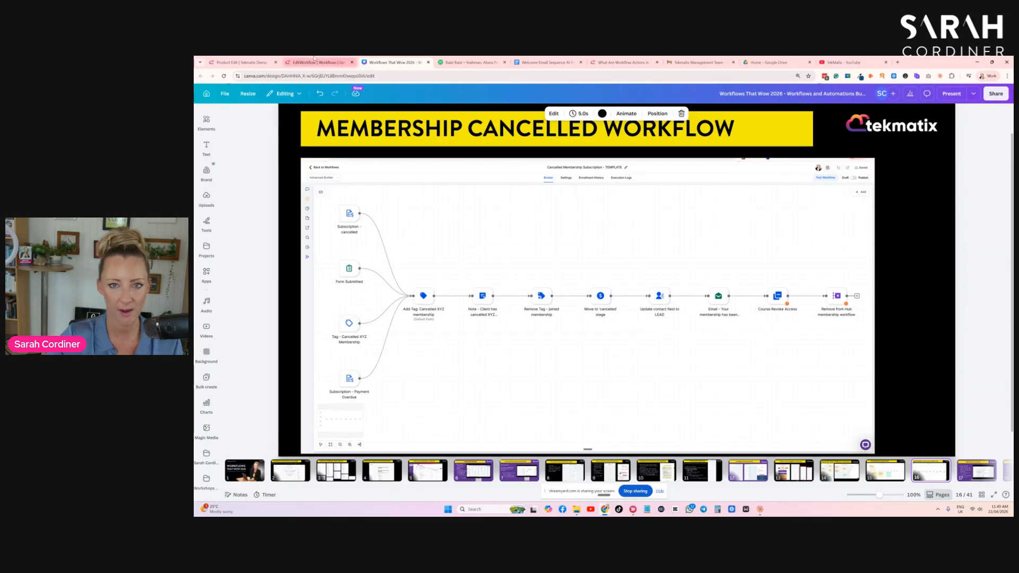
{"action": "left_click", "coordinate": [314, 61]}
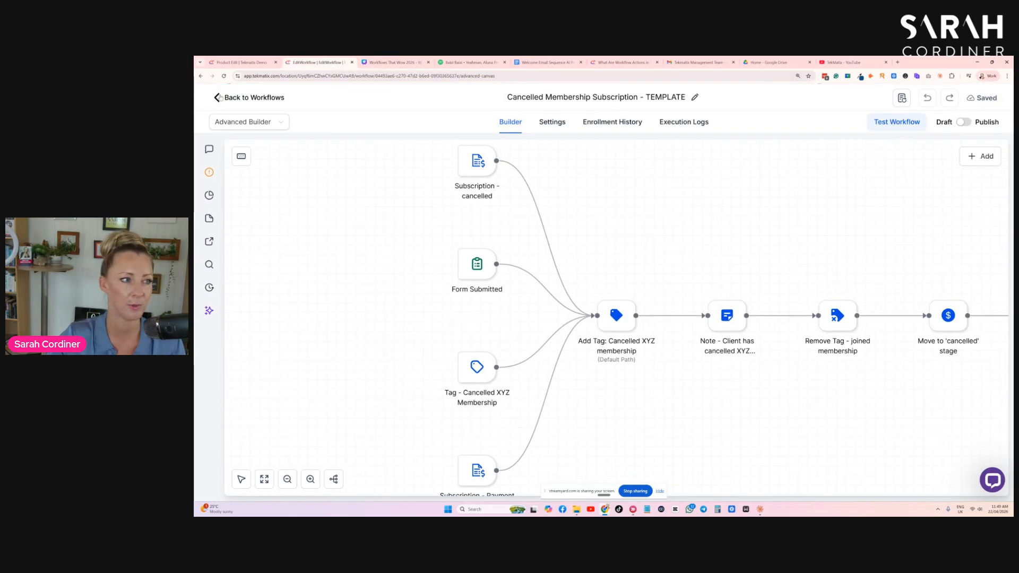
{"action": "left_click", "coordinate": [245, 122]}
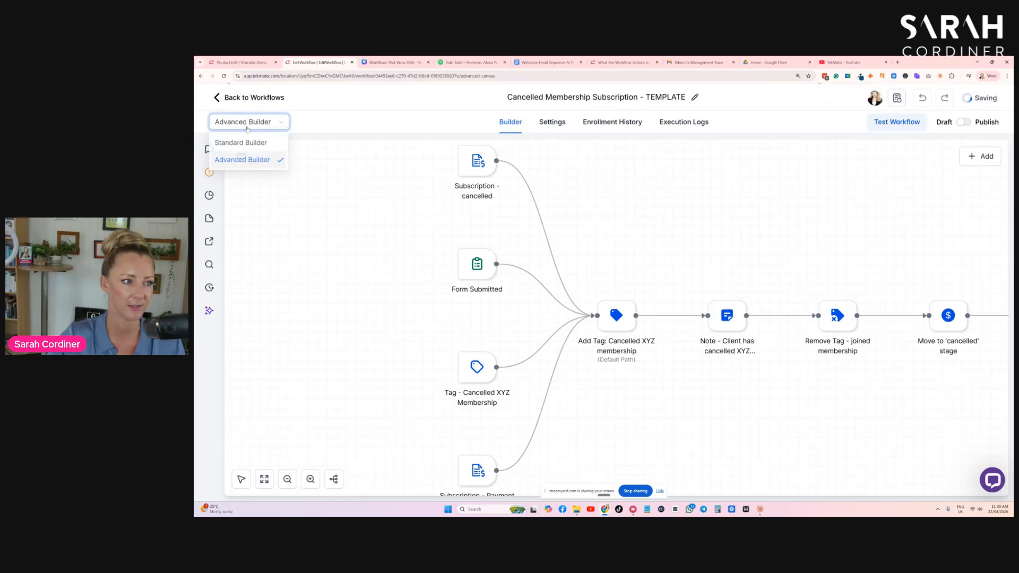
{"action": "left_click", "coordinate": [242, 142]}
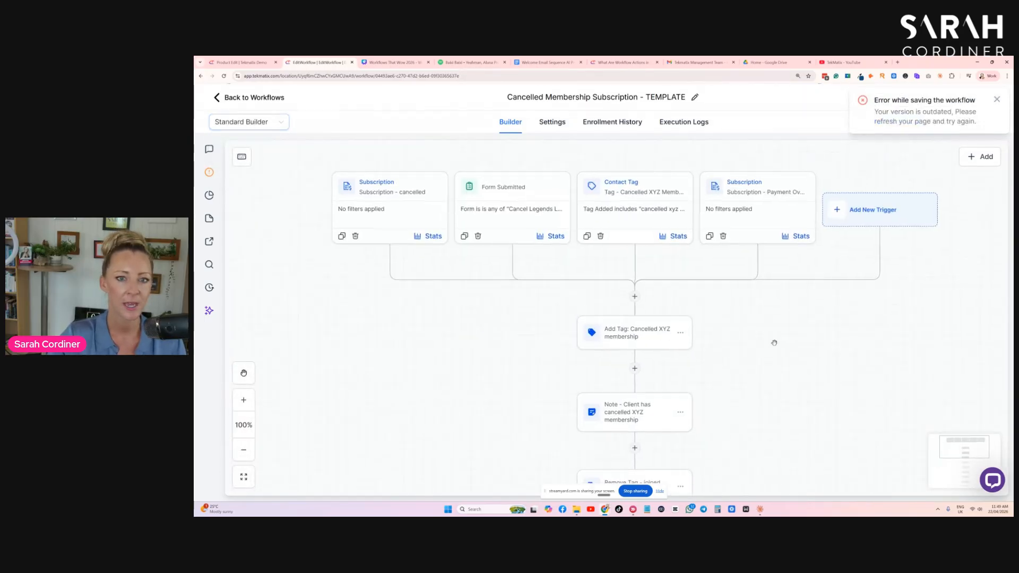
- Review the "Subscription - Payment Overdue" and "Tag - Cancelled XYZ Membership" triggers, closing each without saving
{"action": "left_click", "coordinate": [733, 208]}
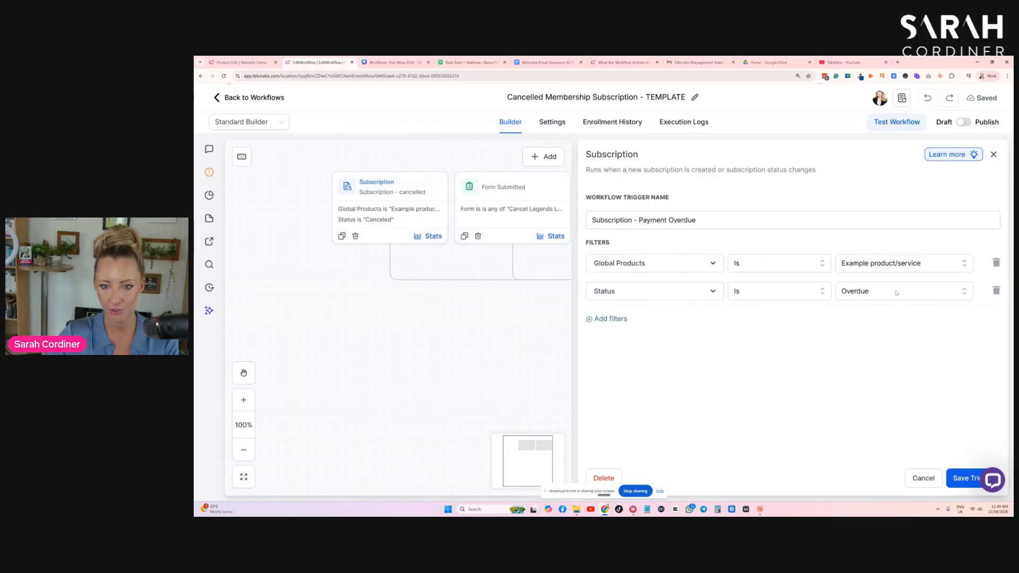
{"action": "left_click", "coordinate": [927, 479]}
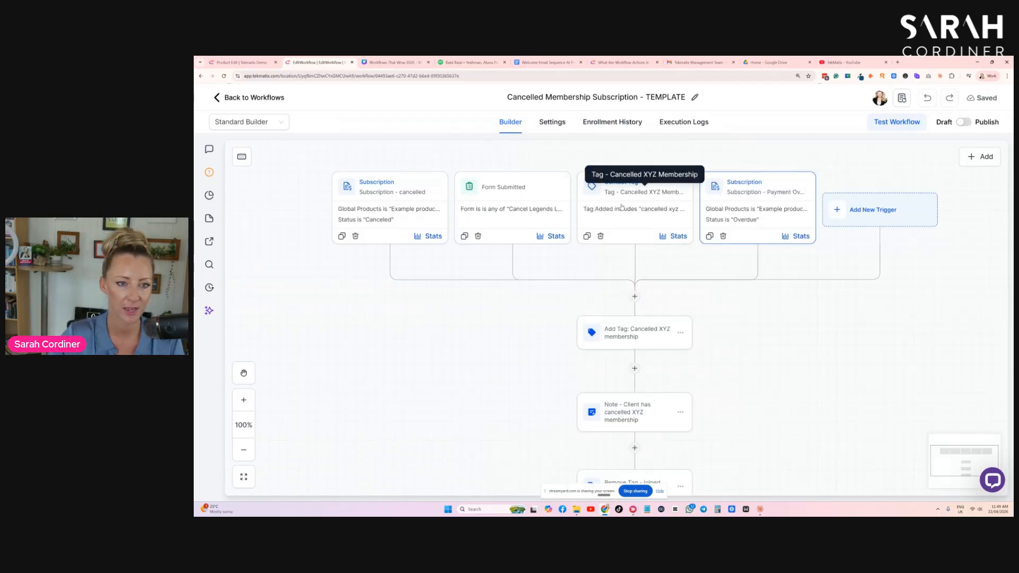
{"action": "left_click", "coordinate": [622, 199]}
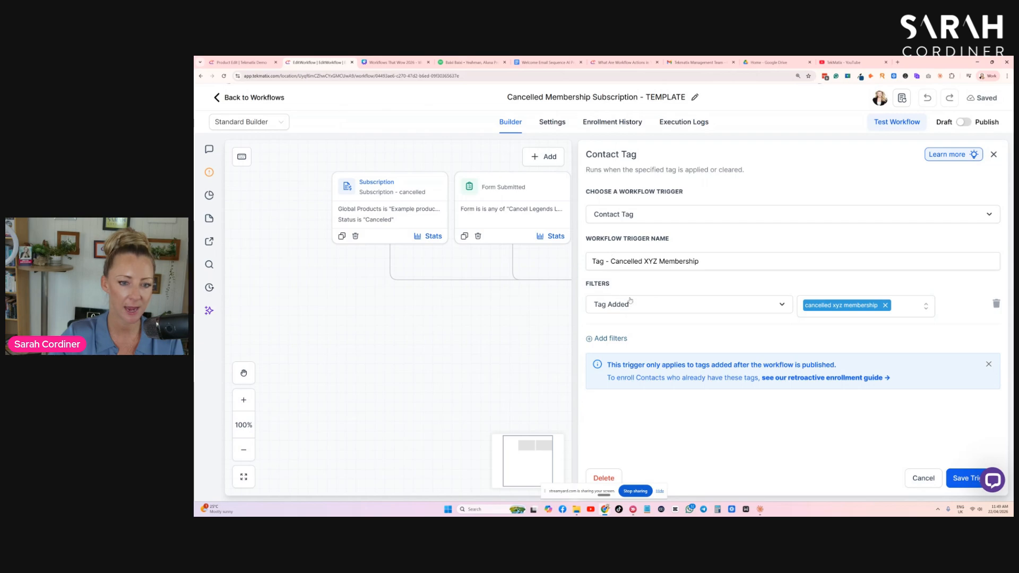
{"action": "left_click", "coordinate": [927, 478]}
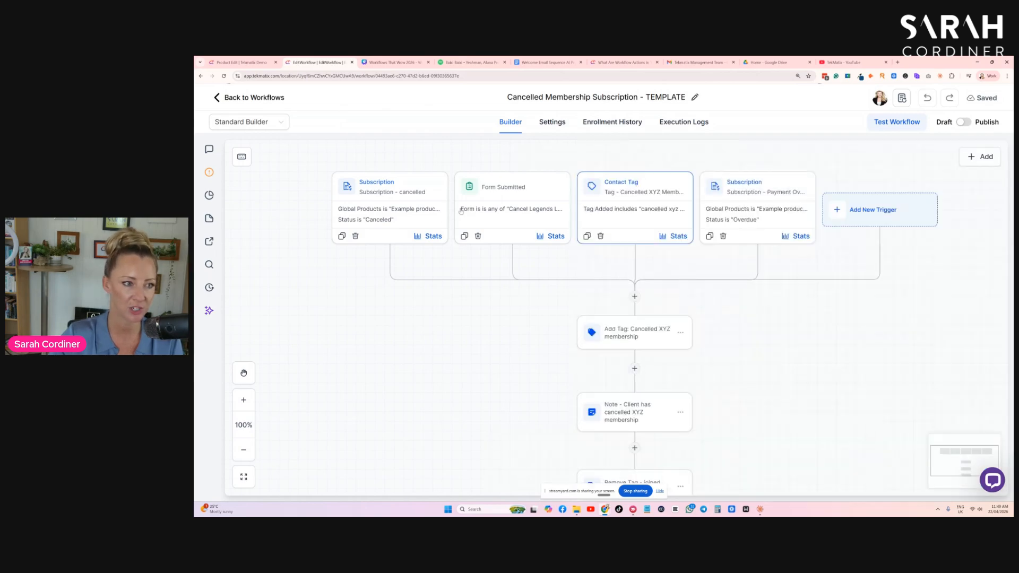
- Review the filters of the "Subscription - cancelled" and "Form Submitted" triggers, closing each without saving
{"action": "left_click", "coordinate": [397, 198]}
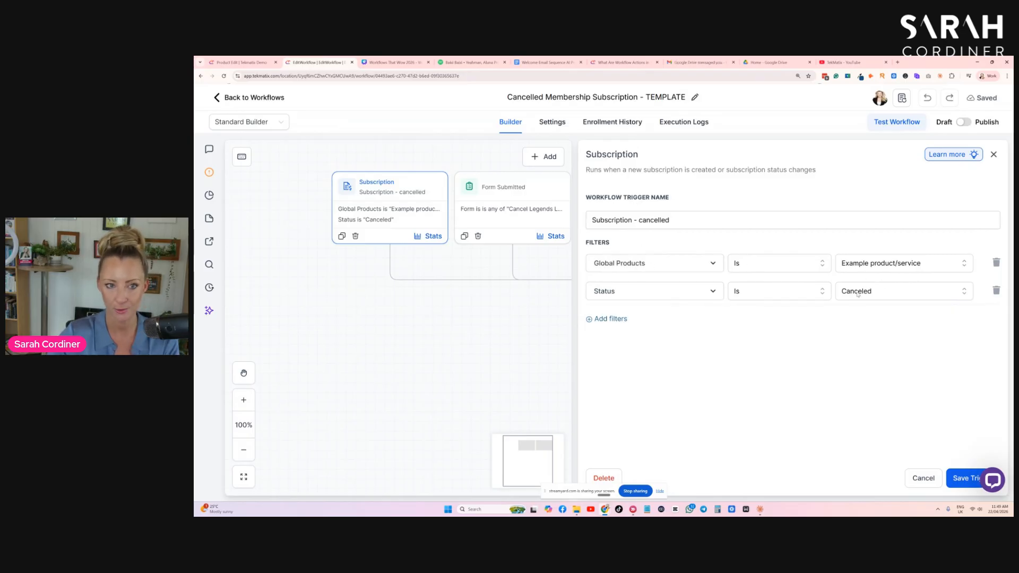
{"action": "left_click", "coordinate": [924, 478]}
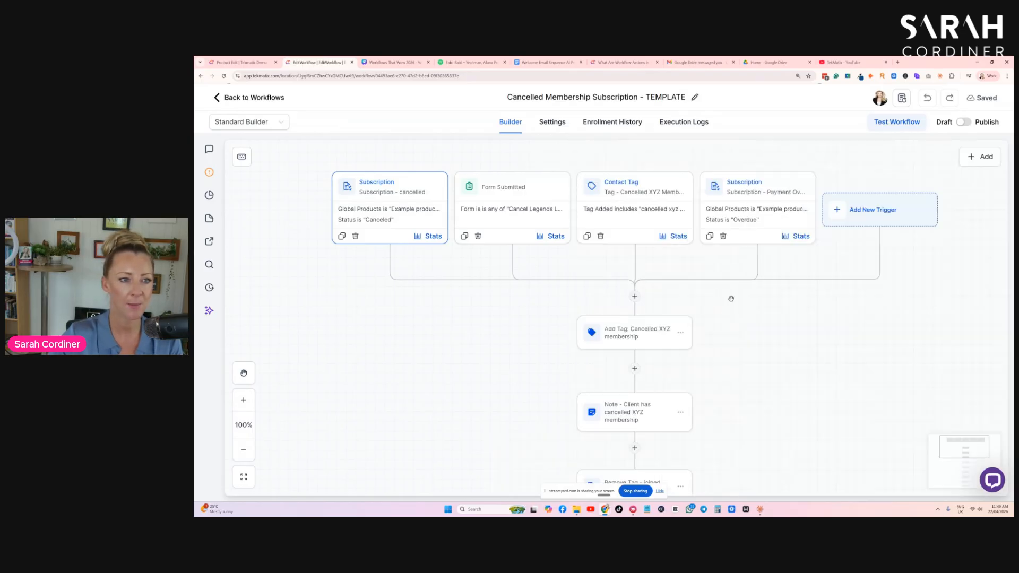
{"action": "left_click", "coordinate": [510, 200]}
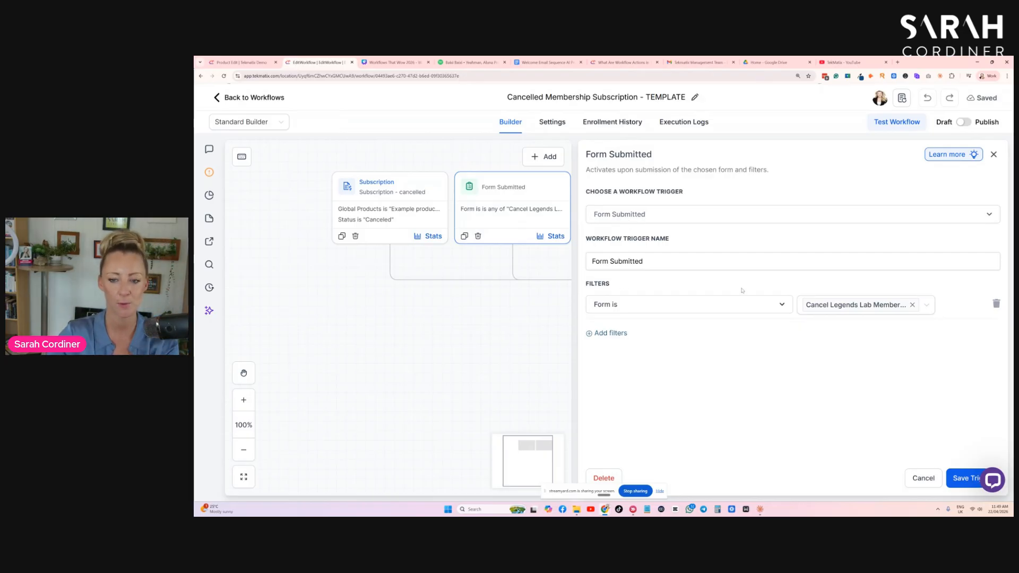
{"action": "left_click", "coordinate": [933, 483]}
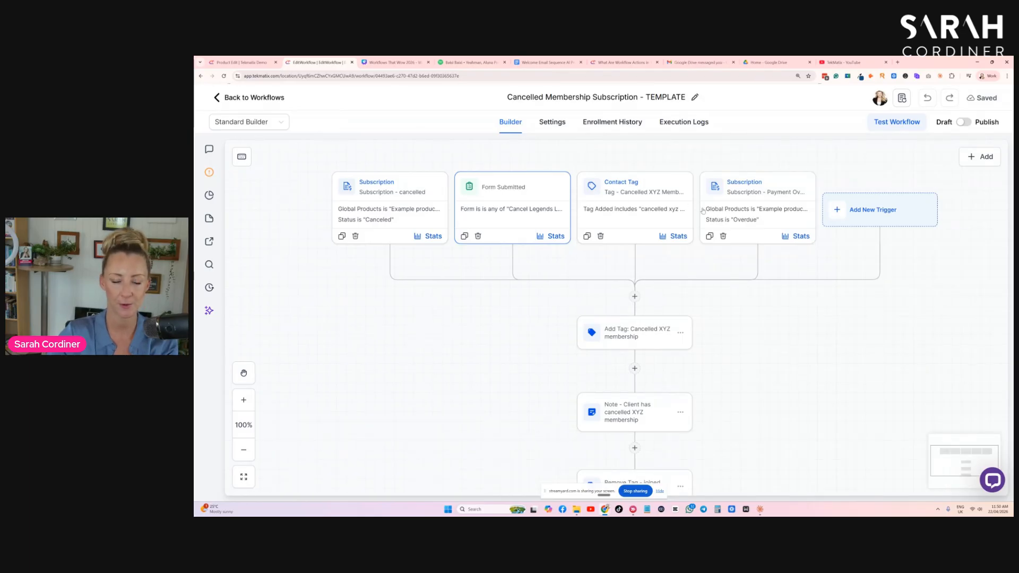
- Look over the tag and note actions, review the pipeline settings of "Move to 'cancelled' stage", and close it unsaved
{"action": "scroll", "coordinate": [703, 211], "scroll_direction": "down", "scroll_amount": 2}
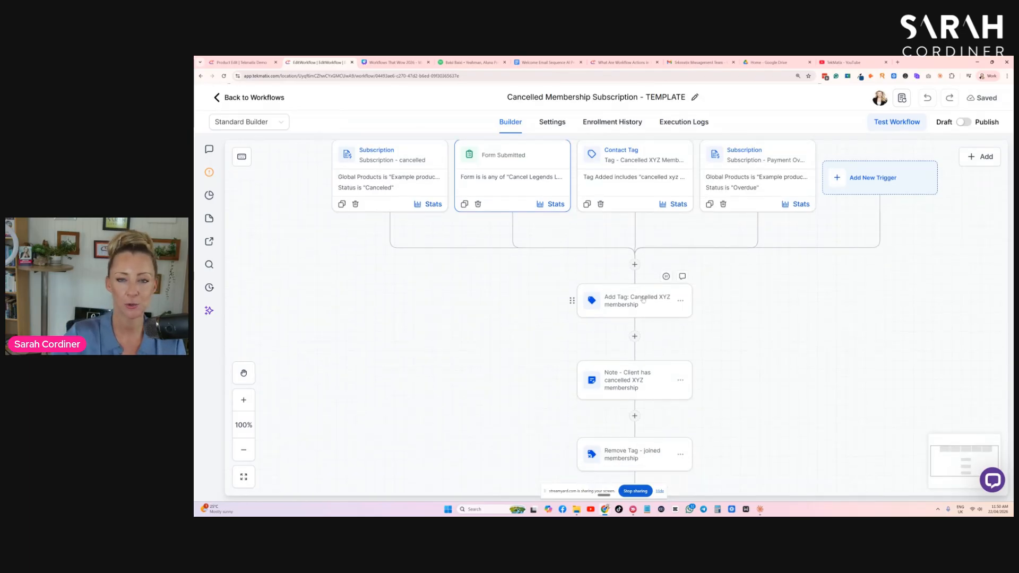
{"action": "scroll", "coordinate": [639, 297], "scroll_direction": "down", "scroll_amount": 3}
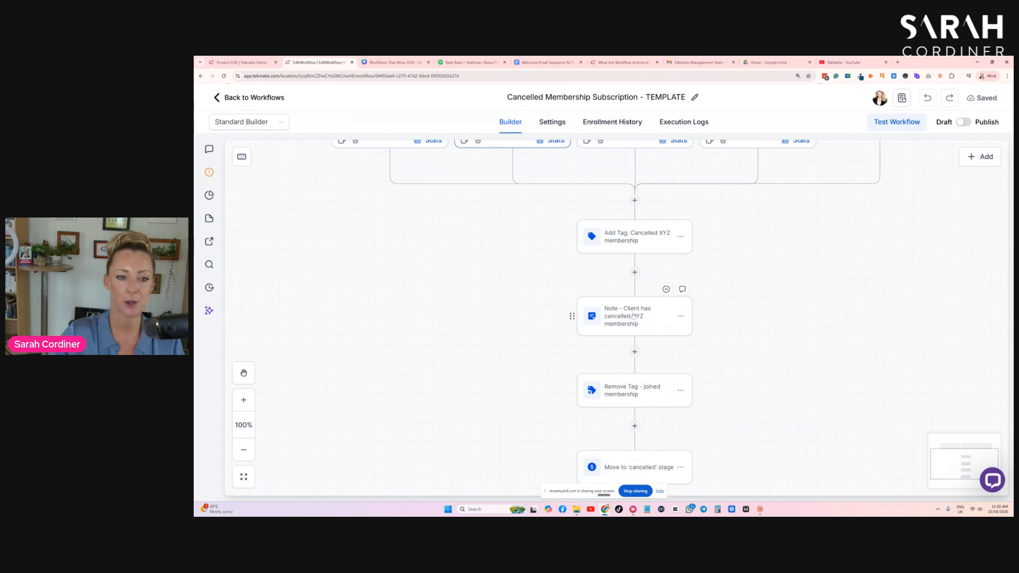
{"action": "scroll", "coordinate": [633, 316], "scroll_direction": "down", "scroll_amount": 3}
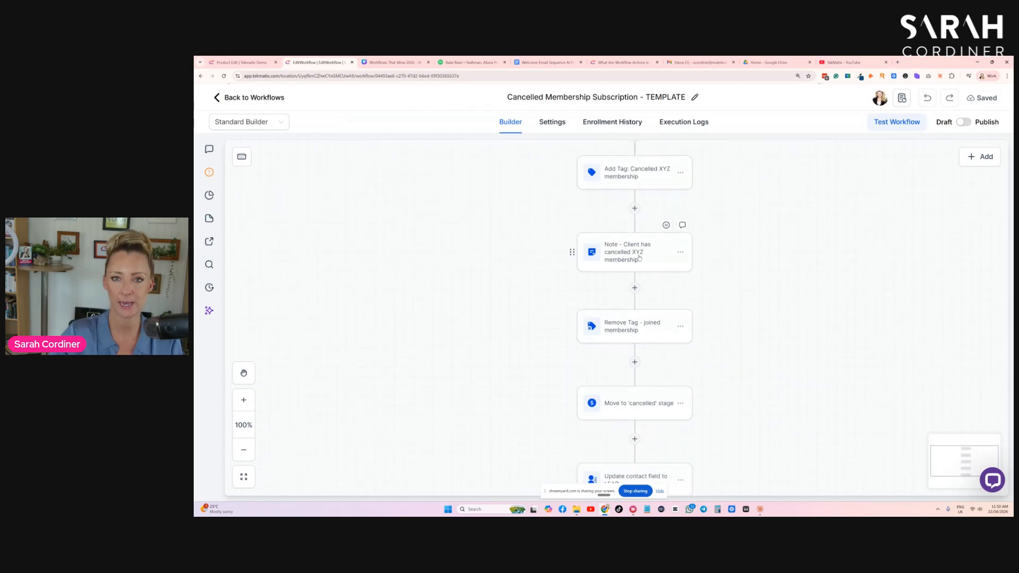
{"action": "scroll", "coordinate": [640, 258], "scroll_direction": "down", "scroll_amount": 3}
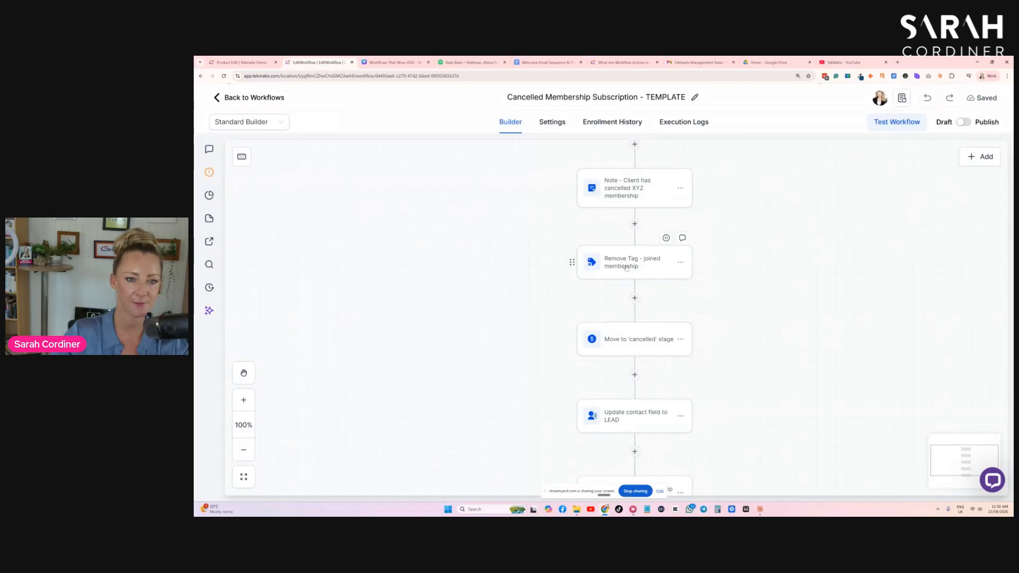
{"action": "scroll", "coordinate": [627, 267], "scroll_direction": "down", "scroll_amount": 2}
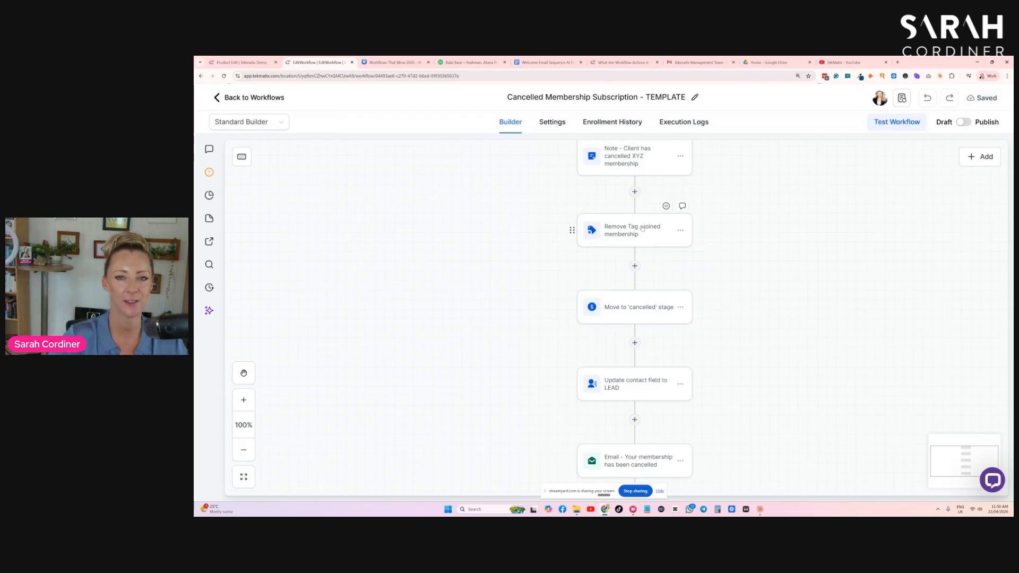
{"action": "scroll", "coordinate": [642, 228], "scroll_direction": "down", "scroll_amount": 1}
{"action": "left_click", "coordinate": [639, 275]}
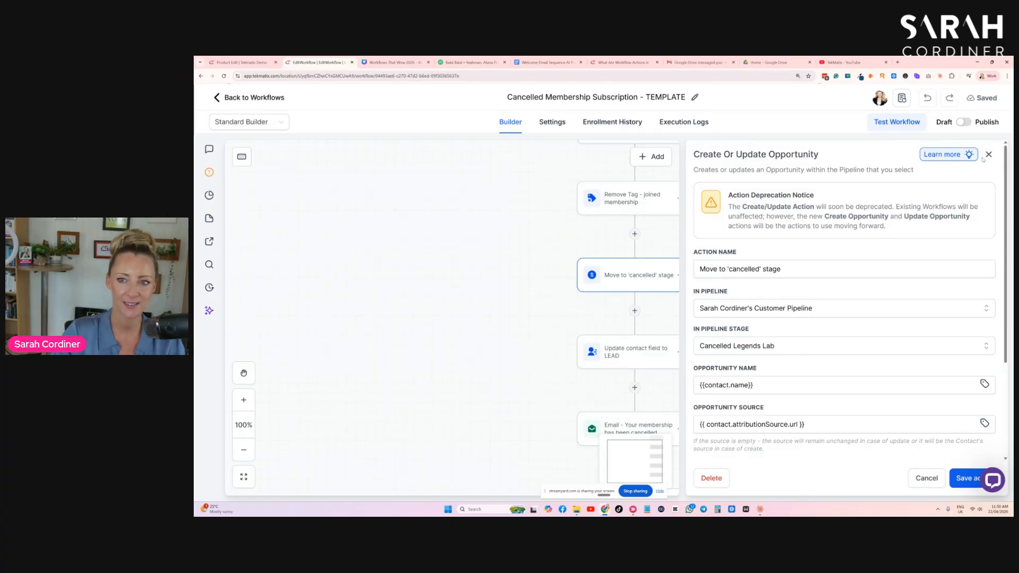
{"action": "left_click", "coordinate": [989, 154]}
- Review the "Update contact field to LEAD" action's field settings and close it without changes
{"action": "scroll", "coordinate": [839, 223], "scroll_direction": "down", "scroll_amount": 2}
{"action": "scroll", "coordinate": [818, 234], "scroll_direction": "down", "scroll_amount": 2}
{"action": "left_click", "coordinate": [618, 226]}
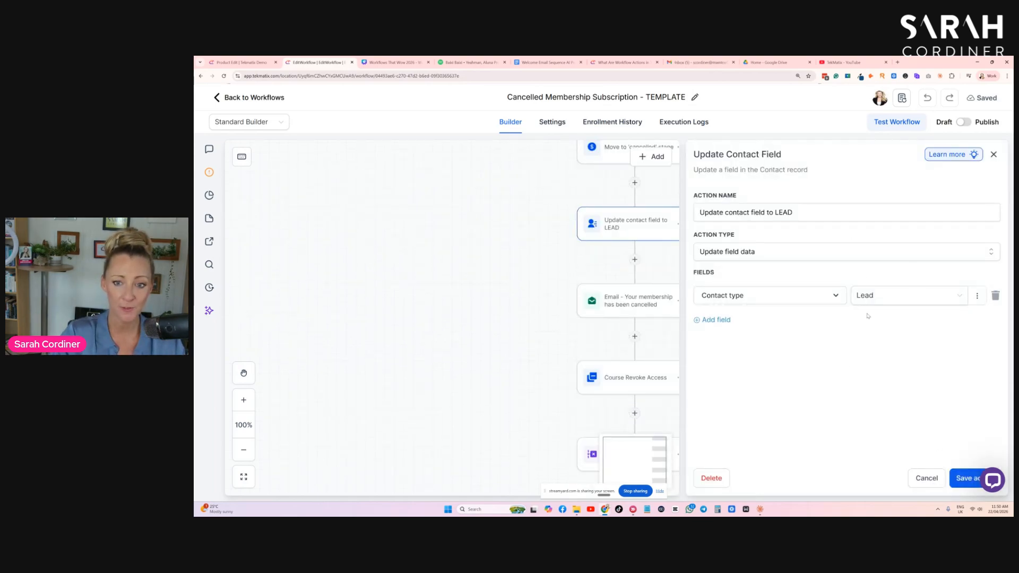
{"action": "left_click", "coordinate": [916, 478]}
- Open the "Course Revoke Access" action, view its offer choices, and close it without saving
{"action": "scroll", "coordinate": [663, 276], "scroll_direction": "down", "scroll_amount": 1}
{"action": "left_click", "coordinate": [635, 318]}
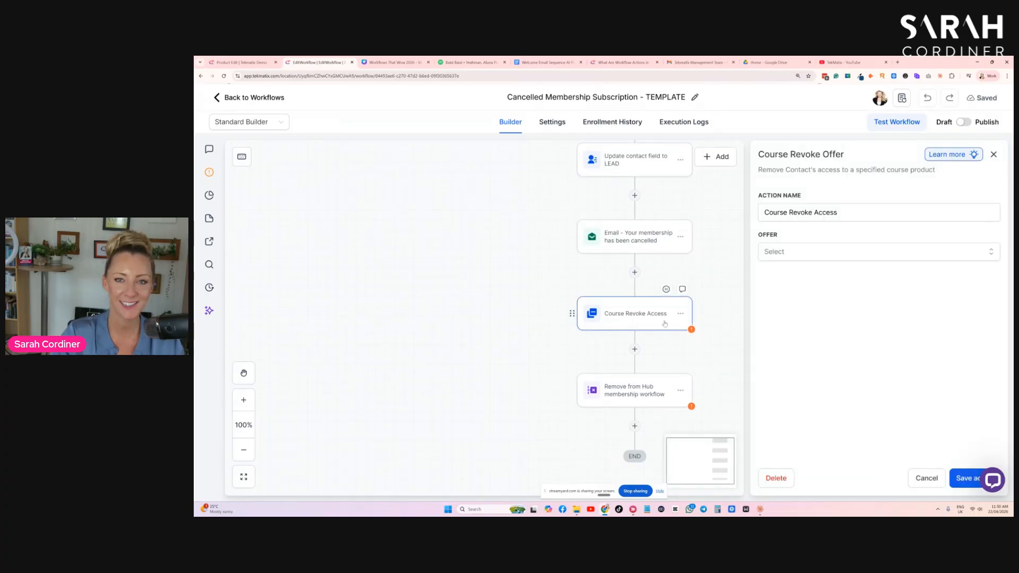
{"action": "scroll", "coordinate": [694, 280], "scroll_direction": "down", "scroll_amount": 1}
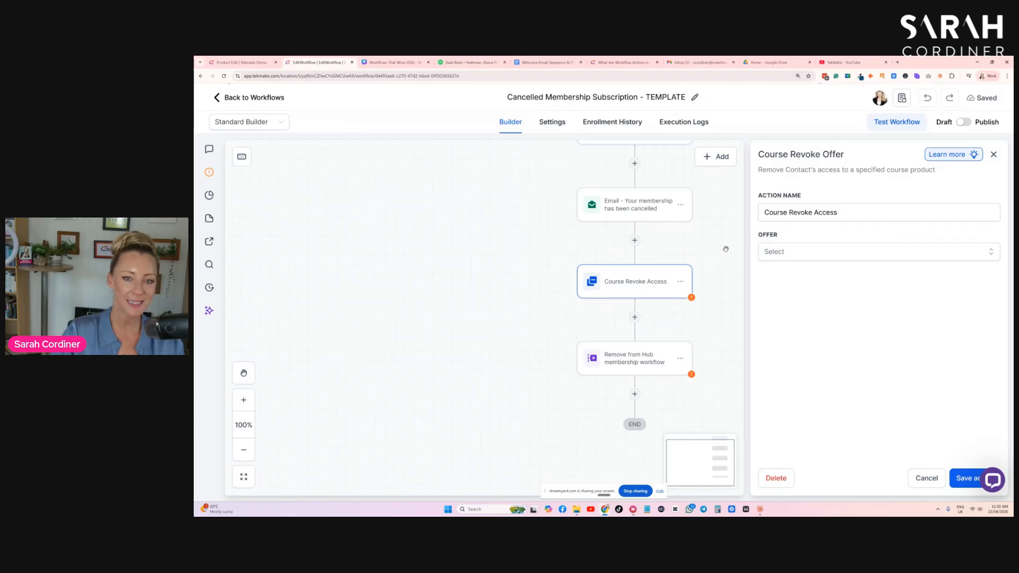
{"action": "left_click", "coordinate": [806, 258]}
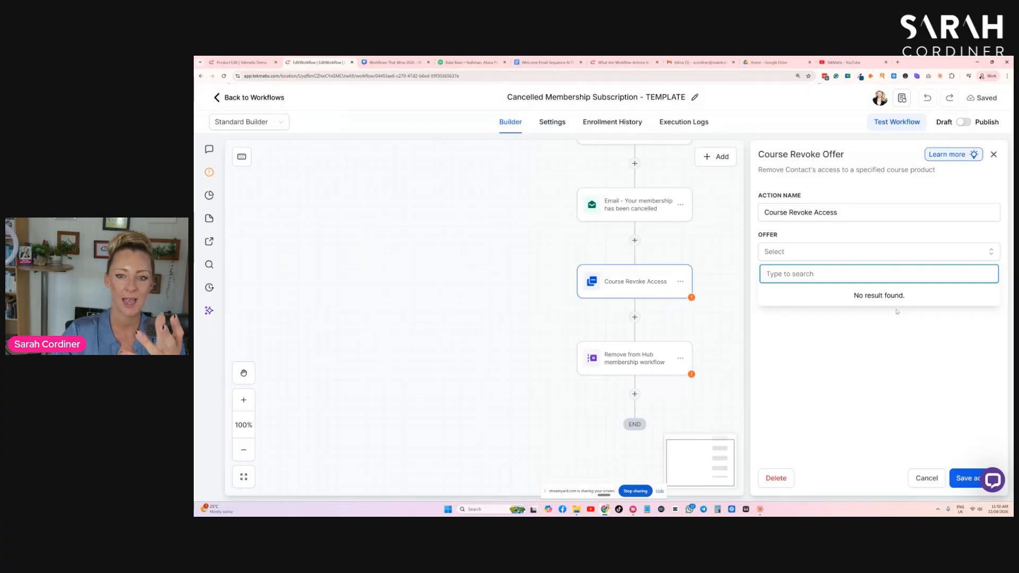
{"action": "left_click", "coordinate": [935, 482]}
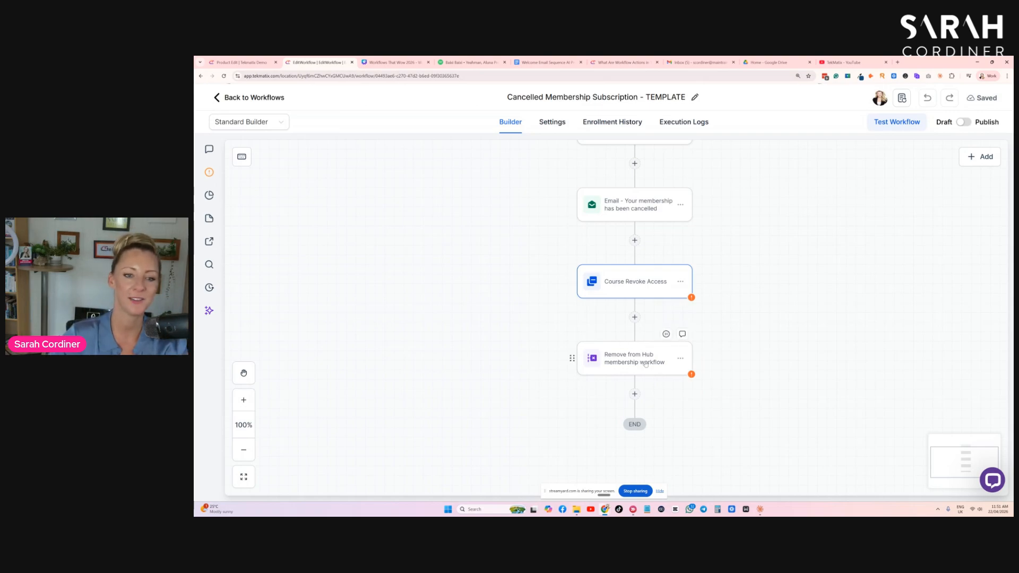
- Look over the cancellation workflow again, from its triggers down to the course access removal
{"action": "scroll", "coordinate": [785, 315], "scroll_direction": "up", "scroll_amount": 10}
{"action": "scroll", "coordinate": [785, 316], "scroll_direction": "down", "scroll_amount": 3}
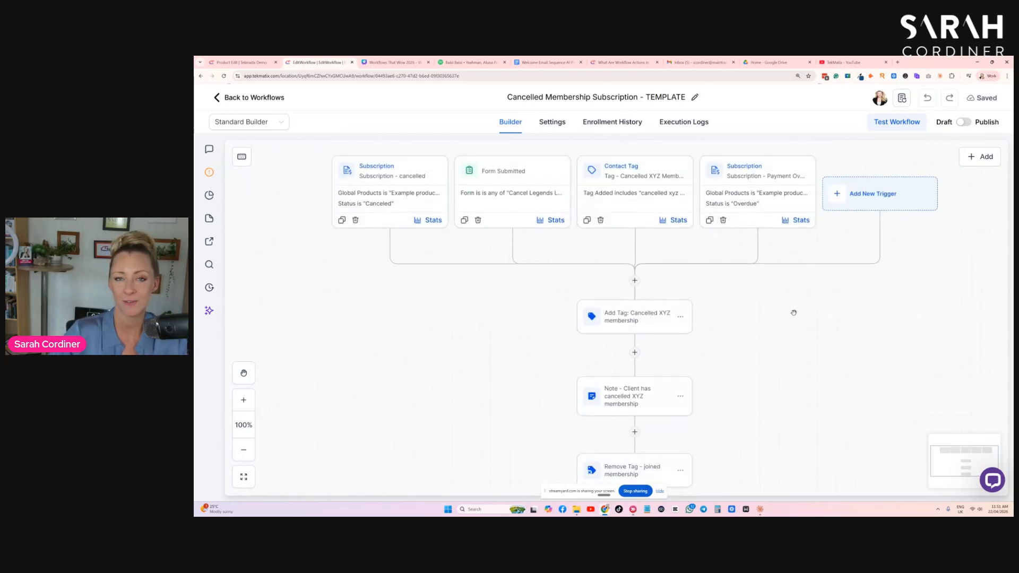
{"action": "scroll", "coordinate": [797, 322], "scroll_direction": "down", "scroll_amount": 14}
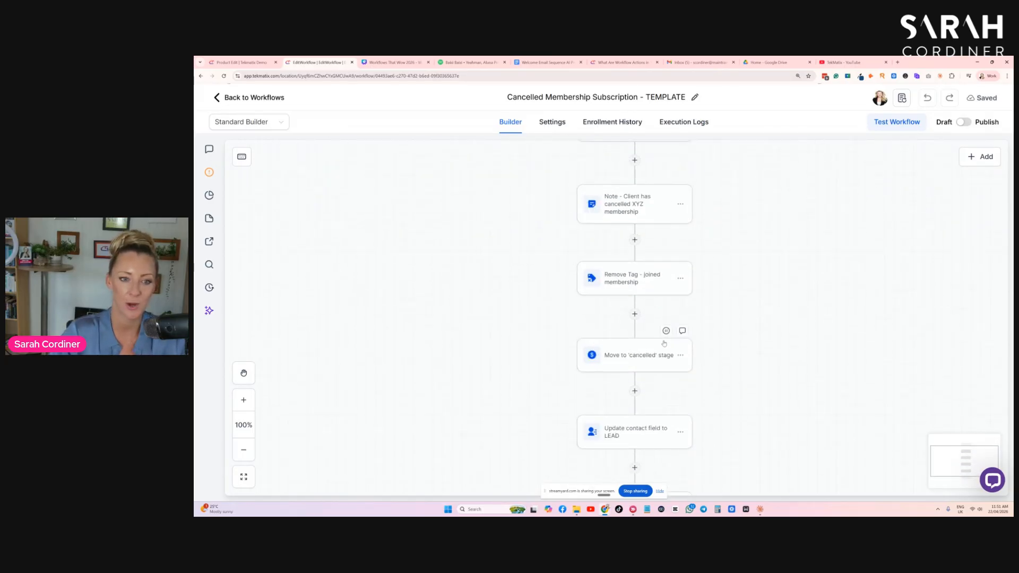
{"action": "scroll", "coordinate": [796, 323], "scroll_direction": "up", "scroll_amount": 14}
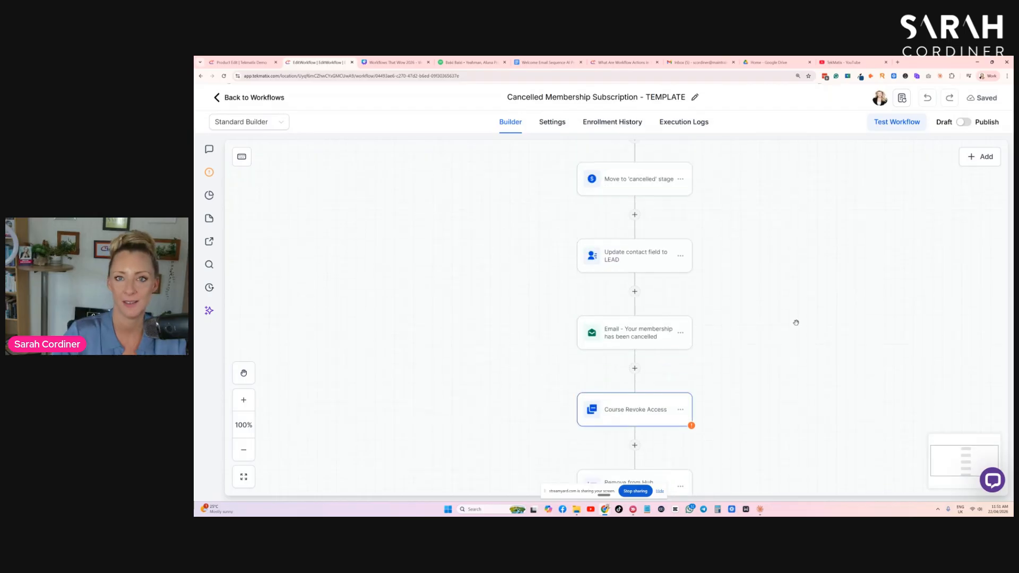
- Switch to the Canva deck "Workflows That Wow 2026" and show the "RSS Based Email Campaigns" slide
{"action": "scroll", "coordinate": [796, 322], "scroll_direction": "down", "scroll_amount": 1}
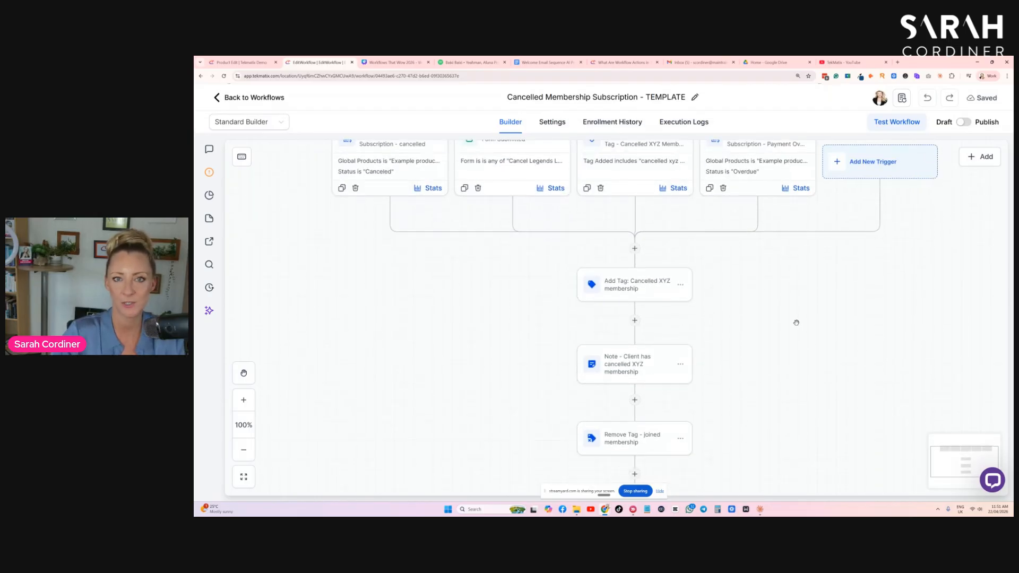
{"action": "scroll", "coordinate": [796, 323], "scroll_direction": "up", "scroll_amount": 1}
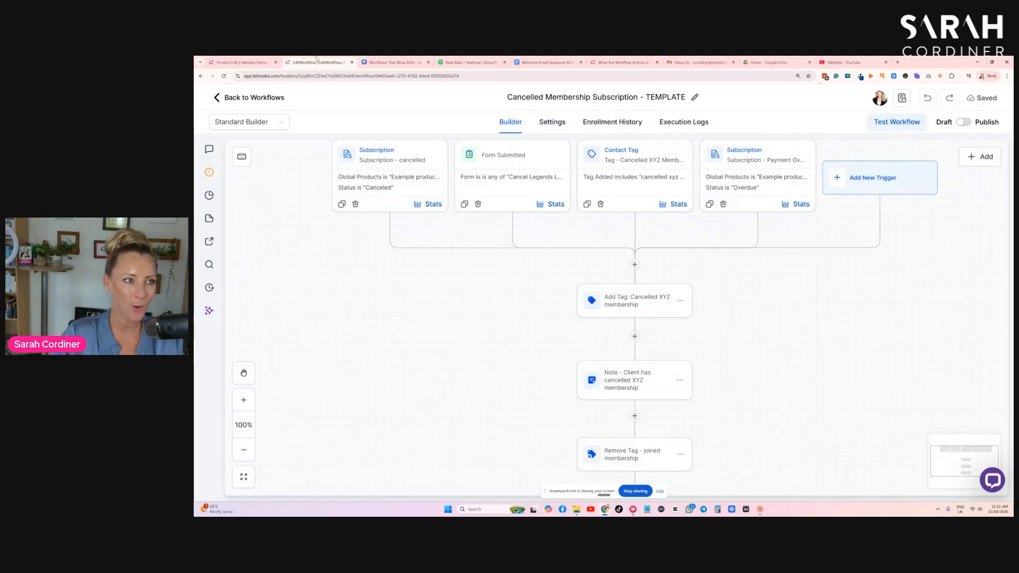
{"action": "left_click", "coordinate": [407, 62]}
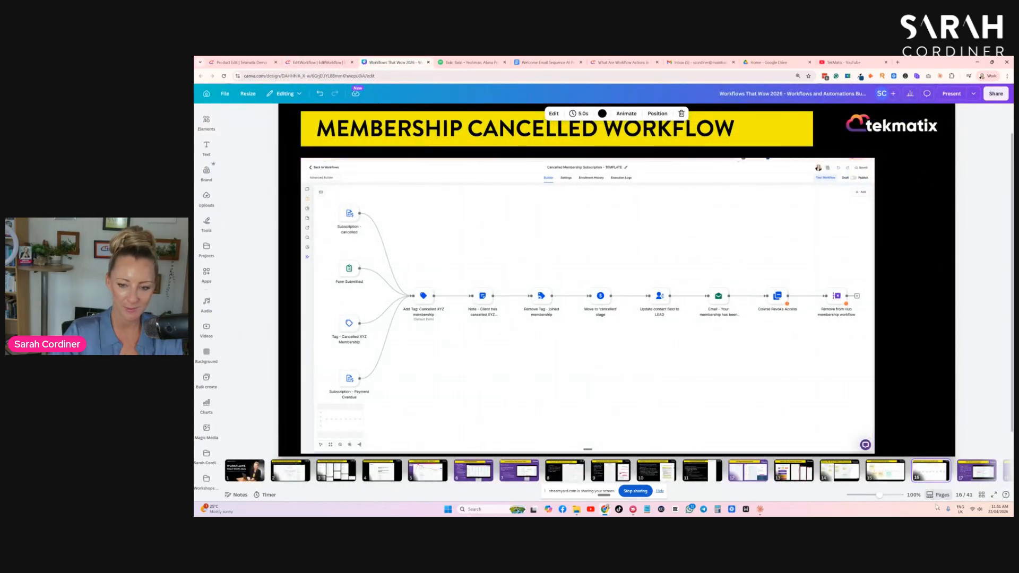
{"action": "left_click", "coordinate": [976, 470]}
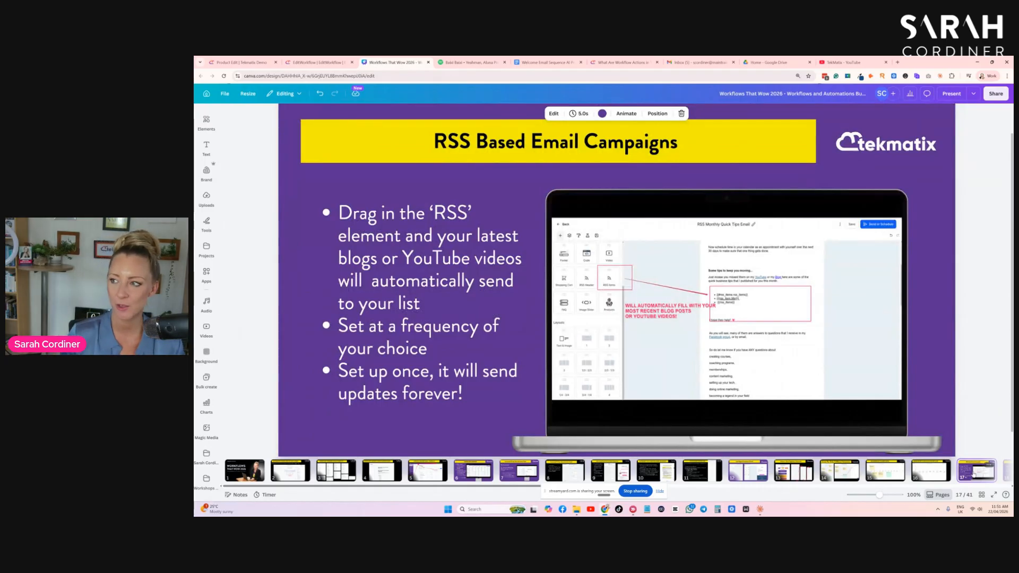
- Preview the RSS slides up to "Edit Your RSS 'Automated Monthly Round Up Email'", and return to the "RSS Based Email Campaigns" slide
{"action": "key", "text": "Down"}
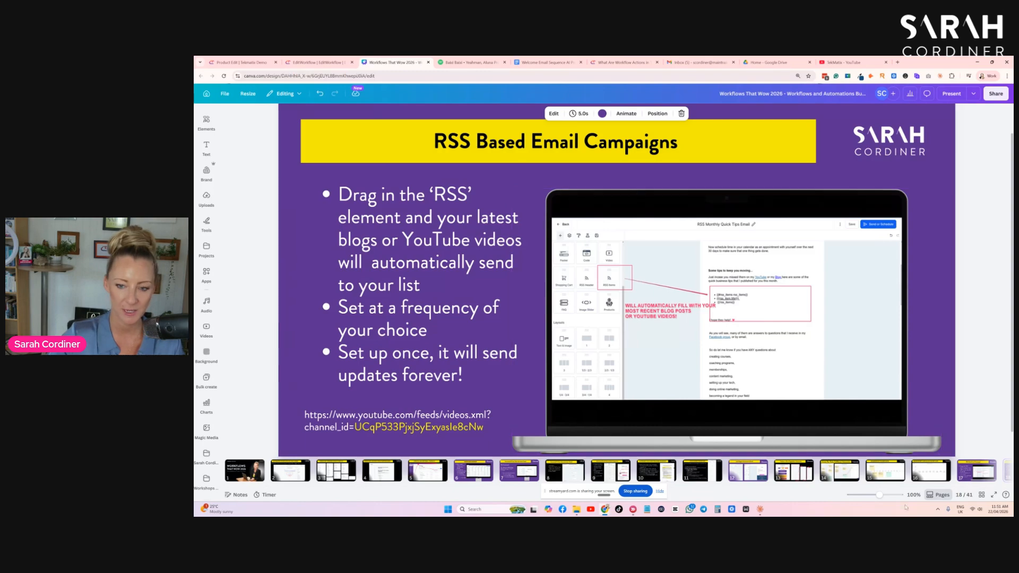
{"action": "key", "text": "Down"}
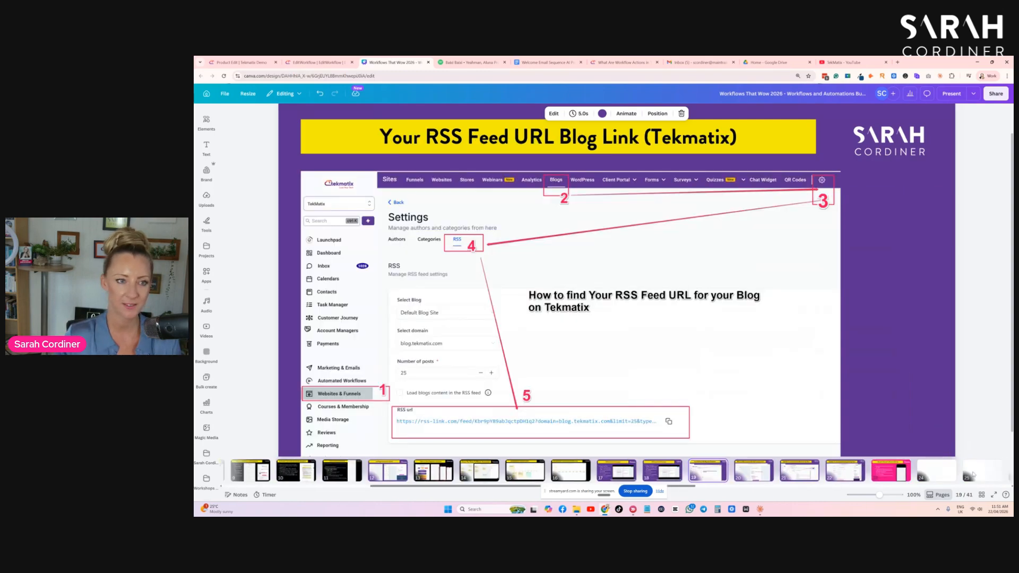
{"action": "key", "text": "Down"}
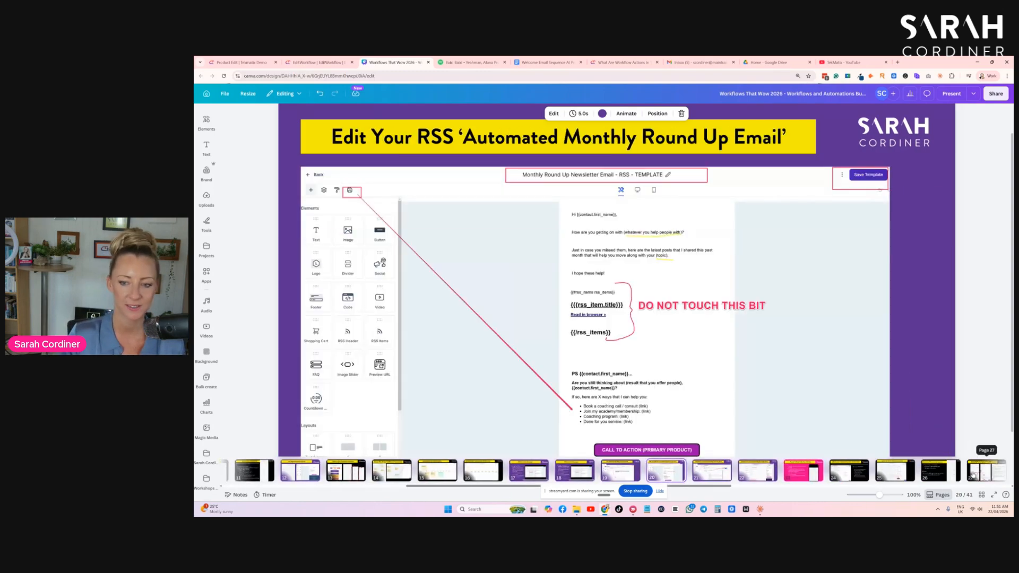
{"action": "key", "text": "Up"}
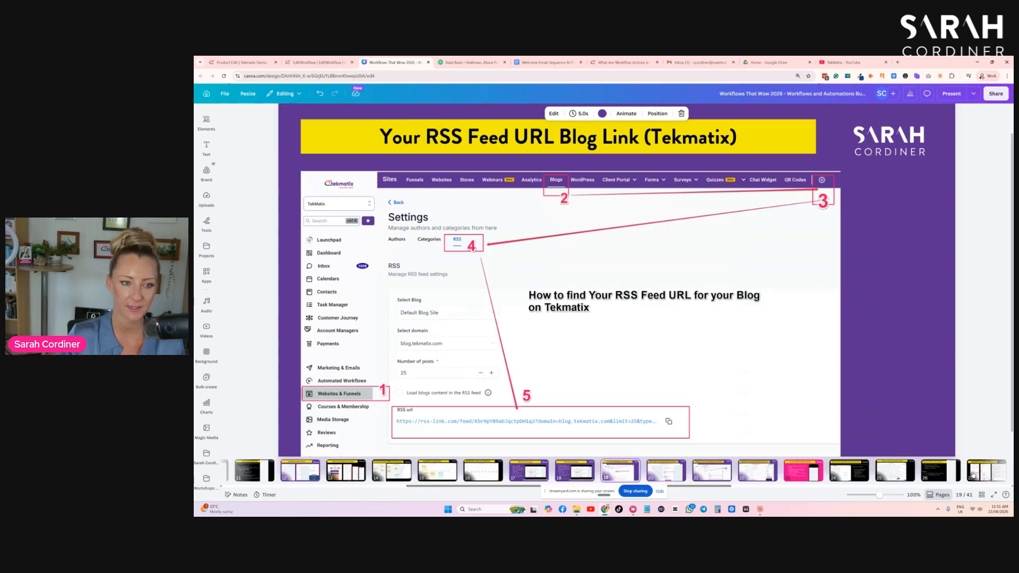
{"action": "key", "text": "Up"}
{"action": "key", "text": "Up"}
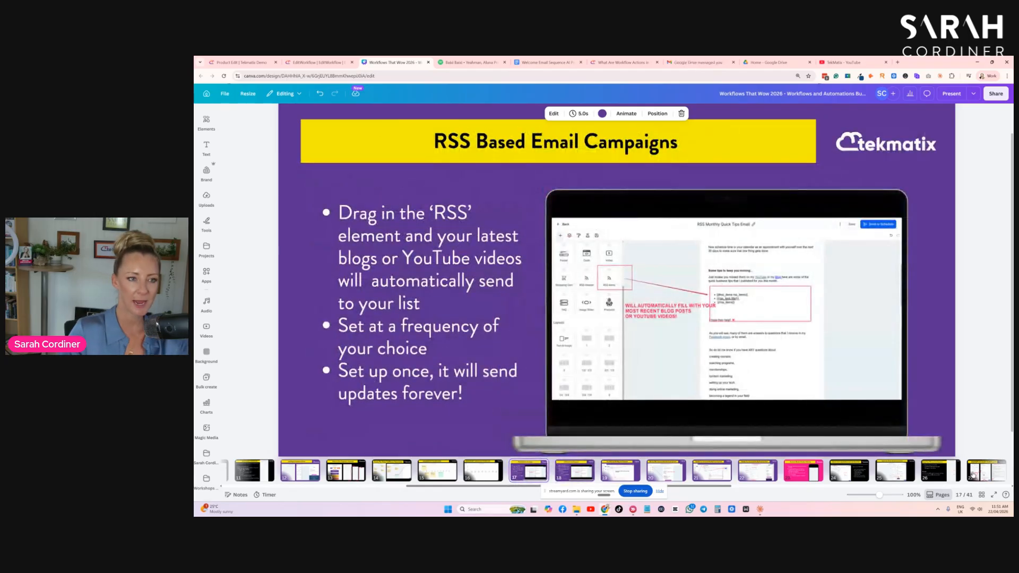
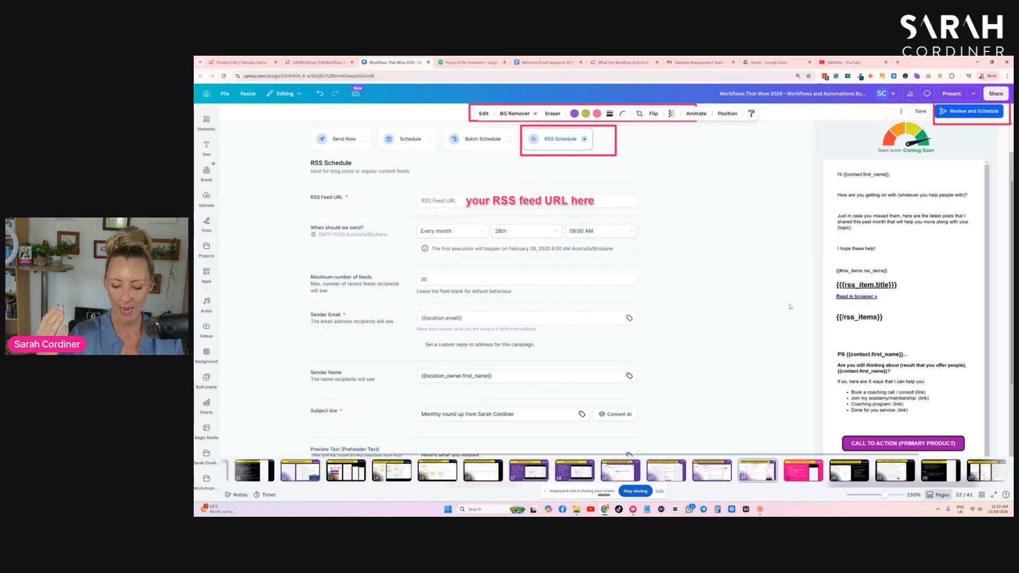
- Zoom out on the "Schedule Your Automated Monthly Round Up Email" slide to show it whole
{"action": "scroll", "coordinate": [790, 306], "scroll_direction": "down", "scroll_amount": 3}
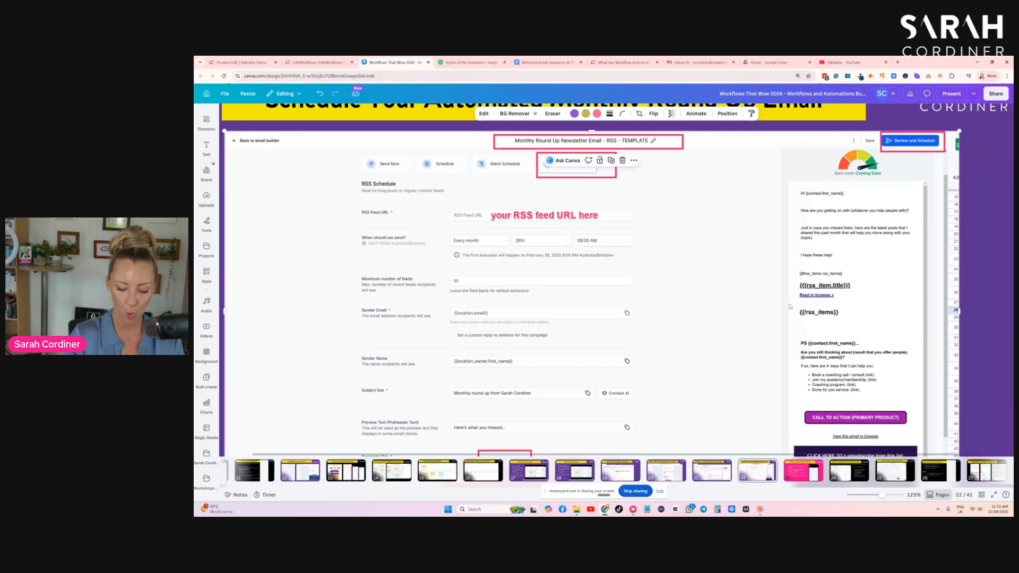
{"action": "scroll", "coordinate": [790, 307], "scroll_direction": "down", "scroll_amount": 2}
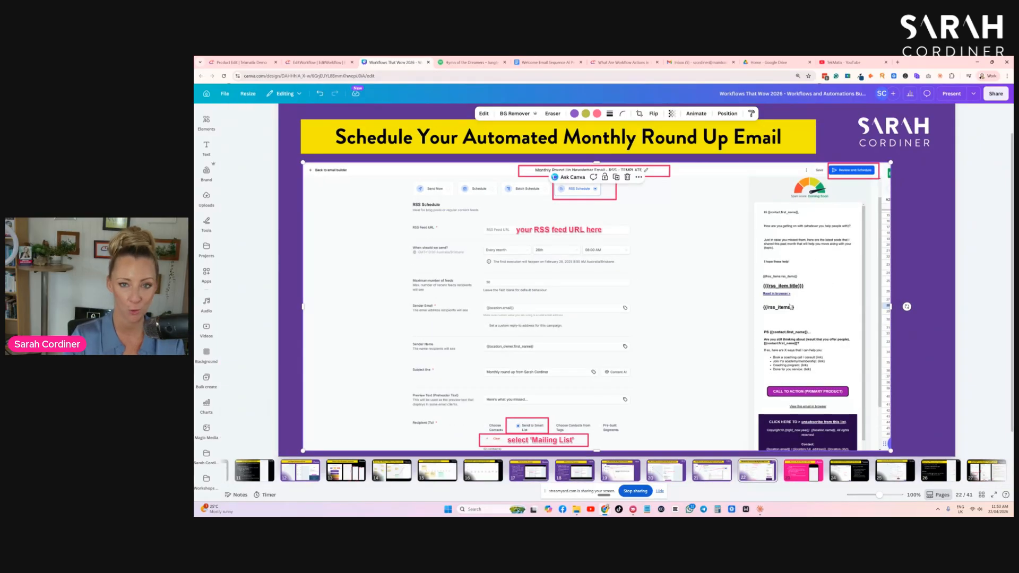
{"action": "scroll", "coordinate": [791, 307], "scroll_direction": "down", "scroll_amount": 1}
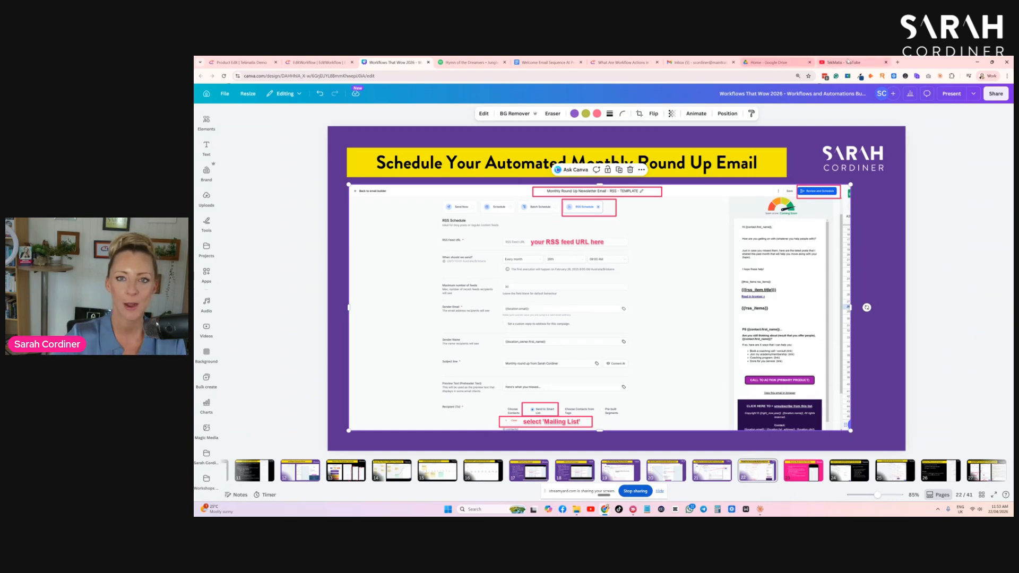
- Switch to the TekMatix YouTube channel and look through its playlists for workflow and email training
{"action": "left_click", "coordinate": [848, 62]}
{"action": "scroll", "coordinate": [820, 170], "scroll_direction": "up", "scroll_amount": 5}
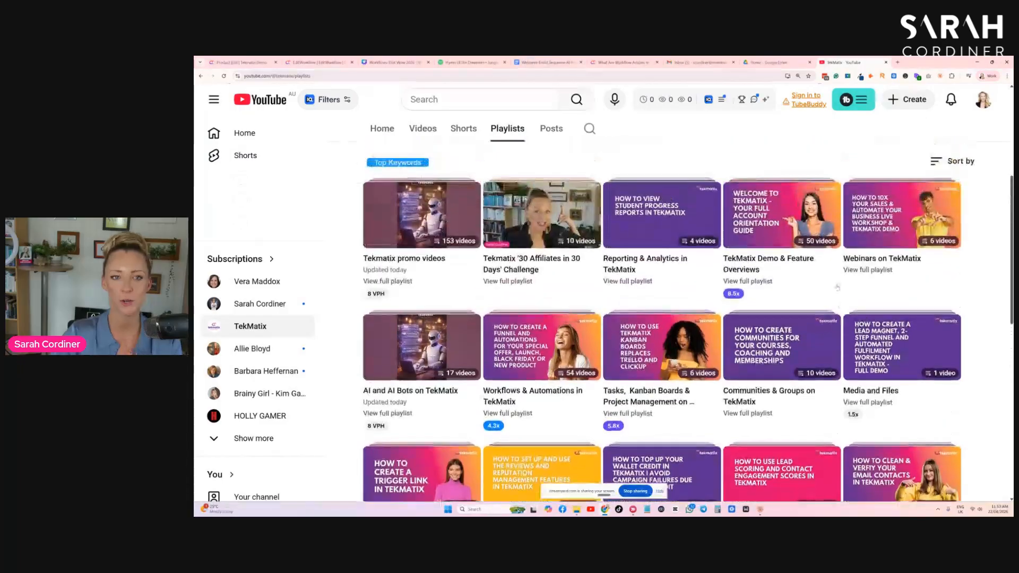
{"action": "scroll", "coordinate": [463, 323], "scroll_direction": "up", "scroll_amount": 4}
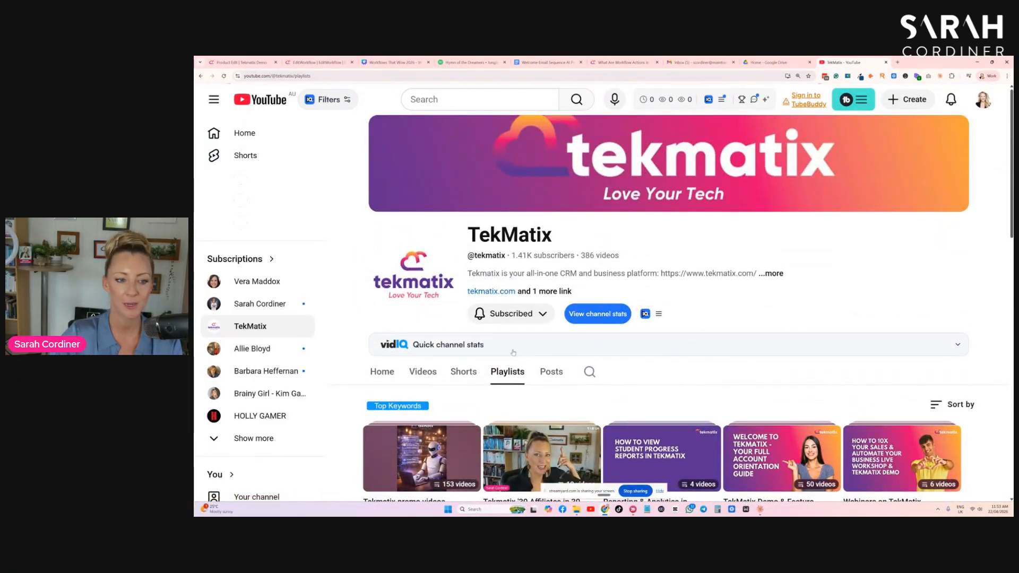
{"action": "scroll", "coordinate": [584, 318], "scroll_direction": "down", "scroll_amount": 6}
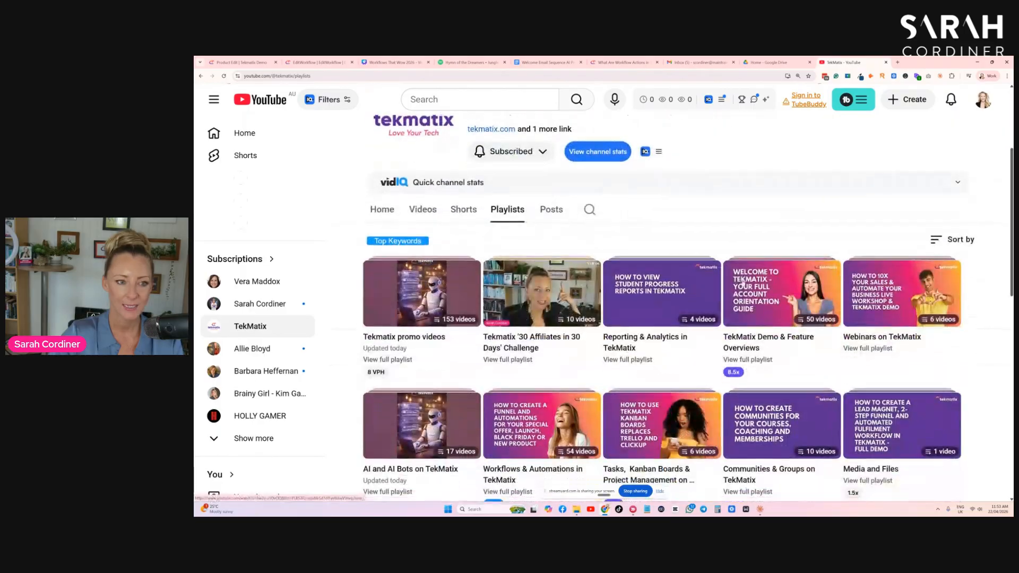
{"action": "scroll", "coordinate": [670, 243], "scroll_direction": "down", "scroll_amount": 4}
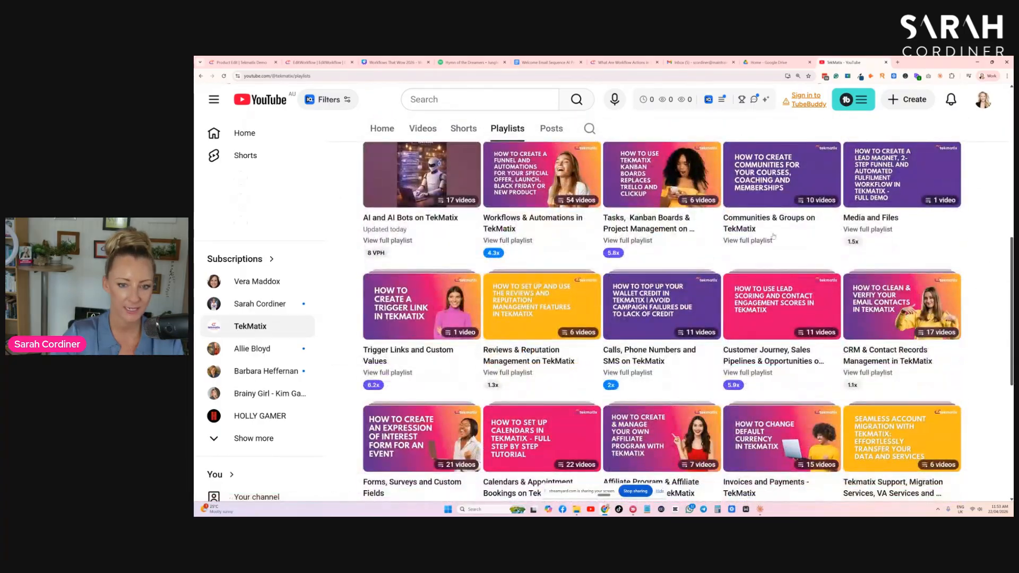
{"action": "scroll", "coordinate": [515, 269], "scroll_direction": "down", "scroll_amount": 3}
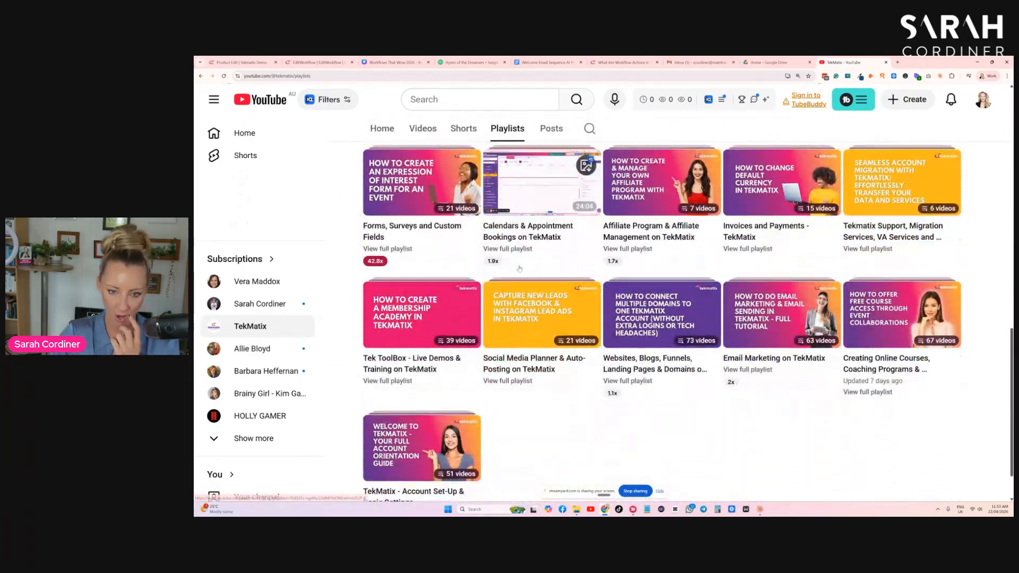
{"action": "scroll", "coordinate": [519, 269], "scroll_direction": "up", "scroll_amount": 5}
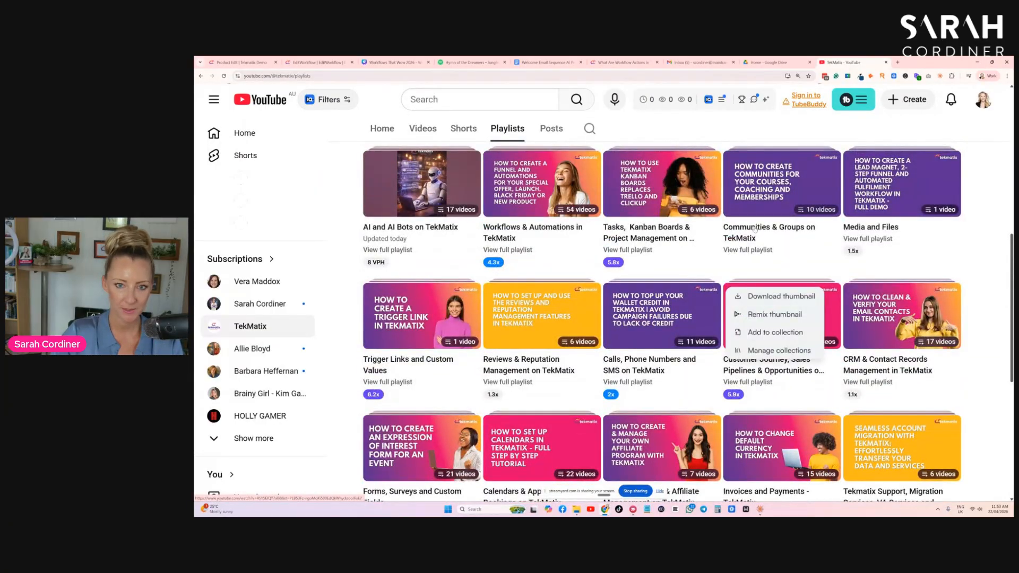
- Open the "Workflows & Automations in TekMatix" playlist and look through its list of videos
{"action": "left_click", "coordinate": [537, 194]}
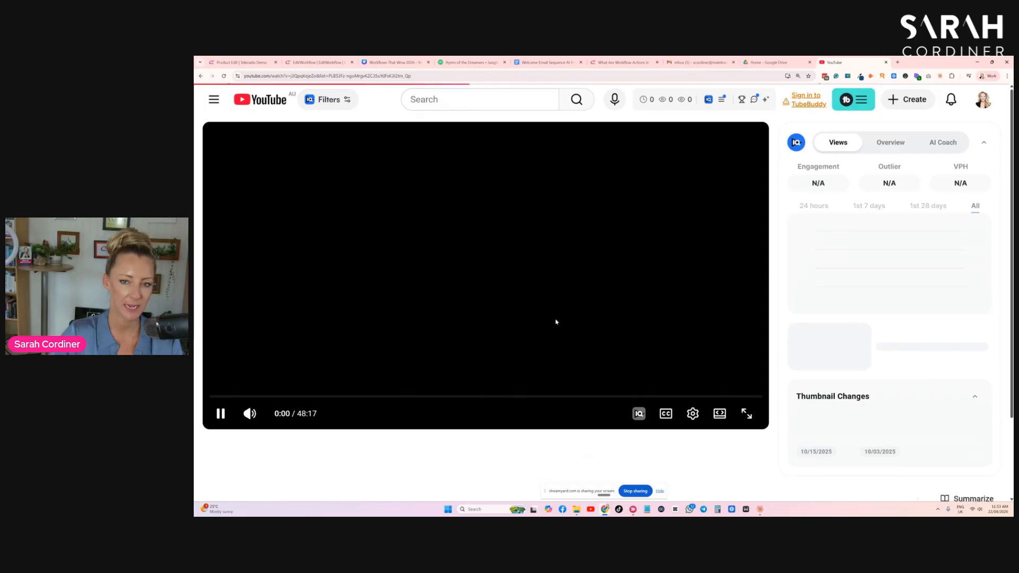
{"action": "scroll", "coordinate": [810, 266], "scroll_direction": "down", "scroll_amount": 3}
{"action": "scroll", "coordinate": [810, 266], "scroll_direction": "down", "scroll_amount": 10}
{"action": "scroll", "coordinate": [884, 260], "scroll_direction": "down", "scroll_amount": 4}
{"action": "scroll", "coordinate": [871, 255], "scroll_direction": "up", "scroll_amount": 6}
{"action": "scroll", "coordinate": [862, 250], "scroll_direction": "down", "scroll_amount": 3}
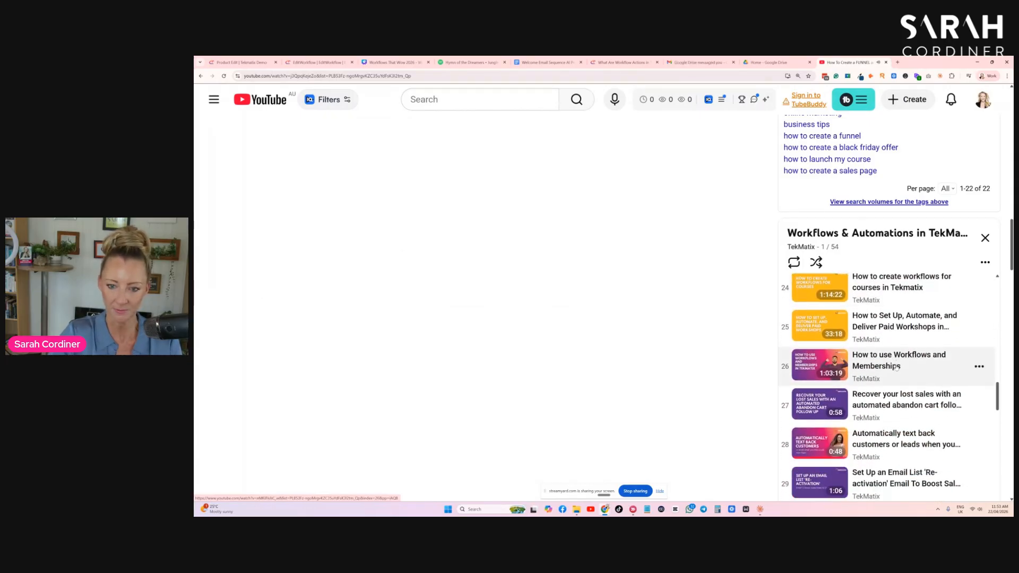
{"action": "scroll", "coordinate": [897, 366], "scroll_direction": "down", "scroll_amount": 3}
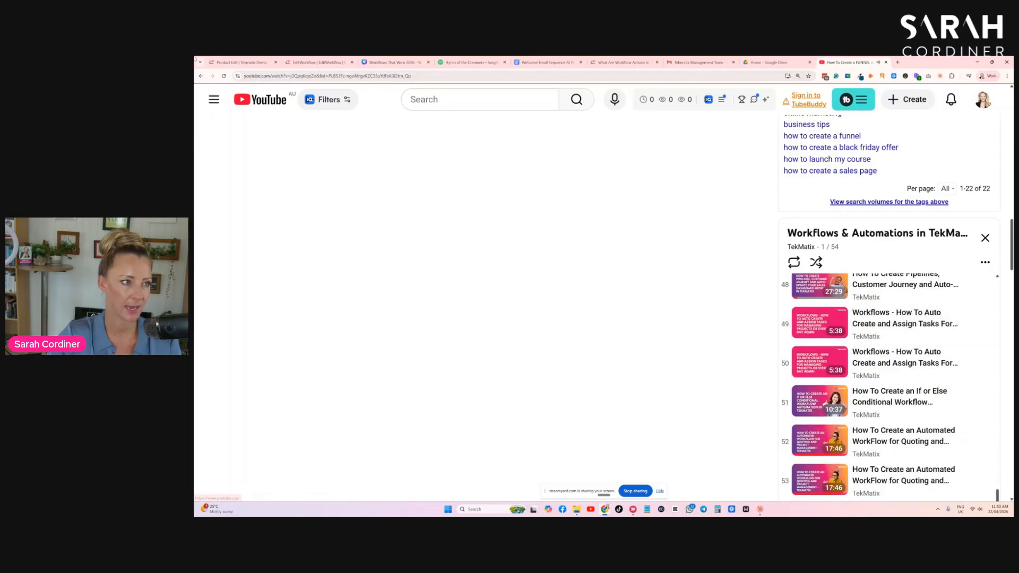
{"action": "scroll", "coordinate": [446, 184], "scroll_direction": "up", "scroll_amount": 8}
{"action": "scroll", "coordinate": [447, 184], "scroll_direction": "up", "scroll_amount": 5}
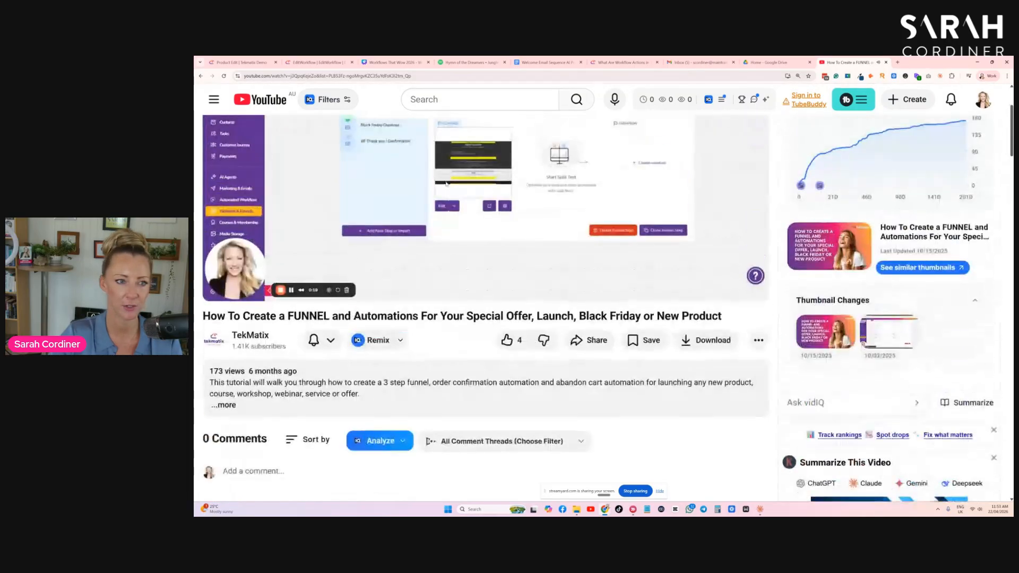
- Return to the TekMatix channel's playlists and search the channel for "RSS"
{"action": "left_click", "coordinate": [200, 76]}
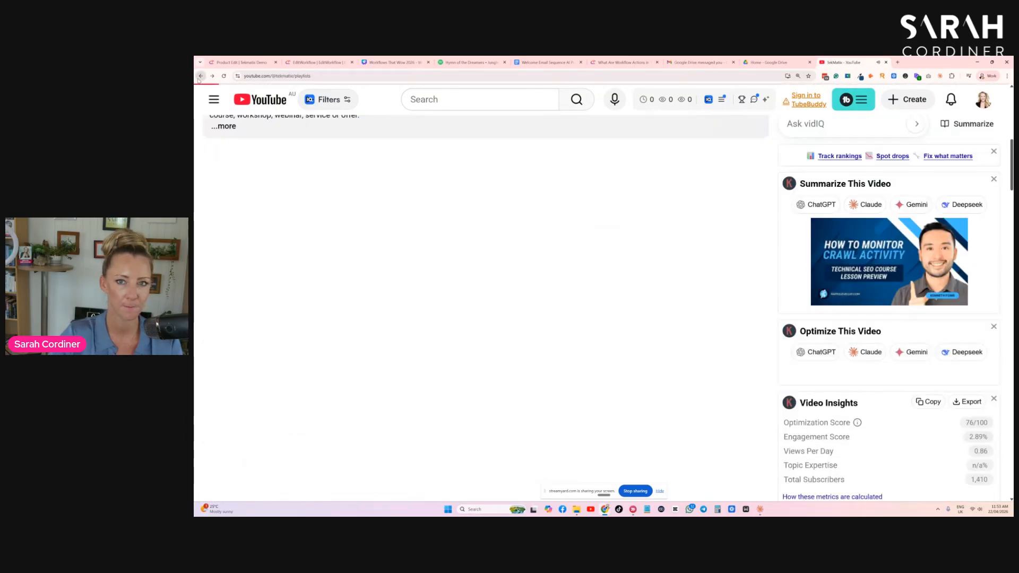
{"action": "scroll", "coordinate": [605, 344], "scroll_direction": "down", "scroll_amount": 3}
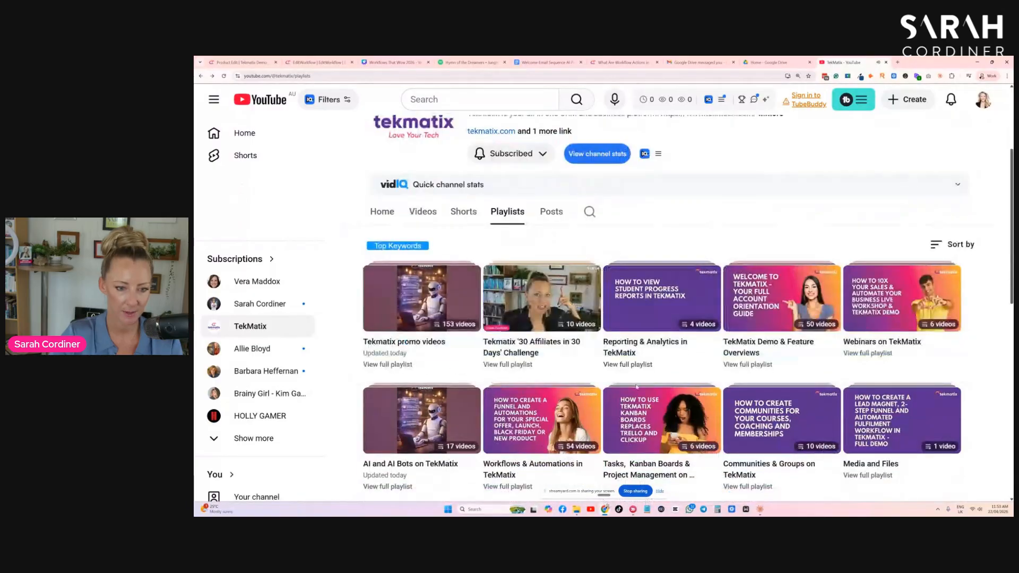
{"action": "scroll", "coordinate": [611, 342], "scroll_direction": "up", "scroll_amount": 2}
{"action": "left_click", "coordinate": [589, 307]}
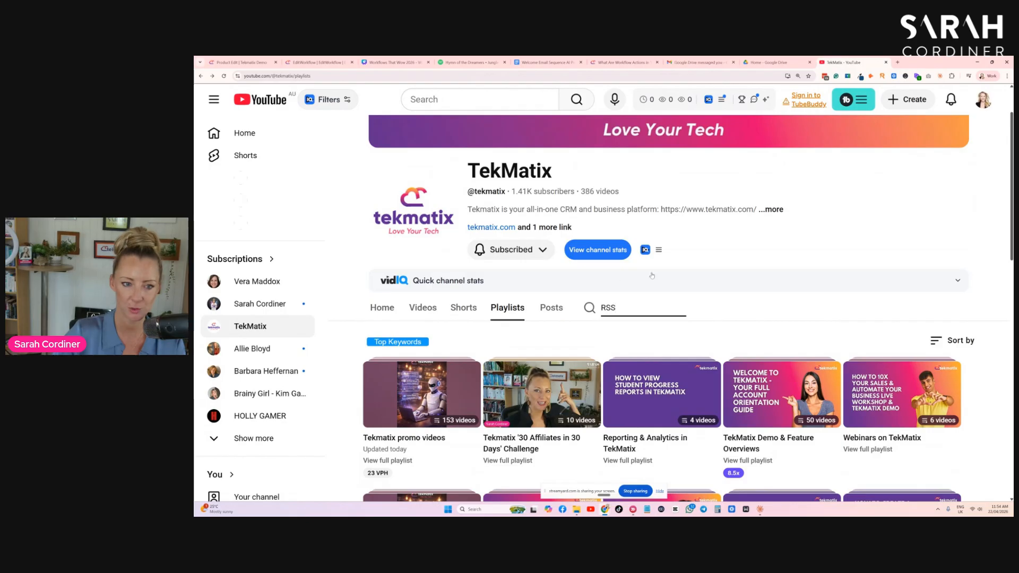
{"action": "type", "text": "RSS"}
{"action": "key", "text": "Return"}
- Look through the channel's RSS search results for automated newsletter and email marketing tutorials
{"action": "scroll", "coordinate": [659, 317], "scroll_direction": "down", "scroll_amount": 5}
{"action": "scroll", "coordinate": [630, 331], "scroll_direction": "down", "scroll_amount": 2}
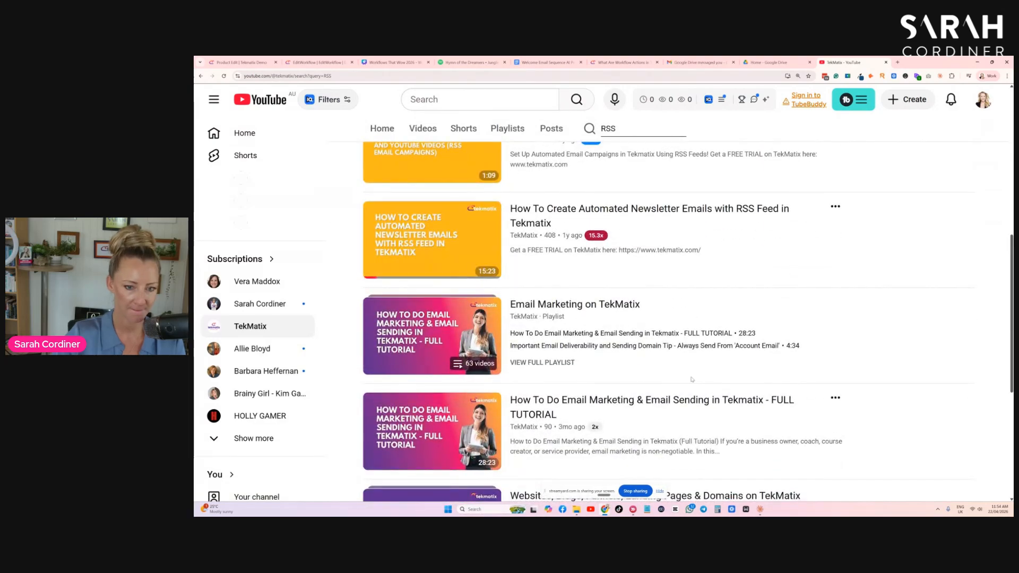
{"action": "scroll", "coordinate": [692, 378], "scroll_direction": "down", "scroll_amount": 4}
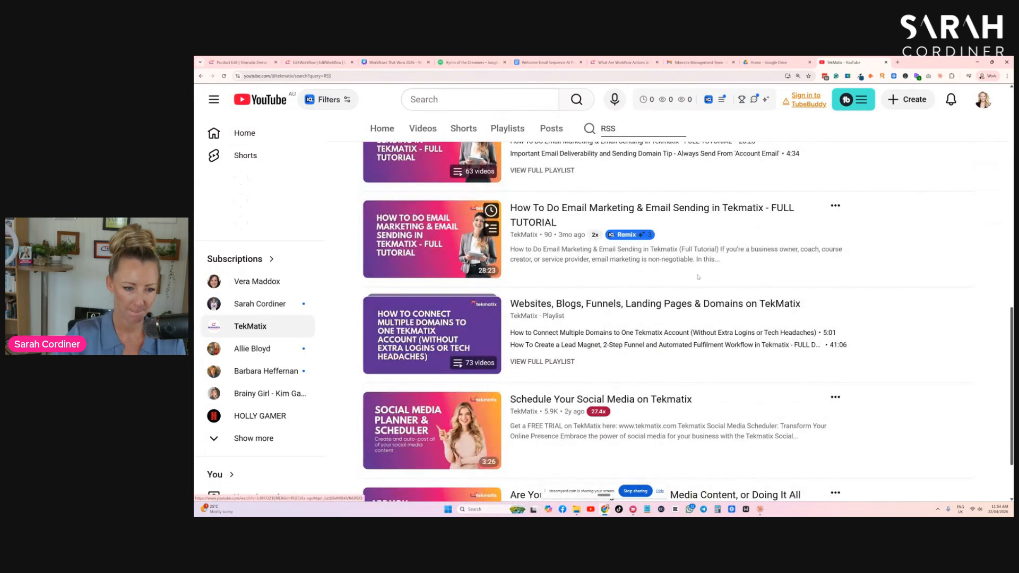
{"action": "scroll", "coordinate": [697, 279], "scroll_direction": "down", "scroll_amount": 2}
{"action": "scroll", "coordinate": [690, 286], "scroll_direction": "up", "scroll_amount": 10}
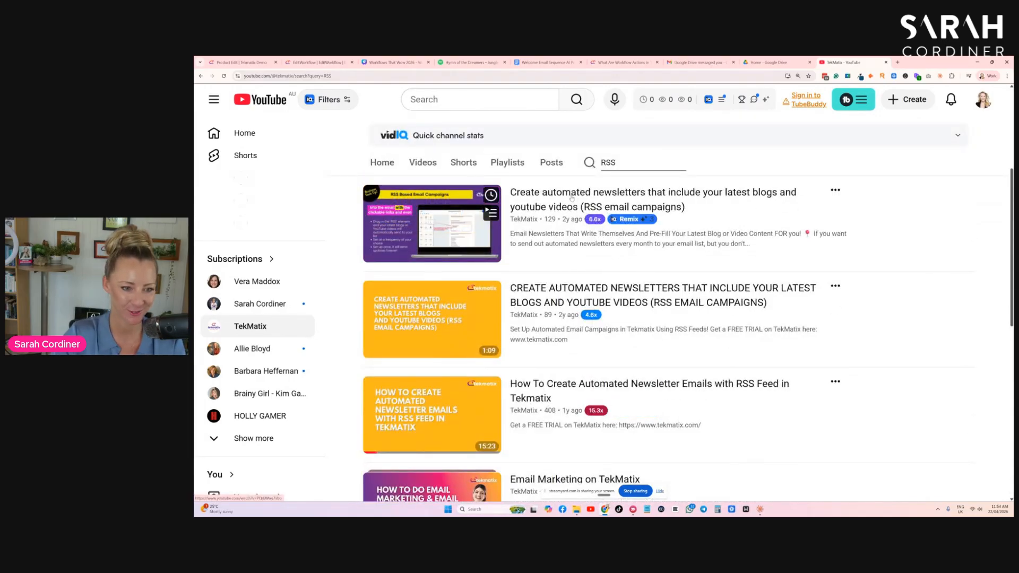
{"action": "scroll", "coordinate": [589, 340], "scroll_direction": "down", "scroll_amount": 3}
{"action": "scroll", "coordinate": [589, 341], "scroll_direction": "down", "scroll_amount": 2}
- Open the "Email Marketing on TekMatix" playlist and look through its videos for the RSS newsletter tutorial
{"action": "left_click", "coordinate": [554, 192]}
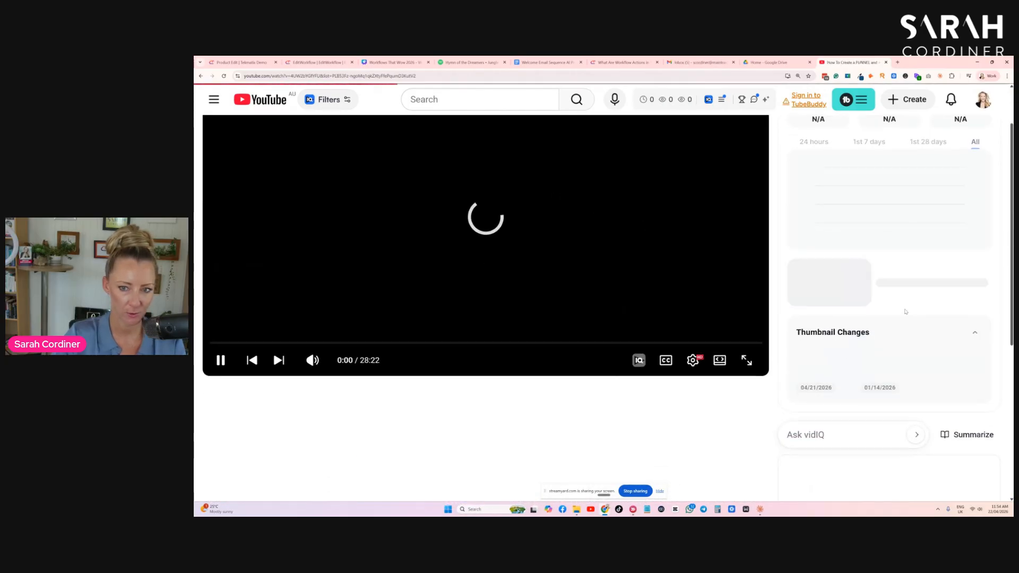
{"action": "scroll", "coordinate": [906, 312], "scroll_direction": "down", "scroll_amount": 6}
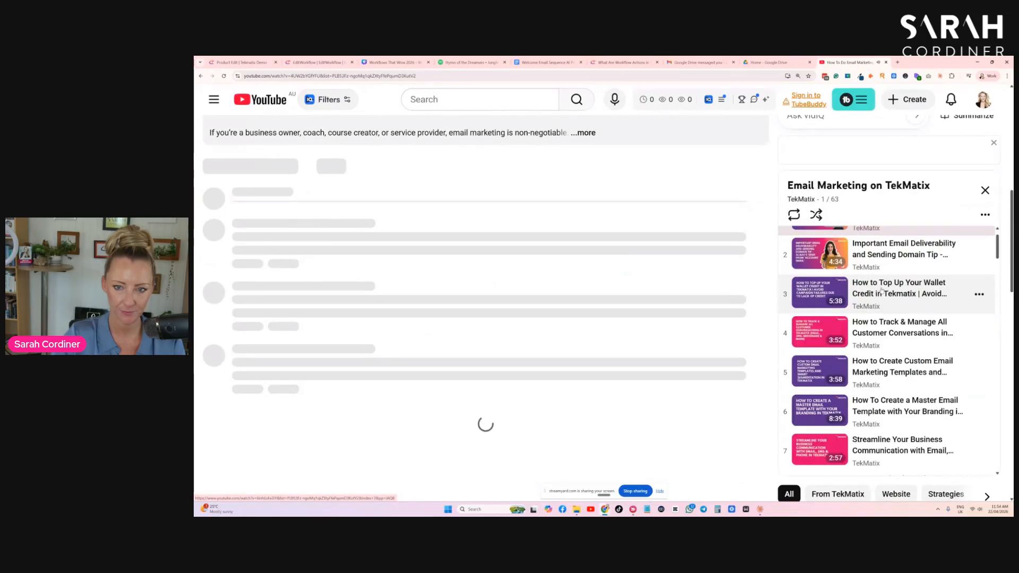
{"action": "scroll", "coordinate": [881, 320], "scroll_direction": "down", "scroll_amount": 4}
{"action": "scroll", "coordinate": [881, 322], "scroll_direction": "down", "scroll_amount": 4}
{"action": "scroll", "coordinate": [905, 342], "scroll_direction": "up", "scroll_amount": 4}
{"action": "scroll", "coordinate": [927, 366], "scroll_direction": "down", "scroll_amount": 2}
{"action": "scroll", "coordinate": [929, 365], "scroll_direction": "down", "scroll_amount": 6}
{"action": "scroll", "coordinate": [935, 358], "scroll_direction": "down", "scroll_amount": 5}
{"action": "scroll", "coordinate": [935, 363], "scroll_direction": "down", "scroll_amount": 3}
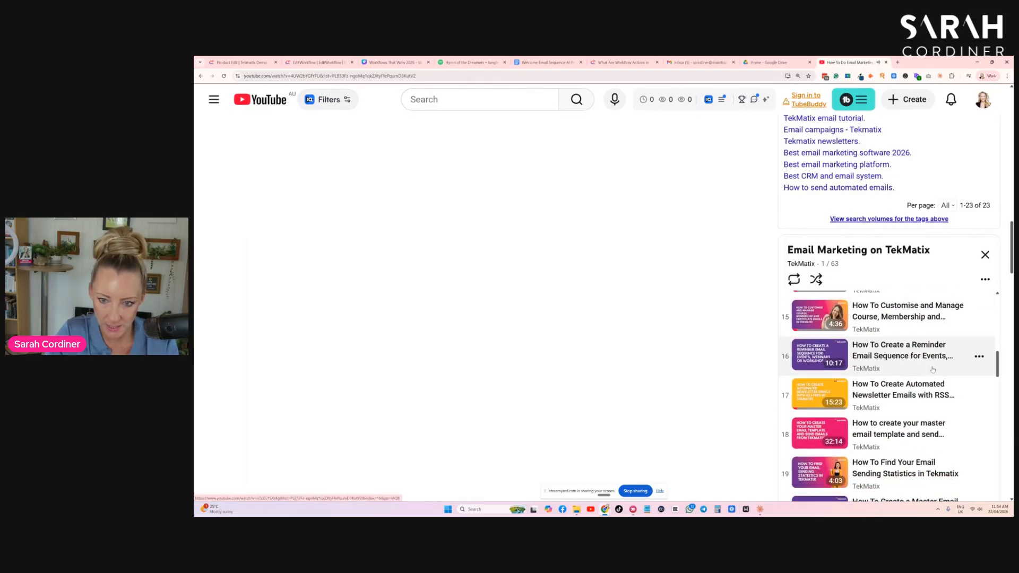
{"action": "scroll", "coordinate": [884, 356], "scroll_direction": "down", "scroll_amount": 2}
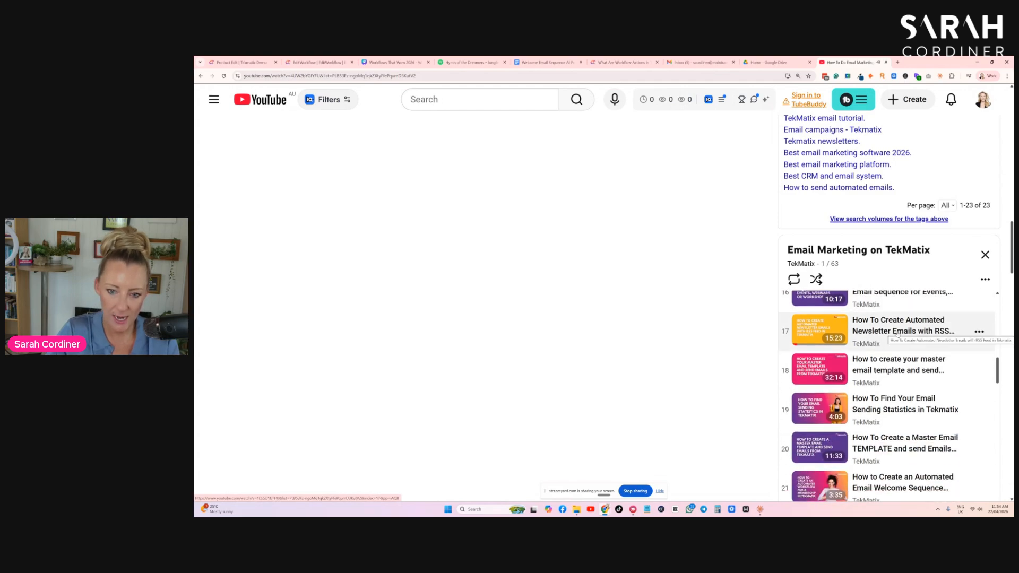
- Play "How To Create Automated Newsletter Emails with RSS Feed in Tekmatix", skip ahead through it, and pause playback
{"action": "left_click", "coordinate": [897, 332]}
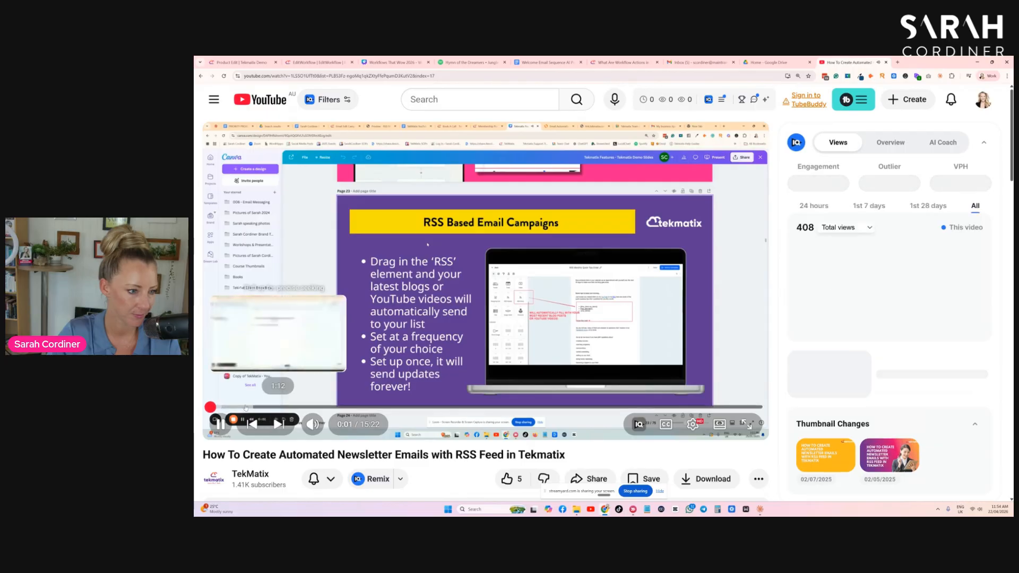
{"action": "left_click", "coordinate": [268, 407]}
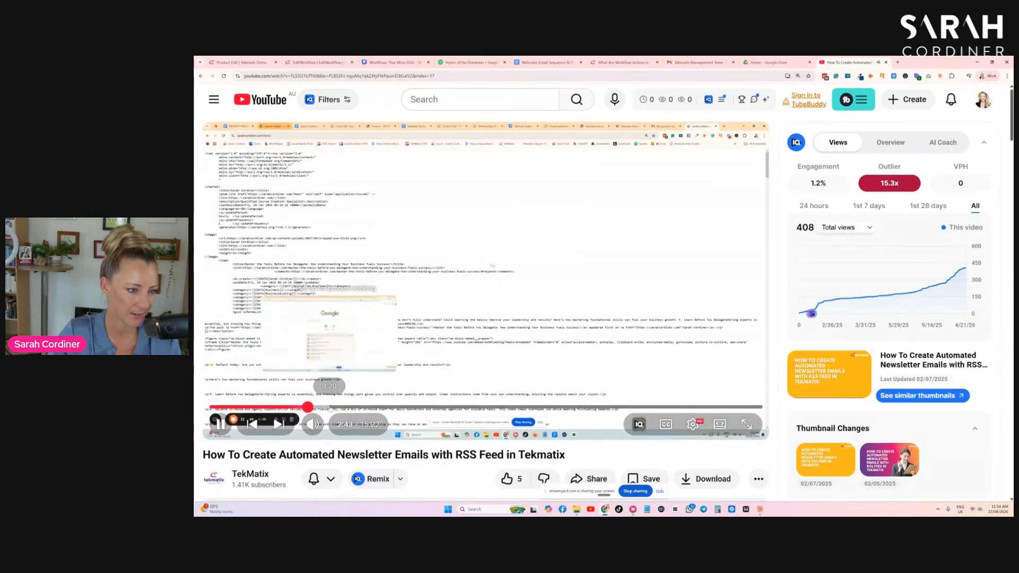
{"action": "left_click", "coordinate": [330, 407]}
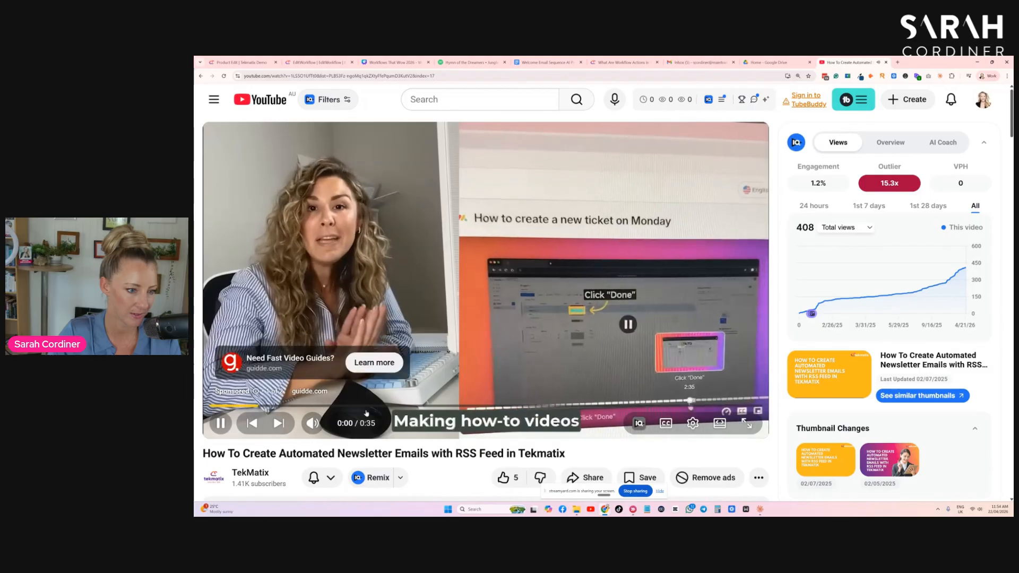
{"action": "left_click", "coordinate": [221, 423]}
- Open the share options of the RSS newsletter video to get its link, and close them
{"action": "scroll", "coordinate": [596, 355], "scroll_direction": "down", "scroll_amount": 2}
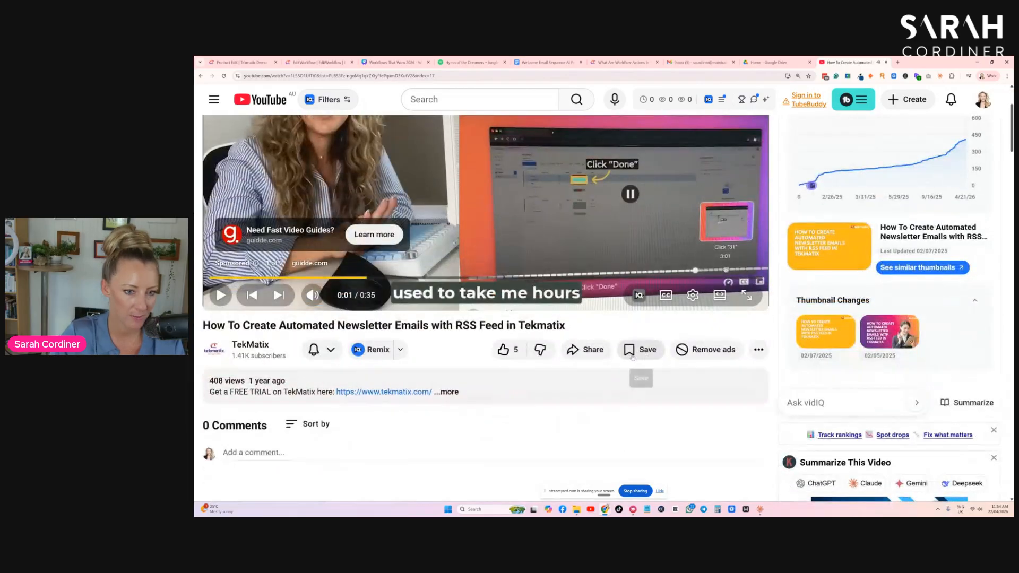
{"action": "left_click", "coordinate": [591, 350]}
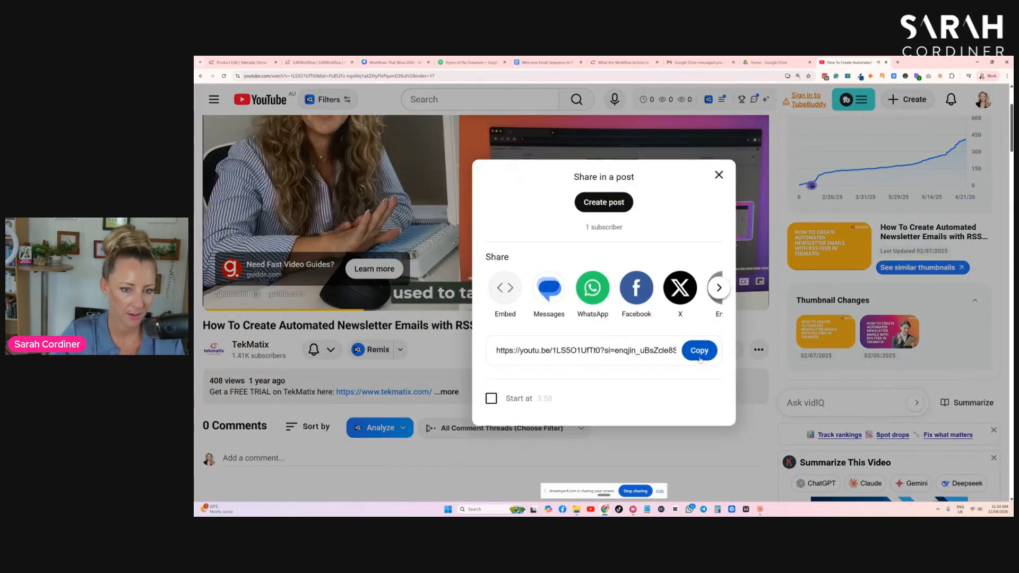
{"action": "left_click", "coordinate": [719, 176]}
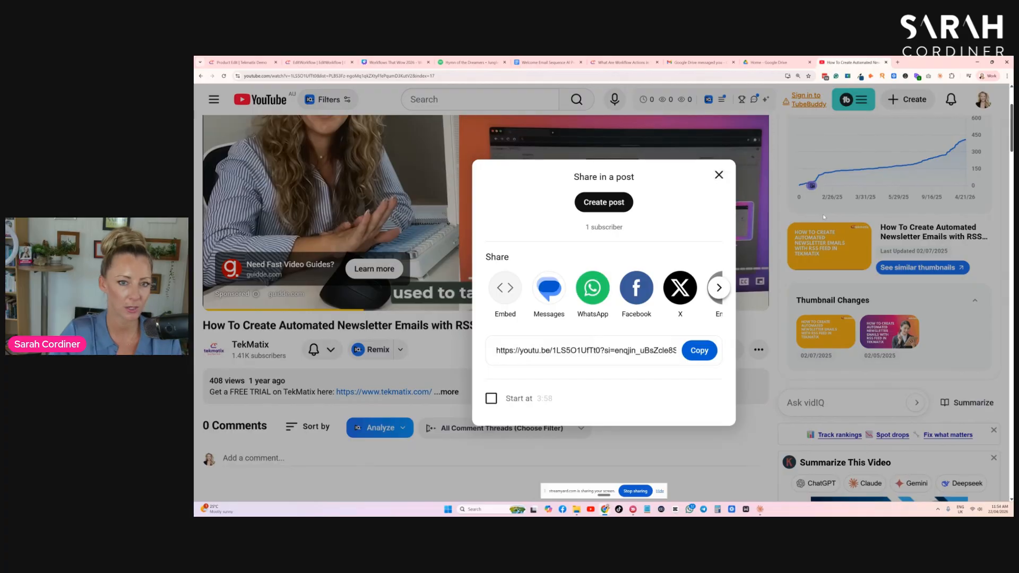
{"action": "left_click", "coordinate": [719, 175]}
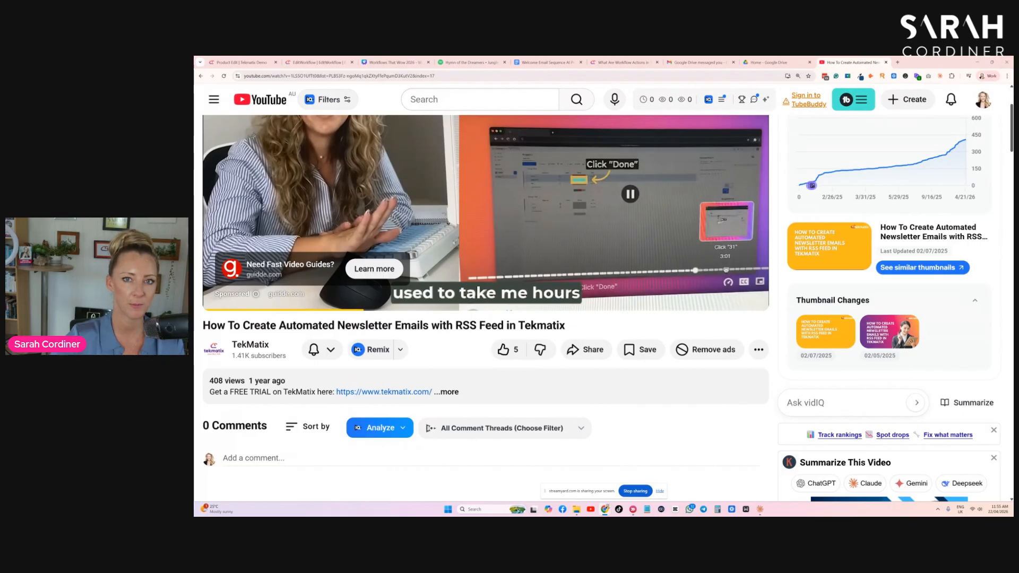
- Resume the RSS newsletter video, skip the advert, and rewind to the opening "RSS Based Email Campaigns" slide
{"action": "scroll", "coordinate": [378, 278], "scroll_direction": "up", "scroll_amount": 3}
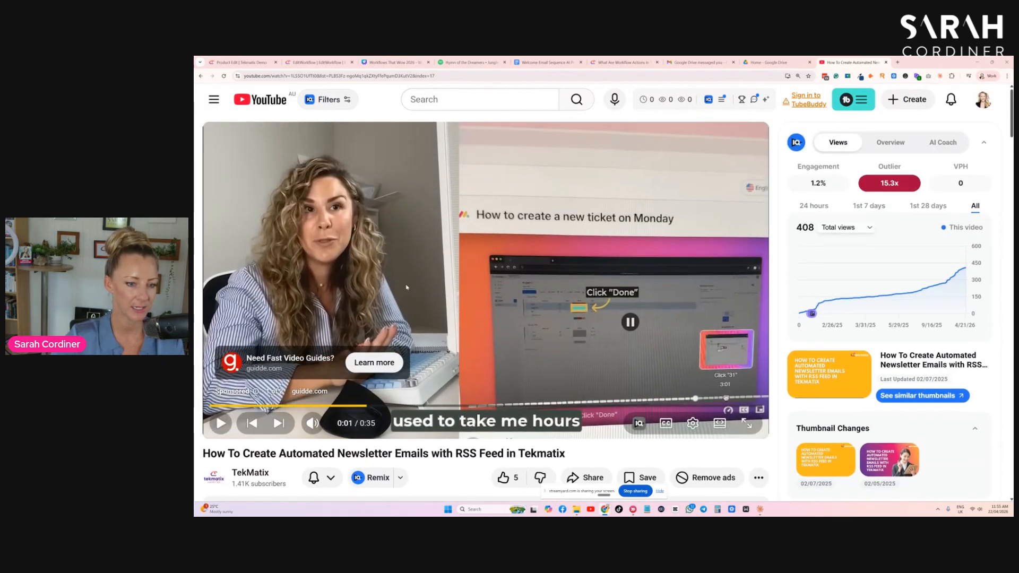
{"action": "left_click", "coordinate": [222, 424]}
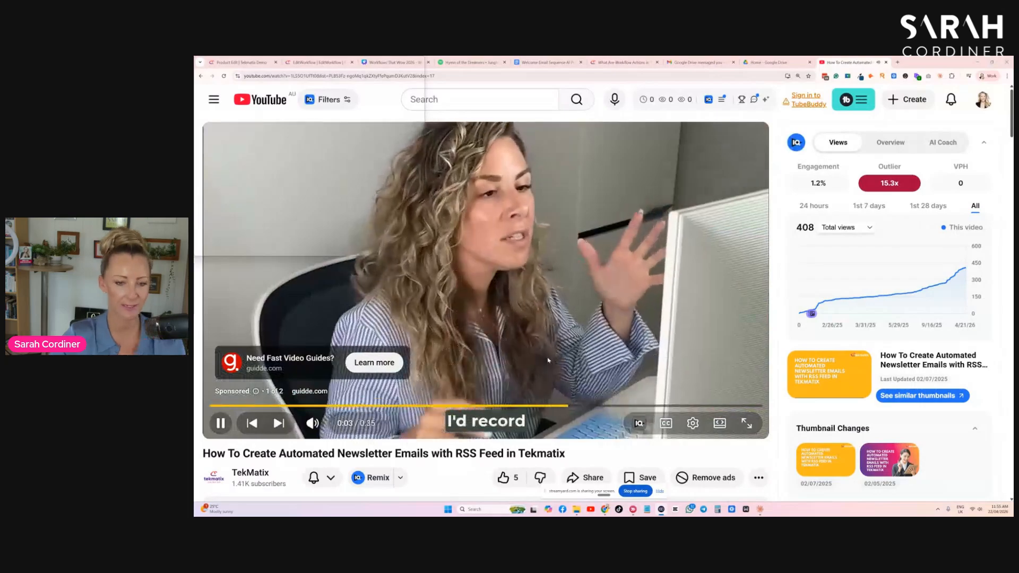
{"action": "left_click", "coordinate": [714, 180]}
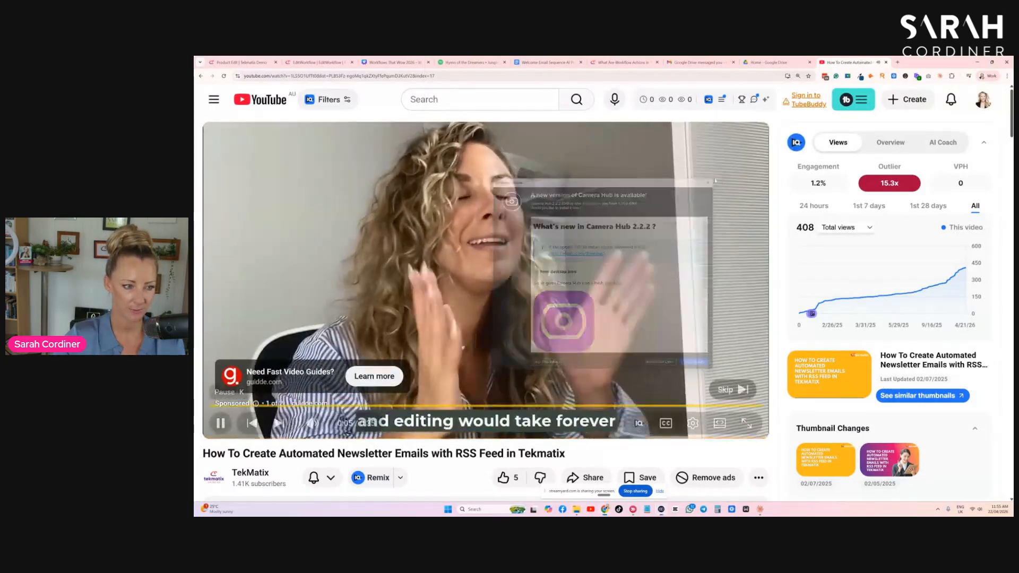
{"action": "left_click", "coordinate": [725, 389]}
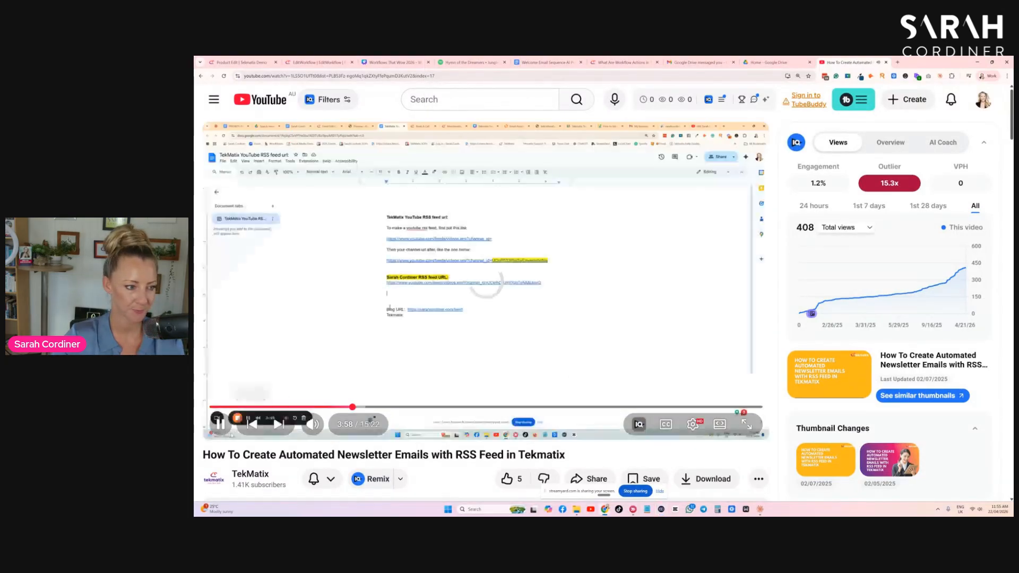
{"action": "left_click_drag", "start_coordinate": [353, 407], "coordinate": [220, 407]}
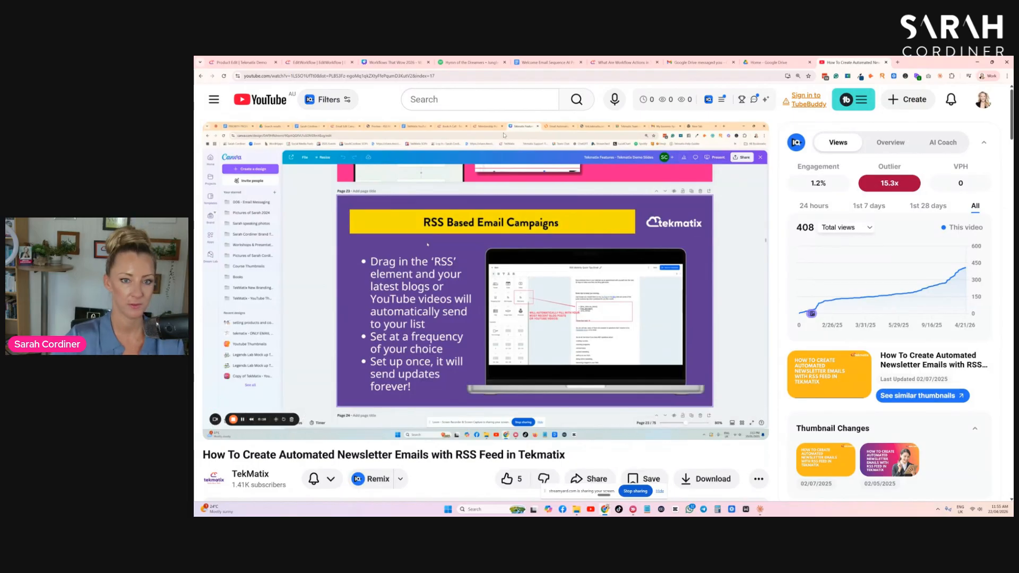
- Switch to the Canva presentation, go to page 17, "RSS Based Email Campaigns", and select its laptop mockup
{"action": "left_click", "coordinate": [434, 199]}
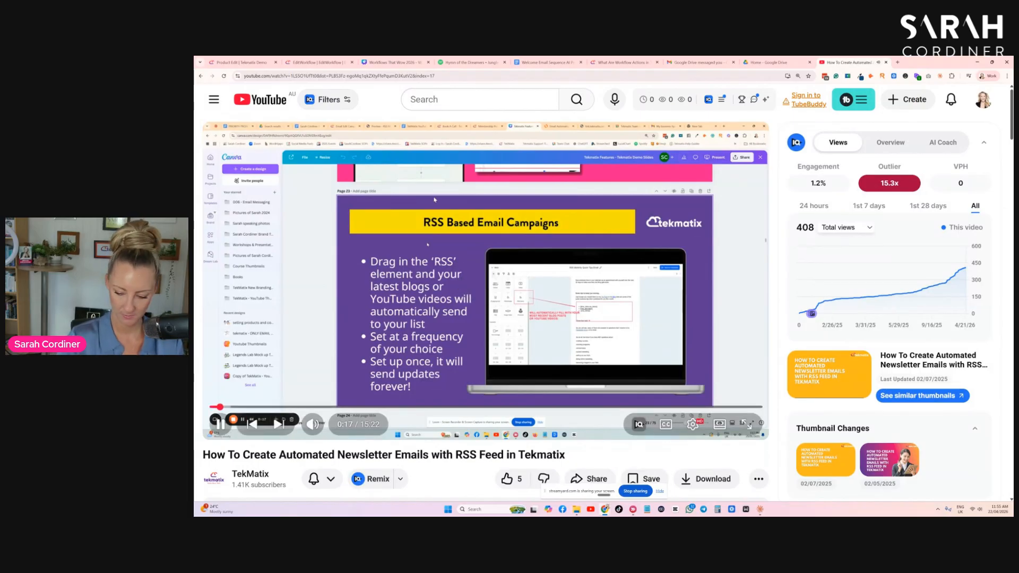
{"action": "left_click", "coordinate": [393, 62]}
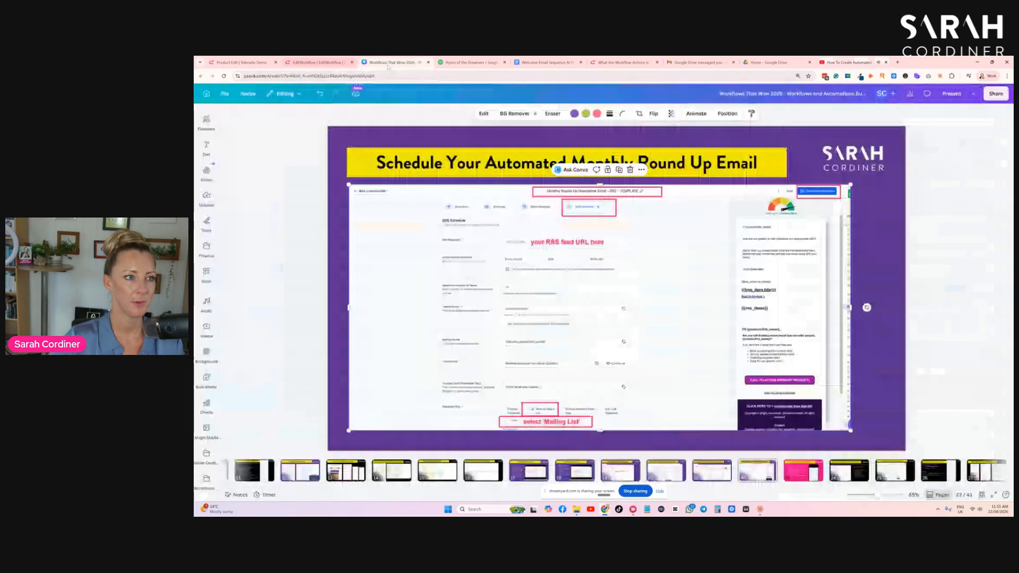
{"action": "left_click", "coordinate": [521, 471]}
{"action": "left_click", "coordinate": [712, 212]}
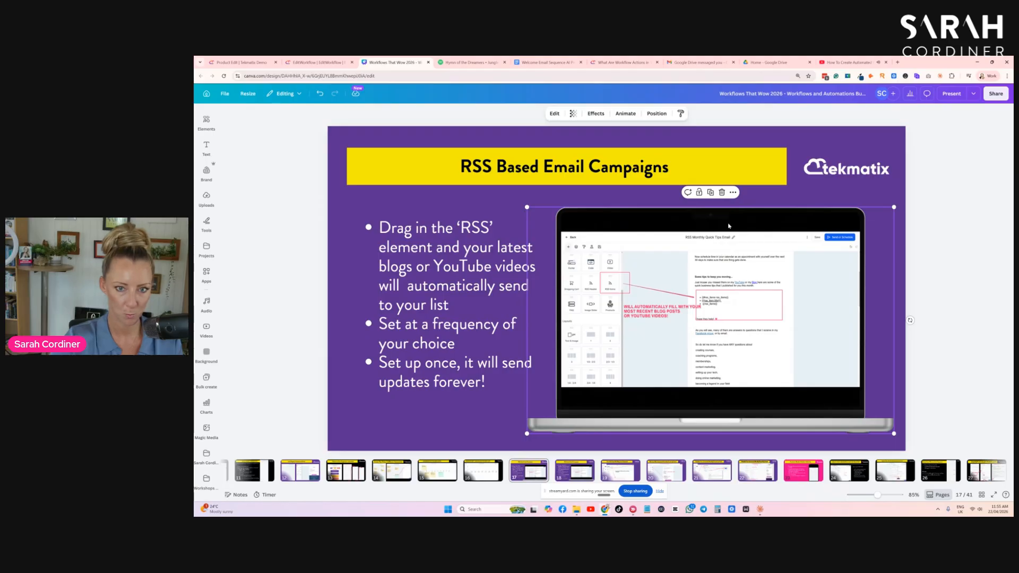
{"action": "right_click", "coordinate": [721, 254]}
{"action": "left_click", "coordinate": [564, 470]}
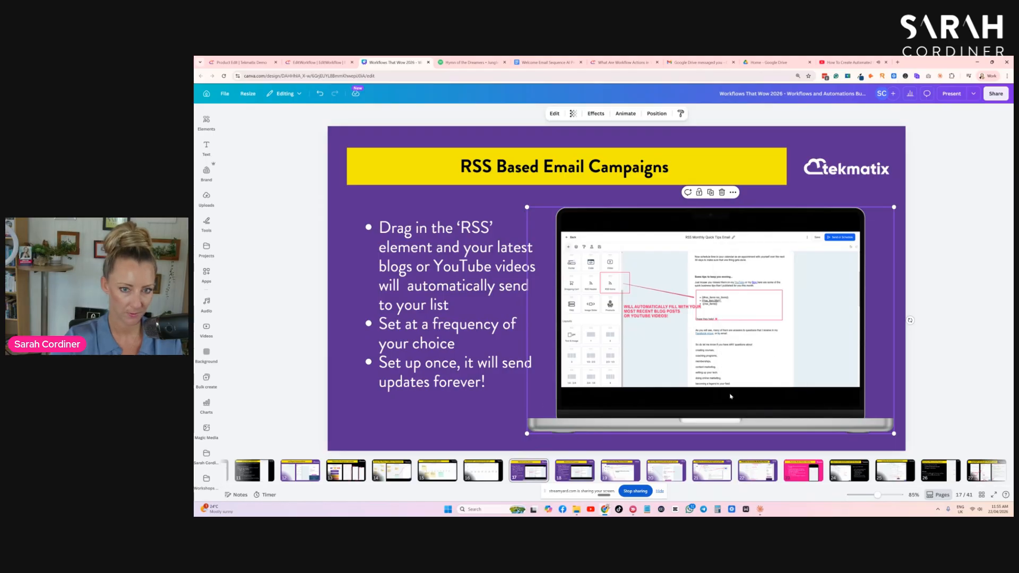
{"action": "left_click", "coordinate": [699, 193]}
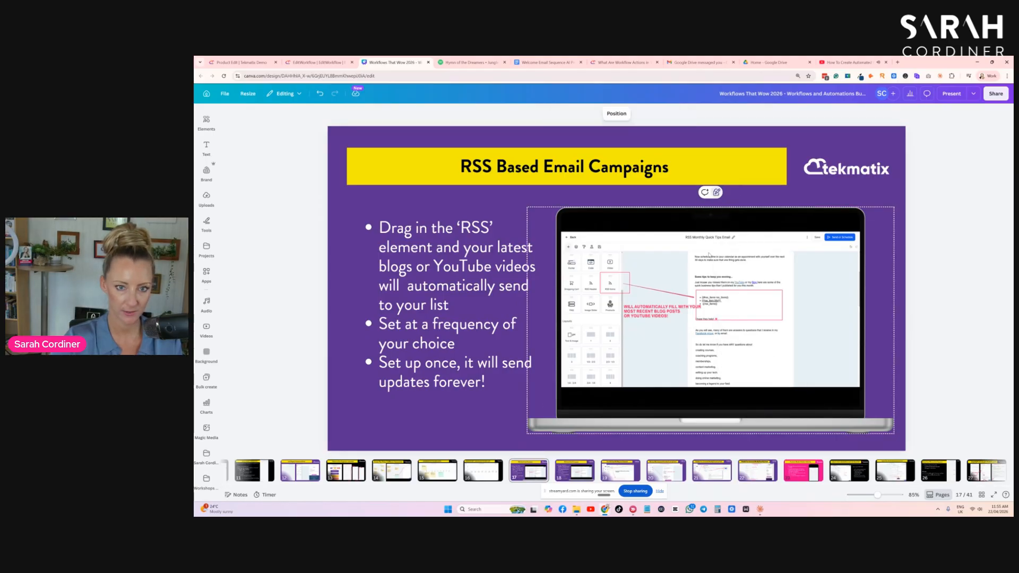
{"action": "right_click", "coordinate": [712, 280]}
{"action": "left_click", "coordinate": [669, 266]}
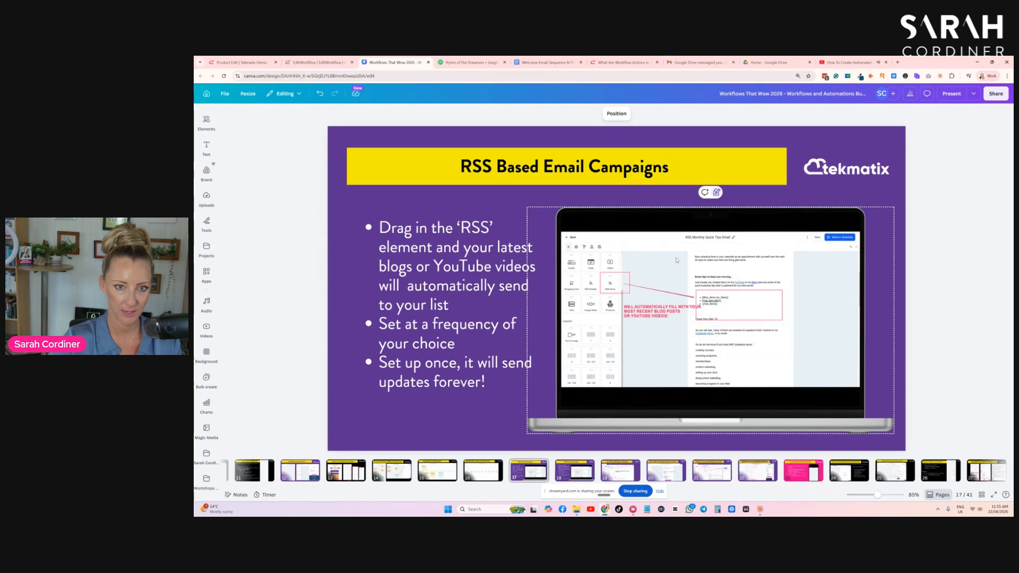
{"action": "left_click", "coordinate": [717, 194]}
{"action": "right_click", "coordinate": [700, 285]}
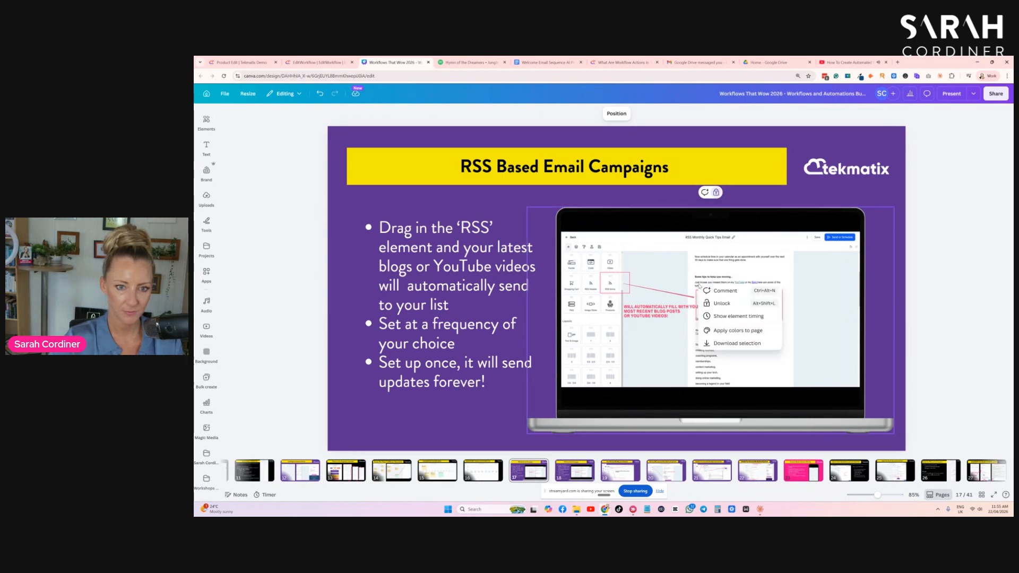
{"action": "left_click", "coordinate": [693, 288]}
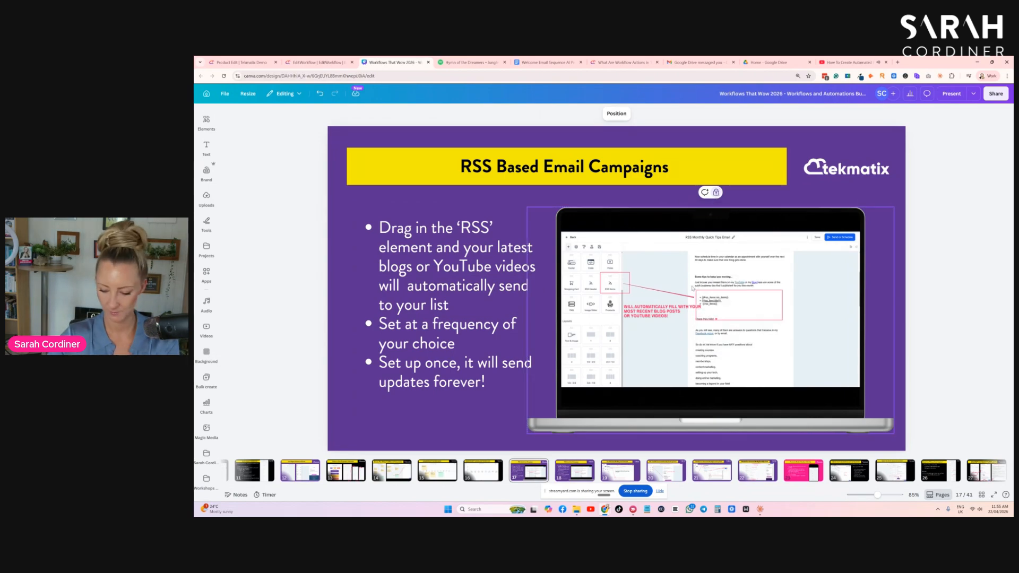
{"action": "left_click", "coordinate": [716, 193]}
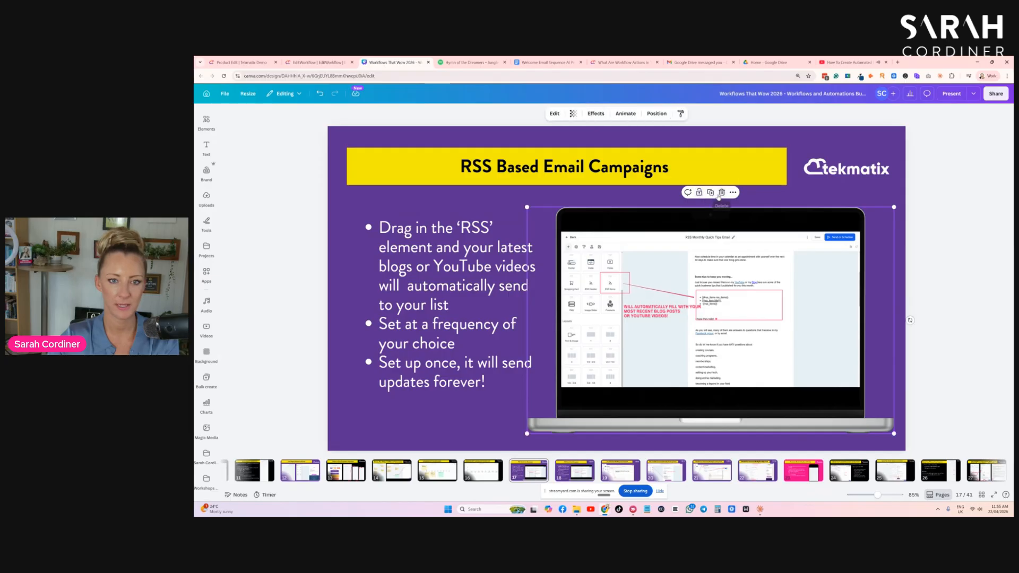
- Delete the laptop mockup and the bullet list from the slide on page 17
{"action": "left_click", "coordinate": [722, 192]}
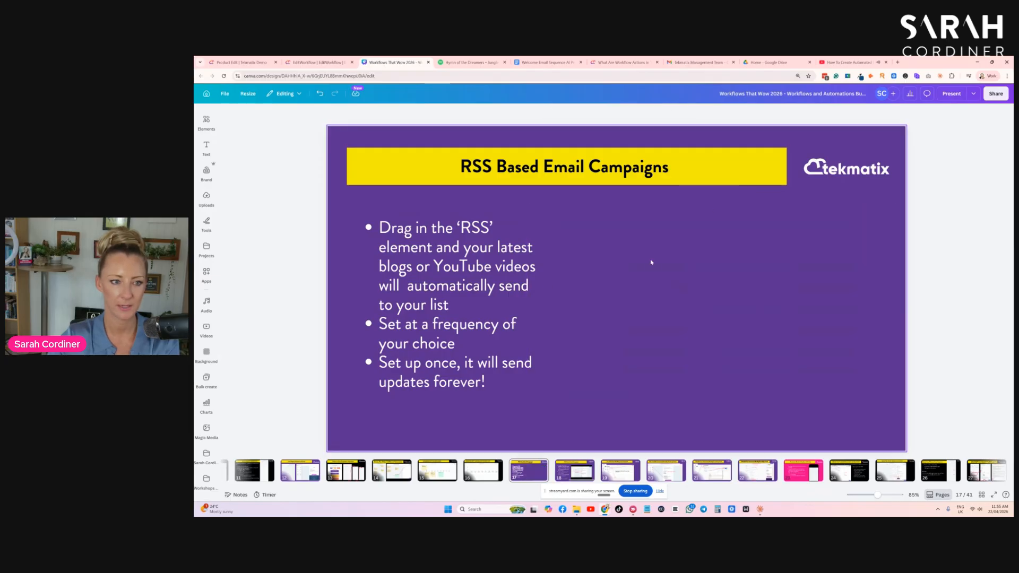
{"action": "left_click", "coordinate": [507, 285]}
{"action": "key", "text": "Delete"}
- Replace the title of the emptied slide with "FULL TUTORIAL"
{"action": "left_click", "coordinate": [542, 167]}
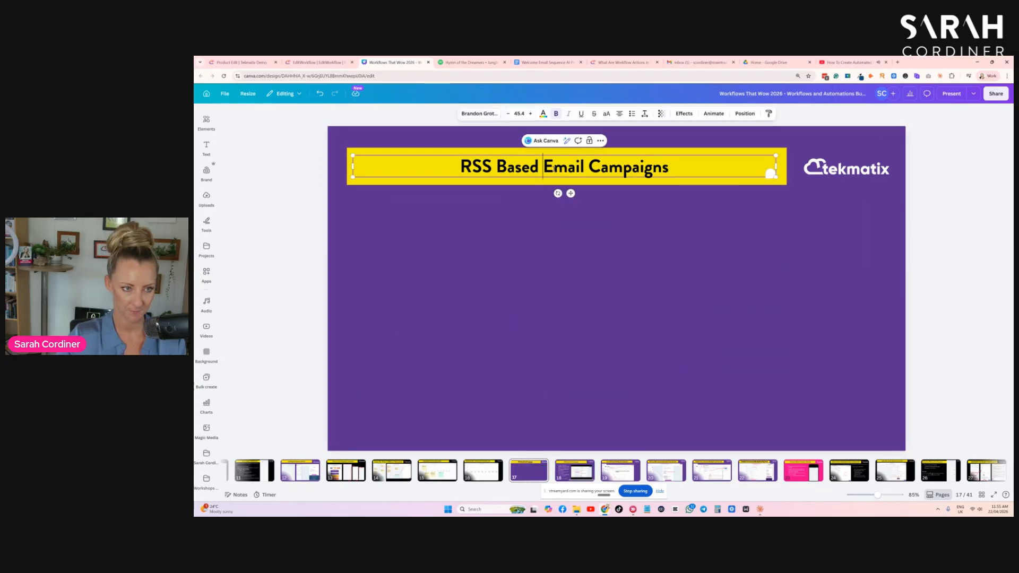
{"action": "key", "text": "ctrl+a"}
{"action": "type", "text": "FULL TURO"}
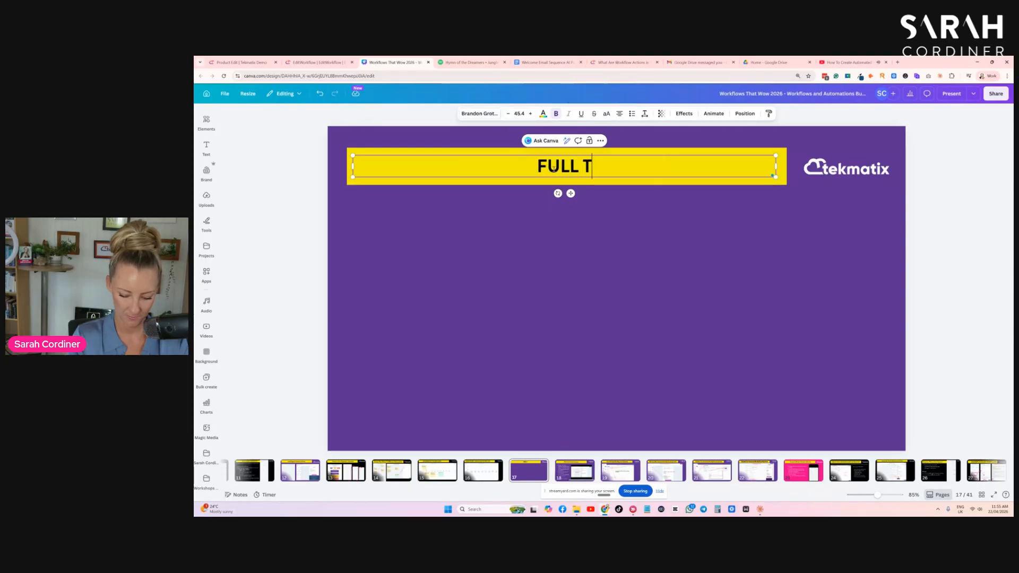
{"action": "key", "text": "BackSpace"}
{"action": "key", "text": "BackSpace"}
{"action": "type", "text": "TORIAL"}
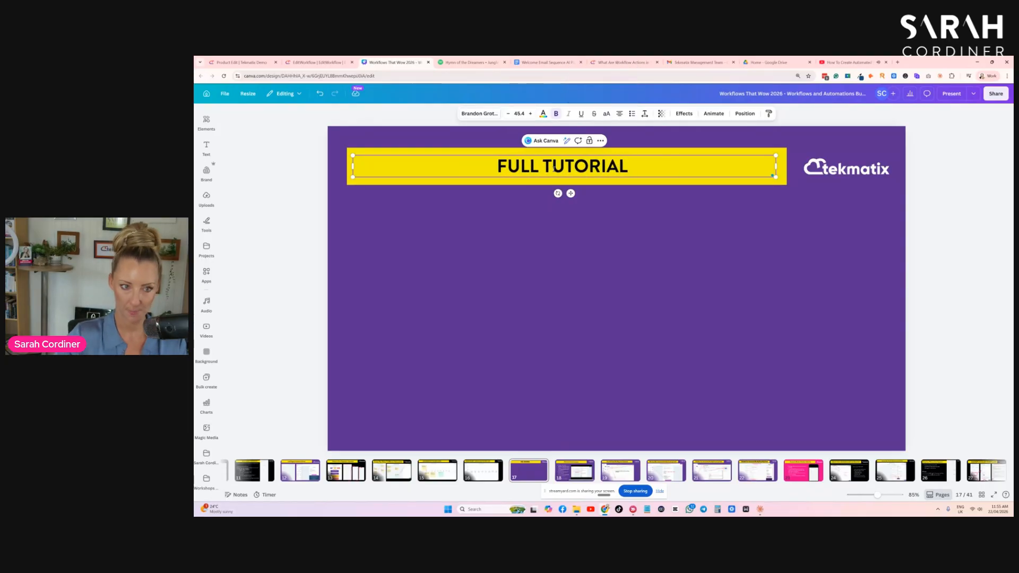
- Paste the screenshot of the YouTube video onto the slide and crop its sides down to the video player area
{"action": "left_click", "coordinate": [569, 310]}
{"action": "key", "text": "ctrl+v"}
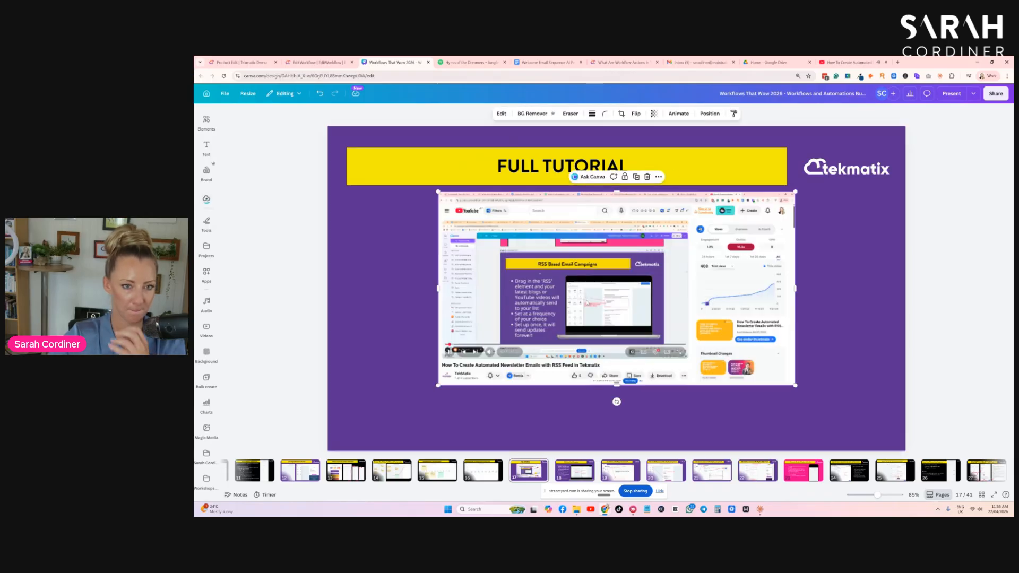
{"action": "left_click_drag", "start_coordinate": [795, 290], "coordinate": [694, 291]}
{"action": "left_click_drag", "start_coordinate": [438, 290], "coordinate": [407, 292]}
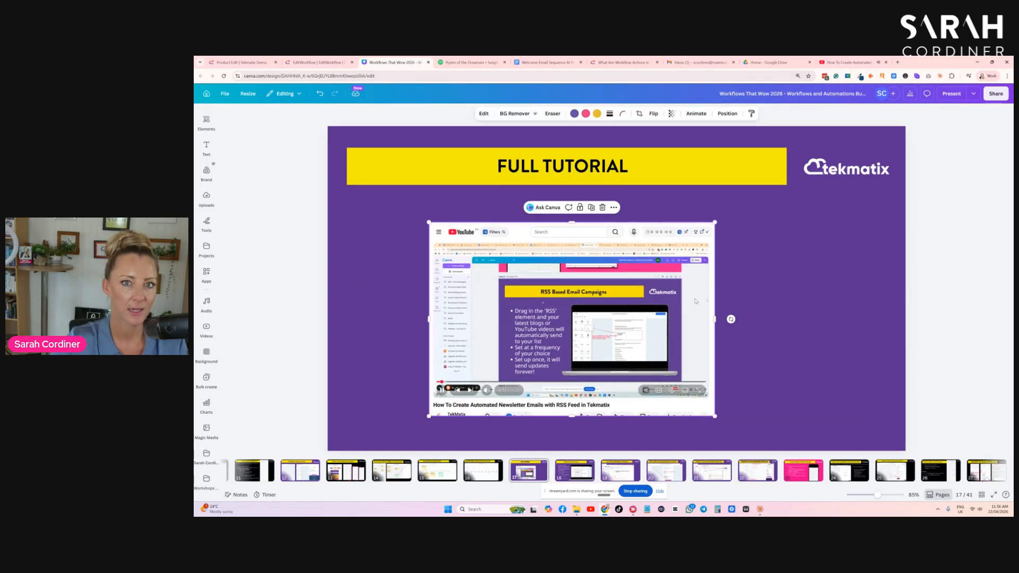
- Switch to YouTube and copy the share link of the RSS newsletter video
{"action": "left_click", "coordinate": [849, 62]}
{"action": "left_click", "coordinate": [590, 479]}
{"action": "left_click", "coordinate": [700, 351]}
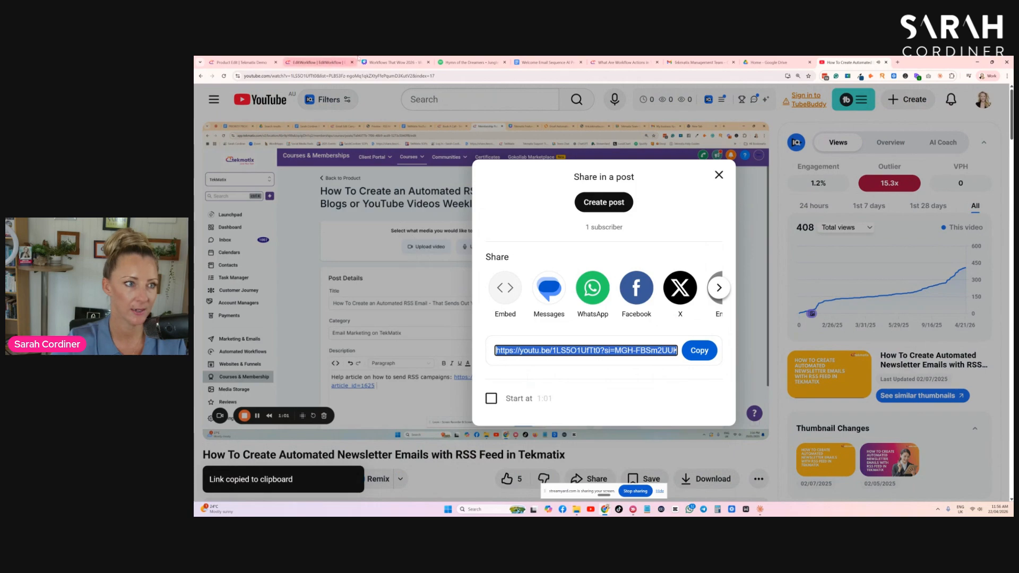
- Return to the Canva slide, link the video screenshot to the copied YouTube address, and enlarge the screenshot below the title
{"action": "left_click", "coordinate": [393, 62]}
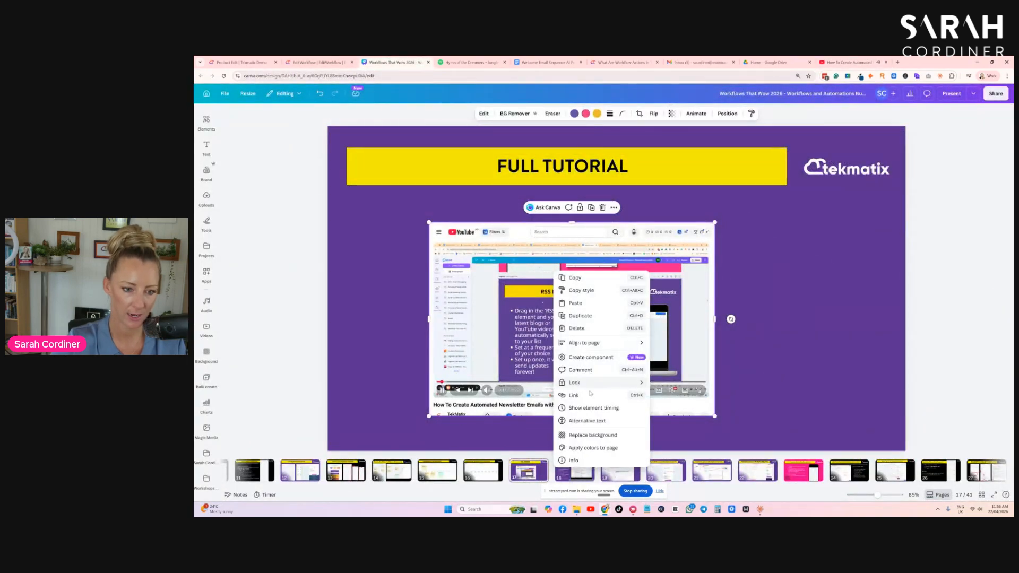
{"action": "left_click", "coordinate": [589, 395]}
{"action": "key", "text": "ctrl+v"}
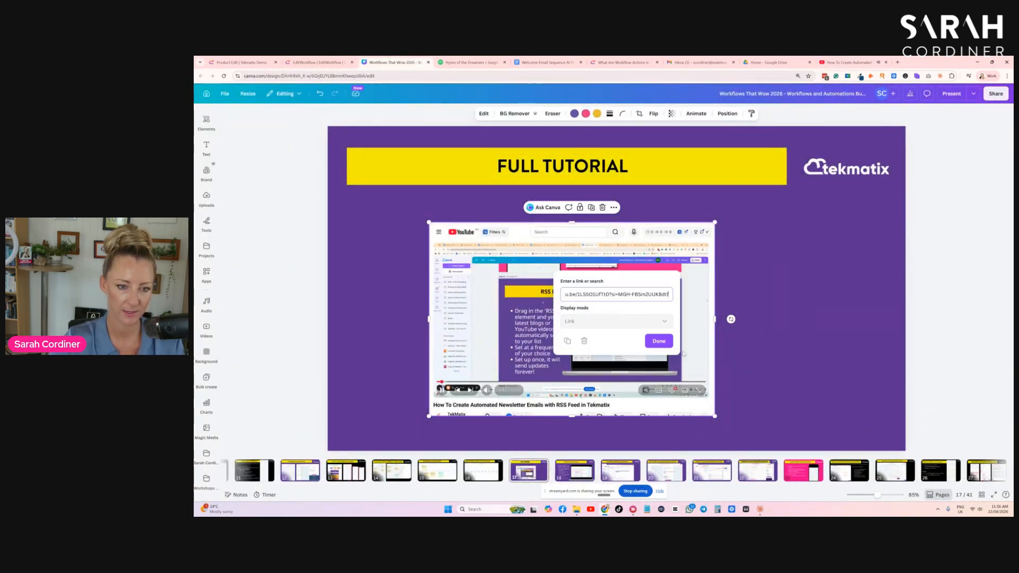
{"action": "left_click", "coordinate": [661, 348]}
{"action": "left_click_drag", "start_coordinate": [715, 222], "coordinate": [749, 200]}
- Extend the slide title to read "FULL TUTORIAL FOR SETTING UP RSS FEED"
{"action": "left_click", "coordinate": [636, 168]}
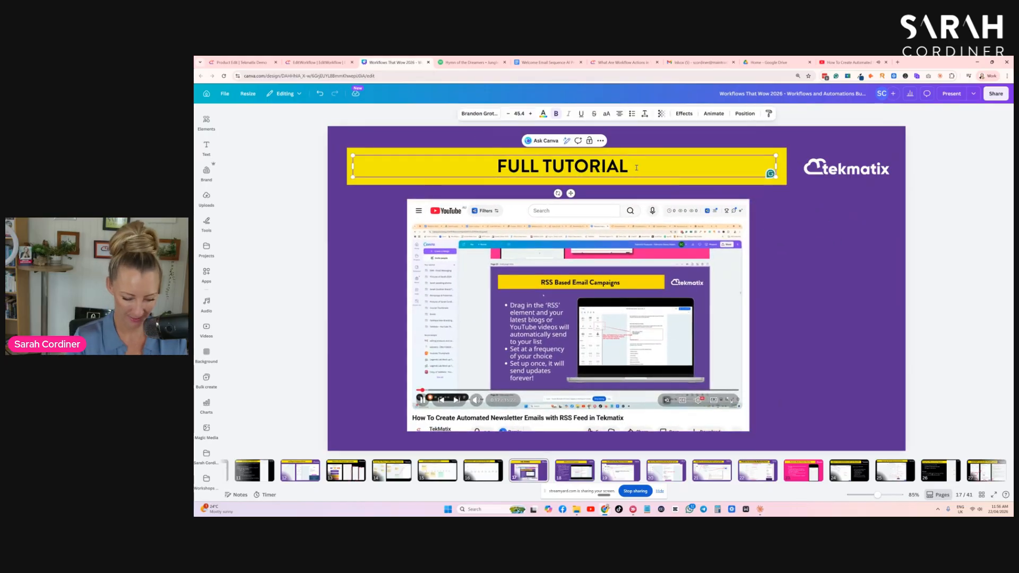
{"action": "type", "text": "FOR SET"}
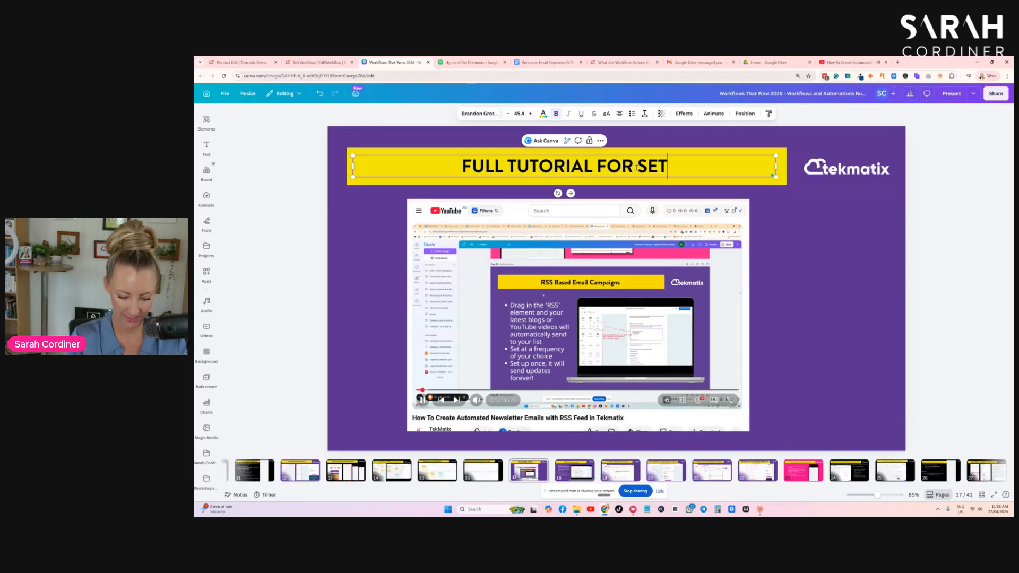
{"action": "type", "text": "TING UP RSS FEED"}
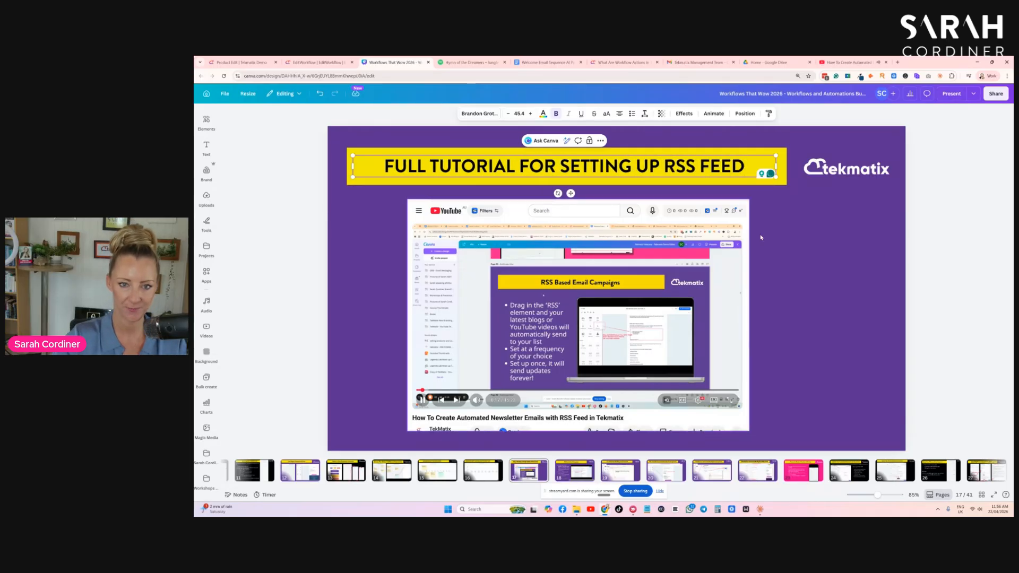
{"action": "left_click", "coordinate": [776, 242]}
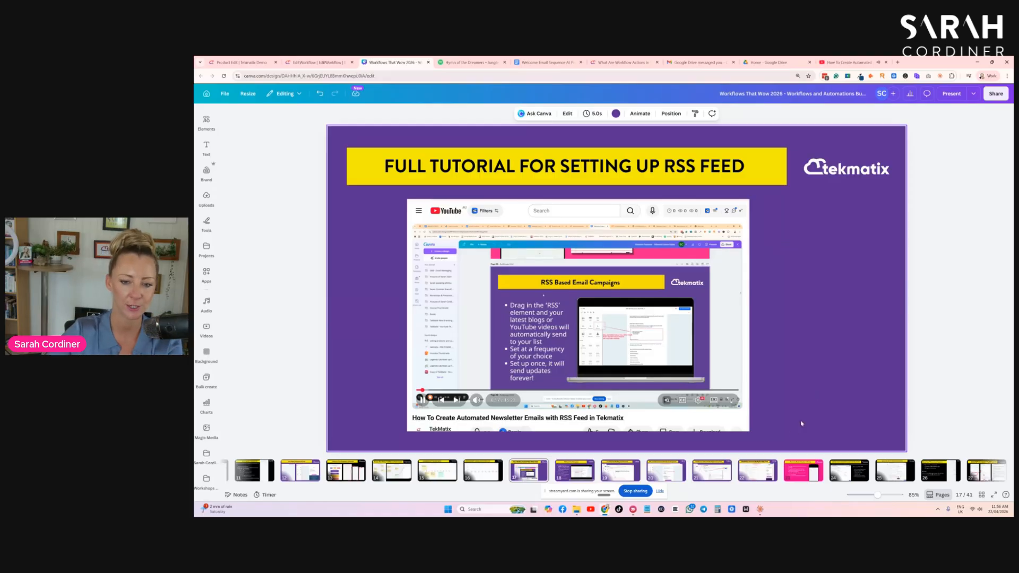
- Check the RSS slides on pages 18 to 22 and move the "RSS Based Email Campaigns" slide ahead of the full tutorial slide
{"action": "left_click", "coordinate": [575, 471]}
{"action": "left_click", "coordinate": [620, 471]}
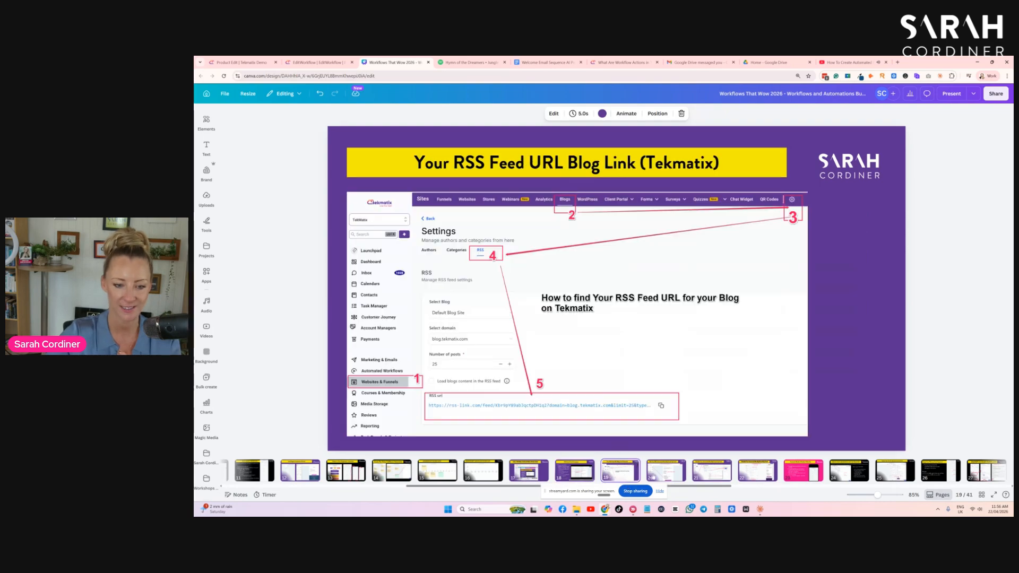
{"action": "left_click", "coordinate": [661, 473]}
{"action": "left_click", "coordinate": [708, 474]}
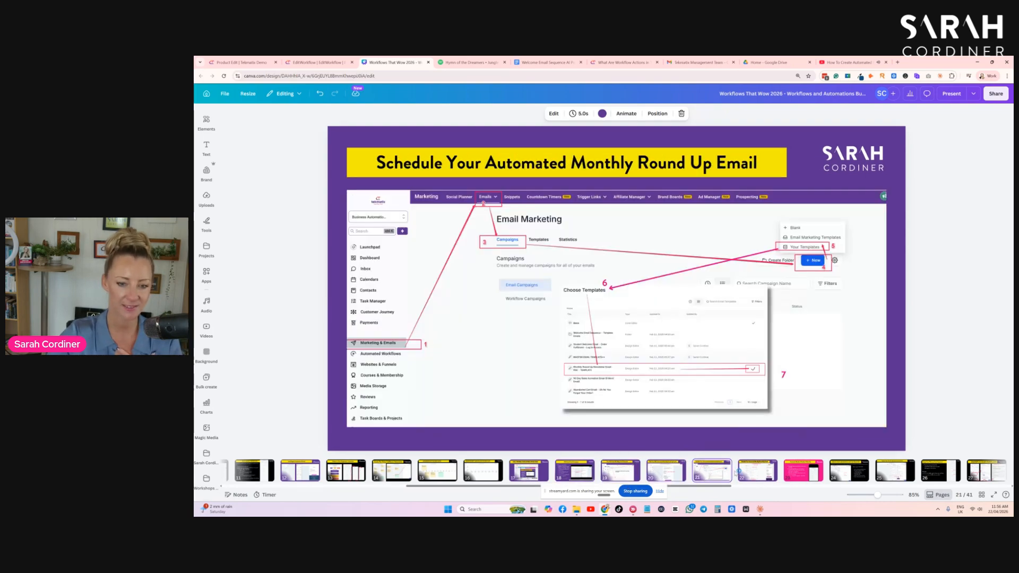
{"action": "left_click", "coordinate": [766, 473]}
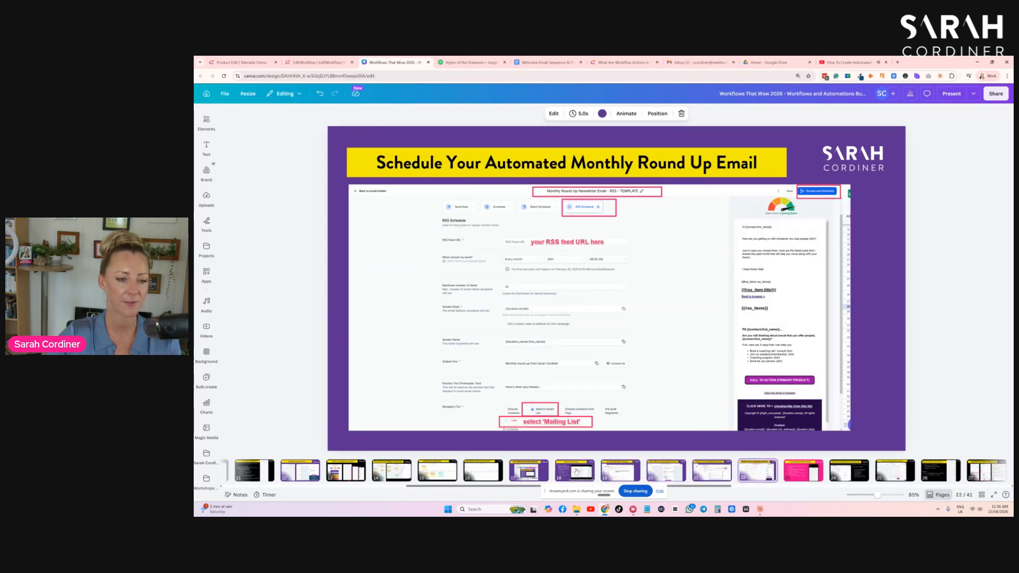
{"action": "left_click", "coordinate": [529, 470]}
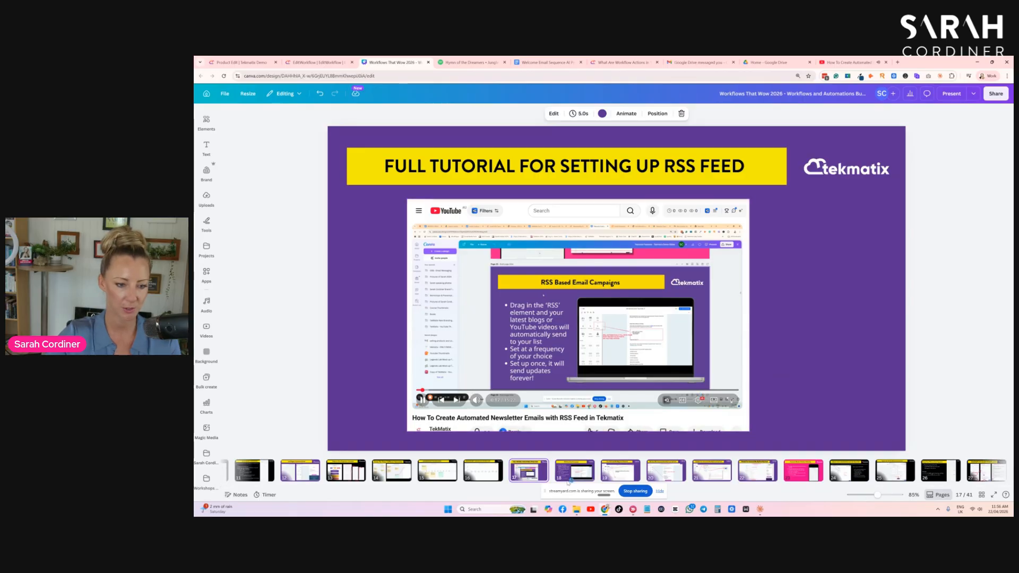
{"action": "left_click_drag", "start_coordinate": [574, 472], "coordinate": [503, 470]}
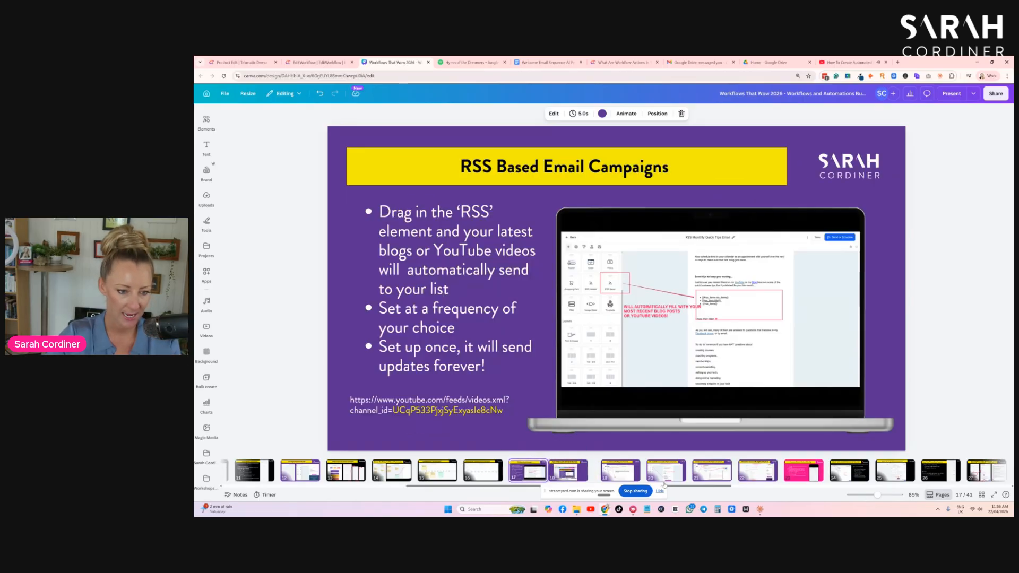
- Show the "Automatic Abandon Checkout Follow Up" slide, and switch to Tekmatix to open its automated workflows list
{"action": "left_click", "coordinate": [795, 473]}
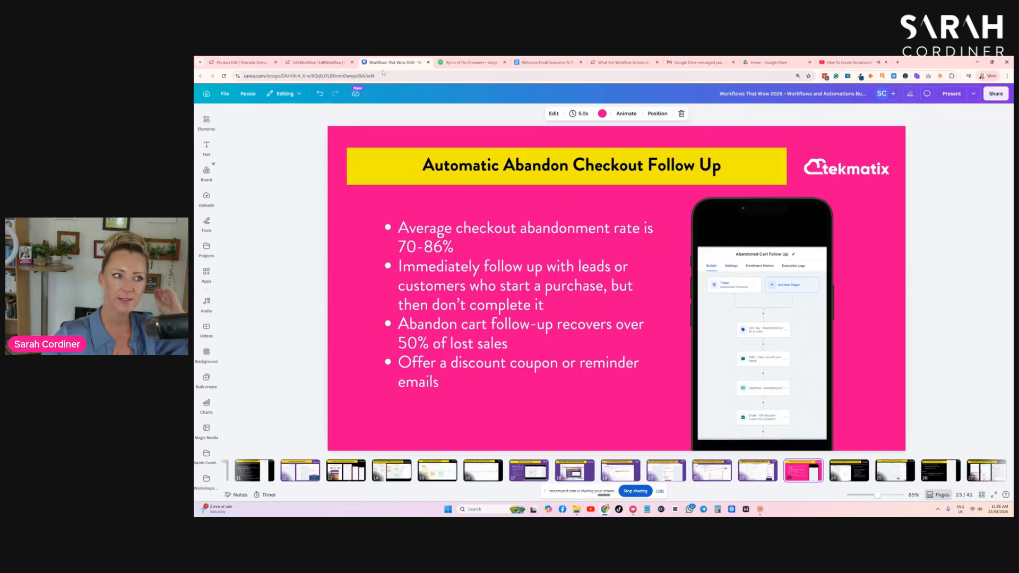
{"action": "mouse_move", "coordinate": [280, 60]}
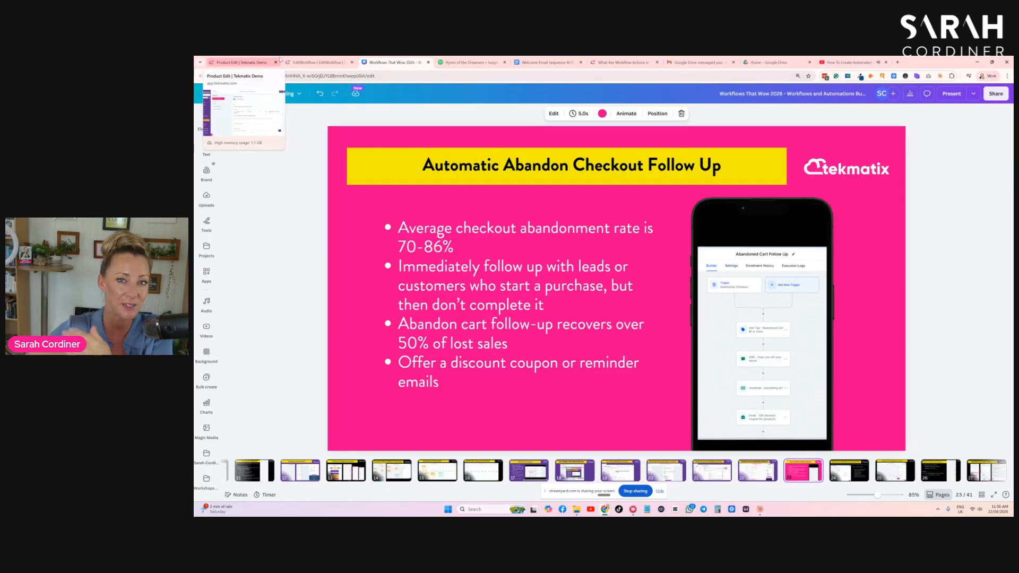
{"action": "left_click", "coordinate": [236, 62]}
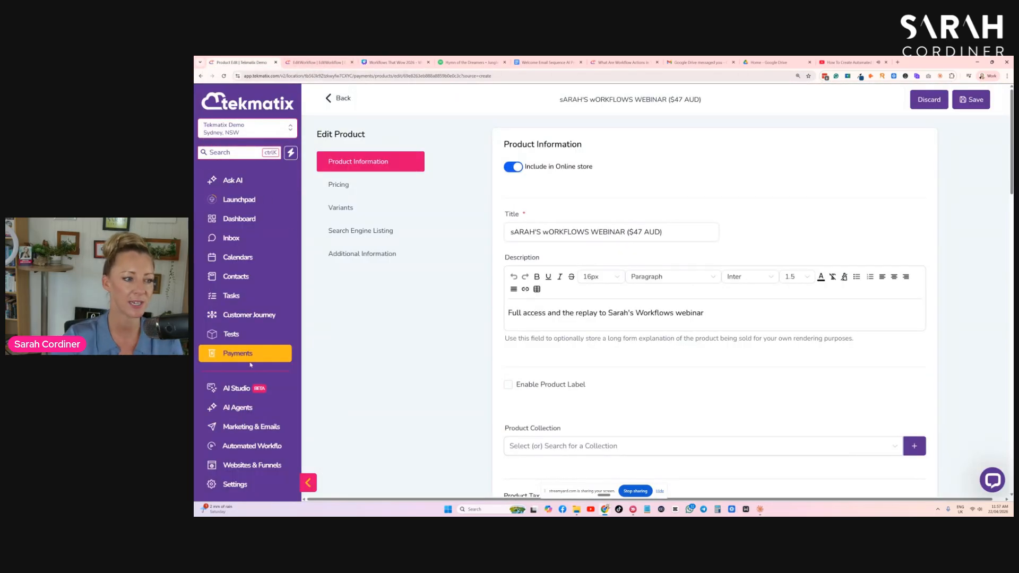
{"action": "left_click", "coordinate": [262, 430]}
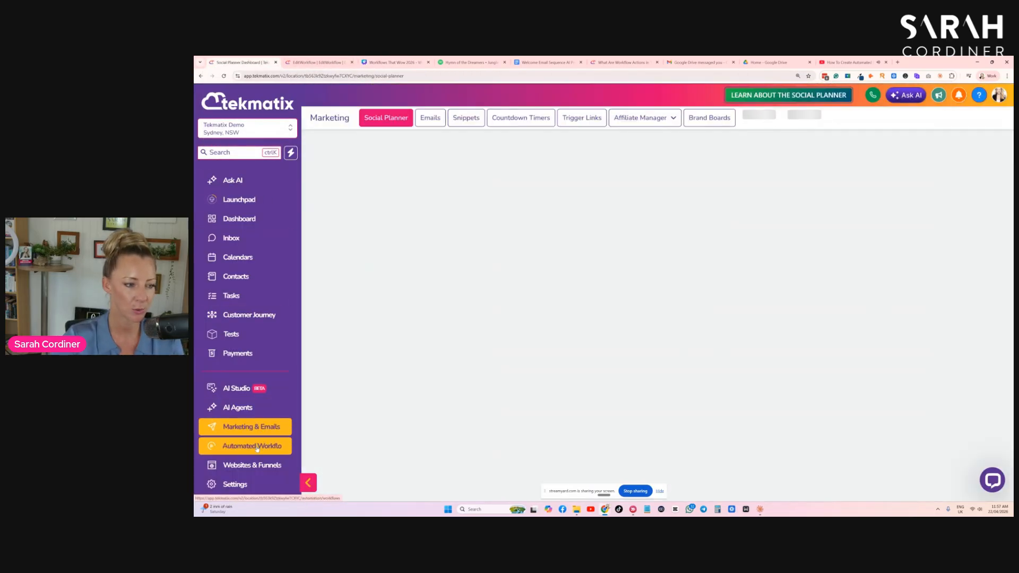
{"action": "left_click", "coordinate": [273, 448]}
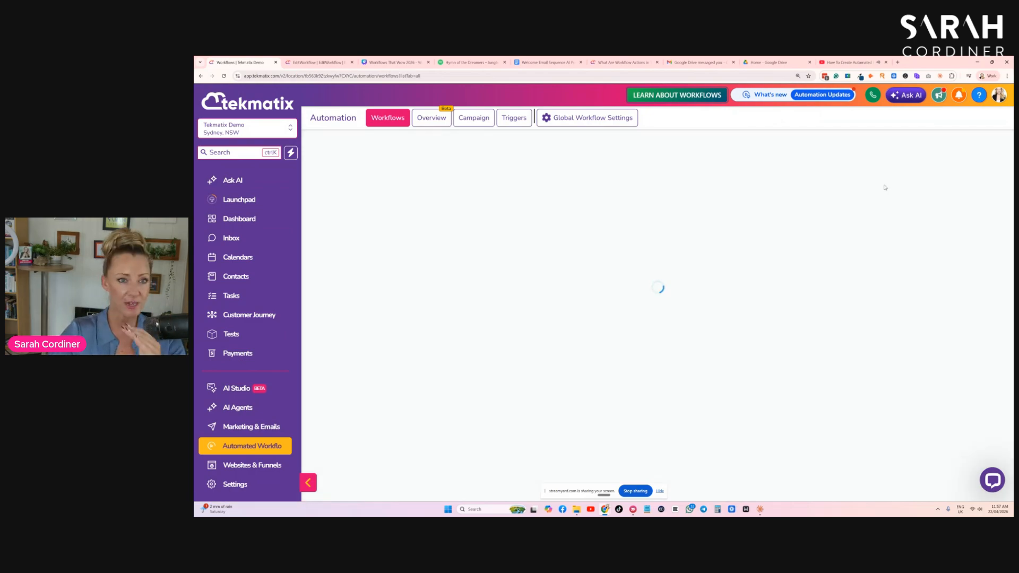
- Search the workflow list for "ABANDONED" and open the Abandoned Cart Sequence workflow
{"action": "left_click", "coordinate": [885, 202]}
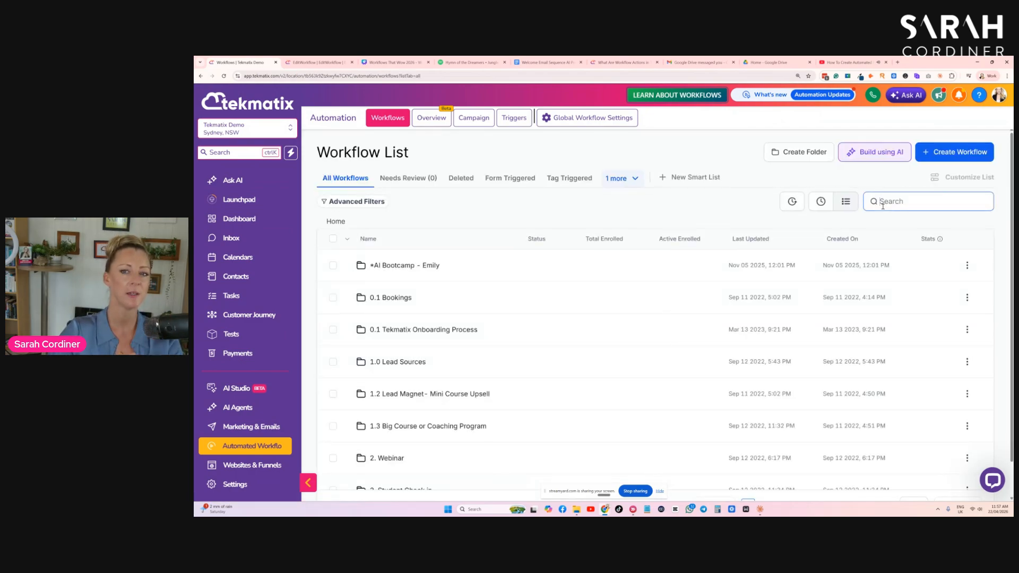
{"action": "type", "text": "ABANDONED"}
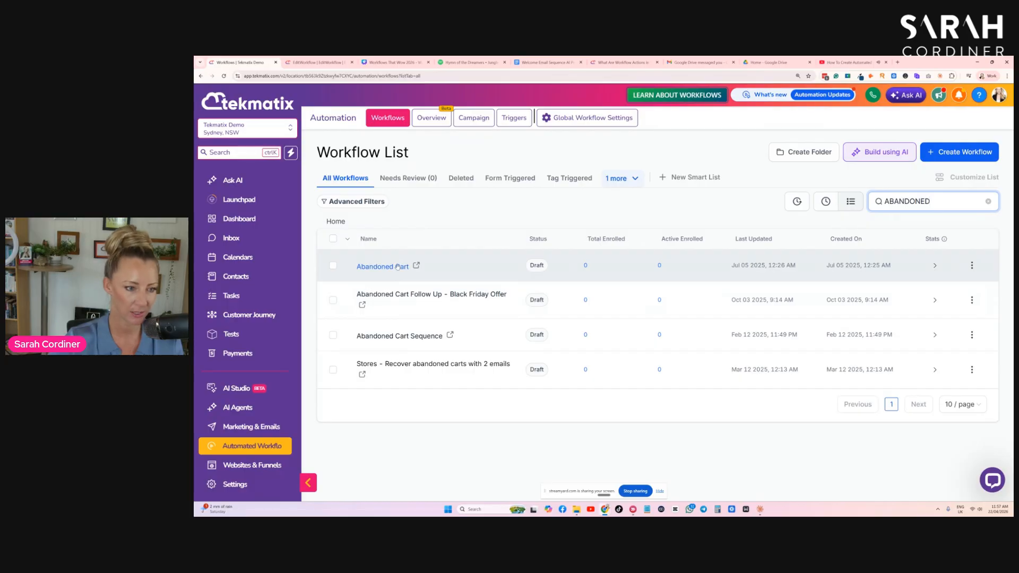
{"action": "left_click", "coordinate": [406, 334]}
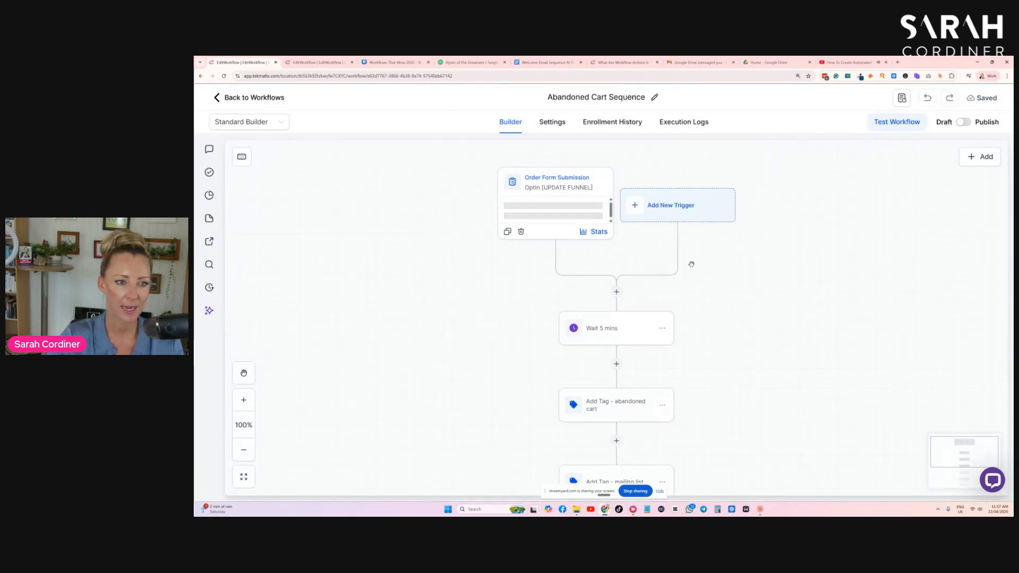
- Examine the Order Form Submission trigger's funnel, submission type and page filters, and close its settings without saving
{"action": "left_click", "coordinate": [532, 204]}
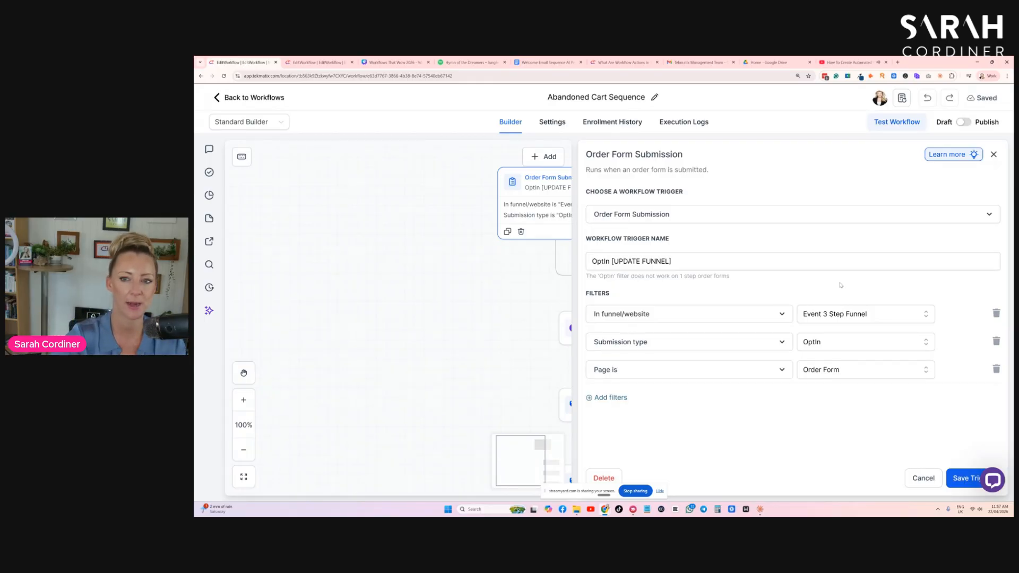
{"action": "left_click", "coordinate": [993, 155]}
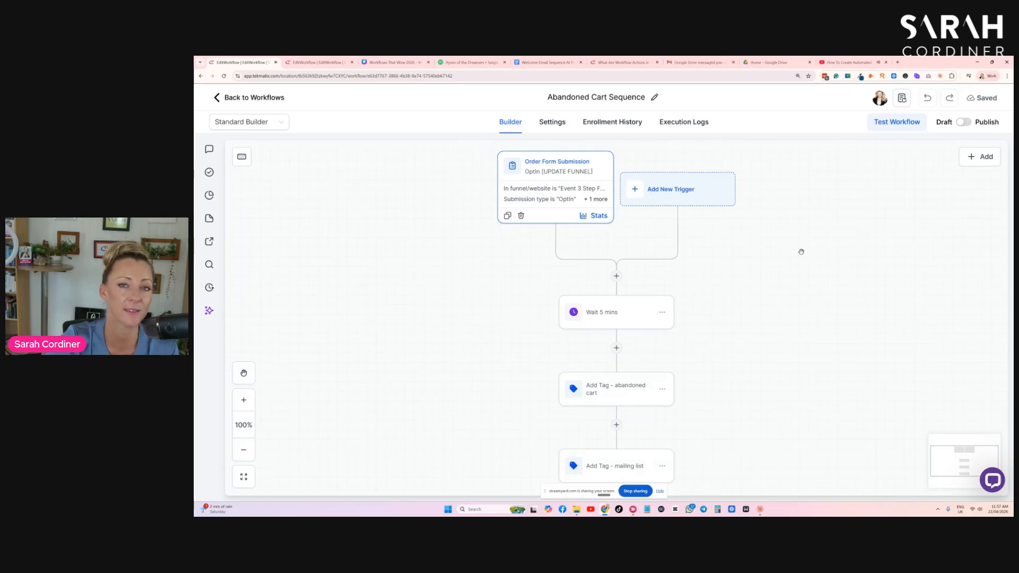
{"action": "left_click", "coordinate": [526, 193]}
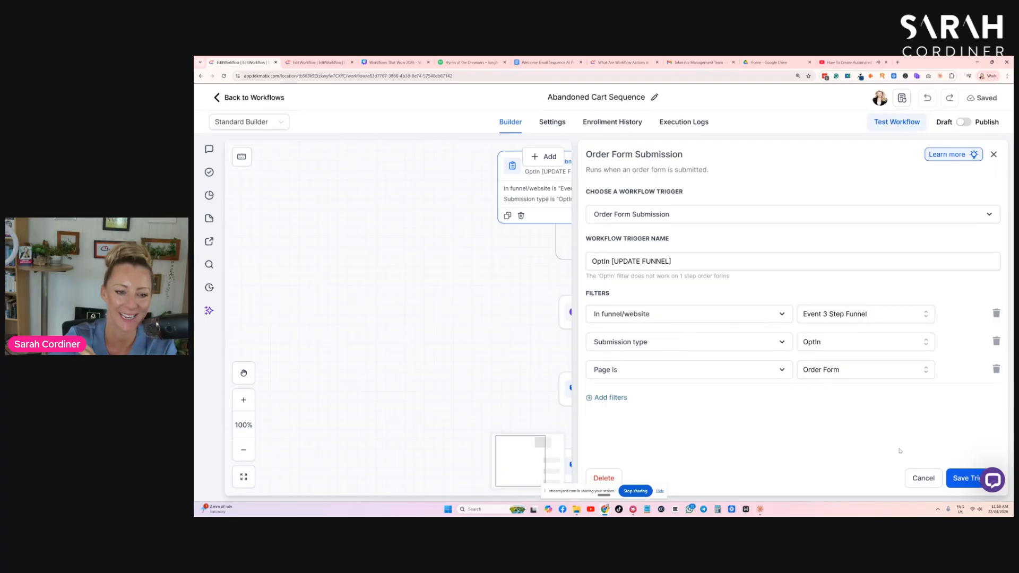
{"action": "left_click", "coordinate": [924, 478]}
- Review the Abandoned Cart Sequence actions from the first wait to the end, and switch back to the Canva abandoned checkout slide
{"action": "scroll", "coordinate": [544, 195], "scroll_direction": "down", "scroll_amount": 1}
{"action": "scroll", "coordinate": [544, 196], "scroll_direction": "up", "scroll_amount": 1}
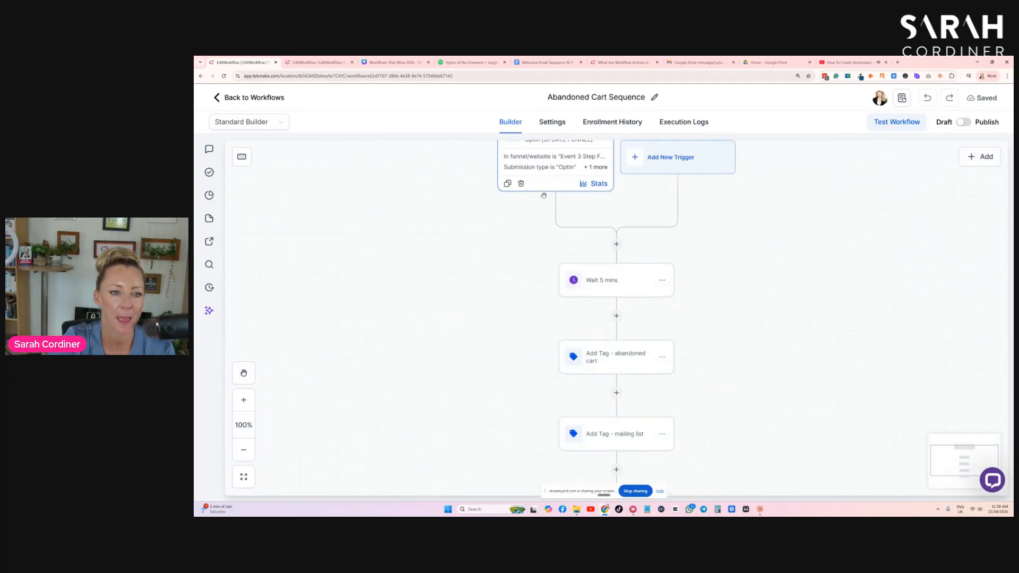
{"action": "scroll", "coordinate": [633, 300], "scroll_direction": "down", "scroll_amount": 4}
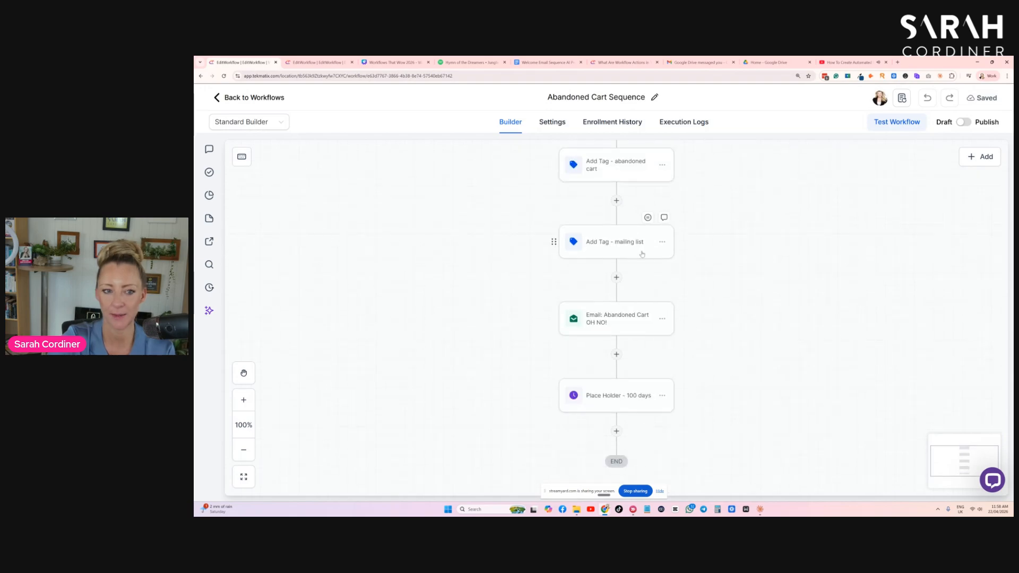
{"action": "scroll", "coordinate": [617, 219], "scroll_direction": "up", "scroll_amount": 5}
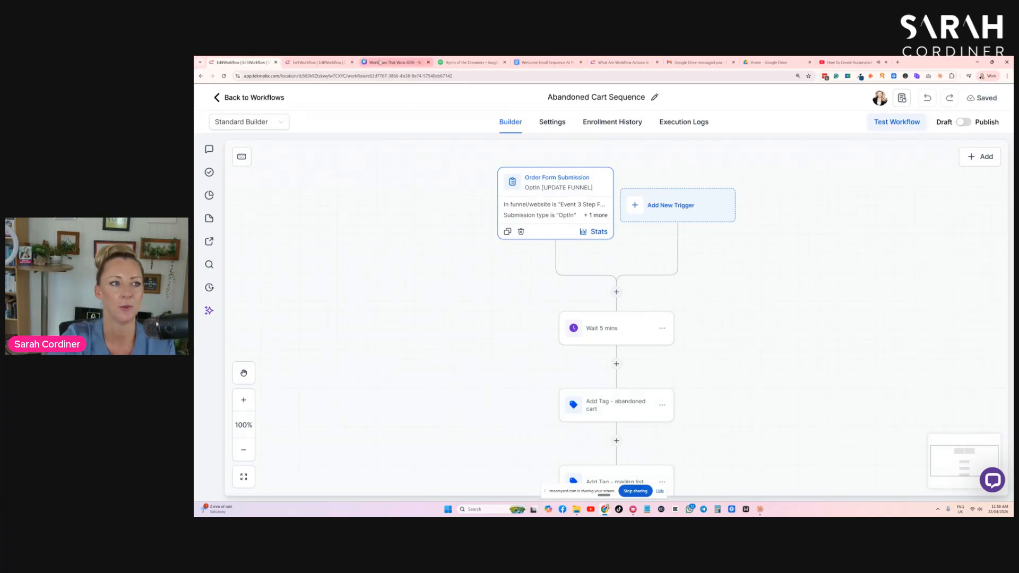
{"action": "left_click", "coordinate": [382, 61]}
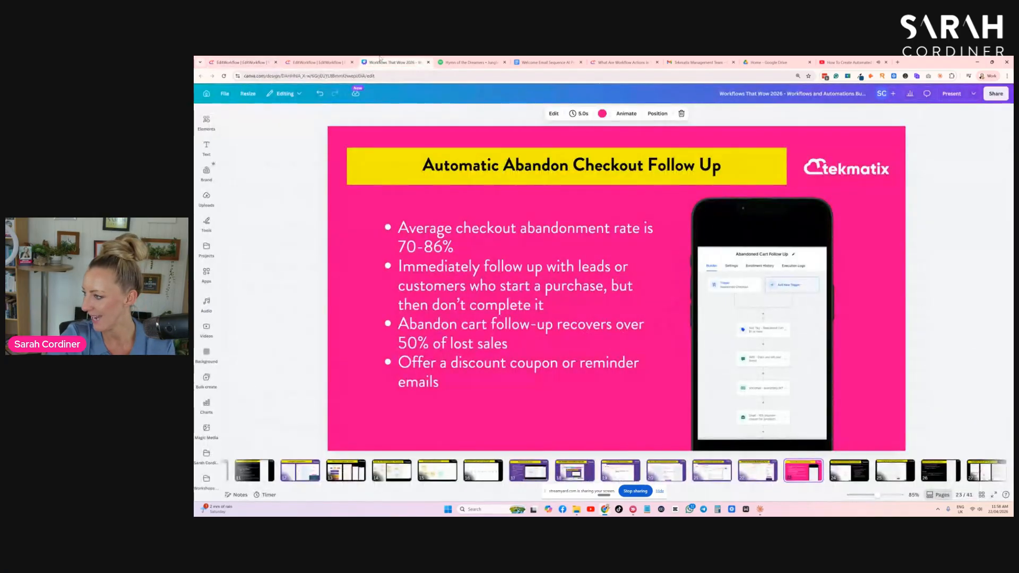